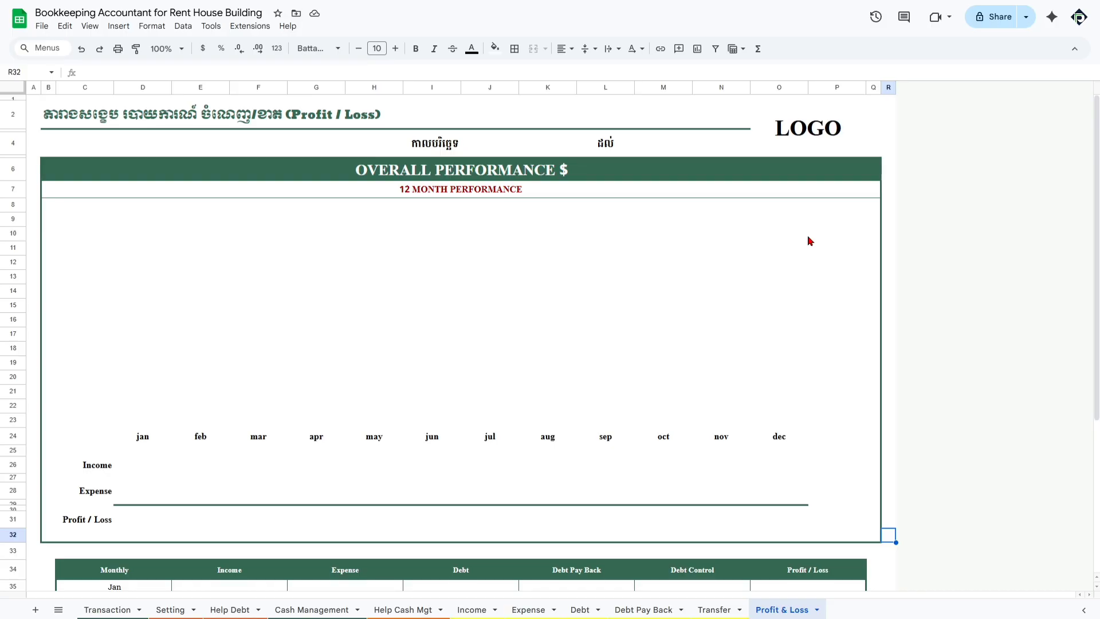
Look over the Profit & Loss sheet's performance section, monthly table and date row, and check the Transaction sheet
scroll(809, 241, "down", 4)
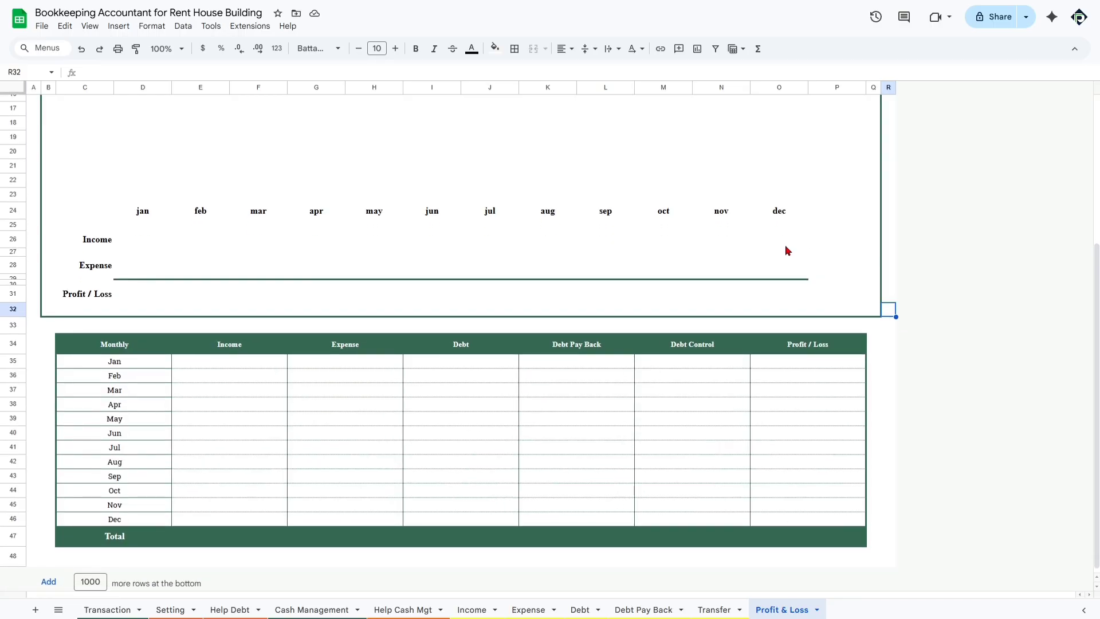
scroll(786, 246, "up", 4)
scroll(789, 246, "down", 4)
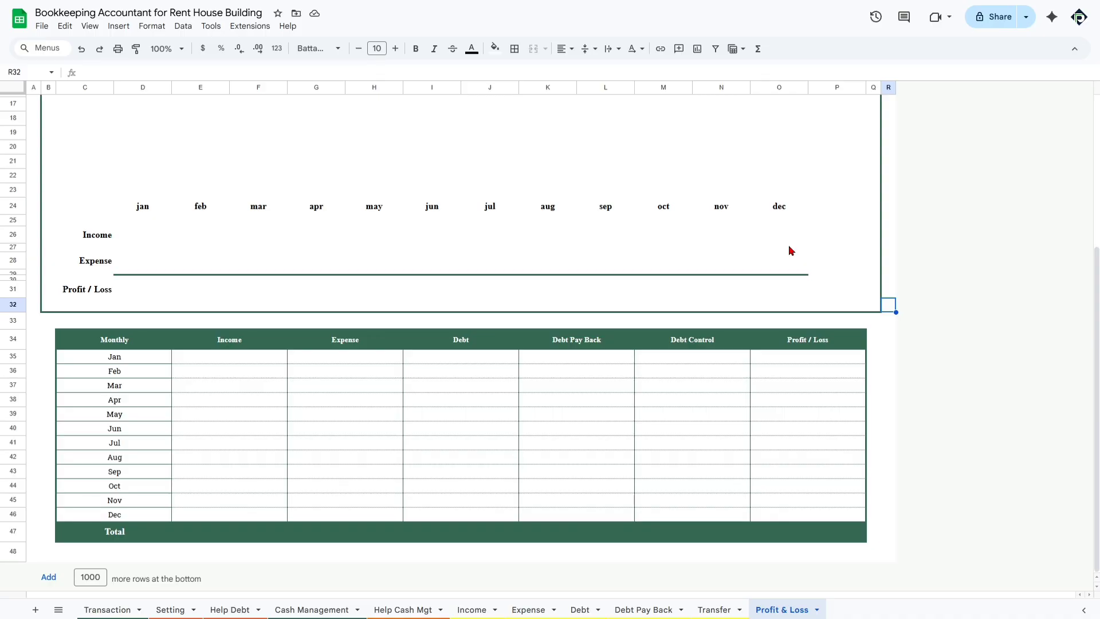
scroll(803, 283, "up", 4)
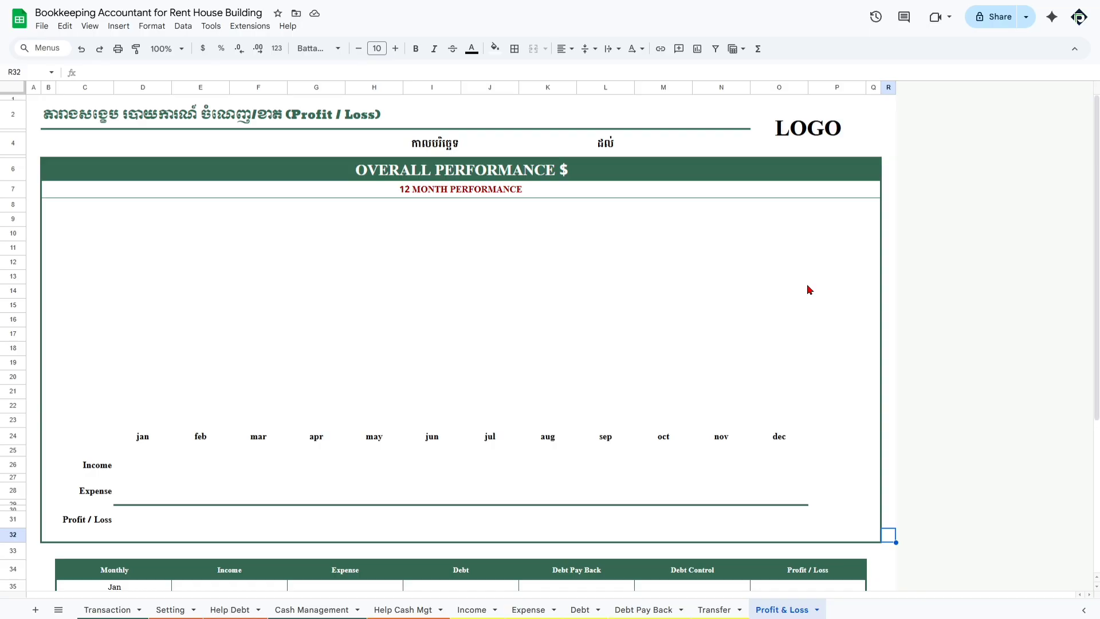
left_click_drag(455, 144, 402, 149)
left_click(508, 150)
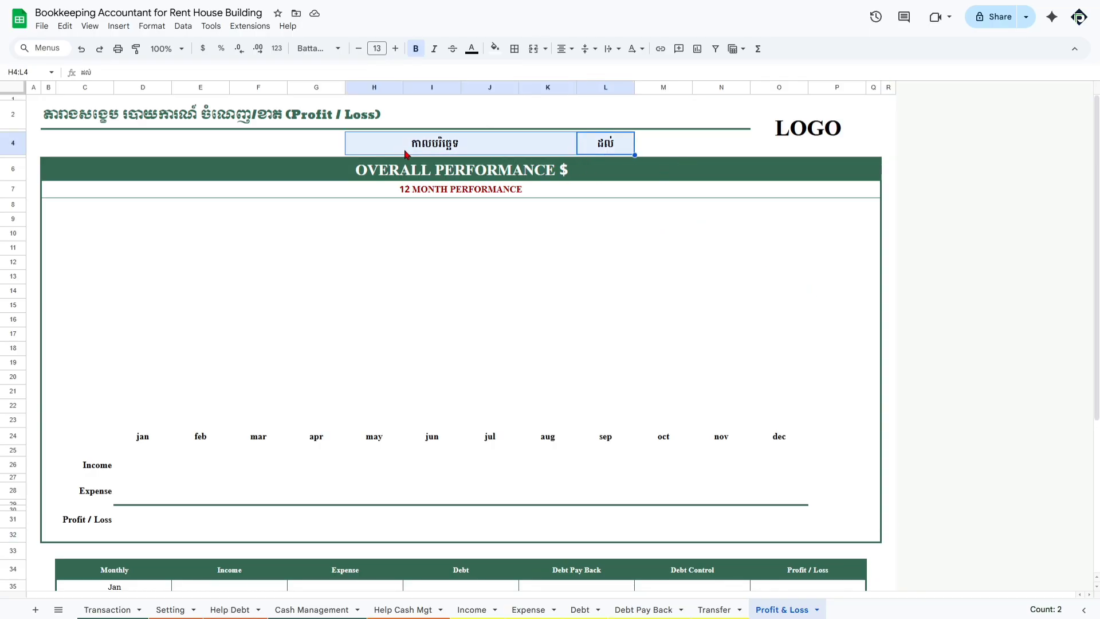
left_click(108, 609)
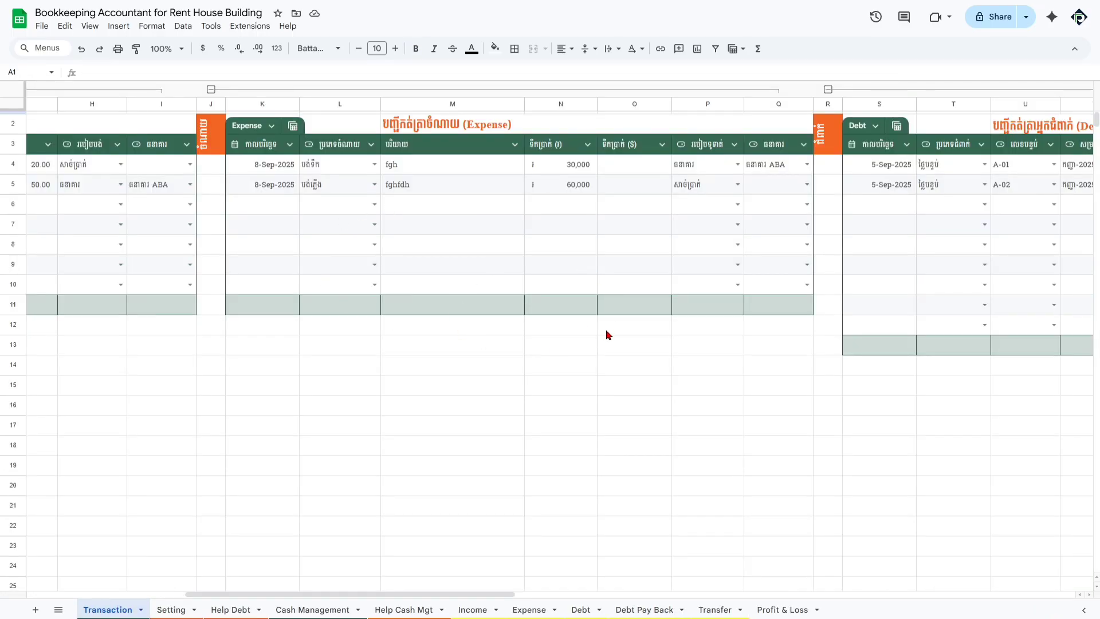
left_click(786, 609)
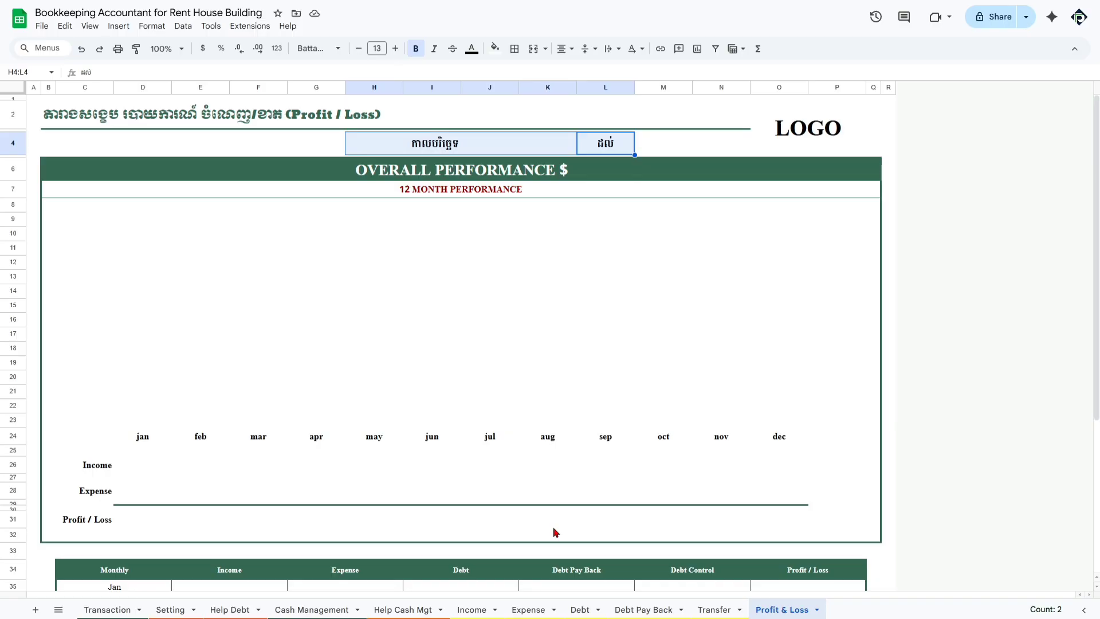
key("ctrl+z")
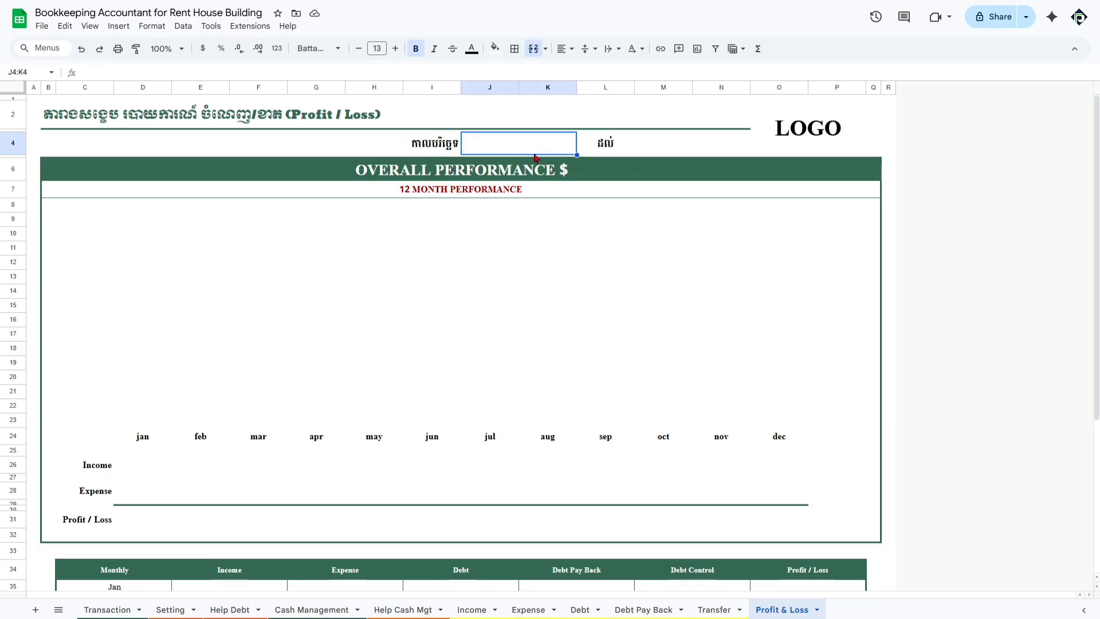
Add a data validation rule to J4:K4 that requires a valid date and rejects invalid input
left_click(697, 150)
left_click(533, 148)
left_click(734, 150)
left_click_drag(542, 149, 664, 150)
left_click(502, 150)
left_click(183, 26)
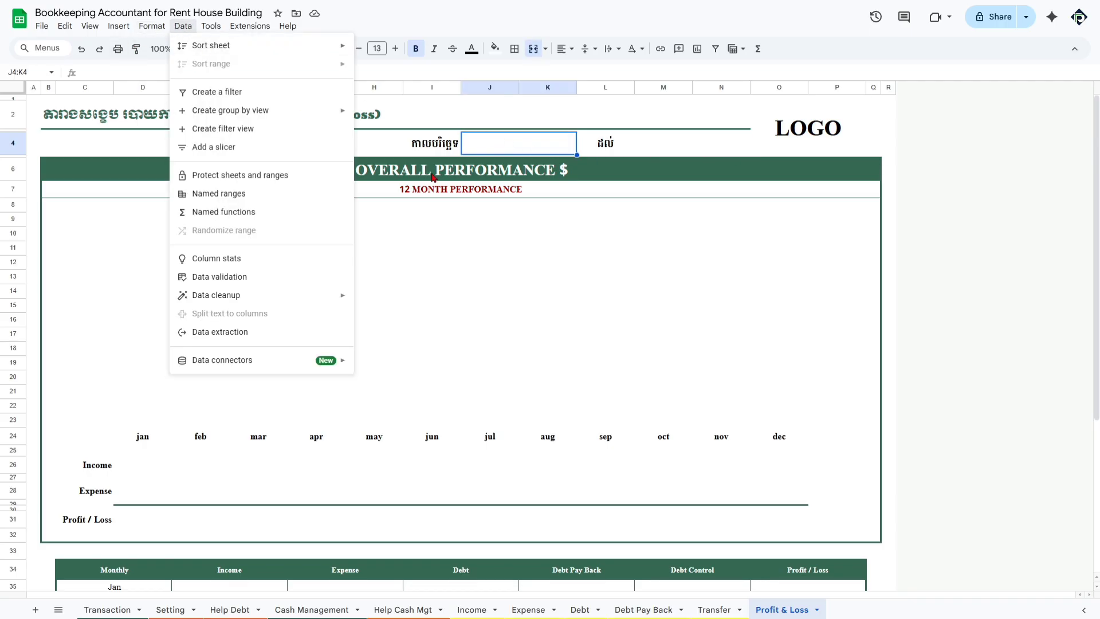
left_click(224, 275)
left_click(1053, 99)
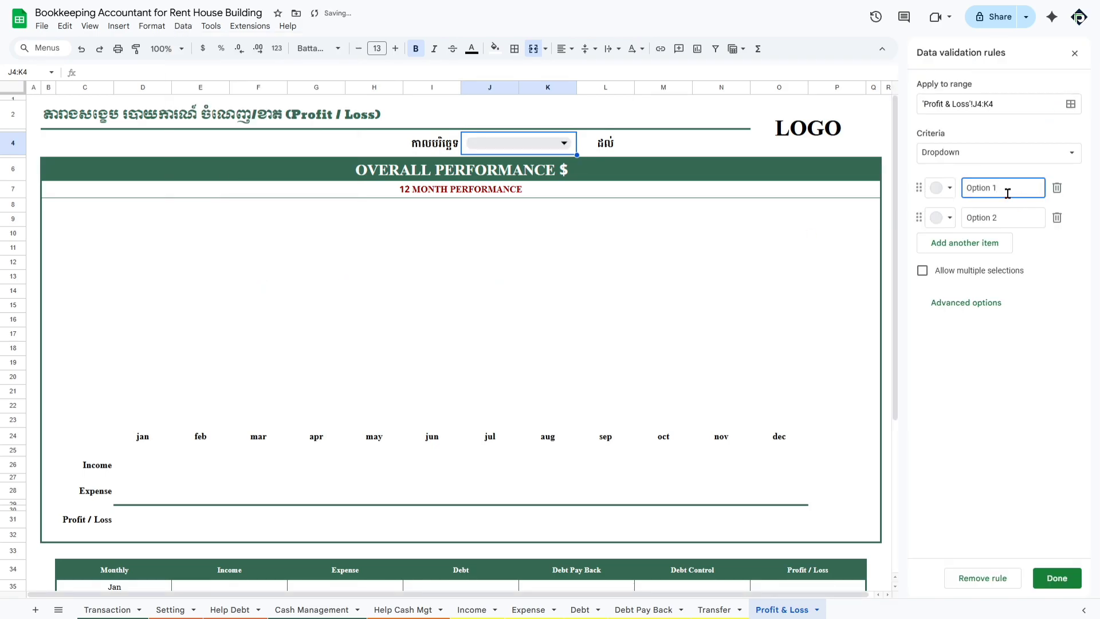
left_click(1000, 152)
left_click(954, 299)
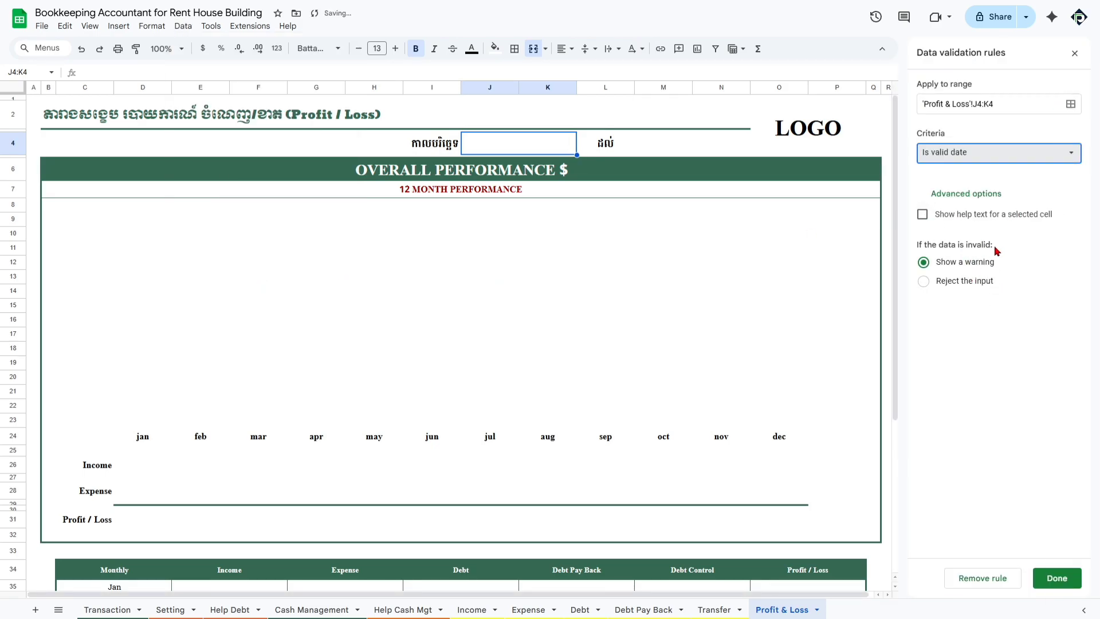
left_click(924, 281)
left_click(1054, 573)
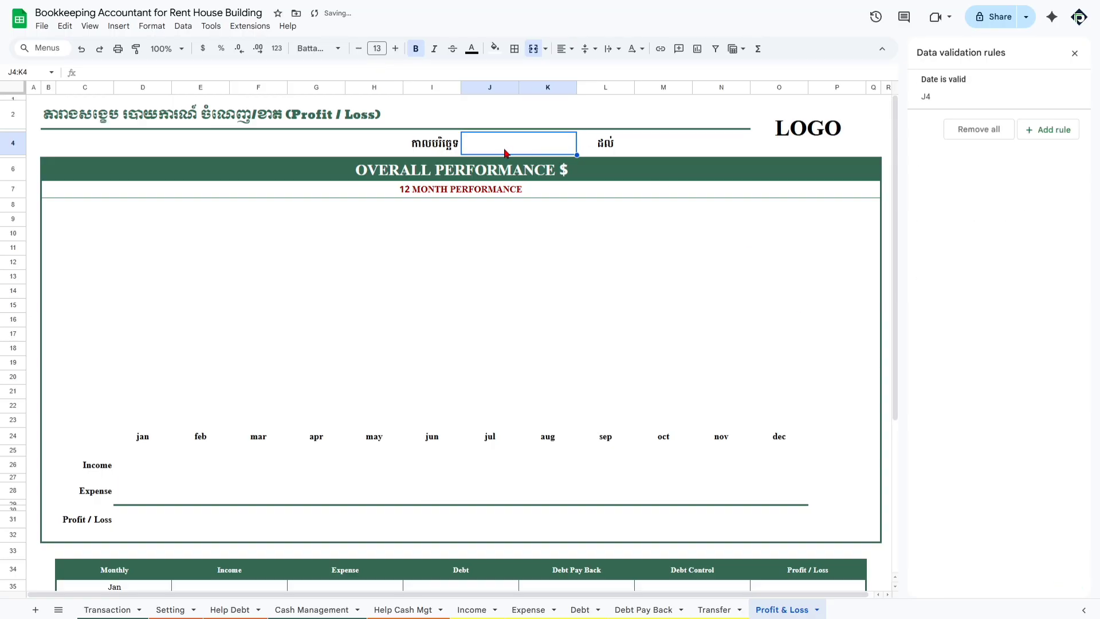
left_click(1075, 53)
Set the report's start date in J4 to January 1, 2025 using the date picker
double_click(584, 146)
double_click(524, 147)
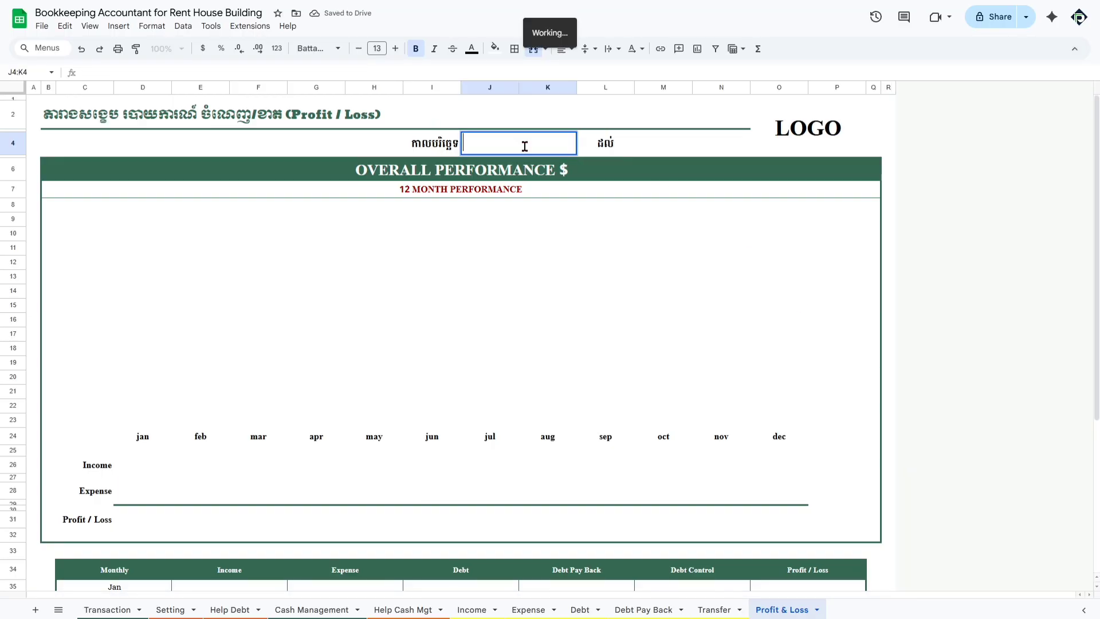
left_click(553, 172)
left_click(553, 172)
left_click(553, 172)
left_click(553, 172)
left_click(553, 172)
left_click(553, 172)
left_click(553, 172)
left_click(553, 172)
left_click(553, 172)
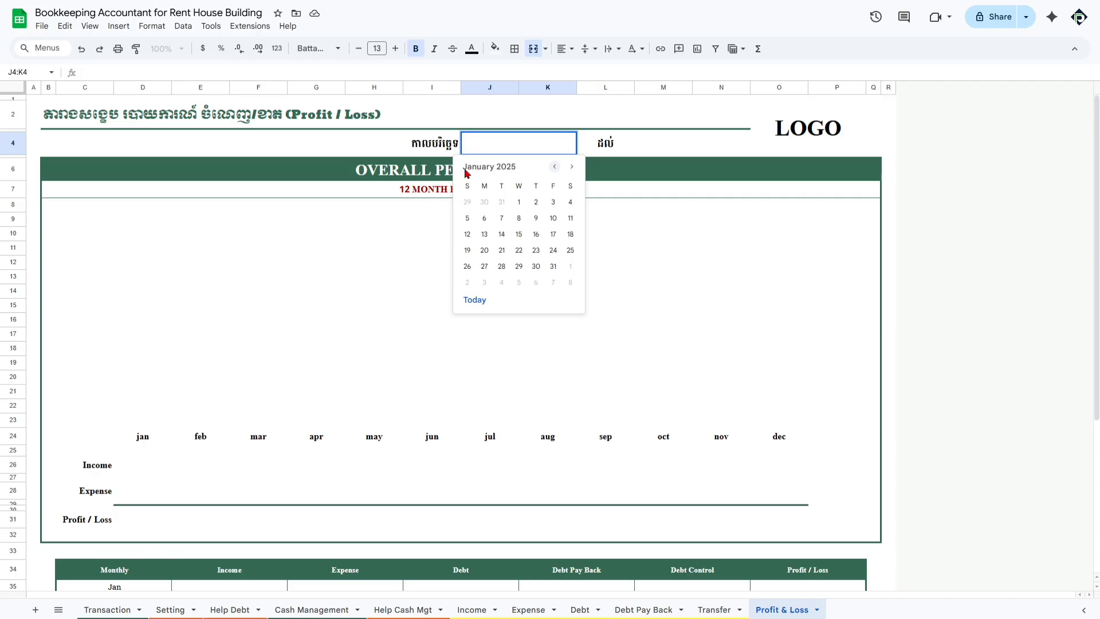
left_click(518, 201)
Enter the formula =EDATE(J4,12) in the end date cell M4
left_click(686, 145)
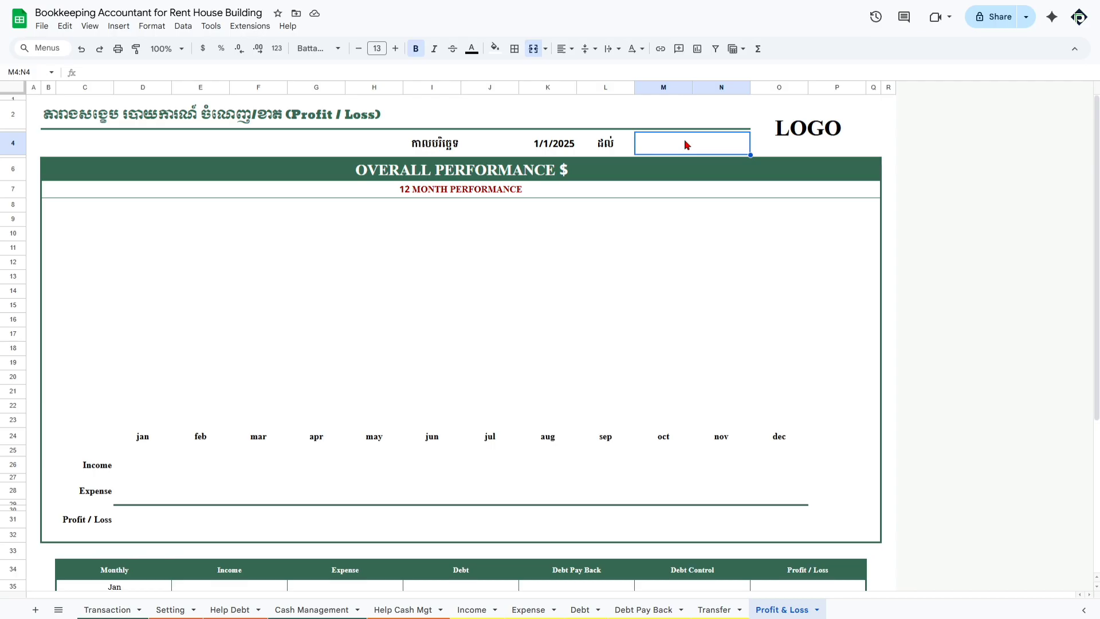
left_click(590, 141)
left_click(564, 142)
left_click(711, 142)
type("=")
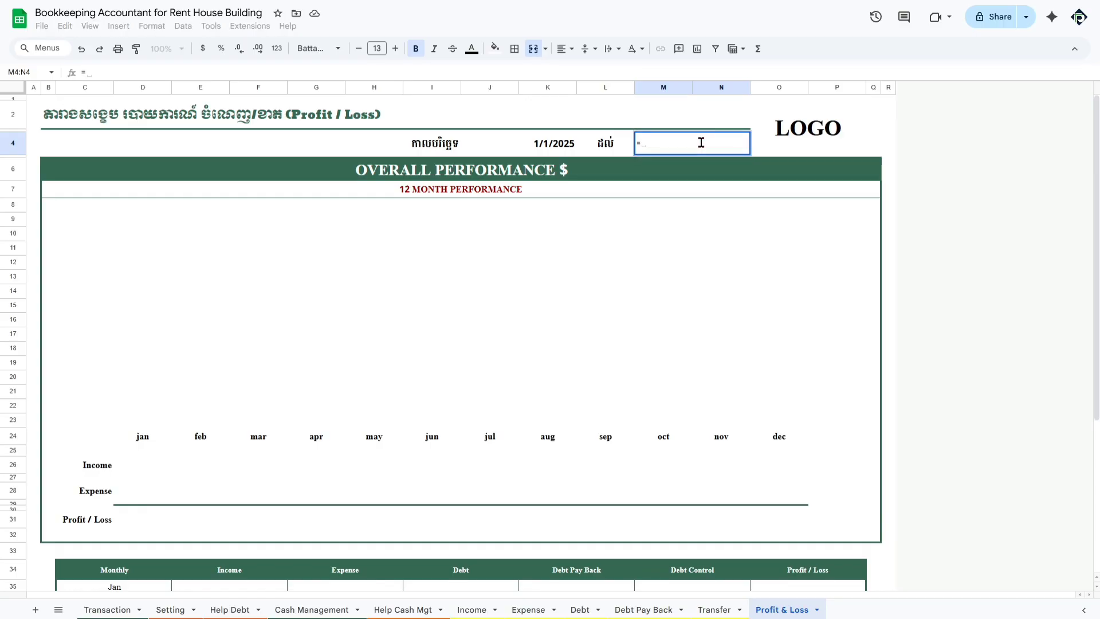
type("ed")
left_click(685, 167)
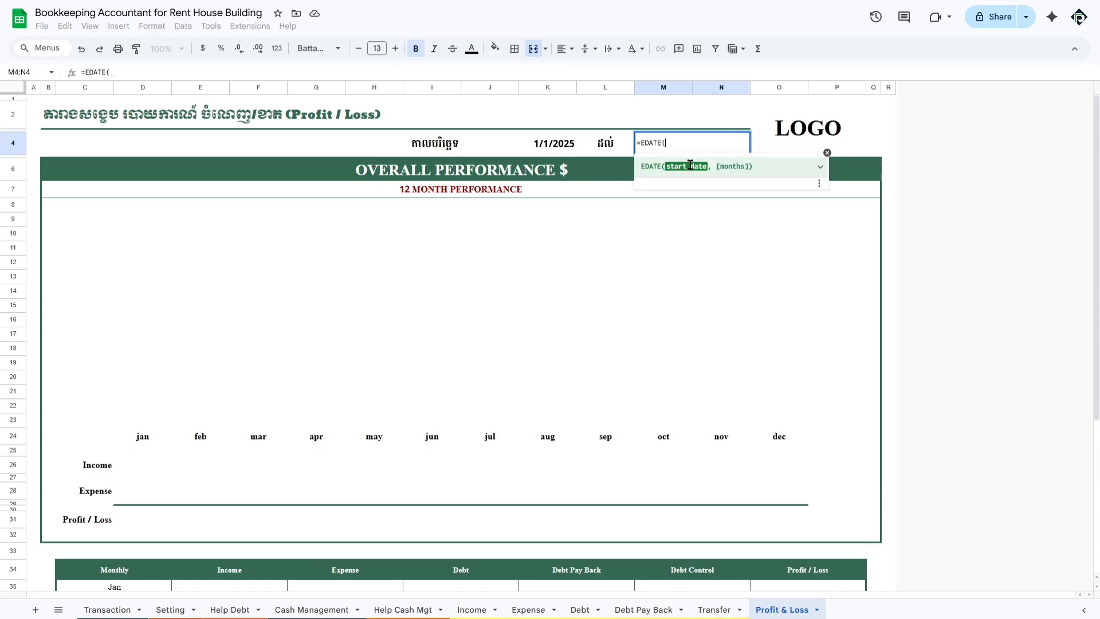
left_click(562, 149)
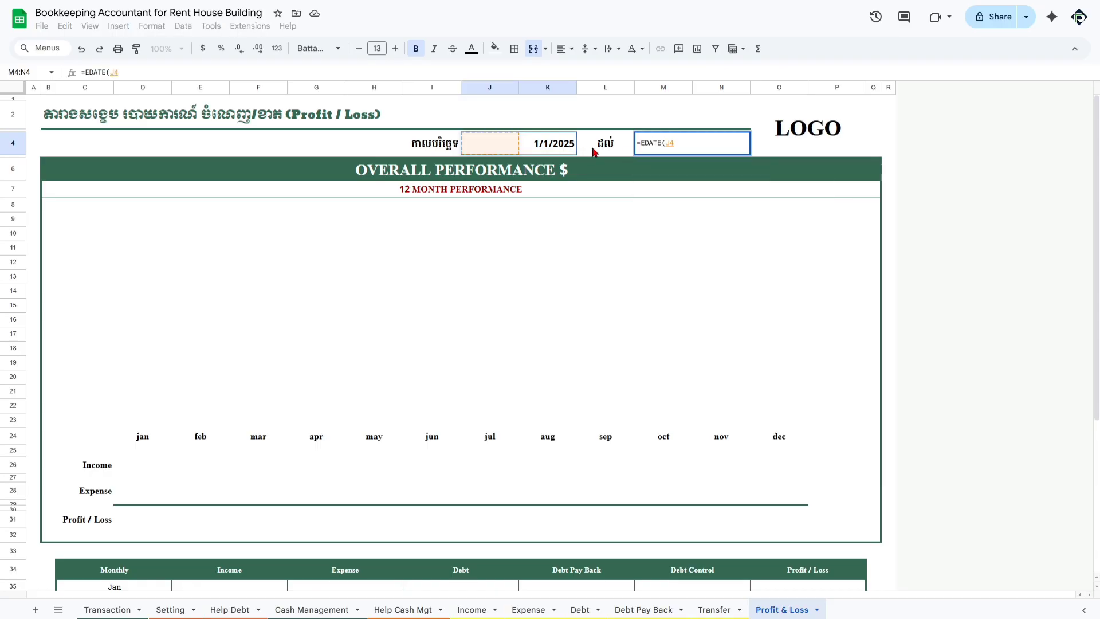
type(",")
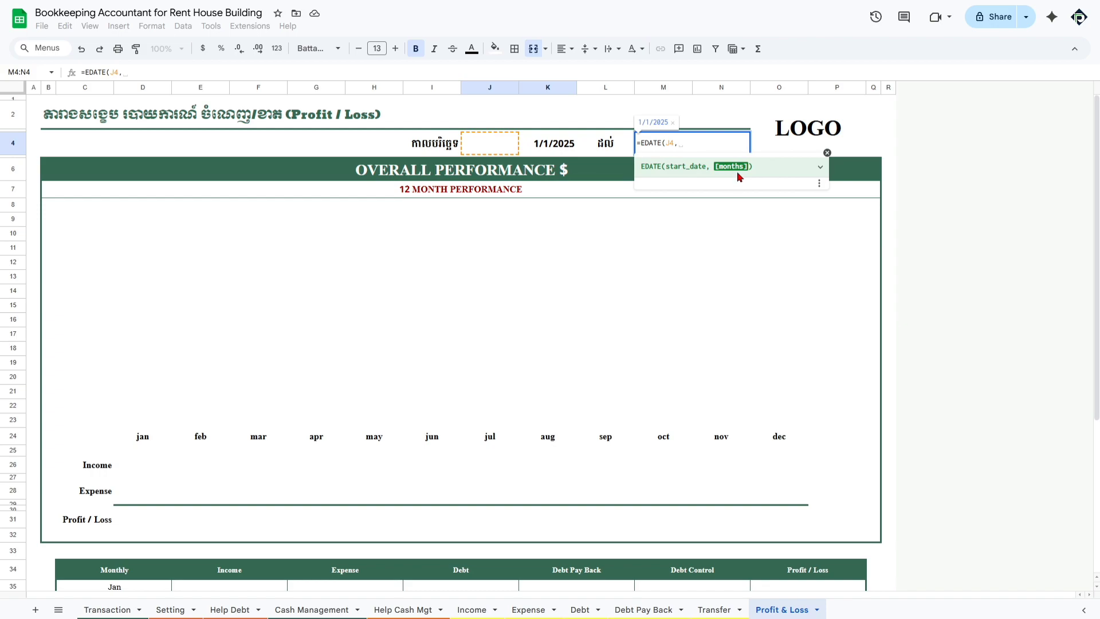
type("12")
key("Return")
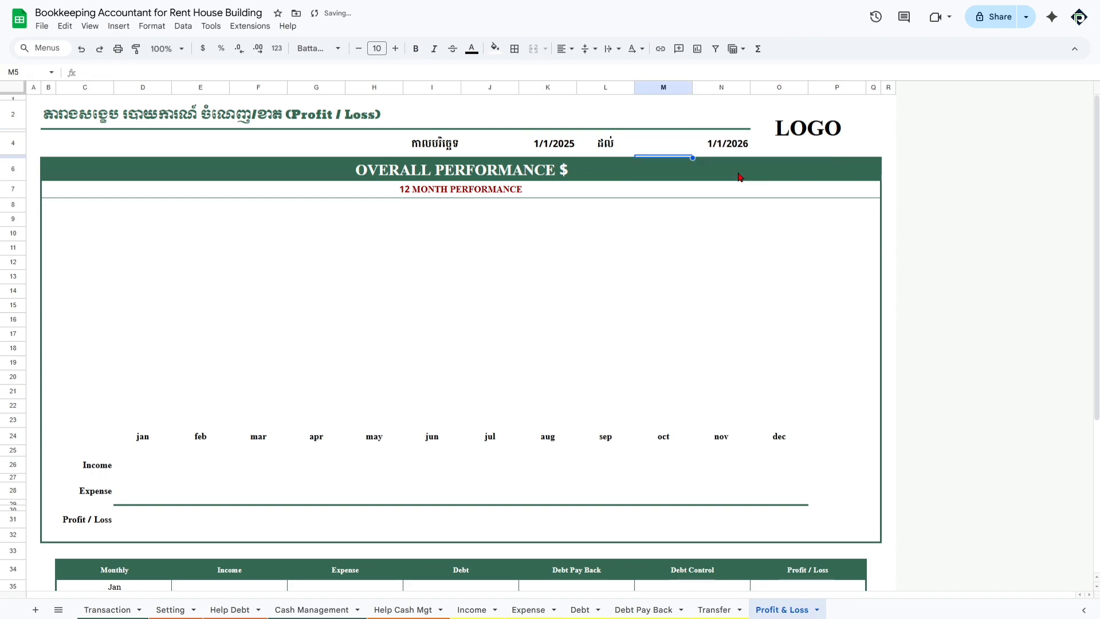
Change the end date formula in M4 to =EDATE(J4,12)-1
left_click(719, 150)
left_click(532, 148)
left_click(714, 149, "ctrl")
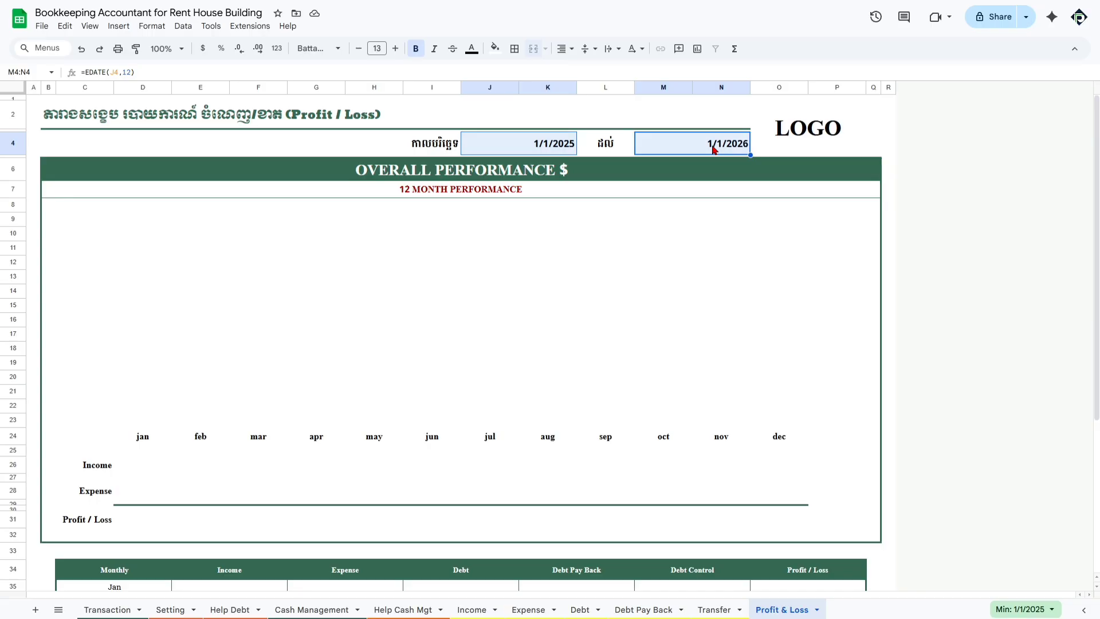
double_click(659, 142)
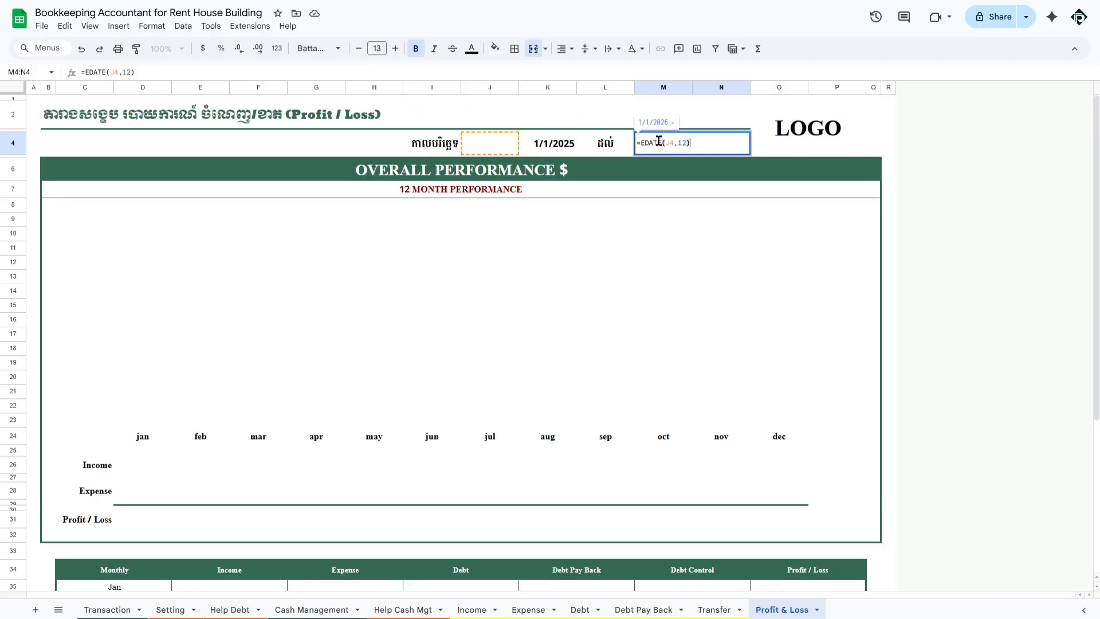
type("-1")
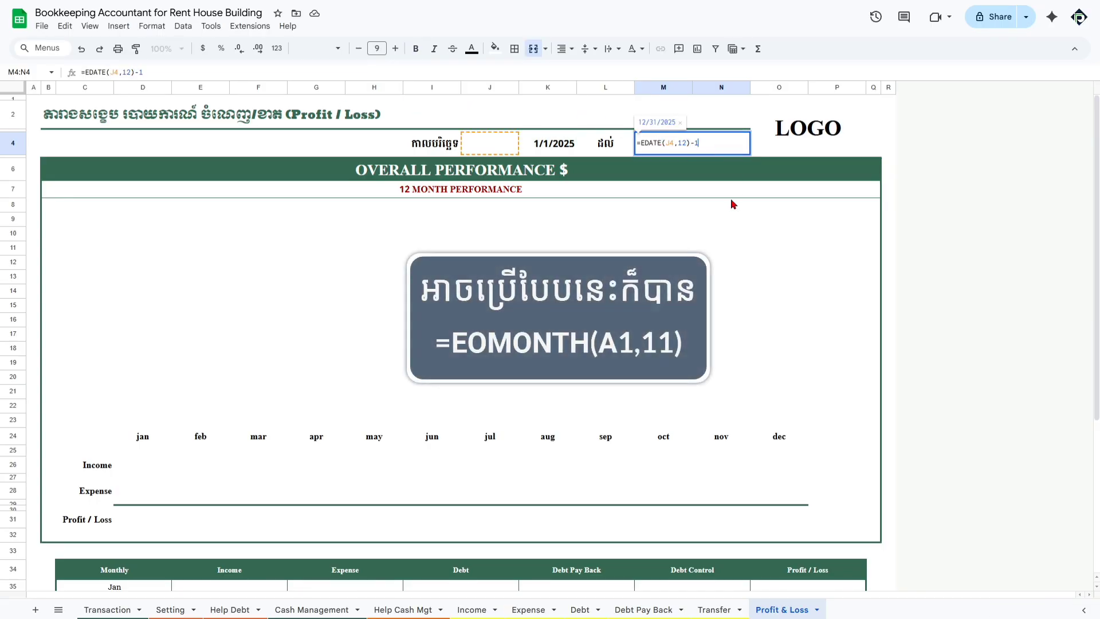
key("Return")
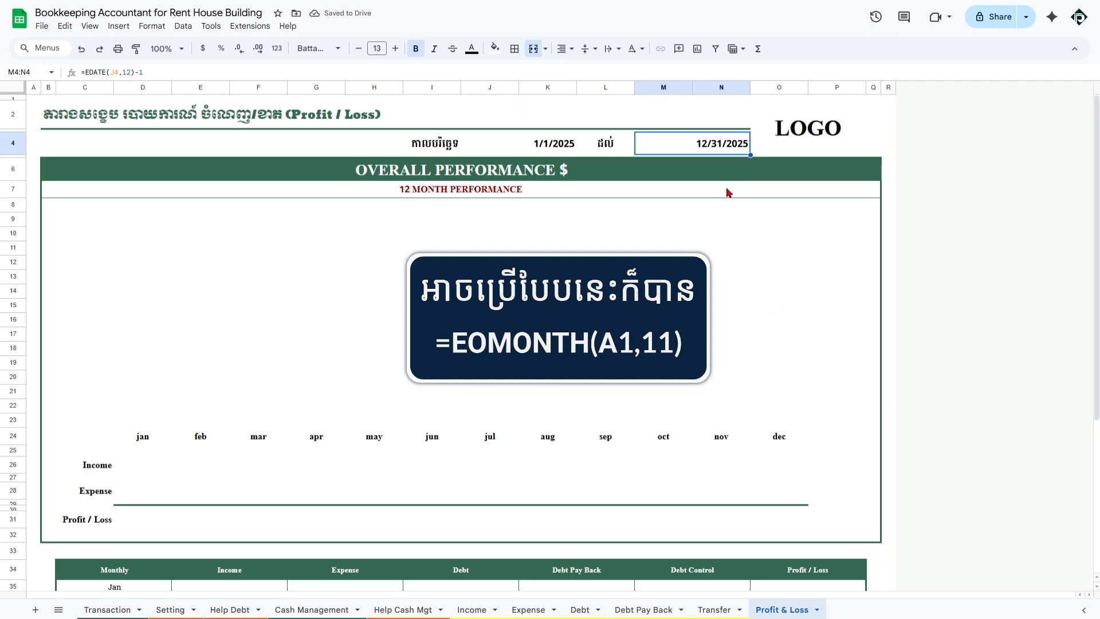
Apply the custom date format 5-Aug-1930 (day, abbreviated month, year) to the start and end dates in J4 and M4
left_click(565, 147)
left_click(659, 147)
left_click(571, 148, "ctrl")
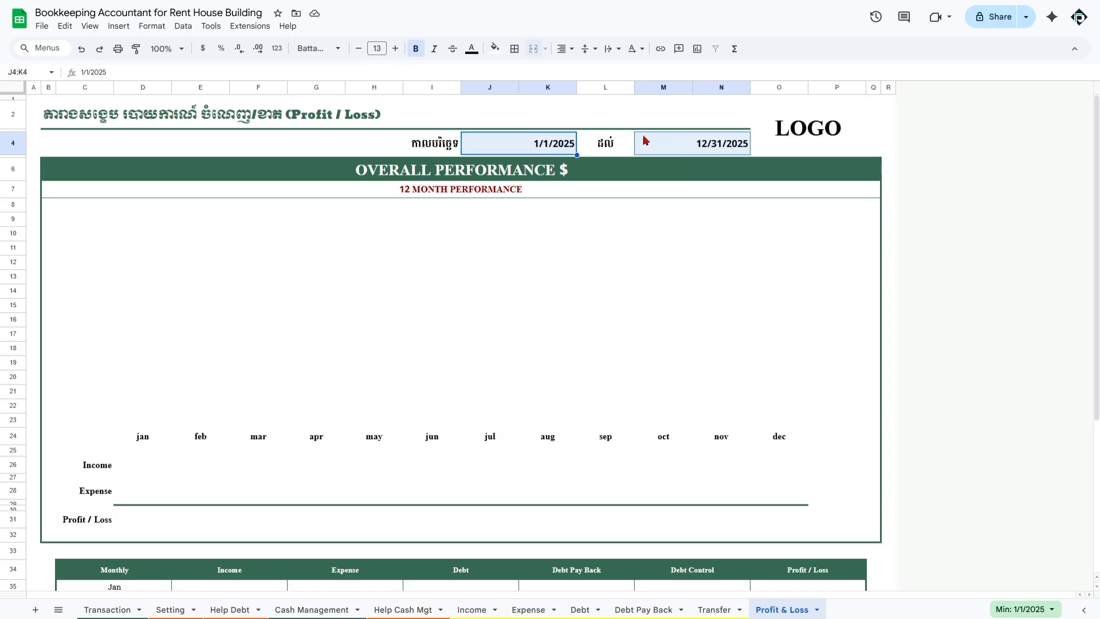
left_click(152, 26)
mouse_move(285, 81)
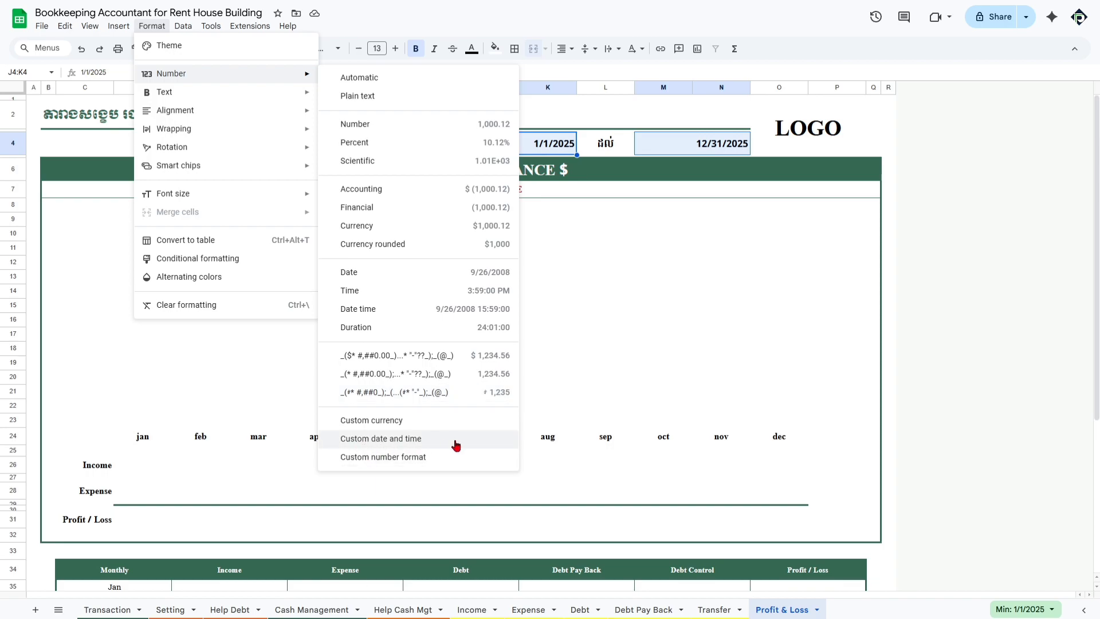
left_click(405, 441)
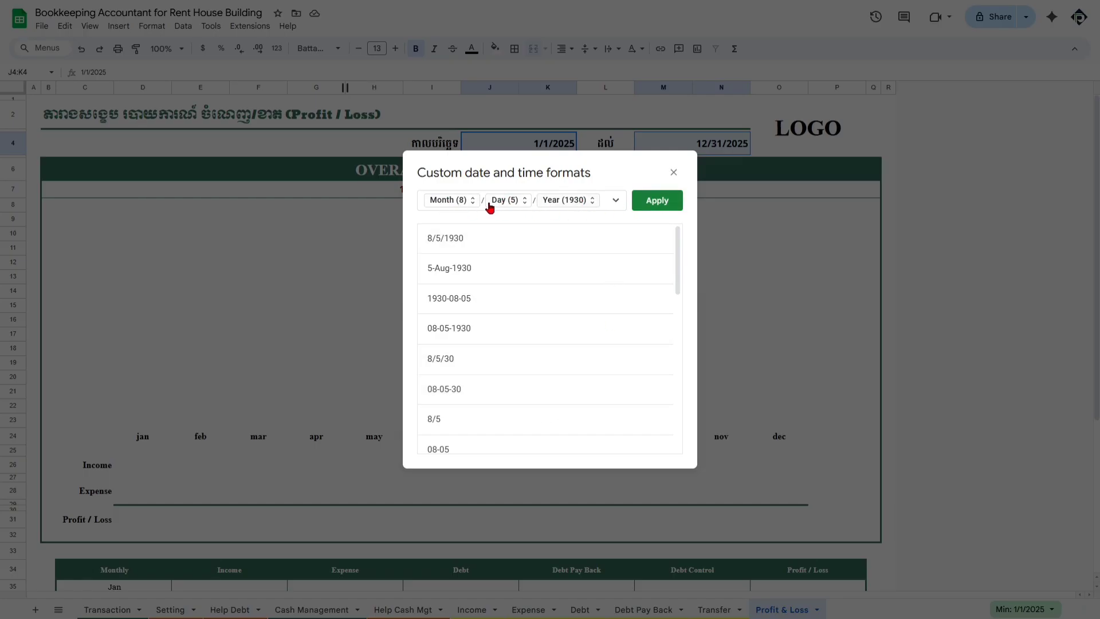
left_click(485, 271)
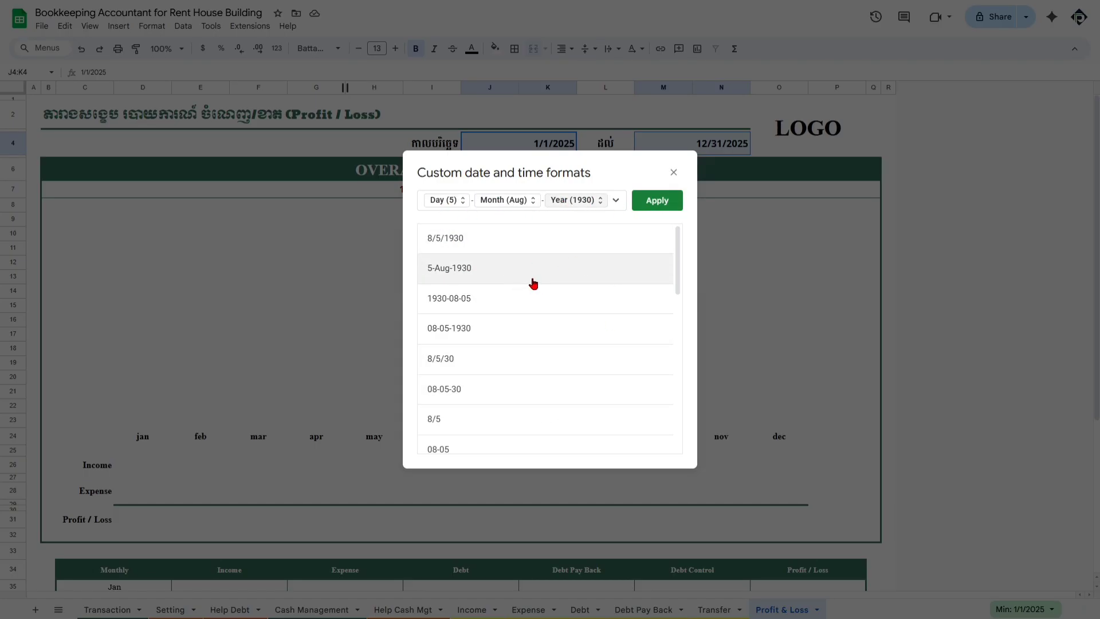
left_click(657, 202)
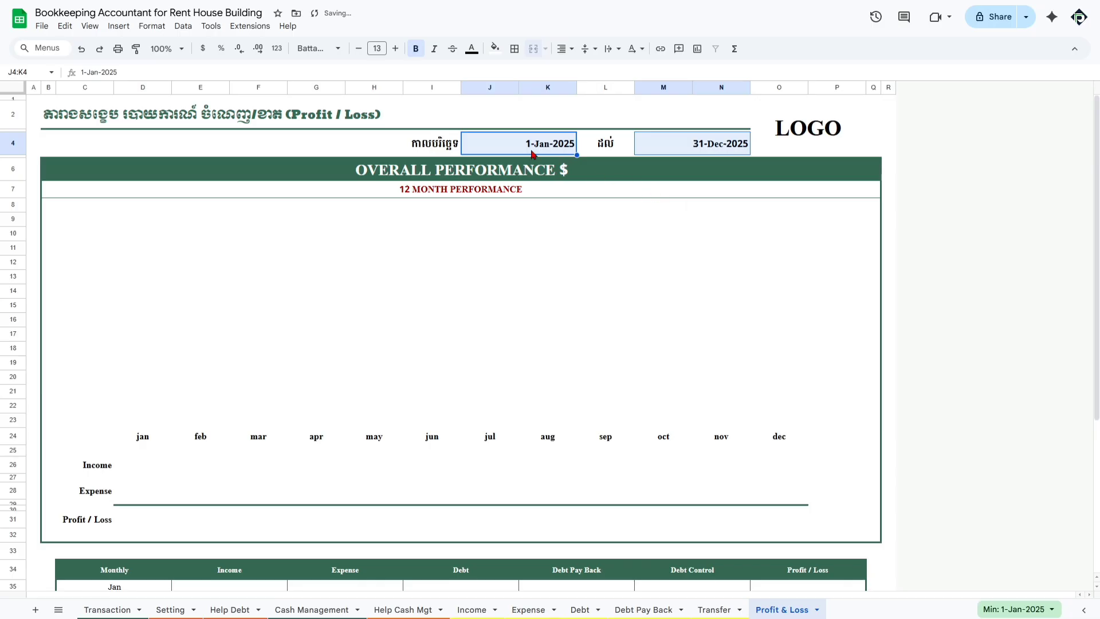
Center the start and end dates in J4 and M4 horizontally
left_click(552, 148)
left_click(715, 147)
left_click(518, 147)
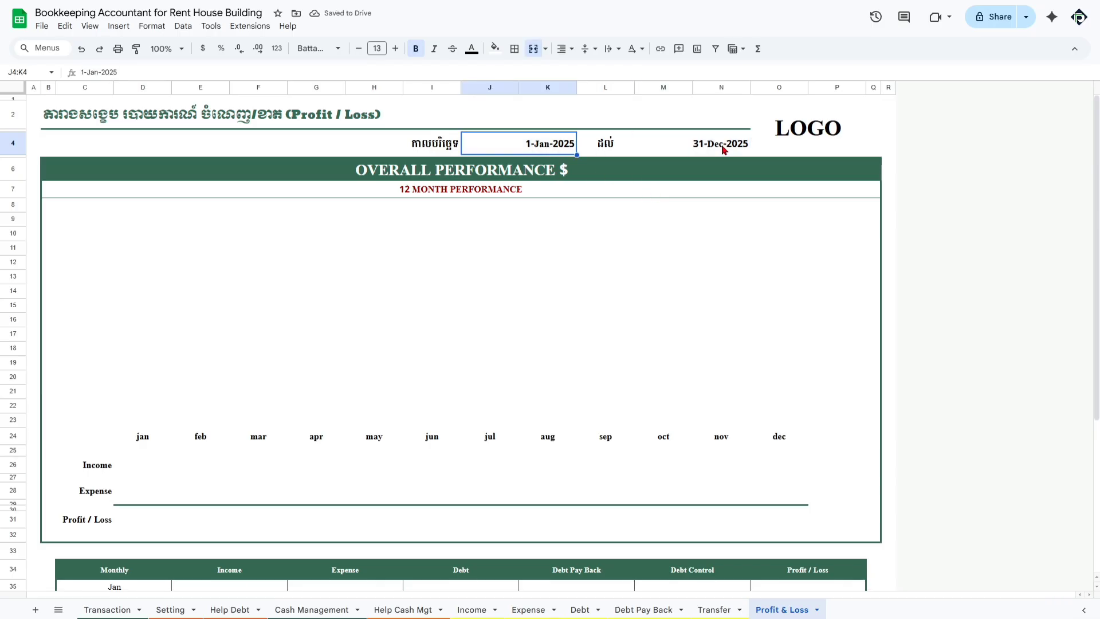
left_click(723, 147, "ctrl")
left_click(569, 49)
left_click(582, 69)
left_click(762, 314)
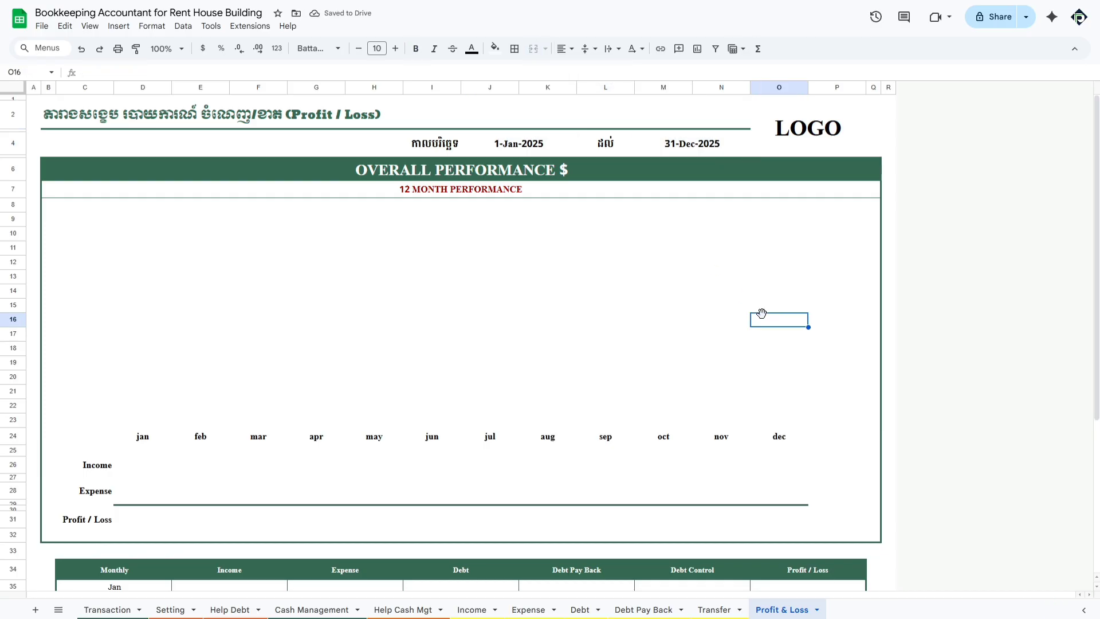
left_click(479, 149)
left_click(630, 148)
left_click(690, 147)
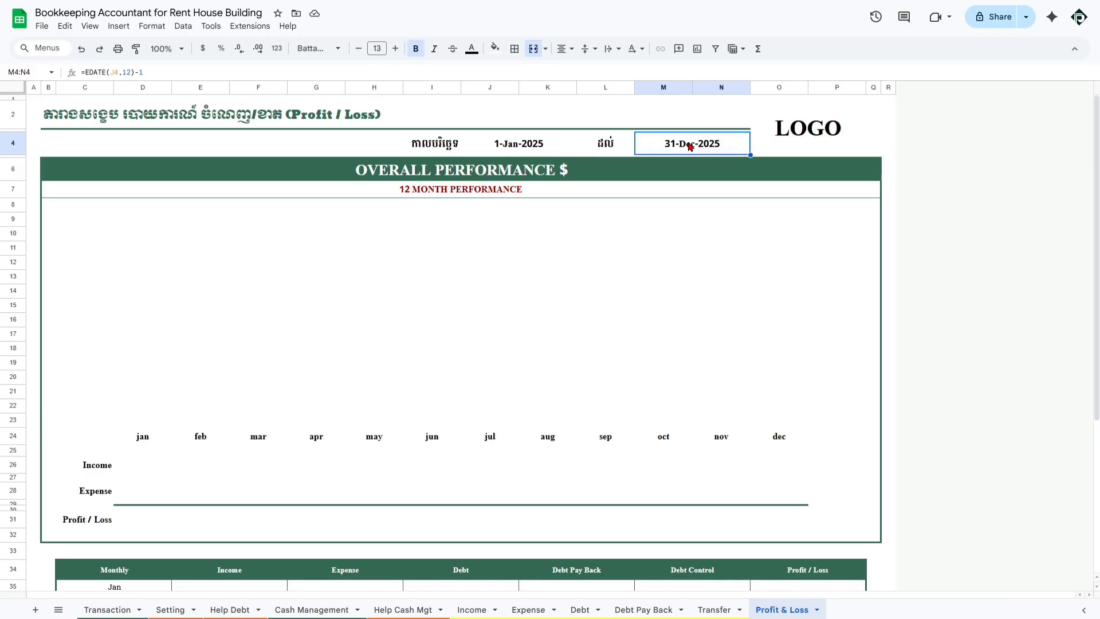
left_click_drag(436, 144, 623, 143)
left_click(547, 144)
left_click(702, 143)
left_click(620, 147)
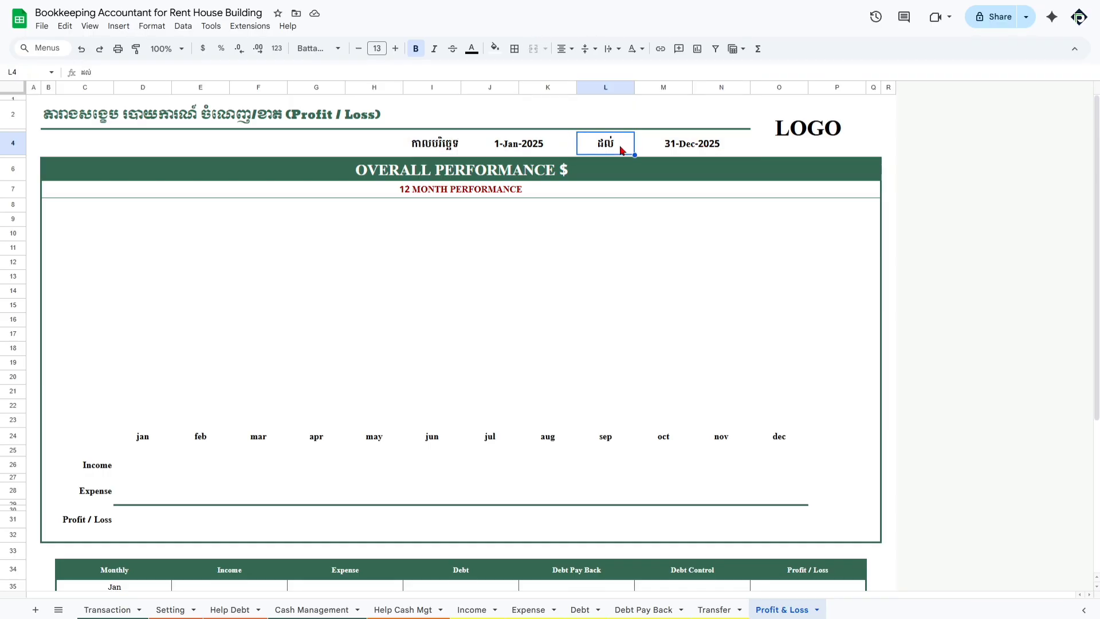
left_click(527, 150)
left_click(671, 146)
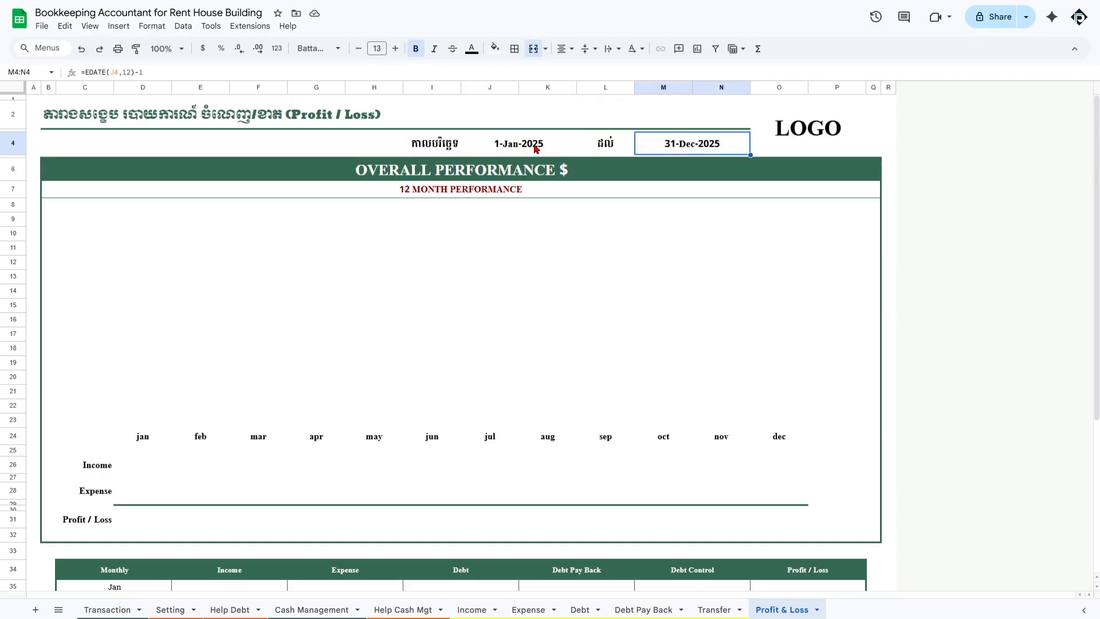
left_click(539, 148, "ctrl")
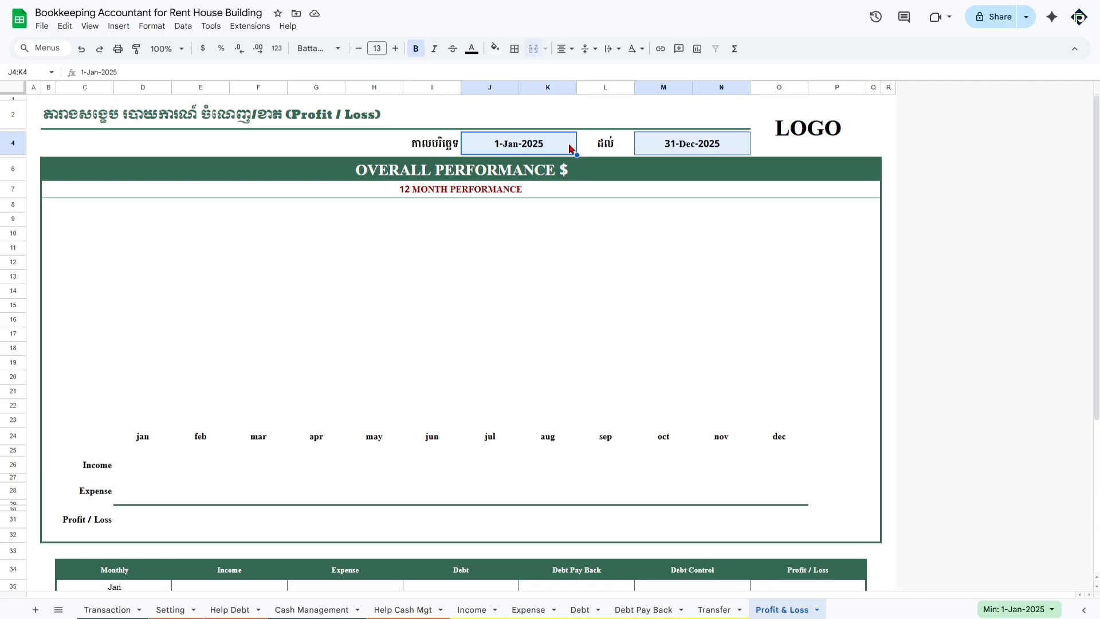
Underline the two date labels in row 4, in H4 and L4
left_click(421, 148)
left_click(612, 148, "shift")
left_click(416, 149)
left_click(611, 148, "ctrl")
key("ctrl+u")
left_click(720, 265)
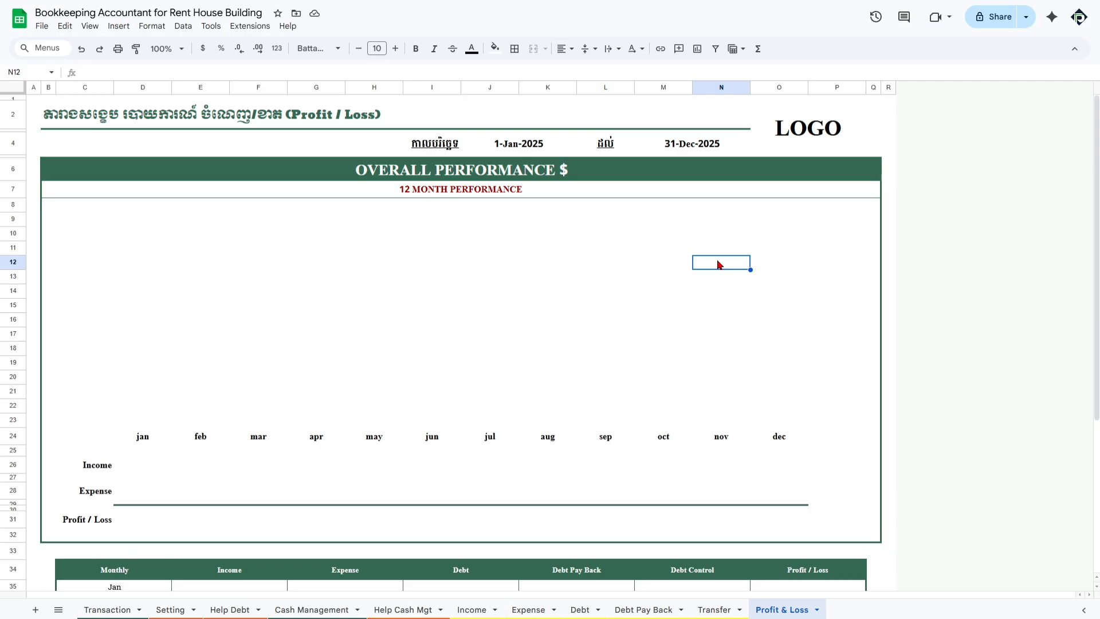
Review the start and end dates in row 4, the month labels in D24:O24 and the Income, Expense and Profit / Loss labels
left_click(590, 151)
left_click(518, 154)
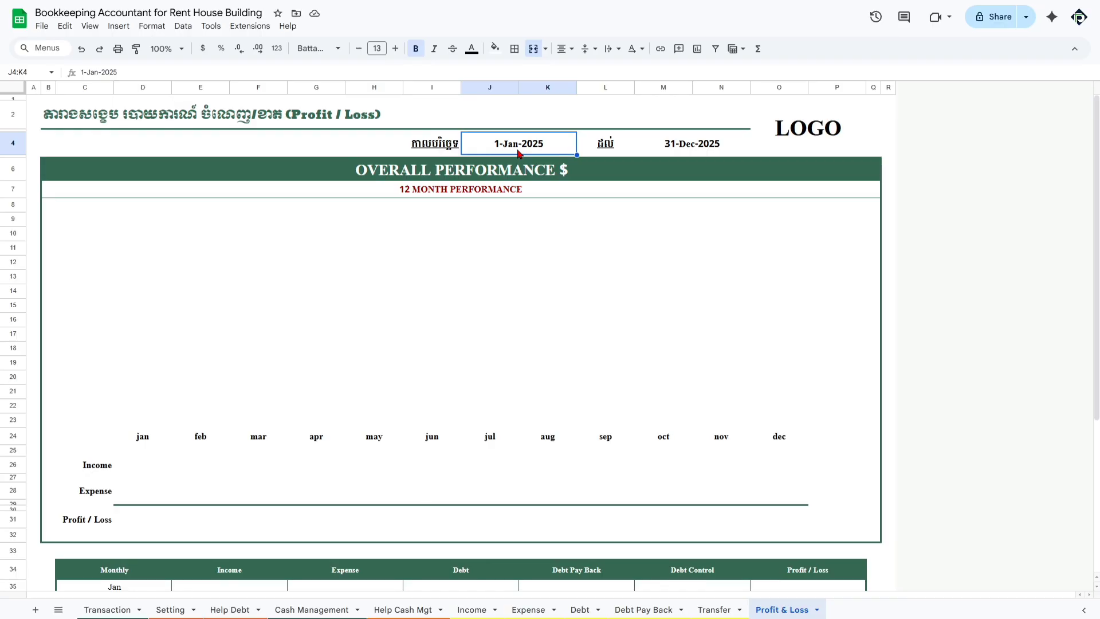
left_click(699, 152, "ctrl")
left_click(524, 148, "ctrl")
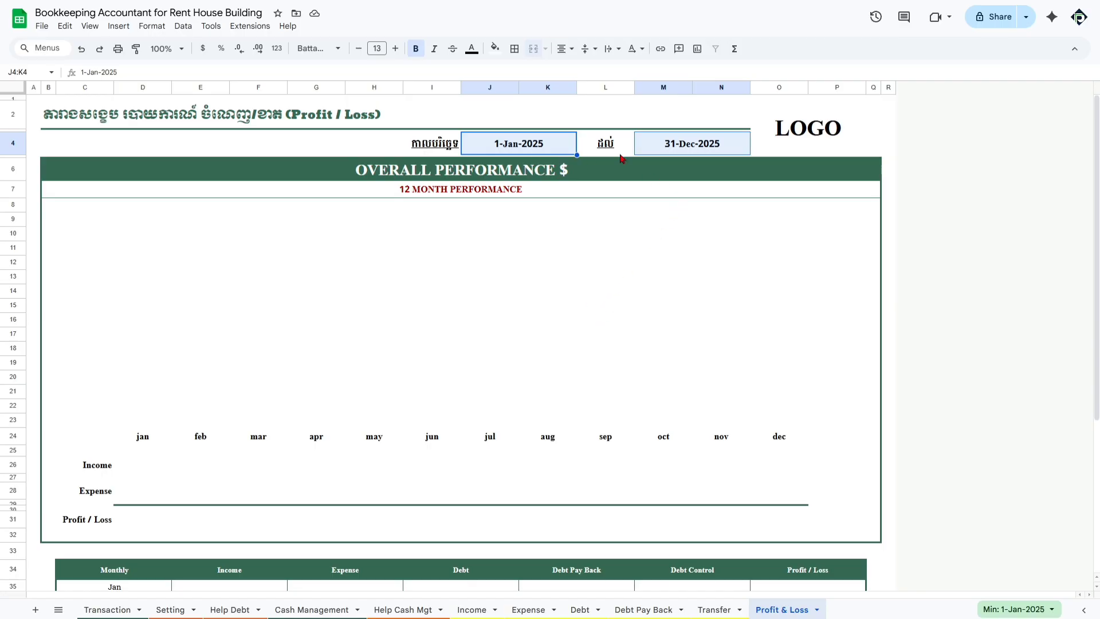
left_click(696, 150, "ctrl")
left_click(696, 150)
scroll(235, 400, "down", 2)
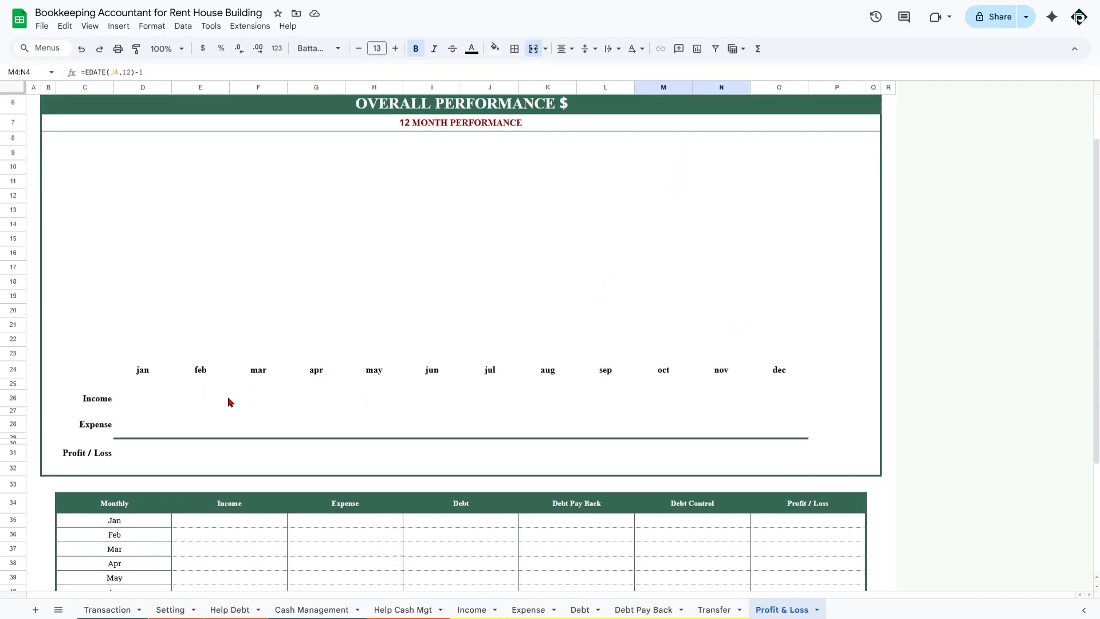
left_click_drag(143, 378, 796, 368)
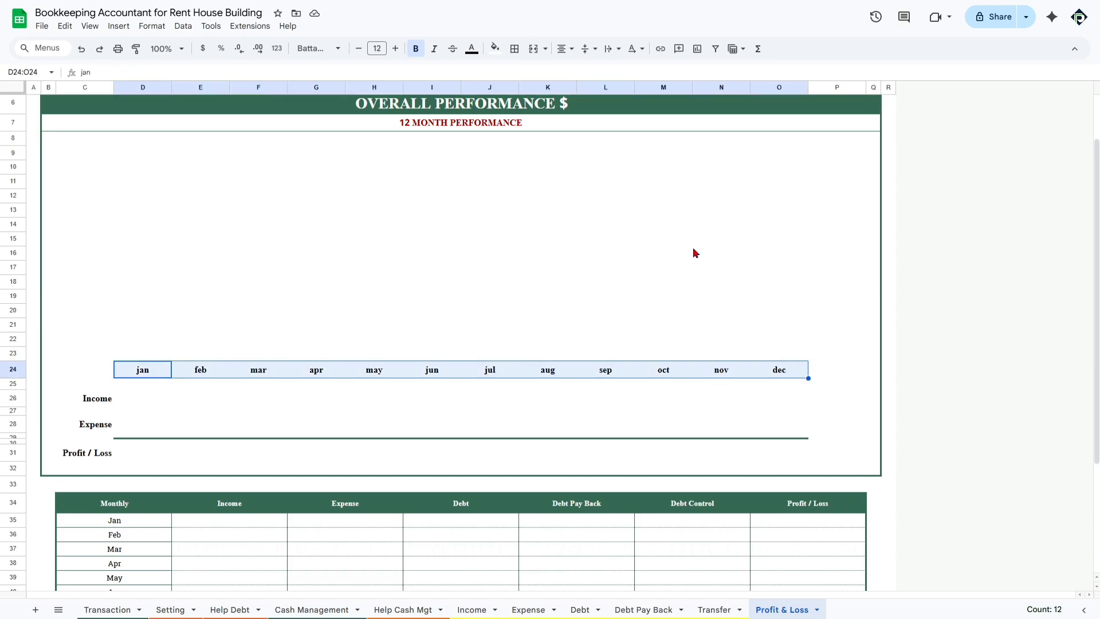
scroll(701, 263, "up", 2)
scroll(371, 408, "down", 3)
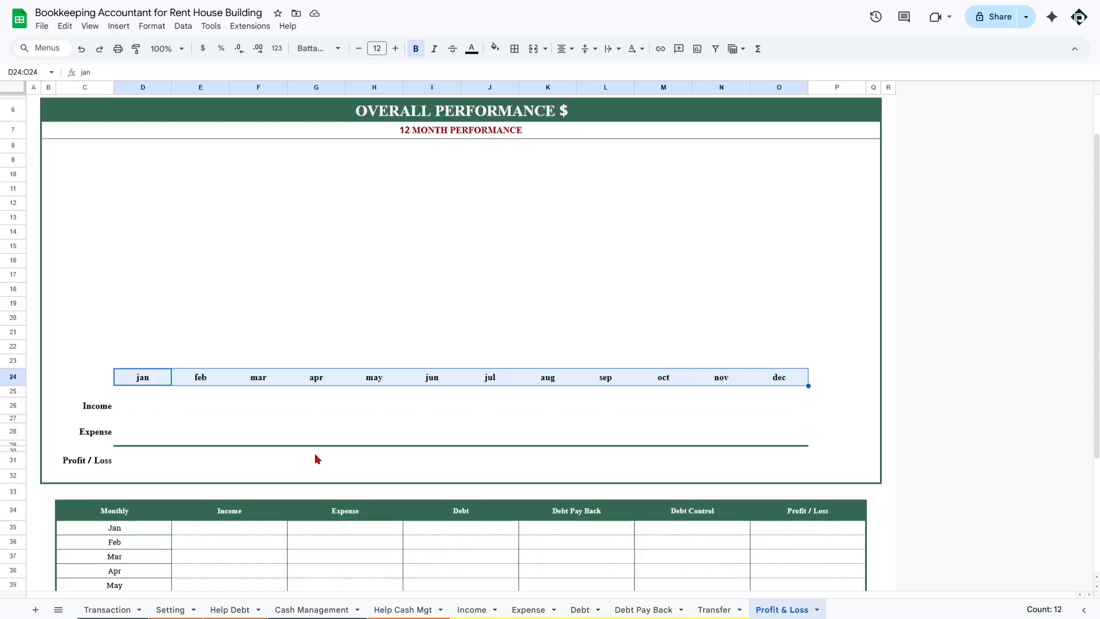
left_click(89, 379)
left_click(96, 392)
left_click(89, 422)
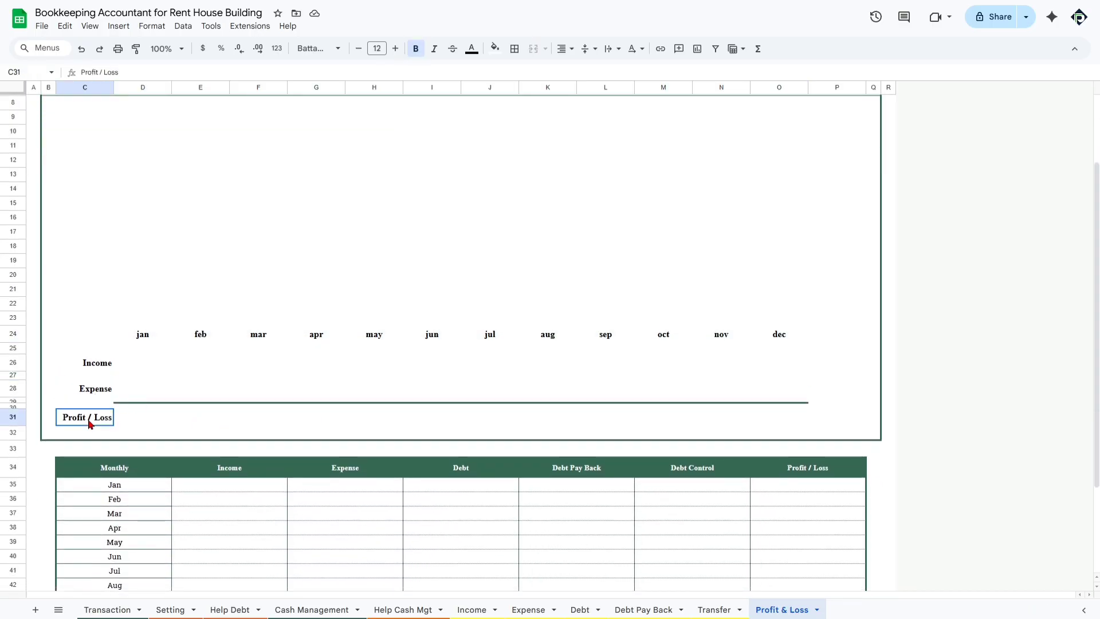
Review the monthly table's column headings in row 34, from Monthly through Profit / Loss, and its month rows
left_click_drag(98, 471, 819, 469)
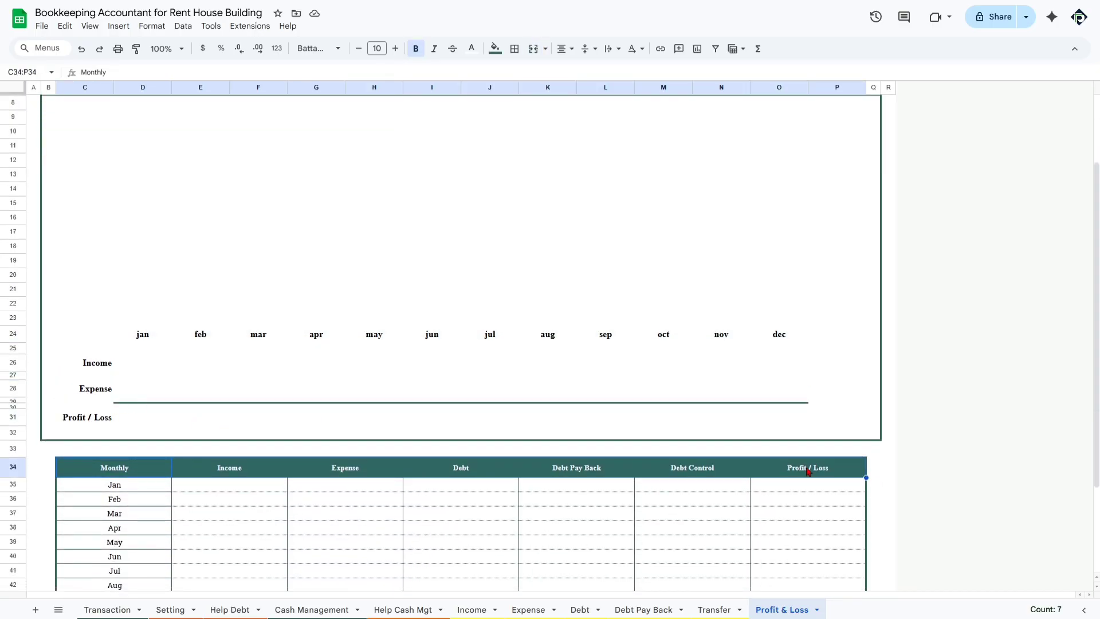
left_click(220, 473)
left_click(342, 475)
left_click(475, 475)
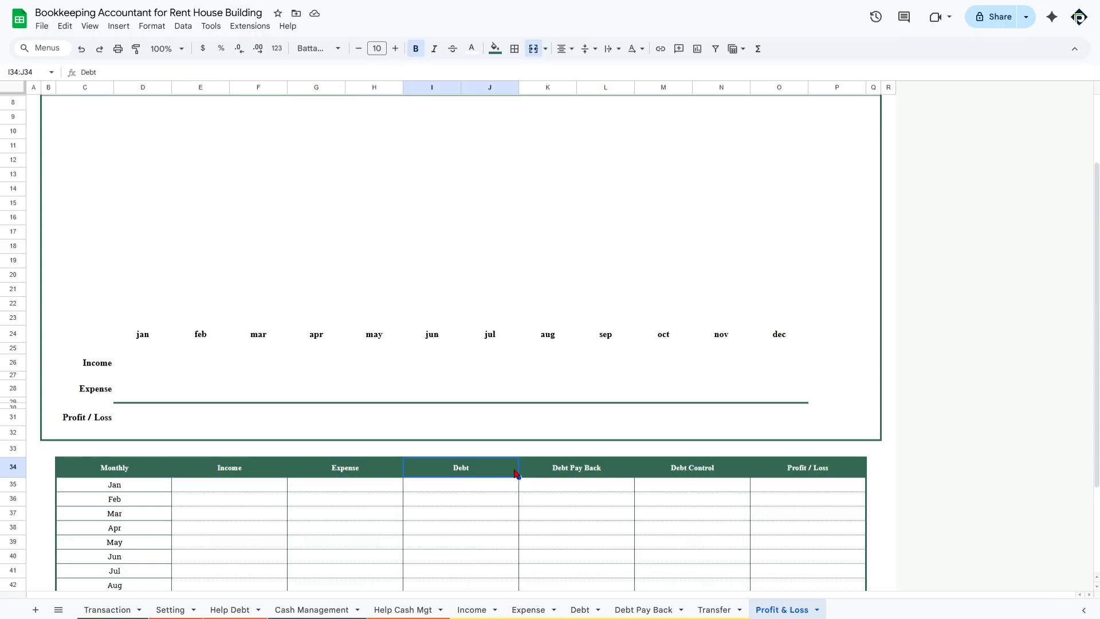
left_click(576, 475)
left_click(716, 478)
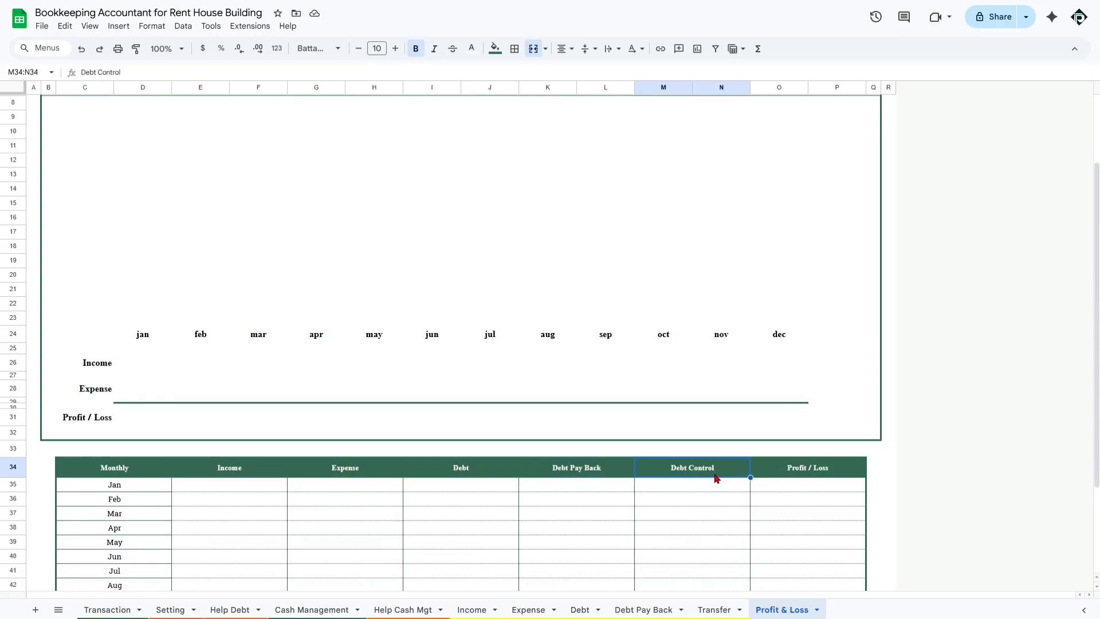
left_click(844, 475)
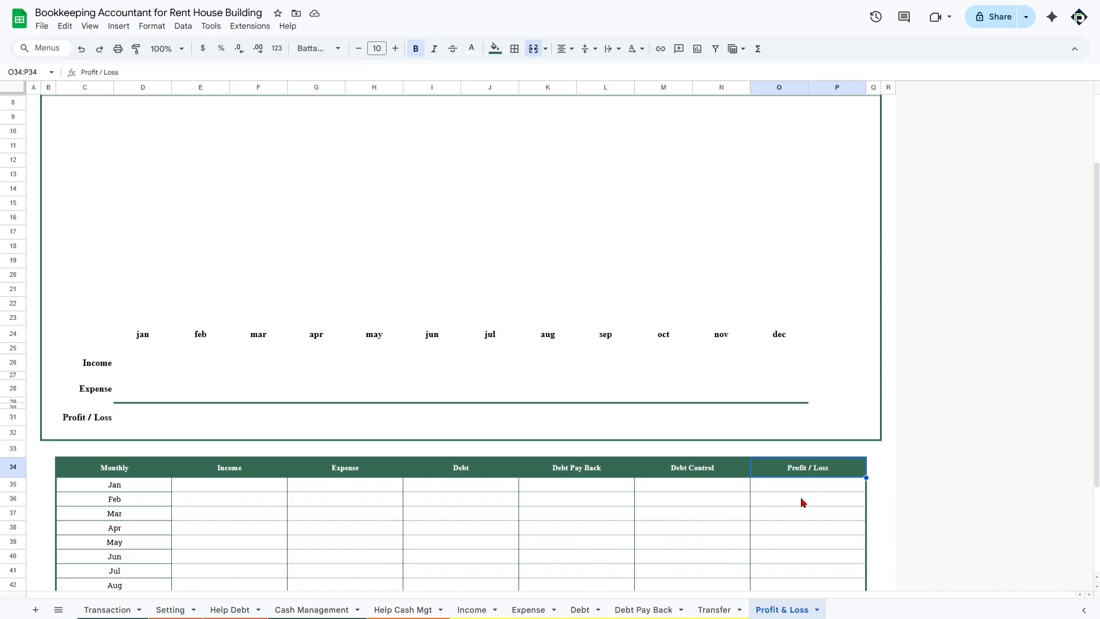
scroll(111, 425, "down", 2)
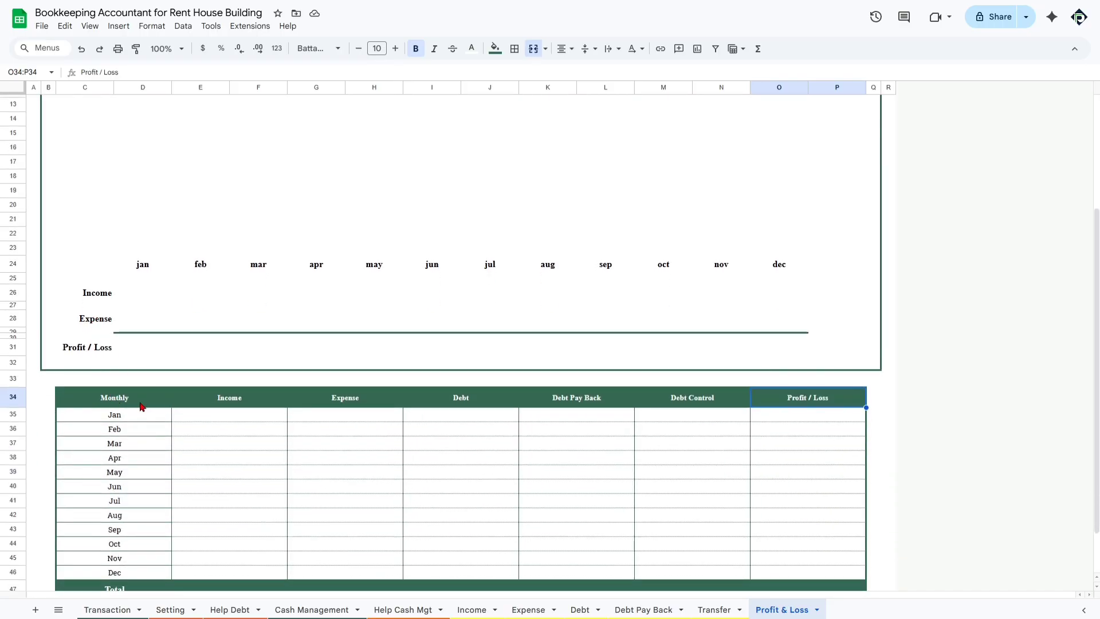
Copy the monthly table's header row C34:P34 and add a new sheet to the spreadsheet
left_click_drag(140, 407, 802, 405)
key("ctrl+c")
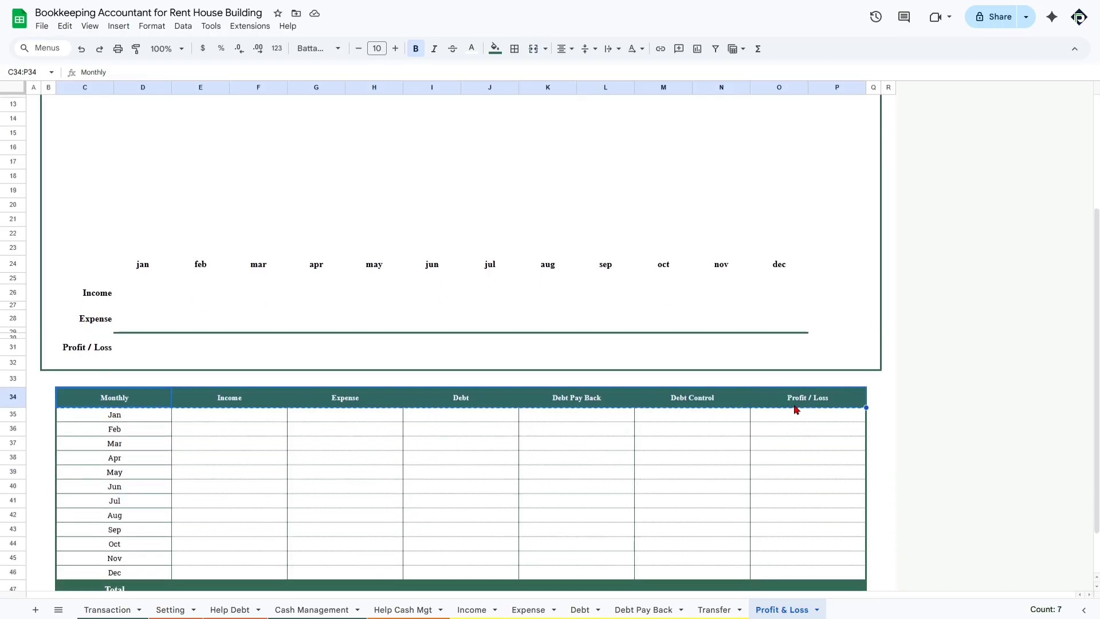
left_click(35, 609)
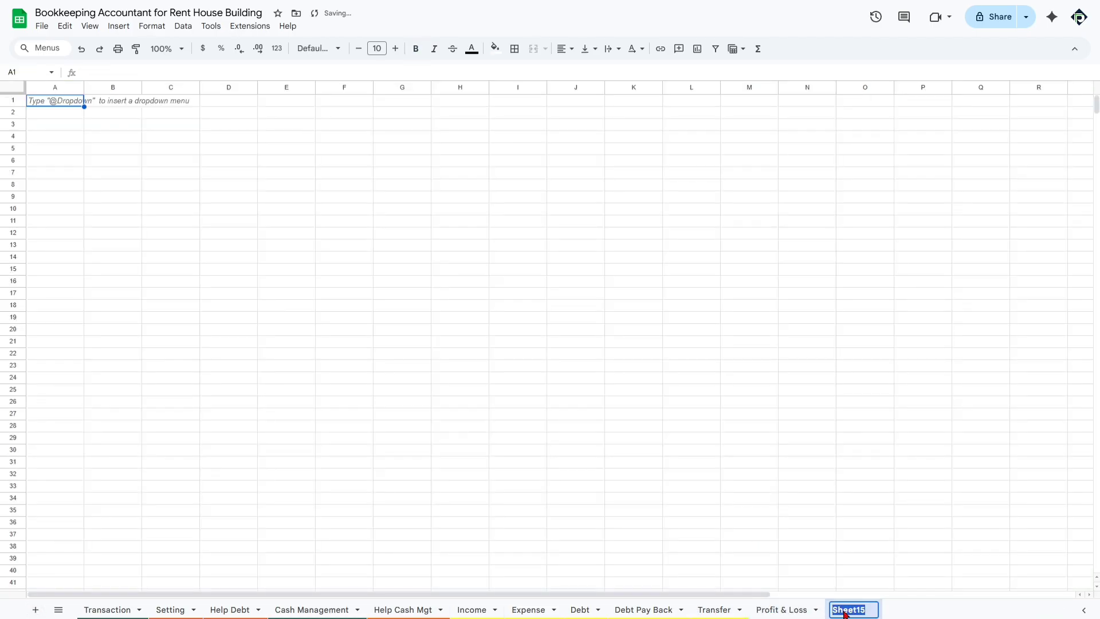
Rename the new sheet as Help P/L
double_click(844, 610)
type("hELP")
key("ctrl+a")
type("Help P")
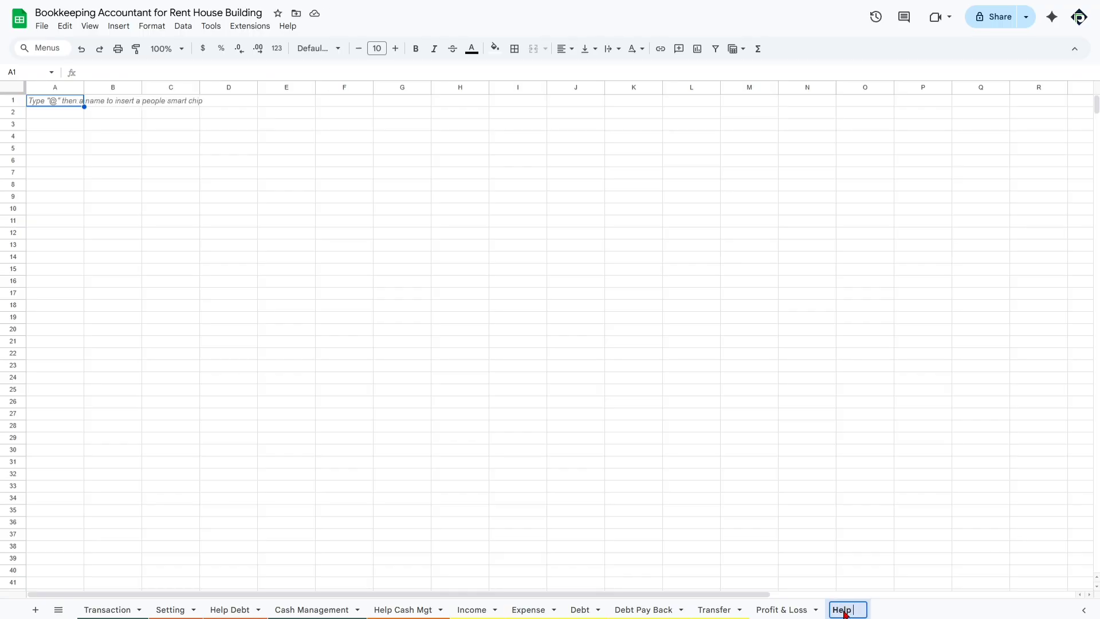
type("/L")
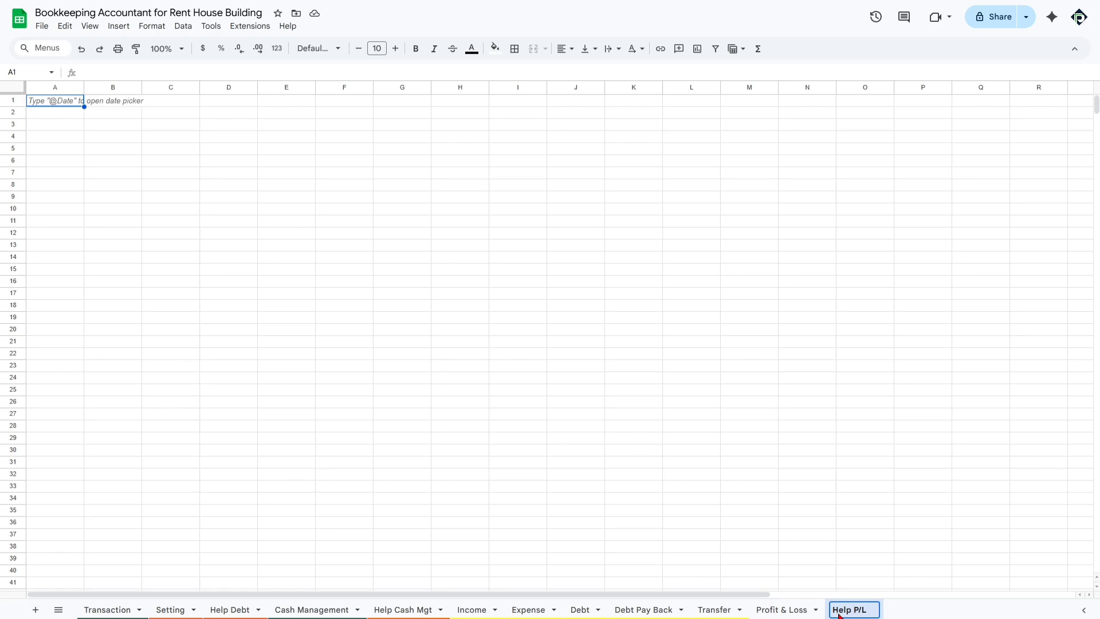
key("Return")
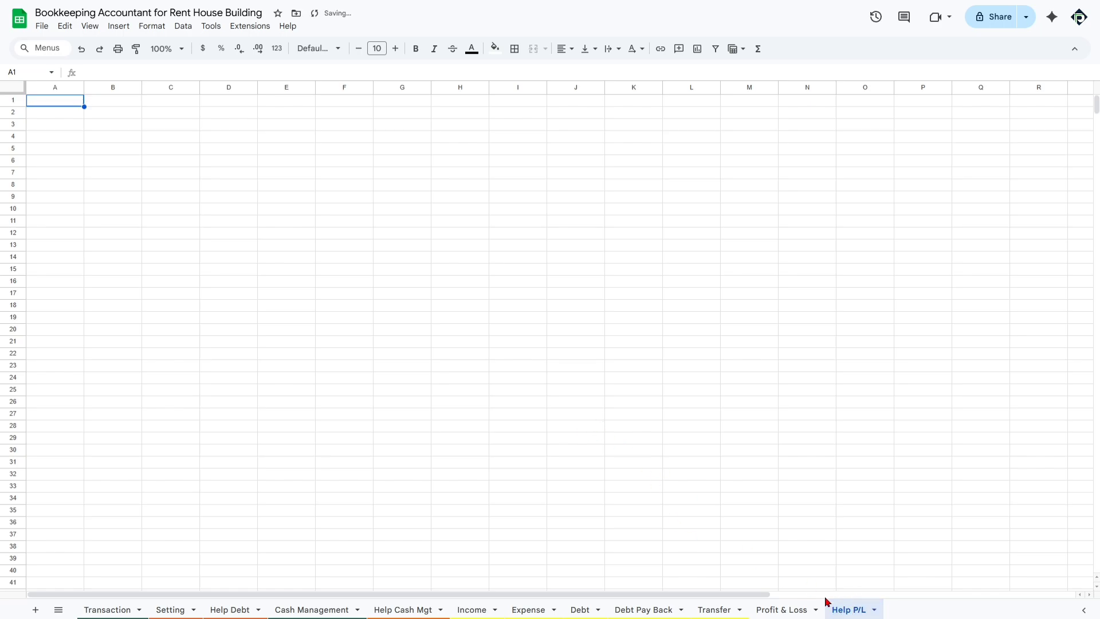
Paste the copied monthly table headings into row 27 of the Help P/L sheet, starting at D27
left_click(782, 609)
left_click(819, 404)
left_click(850, 609)
left_click(218, 418)
key("ctrl+v")
left_click_drag(252, 418, 917, 420)
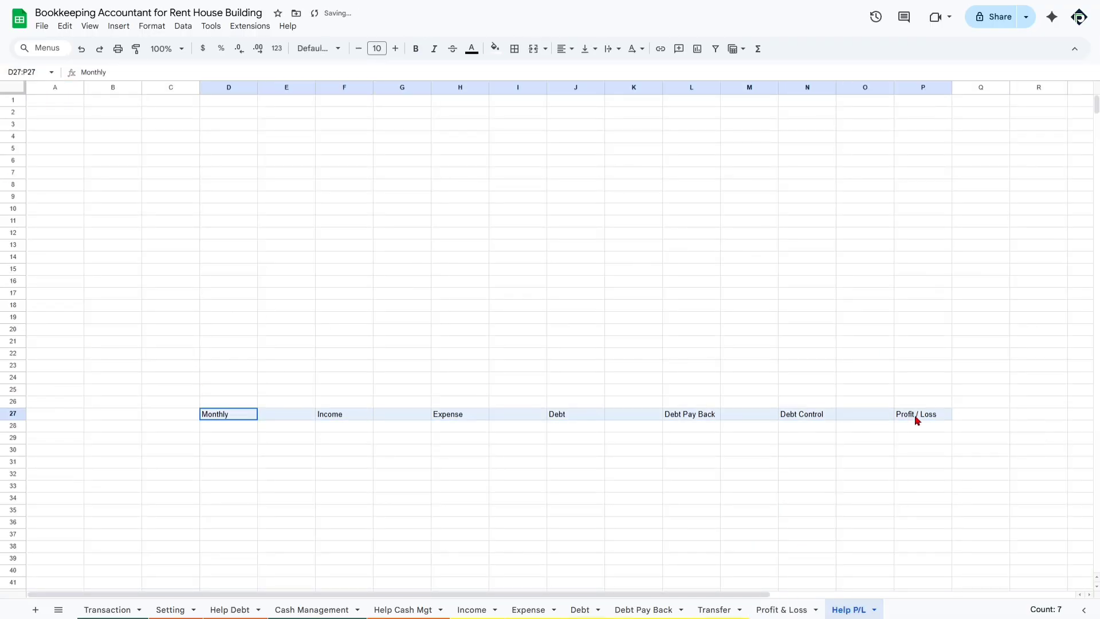
Copy the Income, Expense and Profit / Loss labels in C26:C31 of Profit & Loss to E30 on the Help P/L sheet
left_click(791, 609)
left_click_drag(103, 295, 225, 354)
key("ctrl+c")
left_click(850, 609)
left_click(288, 450)
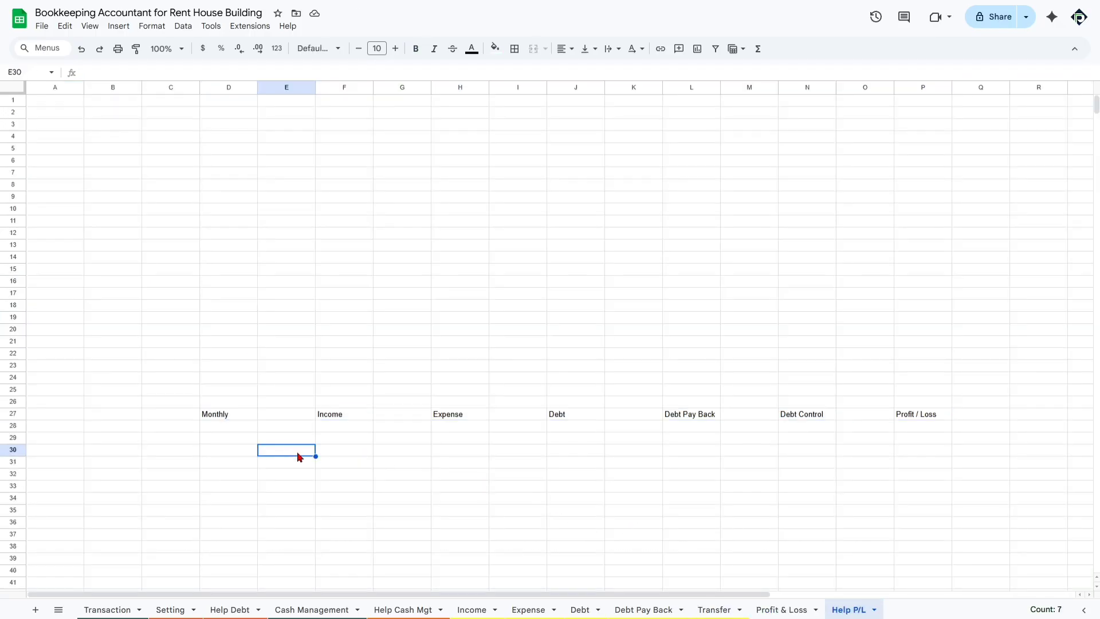
key("ctrl+v")
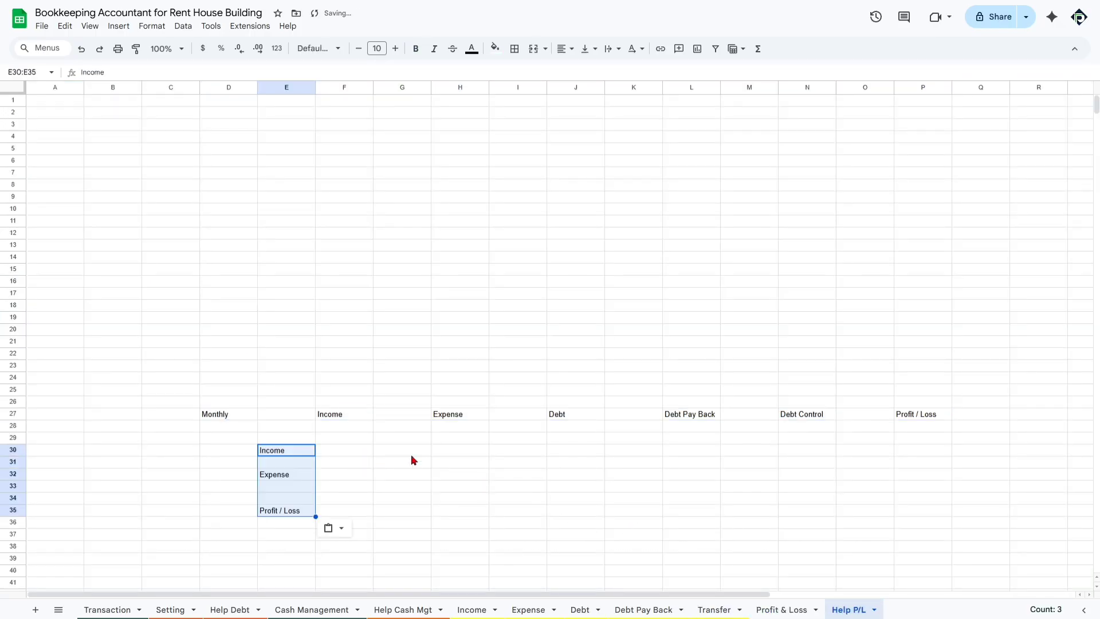
left_click(793, 609)
scroll(559, 321, "up", 3)
scroll(218, 429, "down", 4)
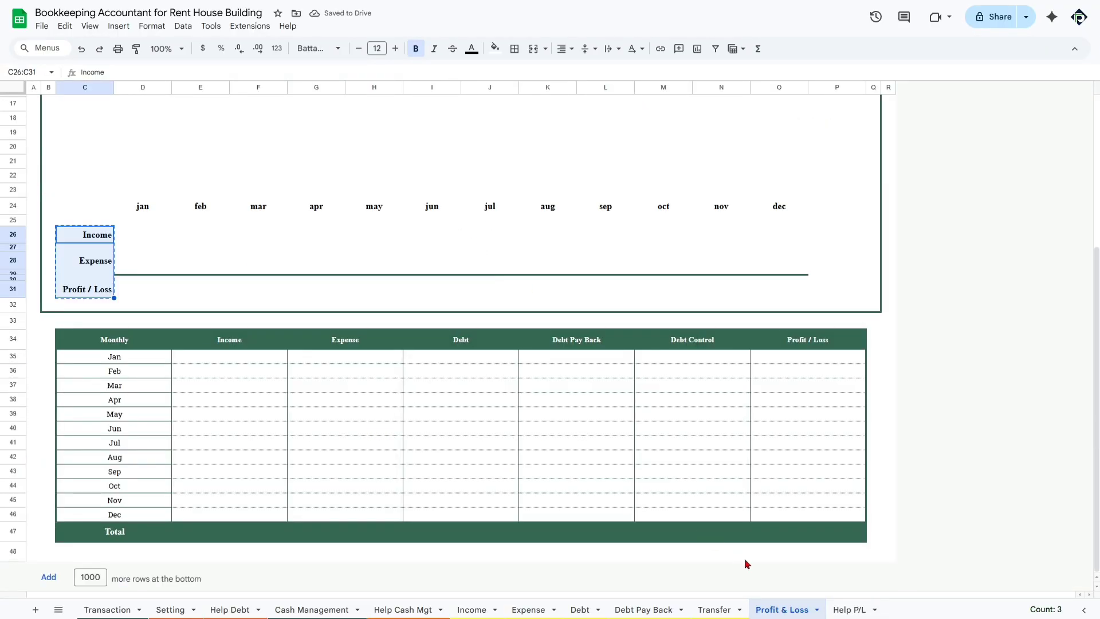
left_click(850, 611)
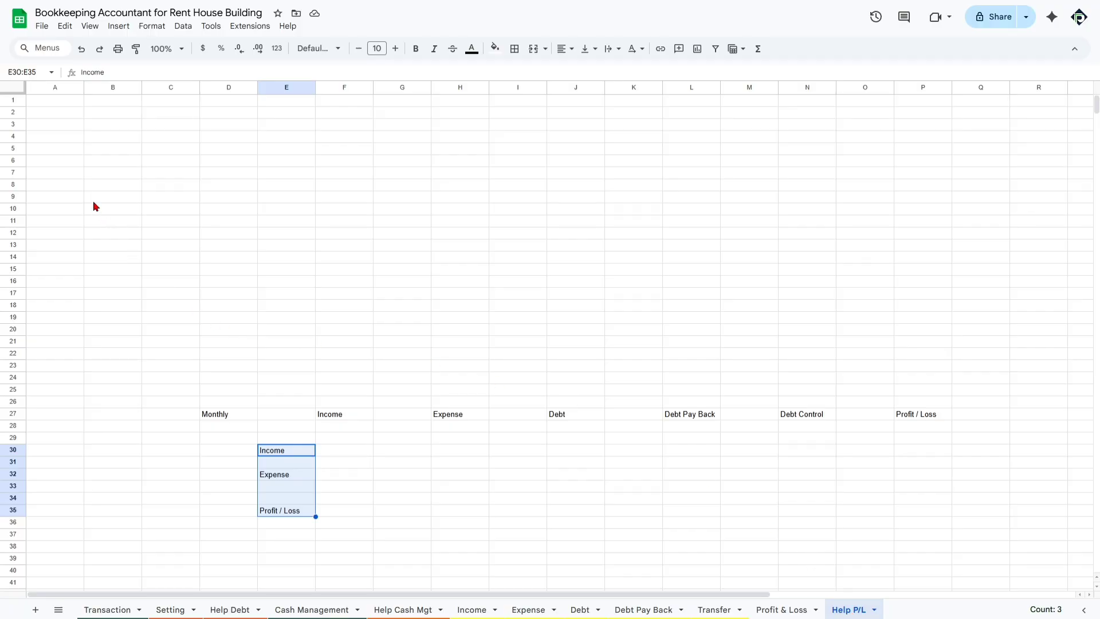
Enter the labels Start Date in A1 and End Date in A2 of the Help P/L sheet
left_click(81, 153)
left_click(52, 106)
double_click(52, 104)
type("Sta")
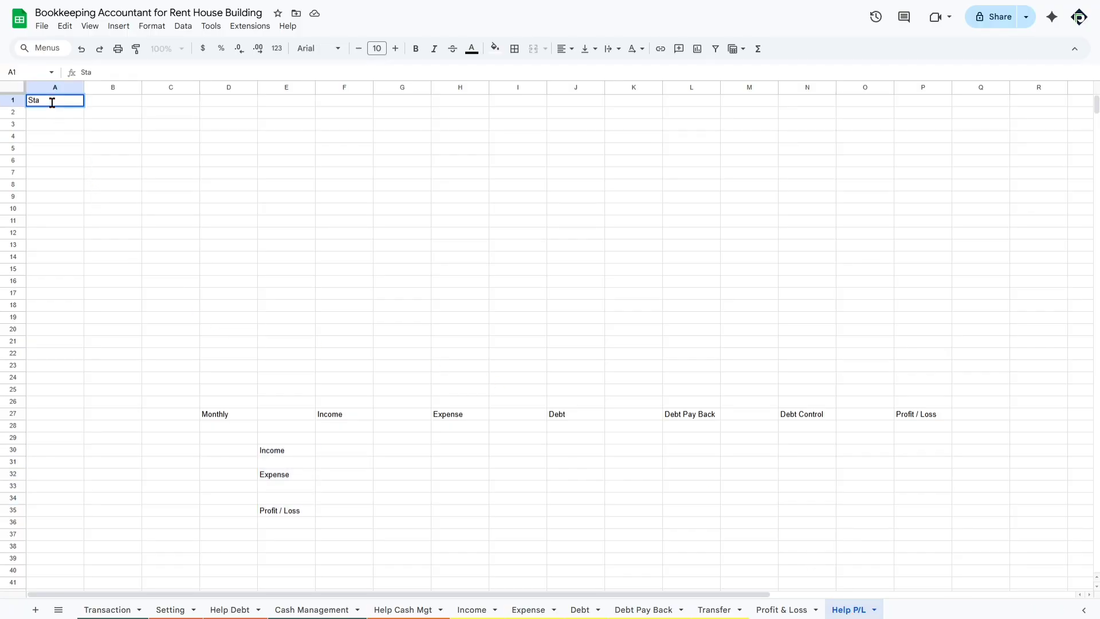
type("rt Date")
key("Return")
type("Dan")
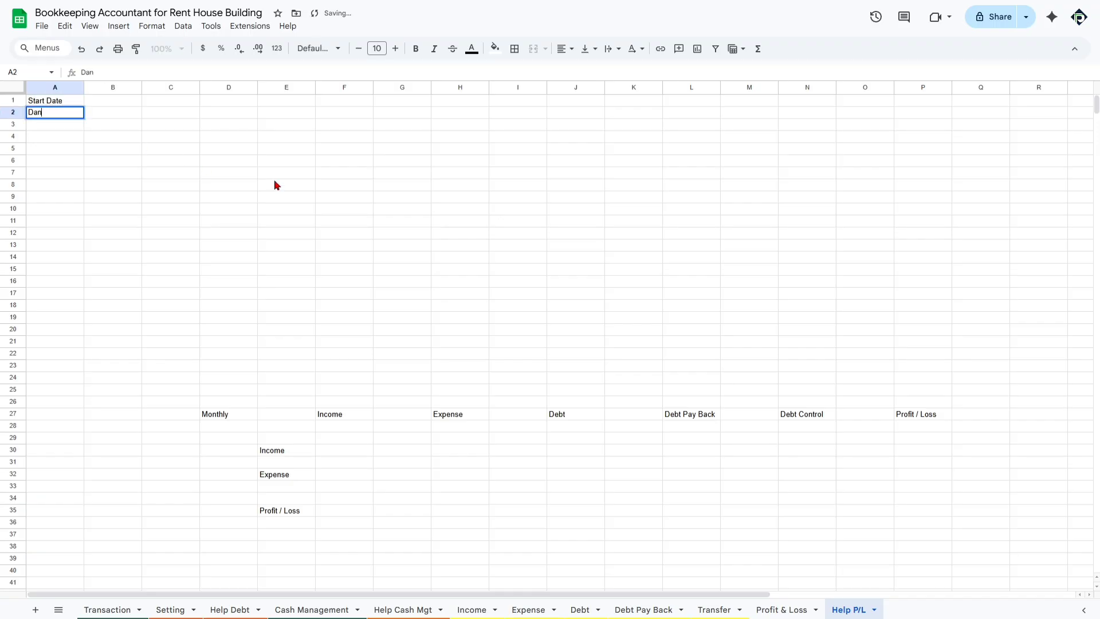
key("Delete")
type("End Date")
key("Tab")
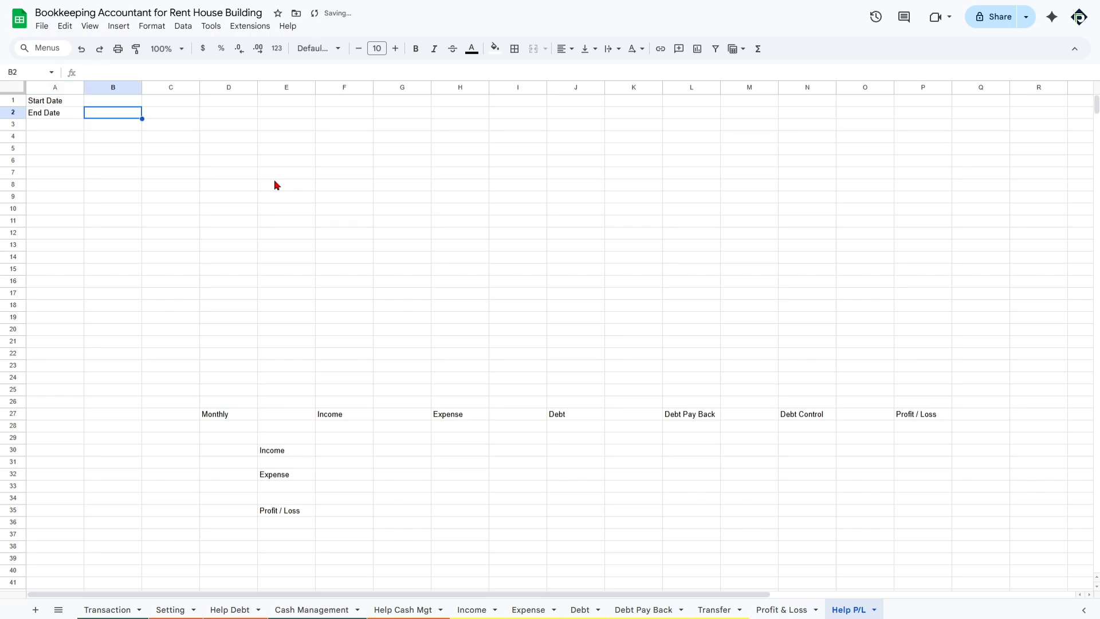
Link B1 on Help P/L to the start date with the formula ='Profit & Loss'!J4
left_click(110, 102)
type("=")
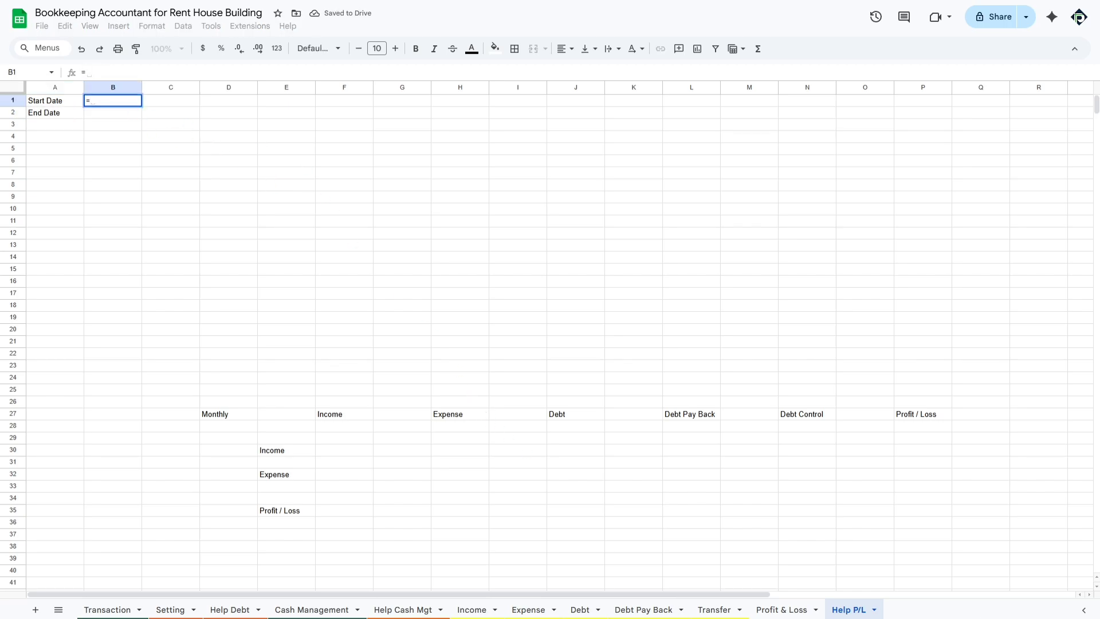
left_click(803, 614)
scroll(781, 321, "up", 5)
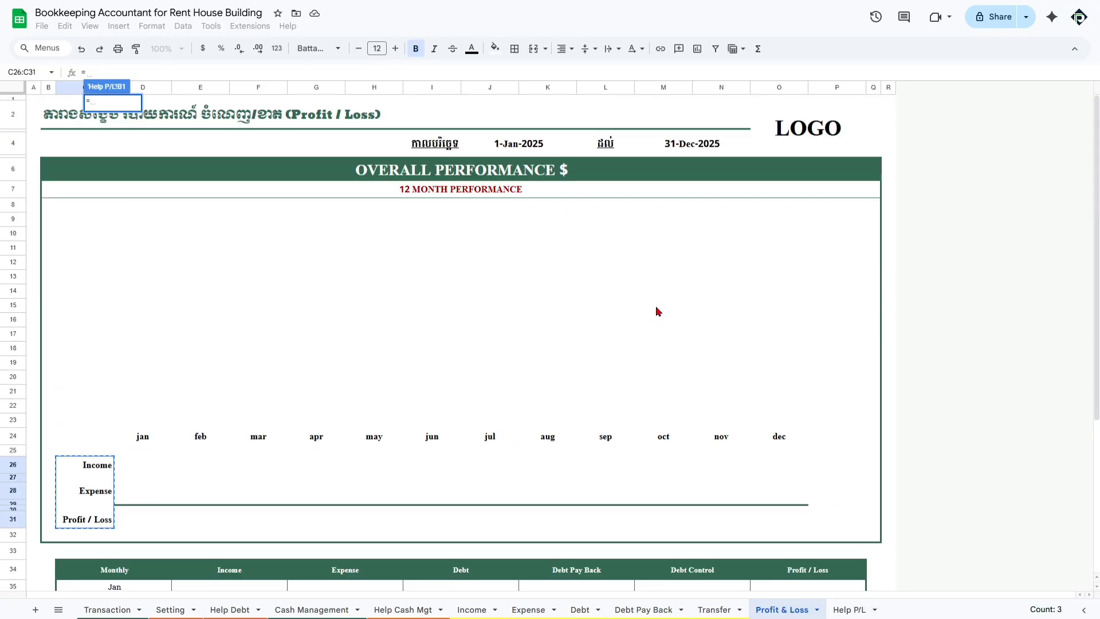
left_click(562, 150)
key("Return")
Link B2 on Help P/L to the end date with the formula ='Profit & Loss'!M4
type("=")
left_click(784, 610)
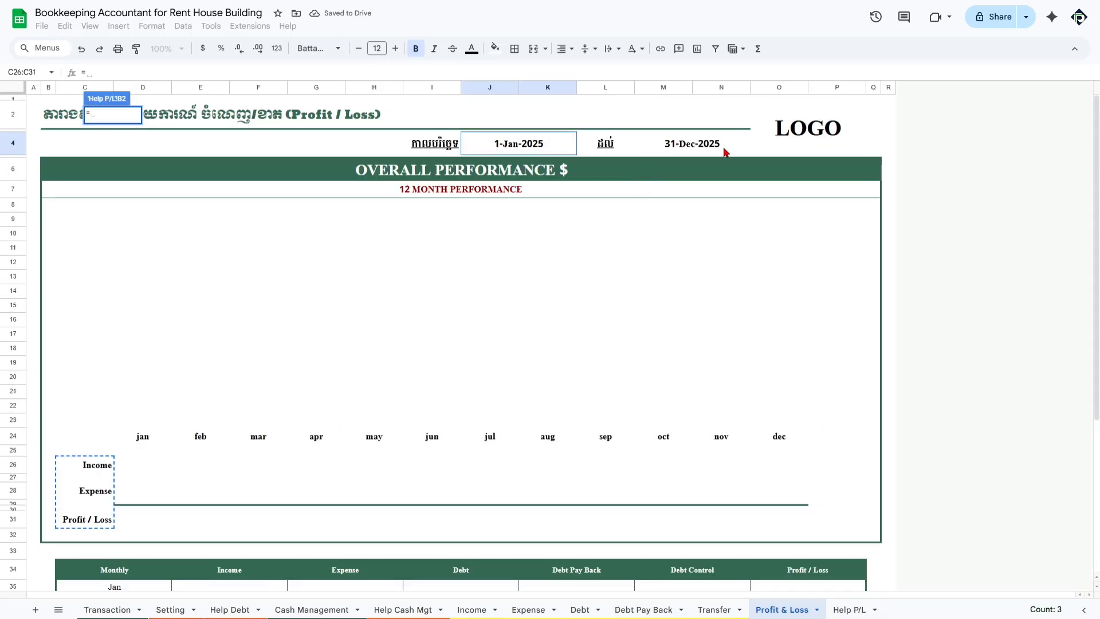
left_click(723, 150)
key("Return")
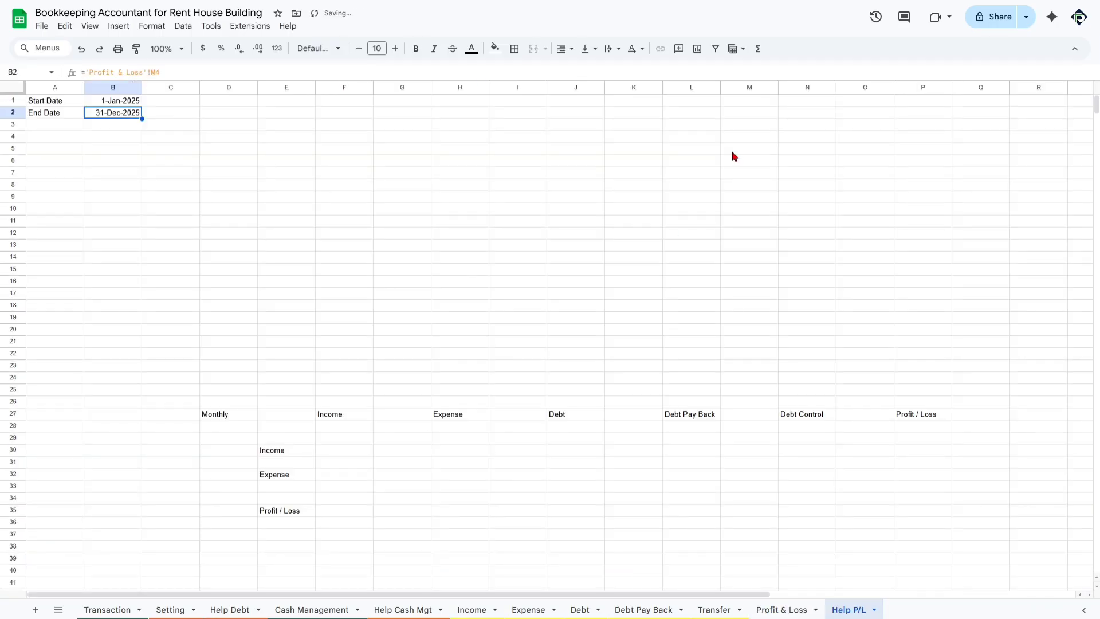
left_click_drag(109, 100, 115, 113)
left_click(307, 150)
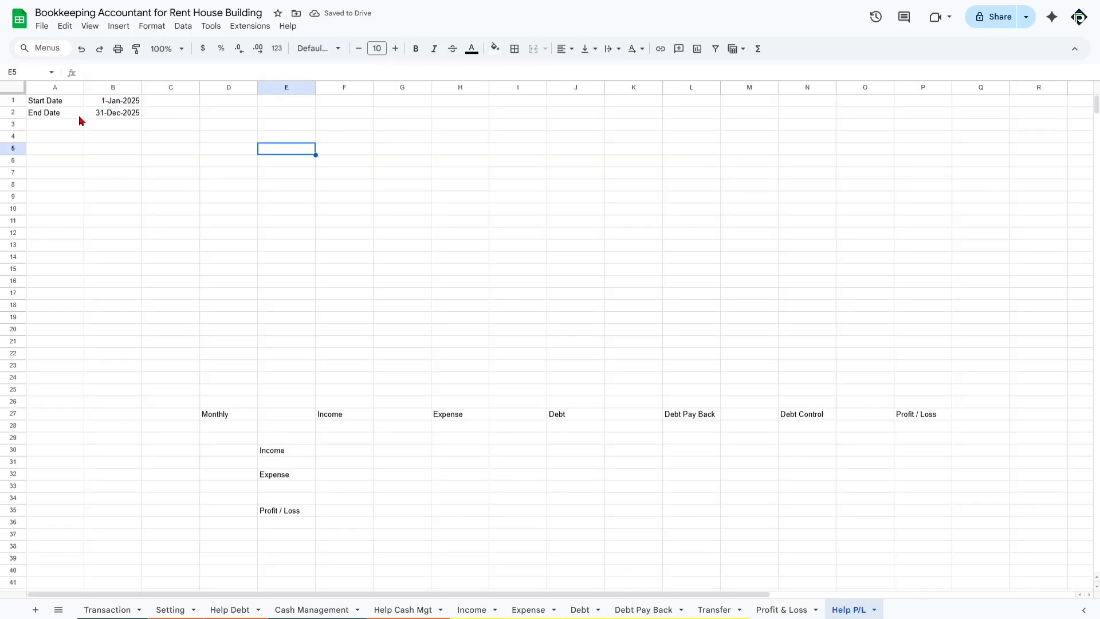
Enter the column headings Start Date in A3 and End Date in B3
left_click_drag(73, 125, 79, 256)
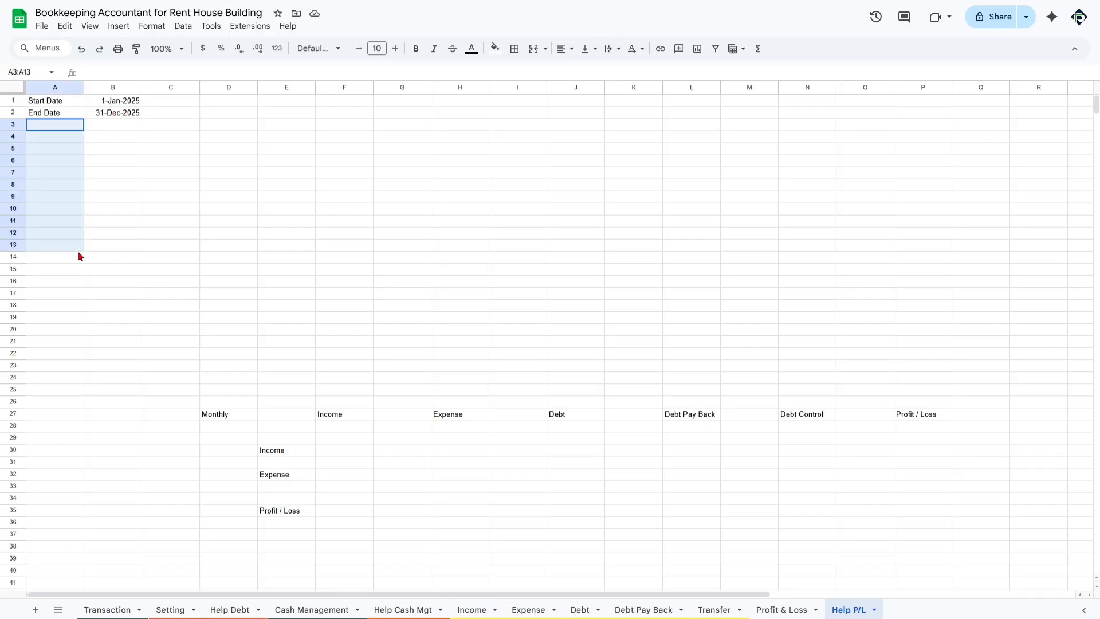
left_click(57, 127)
type("Start Date")
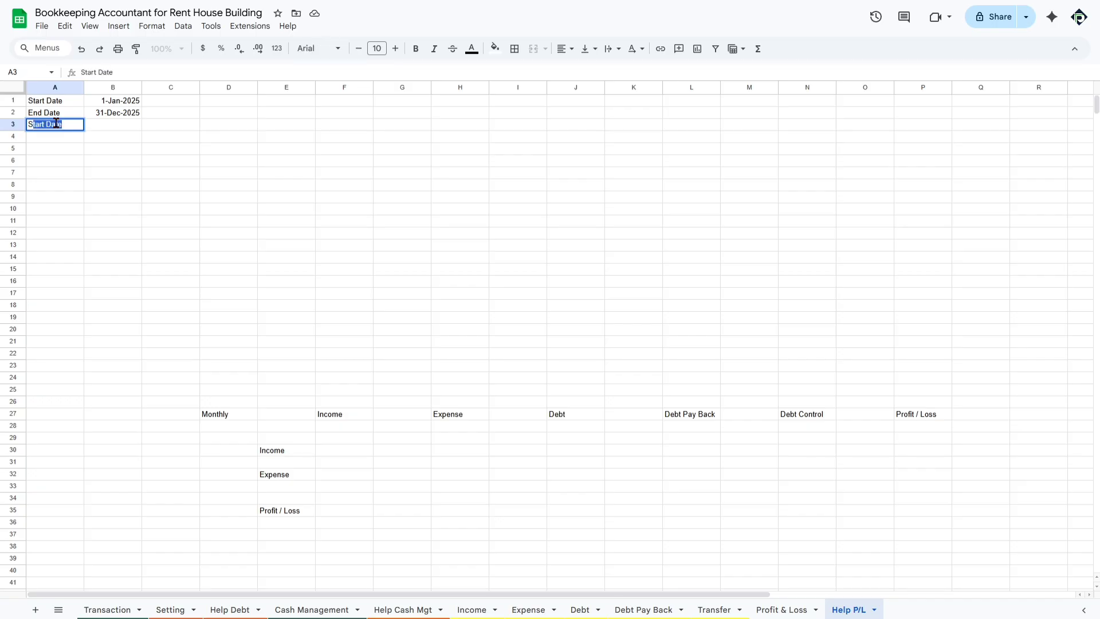
key("Tab")
type("End")
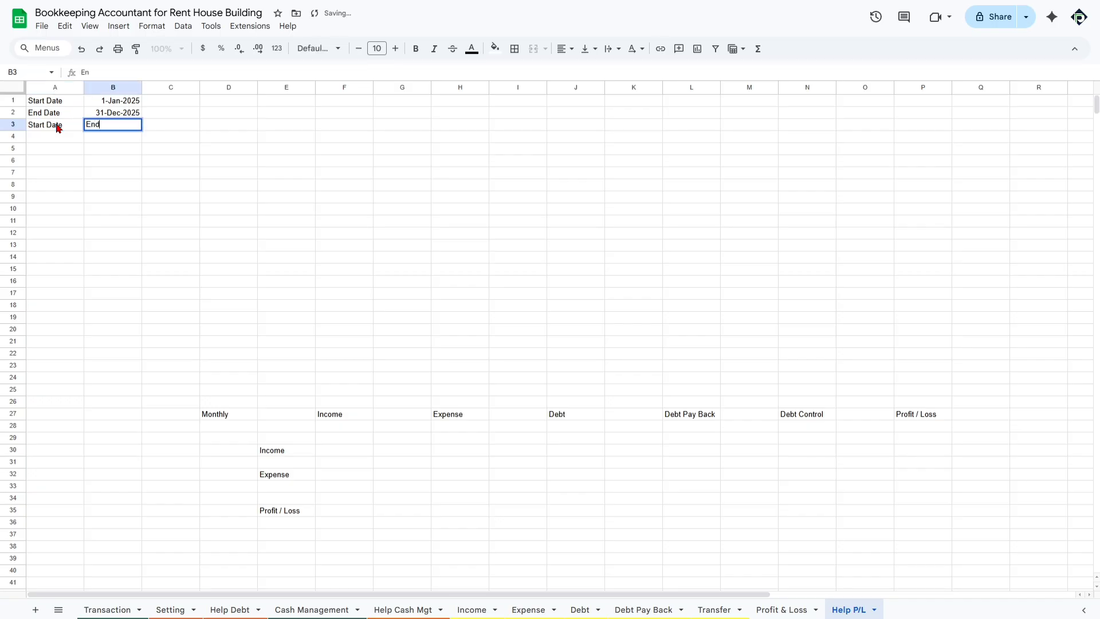
type(" Date")
Fill the heading cells A3:B3 with cyan
left_click_drag(58, 127, 113, 126)
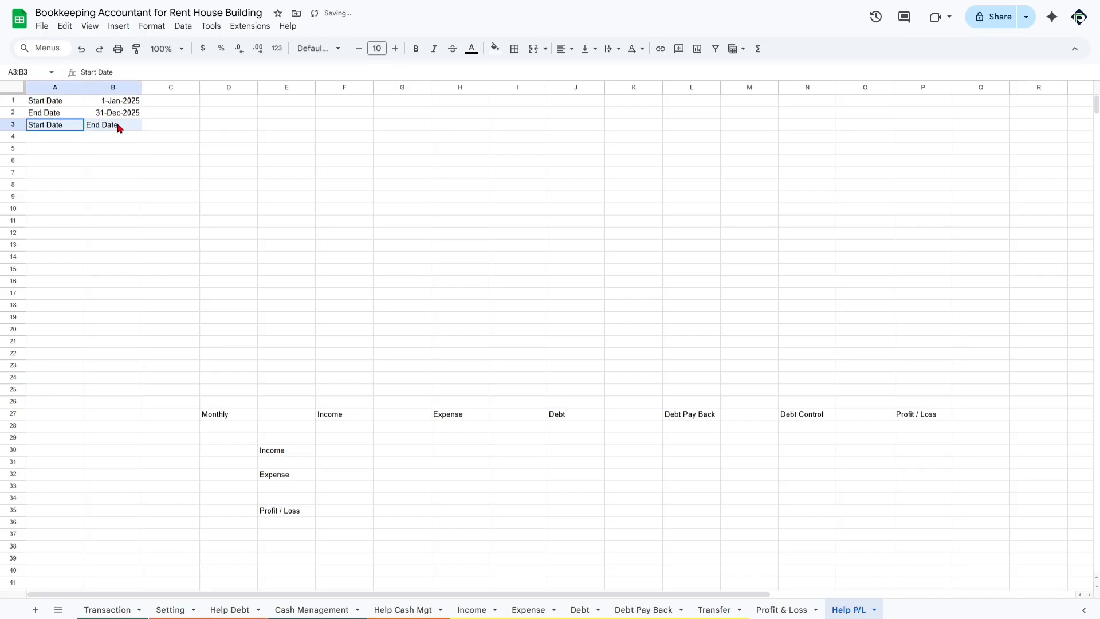
left_click(495, 49)
left_click(561, 103)
left_click(228, 233)
left_click(74, 143)
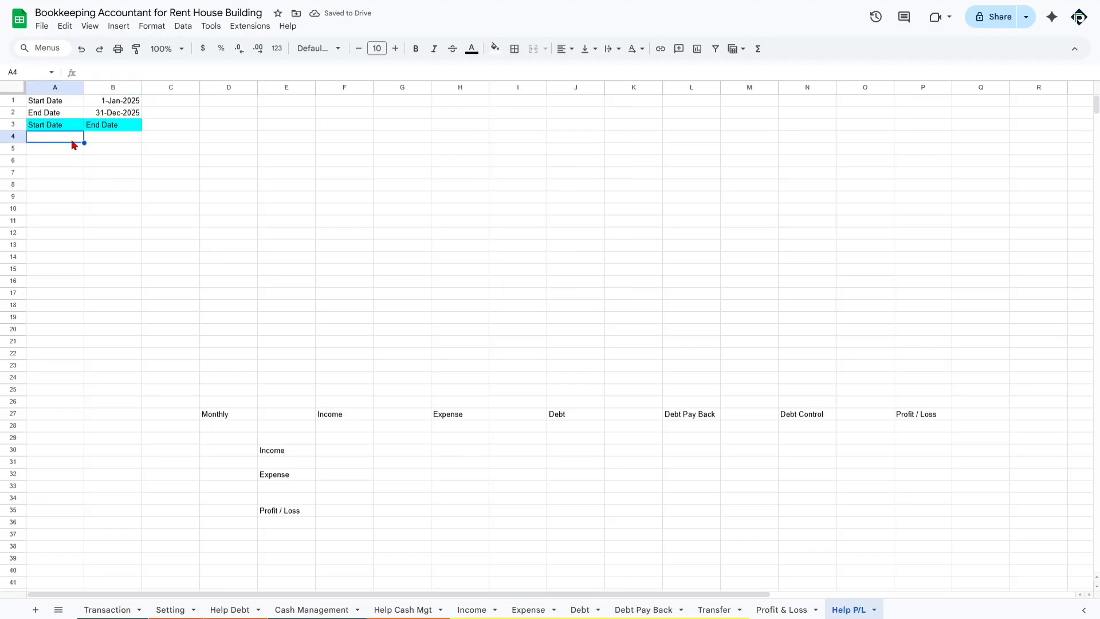
left_click(127, 105)
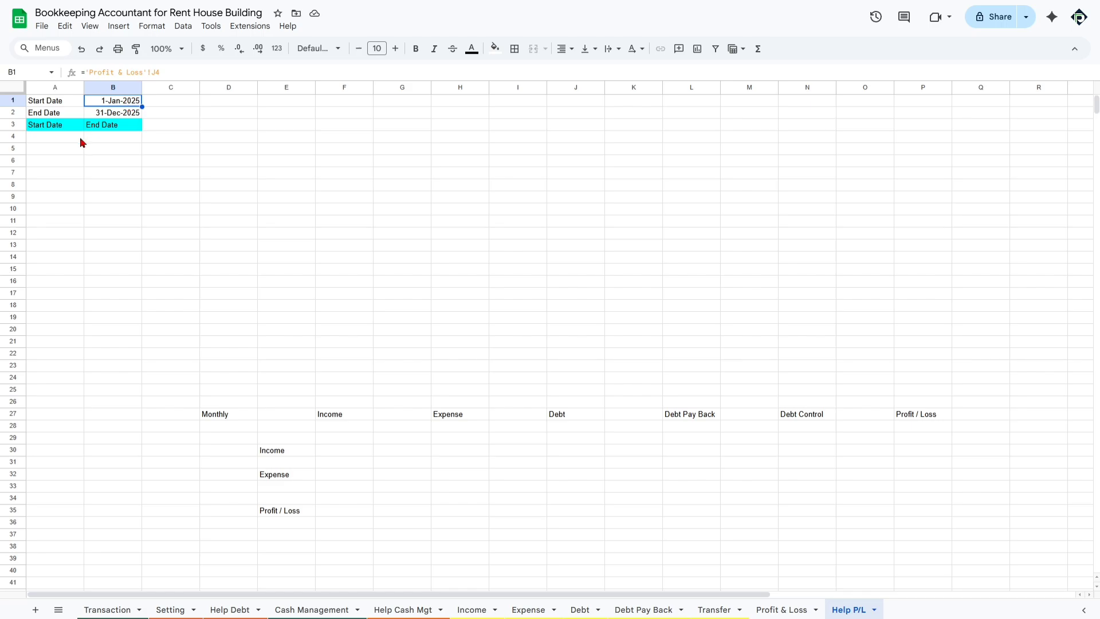
left_click(53, 139)
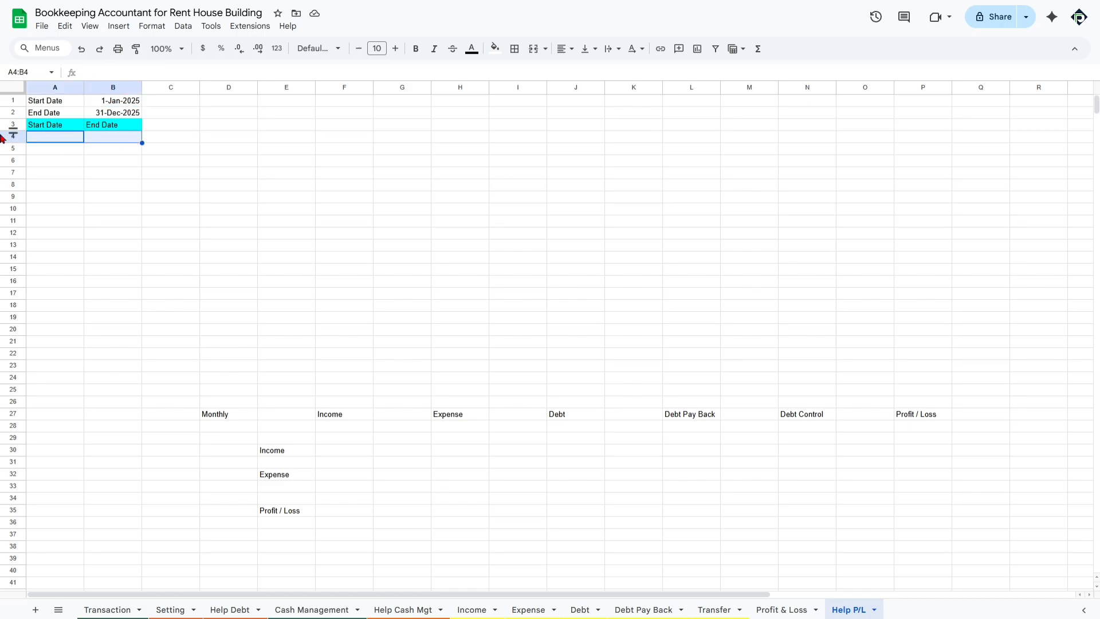
left_click(95, 143)
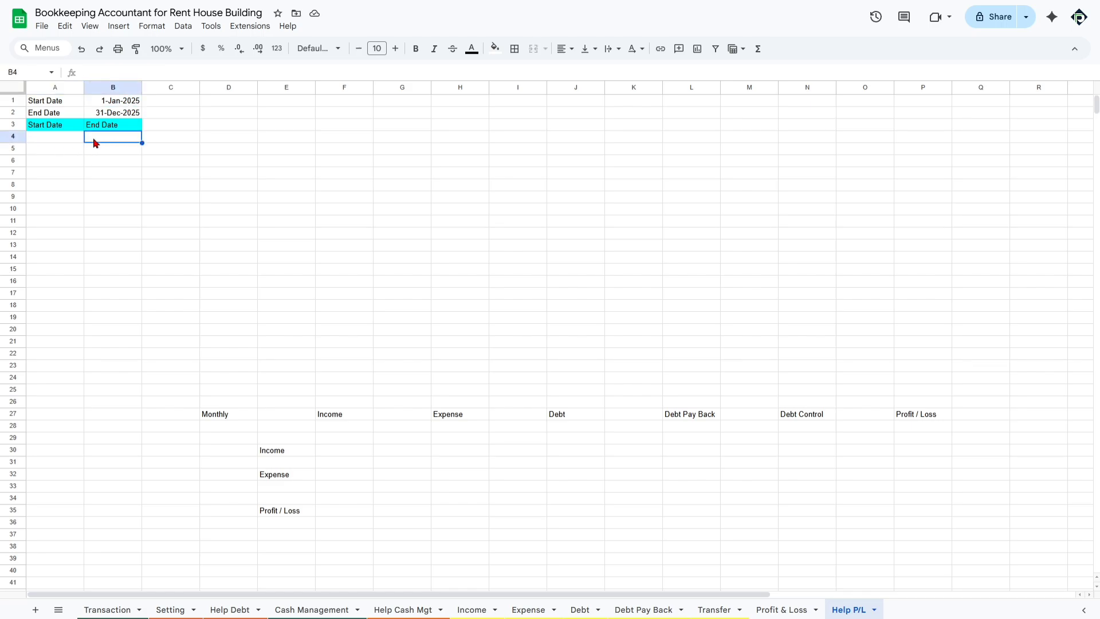
left_click(105, 150)
left_click(114, 259)
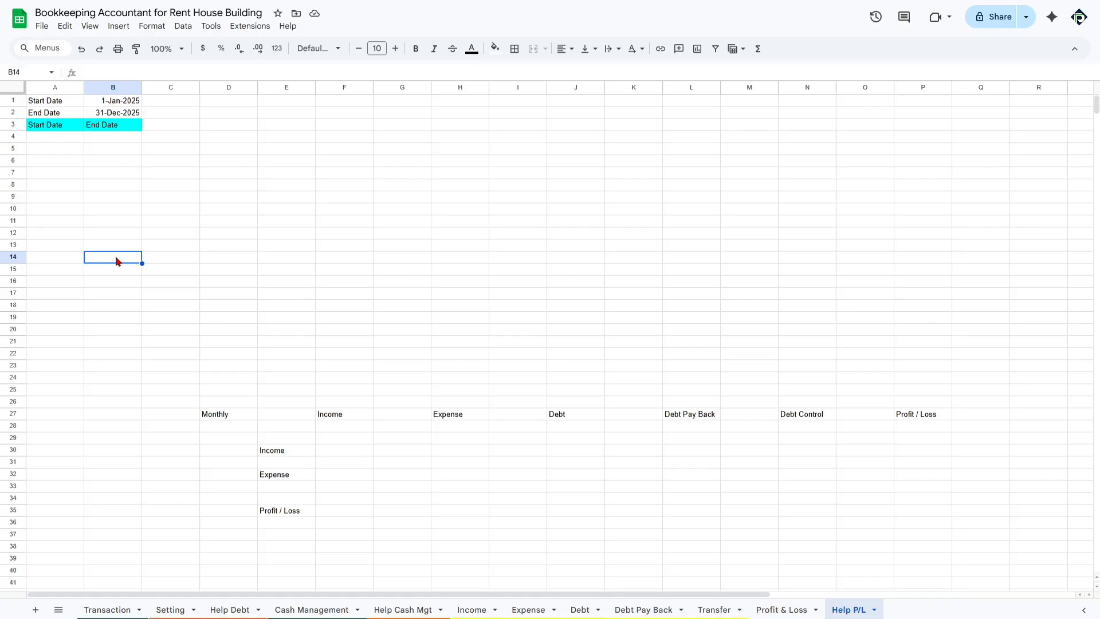
left_click_drag(123, 102, 127, 122)
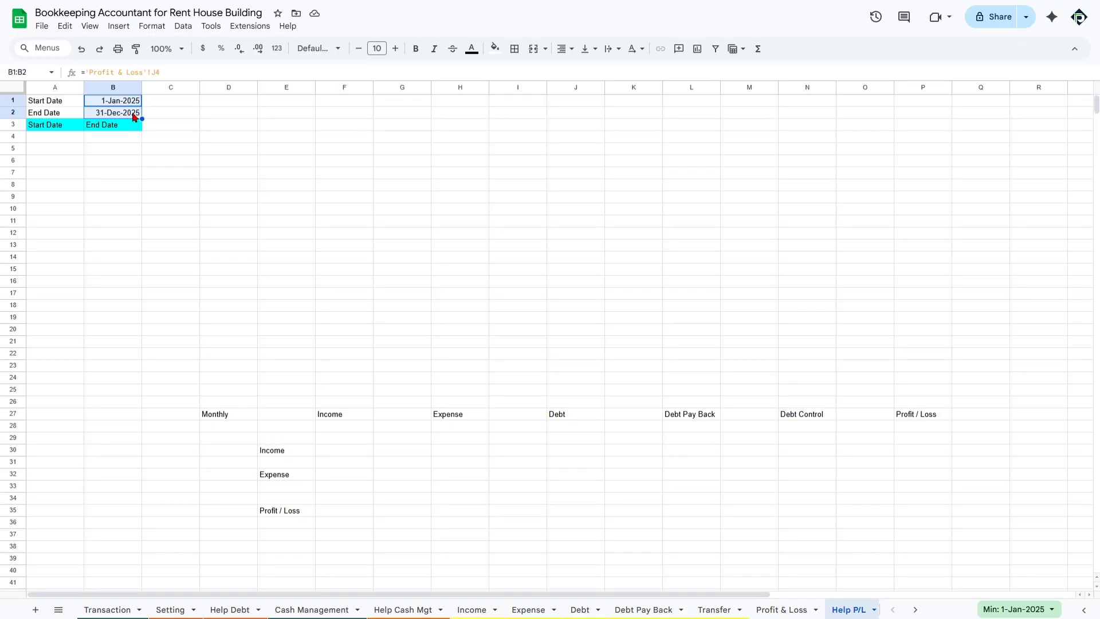
Link the first monthly start date in A4 to the overall start date with the formula =B1
left_click(73, 138)
type("=")
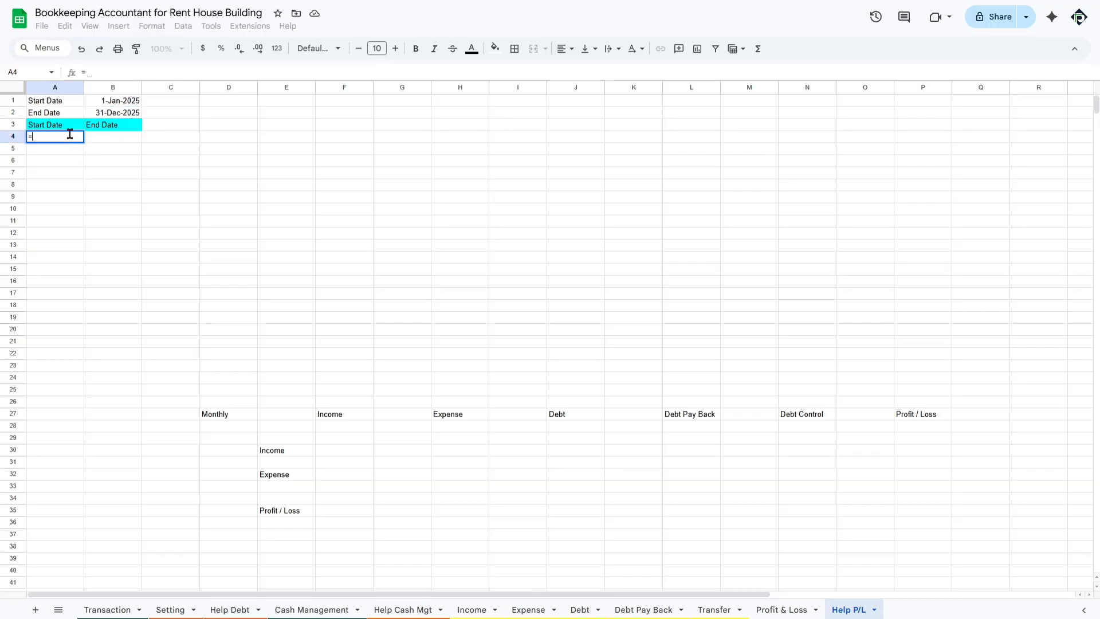
left_click(118, 107)
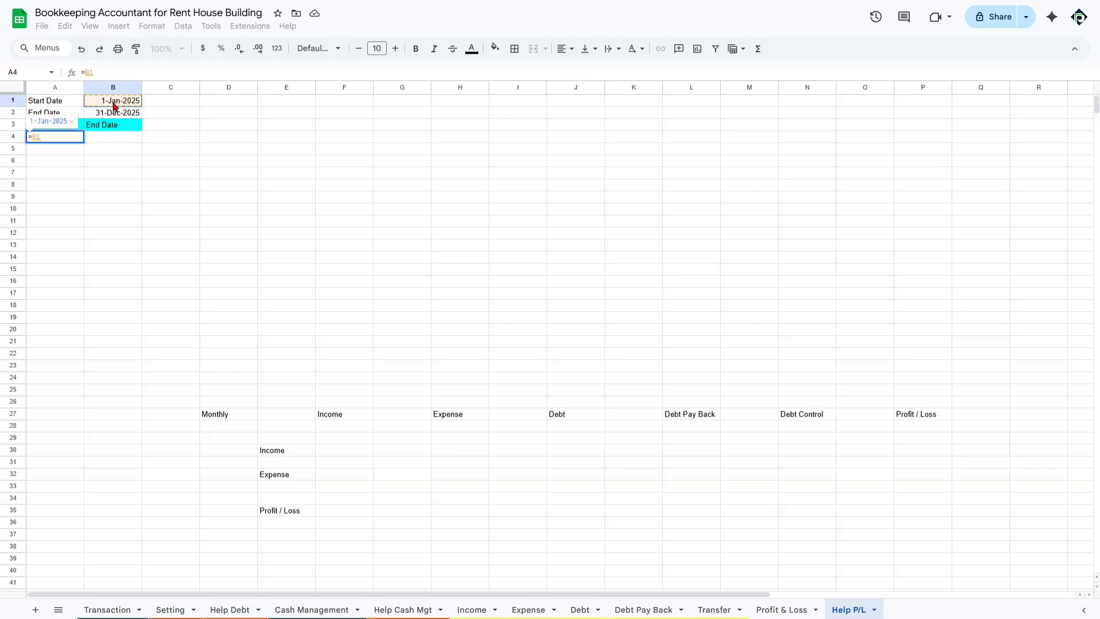
key("Return")
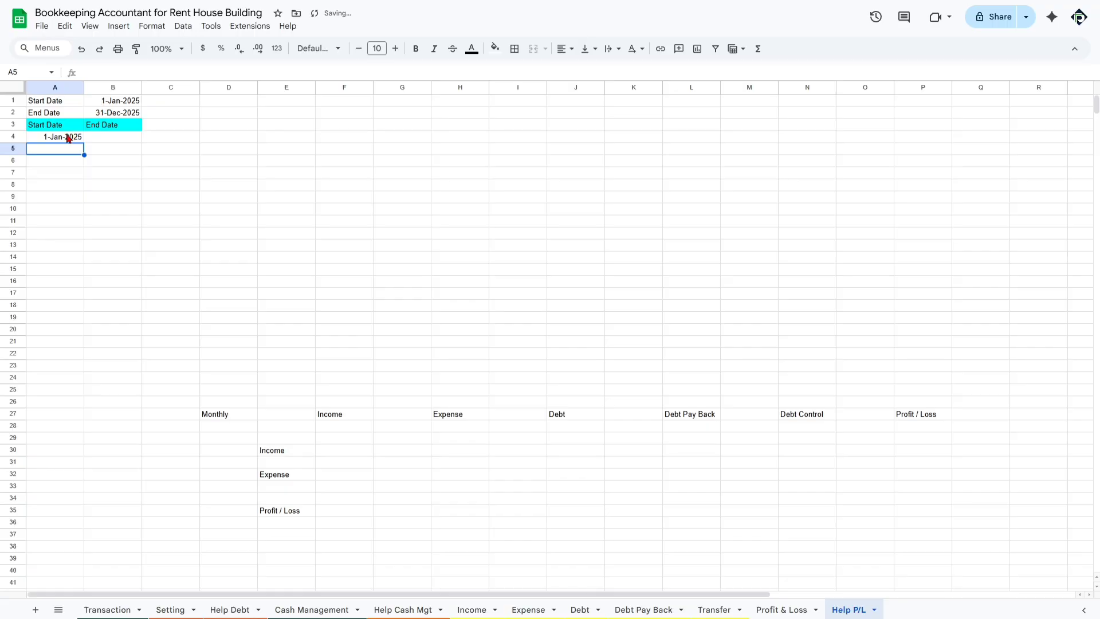
Check the end date in B2 against its source on the Profit & Loss sheet, returning to Help P/L
left_click(112, 141)
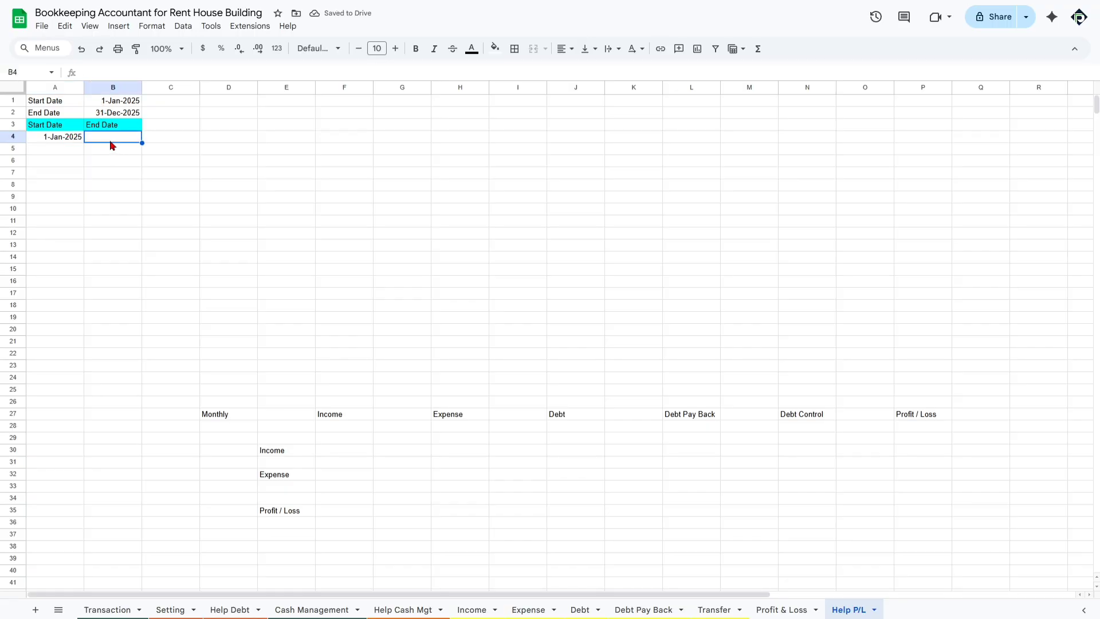
left_click(121, 114)
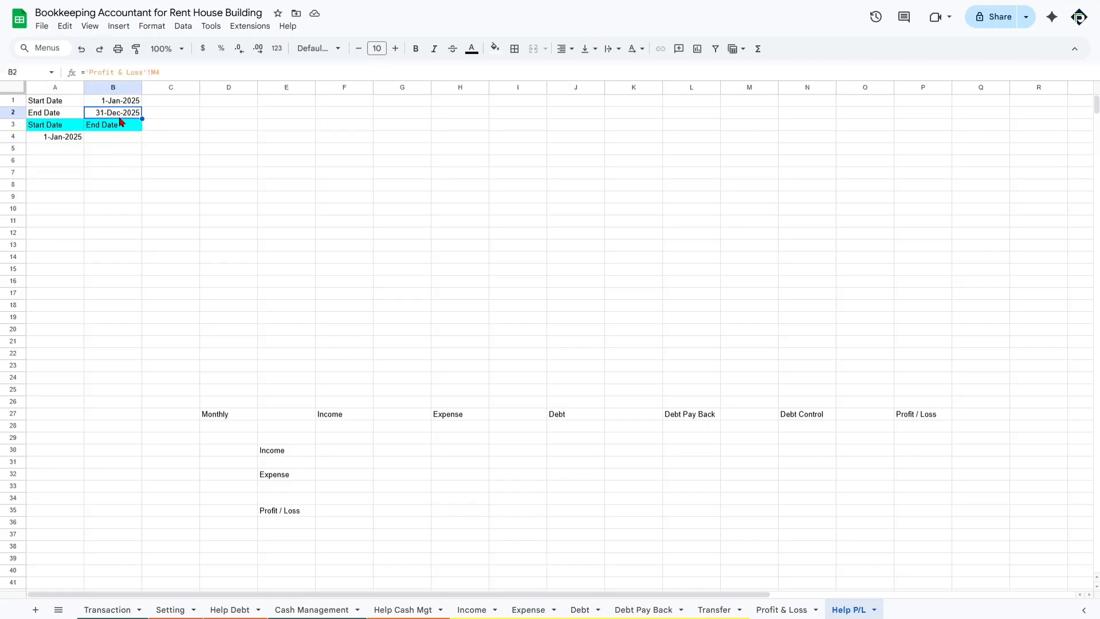
left_click(100, 141)
left_click(105, 114)
left_click(782, 609)
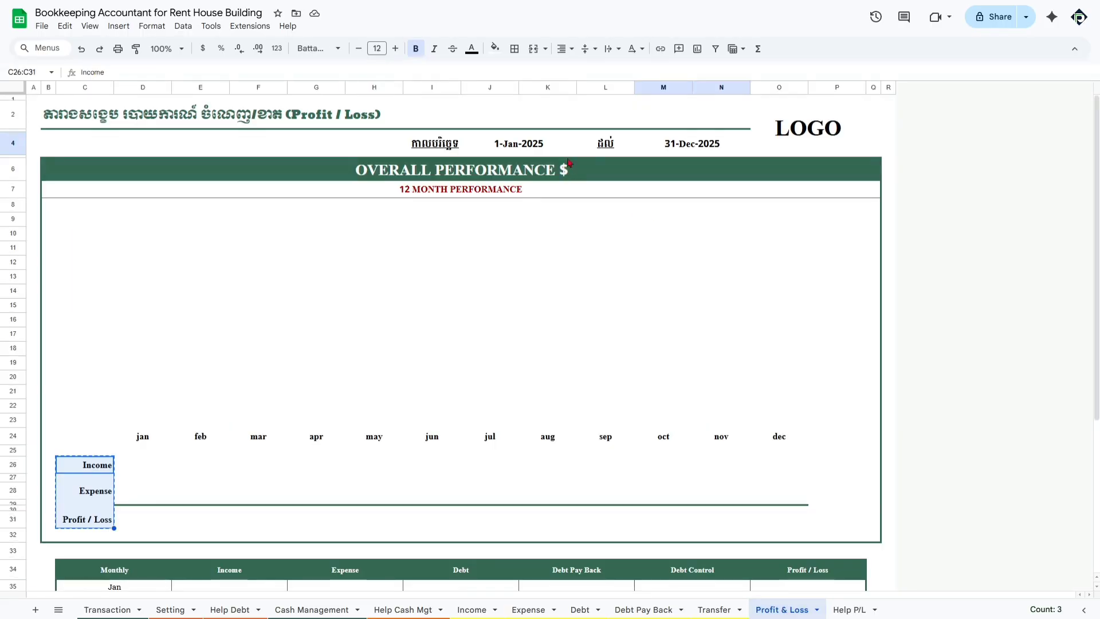
key("ctrl+shift+Page_Down")
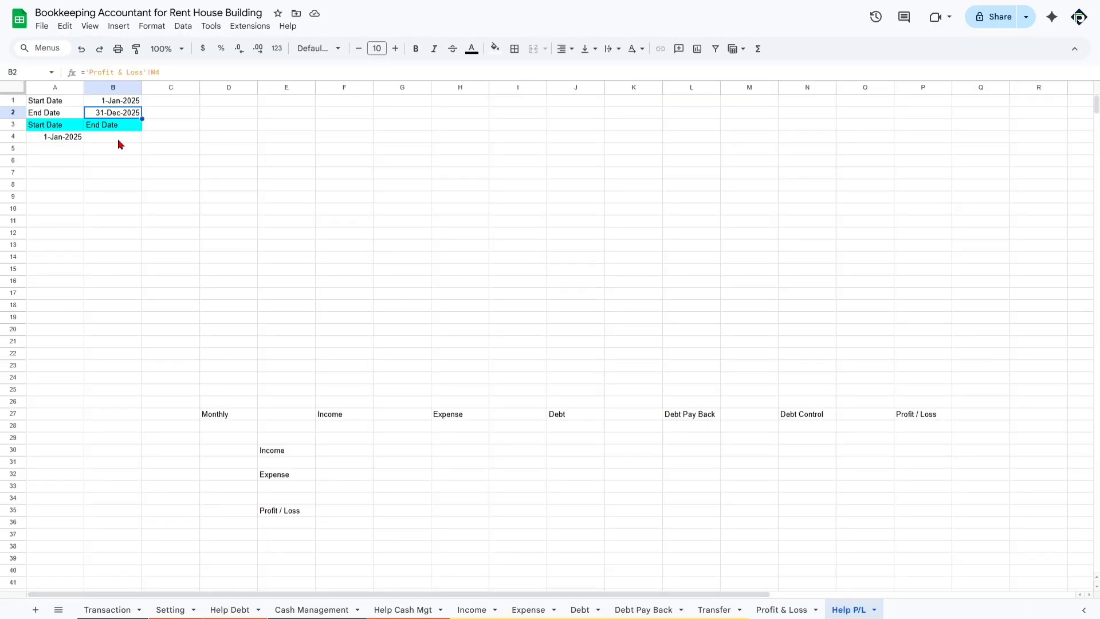
Enter the formula =EOMONTH(A4,0) in B4 to calculate the last day of the first month
left_click(118, 140)
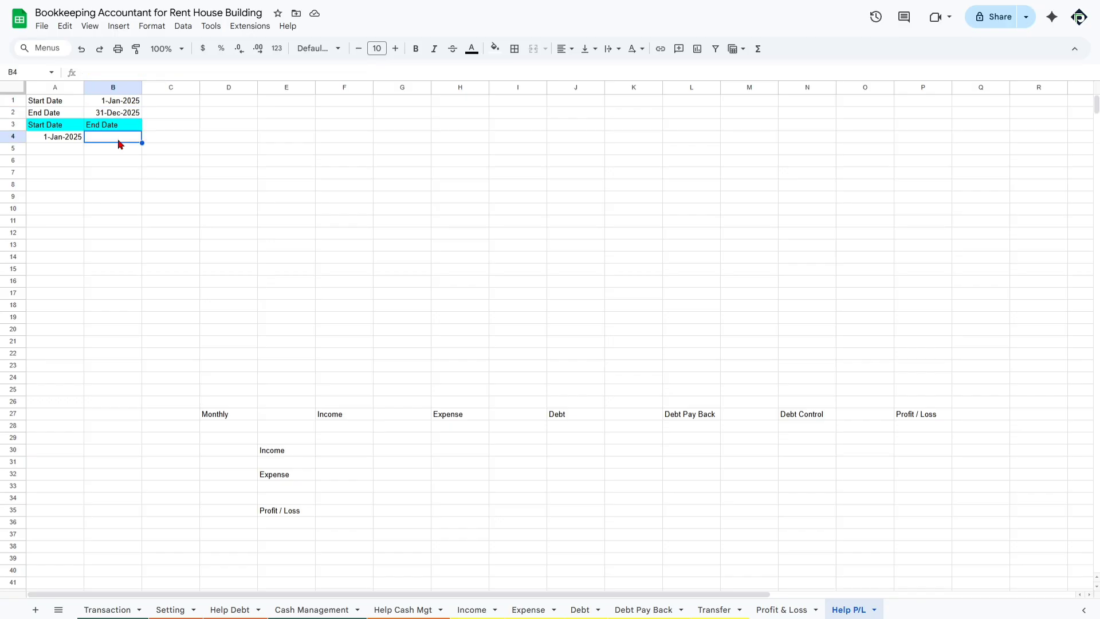
type("=EO")
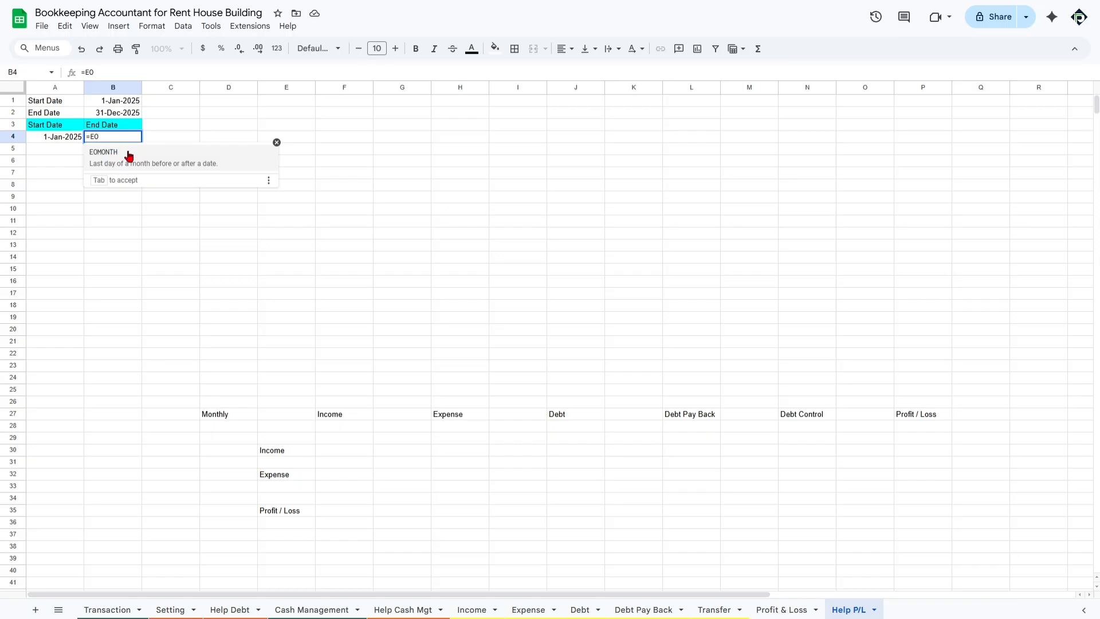
left_click(126, 153)
left_click(55, 140)
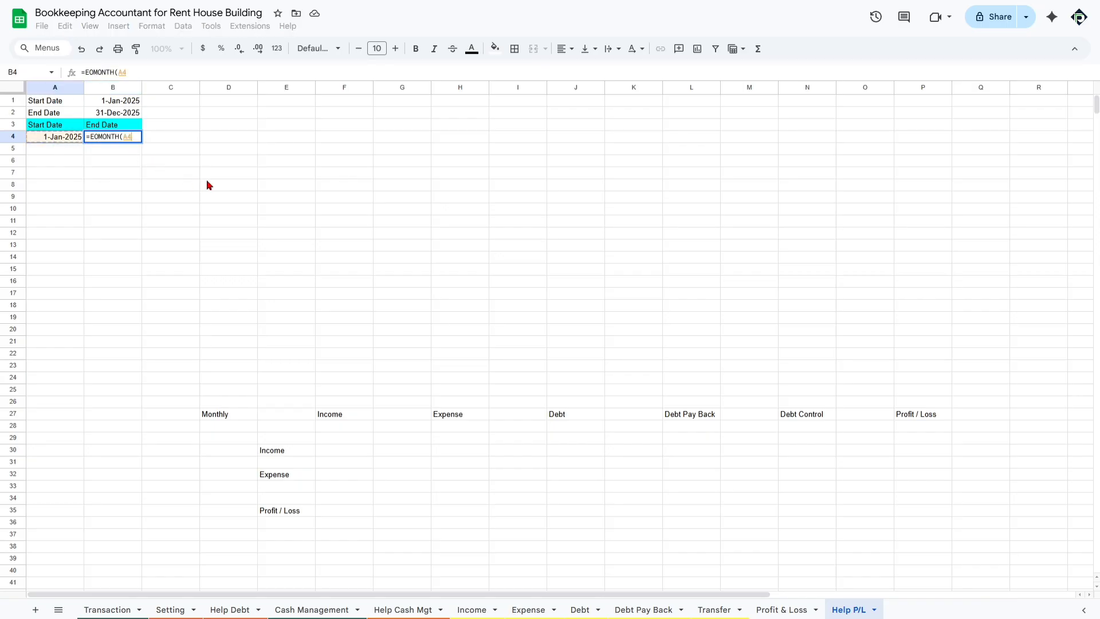
type(",")
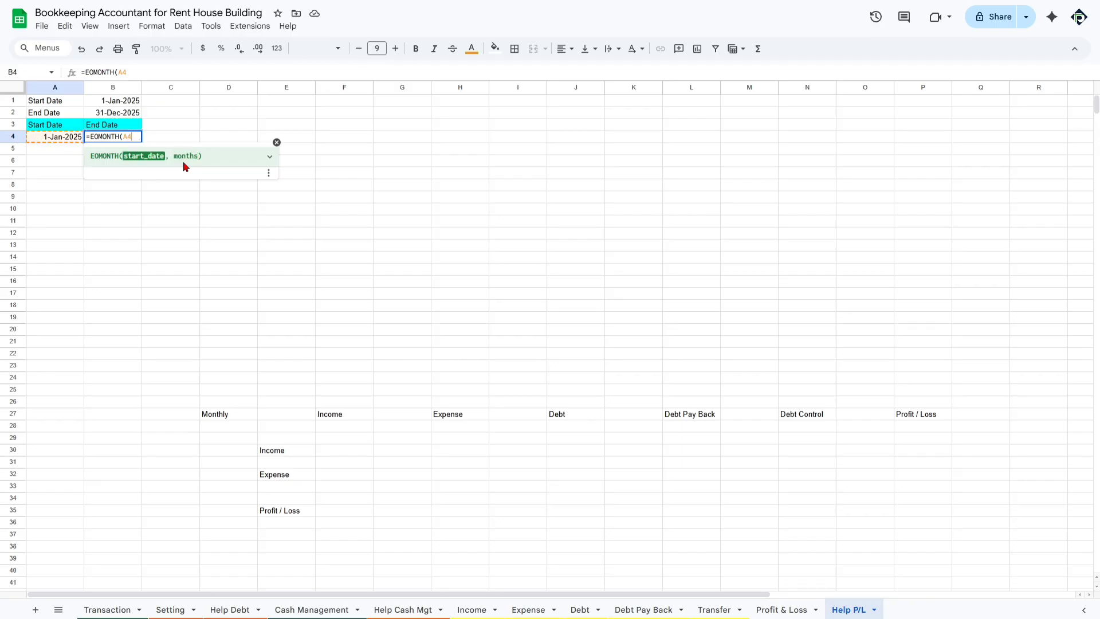
type("0")
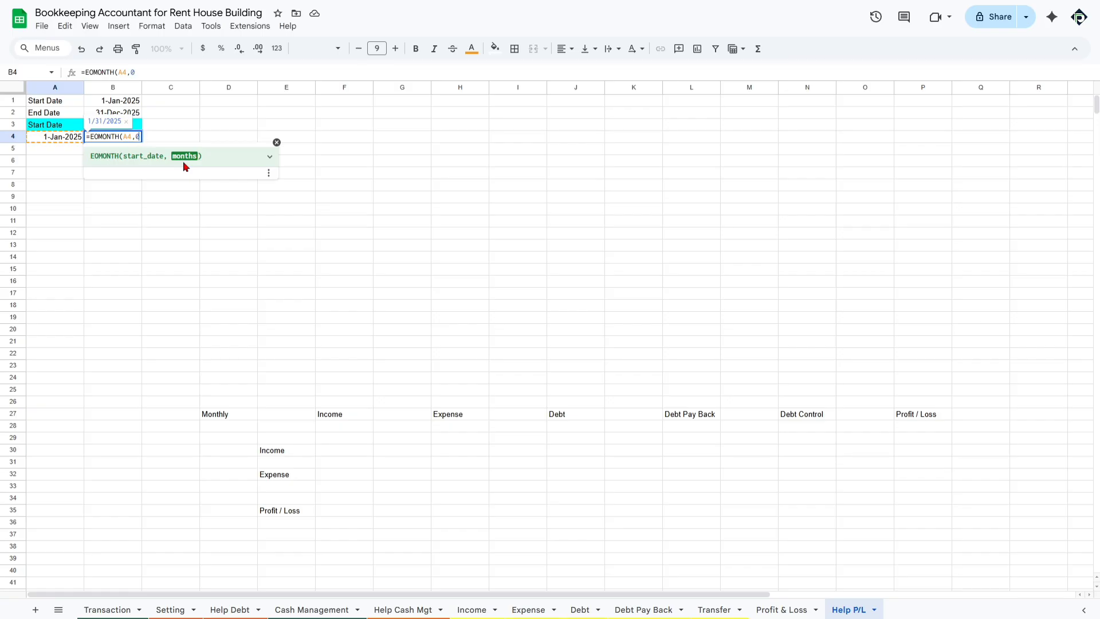
left_click(269, 157)
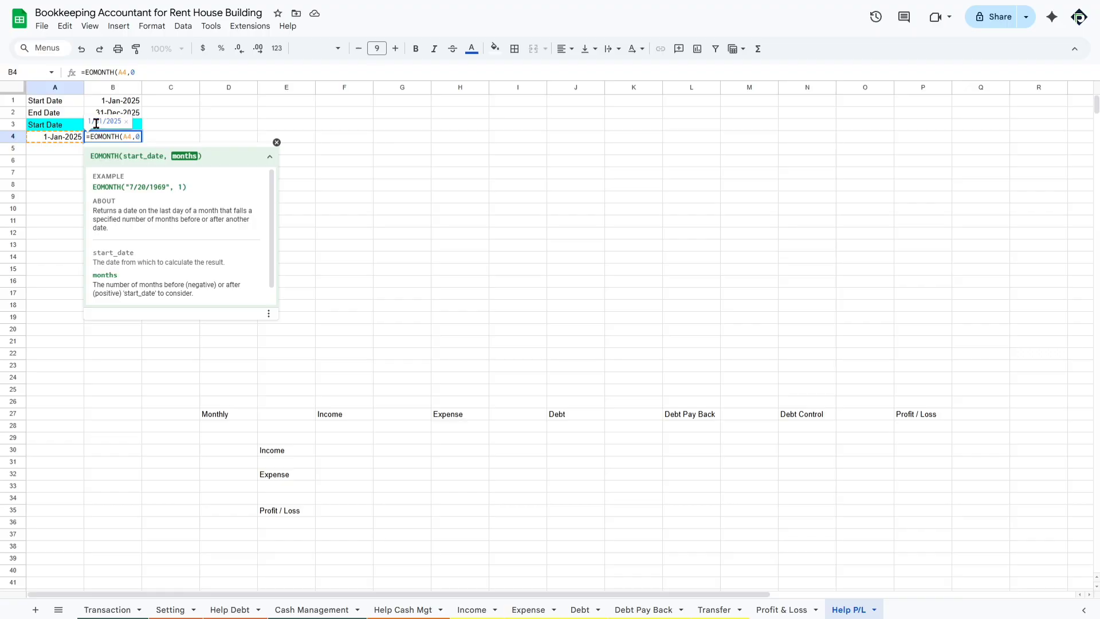
key("BackSpace")
type("1")
key("BackSpace")
type("0")
key("Return")
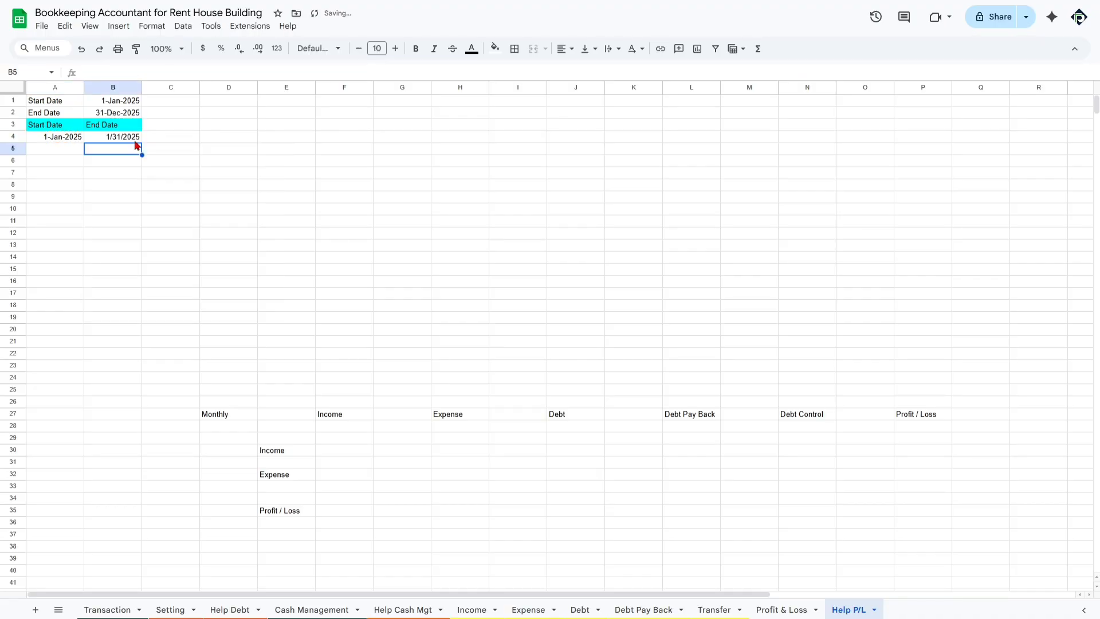
Copy the date format of A4 onto the monthly date cells in columns A and B from row 4 down
left_click(67, 138)
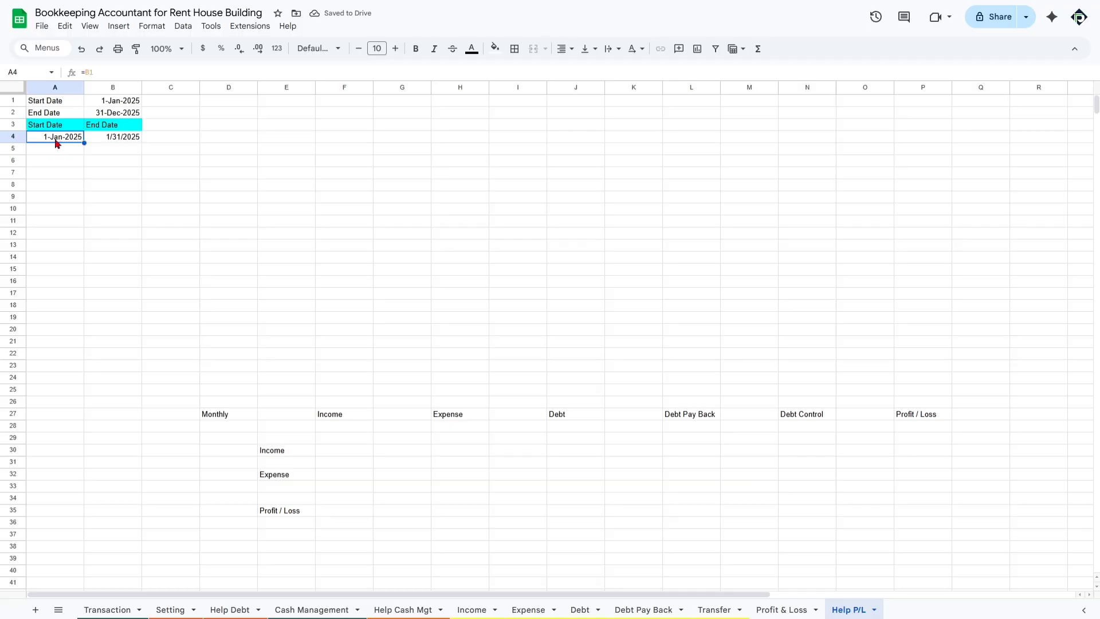
left_click(136, 48)
left_click_drag(73, 138, 115, 307)
left_click(412, 272)
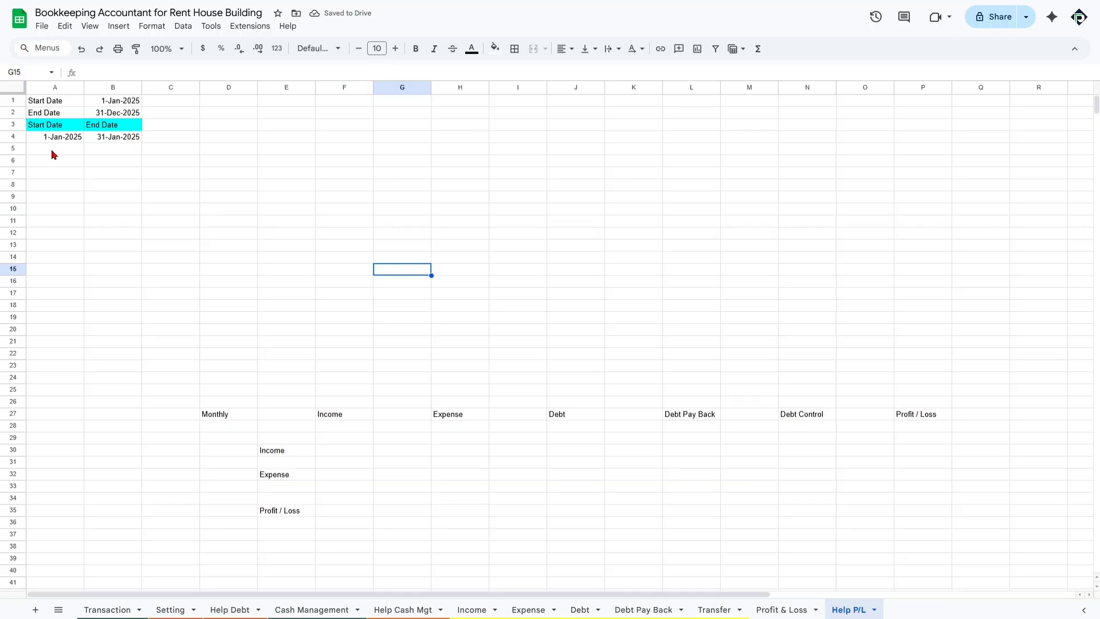
After consulting the EDATE formula on the Profit & Loss sheet, enter =EDATE(A4,1) in A5 of Help P/L for the second month's start date
left_click(56, 152)
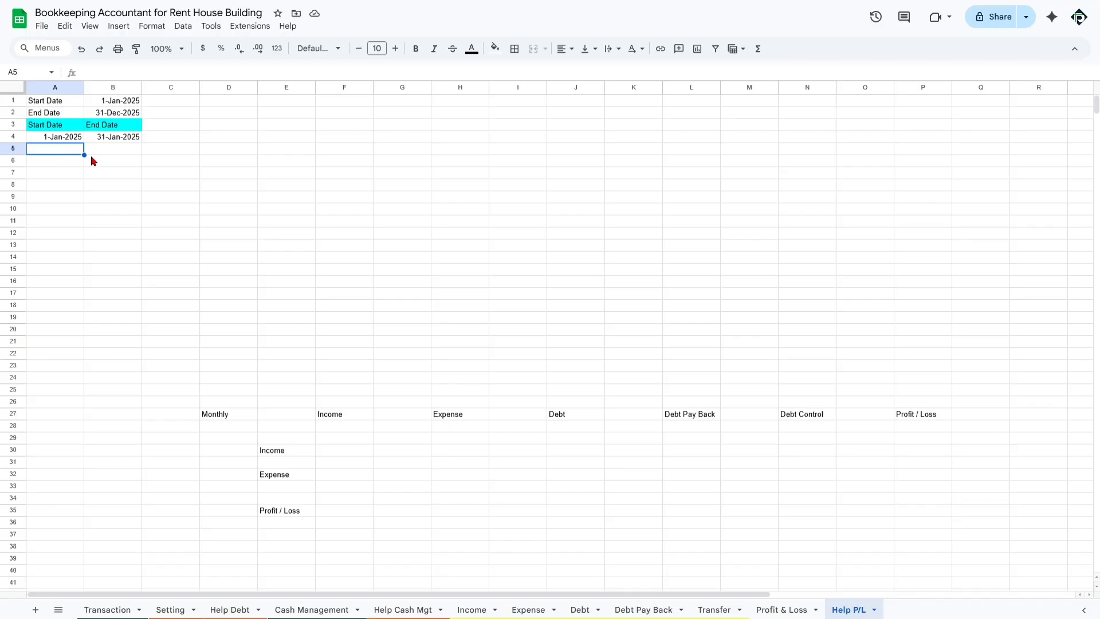
left_click(782, 609)
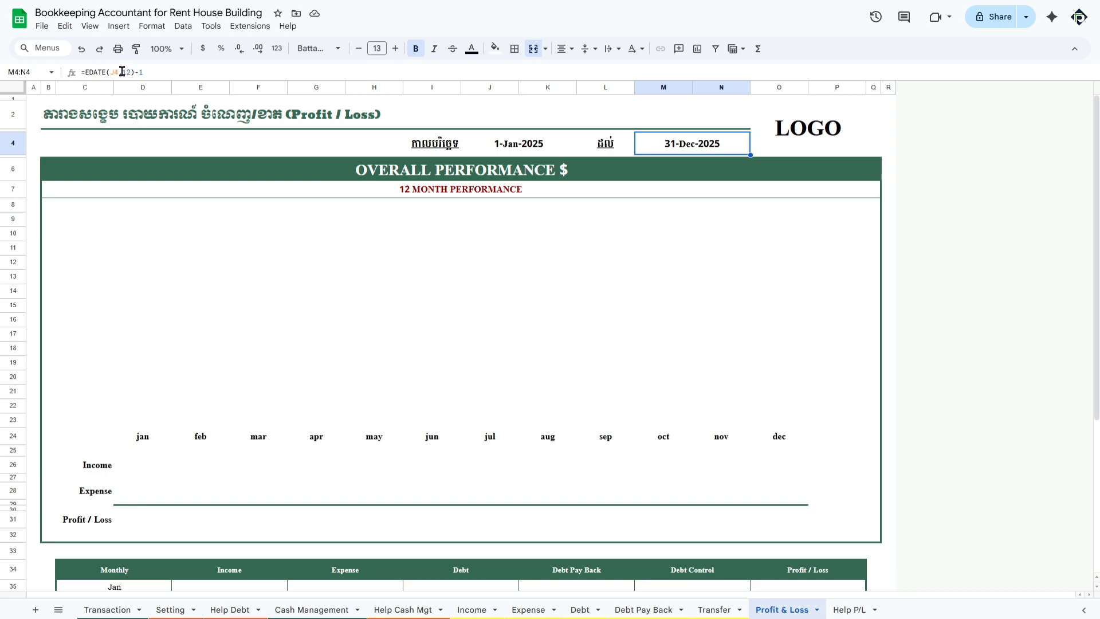
left_click(838, 609)
key("Up")
key("Down")
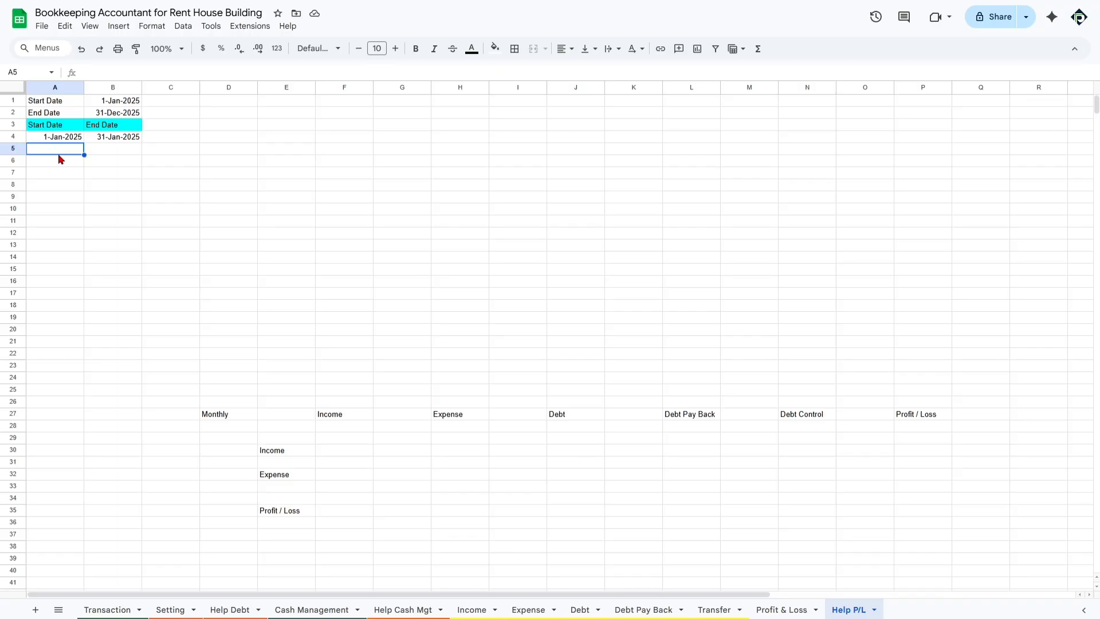
type("=")
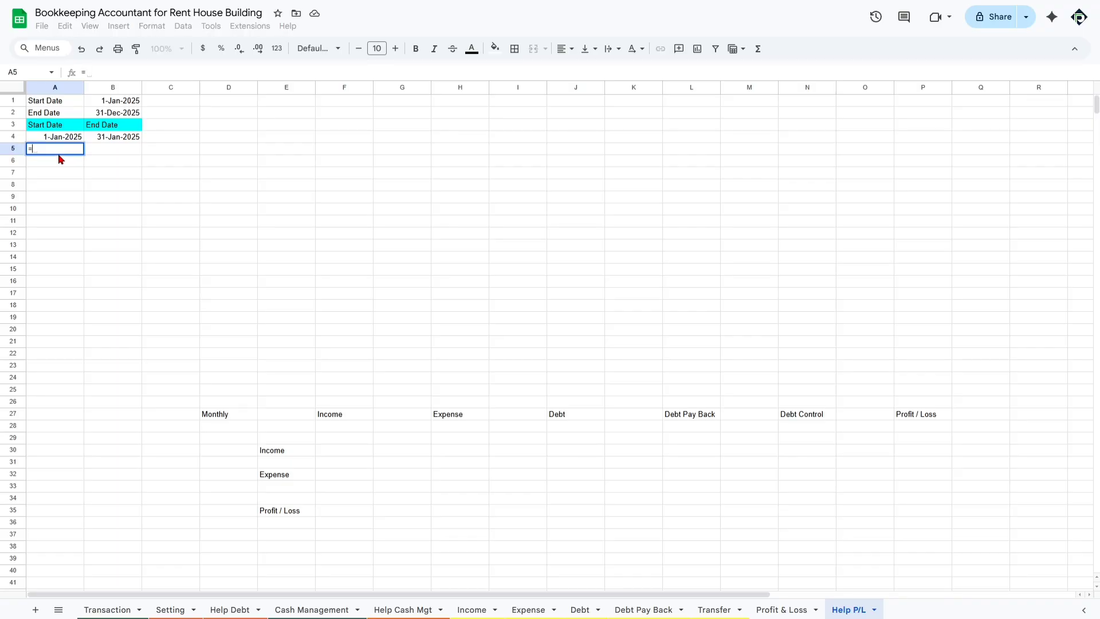
type("ED")
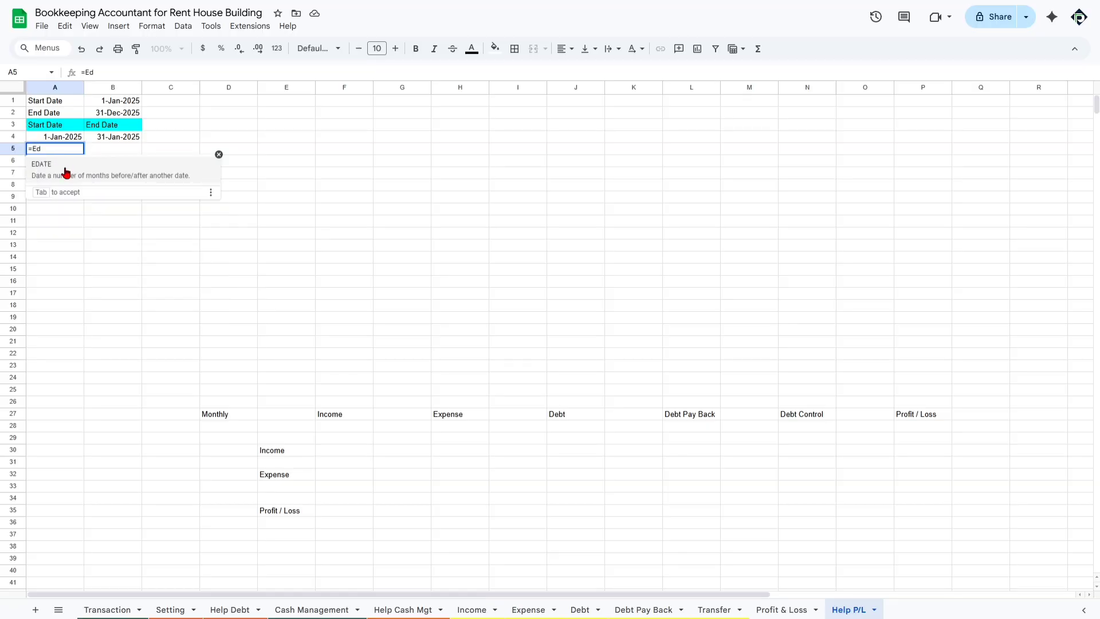
key("Tab")
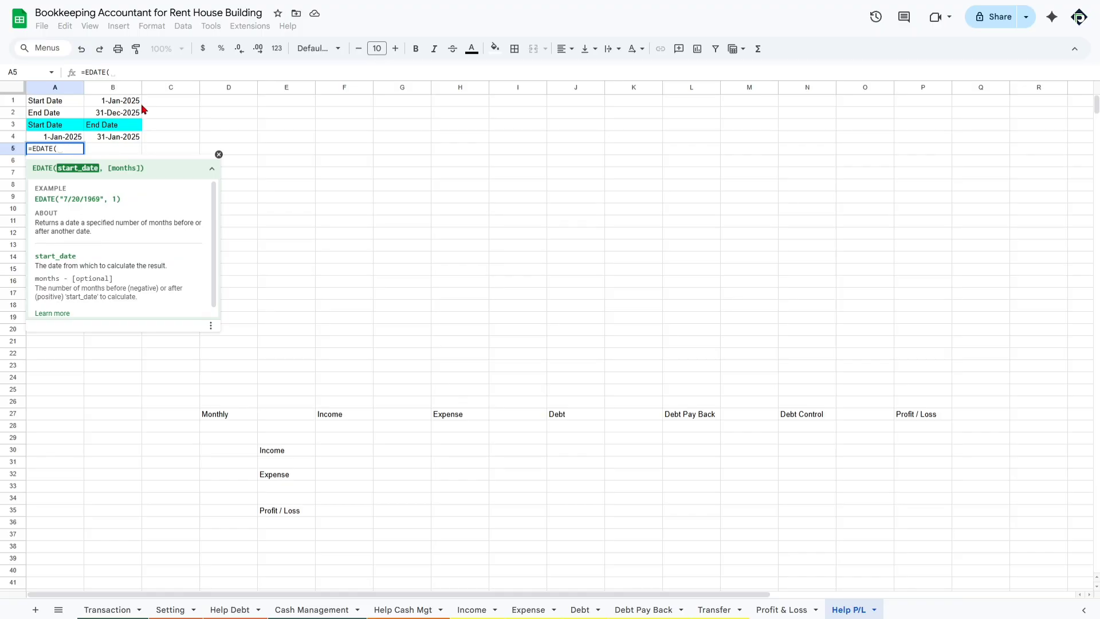
left_click(66, 141)
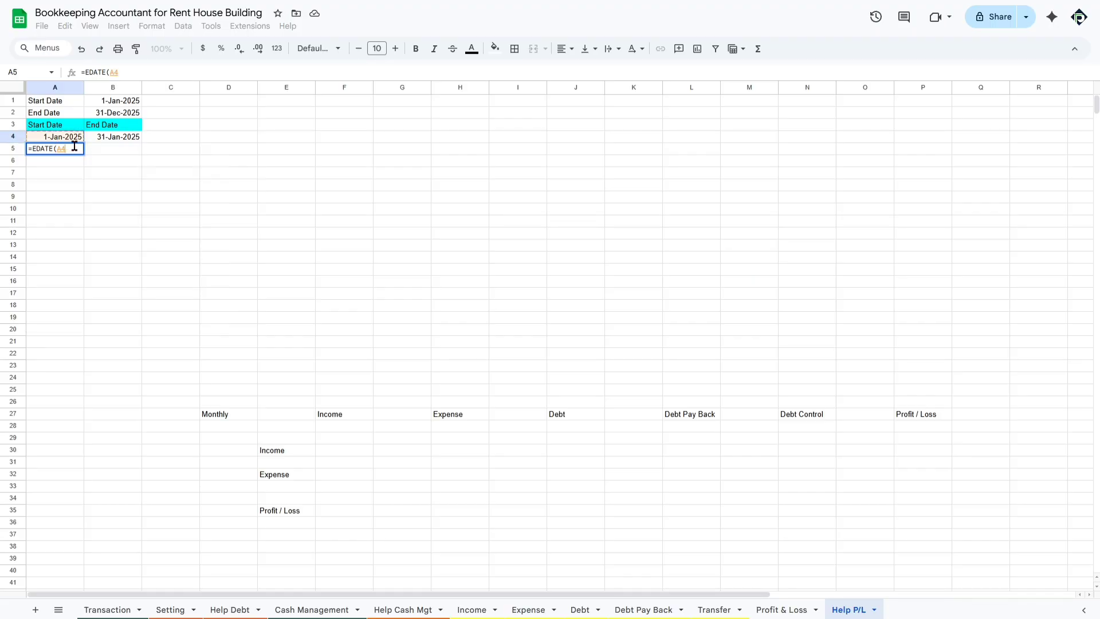
type(",1")
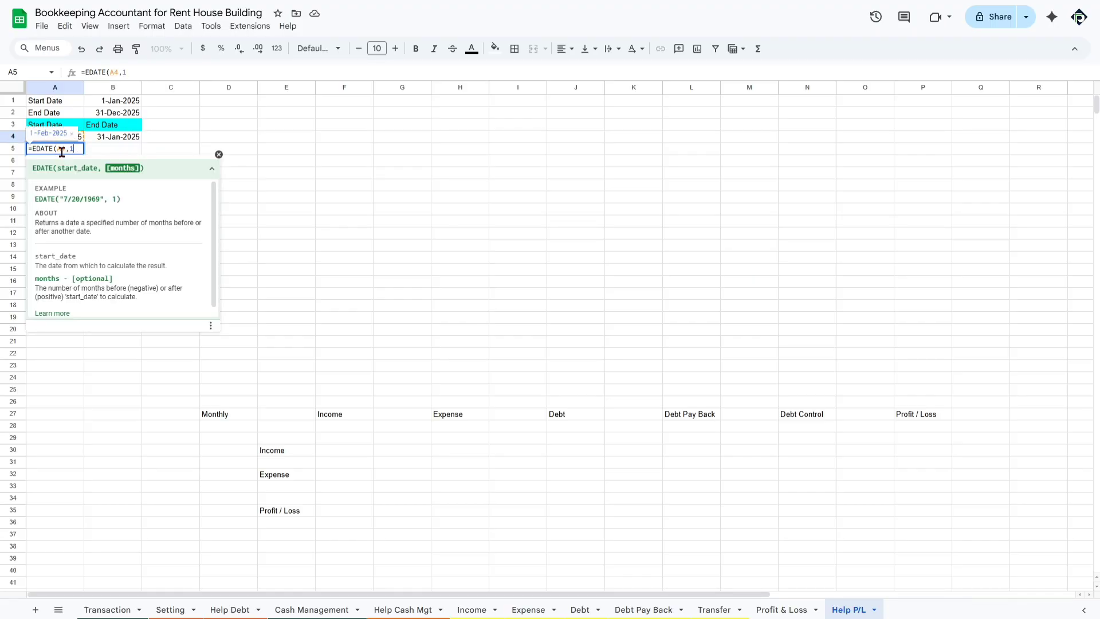
key("Return")
Fill the EOMONTH formula from B4 down to B17
left_click(97, 150)
left_click(136, 140)
left_click_drag(142, 143, 140, 294)
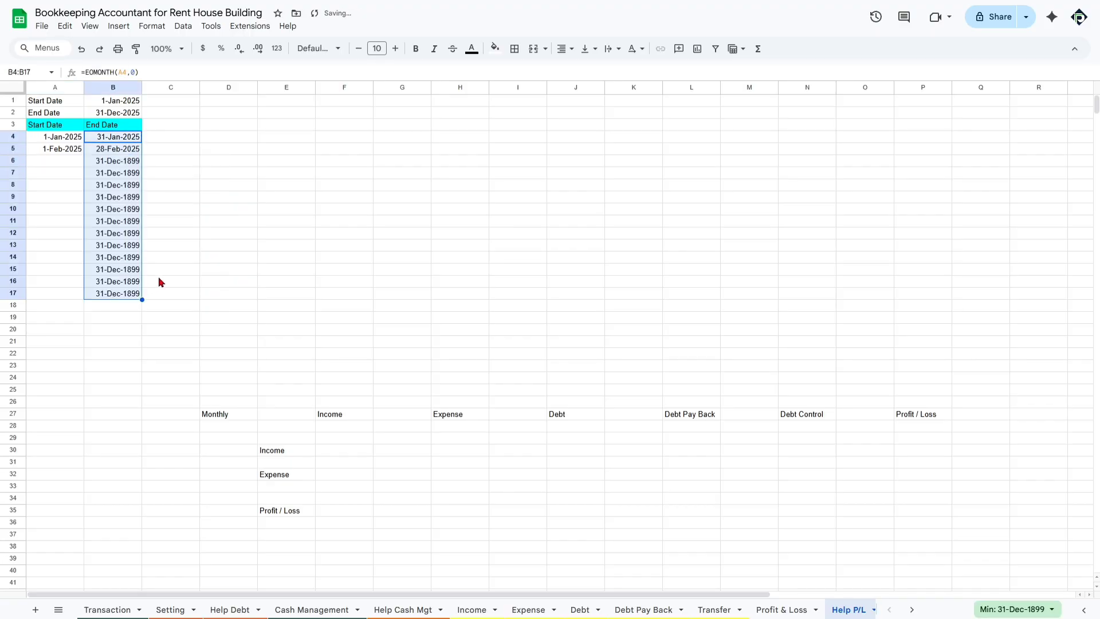
Fill the EDATE formula from A5 down through the December row and clear the surplus dates below row 15
left_click(112, 161)
left_click(62, 152)
left_click_drag(84, 155, 132, 291)
key("Delete")
left_click(226, 279)
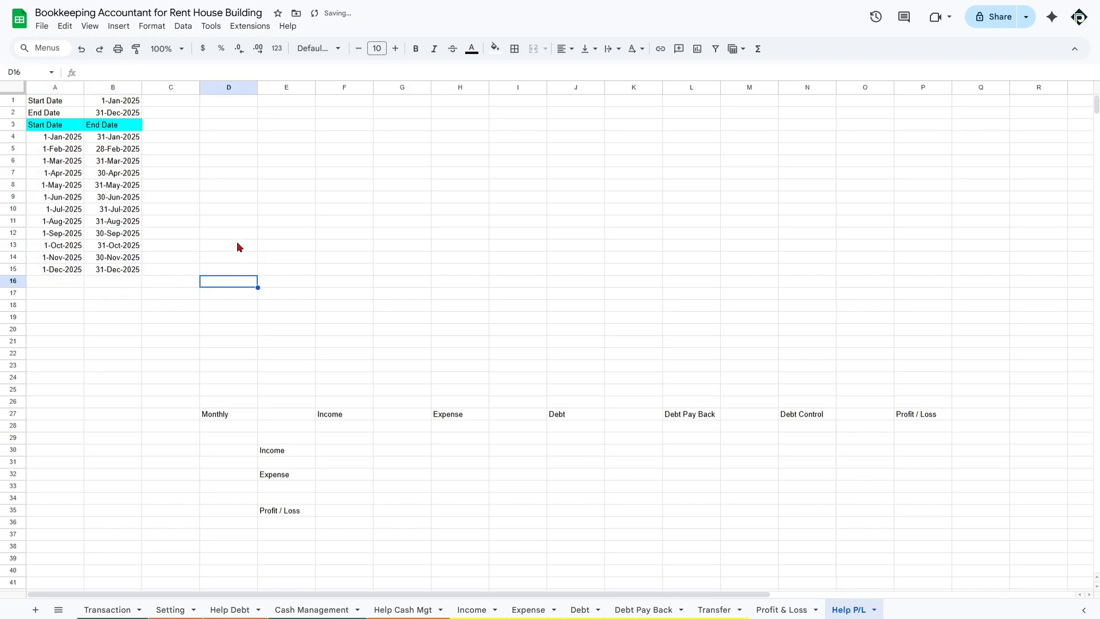
Review the start and end dates and their formulas in the monthly rows of A4:B15
left_click(57, 140)
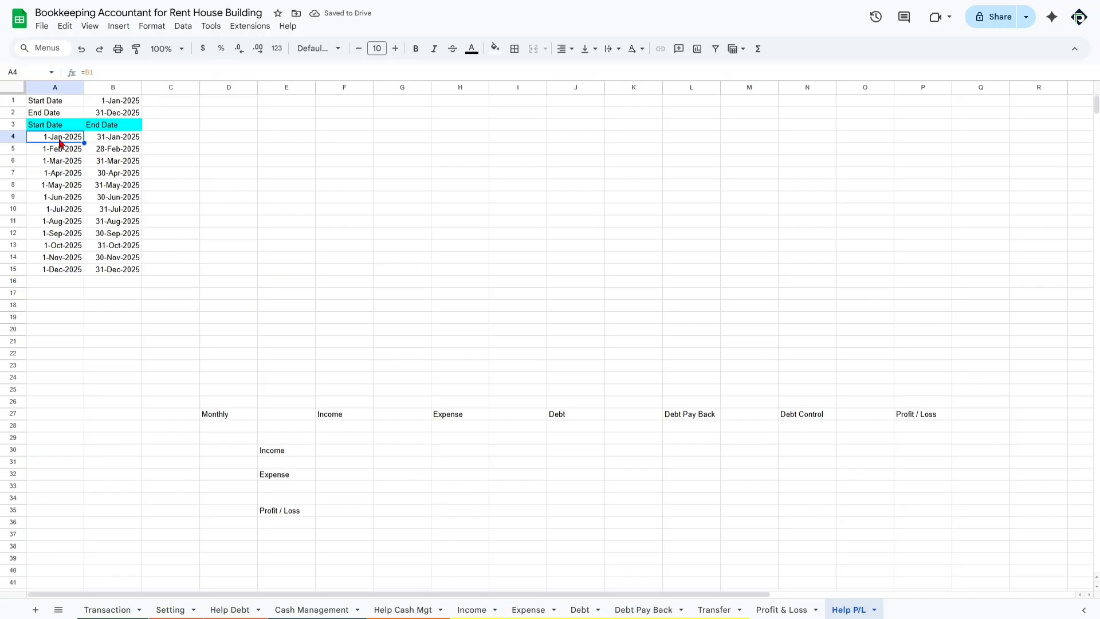
left_click(130, 137)
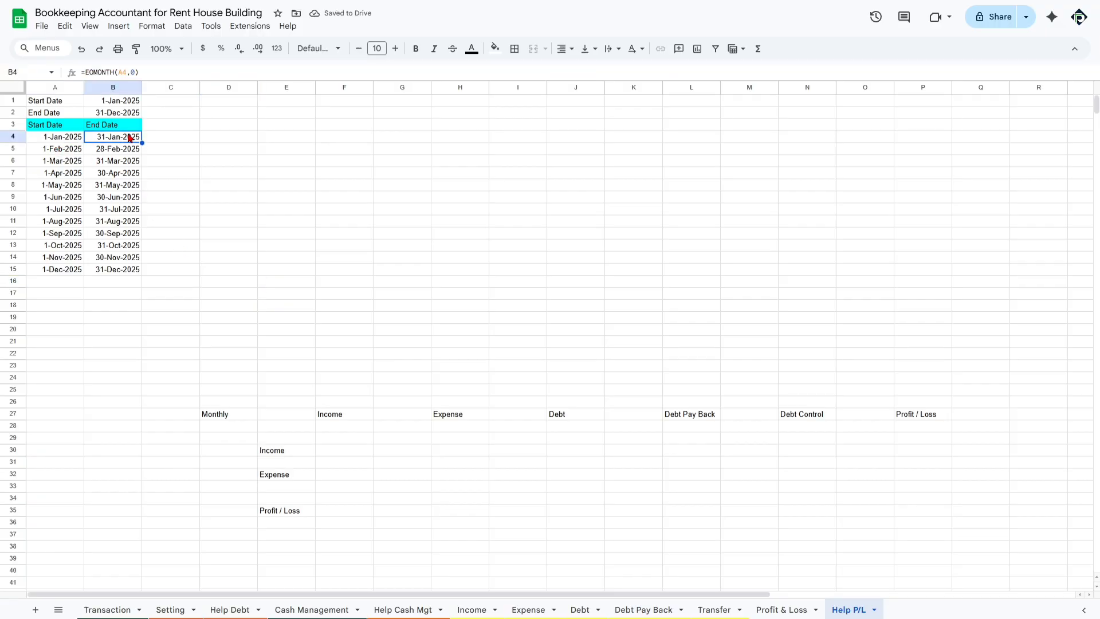
left_click(56, 155)
left_click(124, 155)
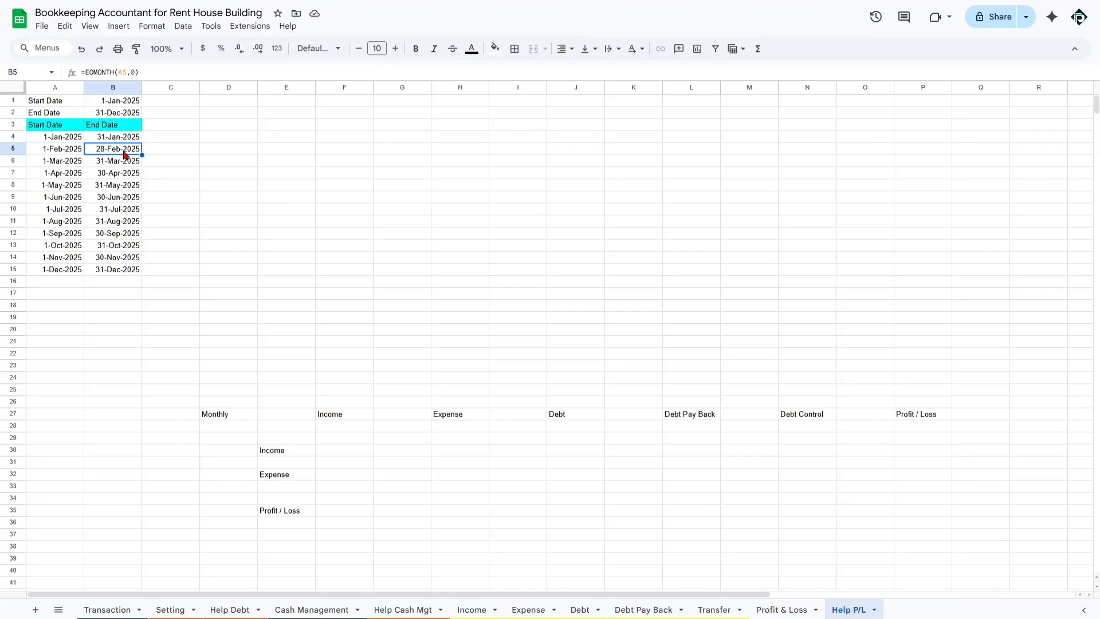
left_click(71, 162)
left_click(118, 166)
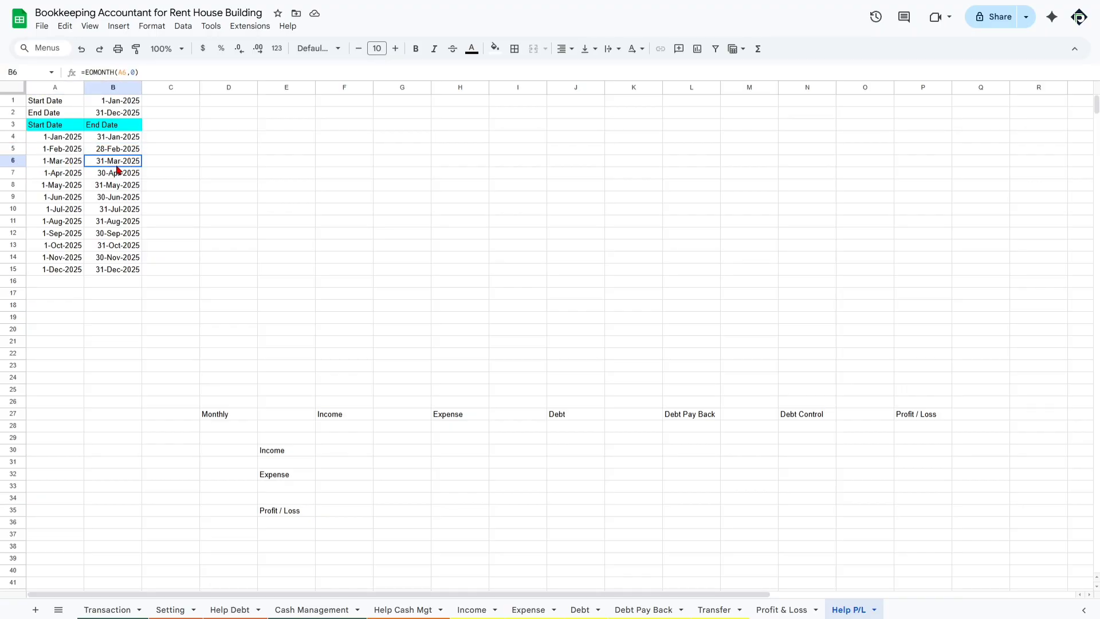
left_click(62, 174)
left_click(112, 175)
left_click(77, 186)
left_click(110, 187)
left_click(68, 187)
key("Down")
key("Down")
key("Down")
key("Down")
key("Down")
key("Down")
key("Down")
key("Down")
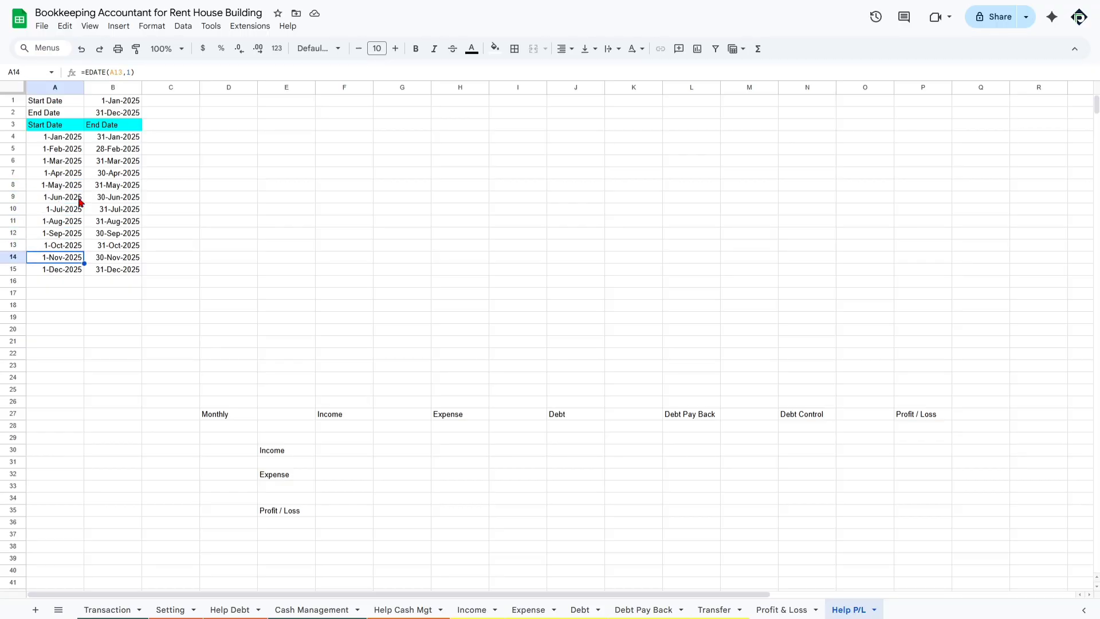
Change the start date in J4 of the Profit & Loss sheet to 1-Jan-2026
left_click(113, 103)
left_click(789, 611)
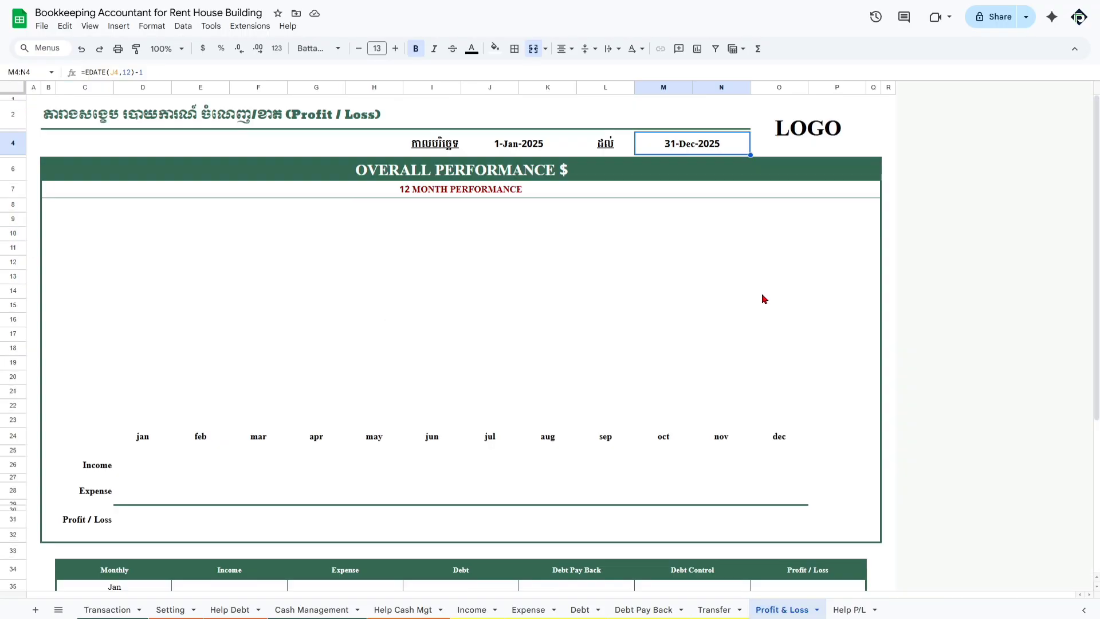
left_click(553, 150)
left_click(152, 73)
key("BackSpace")
type("6")
key("Return")
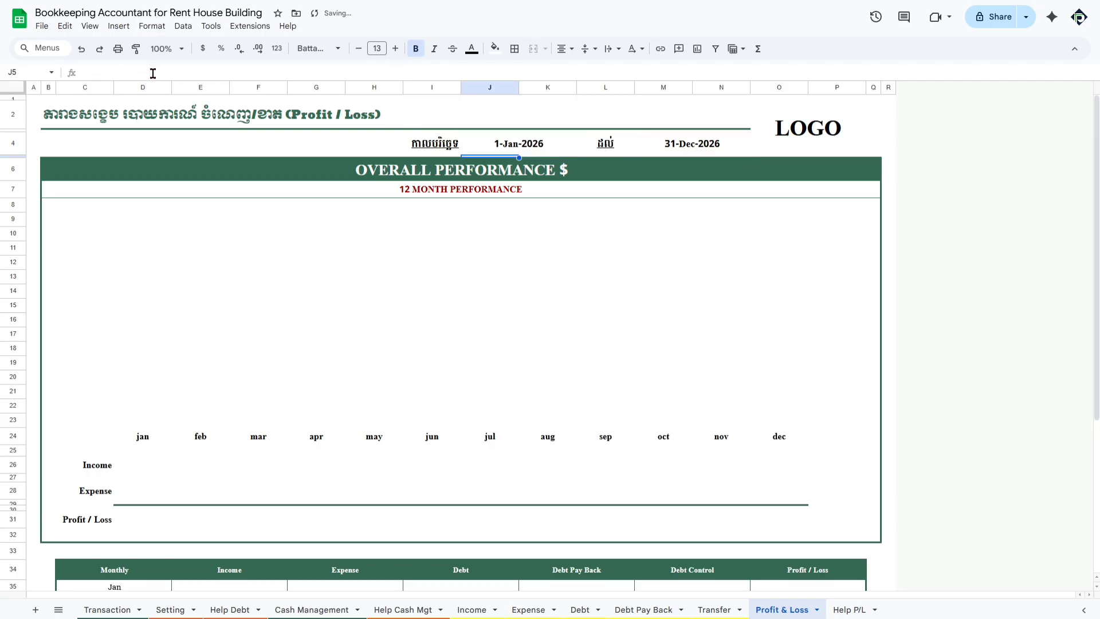
Check the start and end dates in row 4 of Profit & Loss and the monthly dates in A4:B15 of Help P/L
left_click(539, 151)
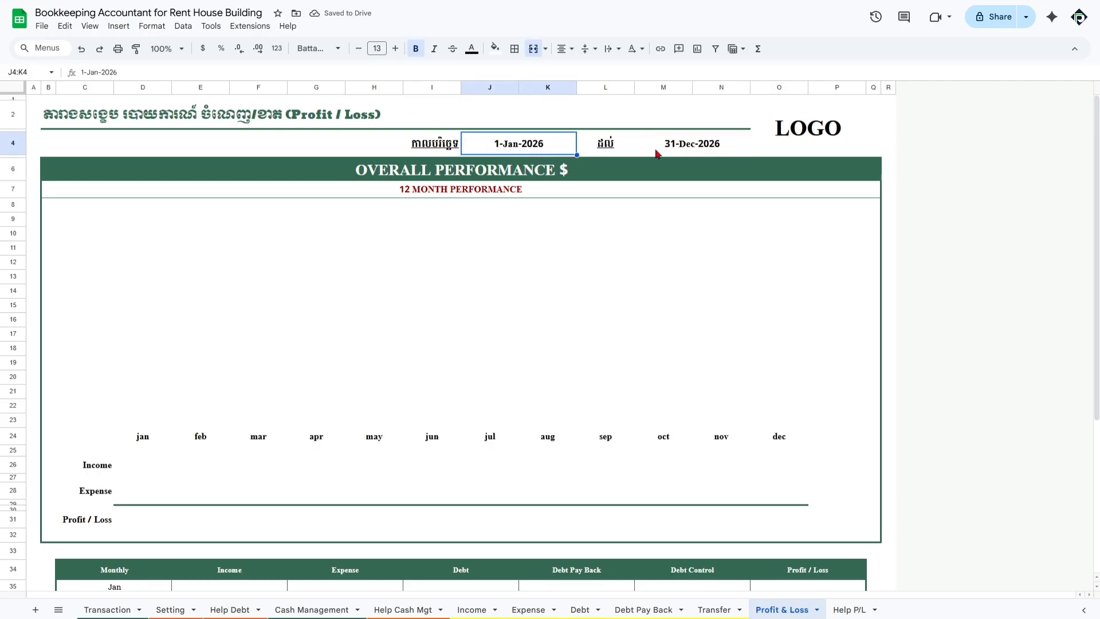
left_click(685, 152)
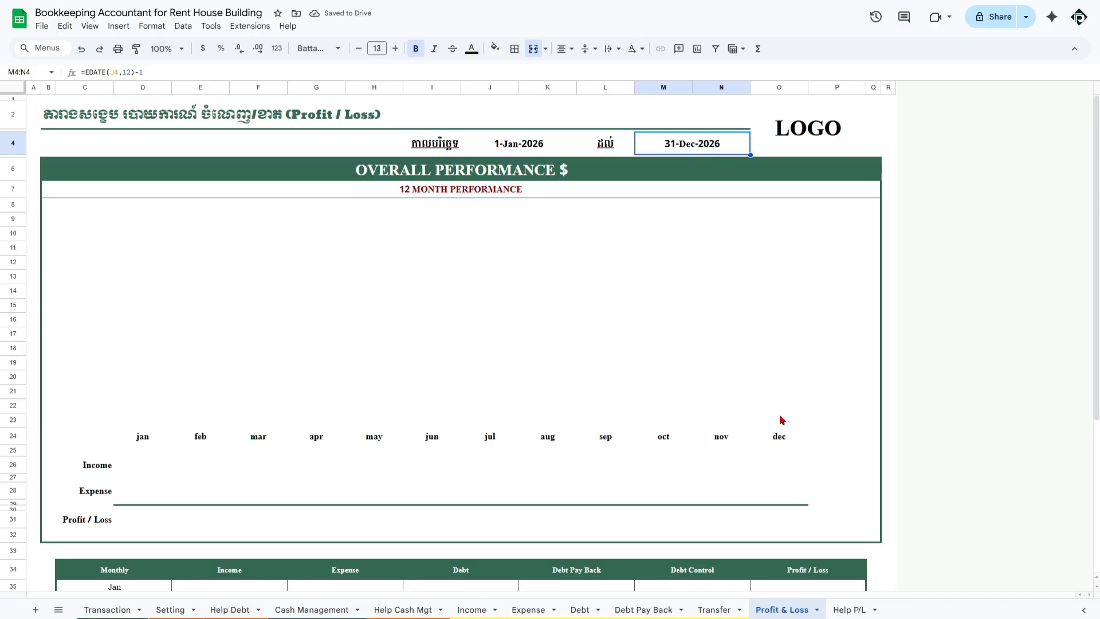
left_click(519, 153)
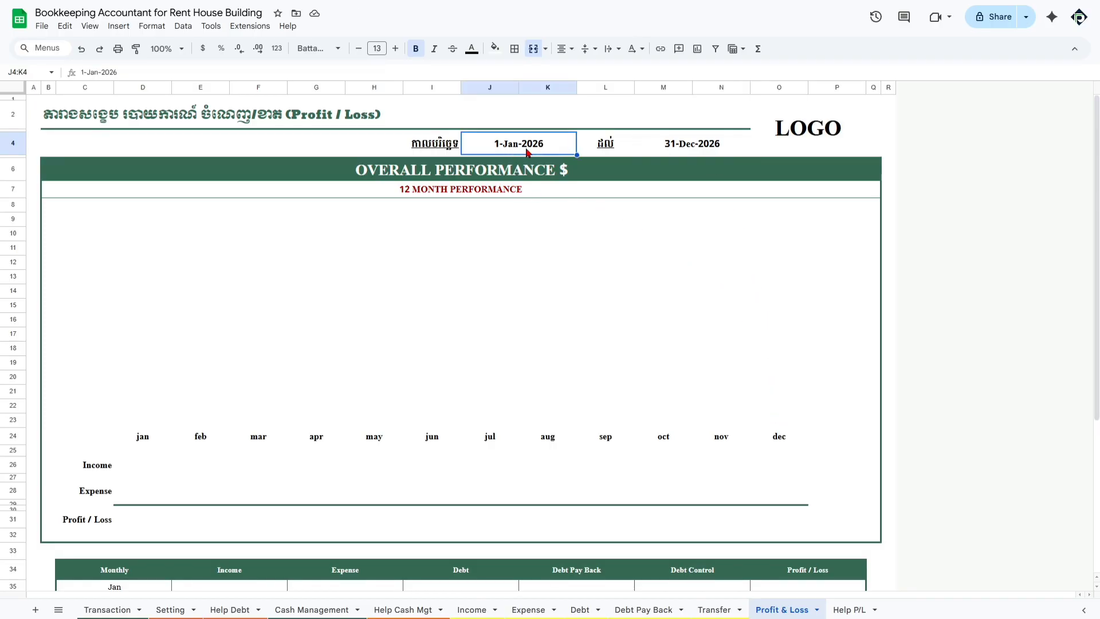
left_click(690, 150)
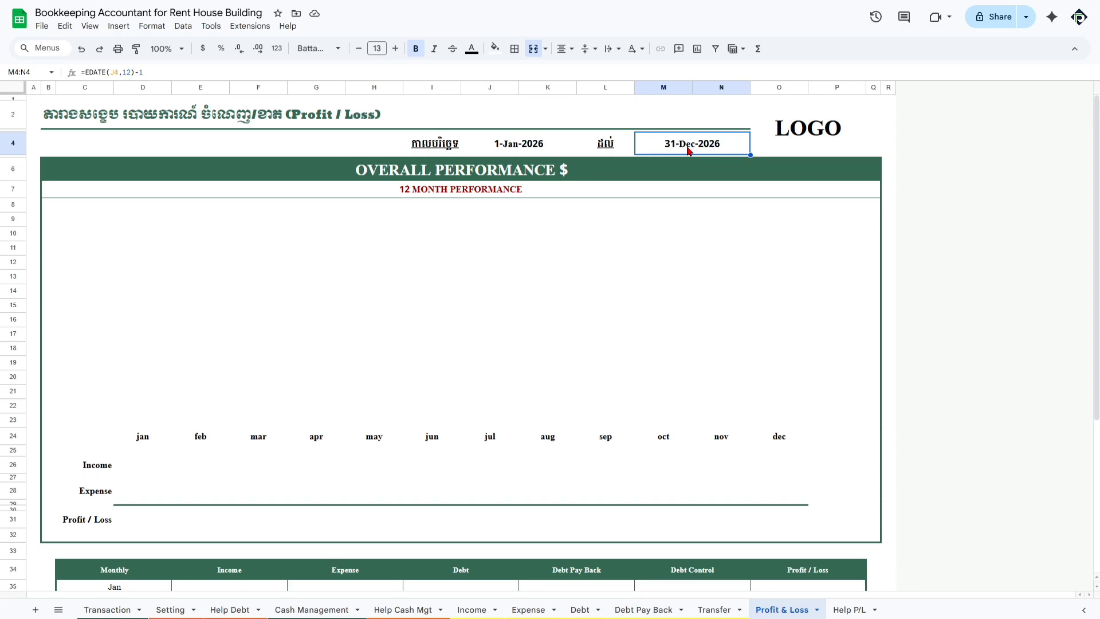
left_click(852, 612)
left_click_drag(49, 143, 135, 271)
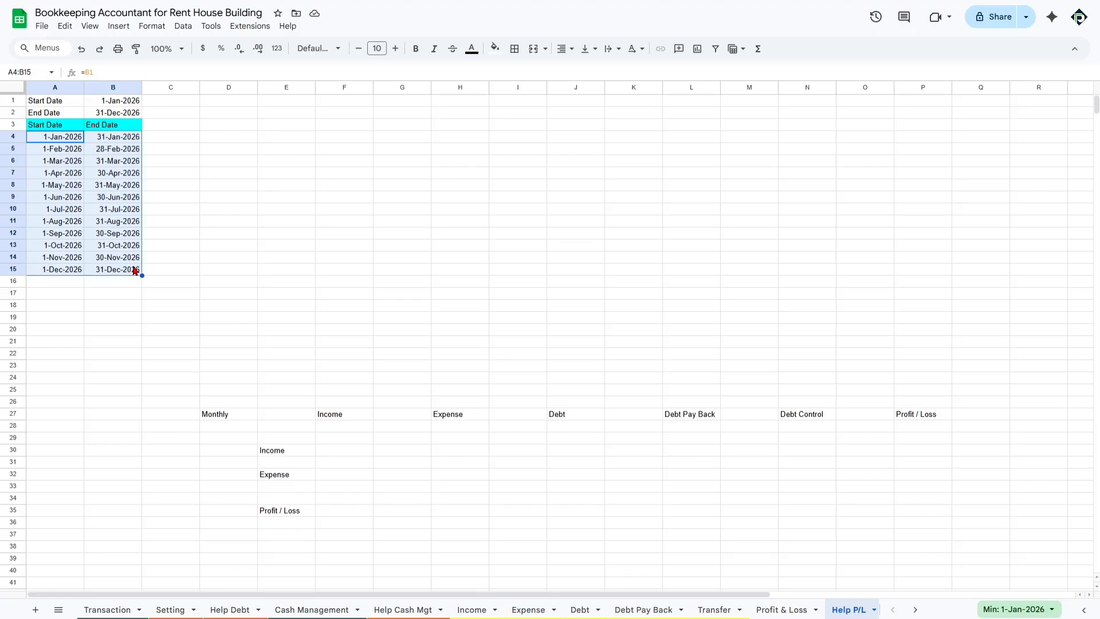
left_click_drag(112, 140, 122, 273)
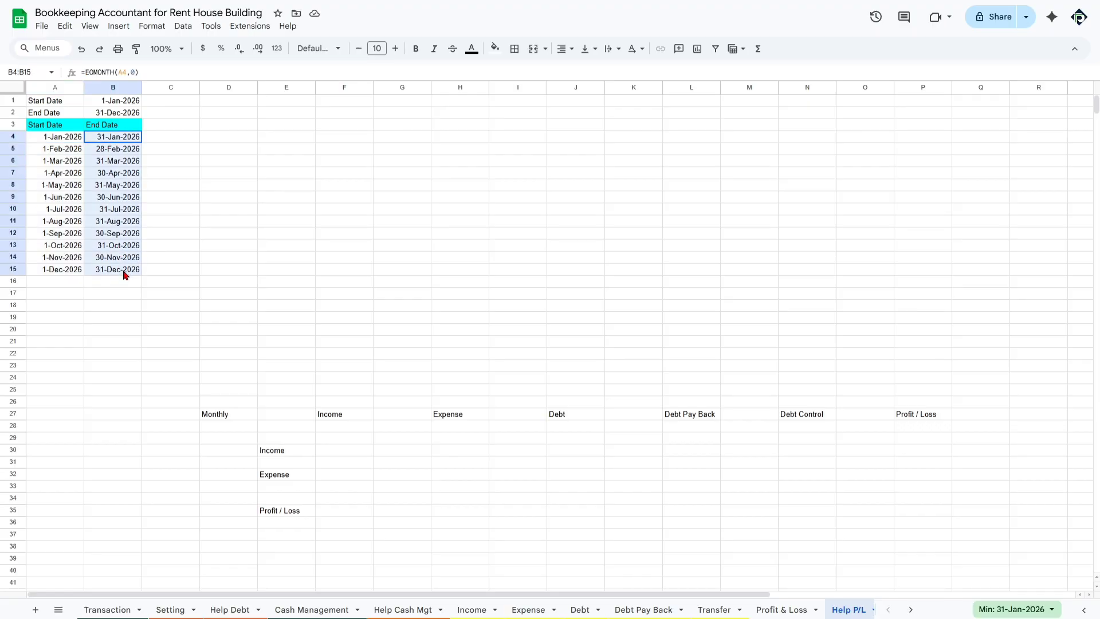
left_click_drag(103, 142, 122, 272)
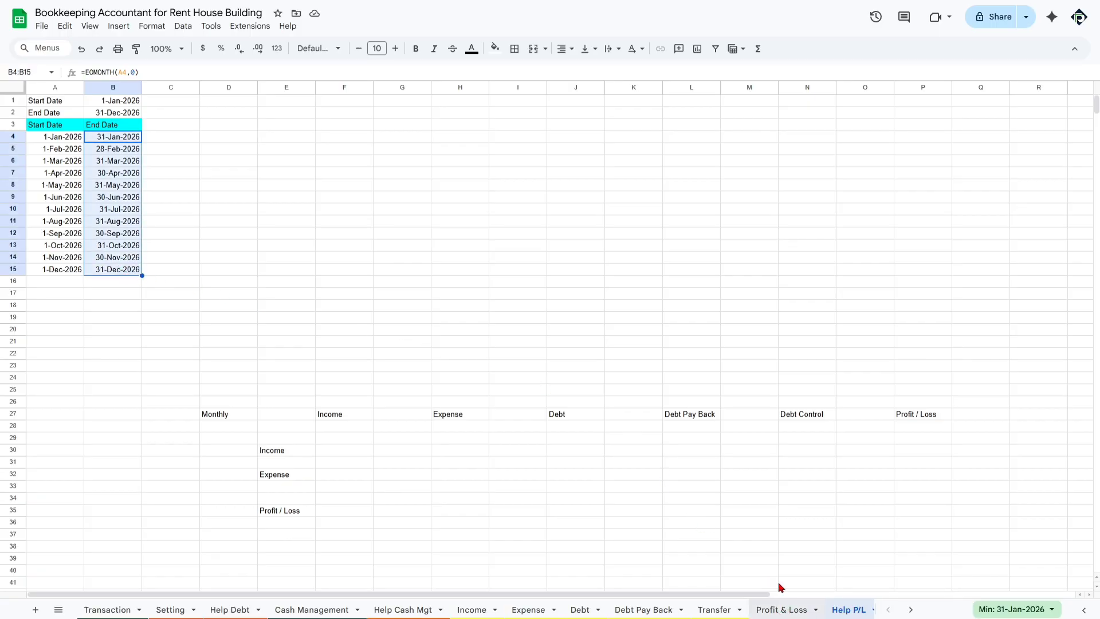
Examine the month labels on Profit & Loss, both across D24:O24 and down the Monthly column of the table
left_click(781, 606)
left_click_drag(140, 440, 768, 445)
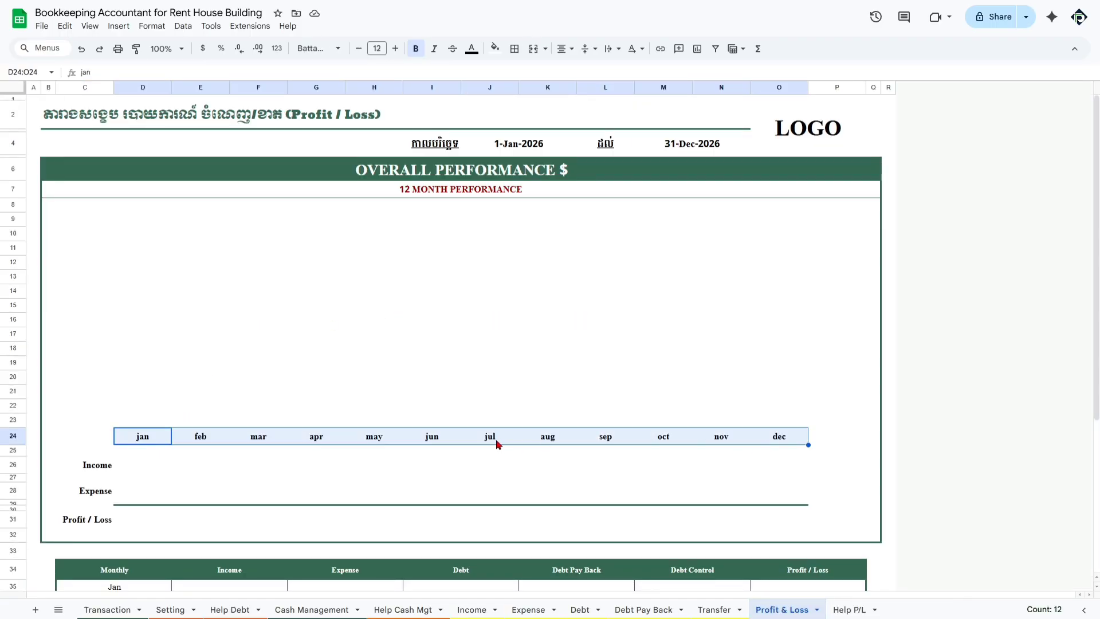
scroll(225, 449, "down", 1)
scroll(225, 448, "down", 2)
left_click_drag(125, 426, 131, 565)
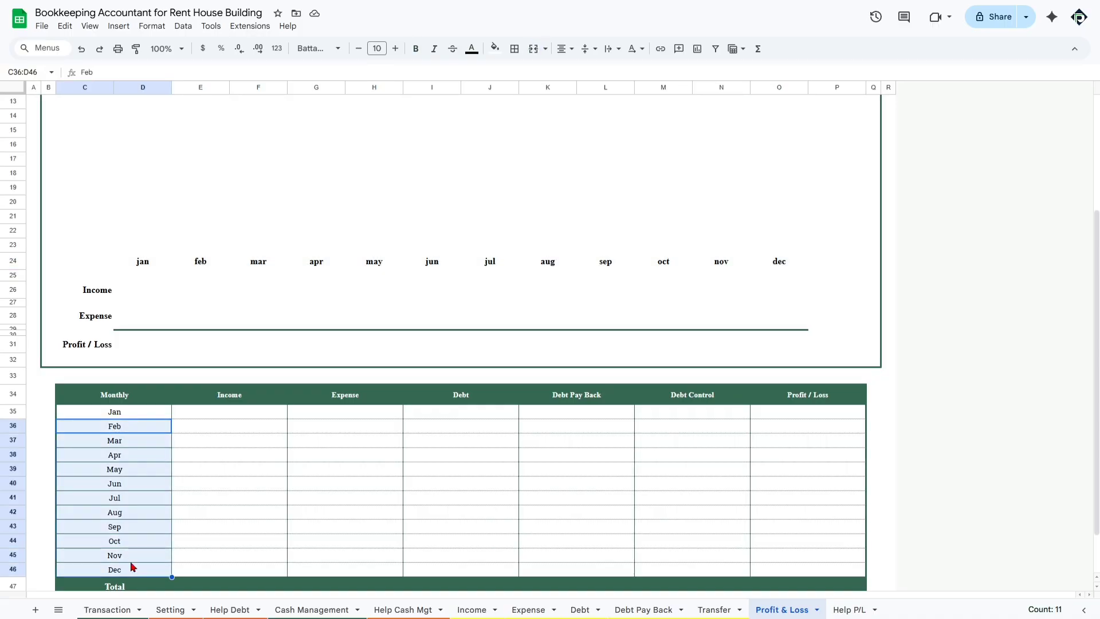
left_click_drag(134, 414, 146, 571)
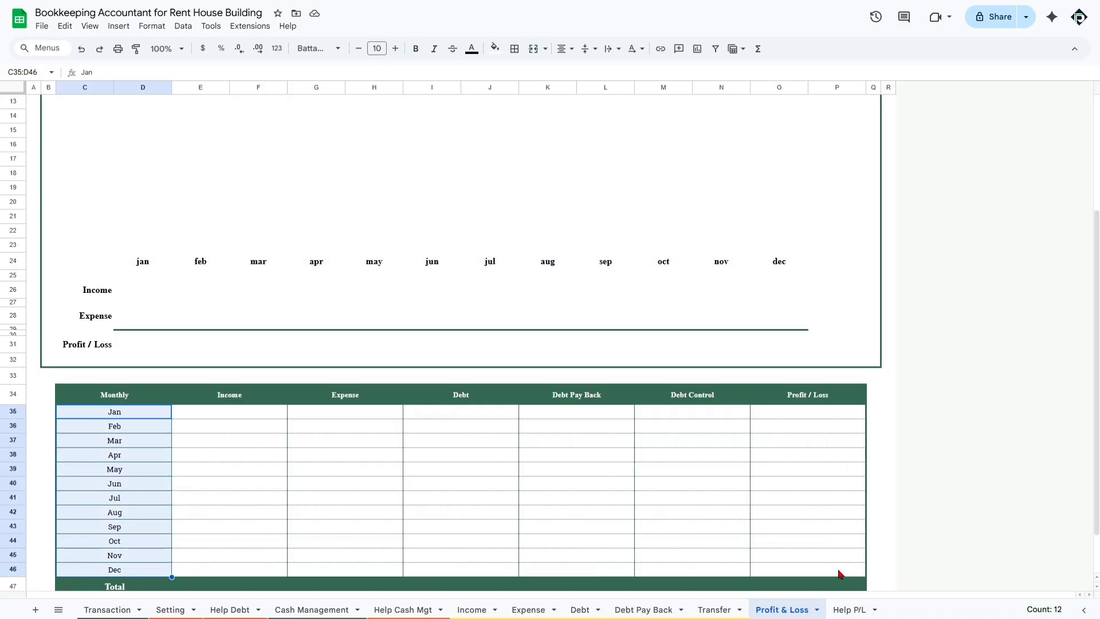
Examine the Debt and Debt Pay Back headings on Help P/L and the month columns of the matching tables on the Transaction sheet
left_click(848, 610)
left_click_drag(229, 414, 692, 414)
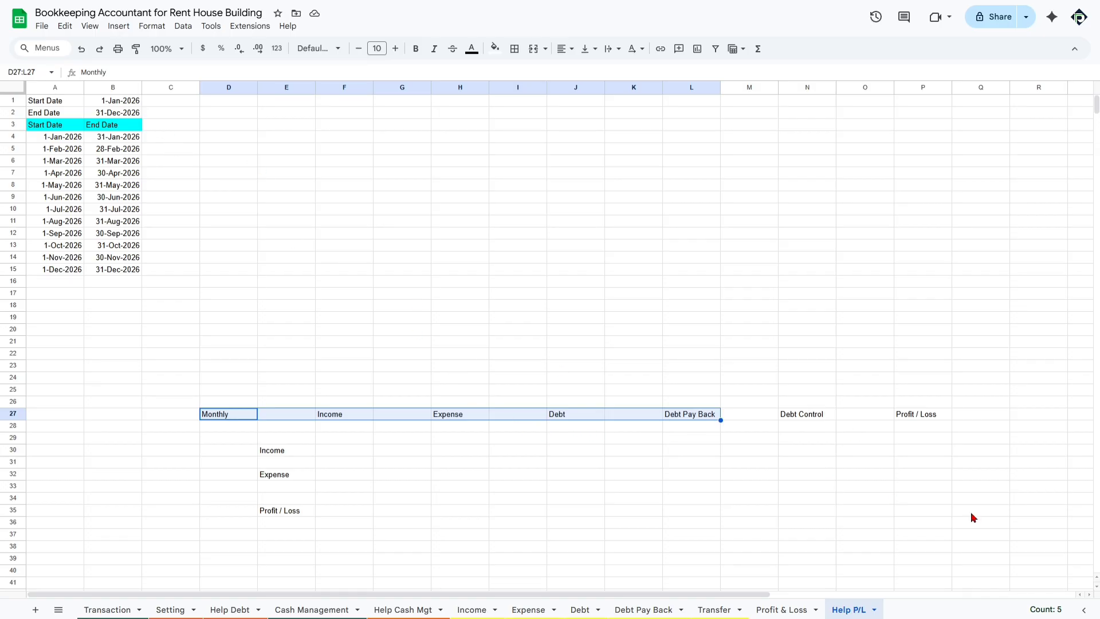
left_click_drag(693, 417, 691, 464)
left_click_drag(596, 417, 570, 499)
left_click(107, 609)
scroll(516, 247, "right", 10)
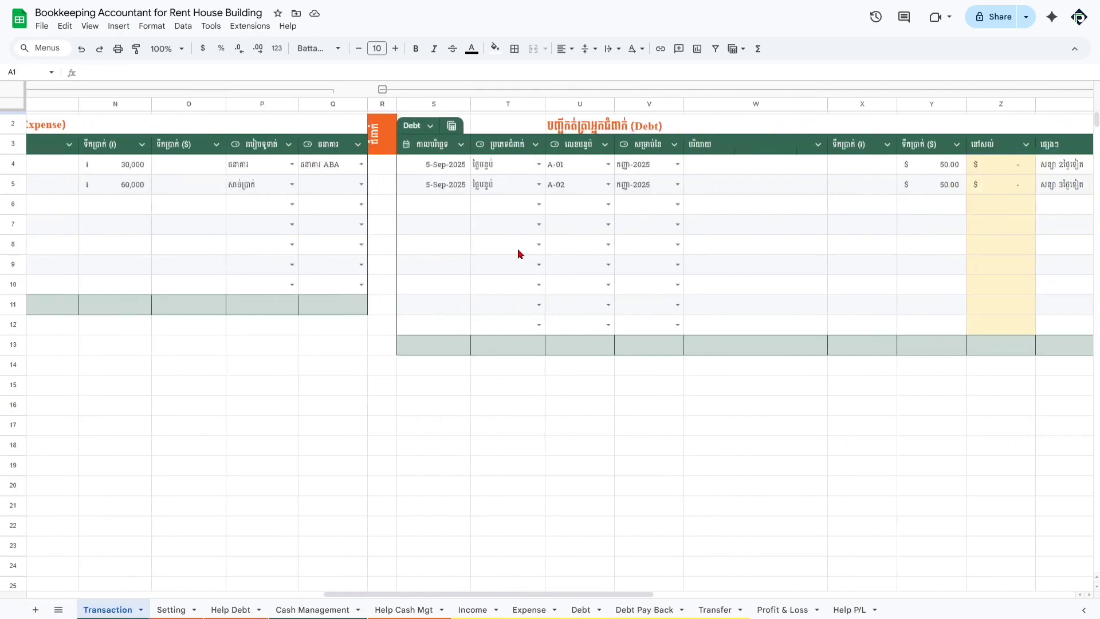
left_click_drag(400, 166, 411, 282)
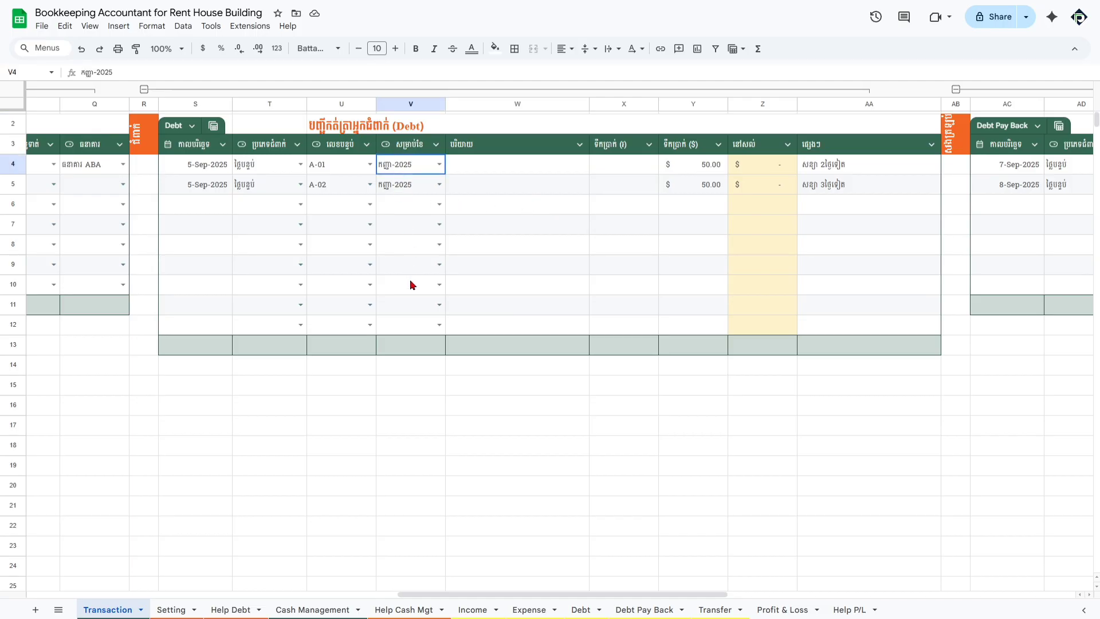
left_click_drag(400, 165, 401, 218)
left_click_drag(395, 164, 413, 270)
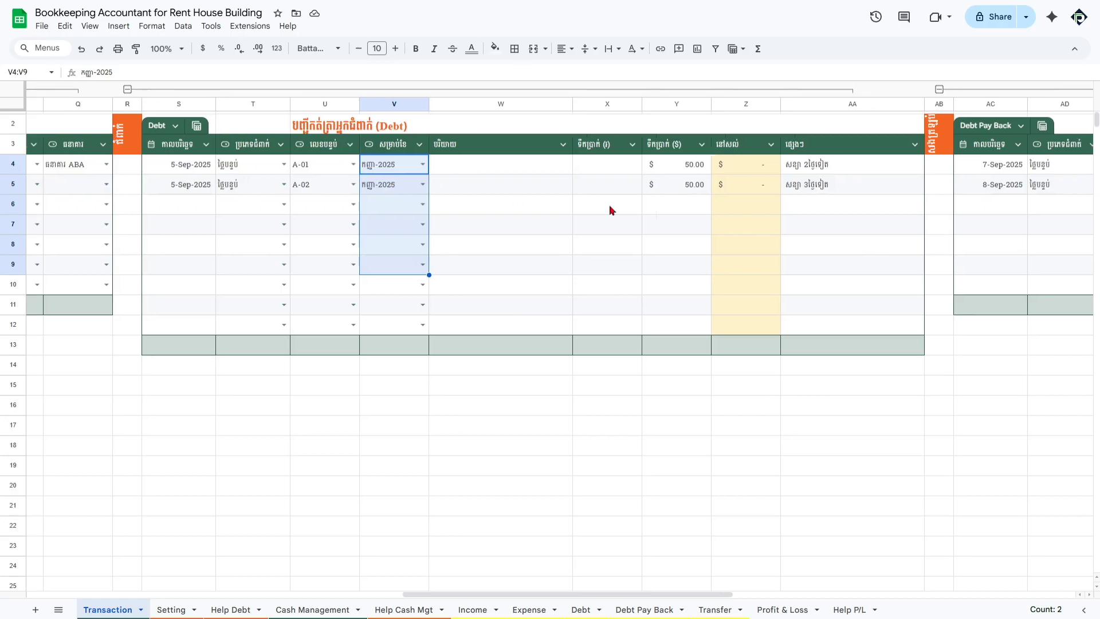
scroll(576, 204, "right", 10)
left_click_drag(528, 166, 531, 195)
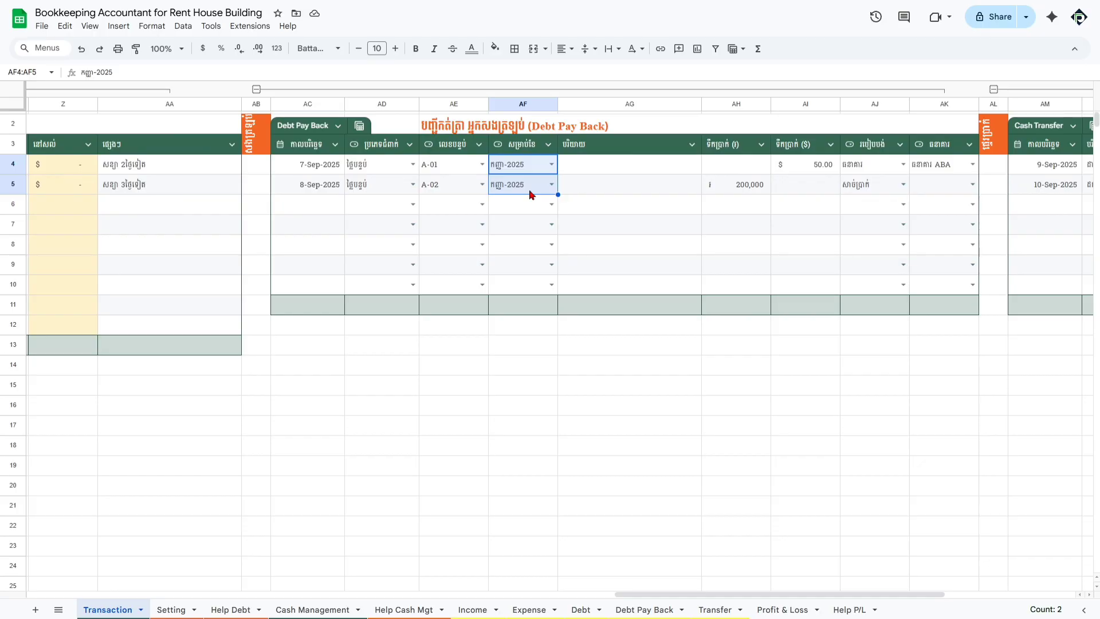
Compare the monthly dates in A4:B15 of Help P/L with the month labels of the Profit & Loss report
left_click(849, 610)
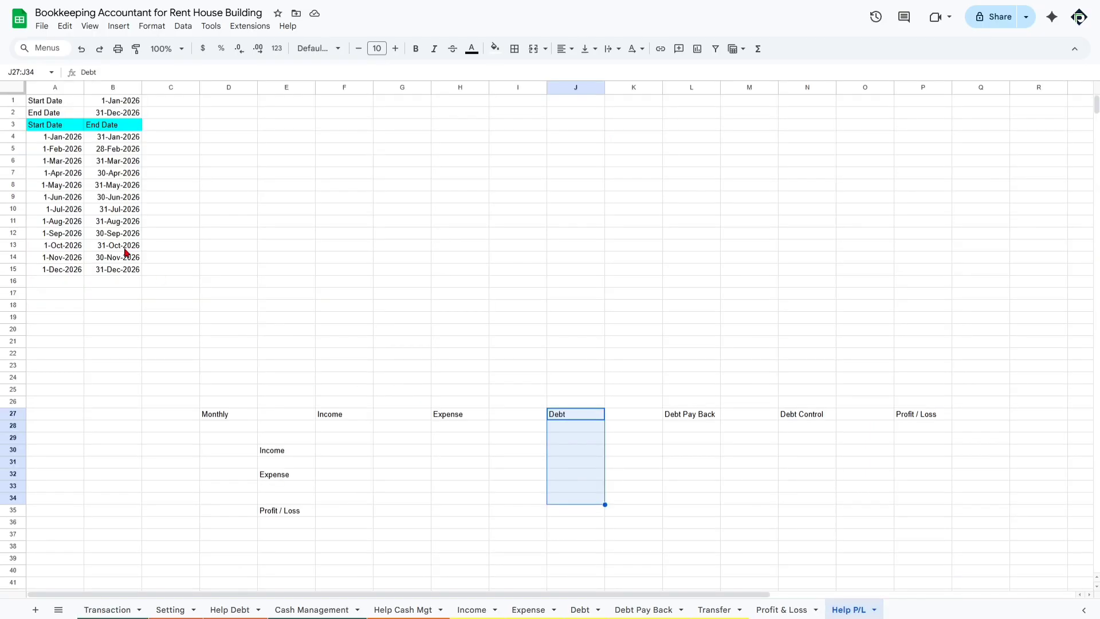
left_click_drag(54, 137, 115, 269)
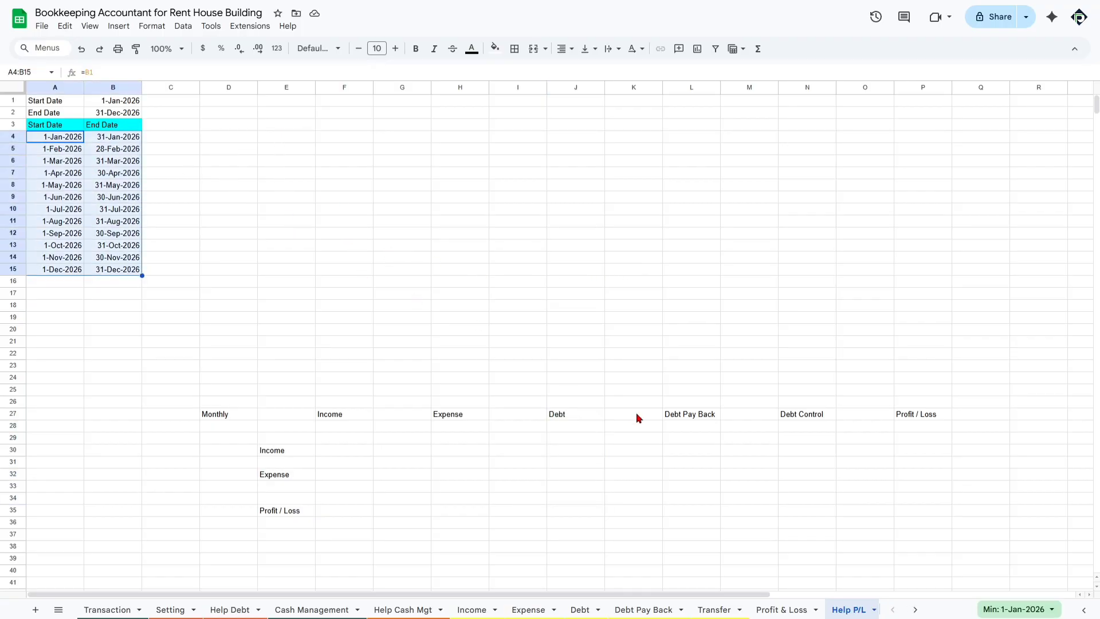
left_click_drag(679, 415, 699, 487)
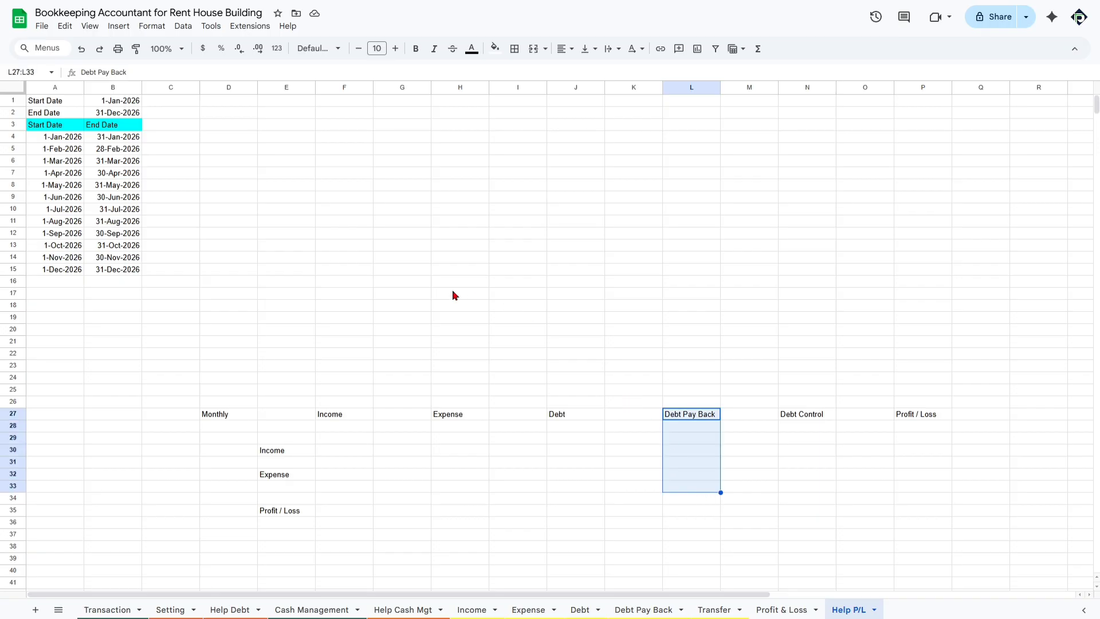
left_click(789, 610)
left_click_drag(143, 265, 810, 275)
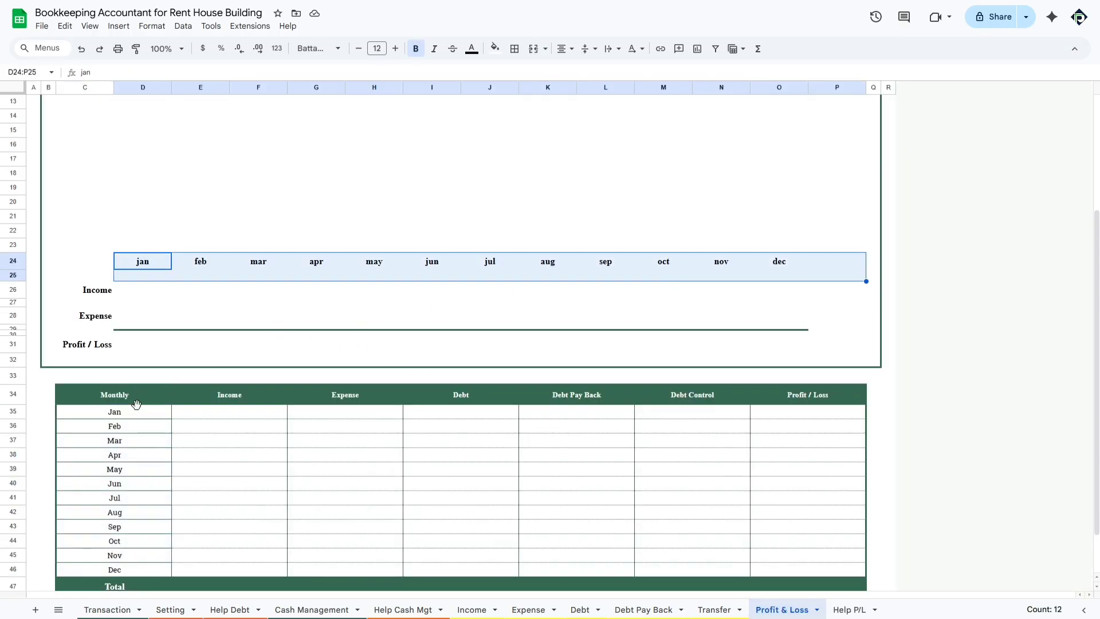
left_click_drag(136, 404, 147, 572)
Enter the headers Month (KH) in C3 and Month (EN) in D3 of Help P/L
left_click(849, 610)
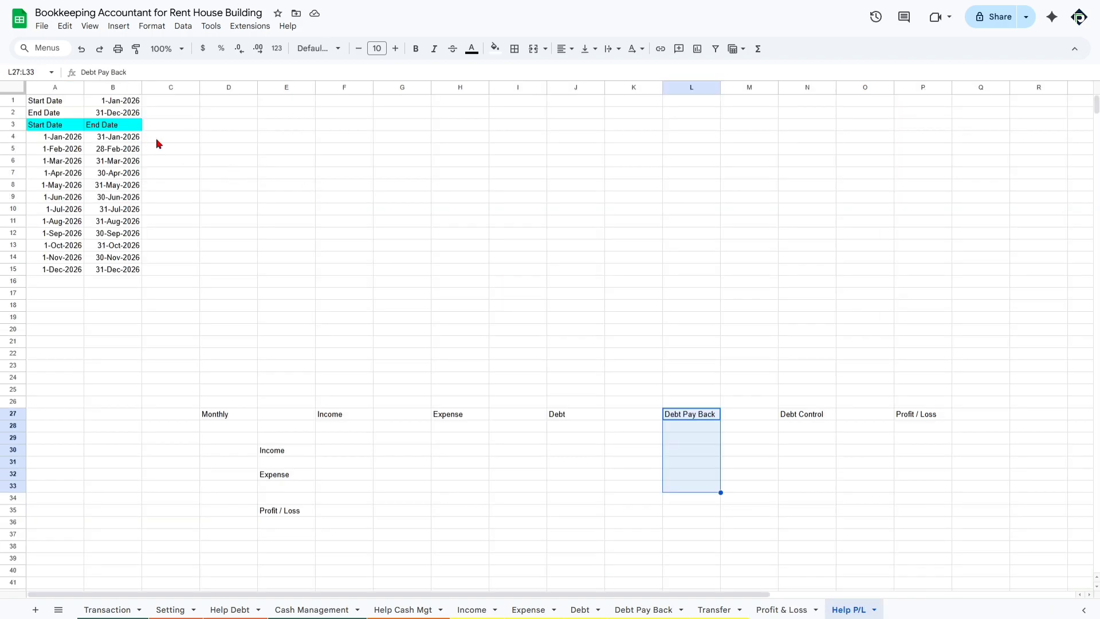
left_click(162, 138)
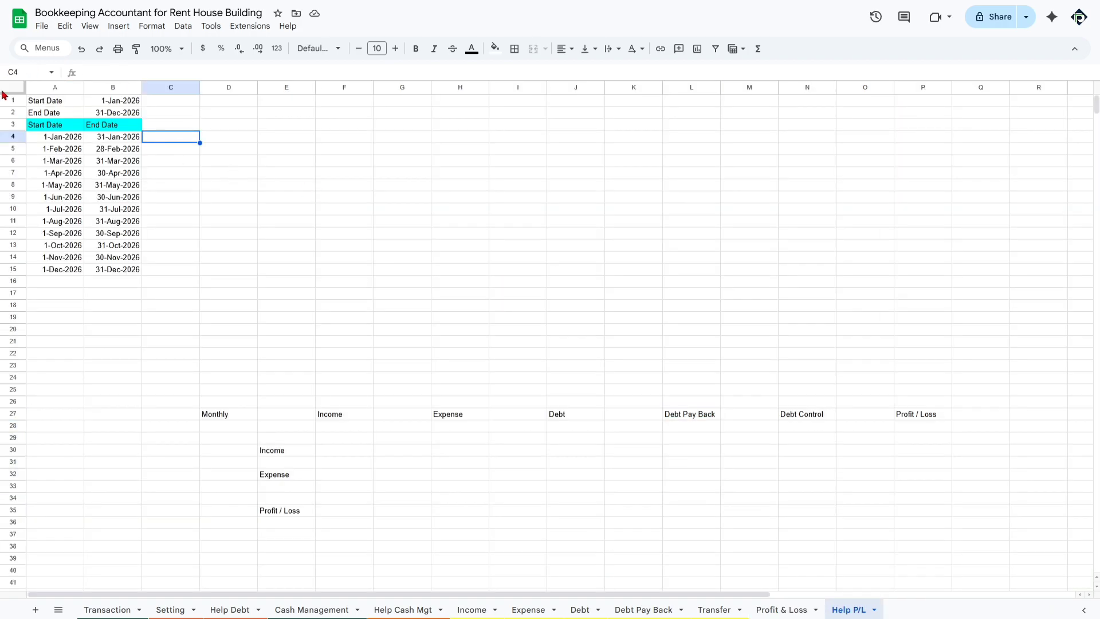
left_click(163, 125)
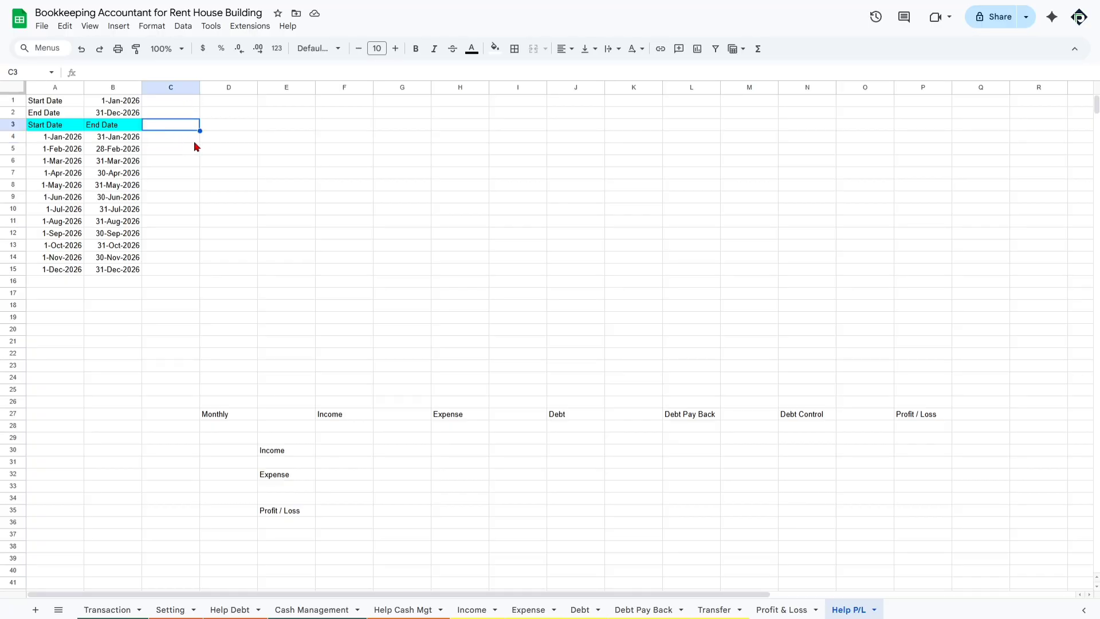
key("Return")
type("Dat")
key("BackSpace")
key("BackSpace")
key("BackSpace")
key("BackSpace")
type("Month")
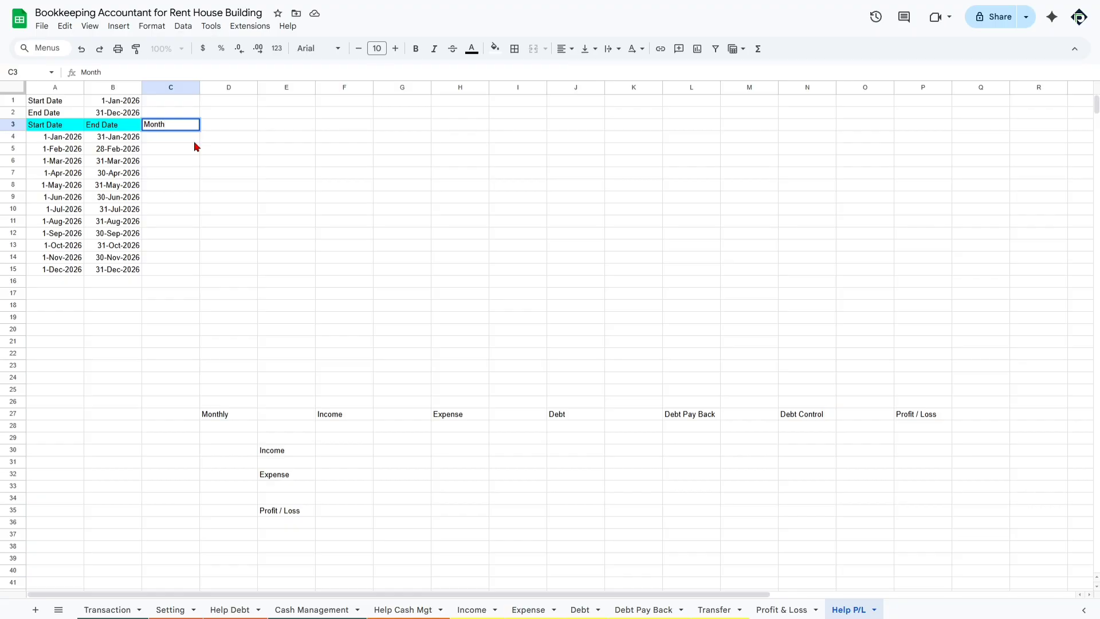
type(" (KH)")
key("Tab")
type("Month ")
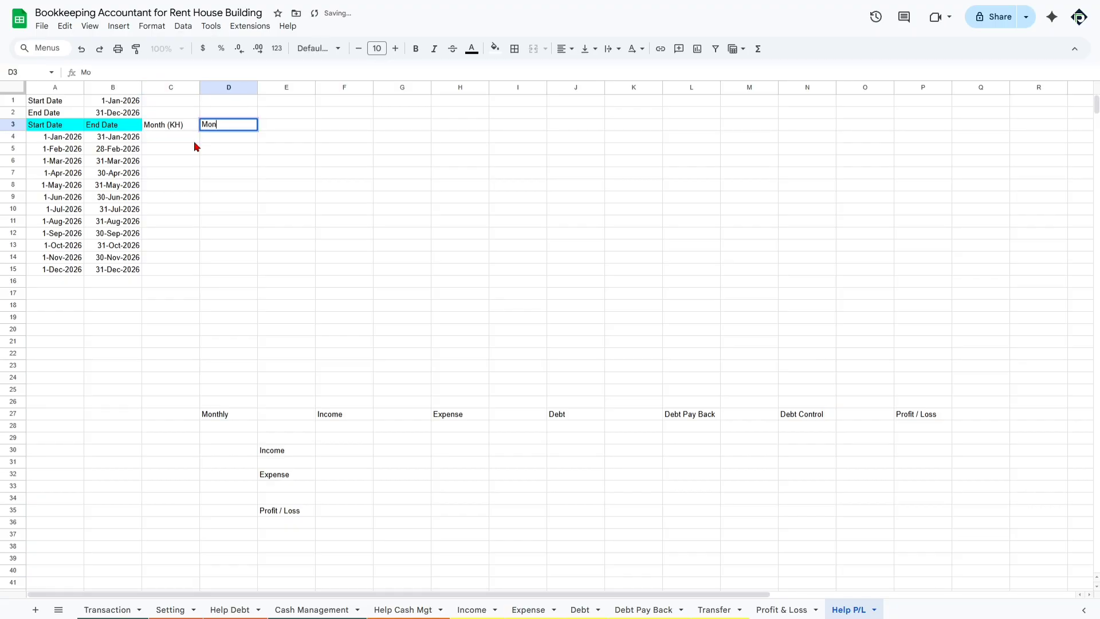
type("(EN)")
key("Return")
Fill the new month headers C3:D3 with cyan, matching the Start Date and End Date headers
left_click(193, 129)
left_click(226, 125, "shift")
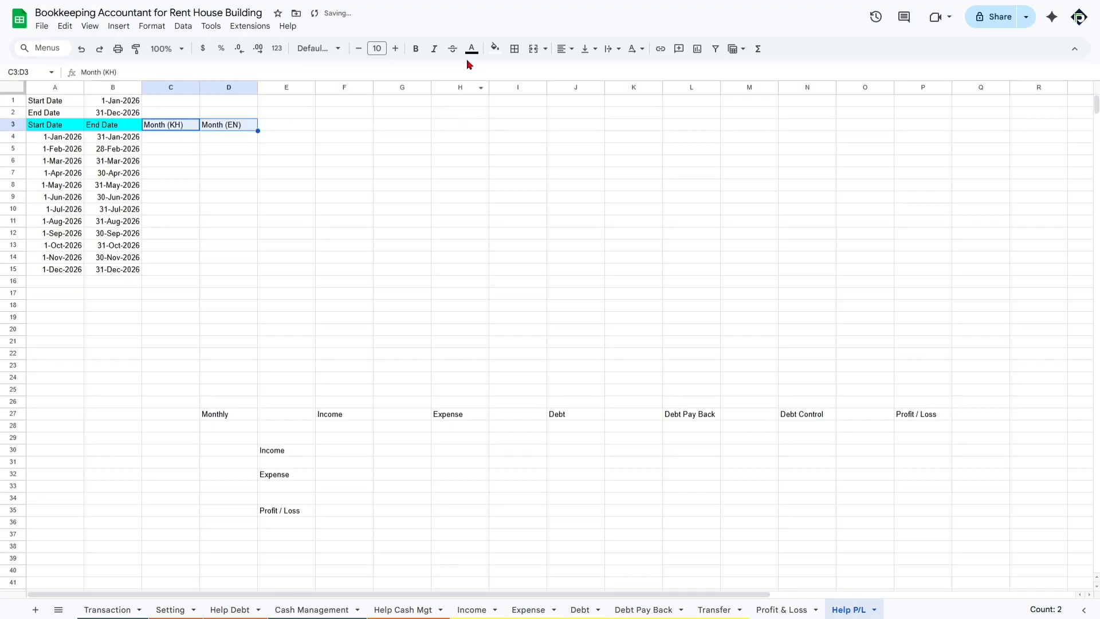
left_click(495, 48)
left_click(555, 105)
Start a SWITCH formula in C4 of Help P/L with TEXT(A4,"mmm") as the expression to check
left_click(182, 138)
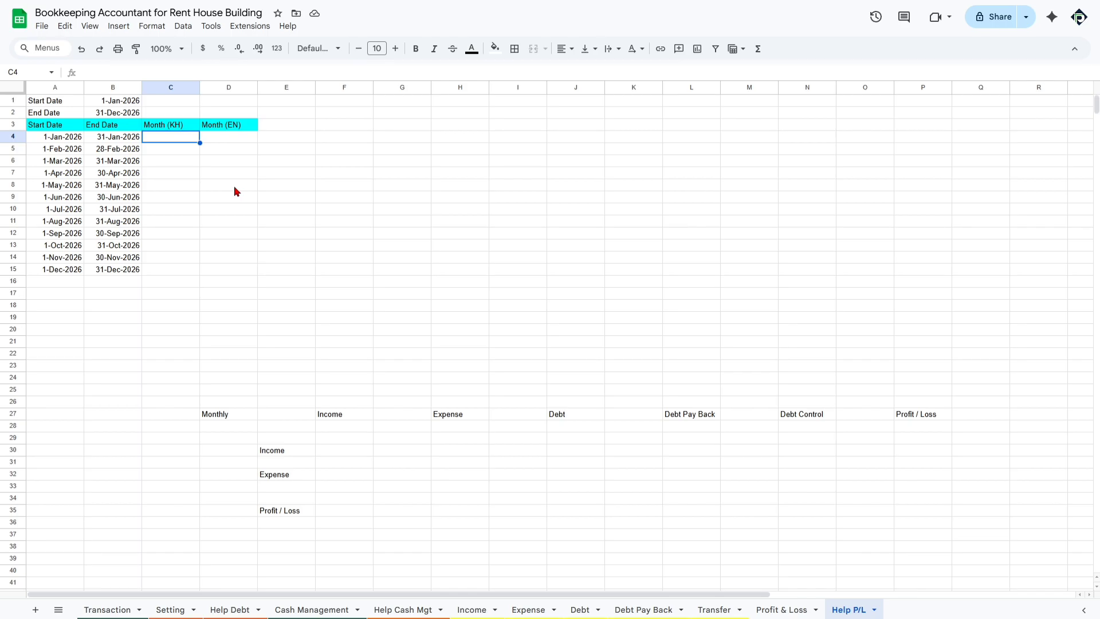
type("=sw")
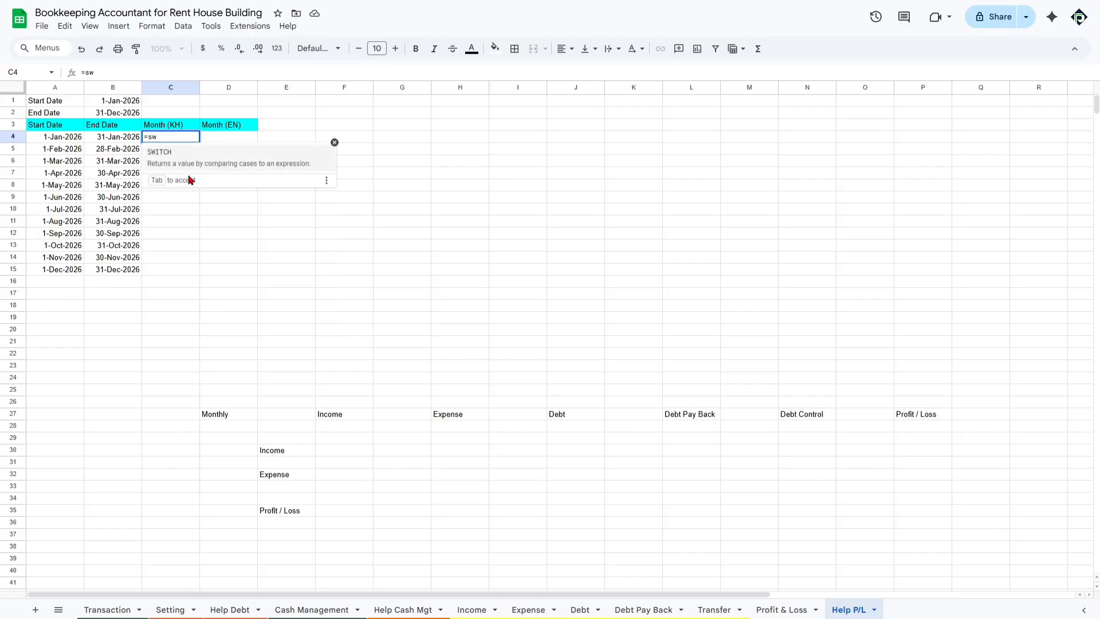
key("Tab")
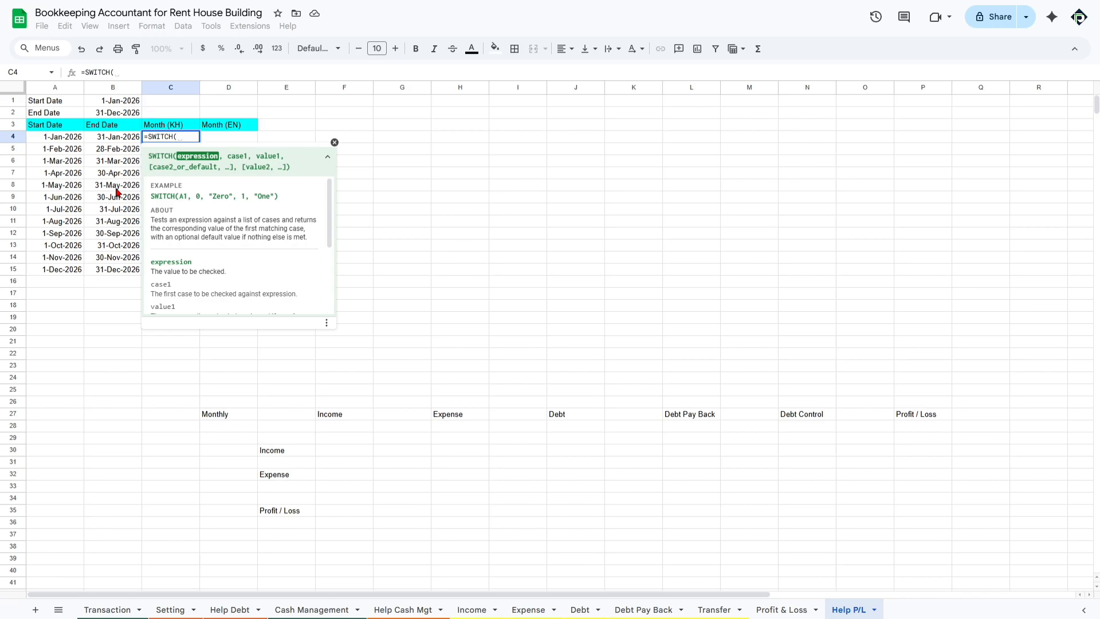
type("te")
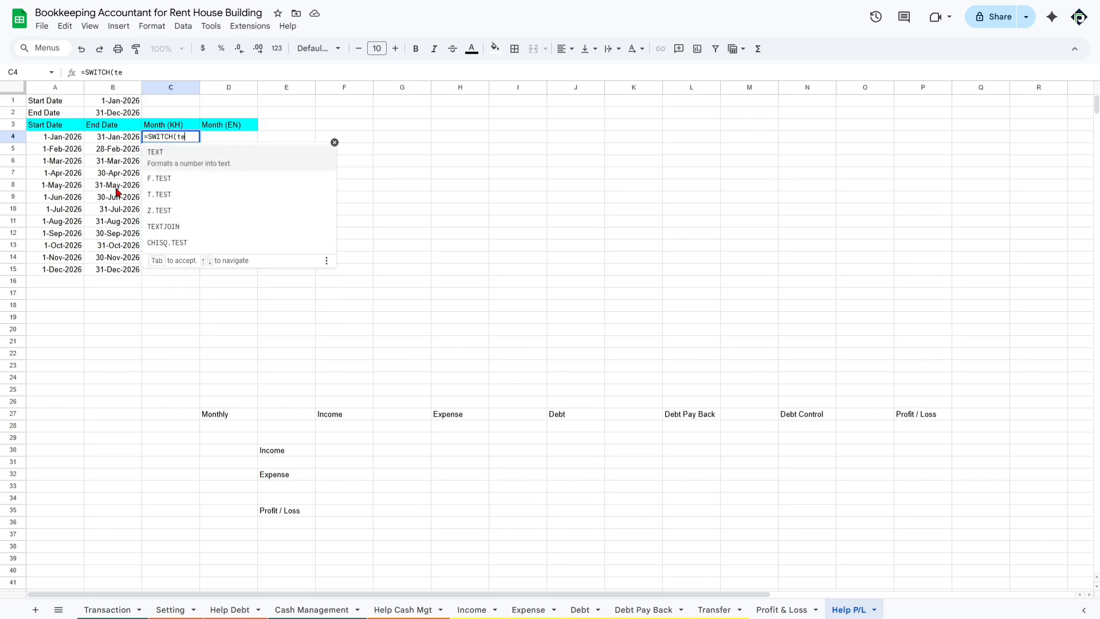
left_click(153, 164)
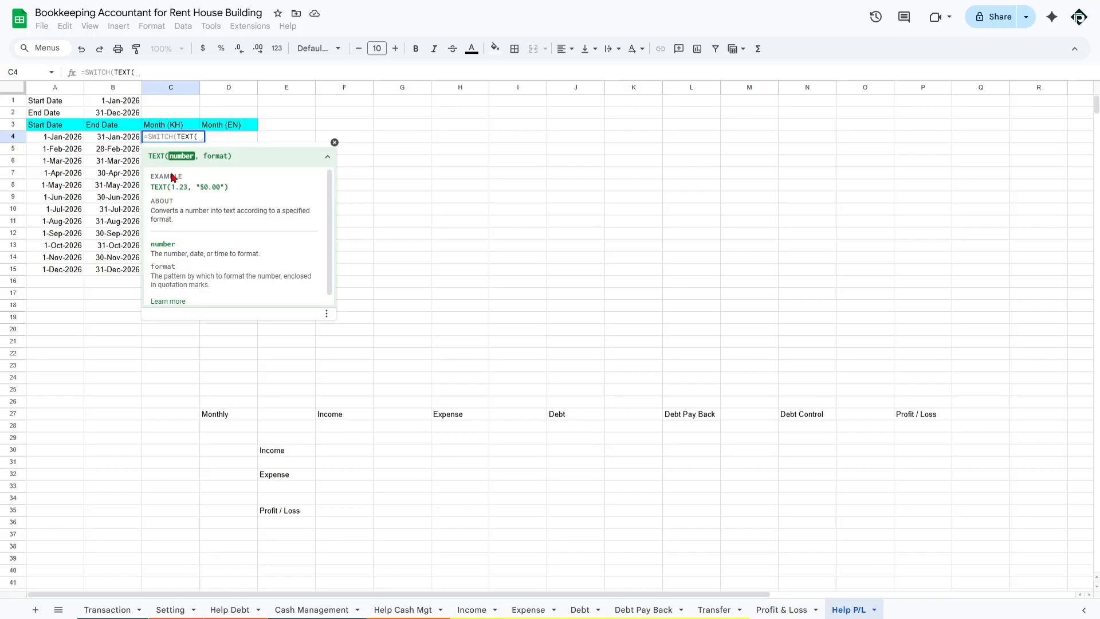
left_click(121, 139)
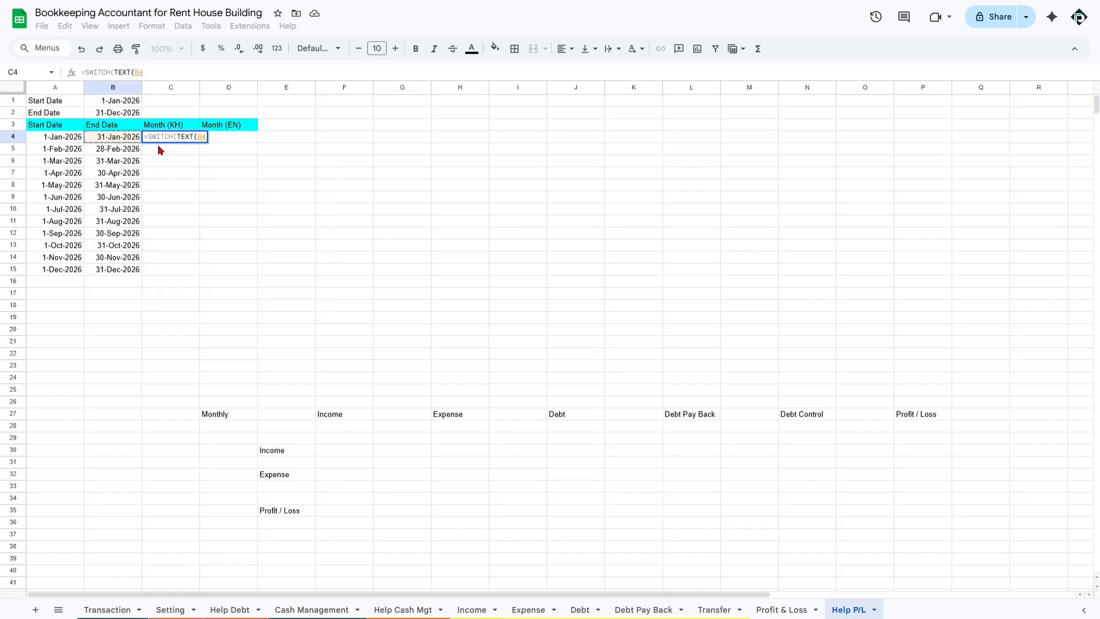
type(",")
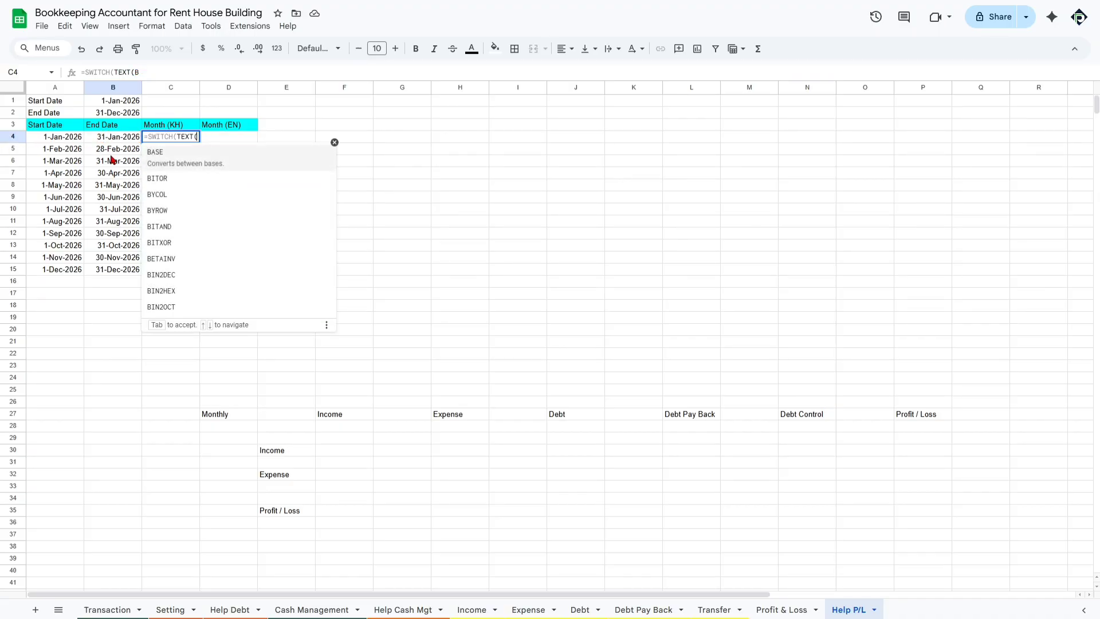
key("BackSpace")
left_click(63, 140)
type(",")
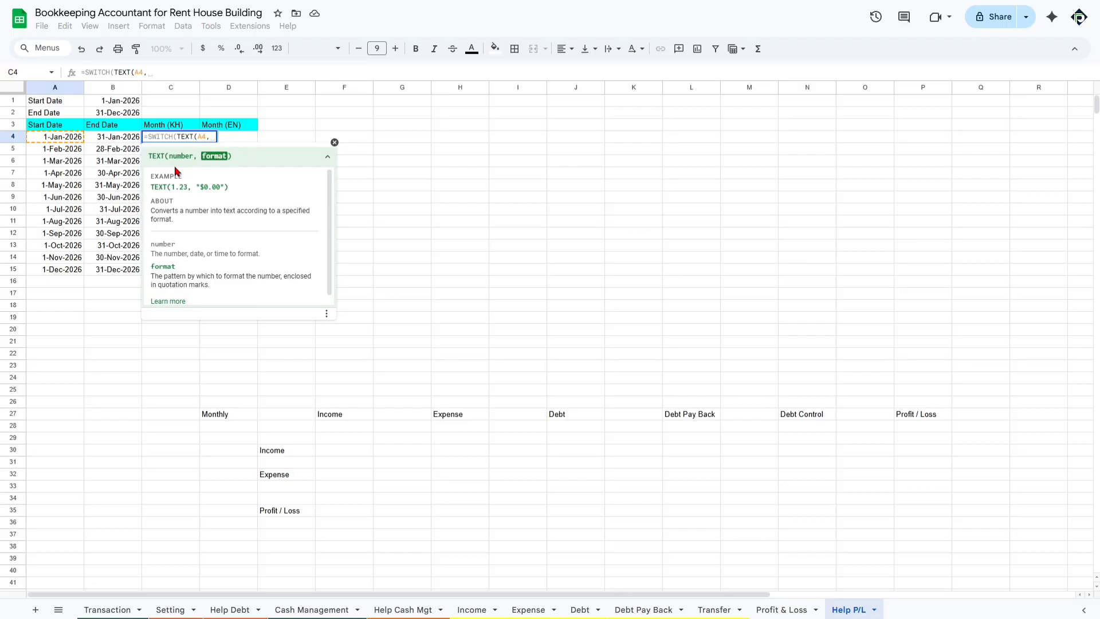
type("\"mmm\"")
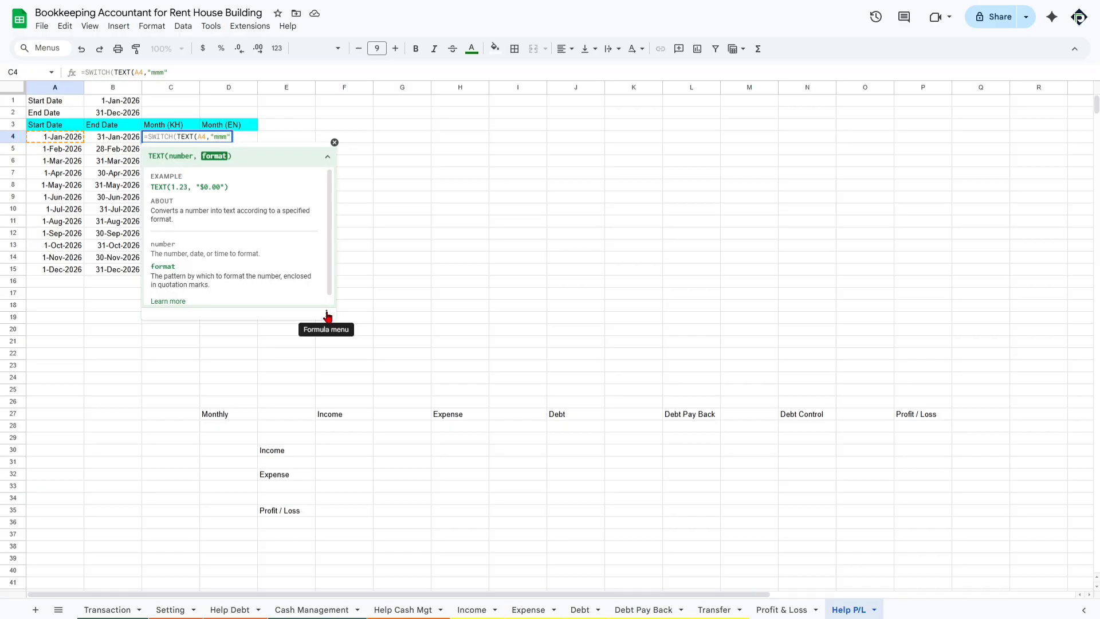
type("),")
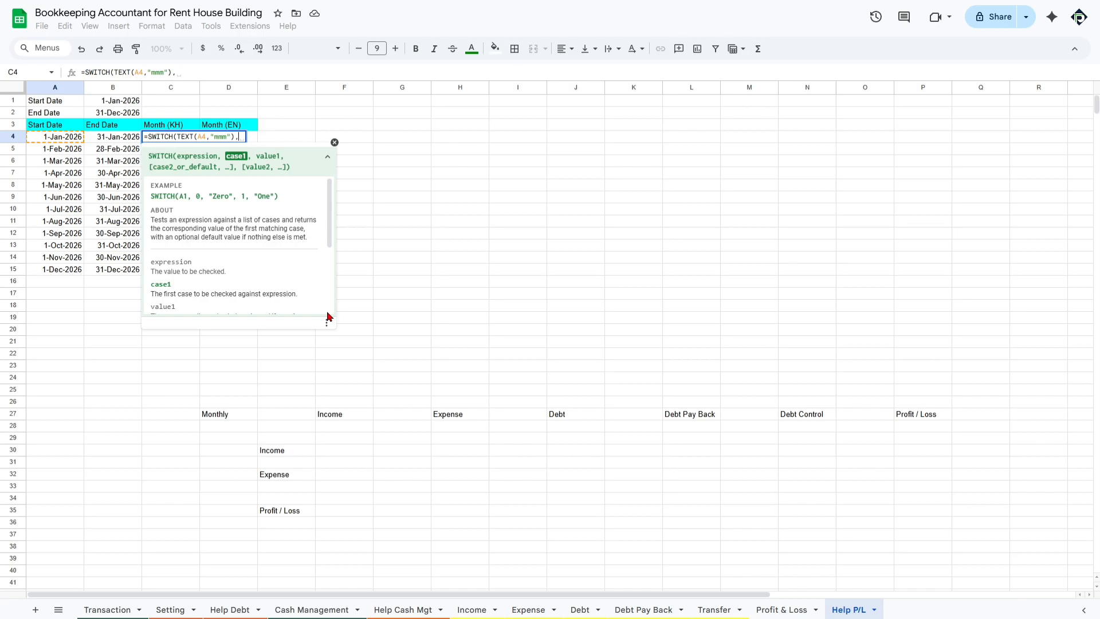
Add the case "January" with the Khmer value "មករា" on a new line of the C4 SWITCH formula
key("alt+Return")
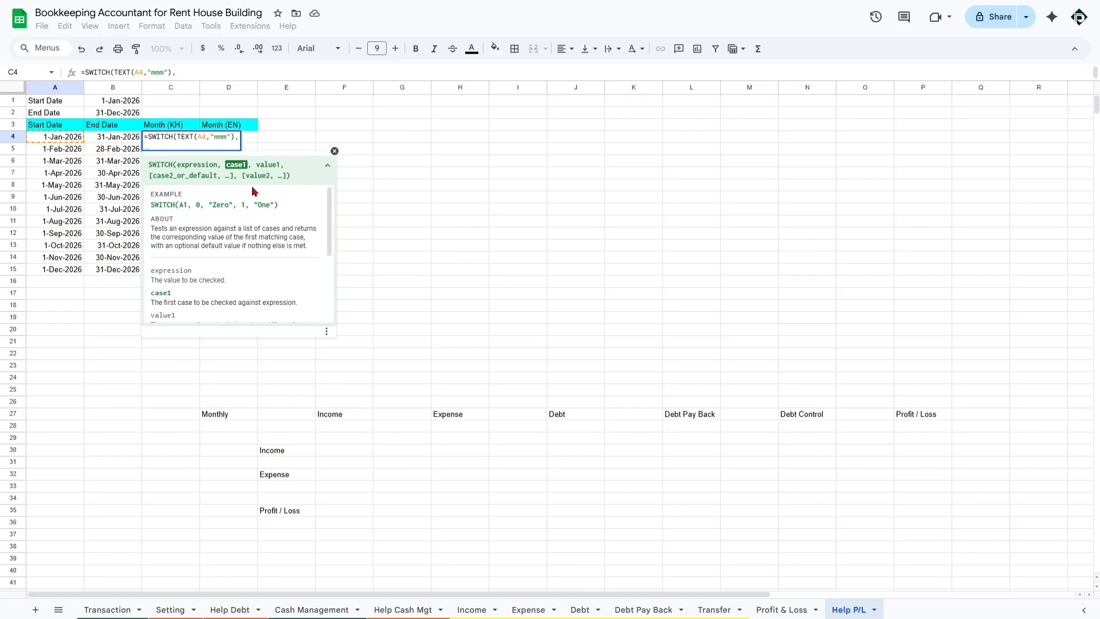
type("\"\"")
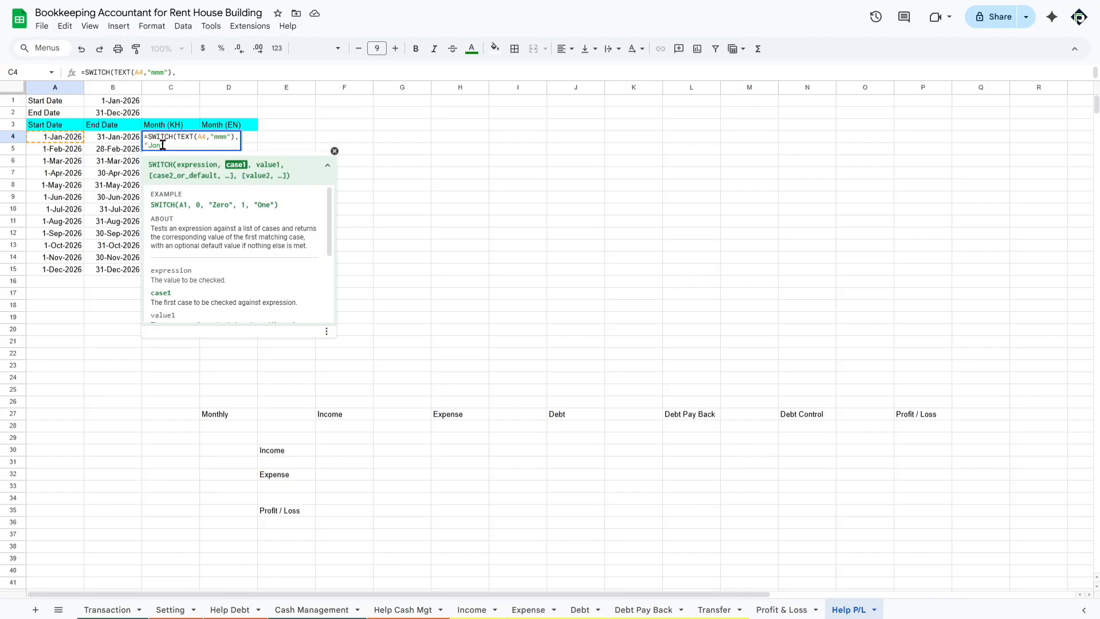
type("uary\",")
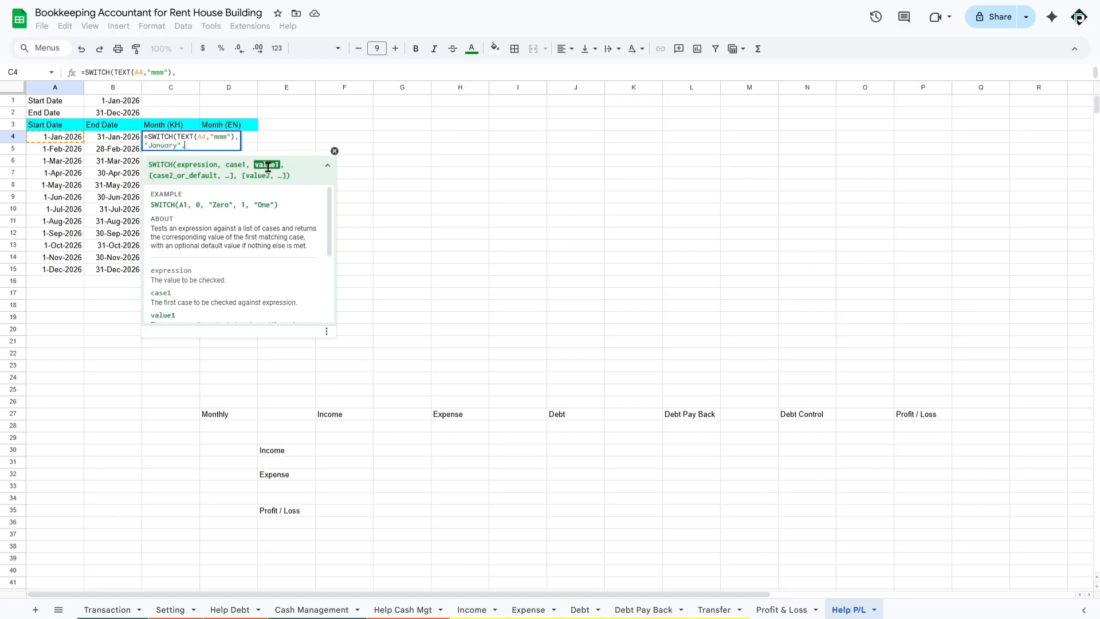
type("\"\"")
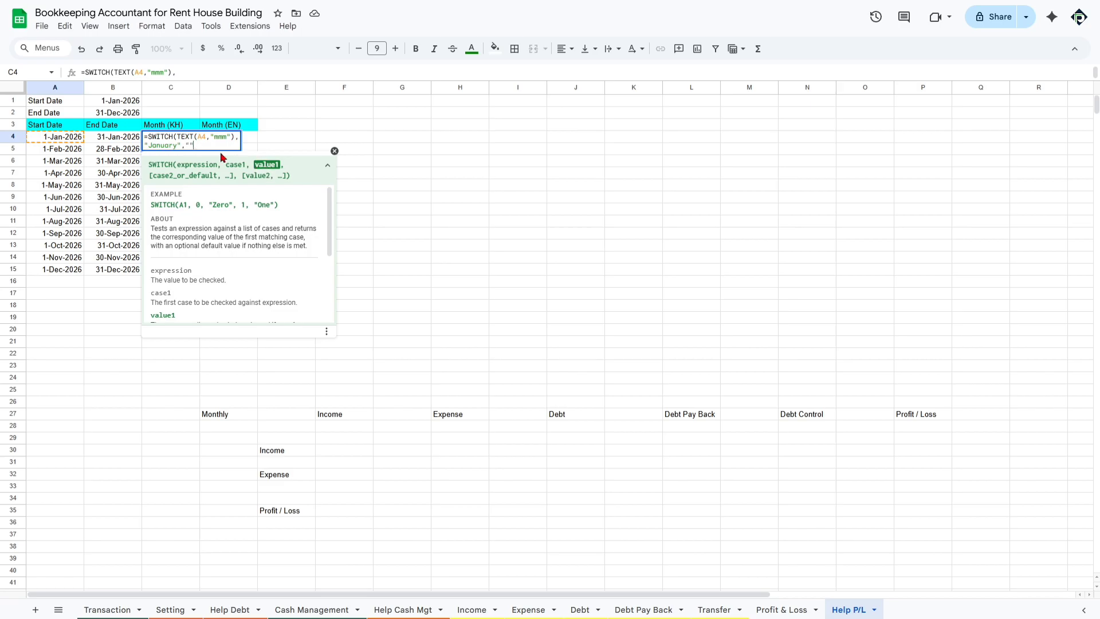
type("មករា")
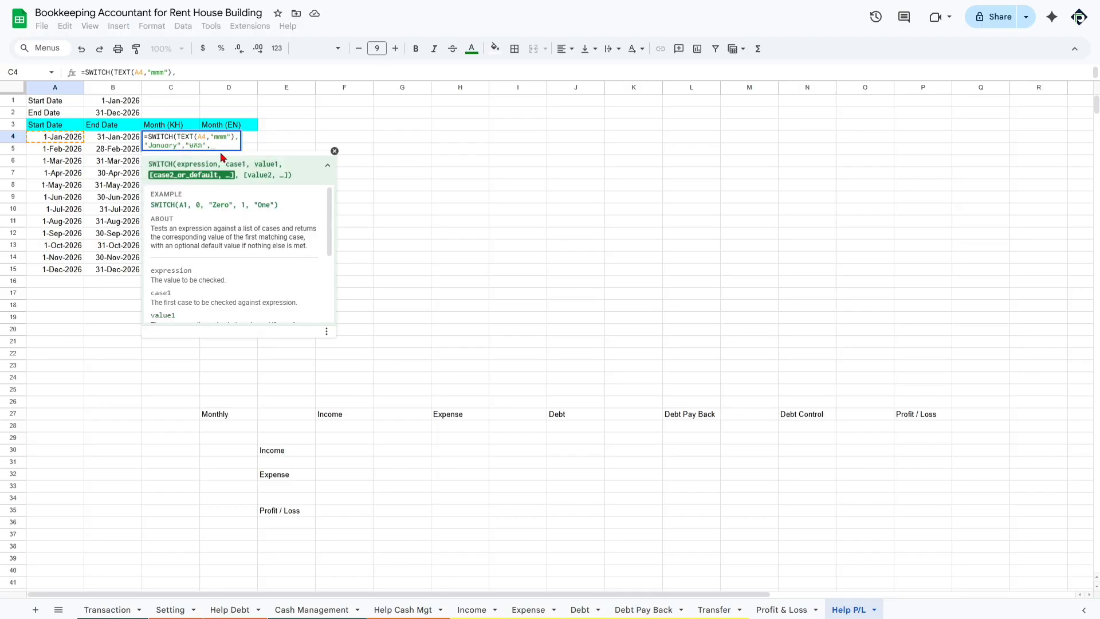
key("Return")
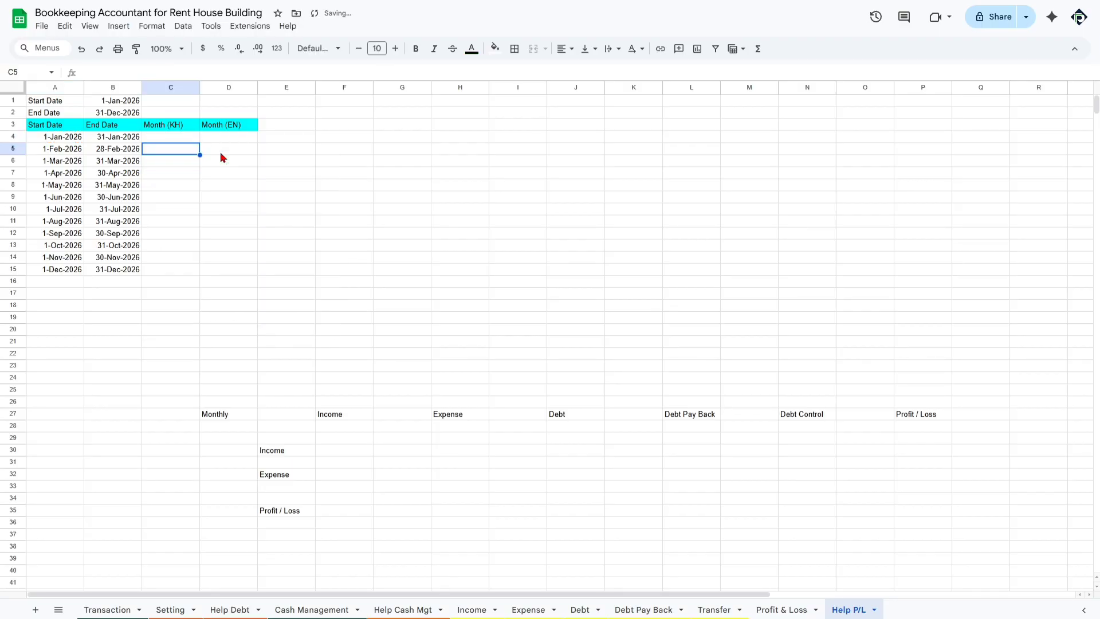
Reopen the C4 formula and add the case "February" on a new line, with empty quotes for its value
key("Down")
key("Up")
key("Up")
key("F2")
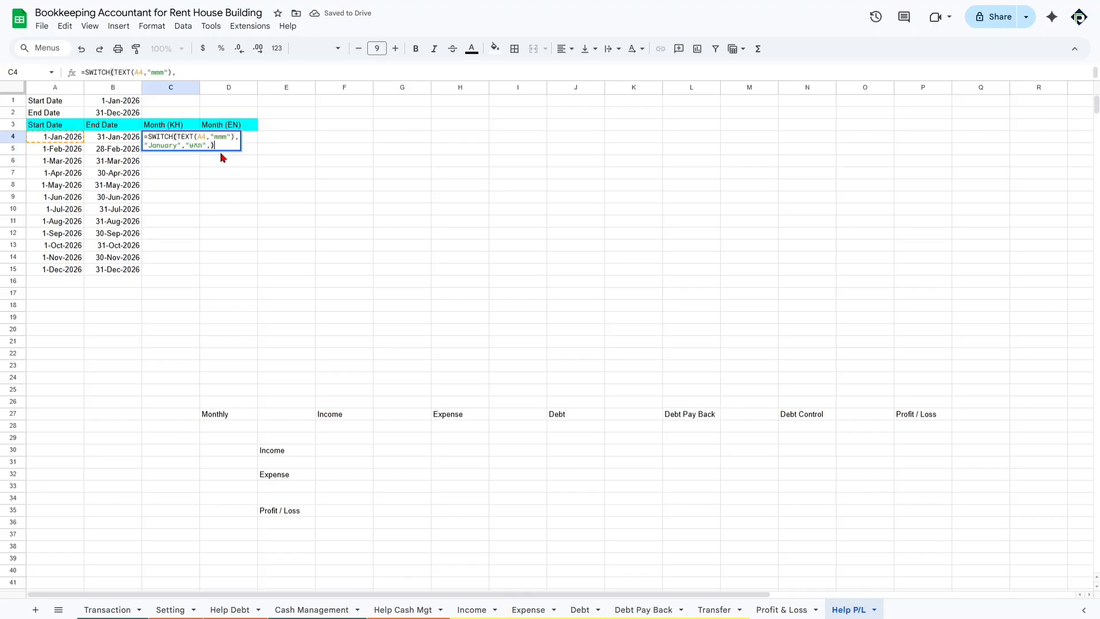
key("ctrl+Return")
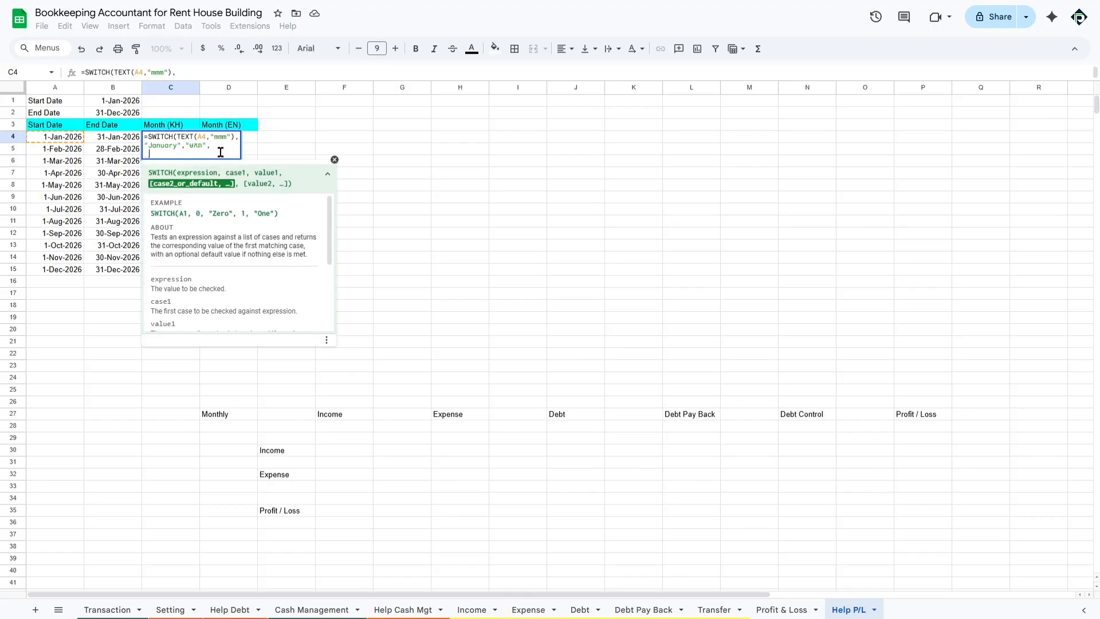
type("\", \"")
type("Feb")
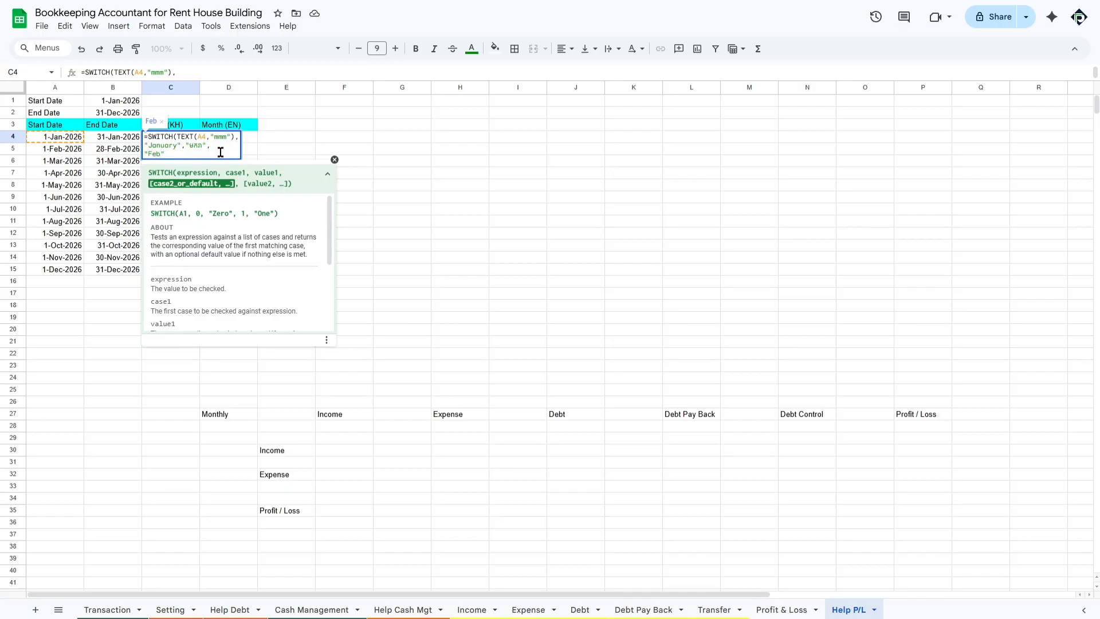
type("ruary")
key("Right")
type(",\"")
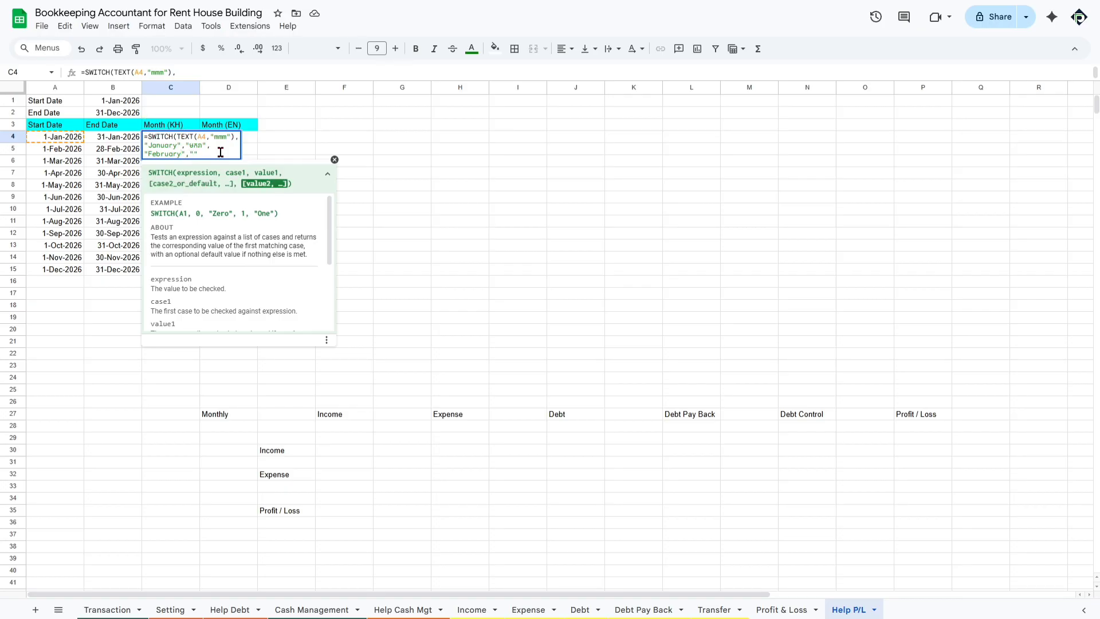
Enter "កុម្ភៈ" as the Khmer value for February in the C4 SWITCH formula, followed by a comma
type("មុម")
type("ៈ")
key("ctrl+plus")
key("ctrl+plus")
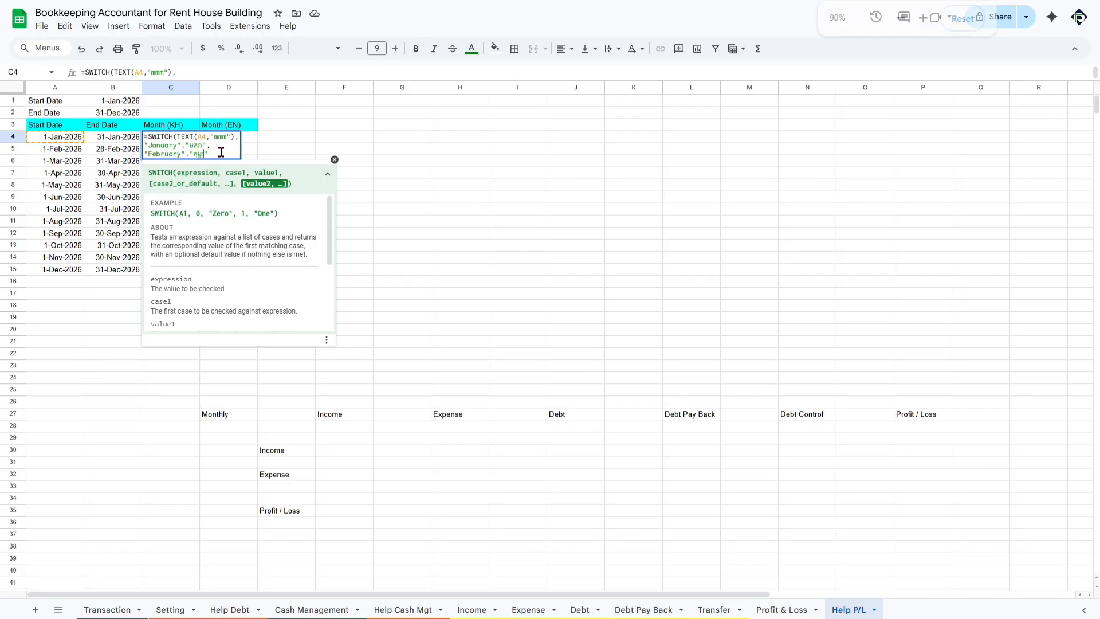
key("ctrl+plus")
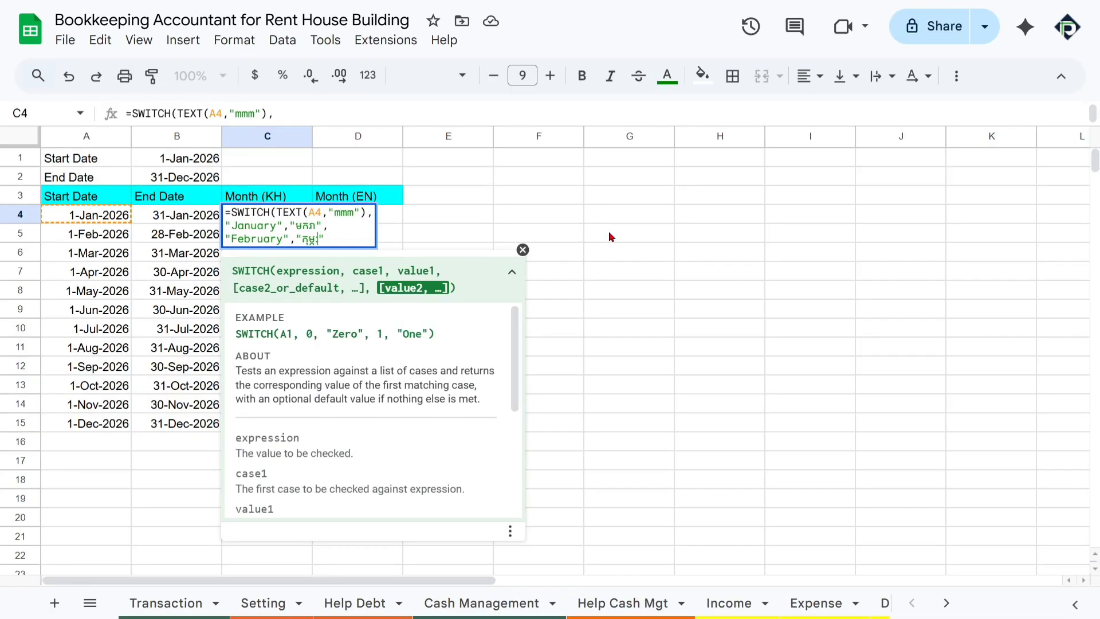
type("ៈ")
left_click(349, 237)
type("ុំ")
key("BackSpace")
key("BackSpace")
type(",")
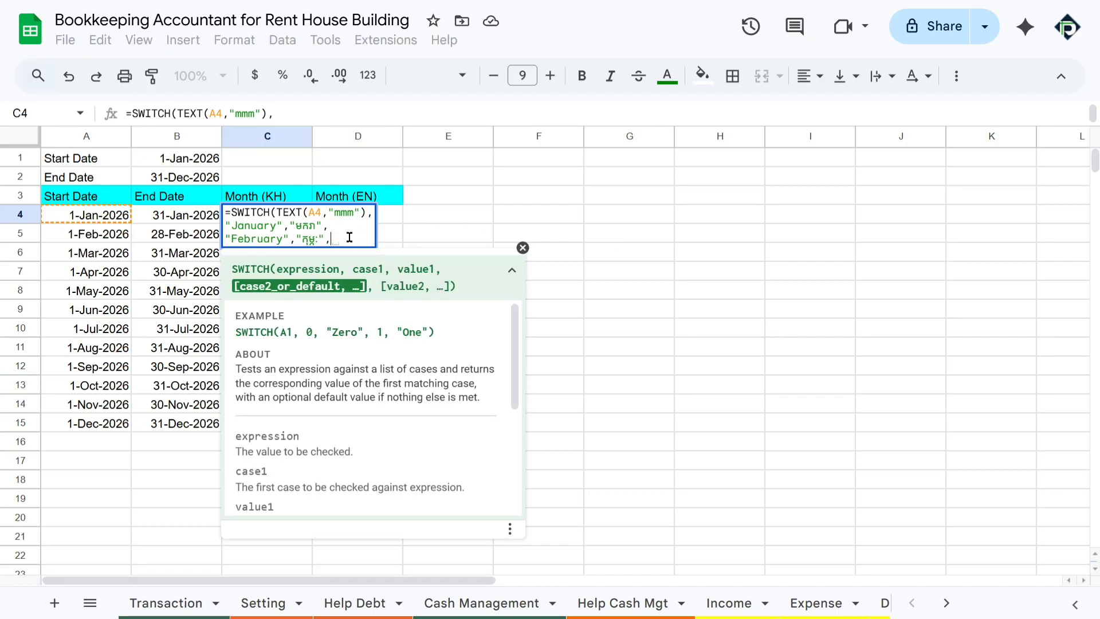
Add the case "March" with the Khmer value "មីនា" on a new line of the C4 SWITCH formula
key("alt+Return")
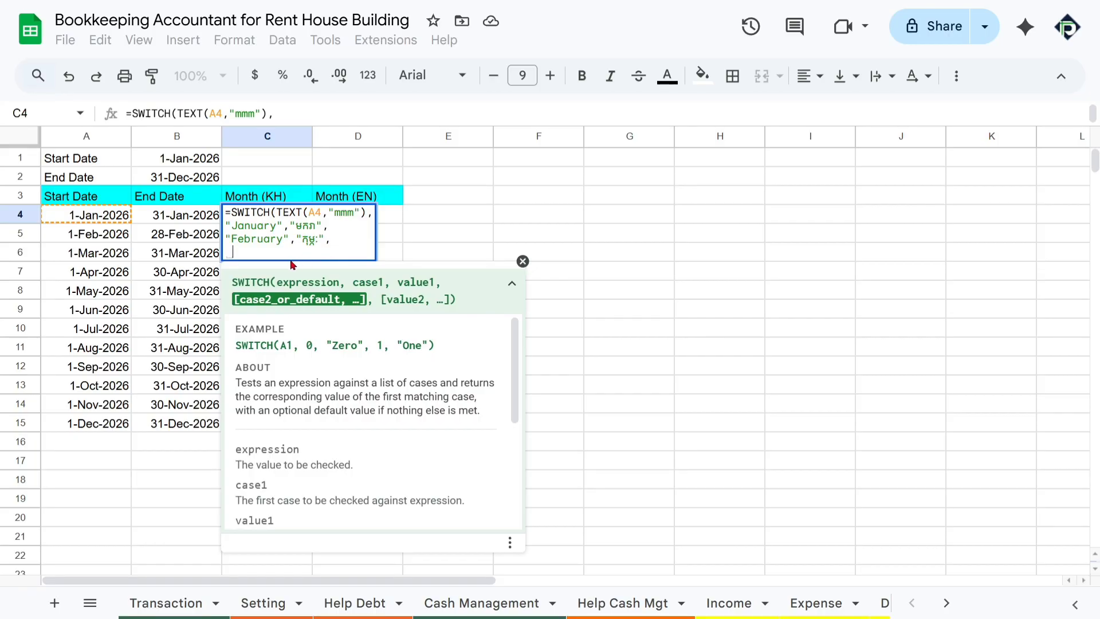
type("\"")
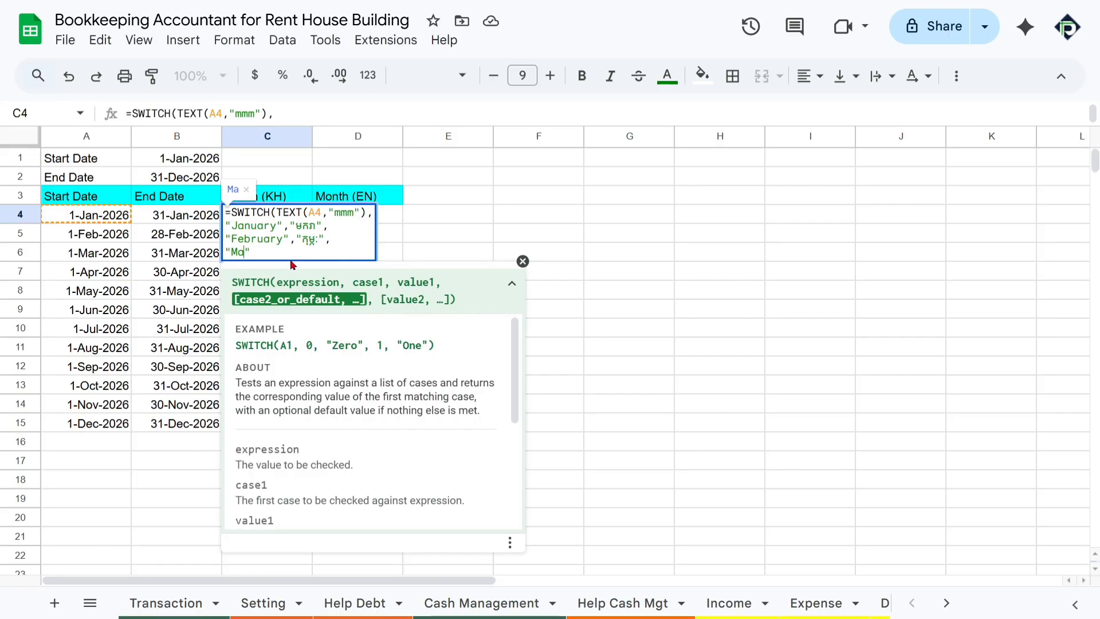
type("March\",\"")
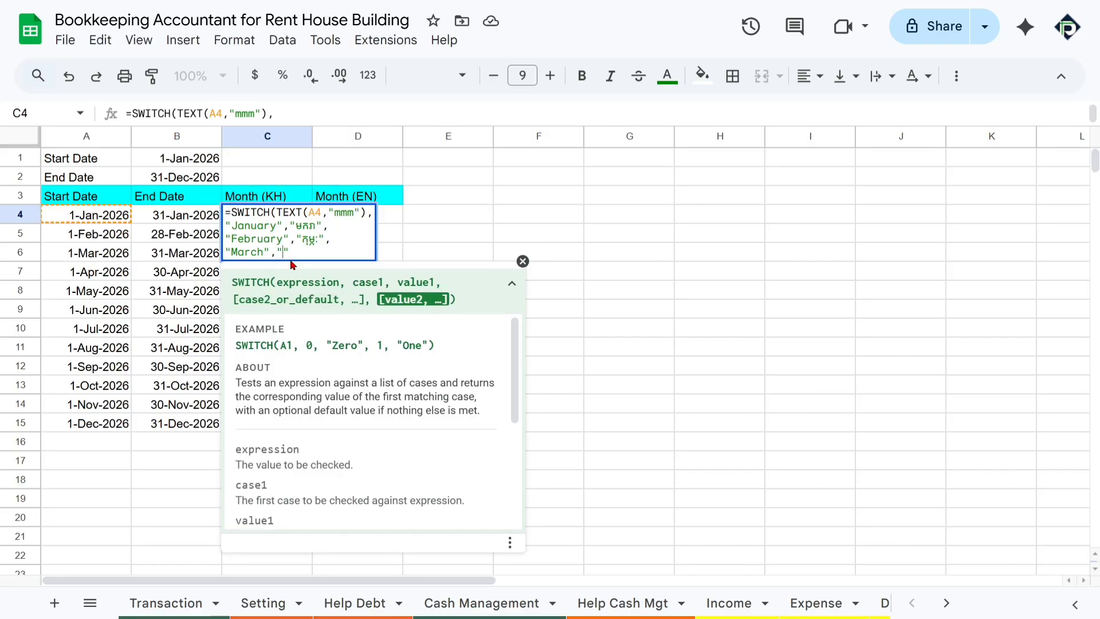
type("មីនា")
type("\"")
type(",")
Add the case "April" with the Khmer value "មេសា" on a new line of the C4 SWITCH formula
key("ctrl+Return")
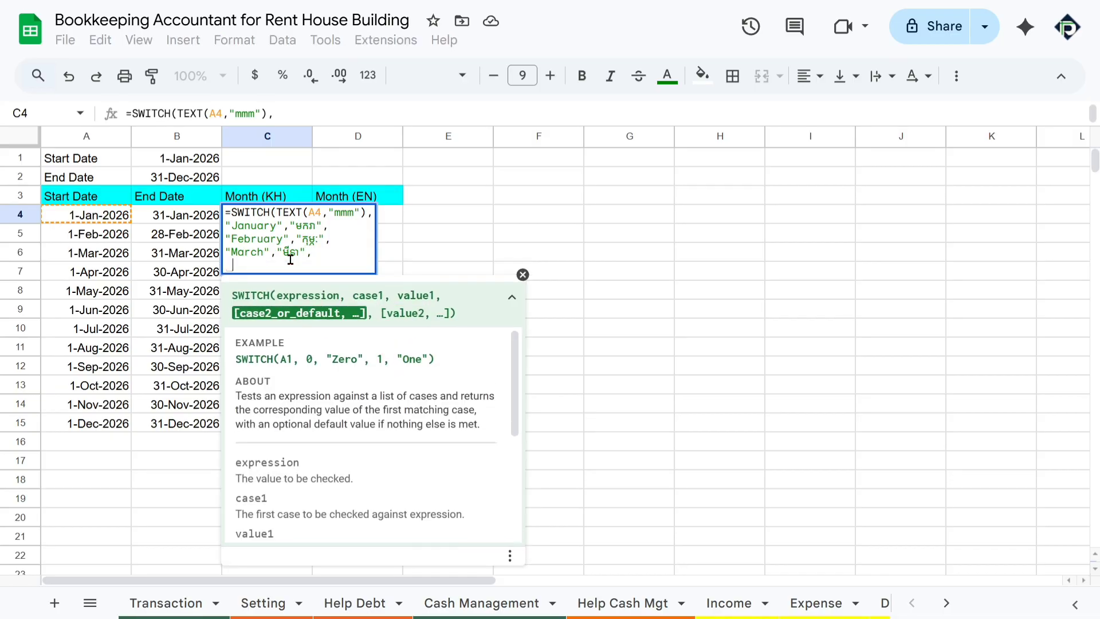
type("\"")
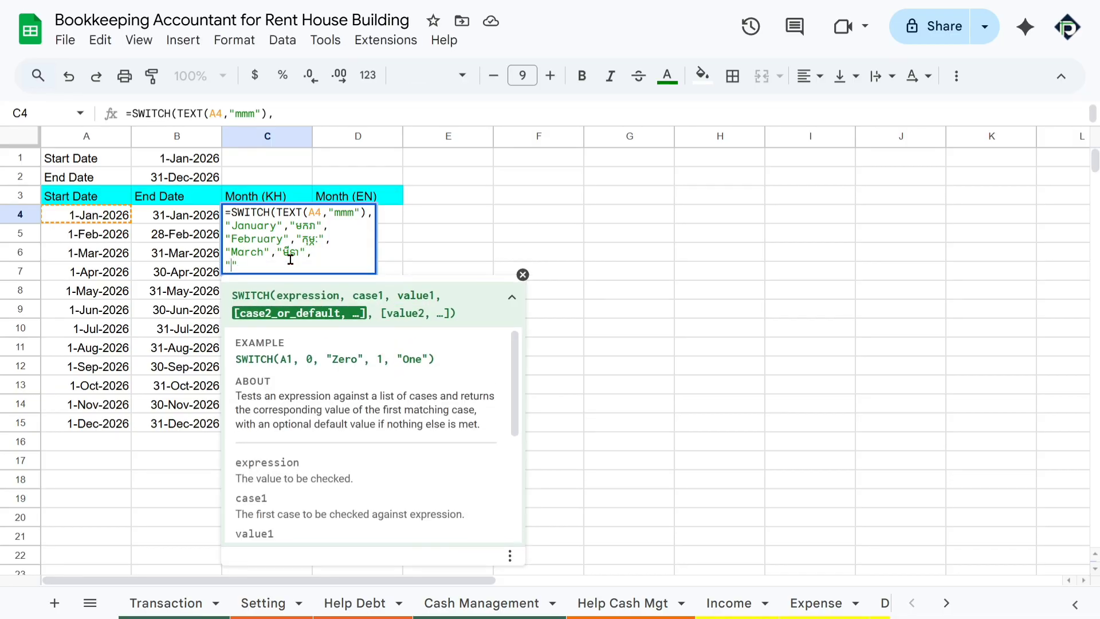
type("April")
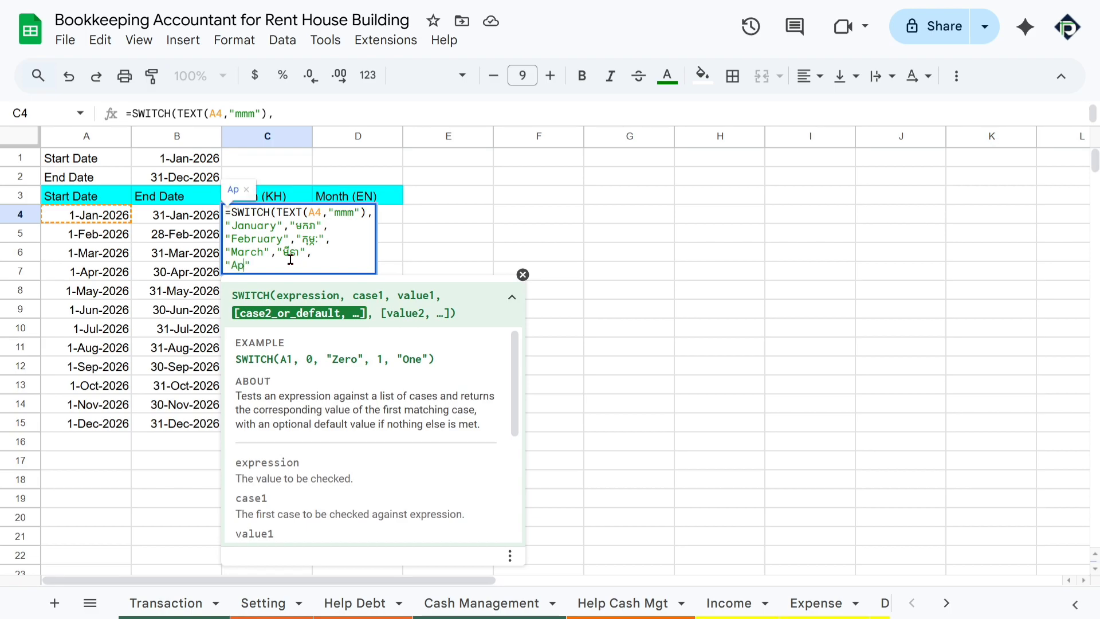
type("\",")
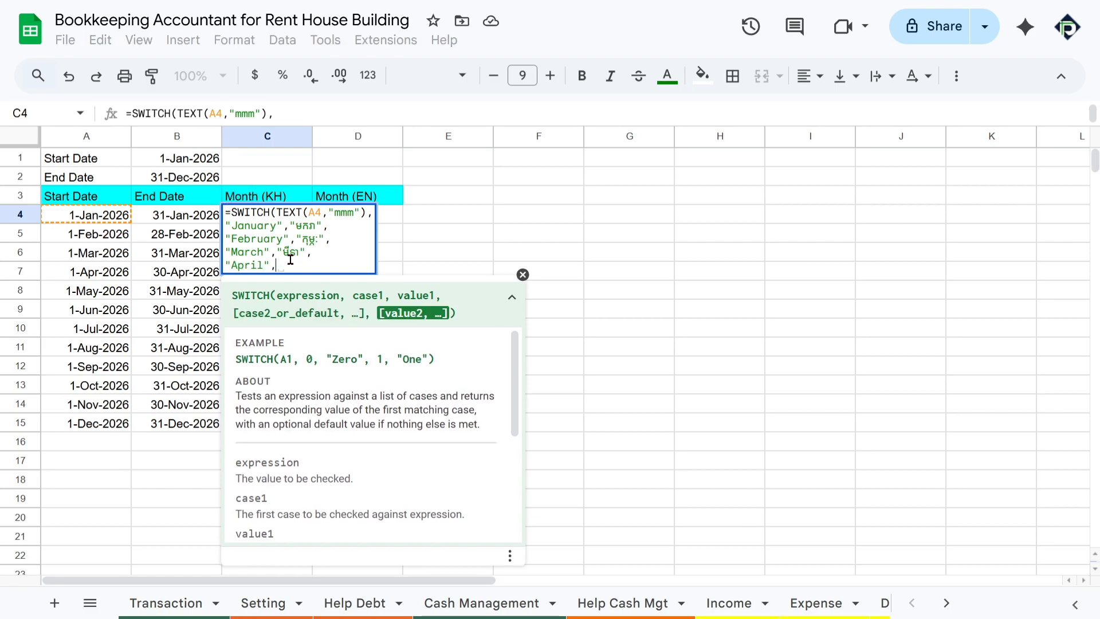
type("\"\"")
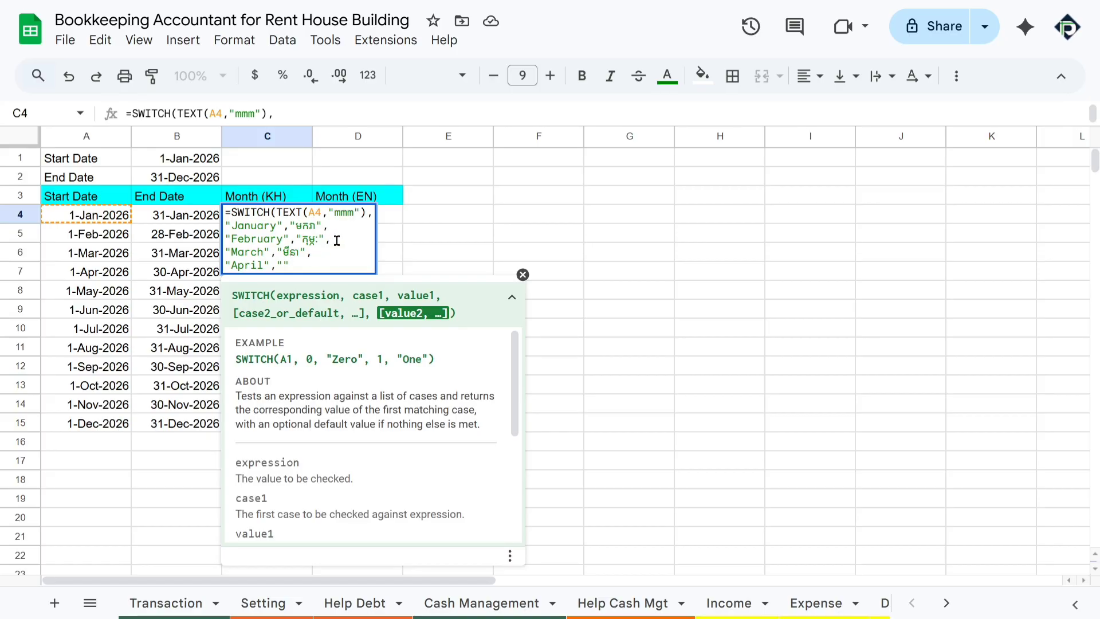
type("មេសា\",")
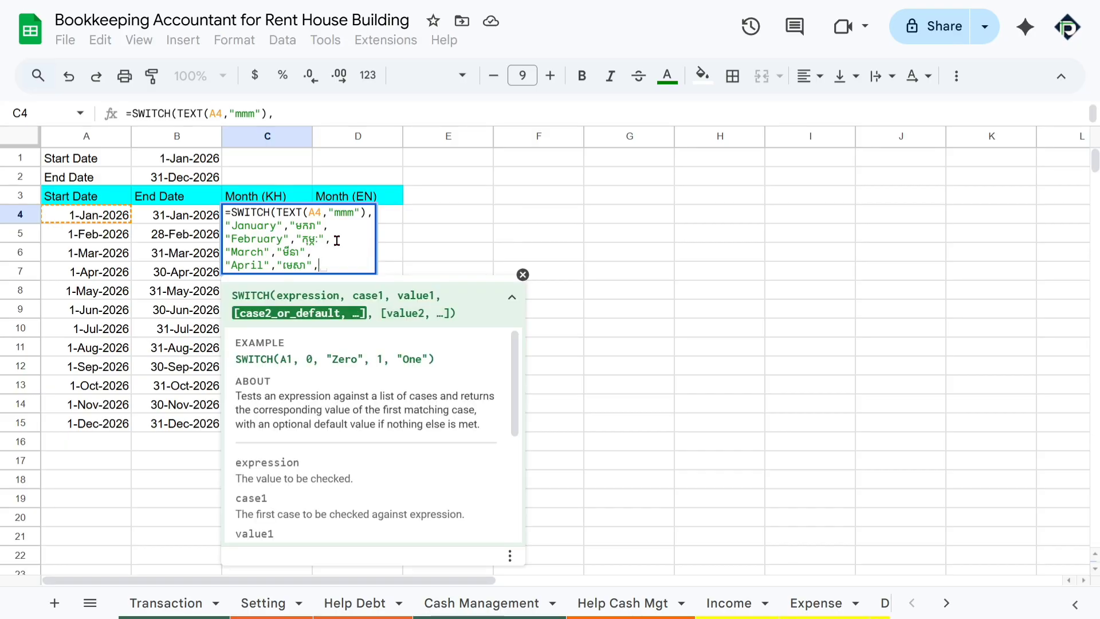
Add the case "May" with the Khmer value "ឧសភា" on a new line of the C4 SWITCH formula
key("ctrl+Return")
type("\"ស")
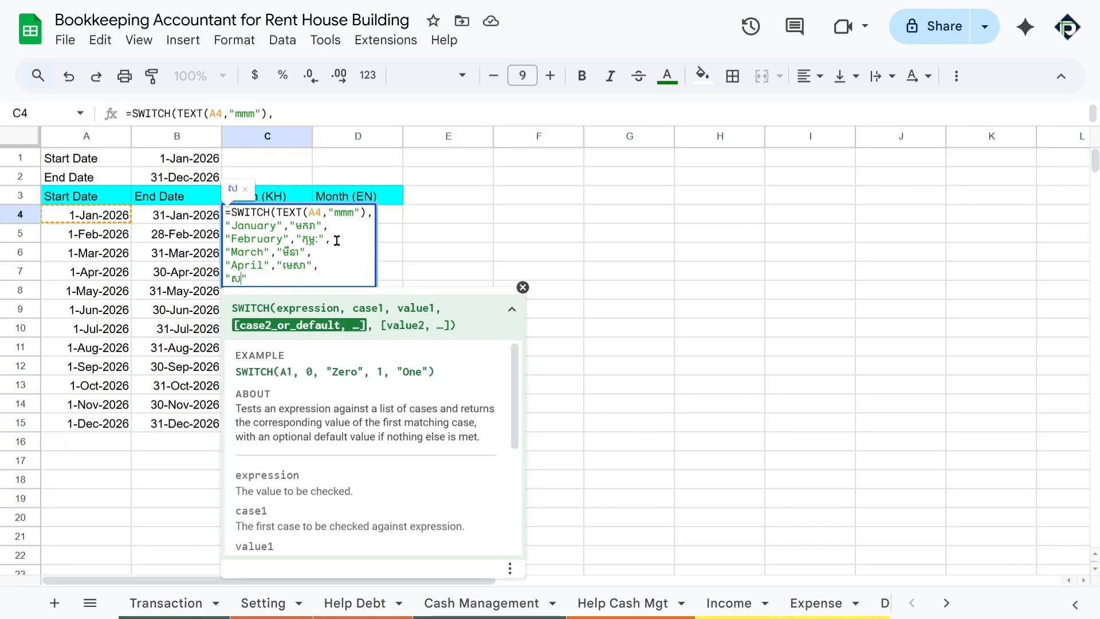
type("ំ")
key("BackSpace")
type("ំ")
key("BackSpace")
type("May")
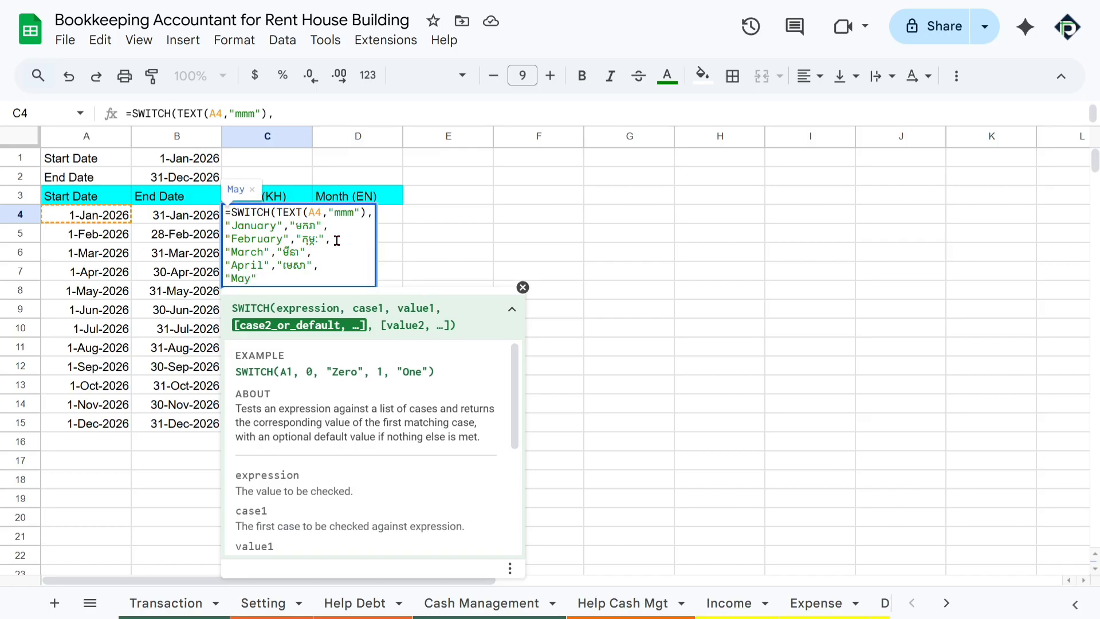
type("\",\"")
type("៉៉")
key("BackSpace")
key("BackSpace")
type("\"")
key("BackSpace")
type("ឧសភា\"")
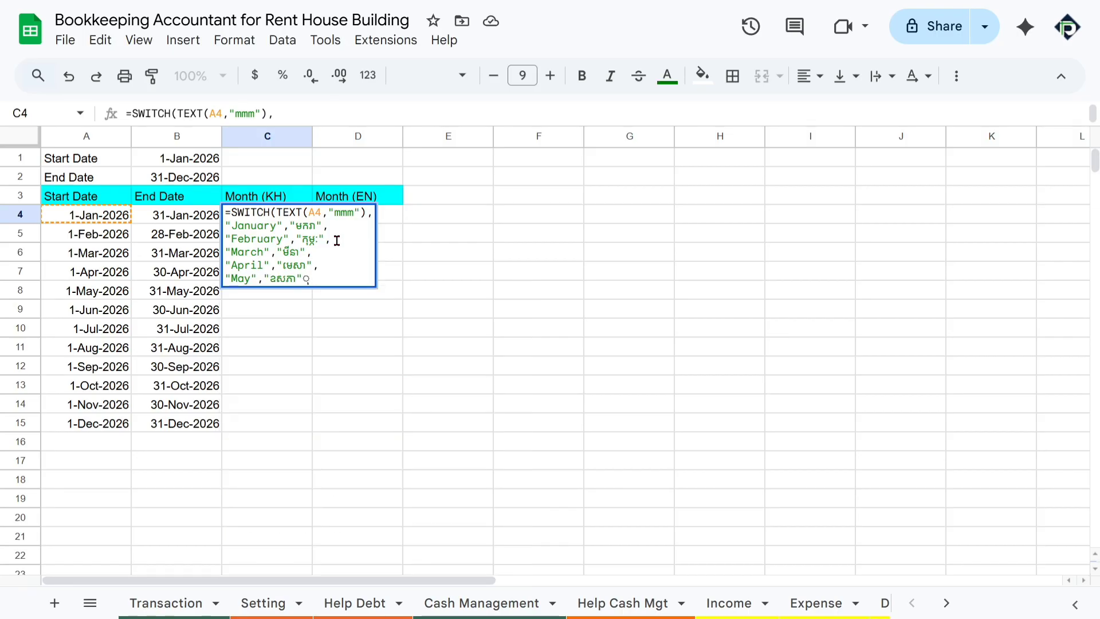
type(",")
Add the case "June" with the Khmer value "មិថុនា" on a new line of the C4 SWITCH formula
key("alt+Return")
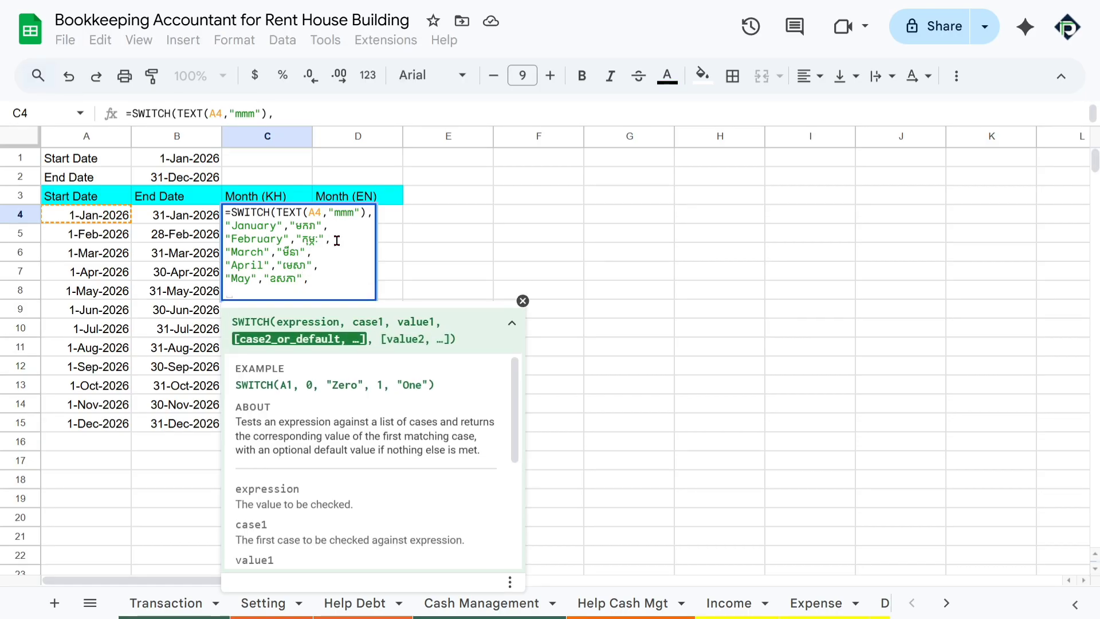
type("\"")
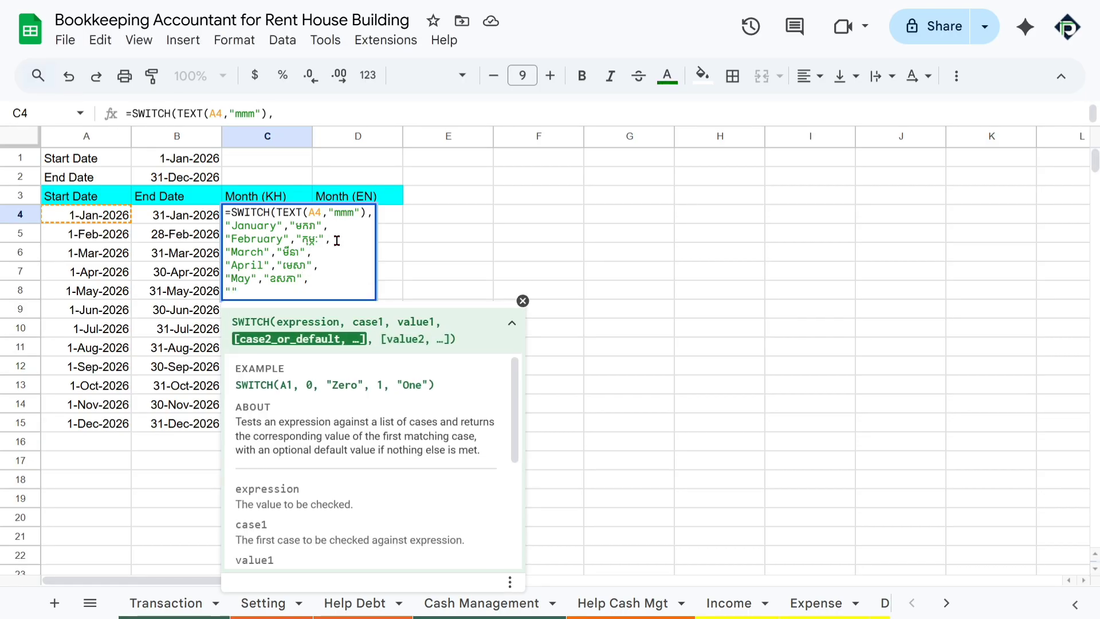
type("June\"")
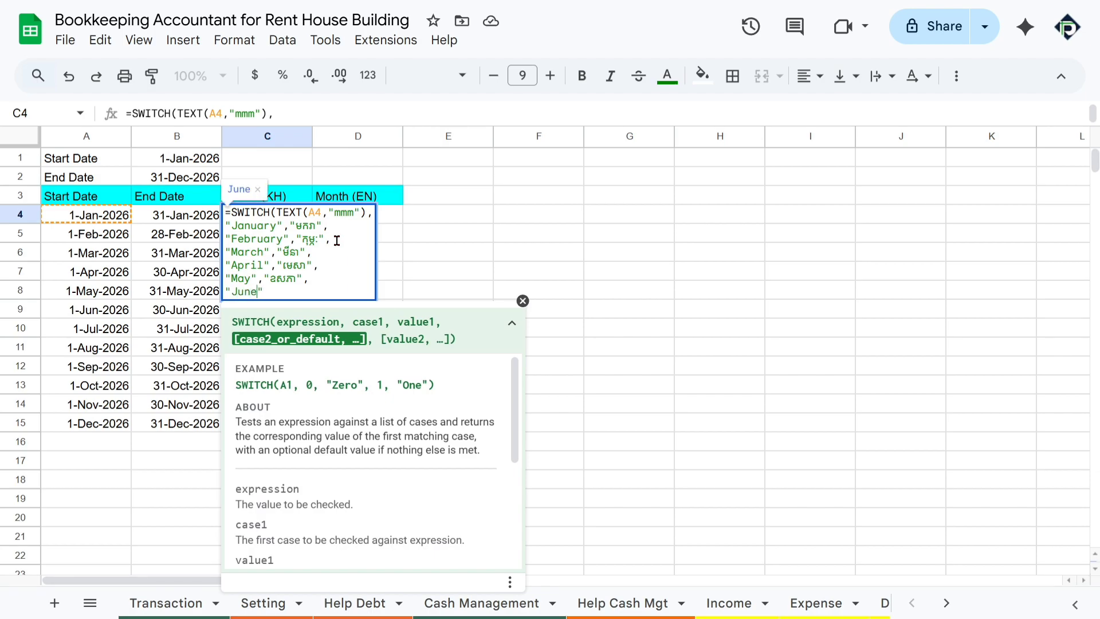
type(",\"")
key("Left")
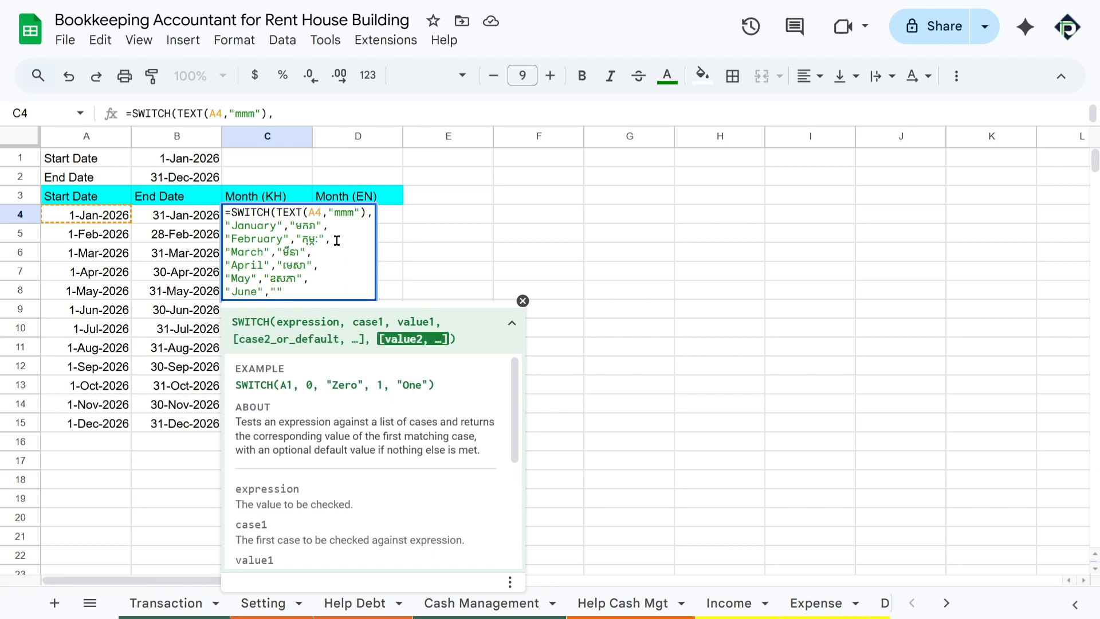
type("មិថុនា")
key("Right")
type("ុំ")
key("alt+Return")
key("BackSpace")
key("BackSpace")
key("BackSpace")
type(",")
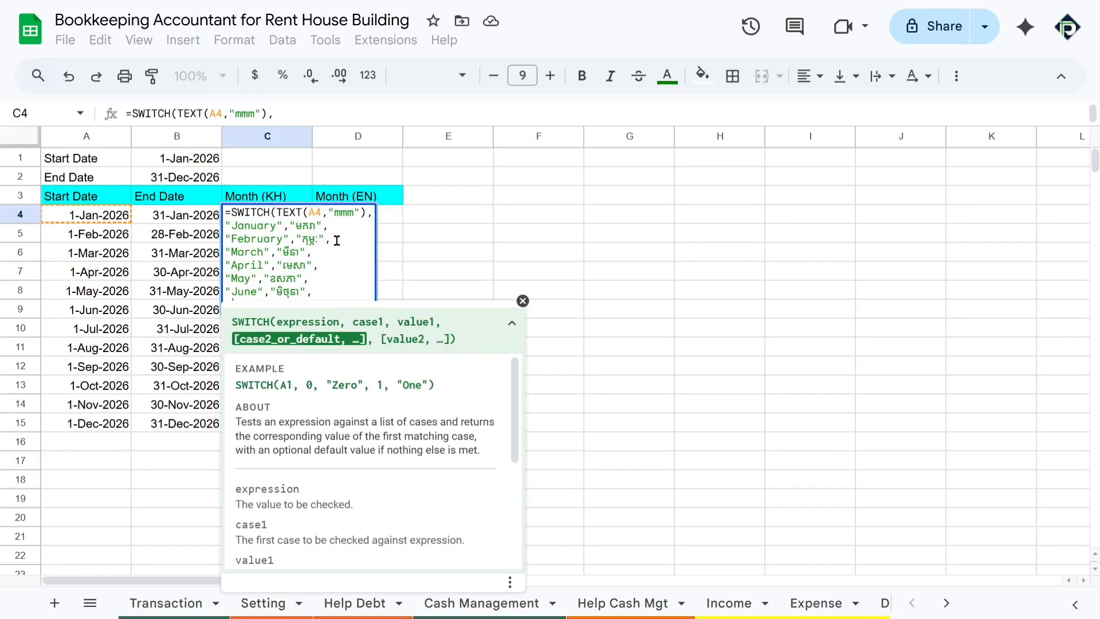
Add the case "July" with the Khmer value "កក្កដា" on a new line of the C4 SWITCH formula
key("alt+Return")
key("BackSpace")
type("\"")
type("ញុល")
key("BackSpace")
key("BackSpace")
key("BackSpace")
type("Jul")
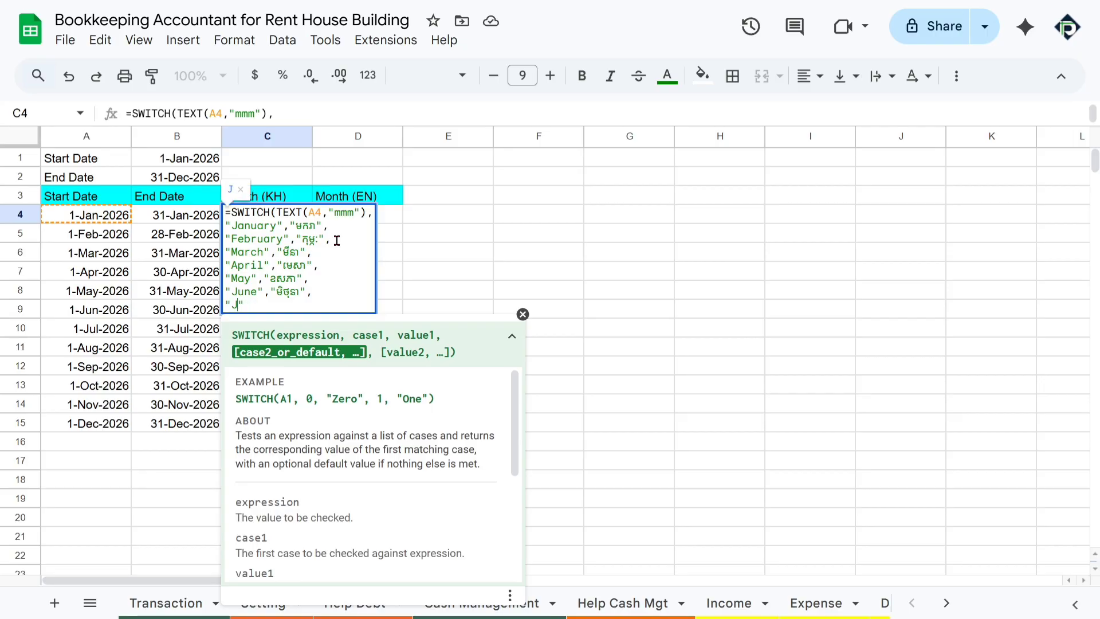
type("y\",")
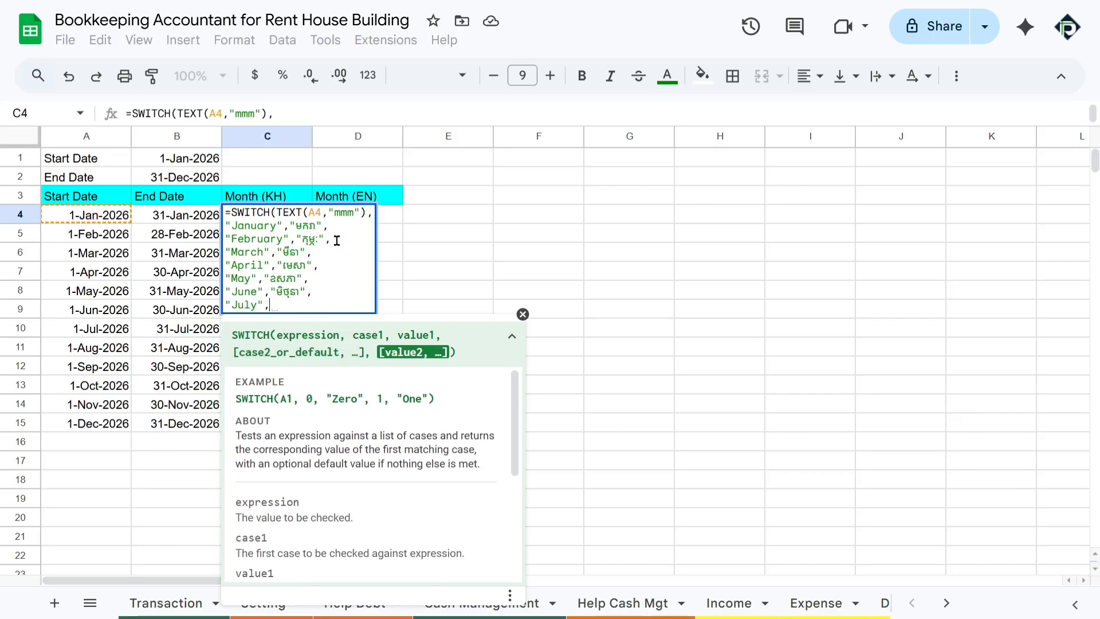
type("\"កក្កដា\"")
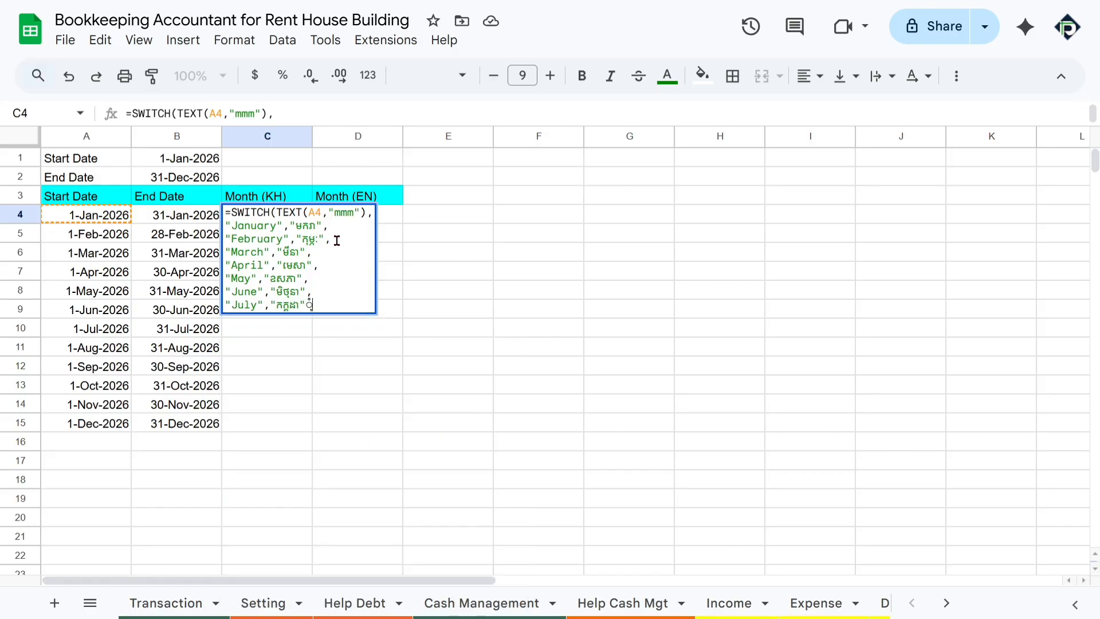
type(",")
Add the case "August" with the Khmer value "សីហា" on a new line of the C4 SWITCH formula
key("alt+Return")
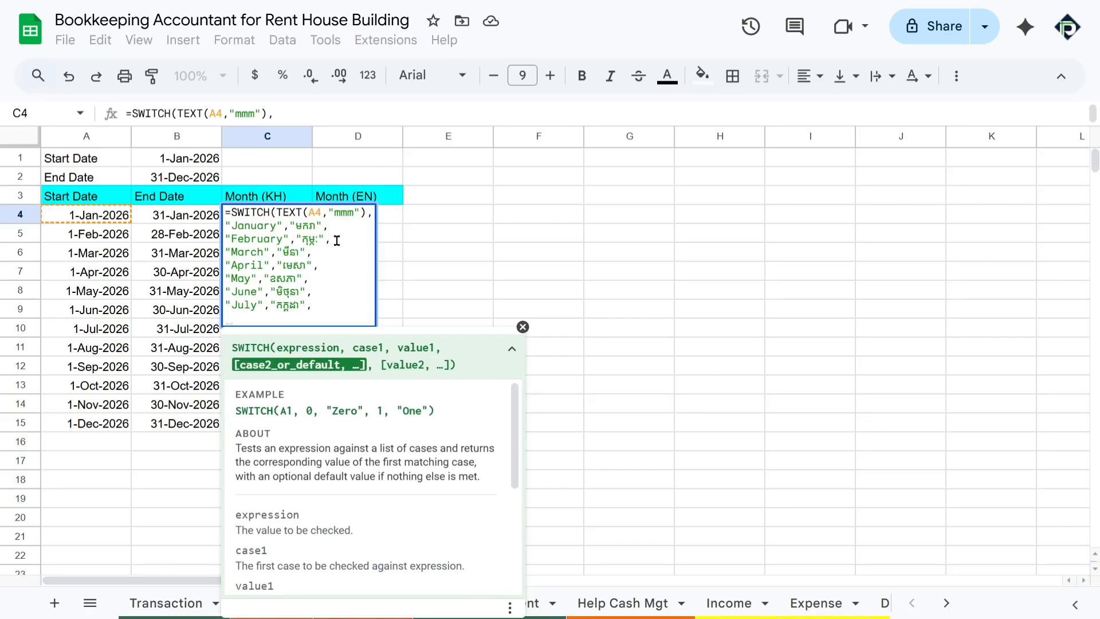
type("\"ាំុង")
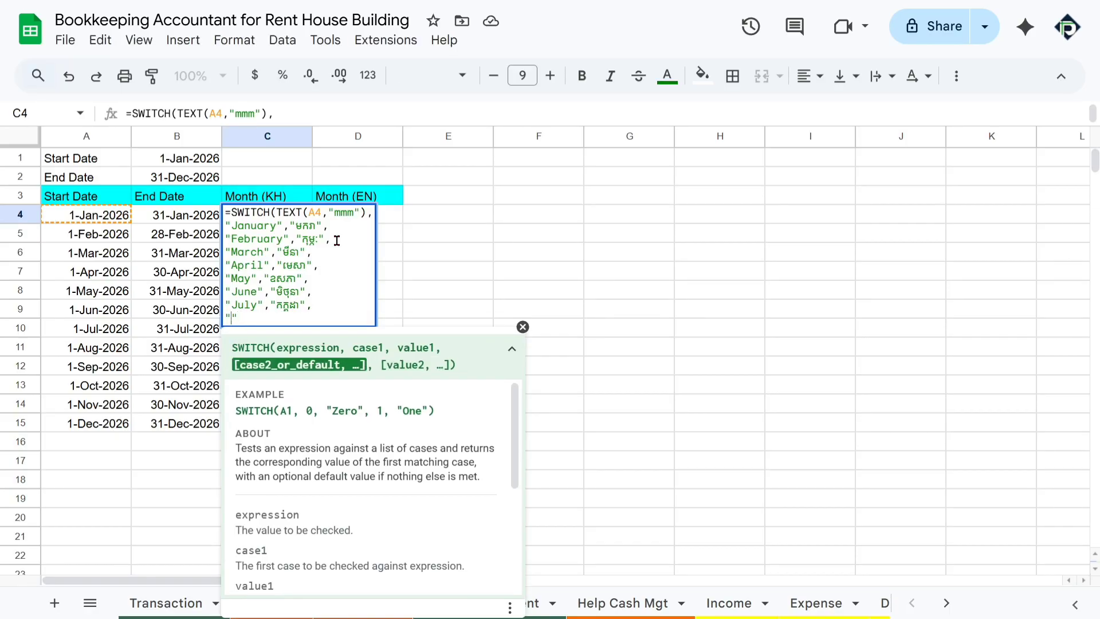
key("BackSpace")
key("BackSpace")
key("BackSpace")
key("BackSpace")
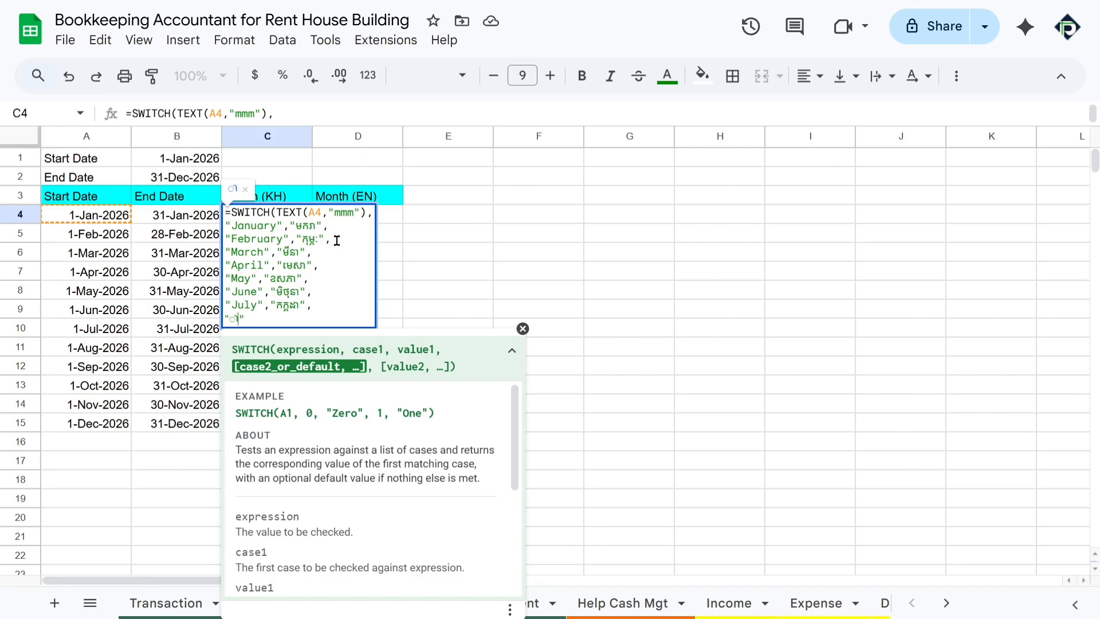
type("August")
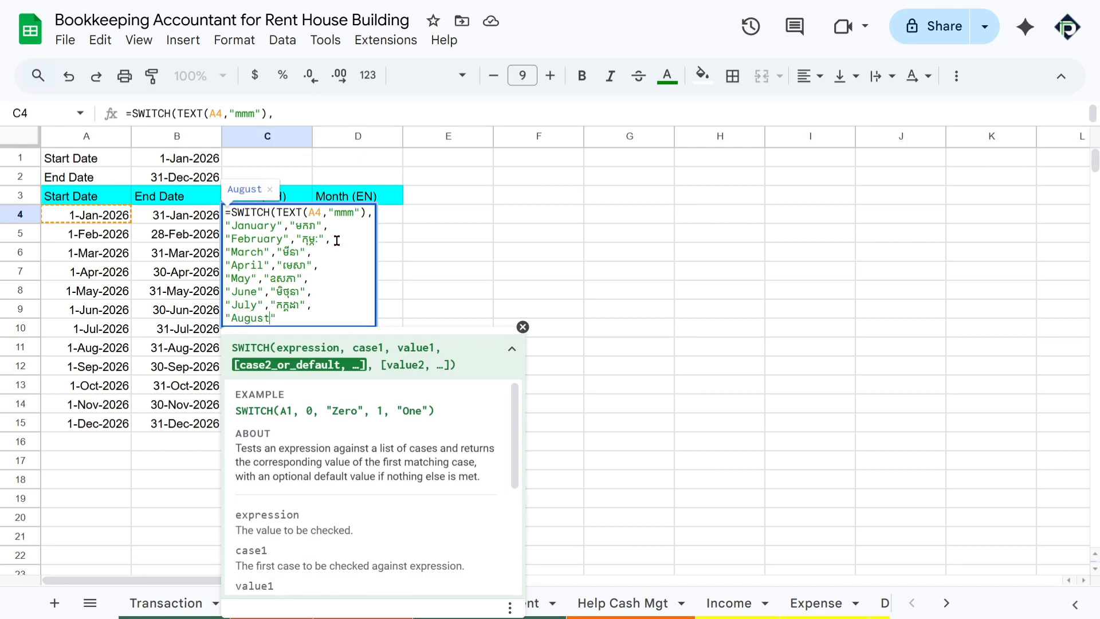
type(", \"")
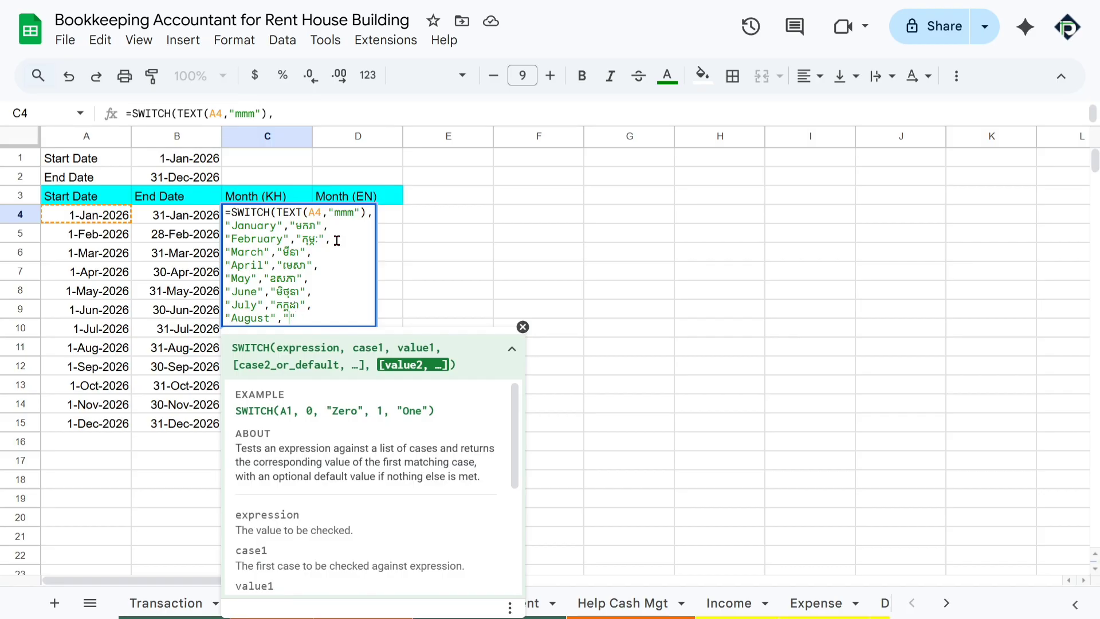
type("ហា\",")
Add the case "September" with the Khmer value "កញ្ញា" on a new line of the C4 formula, hiding the function help
key("ctrl+Return")
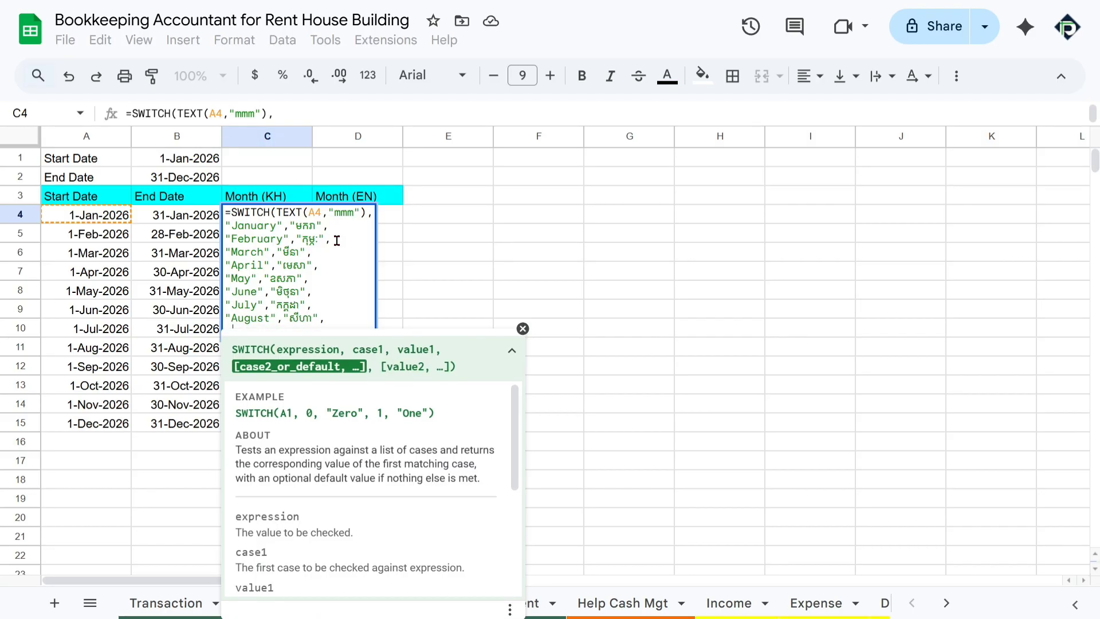
type("\"")
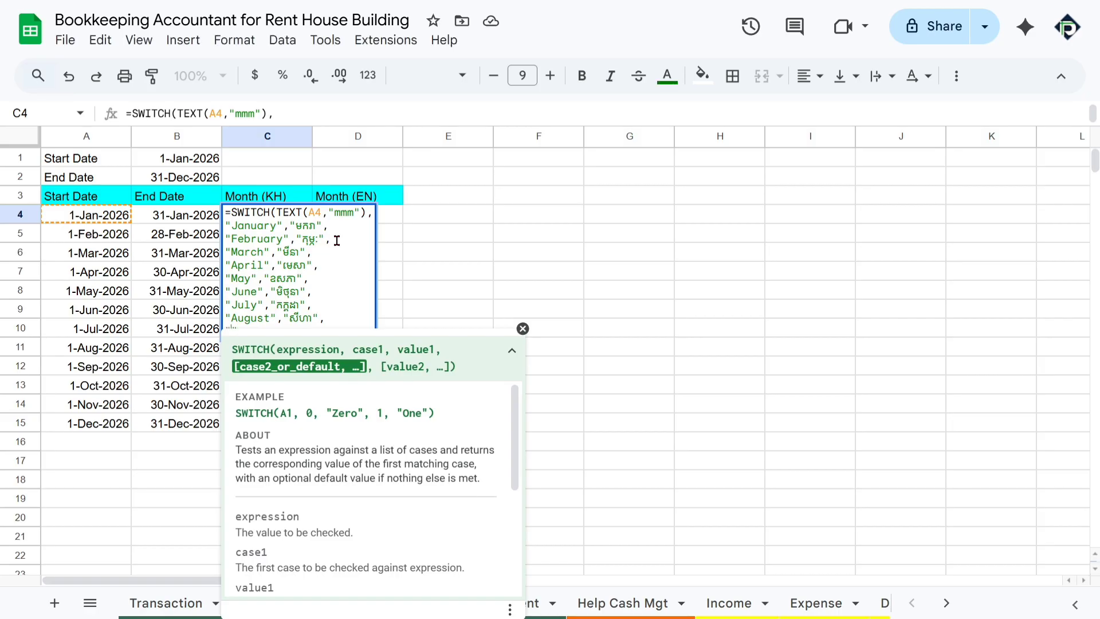
left_click(522, 329)
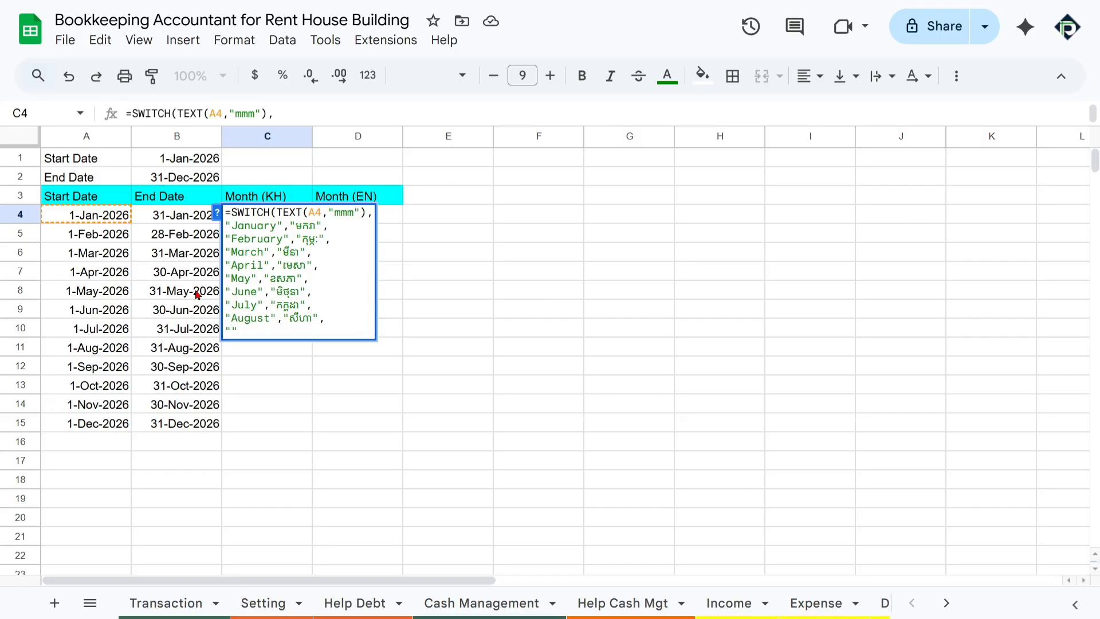
type("September\"")
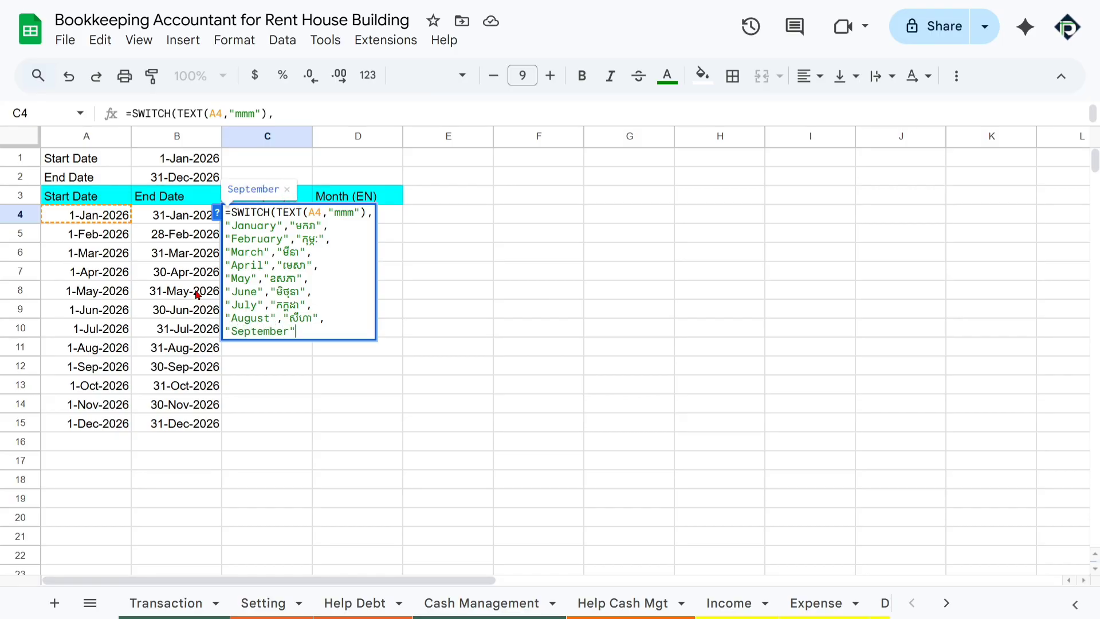
type(",")
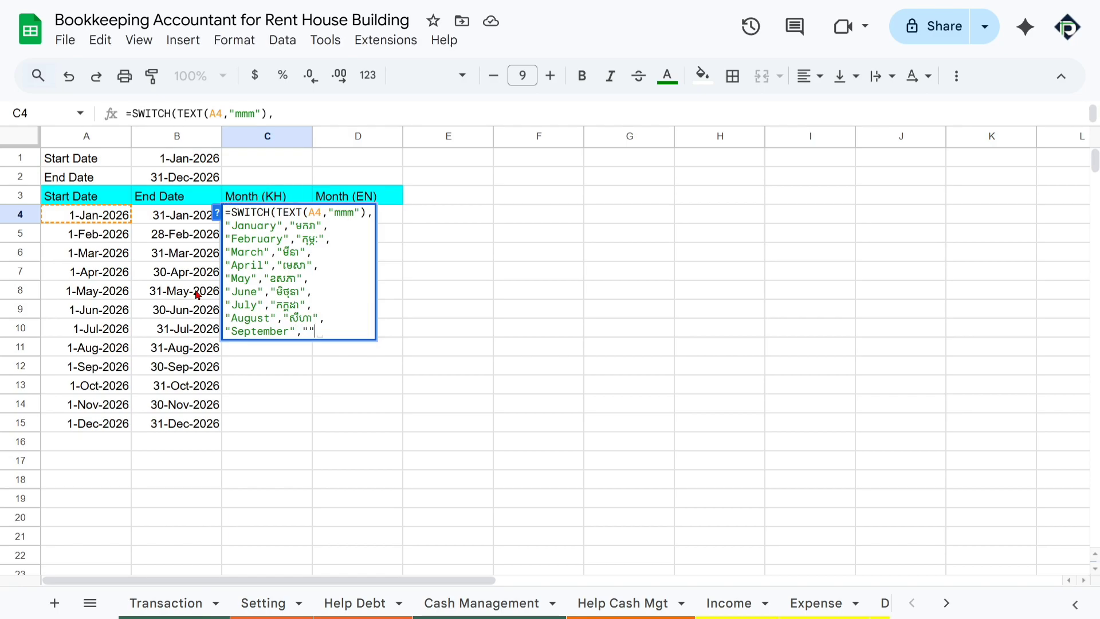
type("\"កញ")
type("្ញា")
type("\",")
Add the case "October" with the Khmer value "តុលា" on a new line of the C4 SWITCH formula
key("alt+Return")
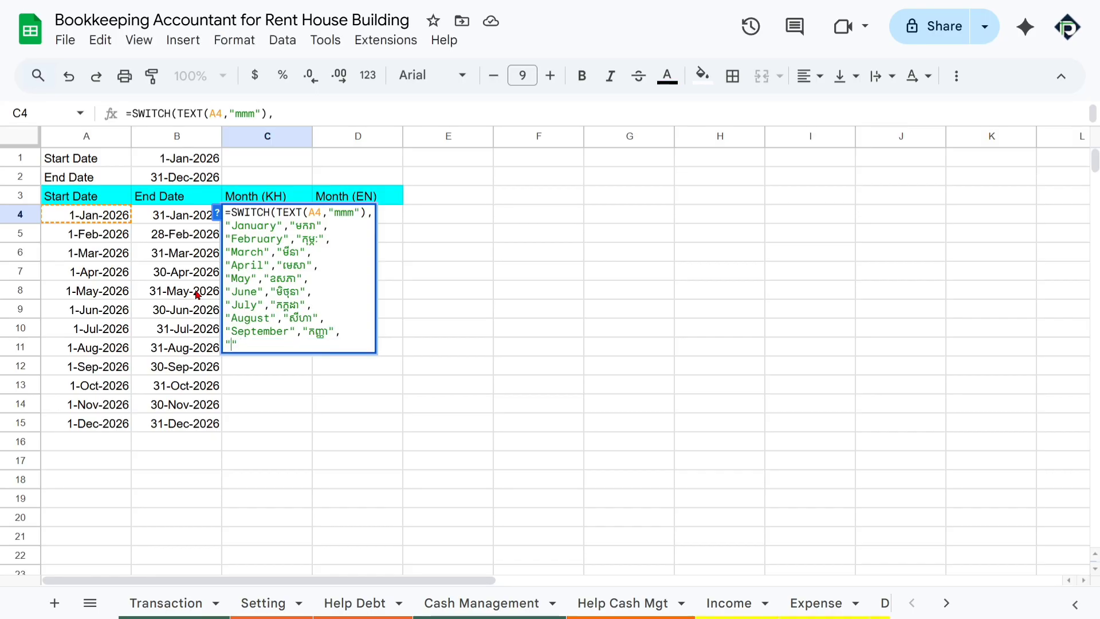
type("\"")
type("Octo")
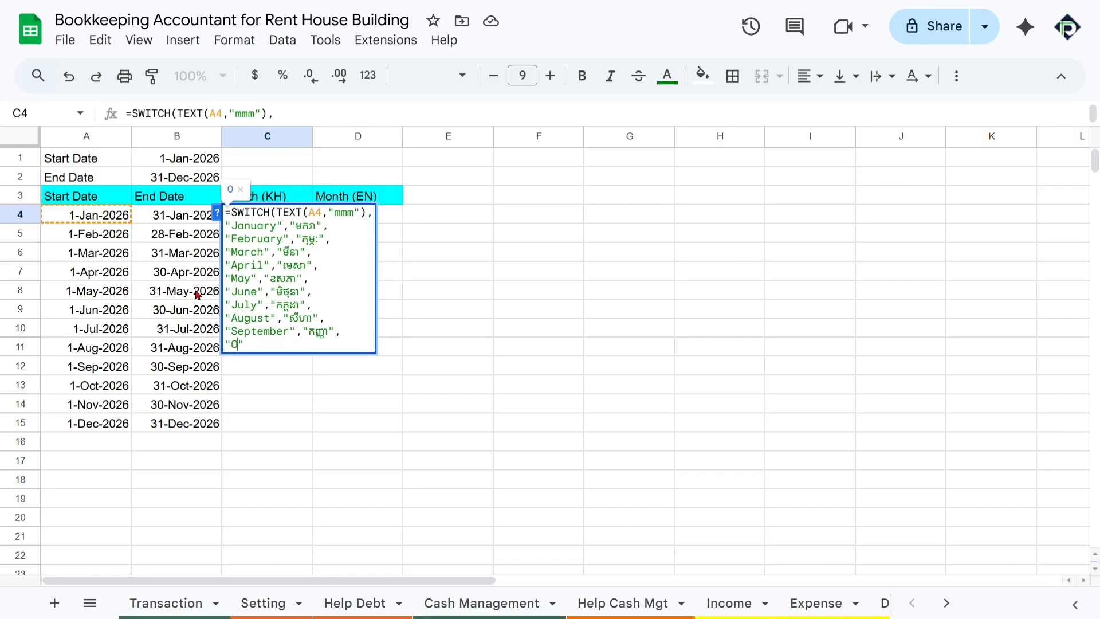
type("ber\"")
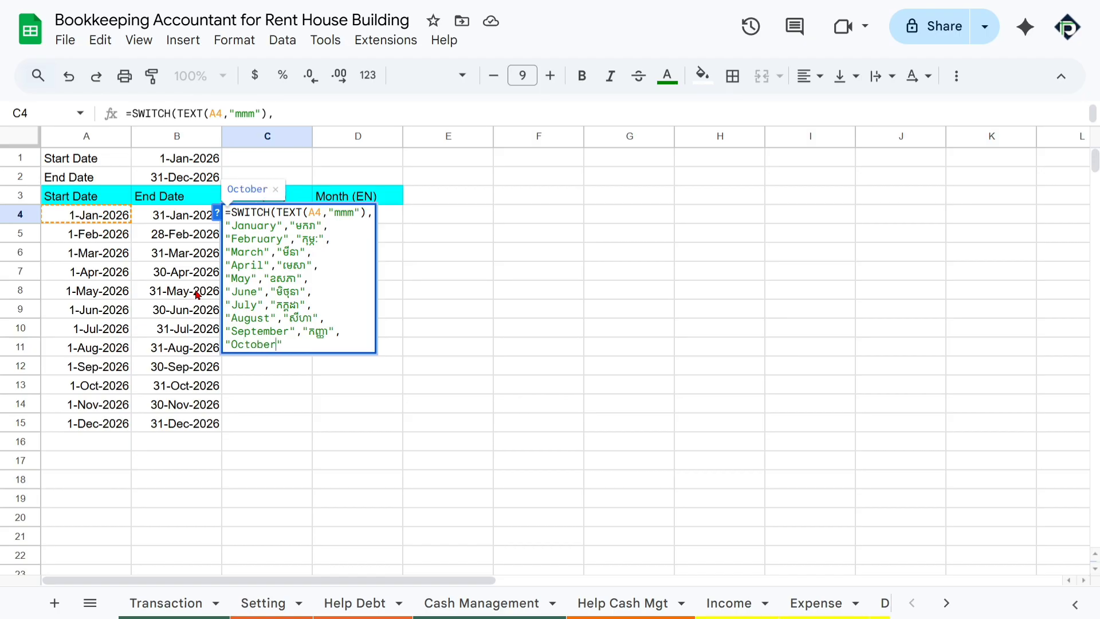
type(",")
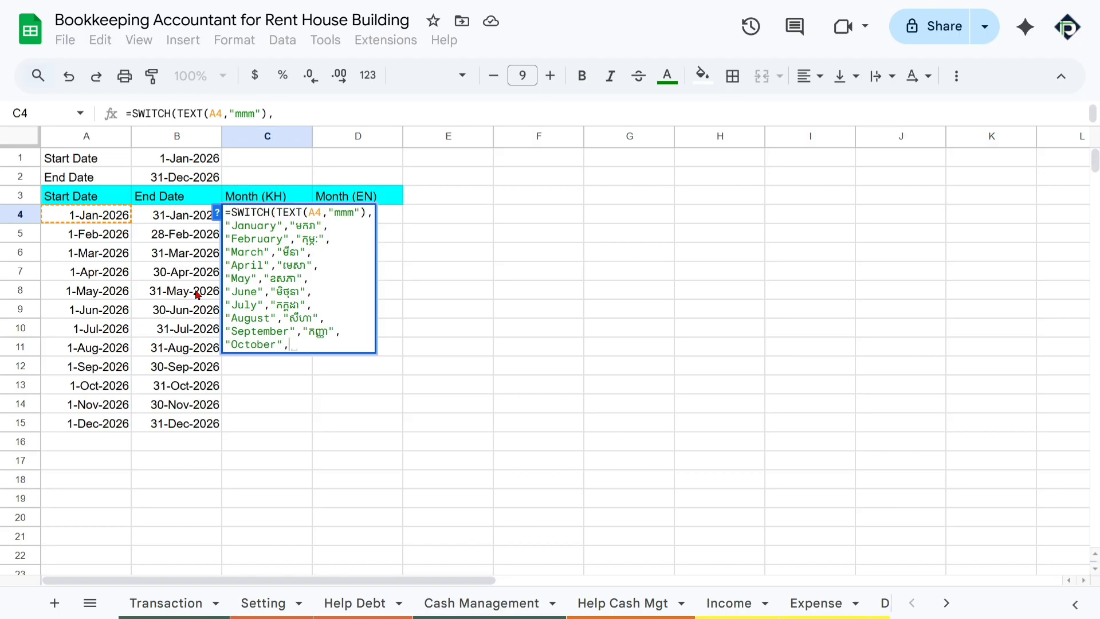
type("\"តុល")
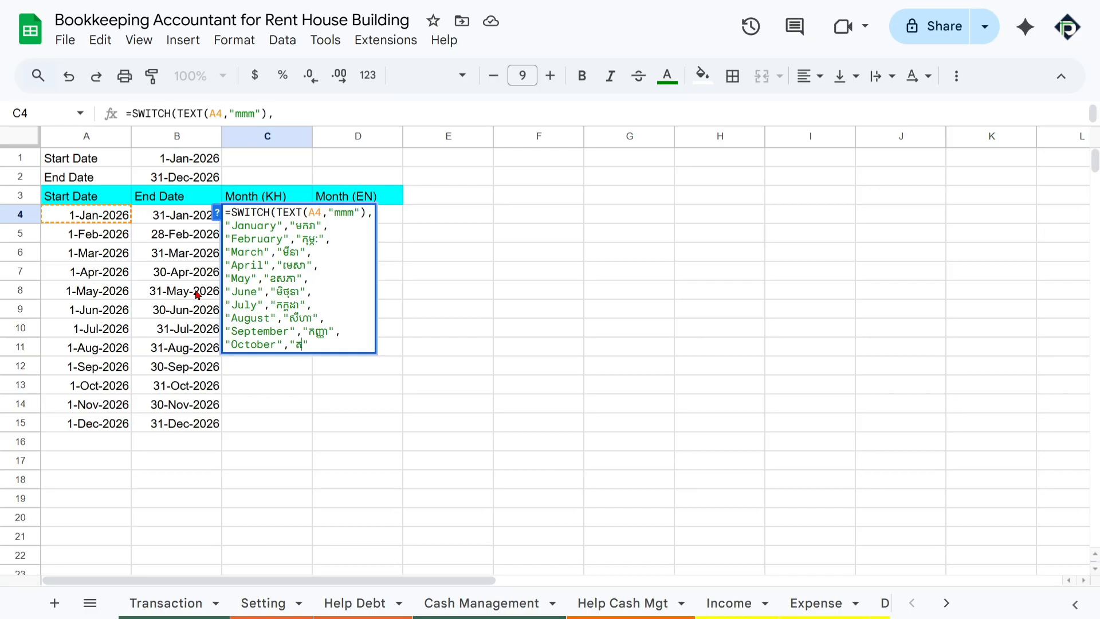
type("ា\",")
Add the case "November" with the Khmer value "វិច្ឆិកា" on a new line of the C4 SWITCH formula
key("alt+Return")
type("\"")
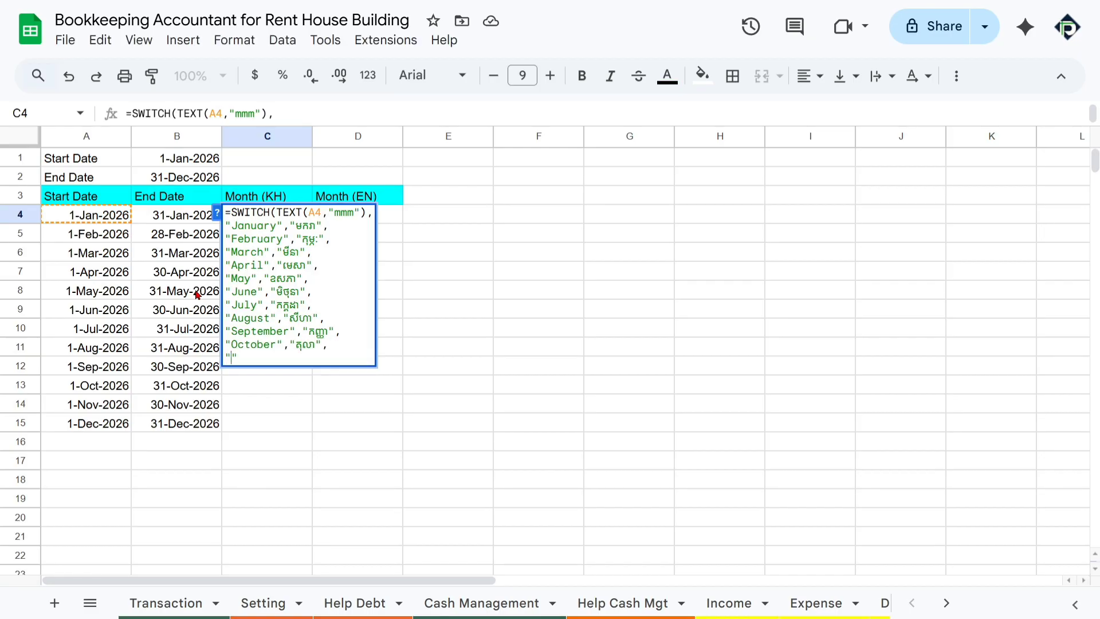
type("ណោវ")
key("BackSpace")
key("BackSpace")
key("BackSpace")
type("November0")
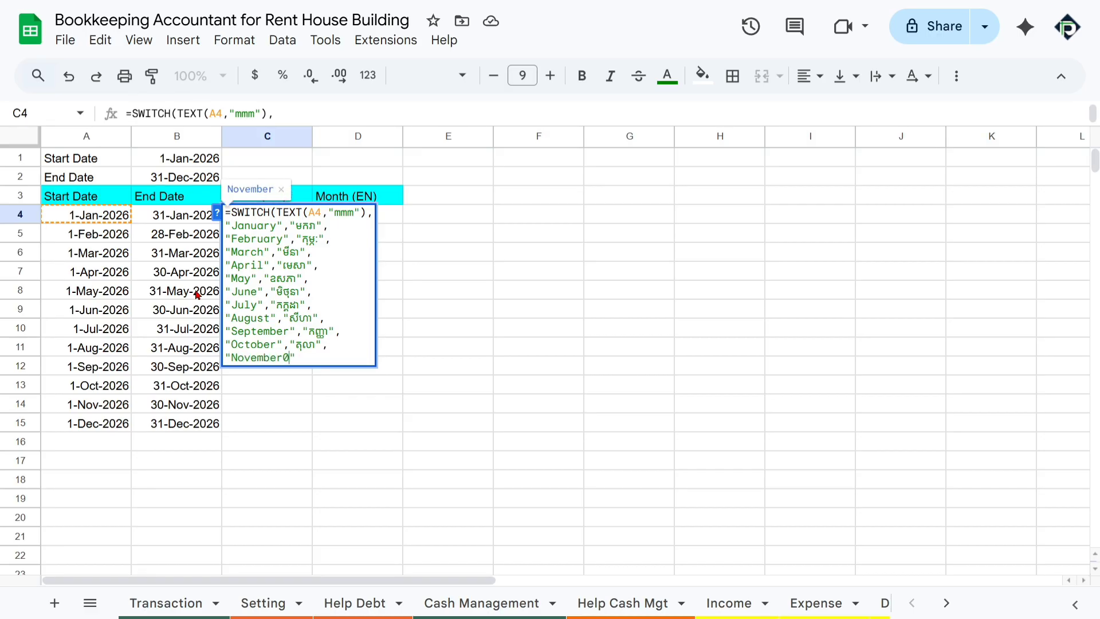
key("BackSpace")
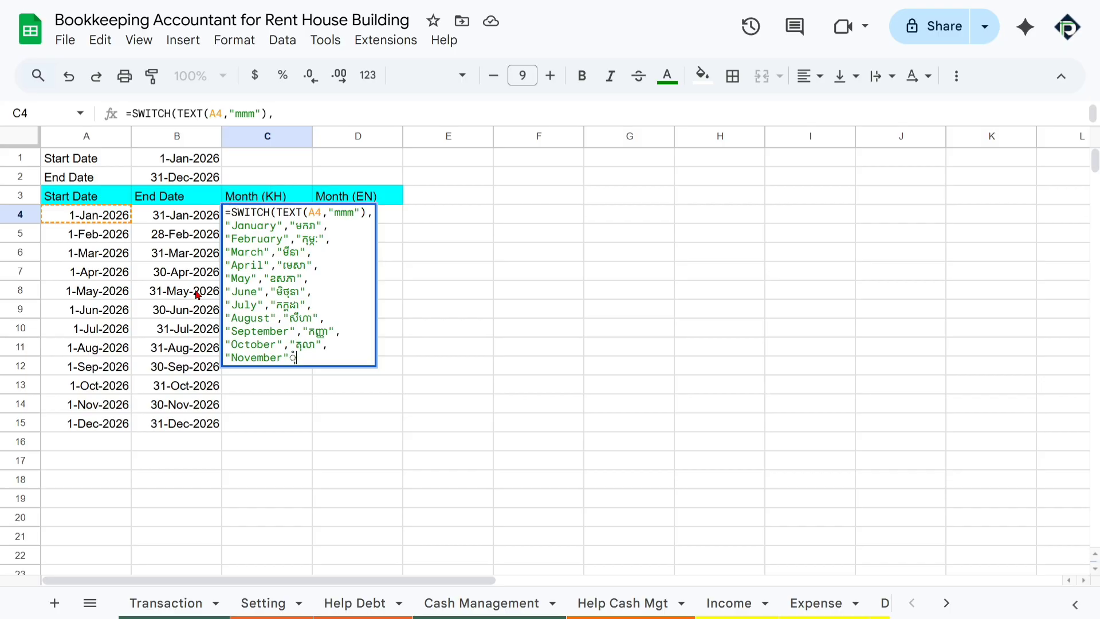
type(",\"វិច្ឆិកា\",")
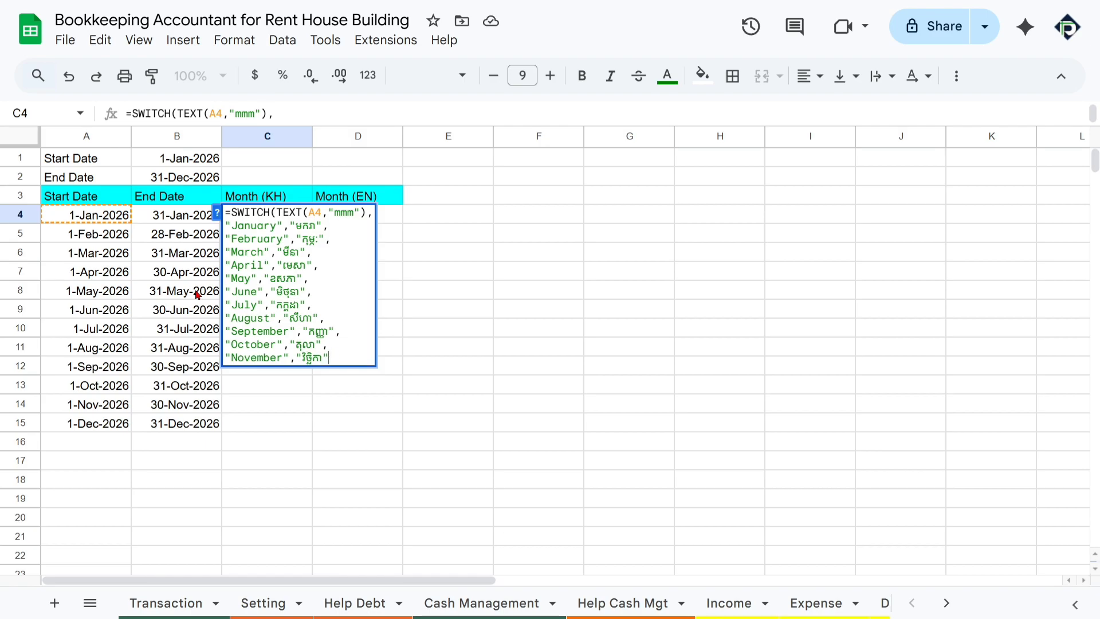
Add the last case "December" with the Khmer value "ធ្នូ" and end the C4 SWITCH formula with a closing parenthesis
key("alt+Return")
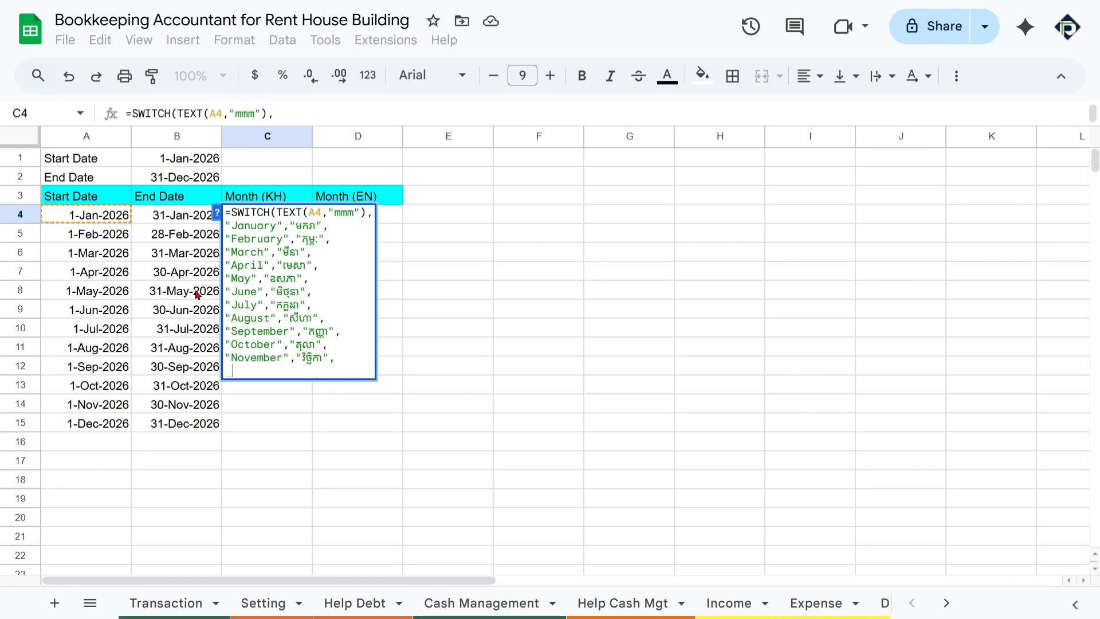
type("\"")
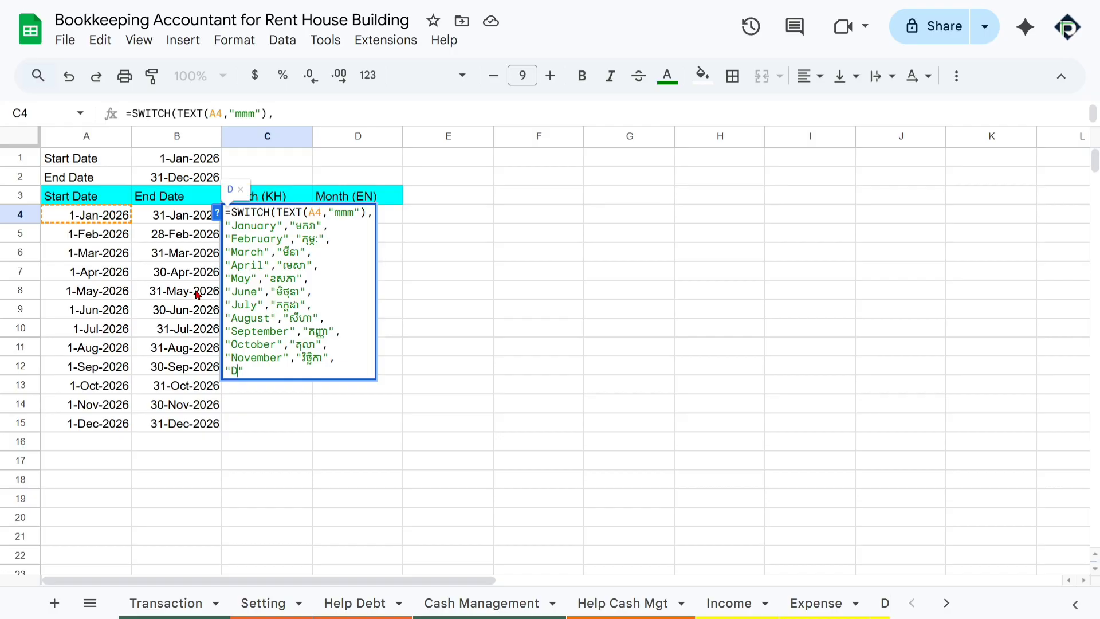
type("December\"")
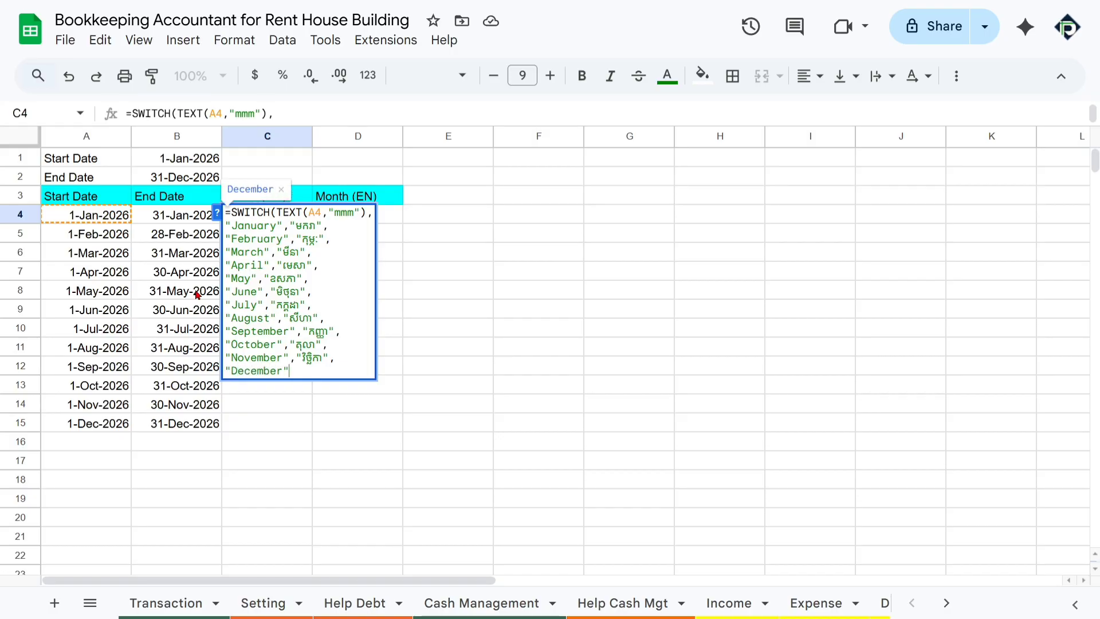
type(",\"ធ្នូ\"")
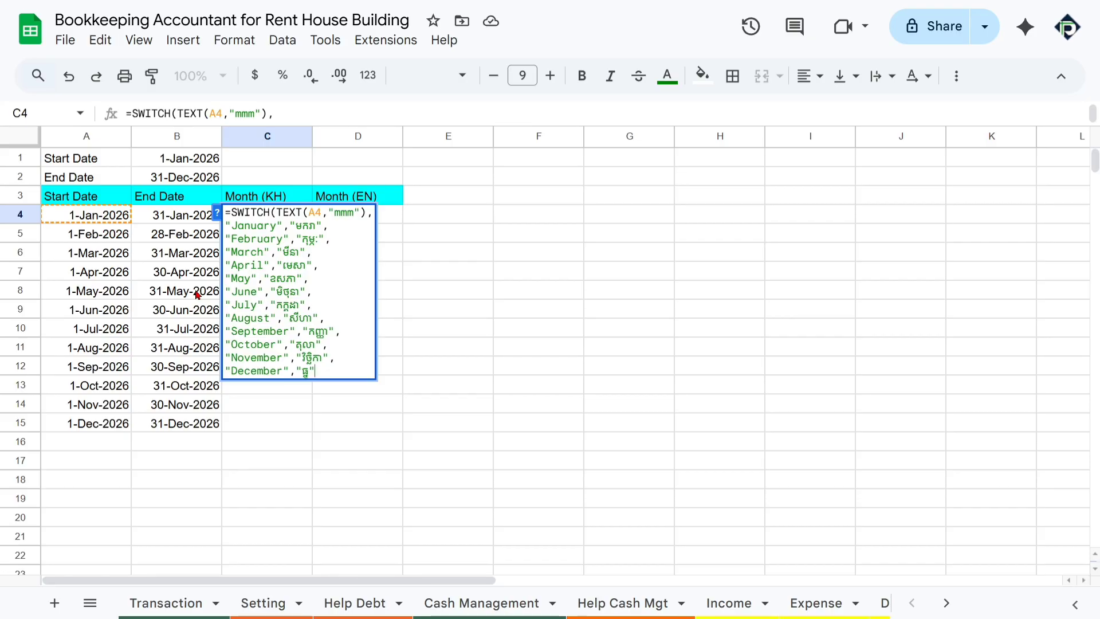
type(")")
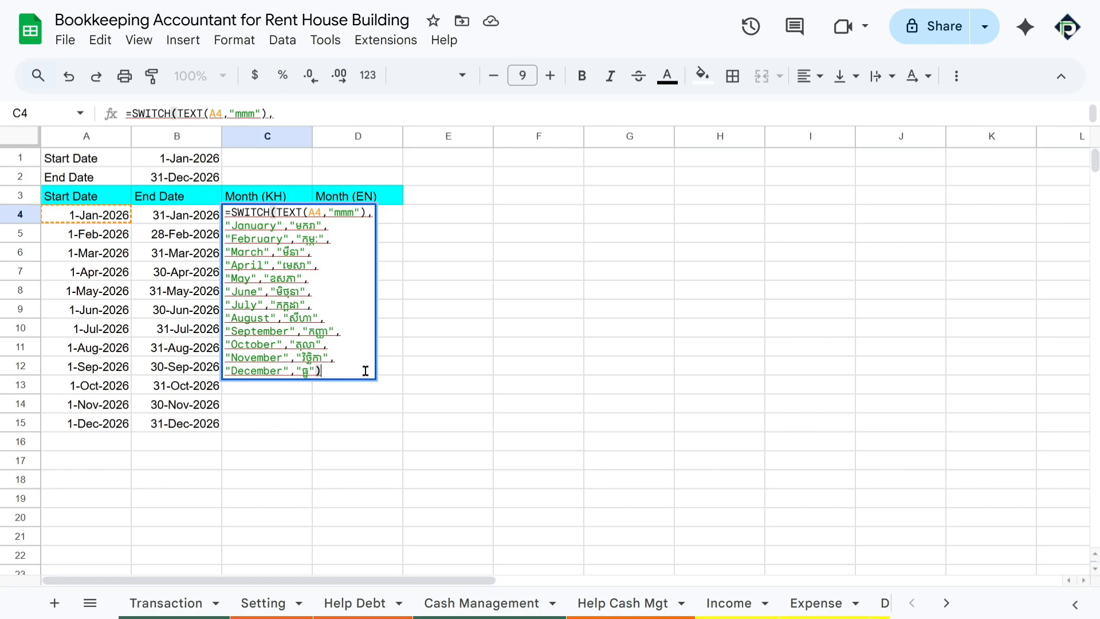
Append &"-"&TEXT(A4,"yyyy") to the end of the C4 SWITCH formula and enter it
type("&")
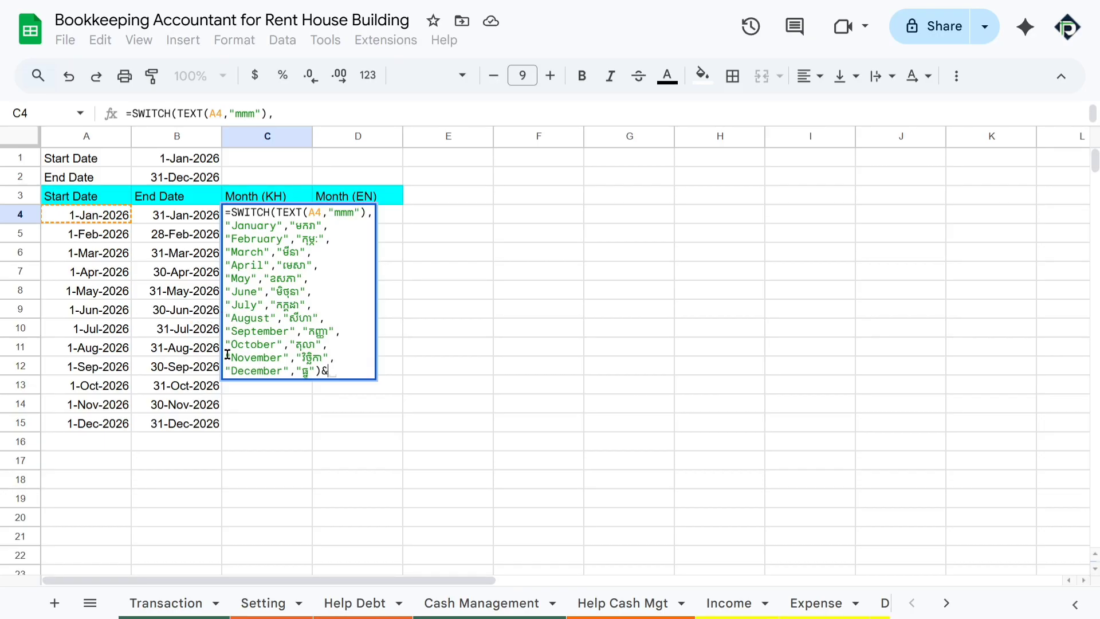
type("\"-\"")
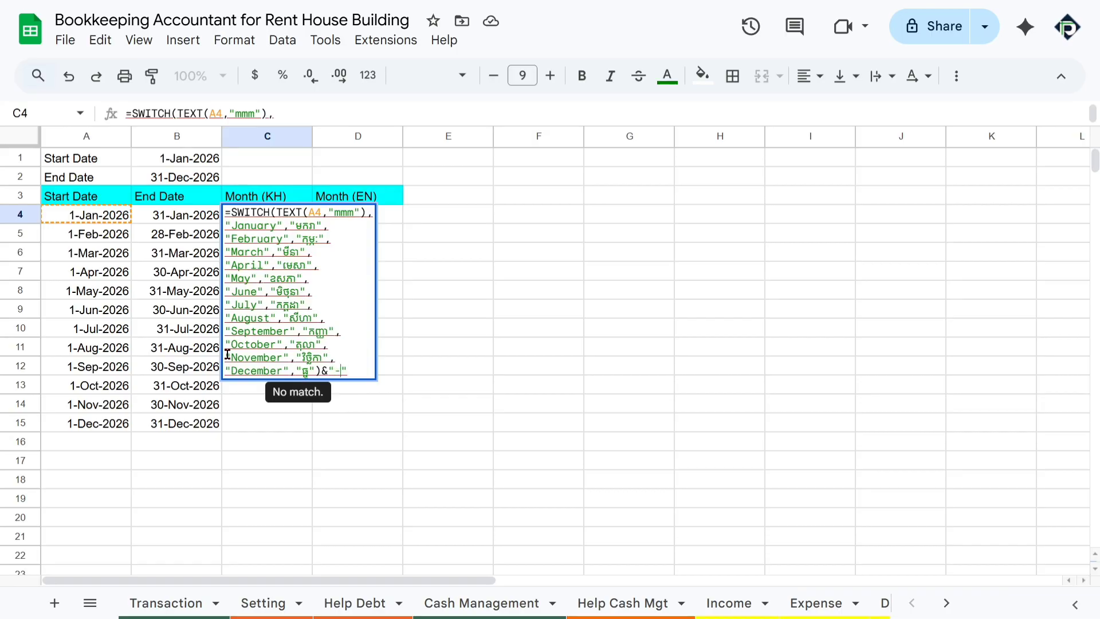
type("&")
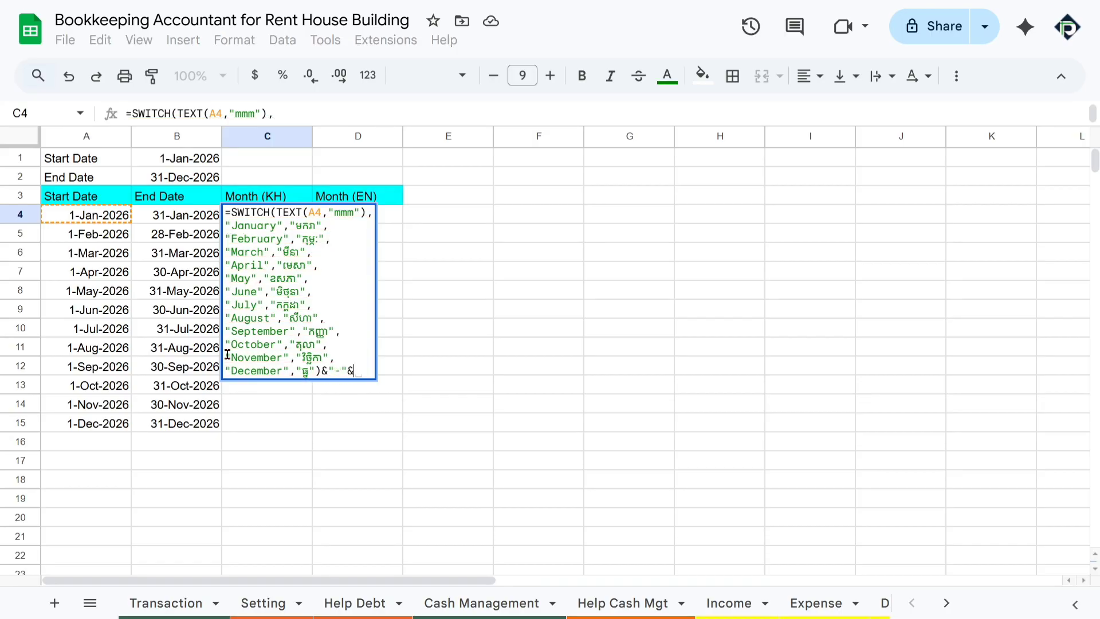
type("Te")
key("Tab")
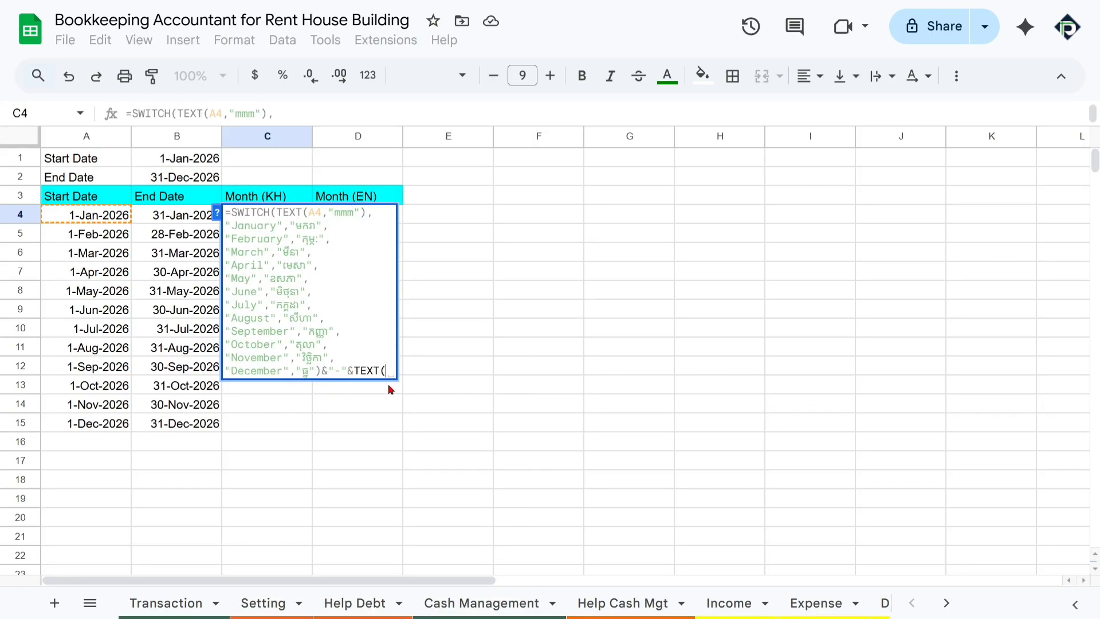
left_click(106, 220)
type(",\"")
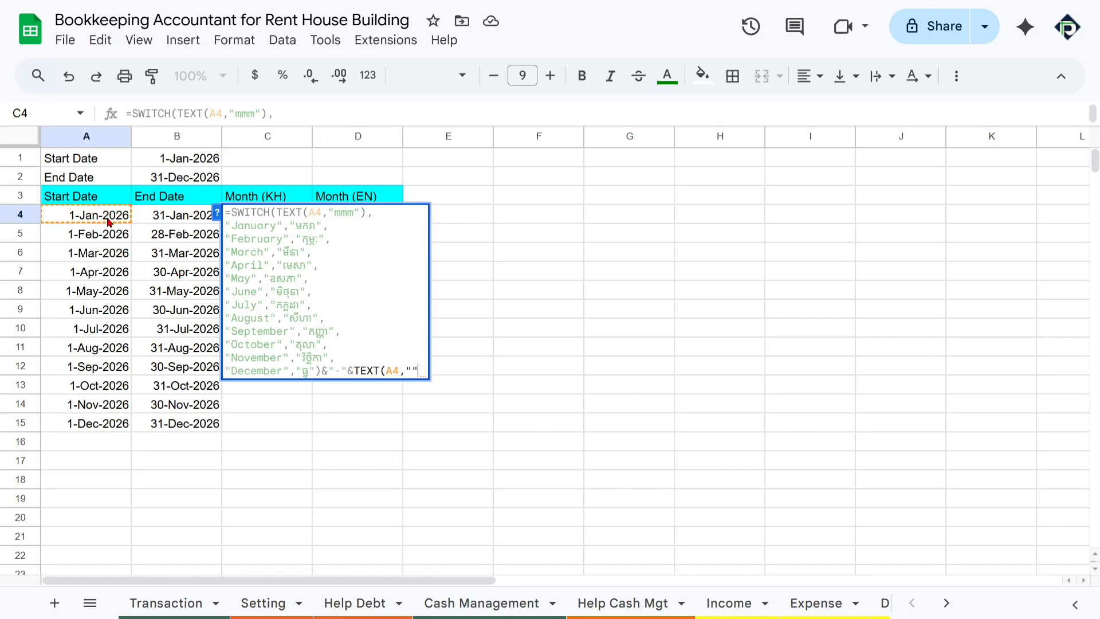
type("yyyy")
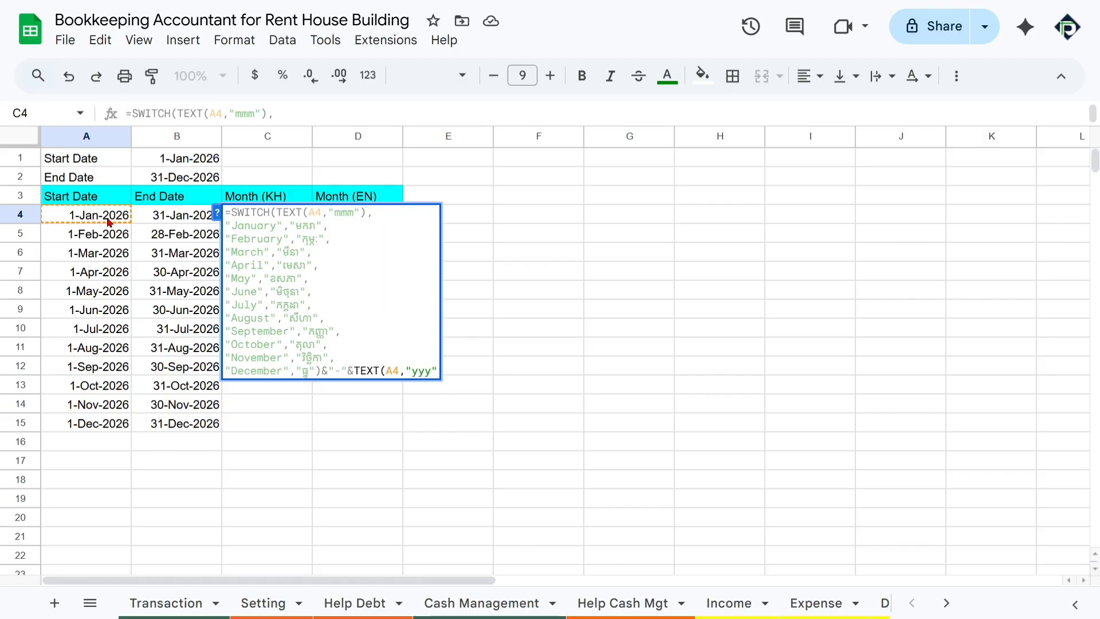
key("Return")
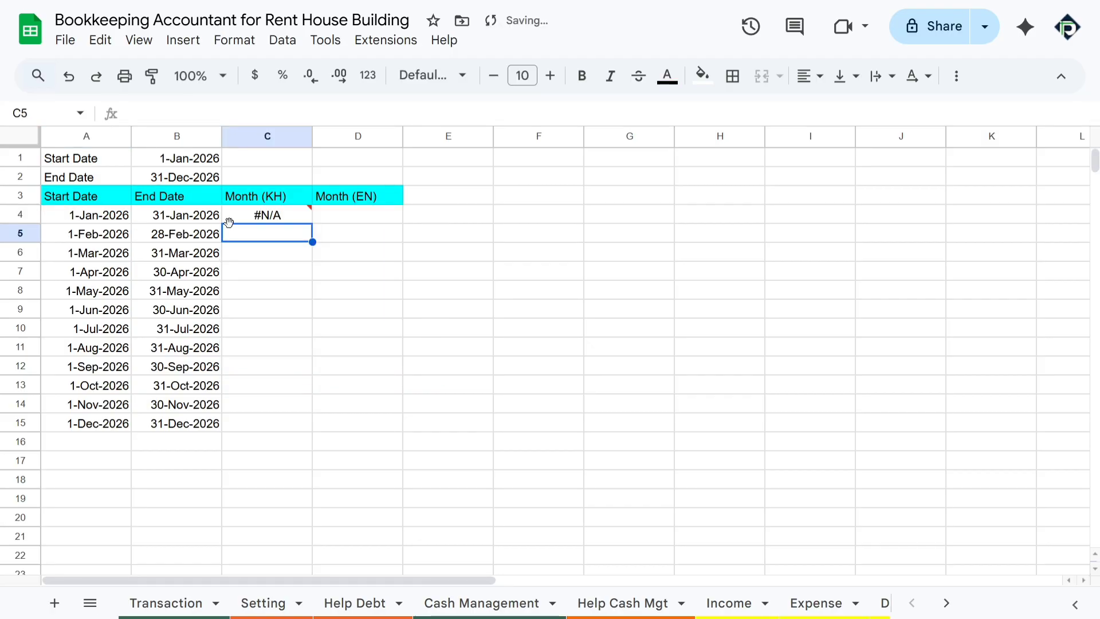
Review the complete C4 SWITCH formula in an enlarged formula view to find the error, and restore the view's size
key("Up")
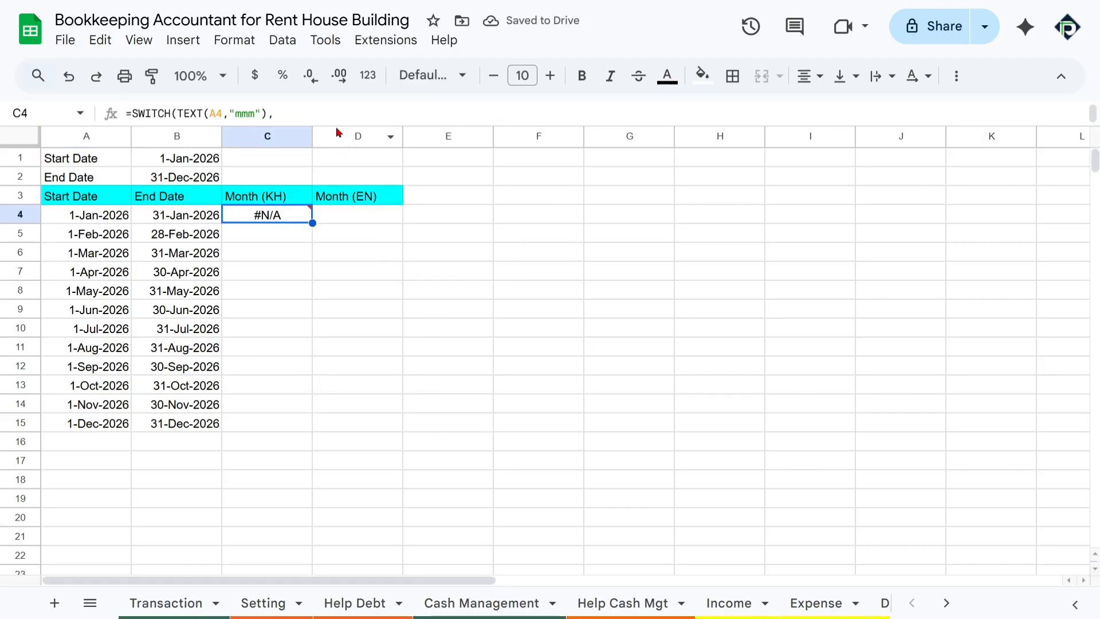
left_click_drag(346, 124, 358, 371)
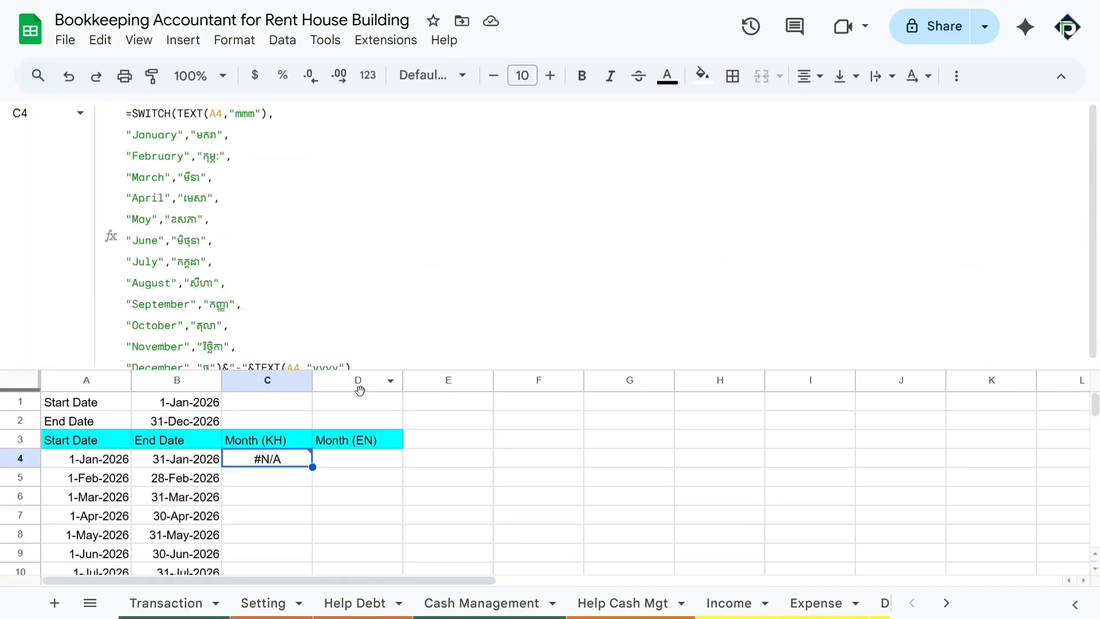
left_click(378, 355)
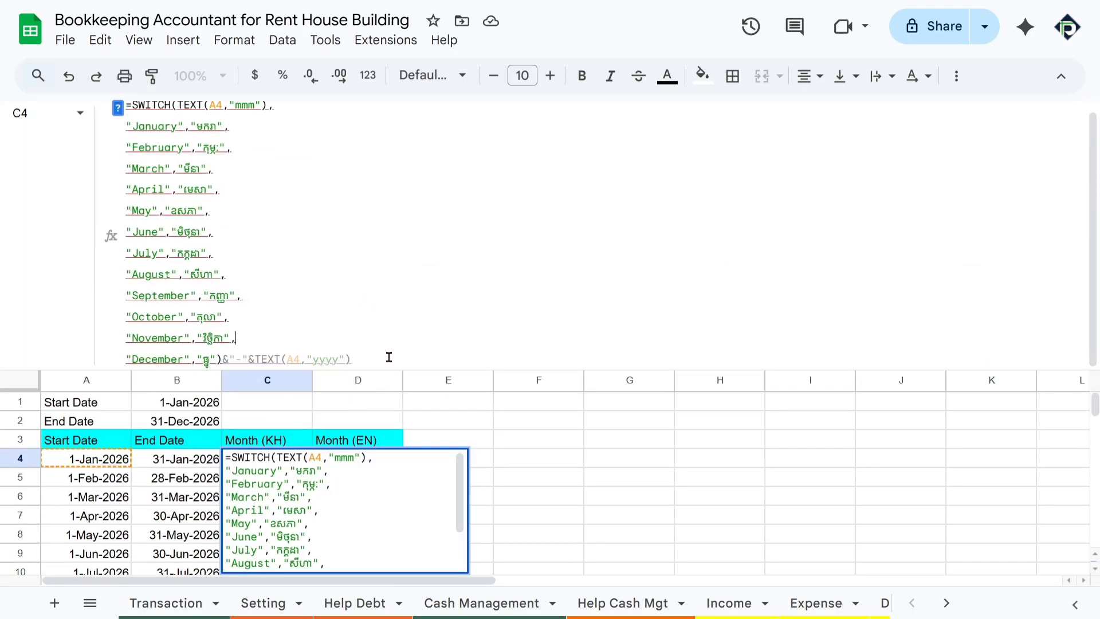
scroll(397, 284, "up", 1)
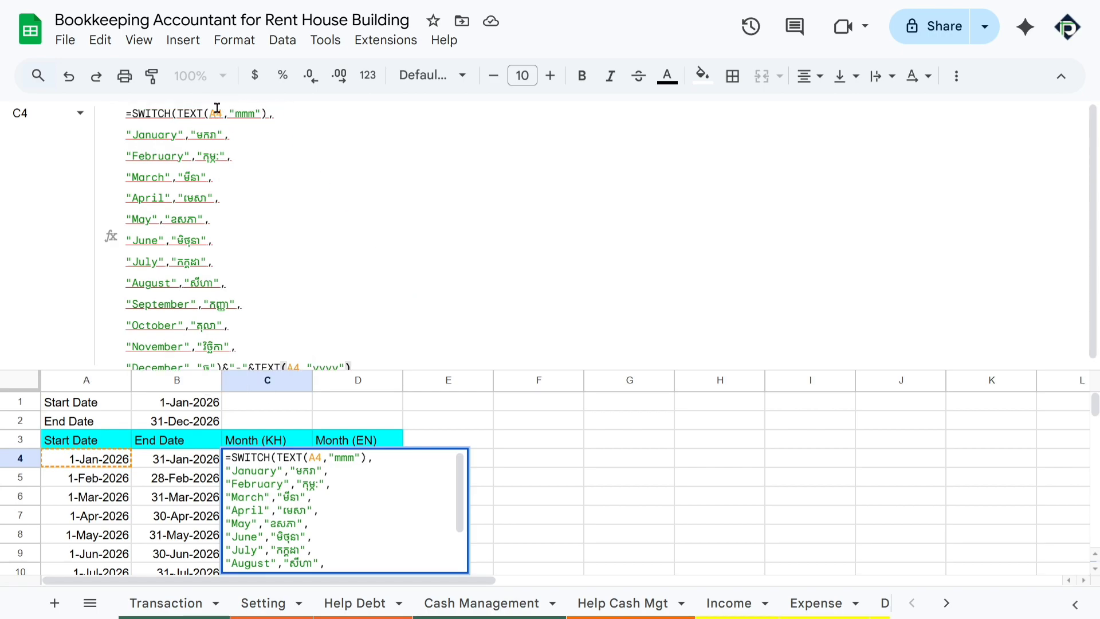
scroll(268, 346, "down", 1)
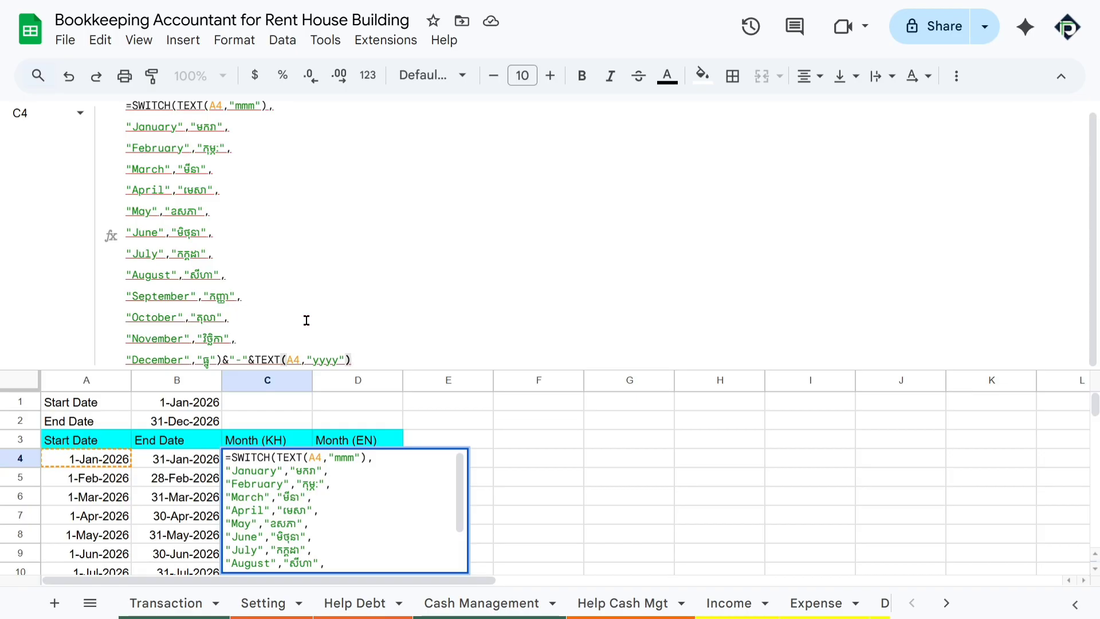
key("Return")
left_click(292, 457)
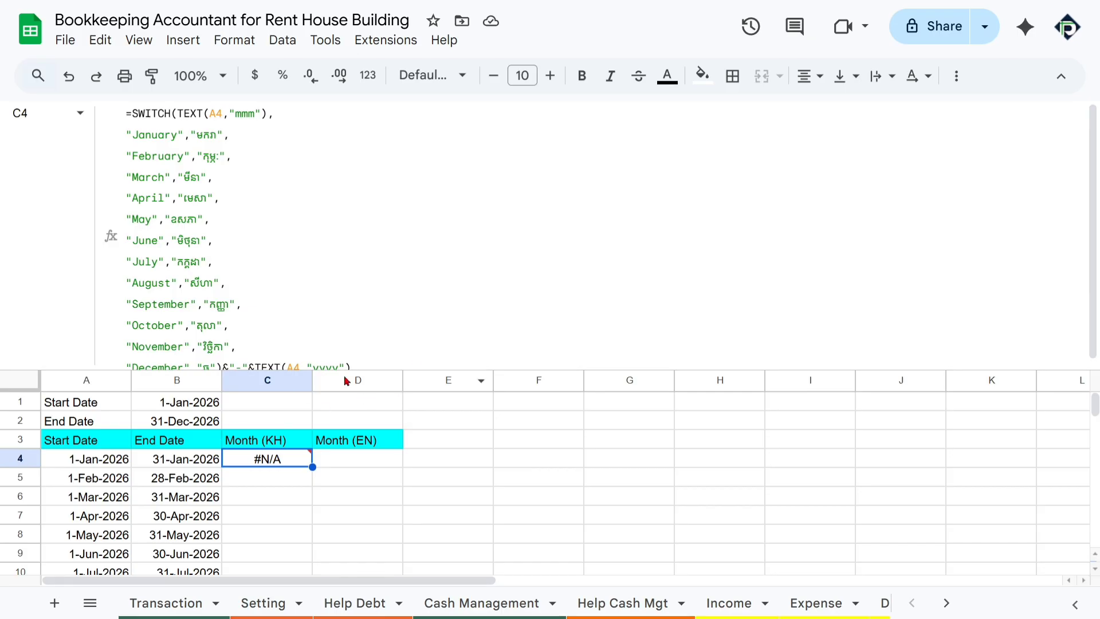
left_click_drag(439, 367, 442, 113)
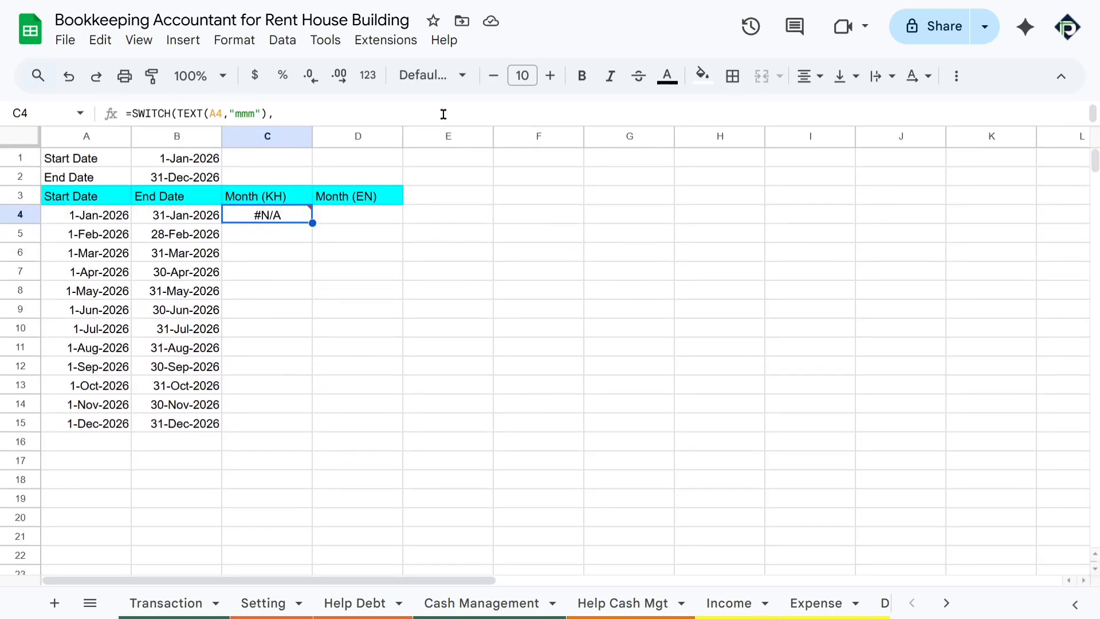
Change the month format in the C4 formula to "mmmm" and reject the suggested autofill
double_click(277, 216)
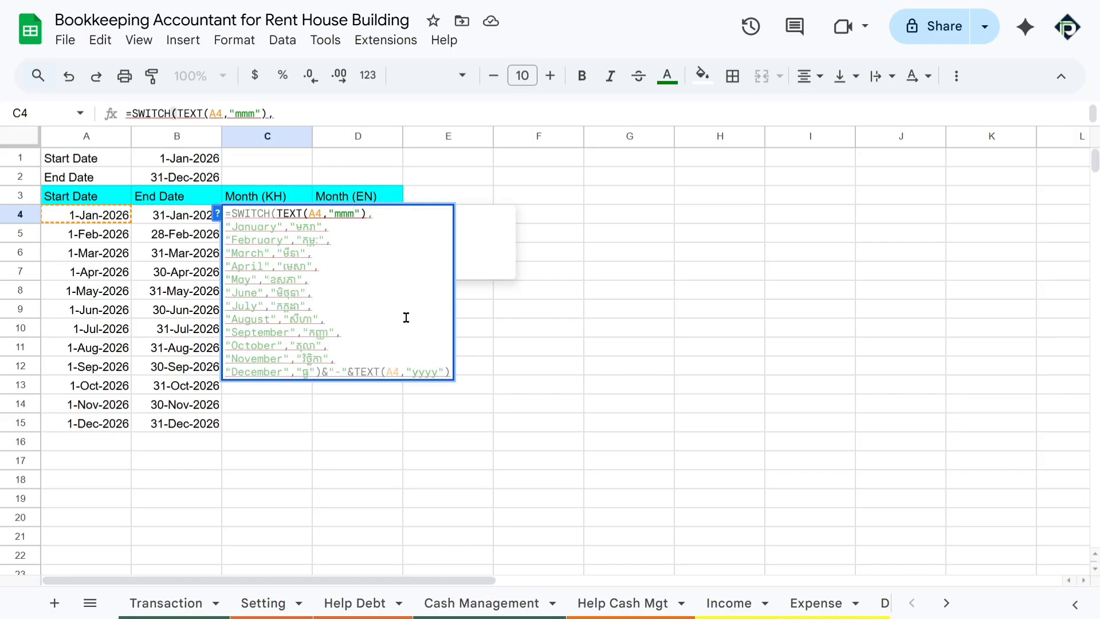
type("m")
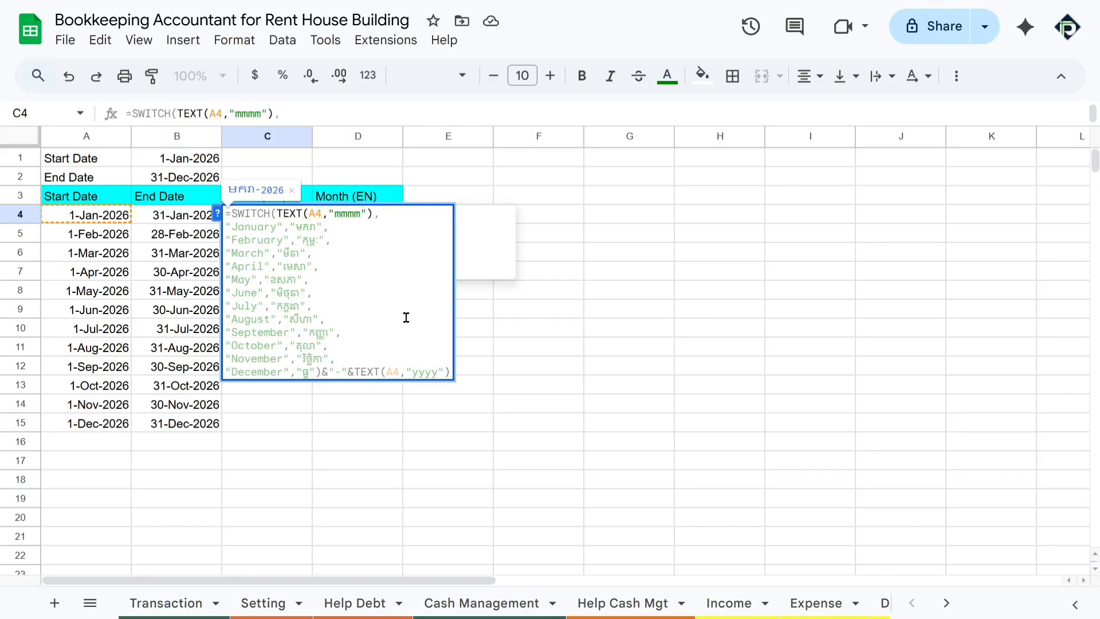
key("Return")
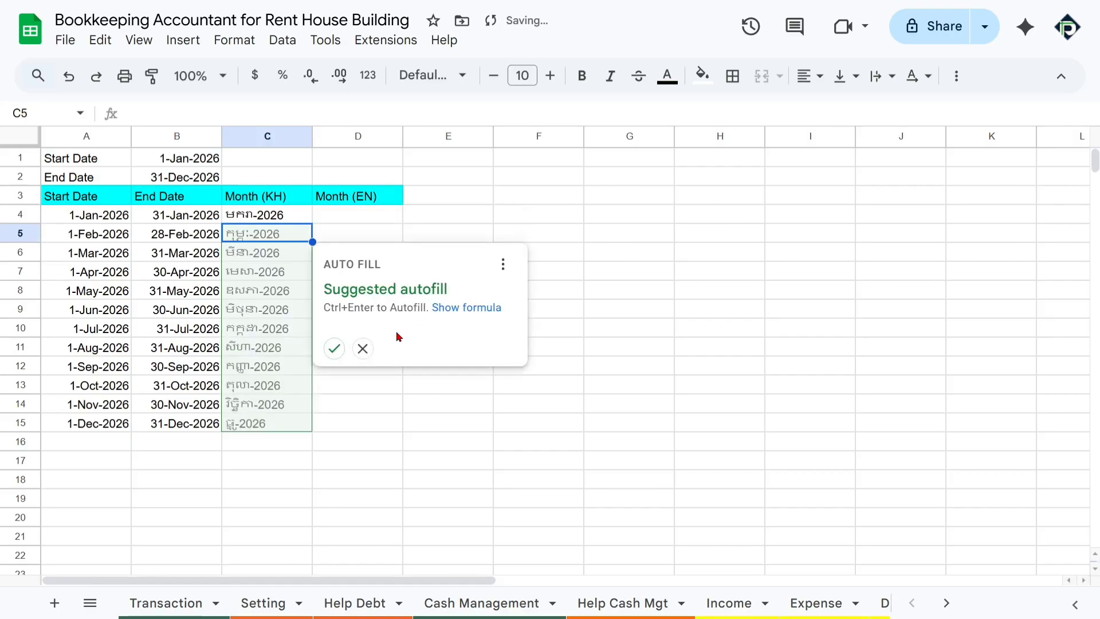
left_click(364, 346)
Compare the start date in A4 with the C4 result and read through the month cases of its formula
left_click(281, 219)
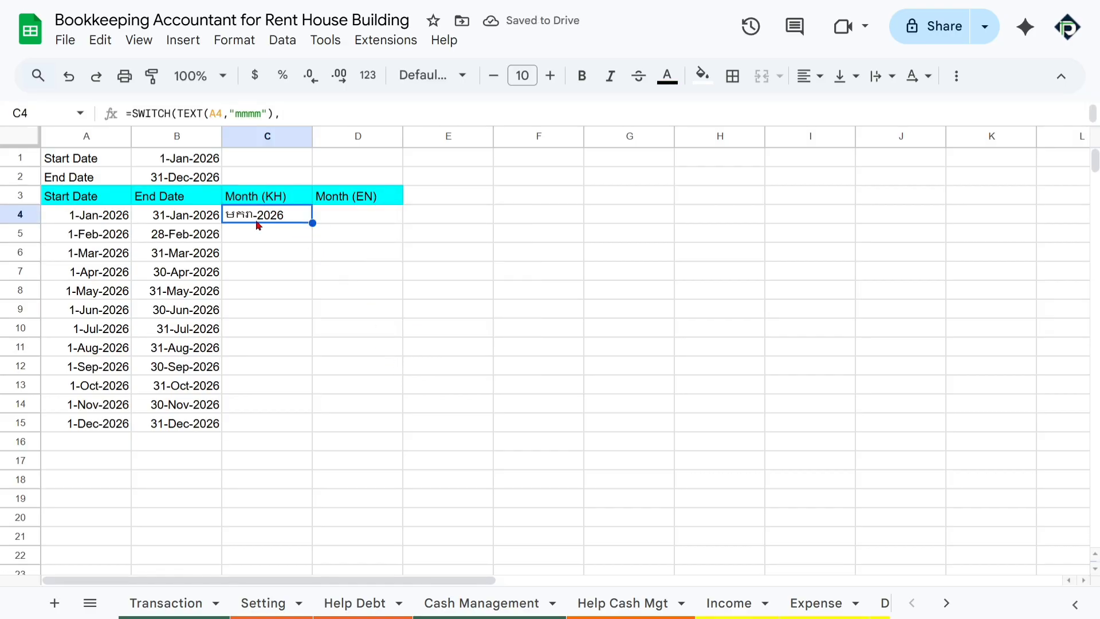
left_click(109, 220)
left_click(281, 220)
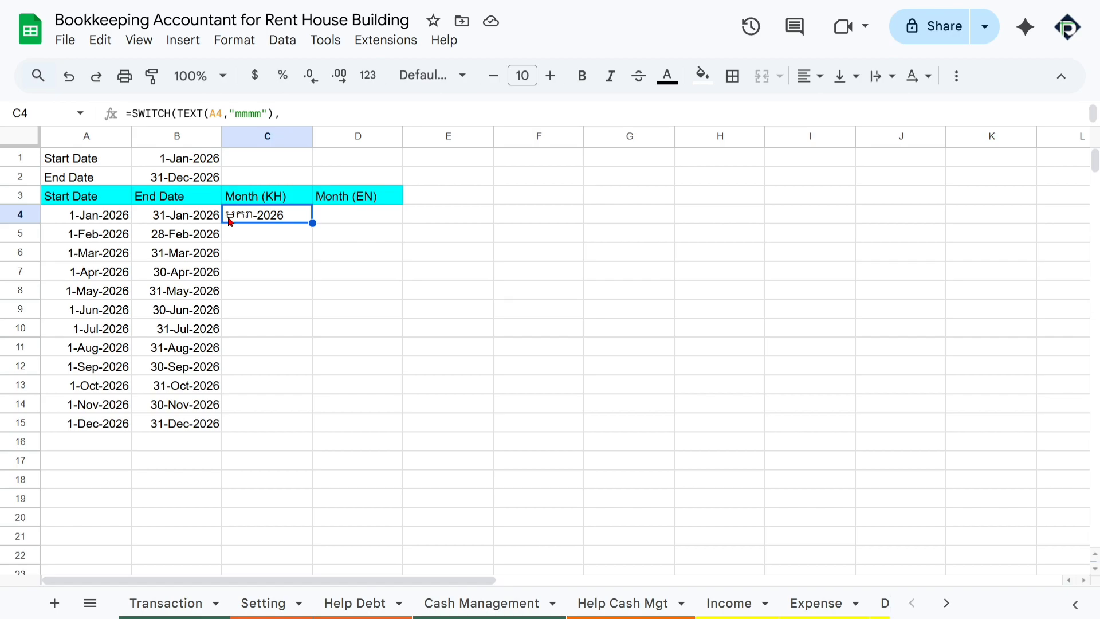
double_click(279, 216)
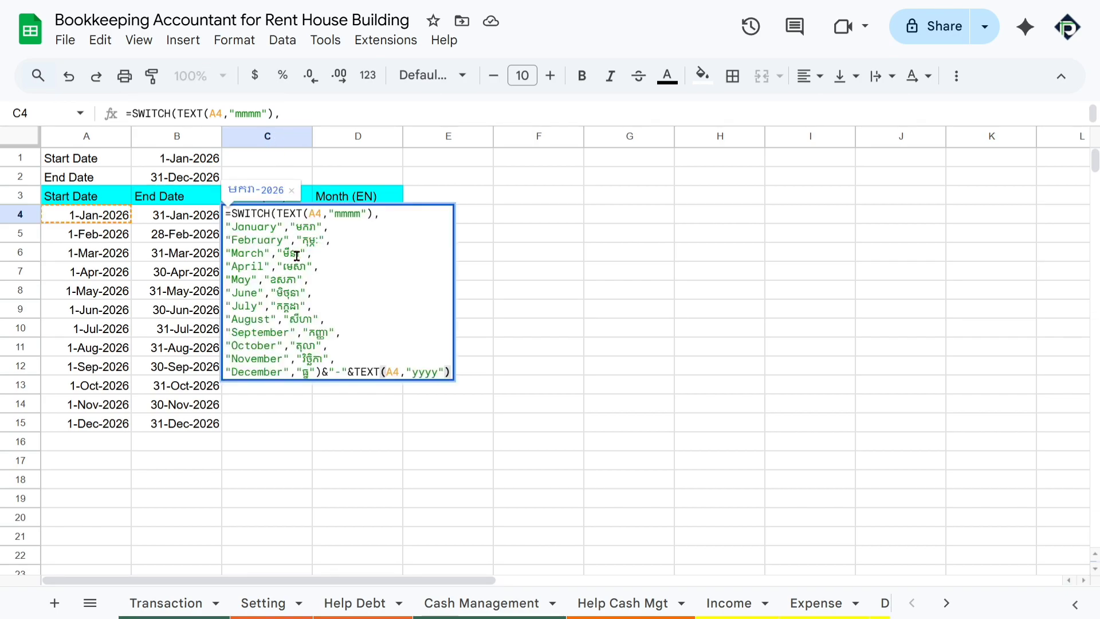
left_click(259, 240)
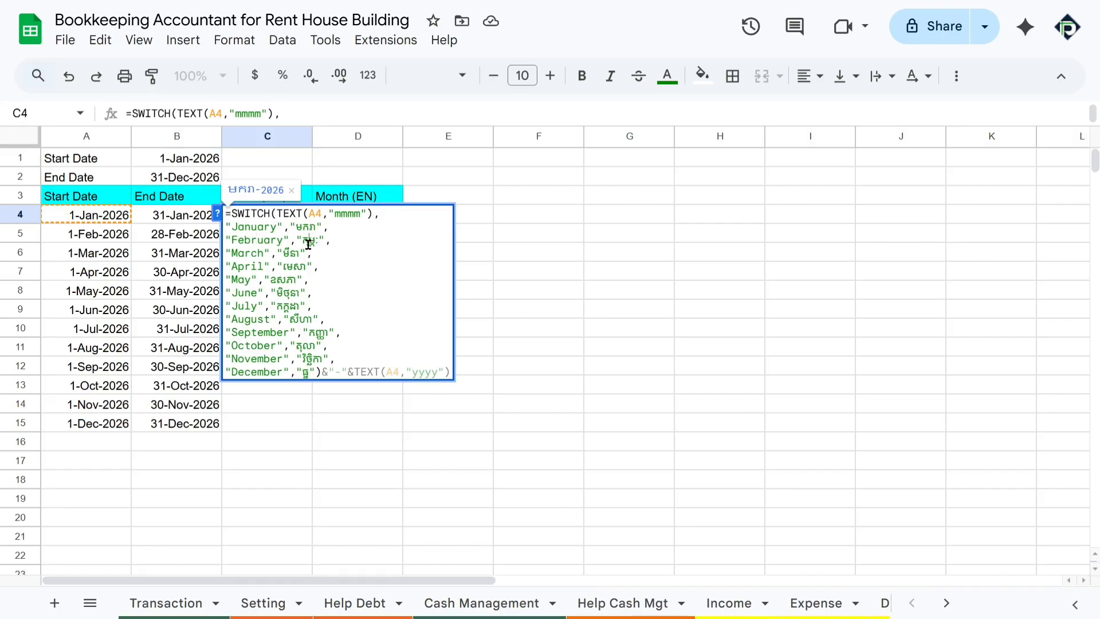
left_click(502, 259)
Fill the C4 formula down to C15 for all twelve Khmer month names
left_click(284, 214)
left_click_drag(312, 223, 315, 418)
left_click(415, 408)
Set the font of the entire sheet to Battambang and check the Khmer month names in column C
left_click(41, 140)
left_click(429, 75)
left_click(459, 281)
left_click(334, 331)
left_click_drag(274, 225, 282, 420)
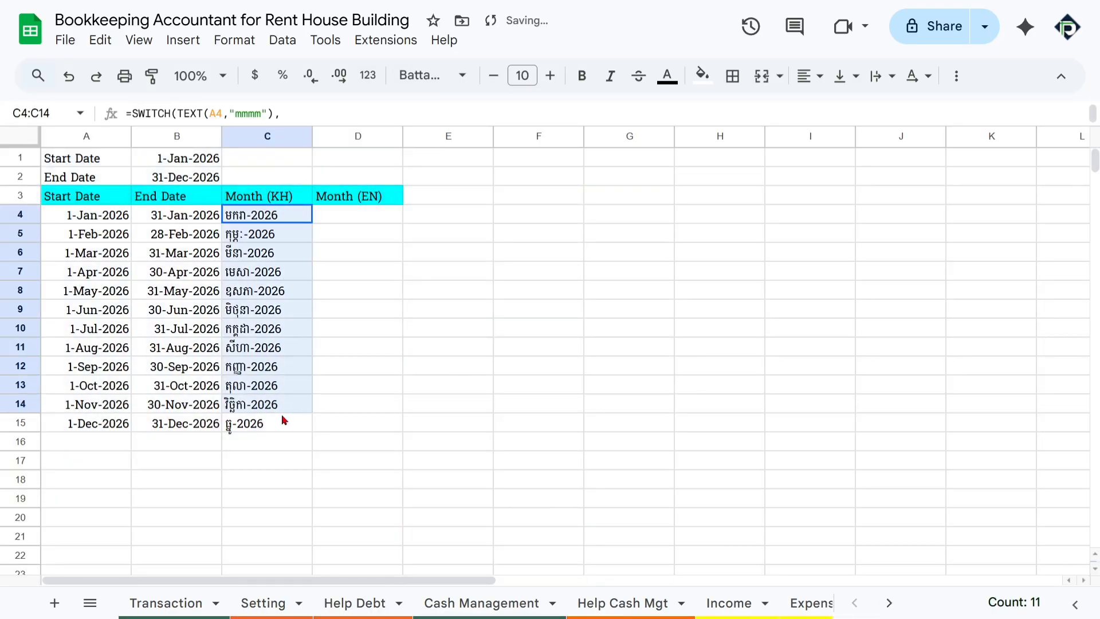
left_click(617, 405)
Enter the formula =TEXT(A4,"mmmm-yyy") in D4 under Month (EN)
left_click_drag(349, 226, 362, 425)
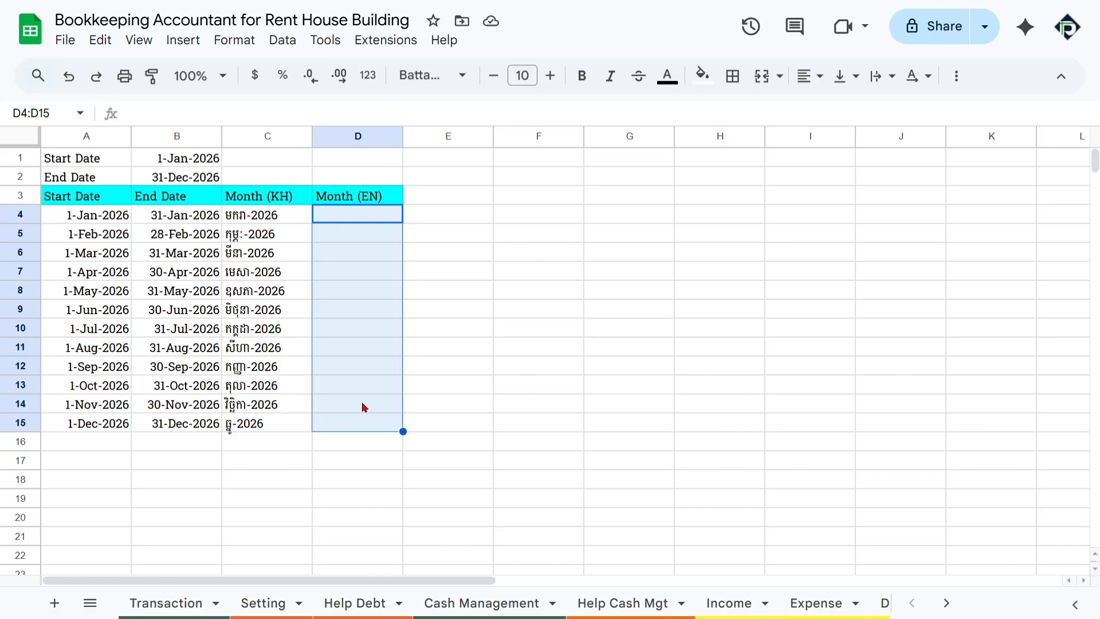
type("=te")
key("Tab")
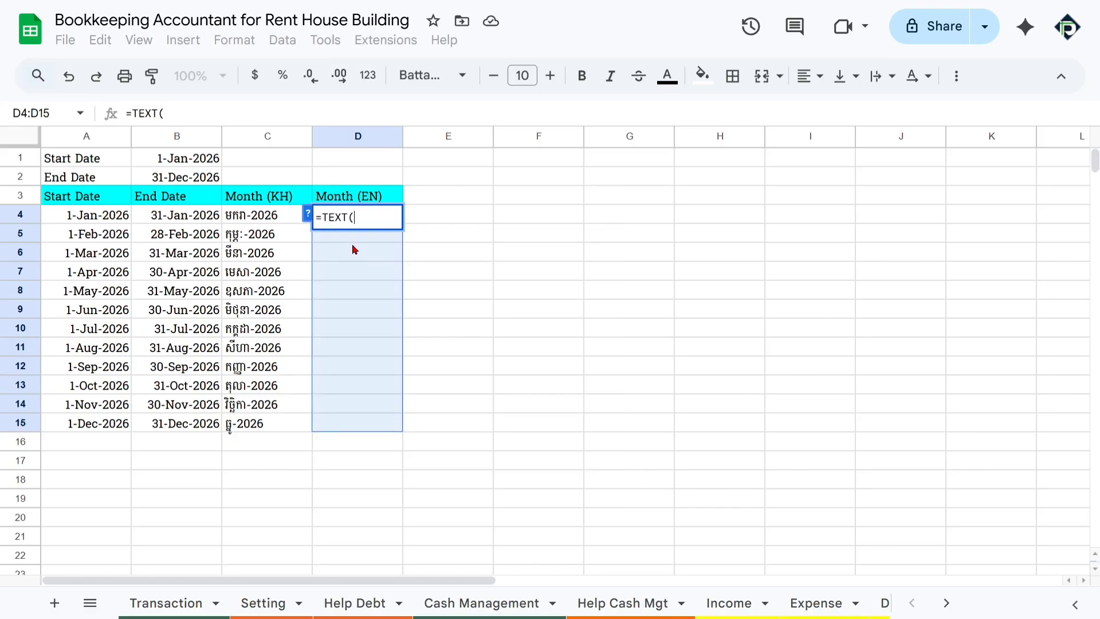
left_click(95, 217)
type(",\"mmmm-yyy")
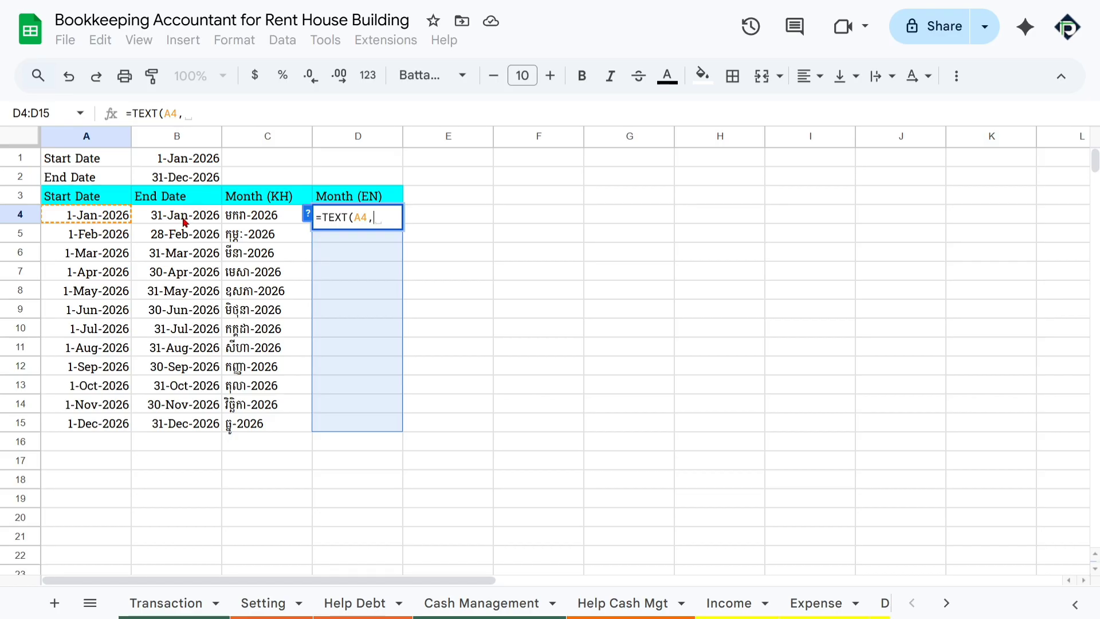
type("\"")
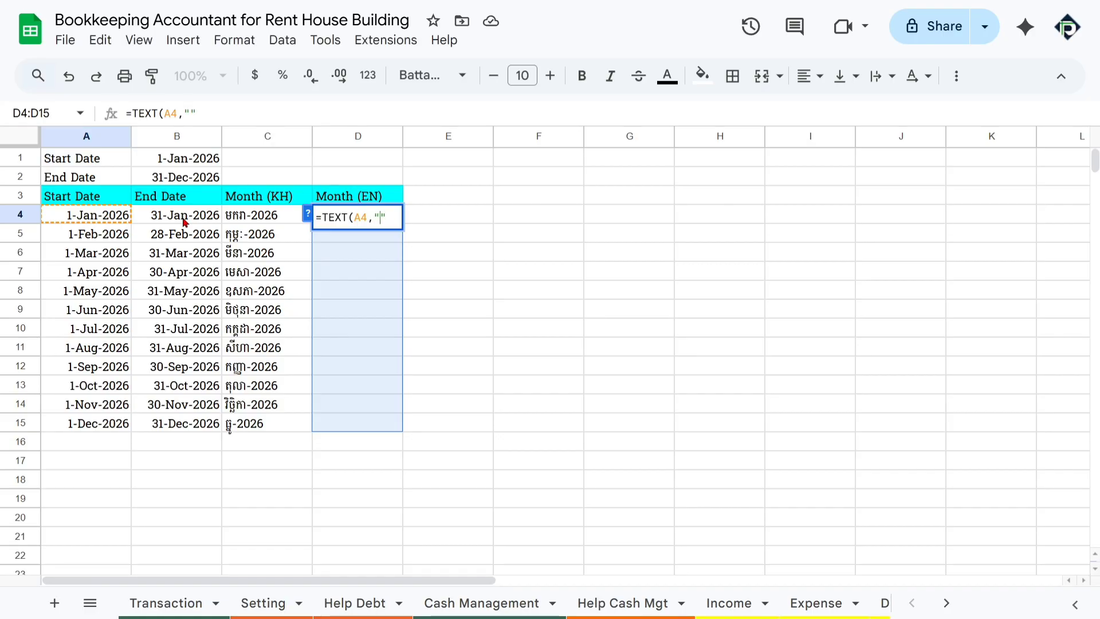
type("mm\"mm-")
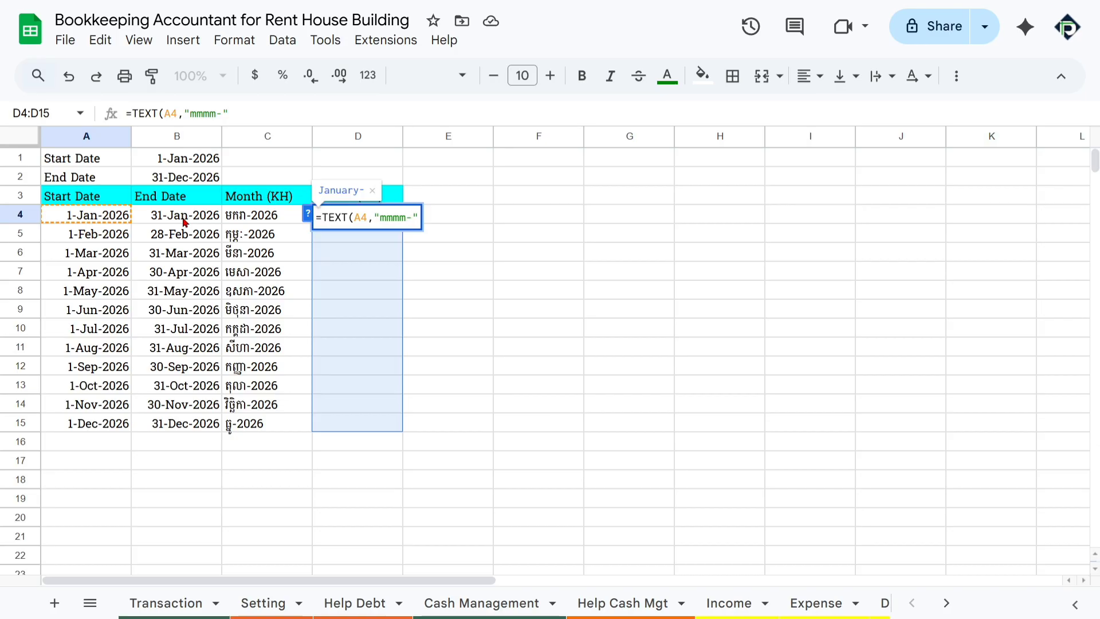
type("yyy")
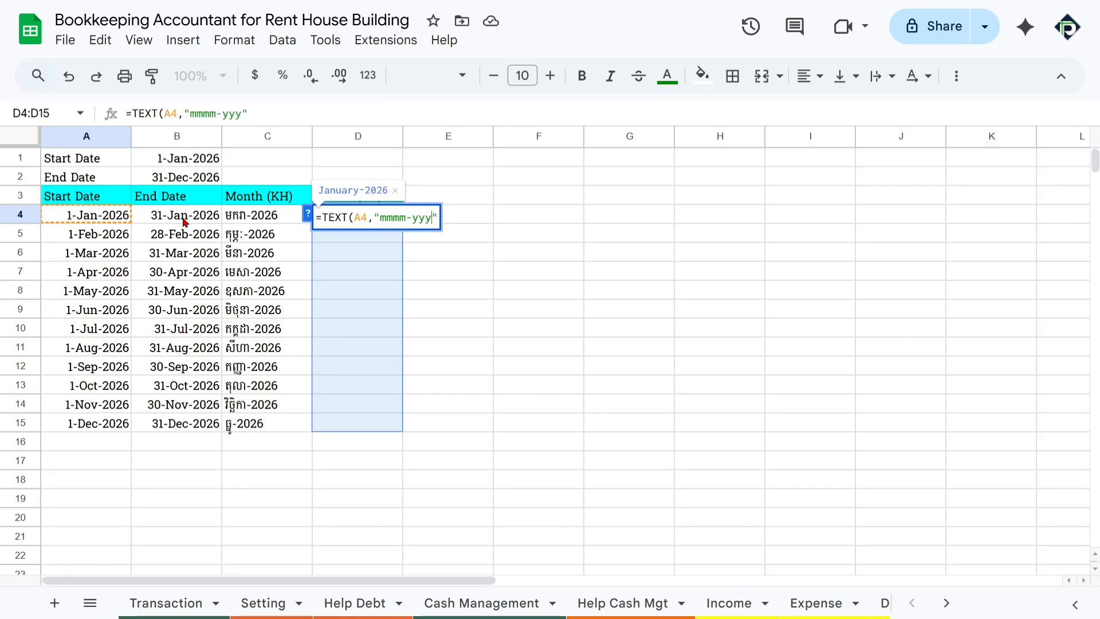
key("Return")
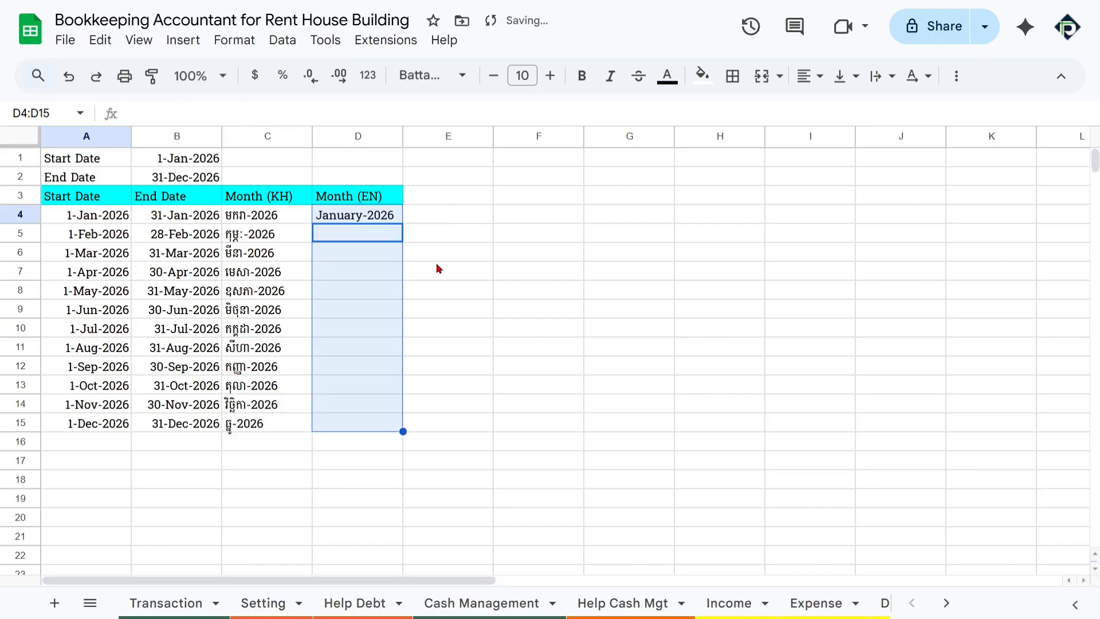
Try to extend the D4 formula through D15, and undo that fill
left_click(369, 216)
left_click_drag(403, 221, 401, 424)
left_click(461, 405)
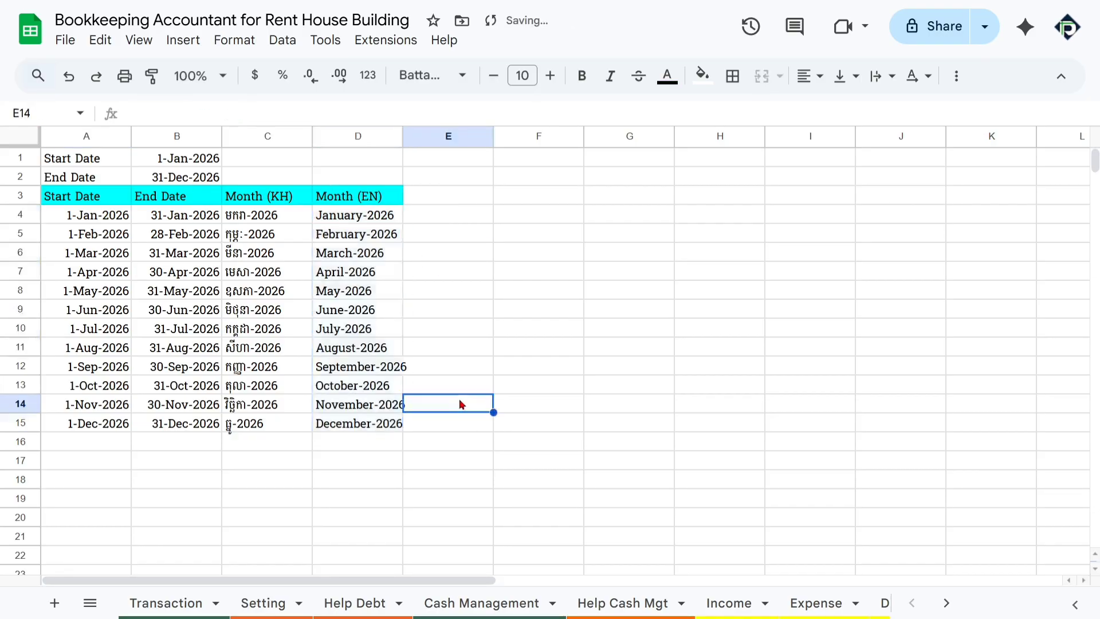
key("ctrl+z")
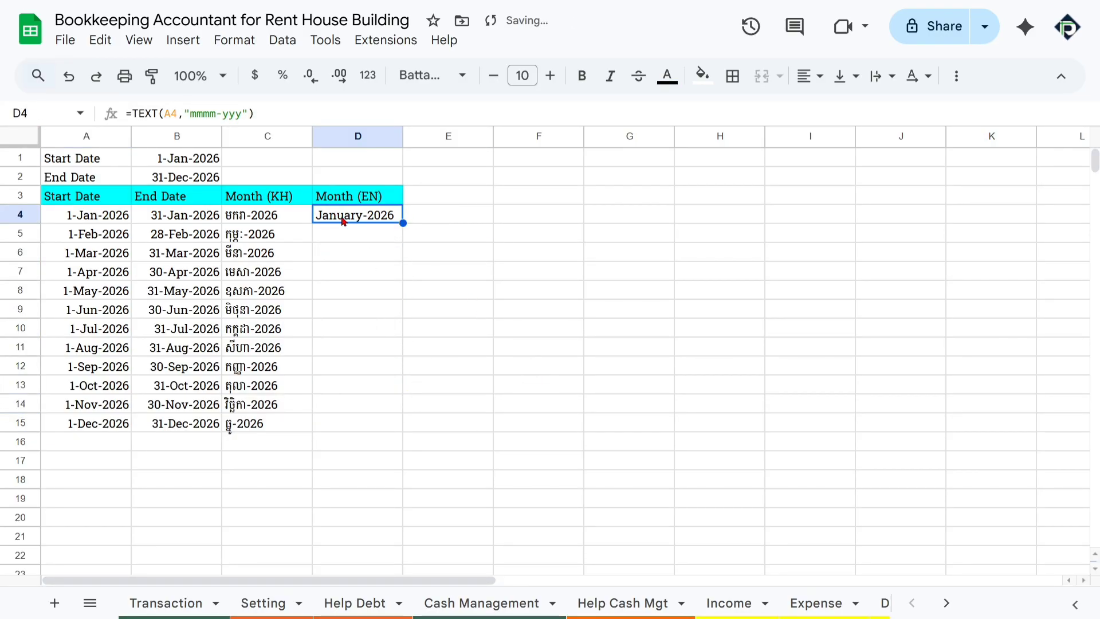
Fill the D4 formula down to D15 and widen column D slightly to fit the English month names
left_click(337, 427, "shift")
key("ctrl+d")
left_click_drag(404, 136, 411, 136)
left_click(518, 309)
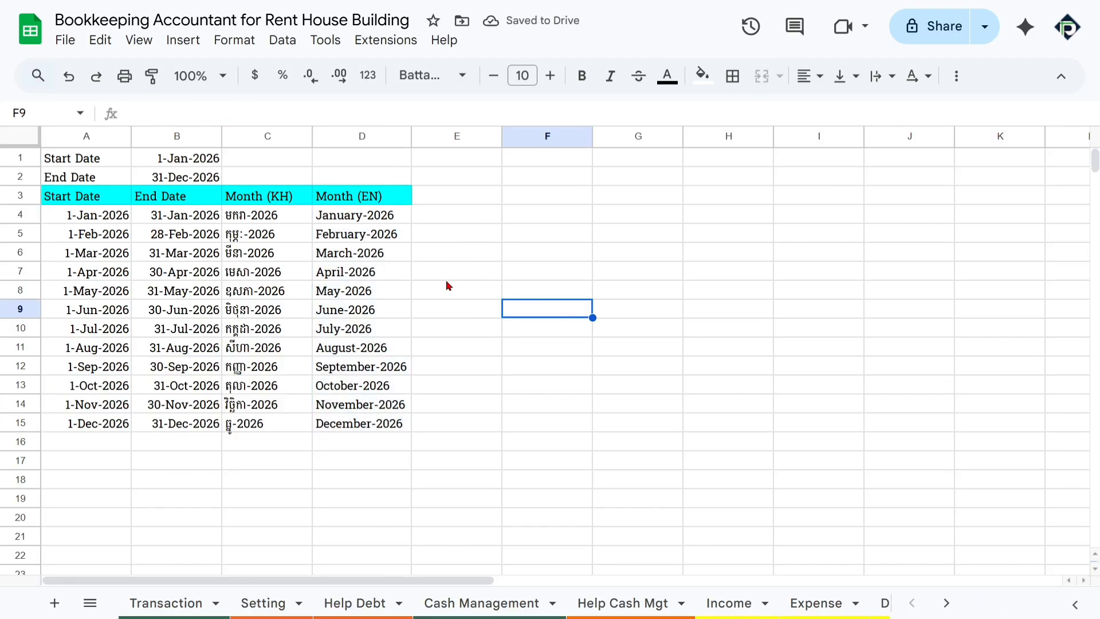
Compare the start dates in A4:A15 with the Khmer months in C4:C15, and zoom out to view the report outline below
left_click_drag(104, 221, 105, 422)
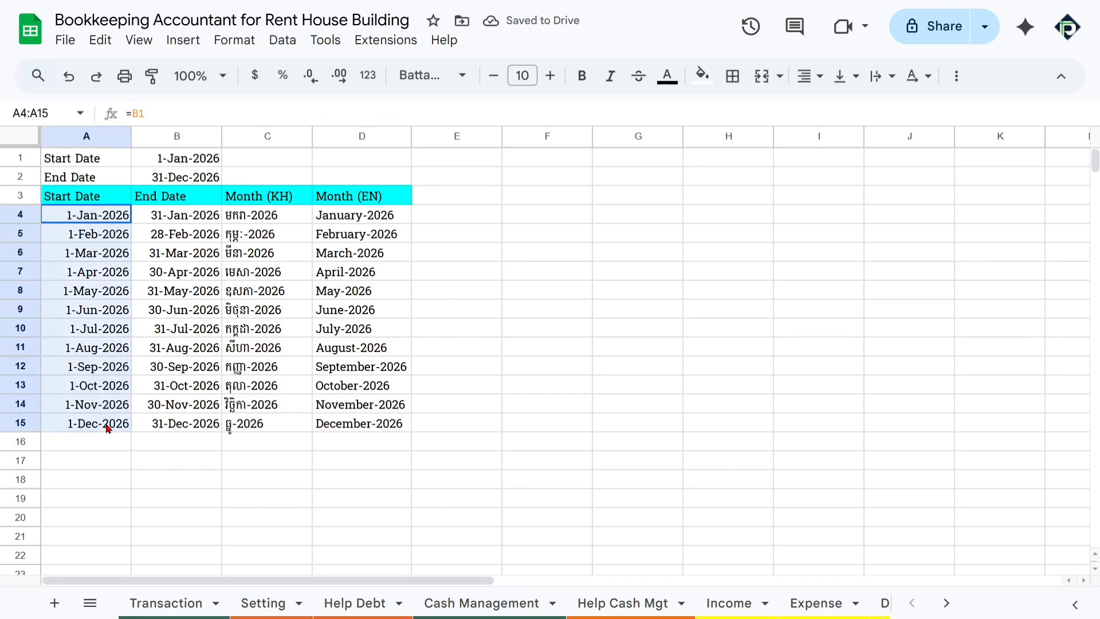
left_click_drag(266, 218, 267, 425)
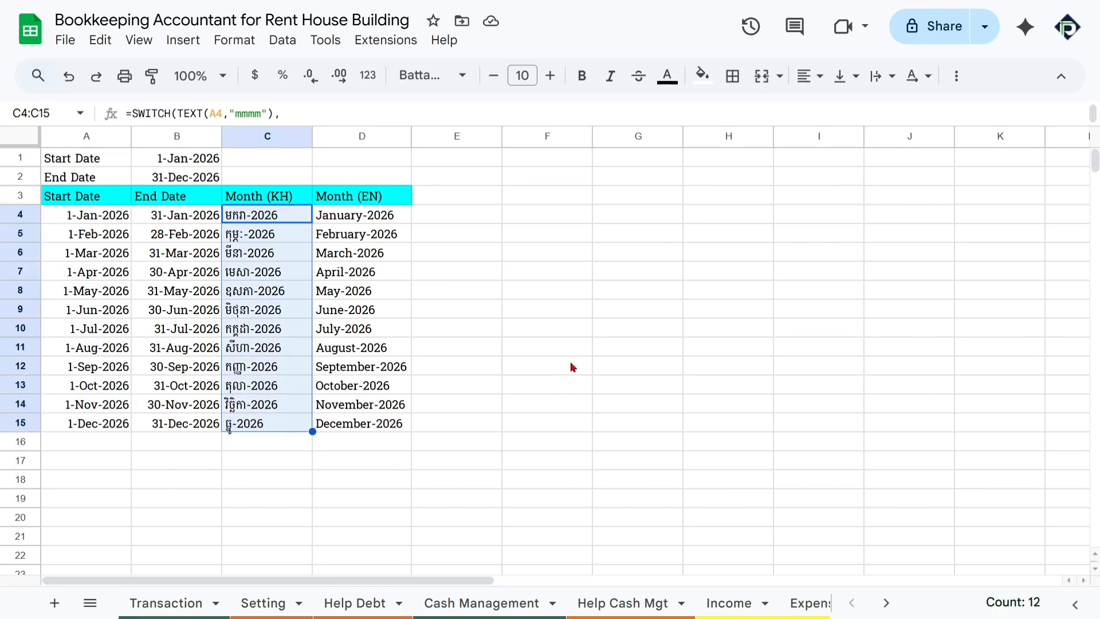
key("ctrl+minus")
key("ctrl+minus")
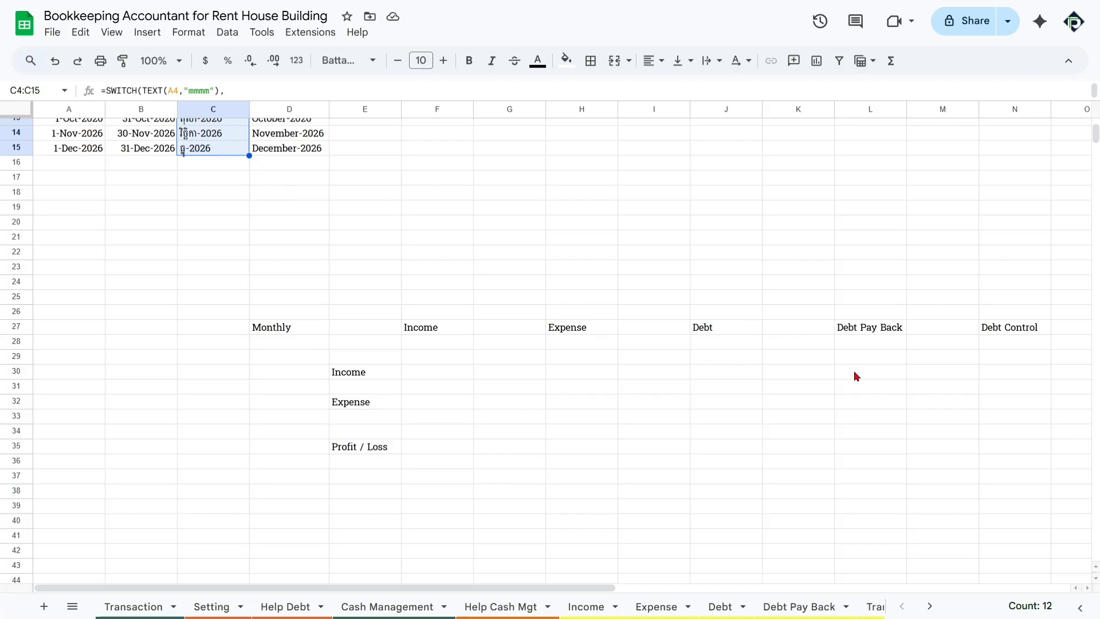
Review the report outline headings in row 27 and the Khmer and English months in C4:D15 on Help P/L
left_click_drag(852, 327, 857, 429)
left_click_drag(742, 406, 739, 479)
left_click_drag(855, 408, 871, 492)
left_click_drag(998, 408, 1012, 514)
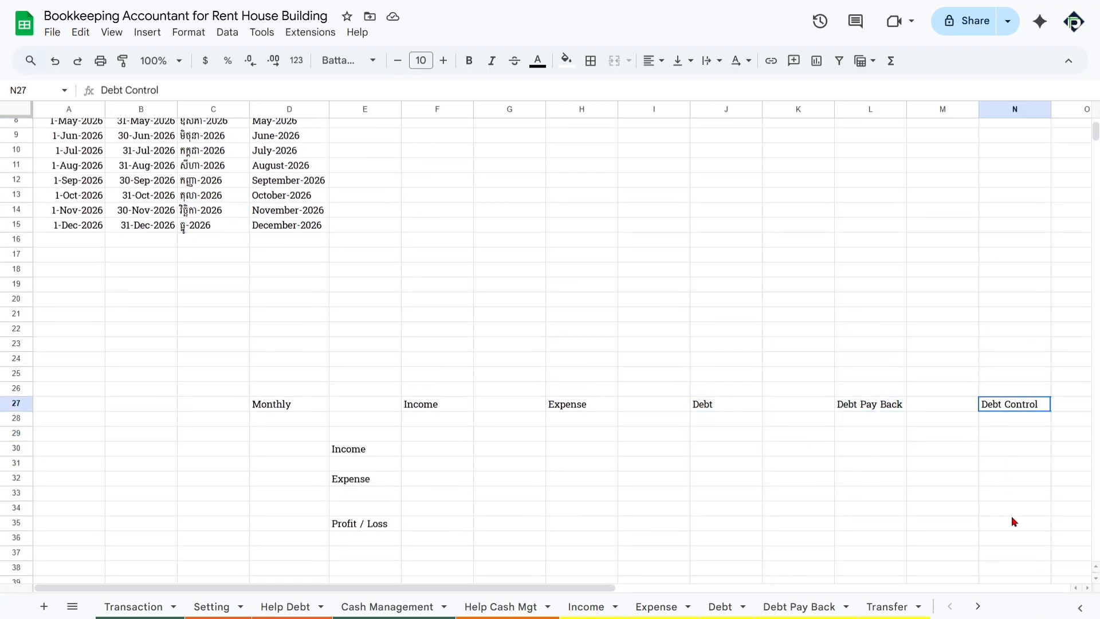
scroll(584, 407, "up", 3)
left_click_drag(202, 151, 209, 316)
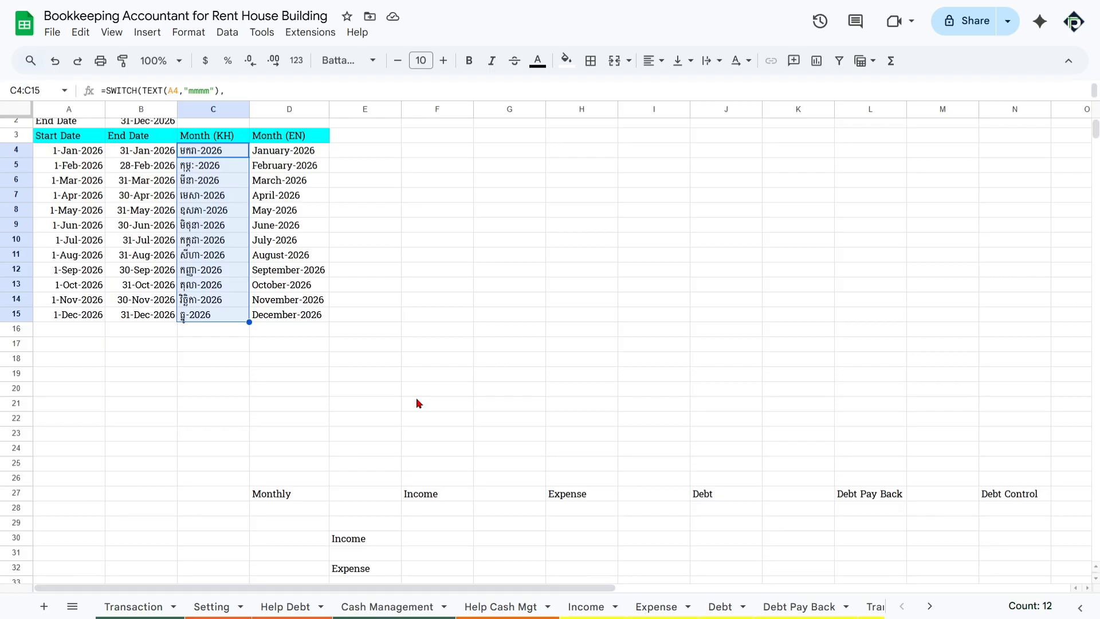
left_click_drag(292, 155, 292, 314)
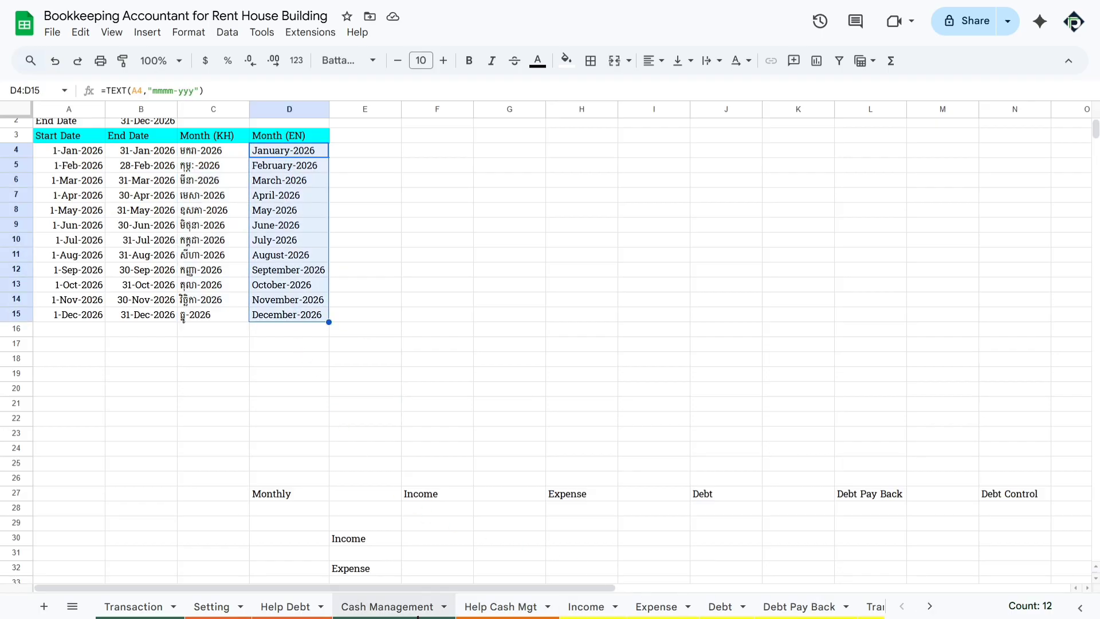
key("ctrl+minus")
key("ctrl+minus")
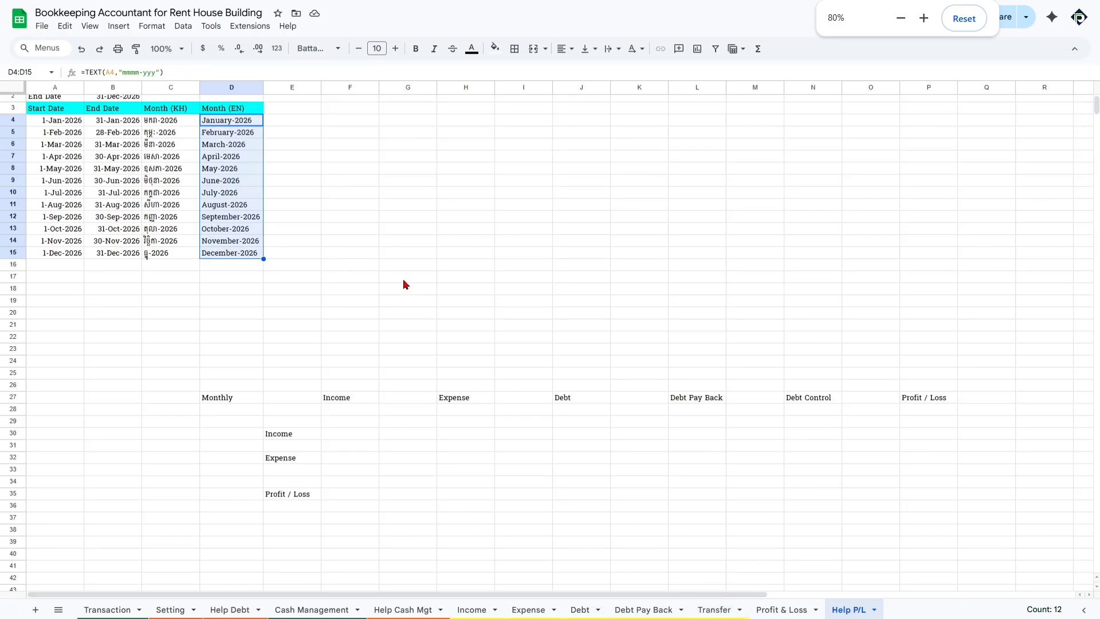
left_click(407, 285)
Clear the existing entries from the Monthly column of the lower table on the Profit & Loss sheet
left_click(781, 610)
left_click_drag(131, 414, 142, 567)
key("Delete")
Link the first Monthly cell, C35, to D4 on Help P/L with ='Help P/L'!D4
left_click(122, 412)
type("=")
left_click(861, 612)
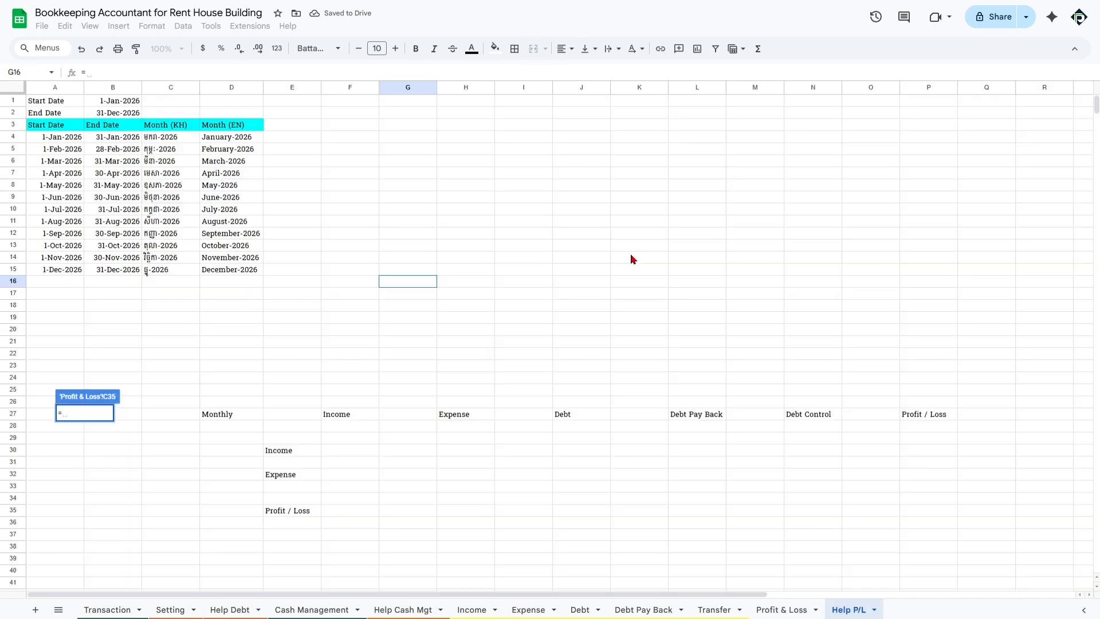
left_click(251, 140)
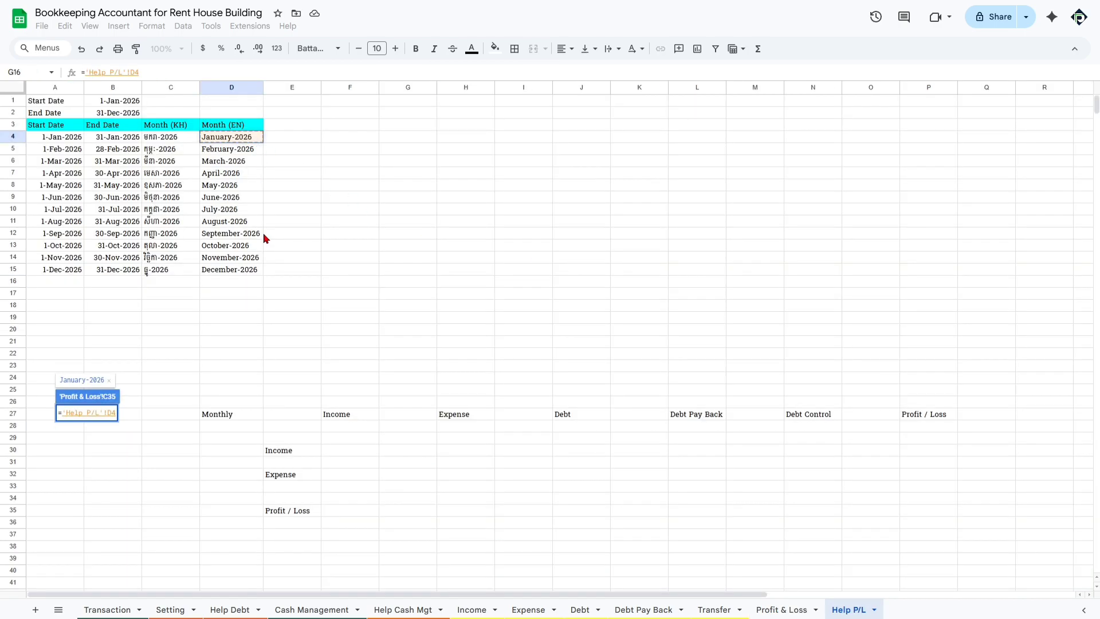
key("Return")
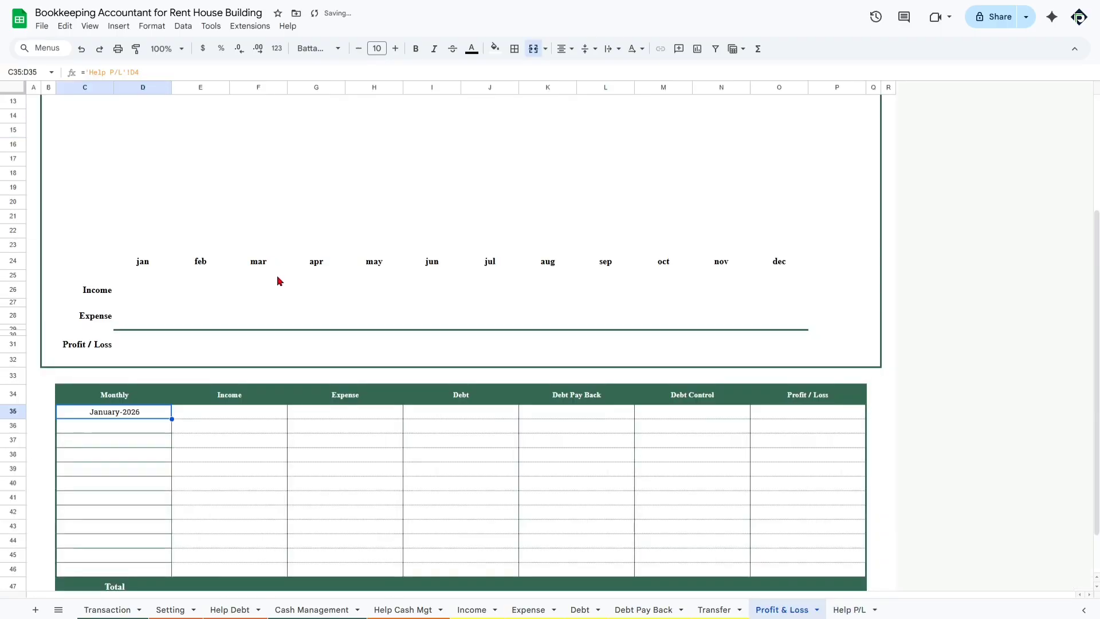
Rewrite the formula in C35 as ={'Help P/L'!D4:D15} to fill the Monthly column with all twelve months
key("BackSpace")
key("BackSpace")
key("BackSpace")
key("BackSpace")
key("BackSpace")
key("BackSpace")
key("BackSpace")
key("BackSpace")
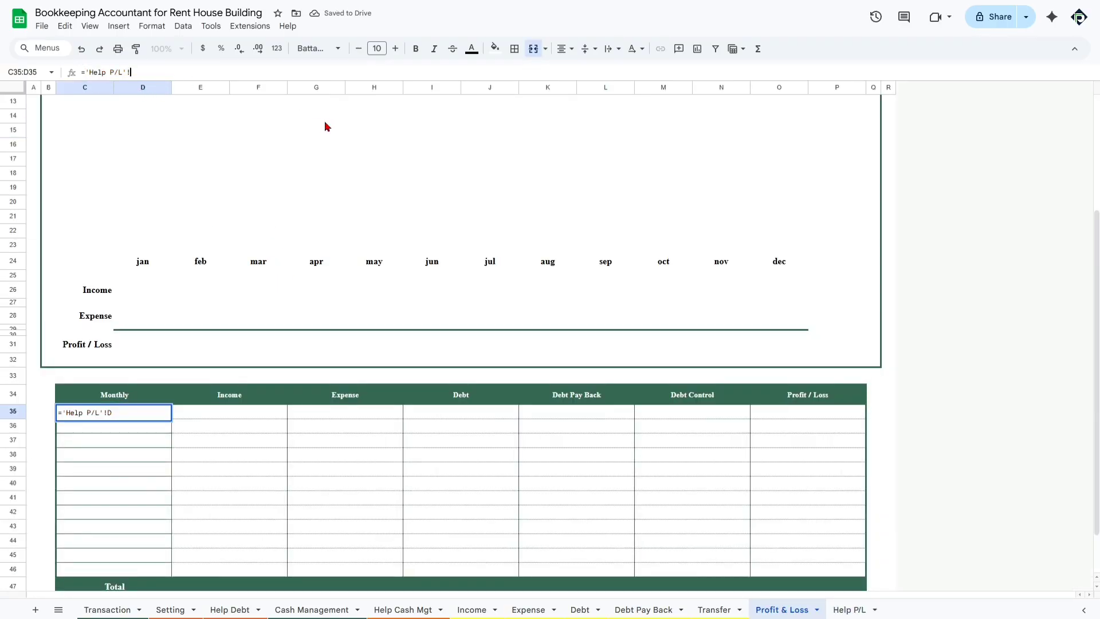
key("BackSpace")
key("BackSpace")
key("BackSpace")
key("BackSpace")
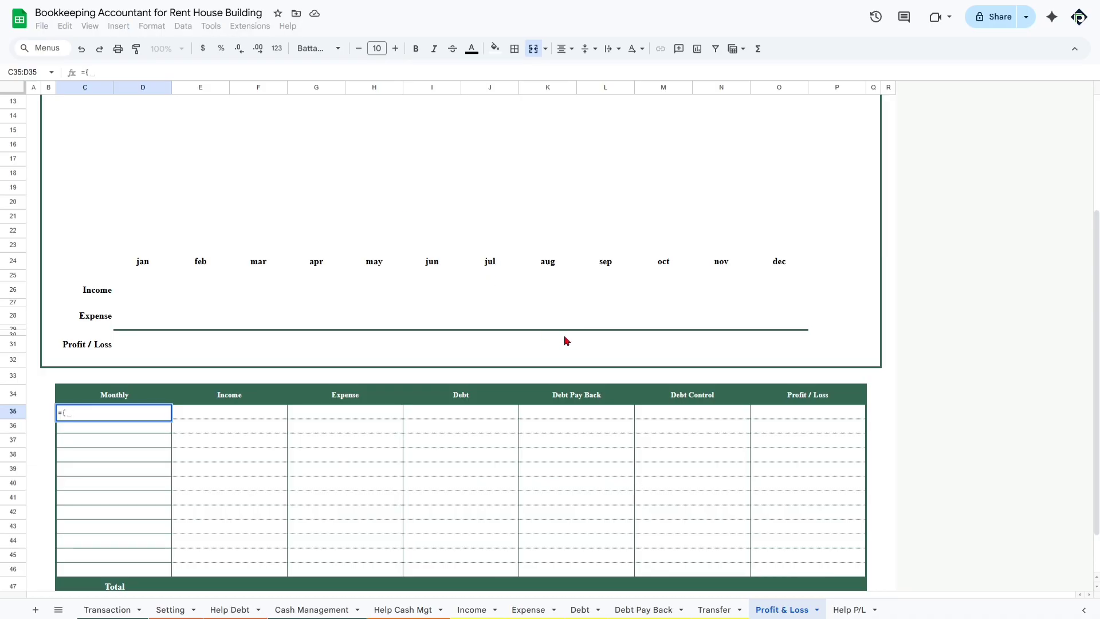
left_click(854, 608)
left_click_drag(237, 143, 245, 274)
key("Return")
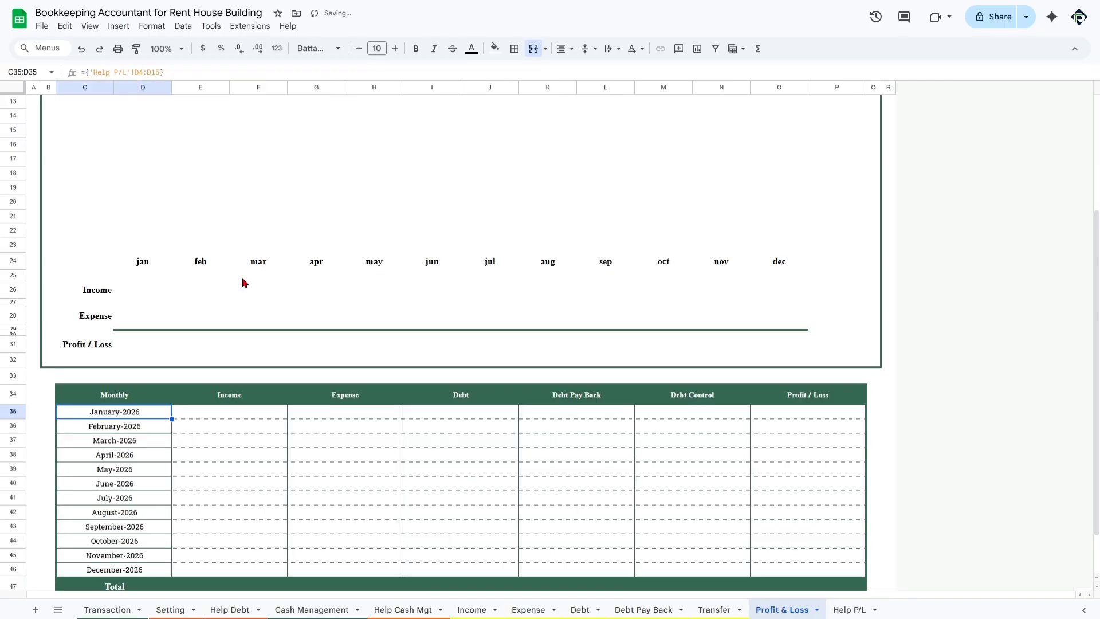
left_click_drag(129, 422, 131, 552)
left_click(259, 526)
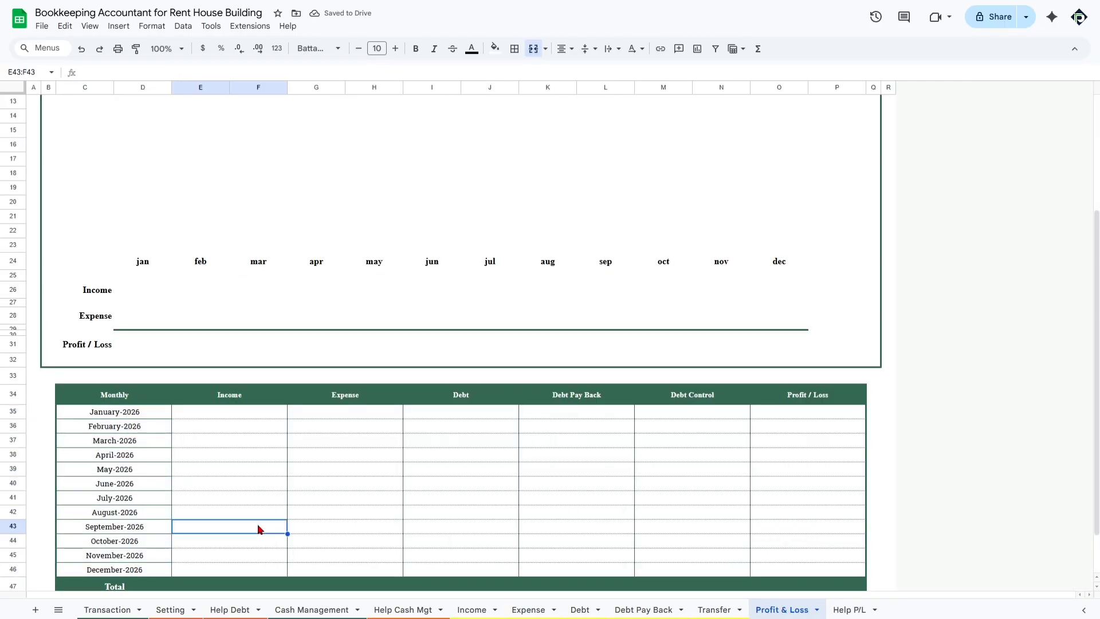
Clear the abbreviated month labels in D24:O24 and enter ='Help P/L'!D4 in D24
left_click_drag(144, 260, 778, 263)
key("Delete")
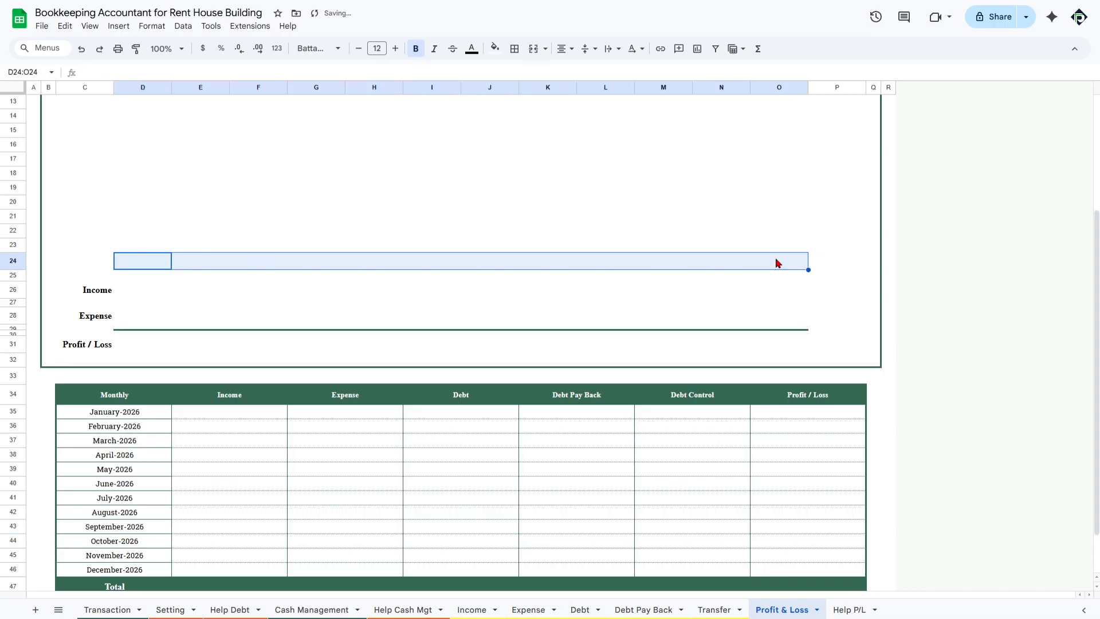
type("=")
left_click(849, 610)
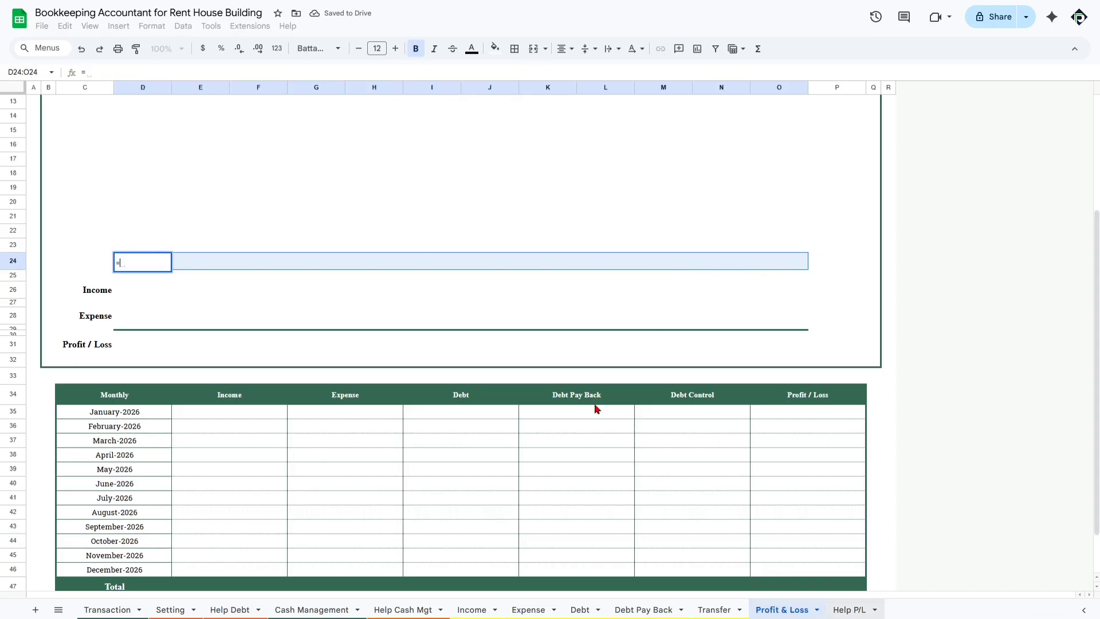
left_click(231, 141)
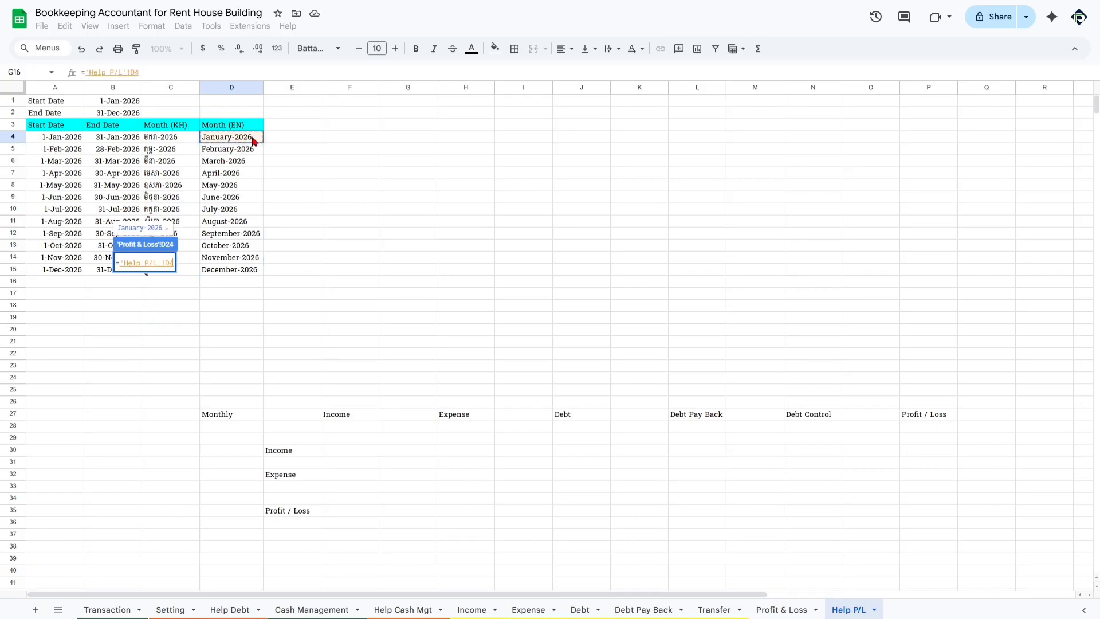
key("Return")
Link the second and third month labels by entering ='Help P/L'!D5 in E24 and ='Help P/L'!D6 in F24
type("=")
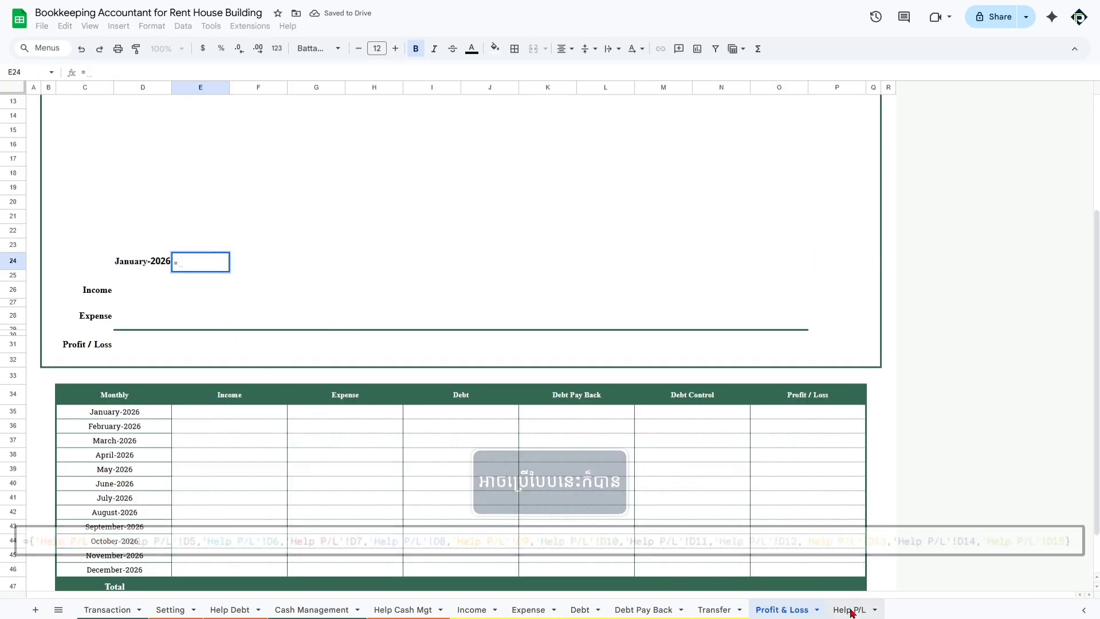
left_click(849, 609)
left_click(234, 150)
key("Return")
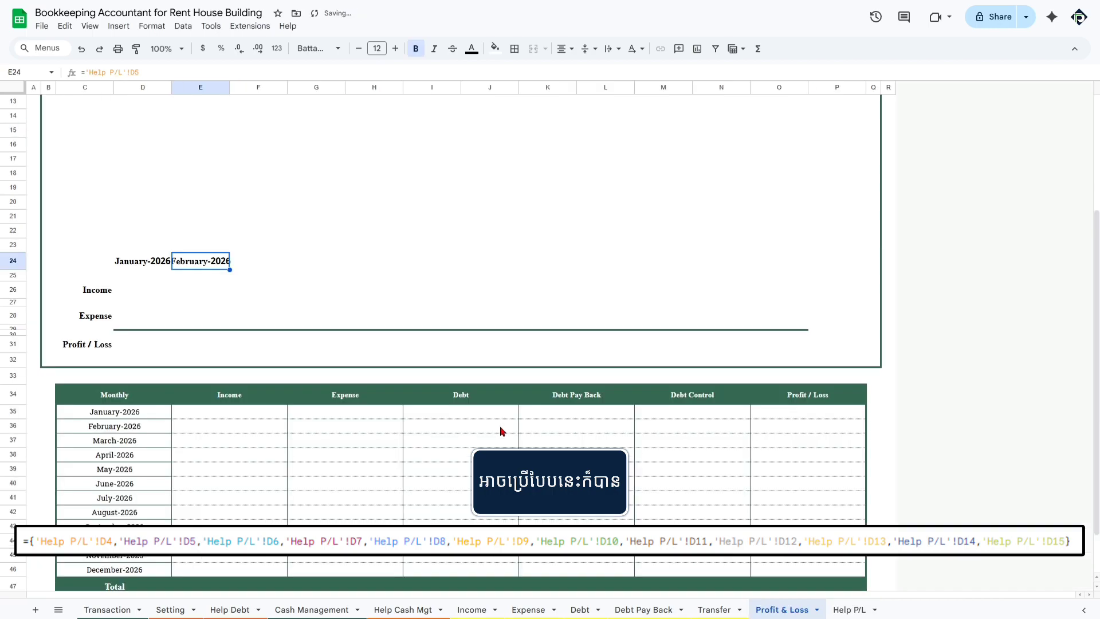
left_click(275, 261)
type("=")
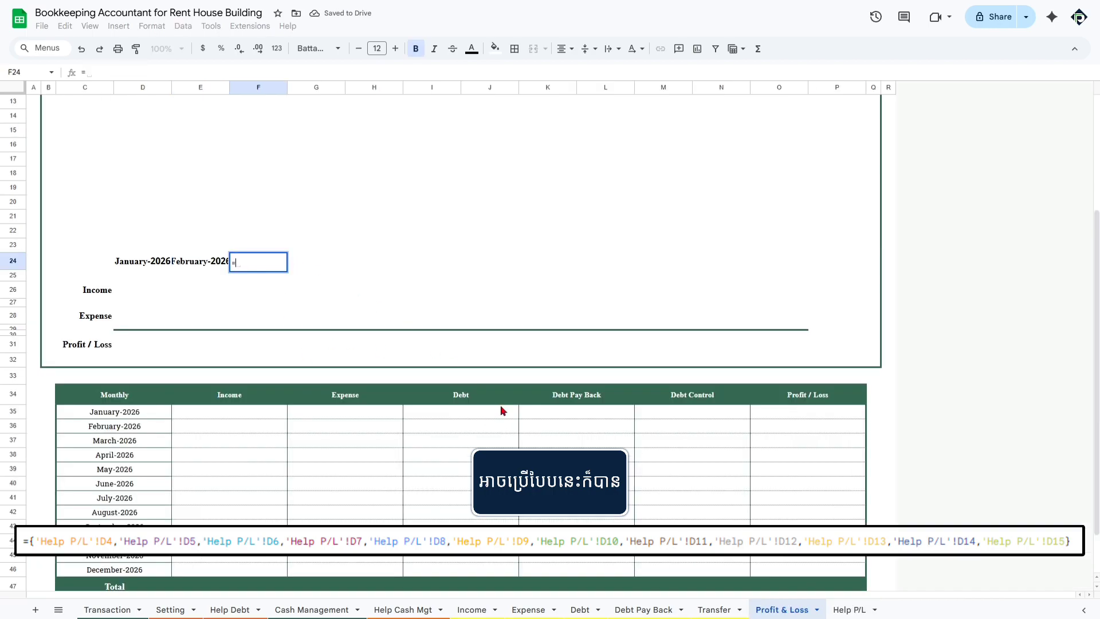
left_click(843, 610)
left_click(241, 165)
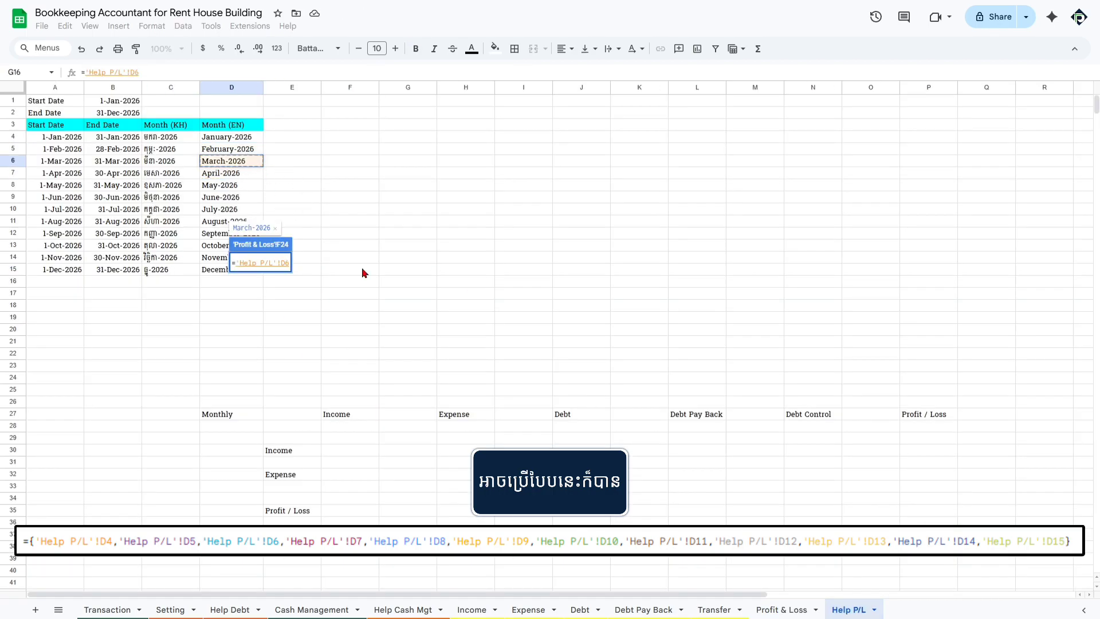
key("Return")
Link the April and May labels by entering ='Help P/L'!D7 in G24 and ='Help P/L'!D8 in H24
left_click(338, 263)
type("=")
key("ctrl+shift+Page_Down")
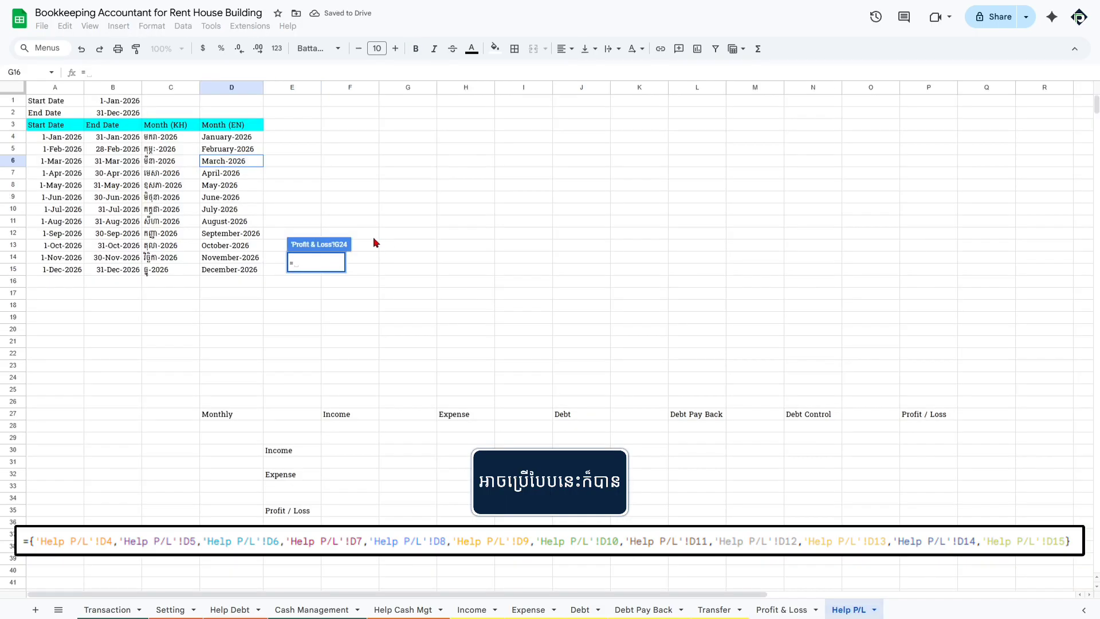
left_click(249, 176)
key("Return")
left_click(378, 266)
type("=")
key("ctrl+shift+Page_Down")
left_click(232, 187)
key("Return")
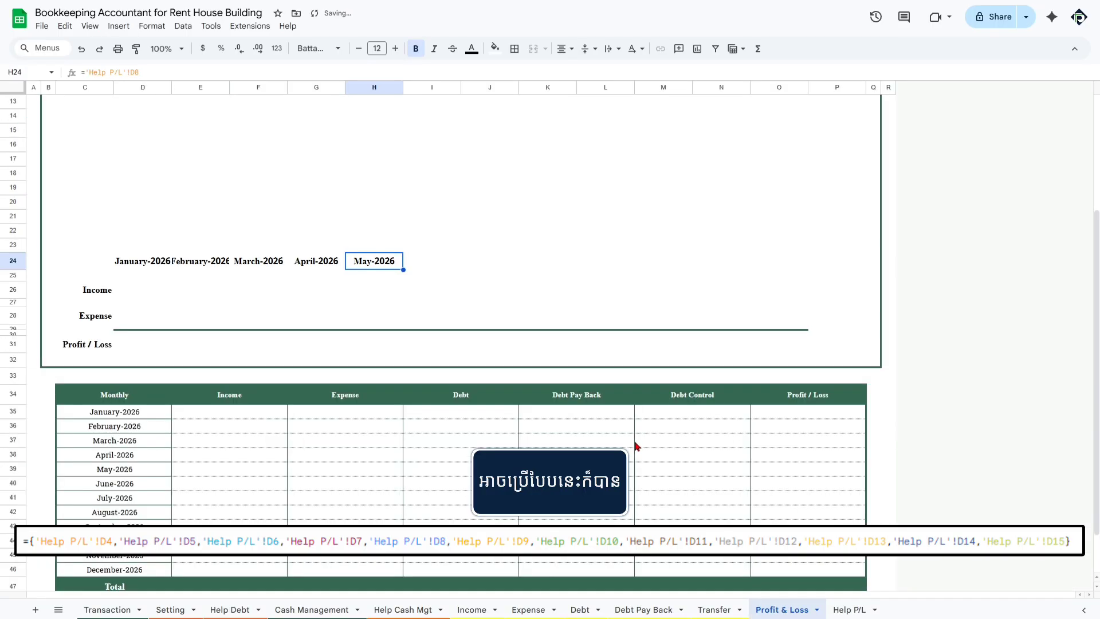
Link the June and July labels by entering ='Help P/L'!D9 in I24 and ='Help P/L'!D10 in J24
left_click(424, 264)
type("=")
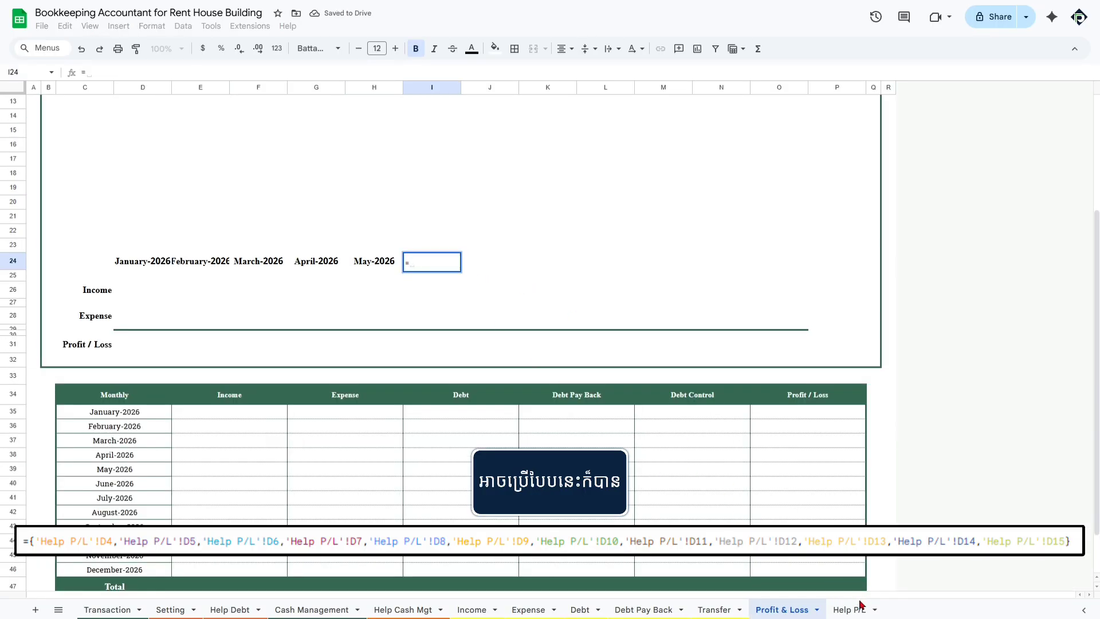
left_click(851, 609)
left_click(227, 197)
key("Return")
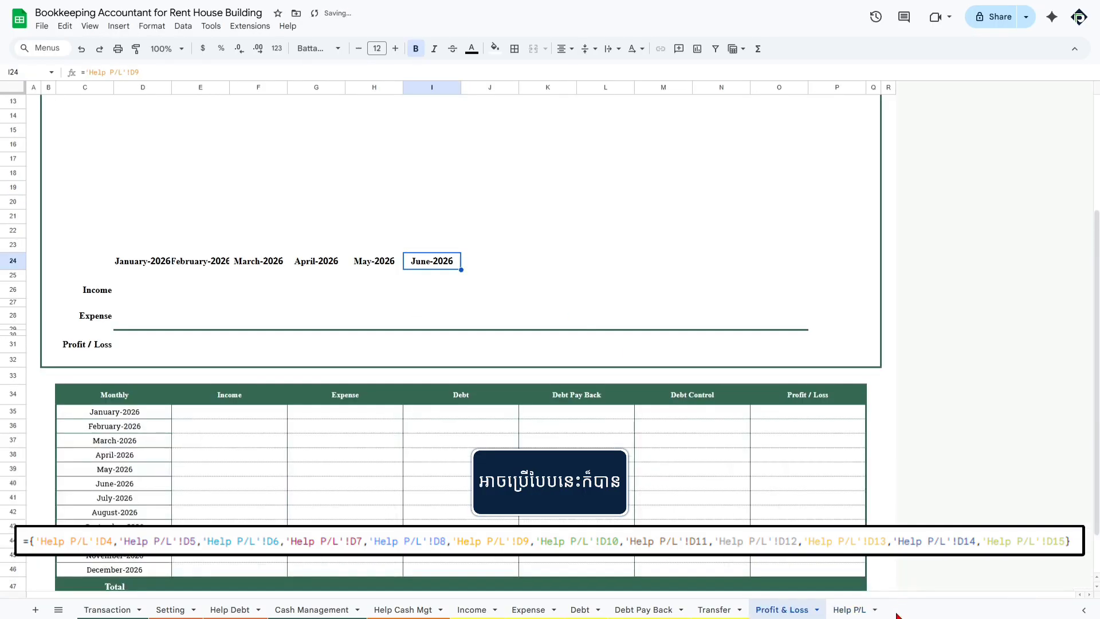
left_click(488, 265)
type("=")
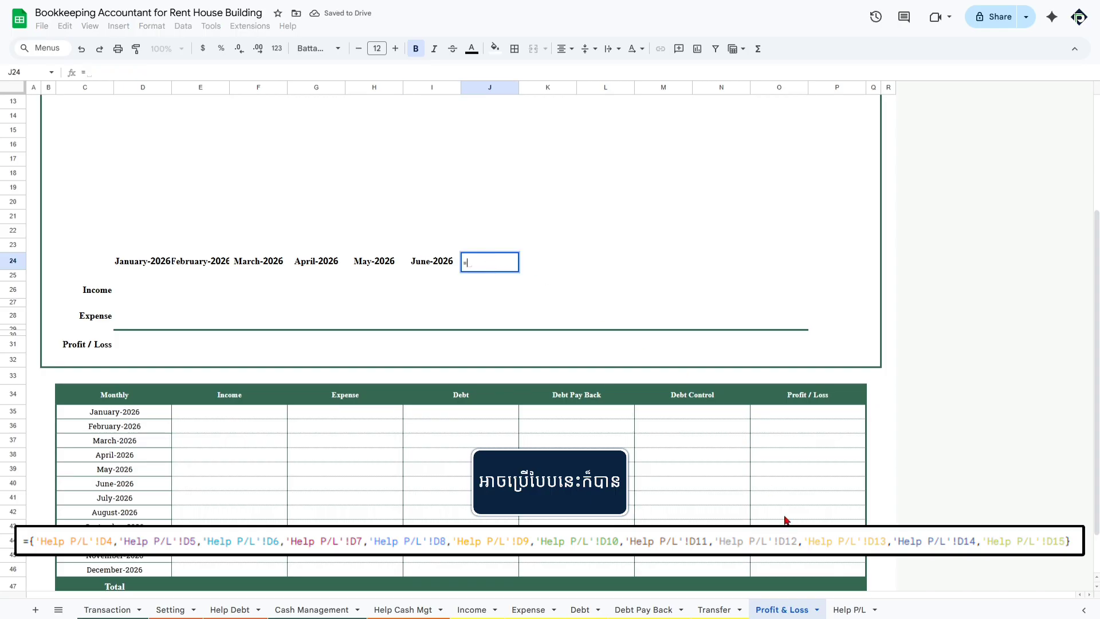
left_click(850, 609)
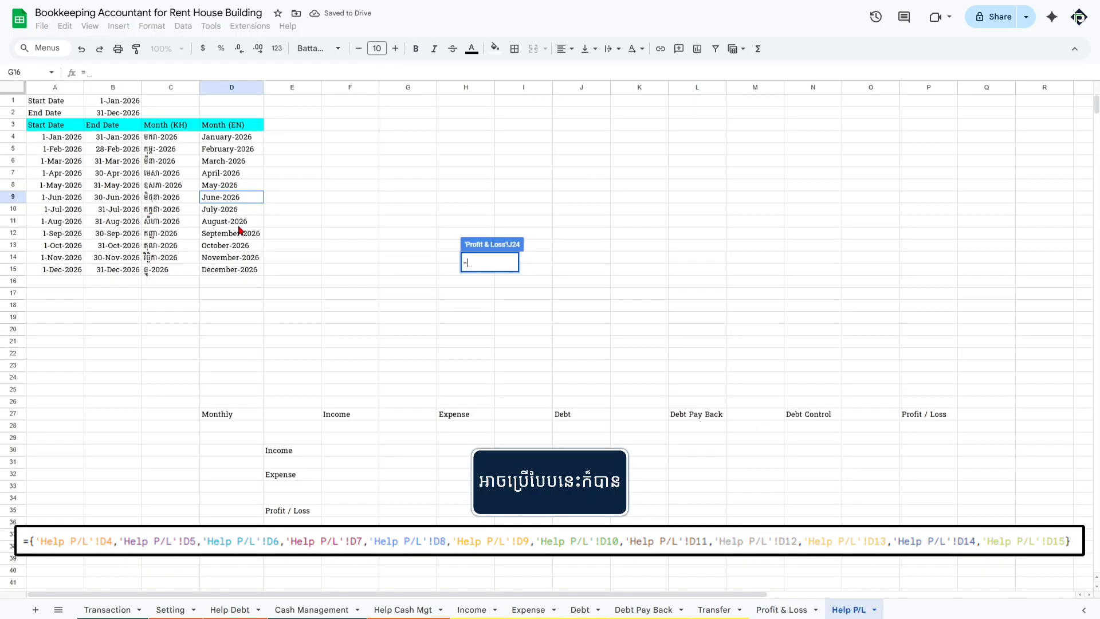
left_click(221, 211)
key("Return")
Reduce the font size of the month label row D24:O24 to 10
left_click_drag(147, 267, 779, 263)
left_click(360, 49)
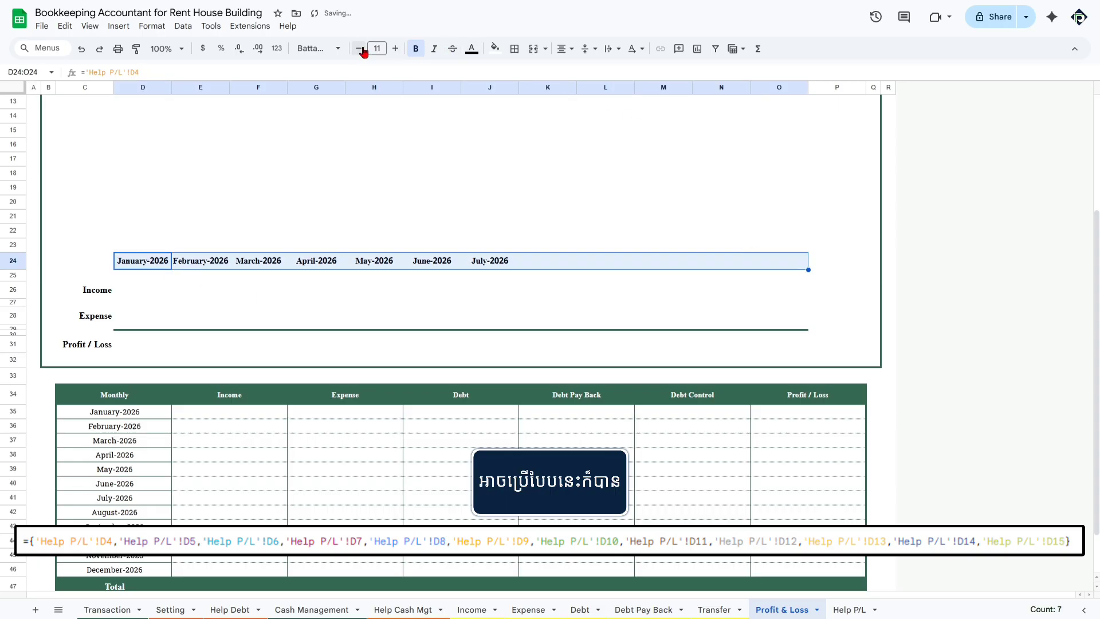
left_click(360, 50)
left_click(578, 343)
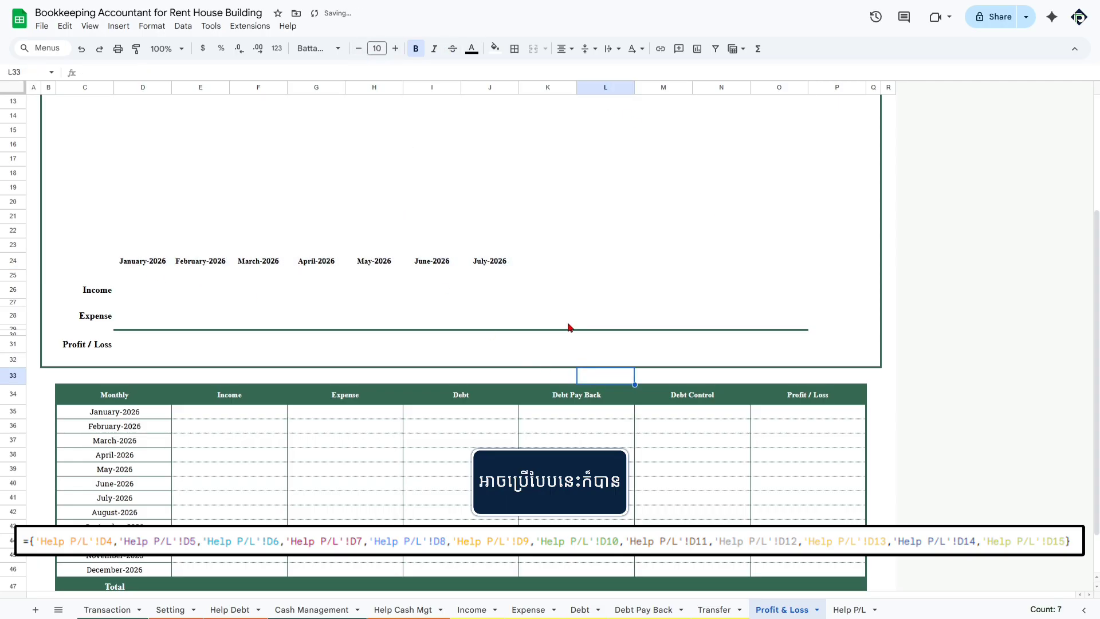
Link the August and September labels by entering ='Help P/L'!D11 in K24 and ='Help P/L'!D12 in L24
left_click(562, 262)
left_click(85, 290)
left_click(564, 265)
type("=")
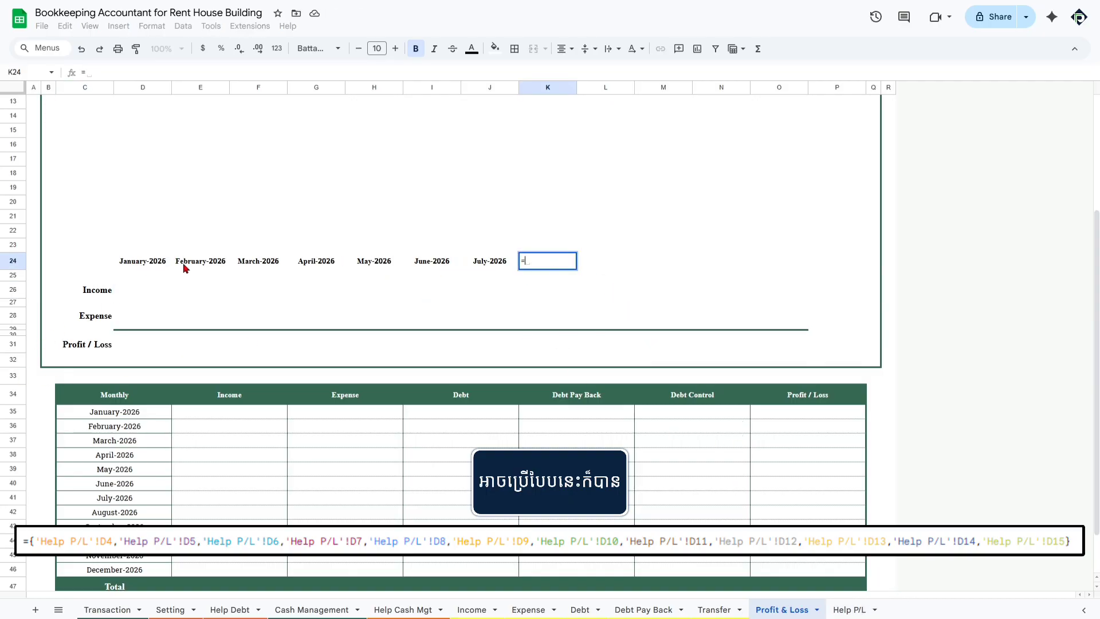
left_click(848, 609)
left_click(241, 224)
key("Return")
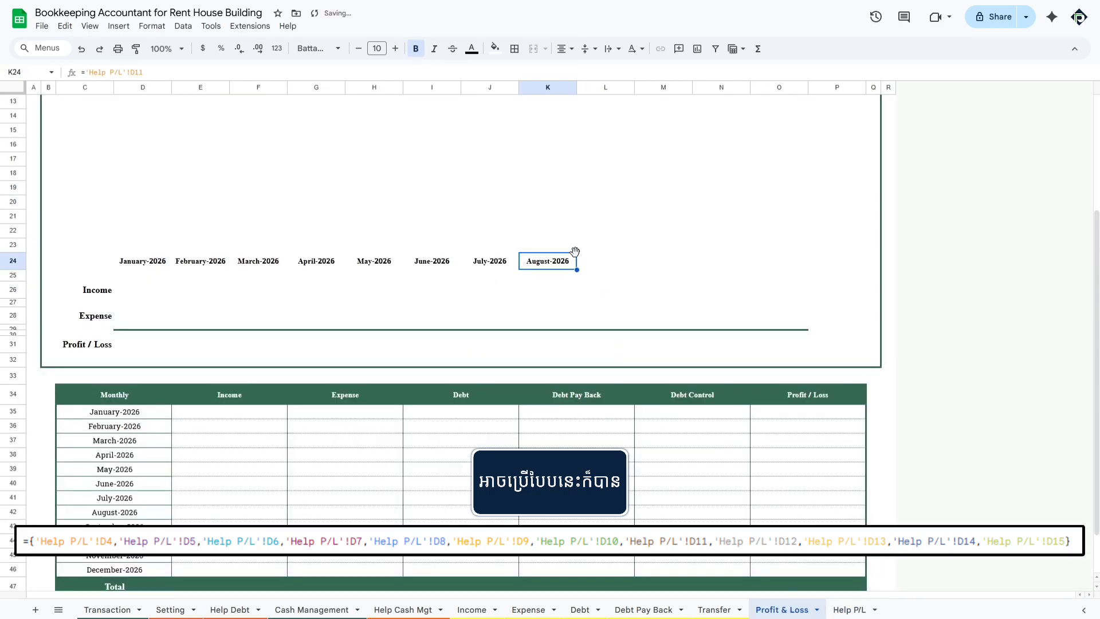
left_click(599, 263)
type("=")
left_click(835, 611)
left_click(240, 238)
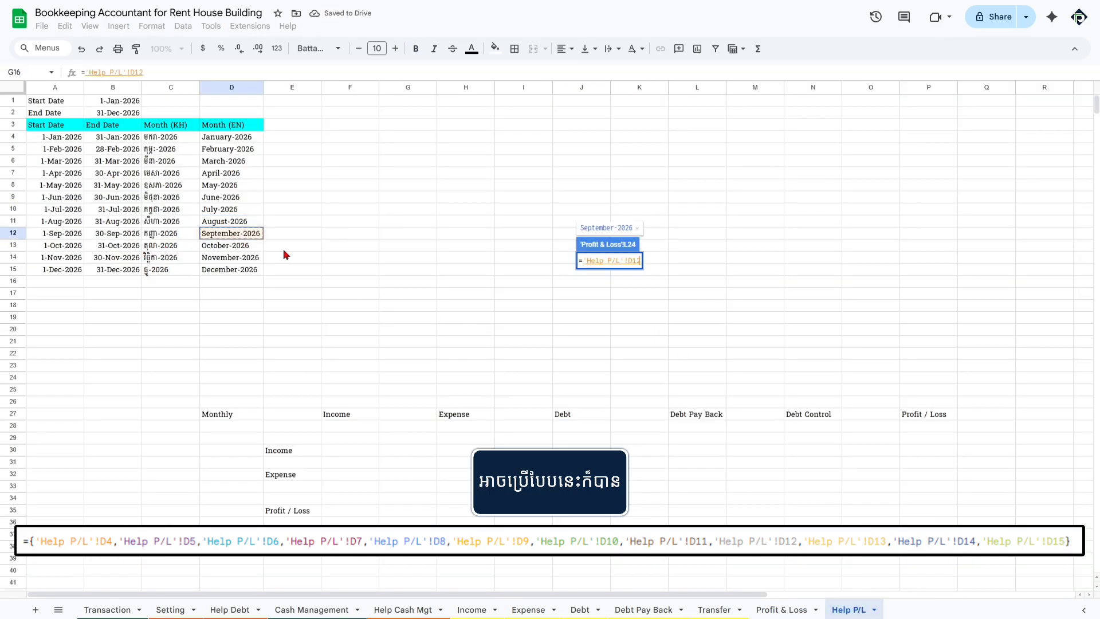
key("Return")
Link the October and November labels by entering ='Help P/L'!D13 in M24 and ='Help P/L'!D14 in N24
left_click(662, 262)
type("=")
left_click(848, 610)
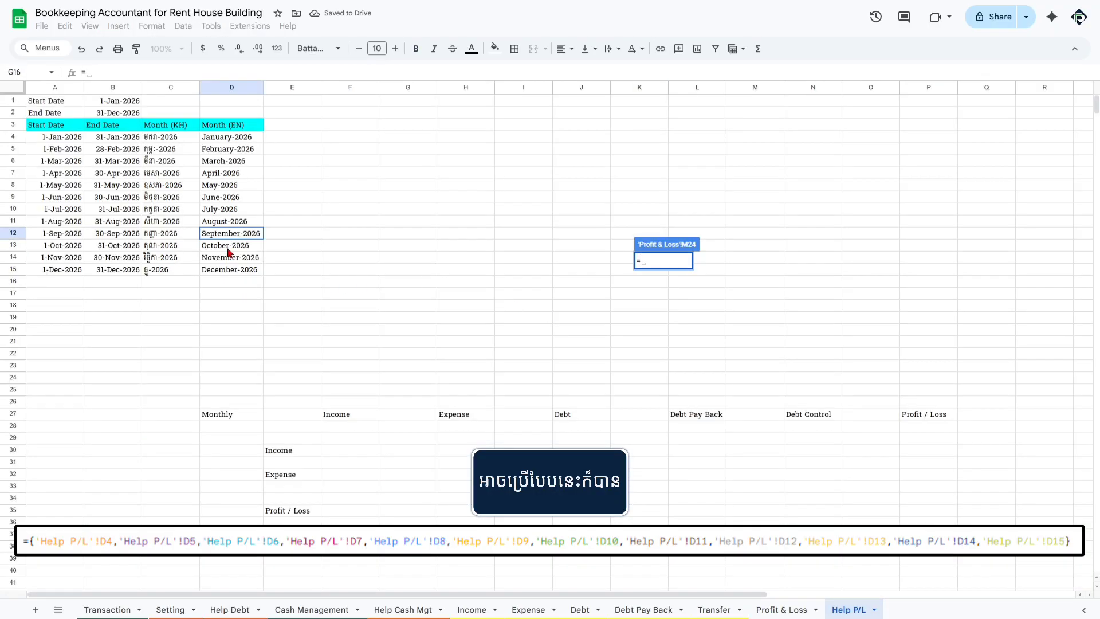
left_click(241, 253)
key("Return")
left_click(721, 265)
type("=")
left_click(848, 610)
left_click(240, 258)
type("==")
key("BackSpace")
key("BackSpace")
key("Return")
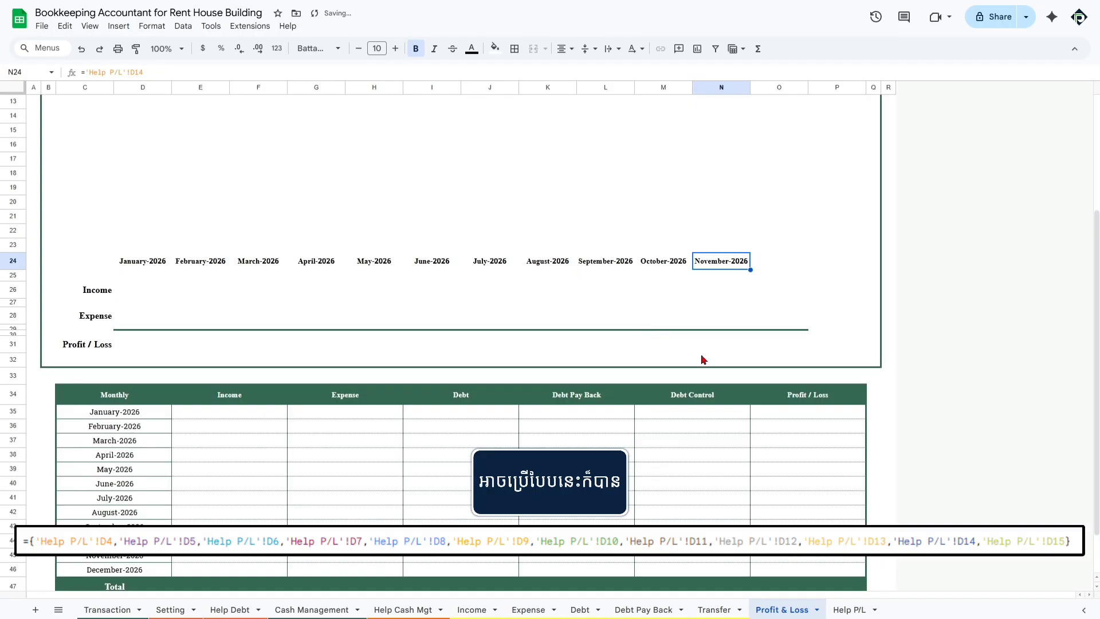
Link the December label in O24 with ='Help P/L'!D15 and select the whole month row D24:O24
left_click(786, 267)
type("=")
left_click(848, 610)
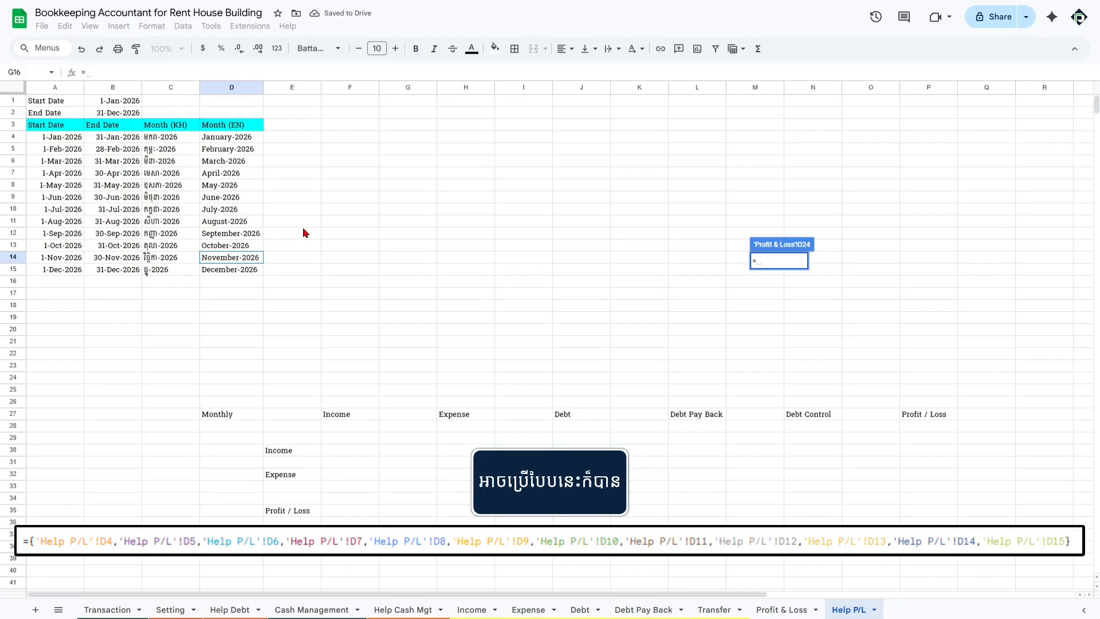
left_click(236, 270)
key("Return")
left_click_drag(138, 261, 164, 264)
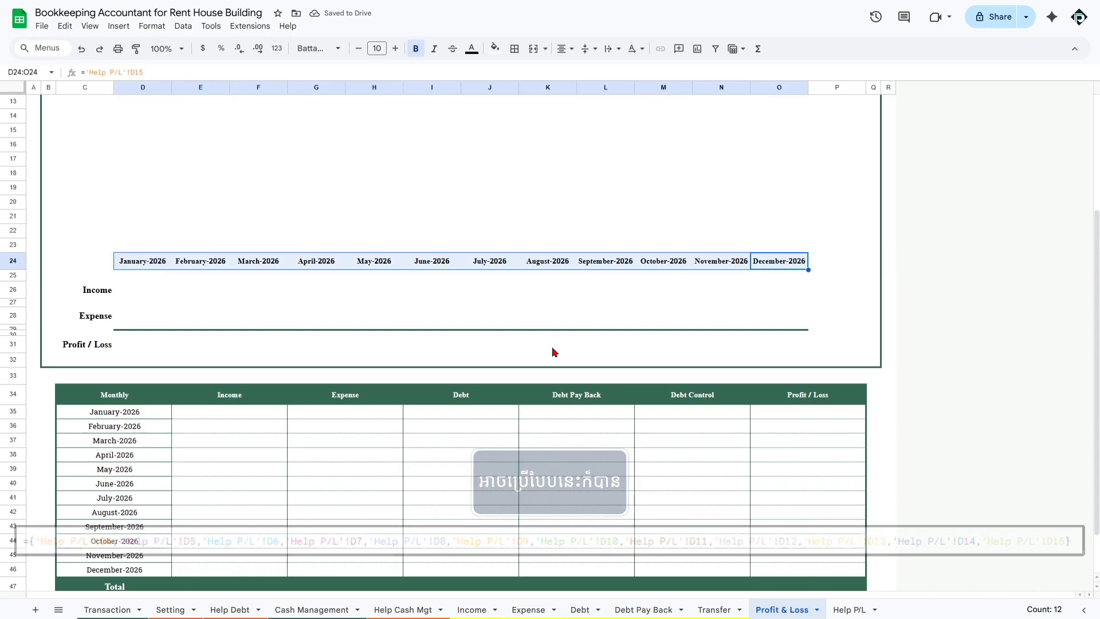
Resize columns D through O of the Profit & Loss sheet to a width of 120 pixels
key("ctrl+minus")
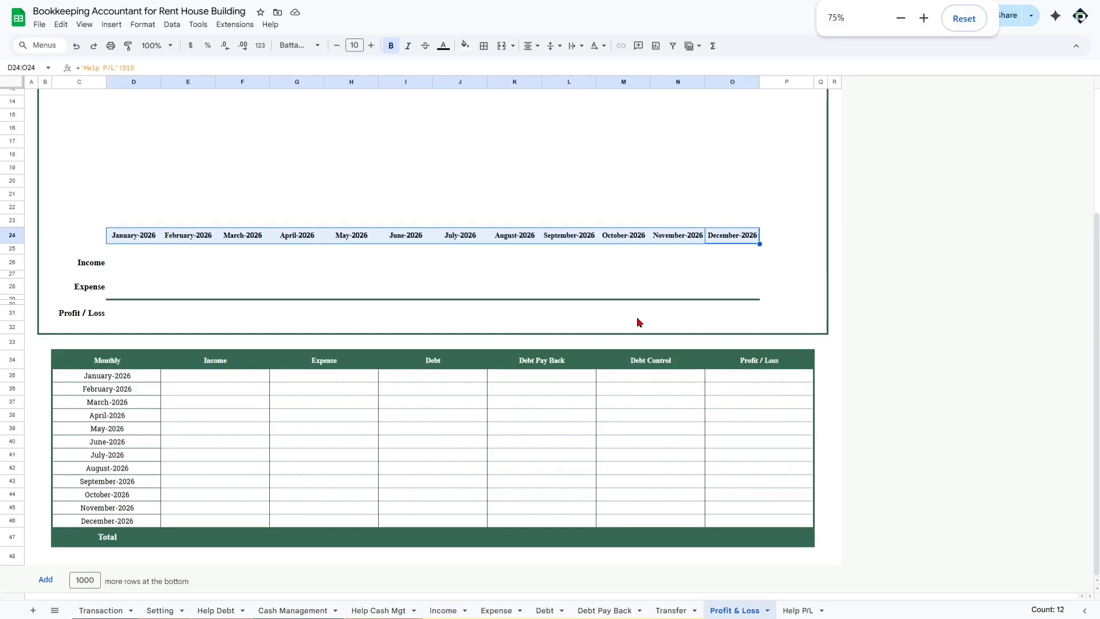
scroll(635, 320, "up", 3)
left_click_drag(126, 84, 730, 86)
right_click(729, 86)
left_click(759, 271)
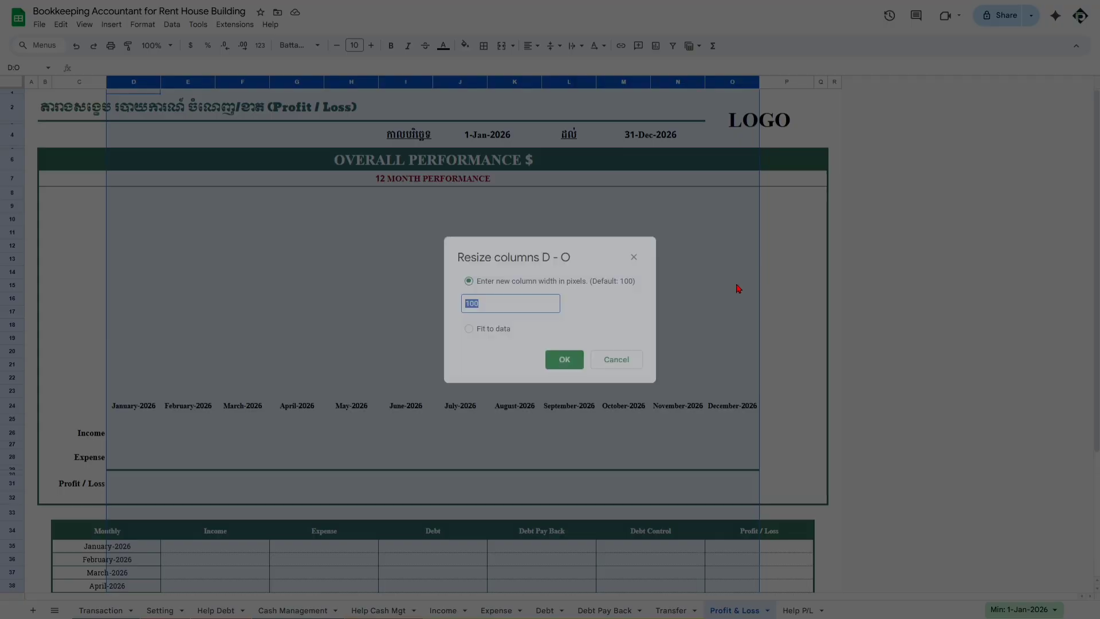
type("120")
key("Return")
left_click(921, 280)
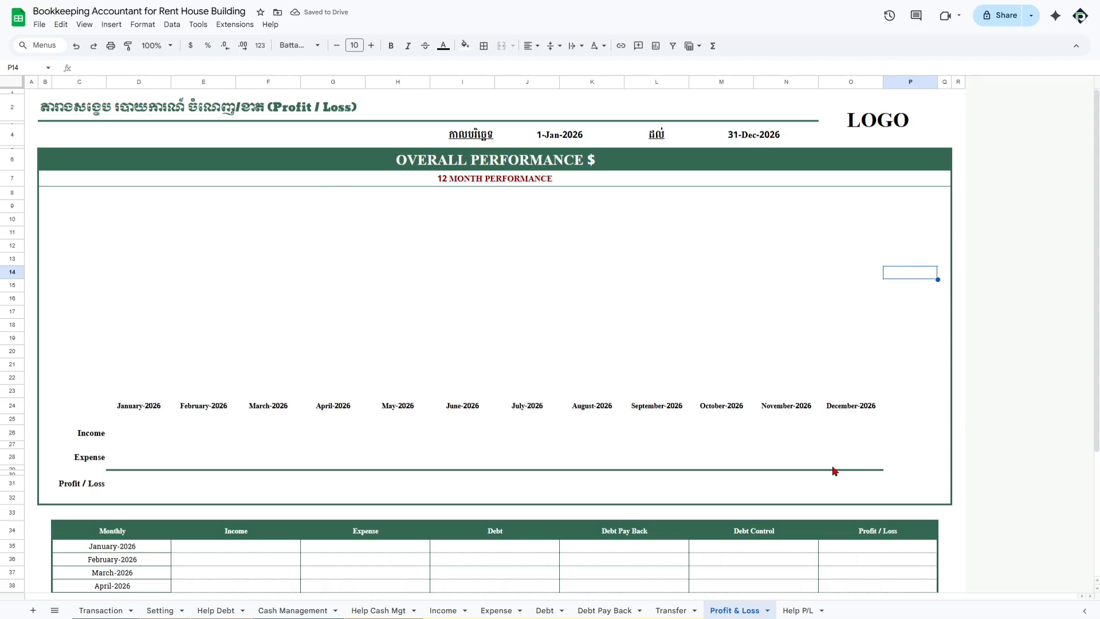
Review the month labels in row 24, the Income, Expense and Profit / Loss rows, and the monthly table below them
scroll(828, 470, "down", 1)
left_click_drag(150, 381, 858, 408)
left_click(167, 383)
left_click(133, 354)
left_click_drag(129, 352, 206, 352)
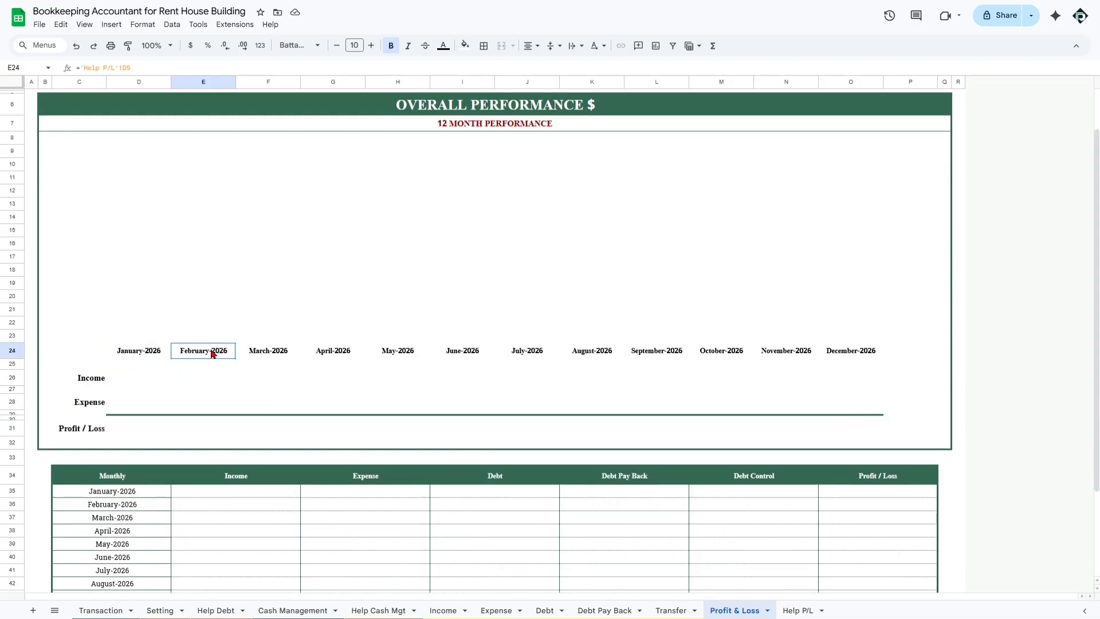
left_click_drag(751, 354, 861, 351)
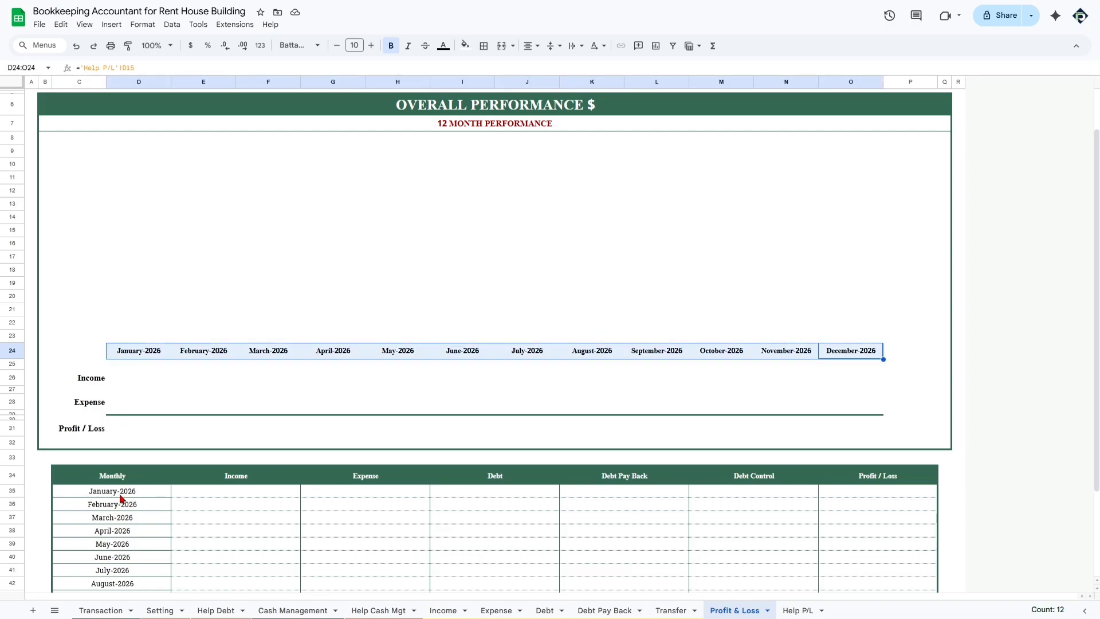
left_click(274, 501)
left_click(579, 506)
scroll(376, 383, "up", 2)
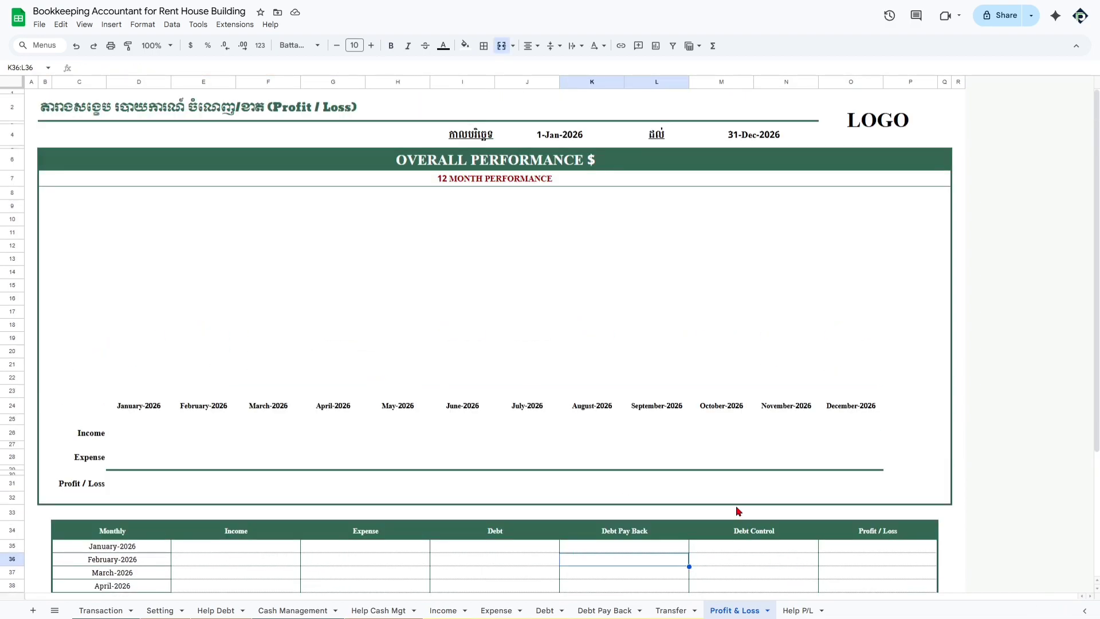
left_click(253, 535)
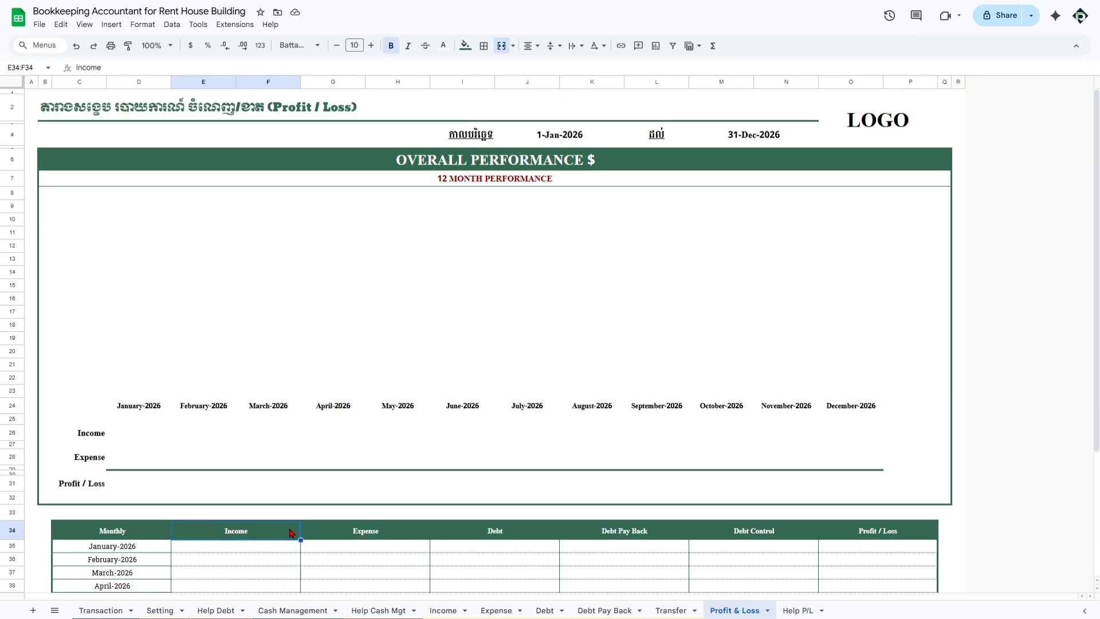
scroll(298, 533, "down", 1)
scroll(305, 533, "down", 4)
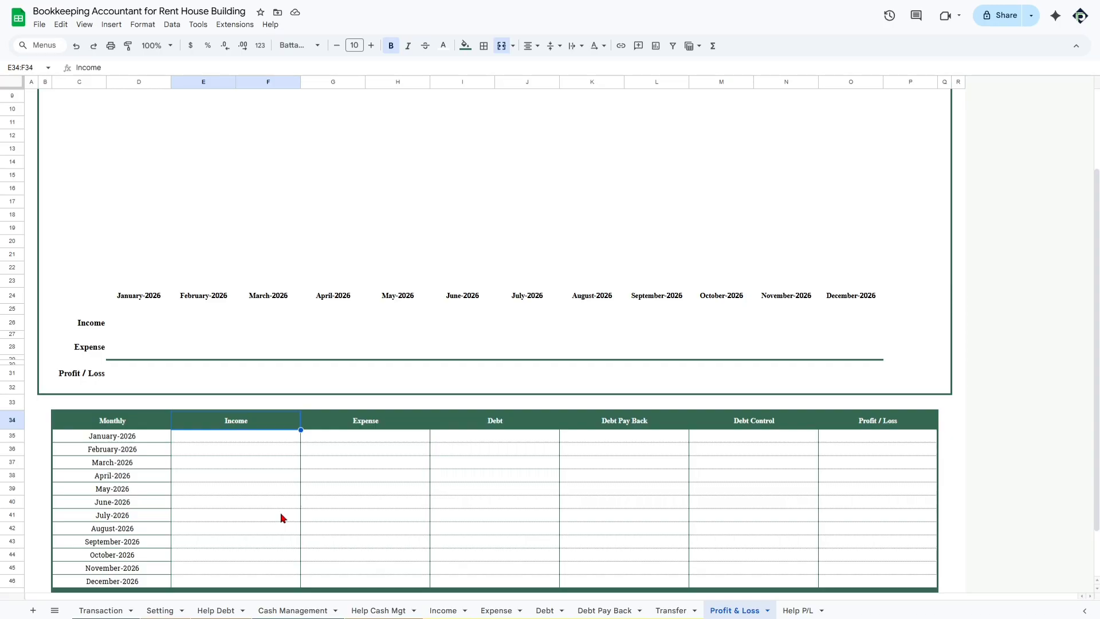
left_click(245, 438)
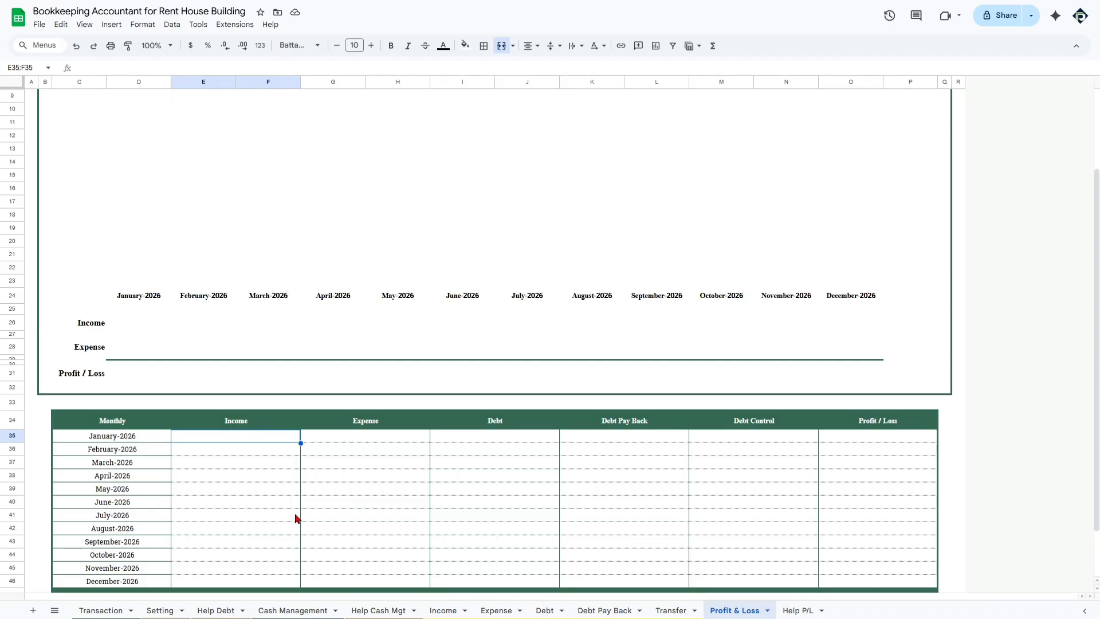
On the Help P/L sheet, copy the Income heading from row 27 into E3 and extend it to "Income (៛)"
left_click(799, 610)
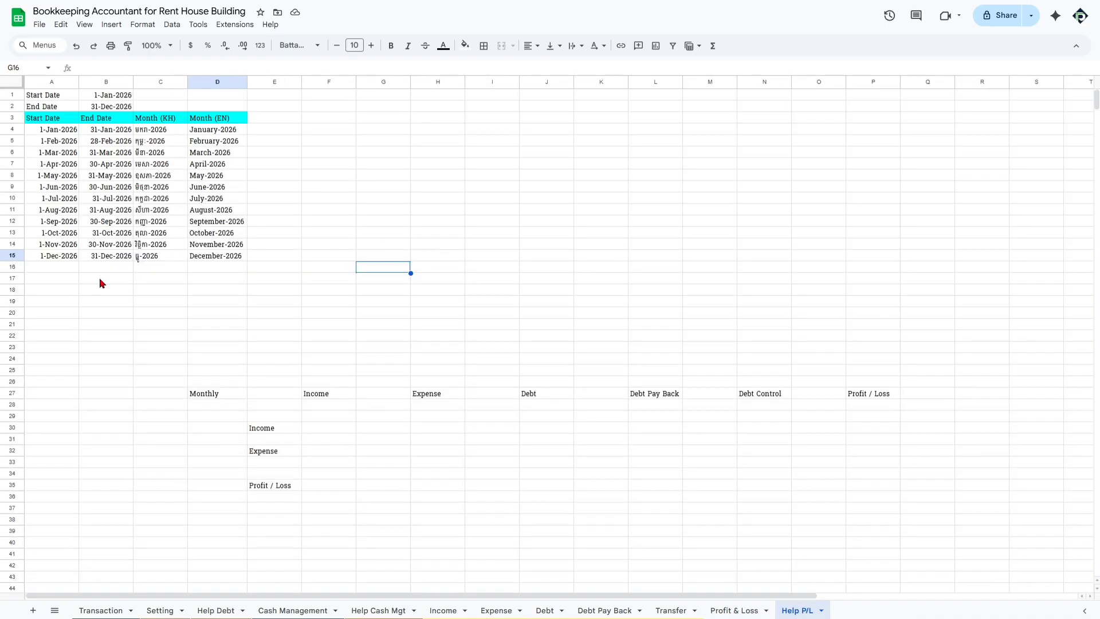
left_click(277, 118)
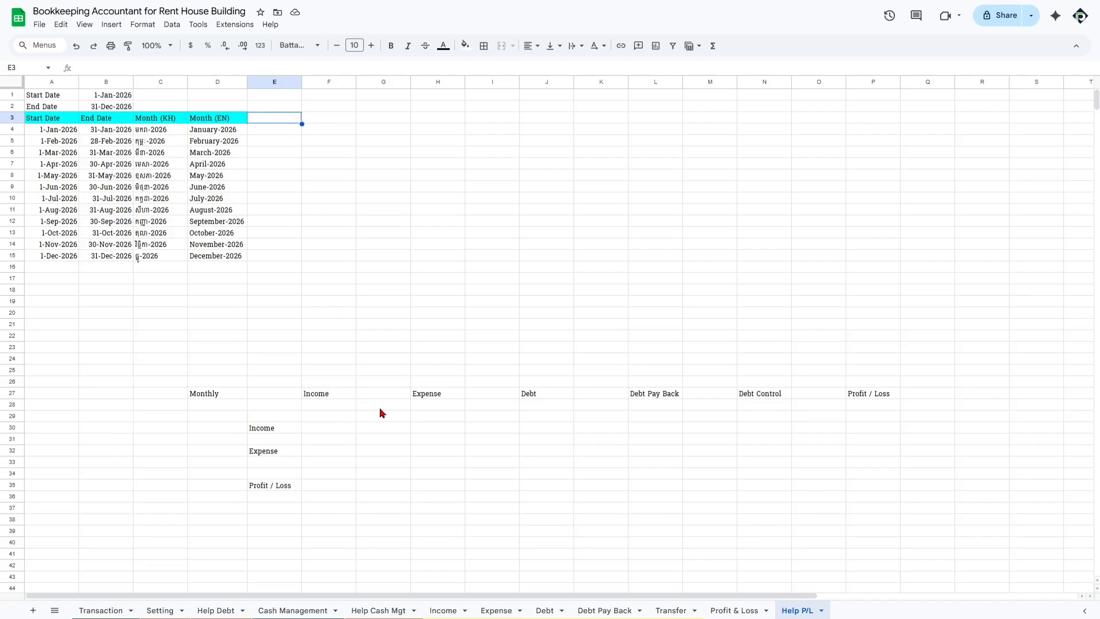
left_click(353, 395)
key("ctrl+c")
left_click(287, 118)
key("ctrl+v")
double_click(287, 118)
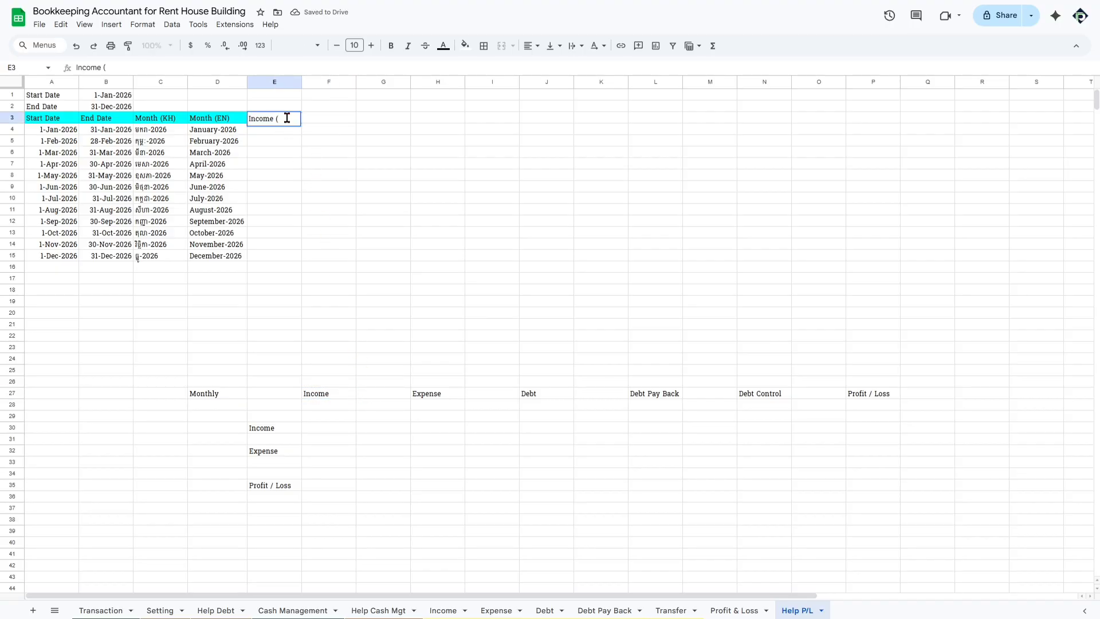
key("Tab")
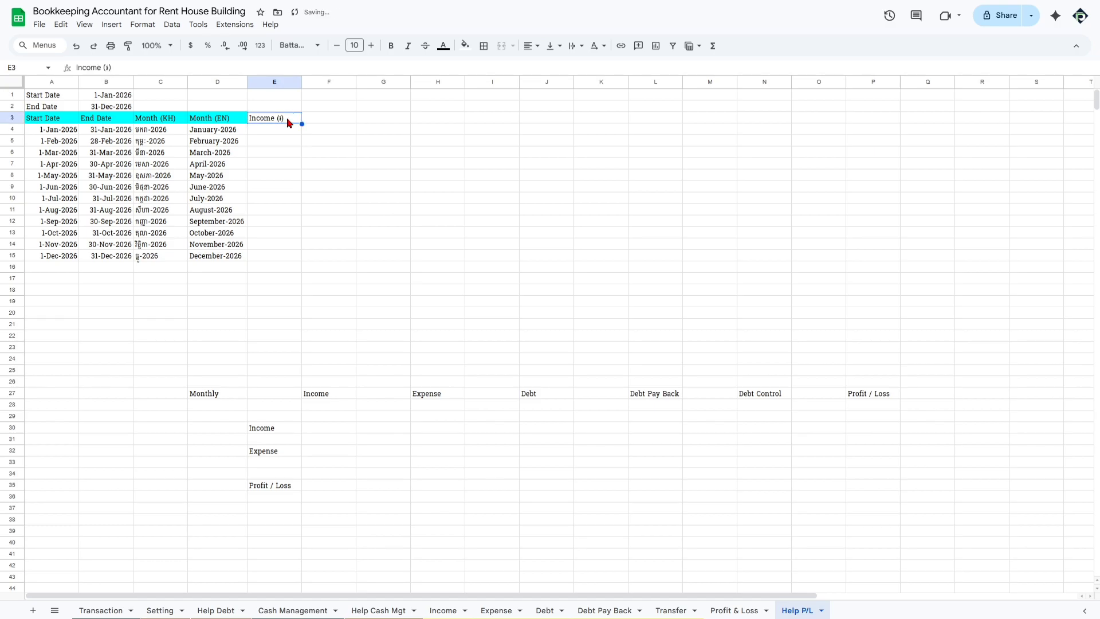
Add an Income ($) heading in F3 by duplicating the Income (៛) heading and changing its currency symbol
key("ctrl+r")
key("F2")
key("Left")
key("BackSpace")
type("៛៤")
key("BackSpace")
key("BackSpace")
type("$")
left_click(286, 118)
left_click_drag(306, 121, 347, 124)
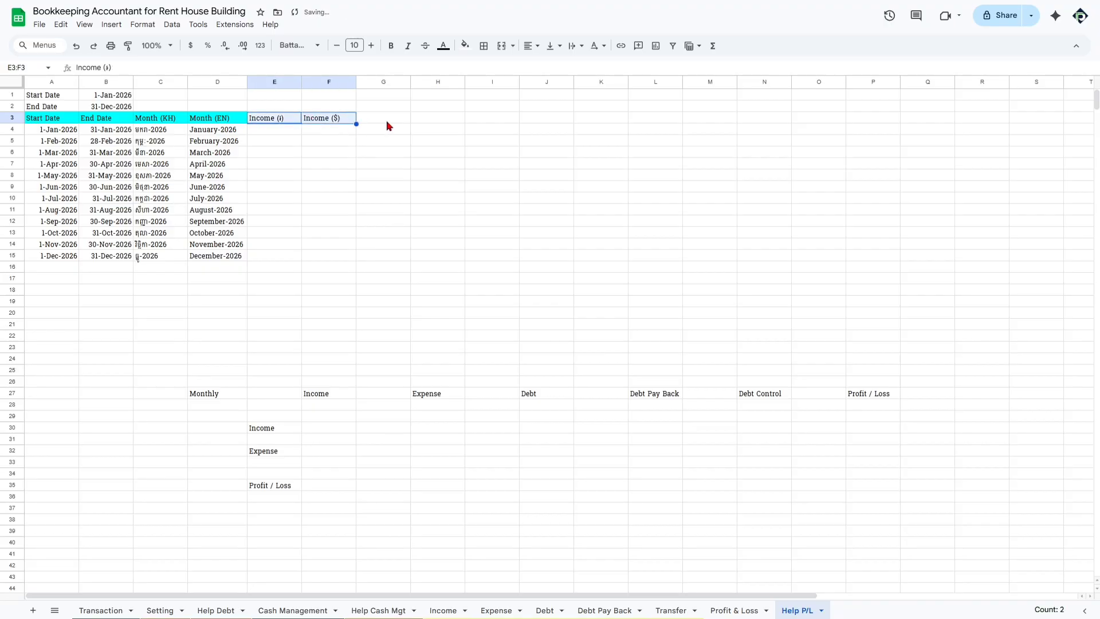
Examine the riel and dollar amount columns of the Debt Pay Back table on the Transaction sheet
left_click(387, 121)
left_click_drag(280, 122, 279, 257)
left_click_drag(351, 117, 280, 257)
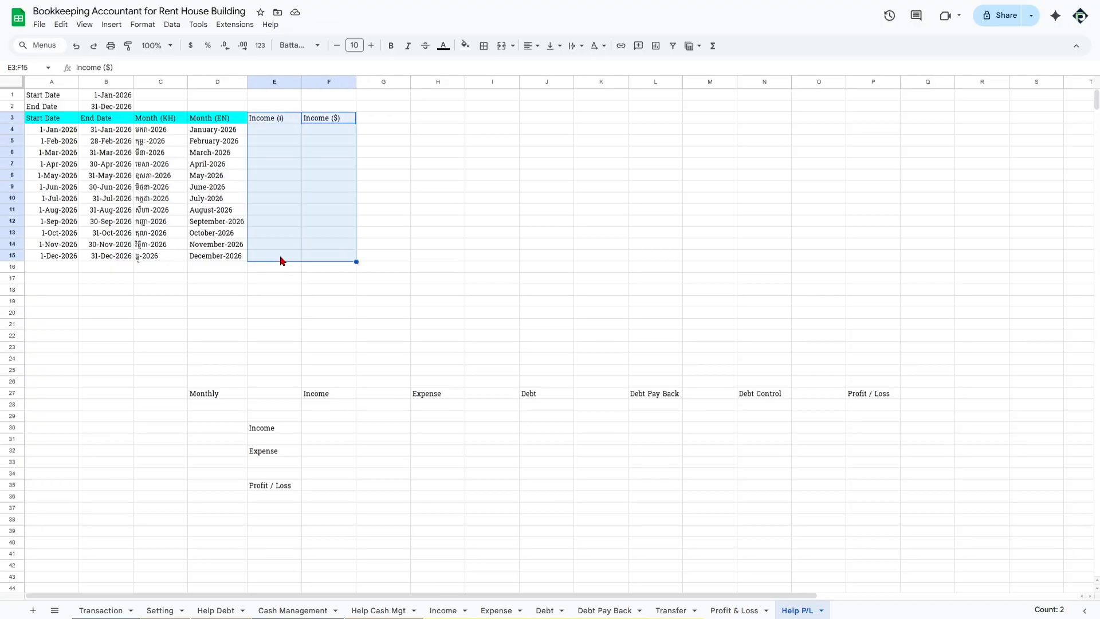
left_click(99, 610)
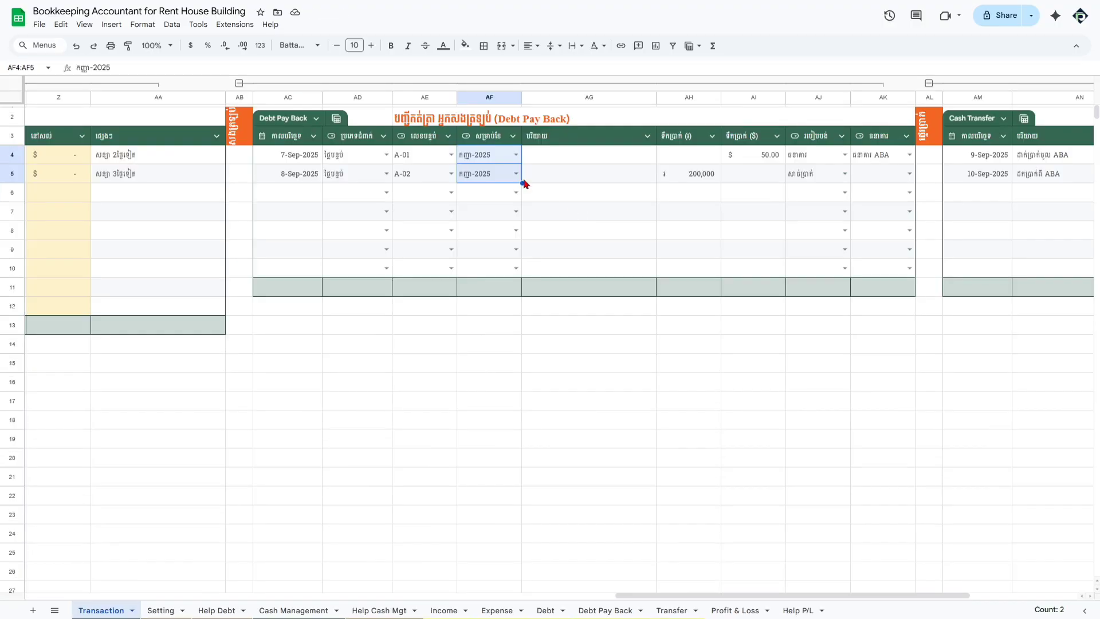
left_click_drag(688, 155, 780, 289)
left_click(802, 610)
left_click_drag(270, 130, 323, 256)
Add an Income (Convert) heading in G3 of the Help P/L sheet and fit column G to its text
left_click(382, 121)
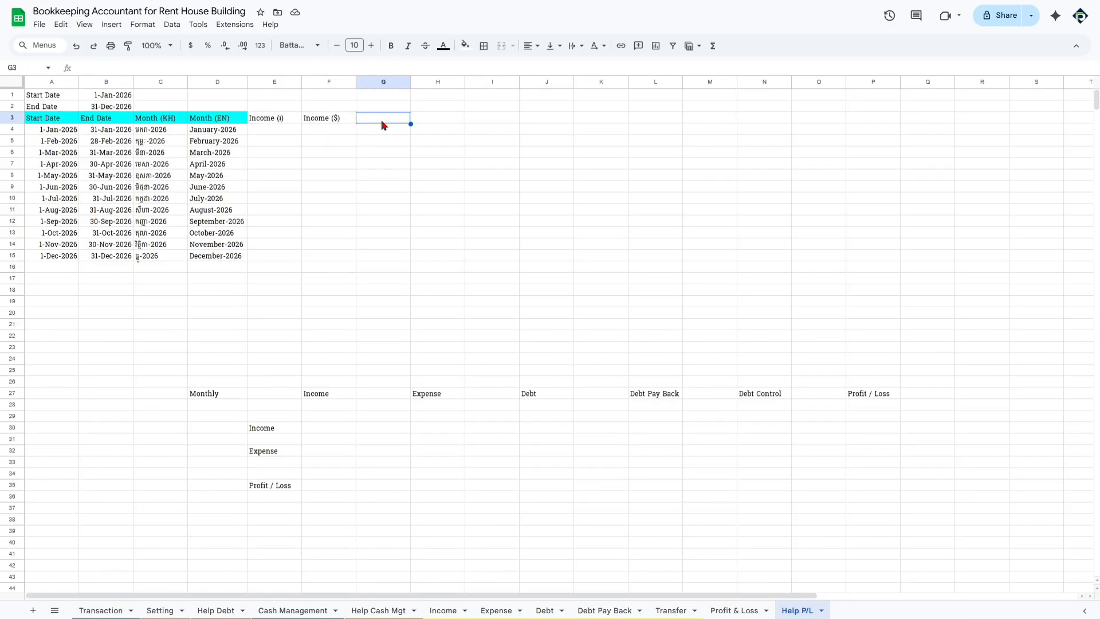
key("ctrl+v")
key("F2")
key("Left")
key("BackSpace")
type("C")
type("onver")
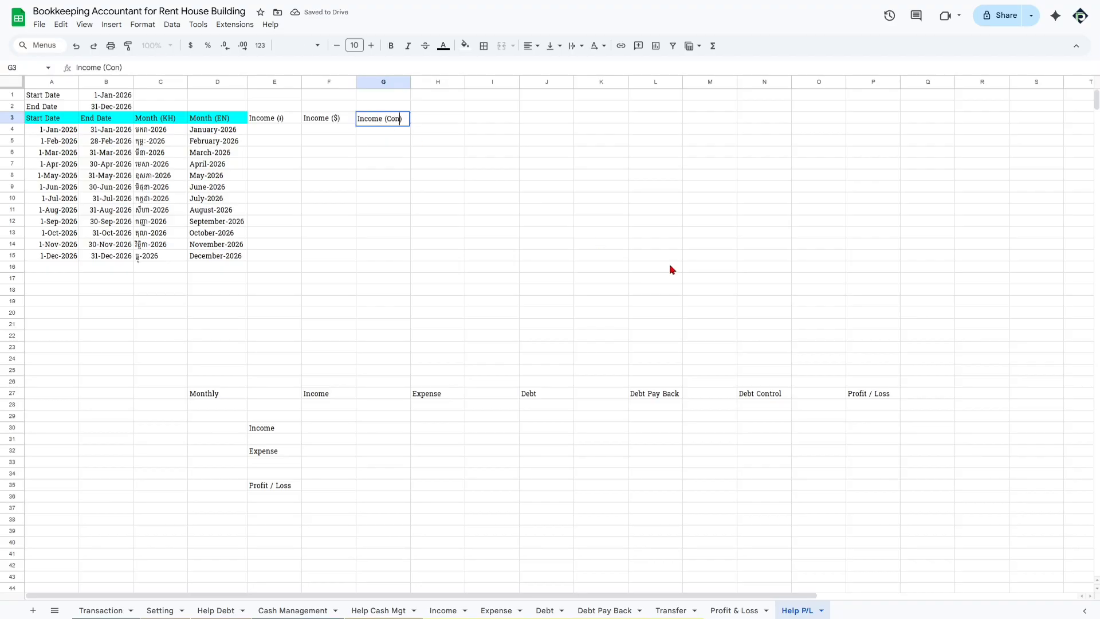
key("BackSpace")
key("BackSpace")
key("BackSpace")
key("BackSpace")
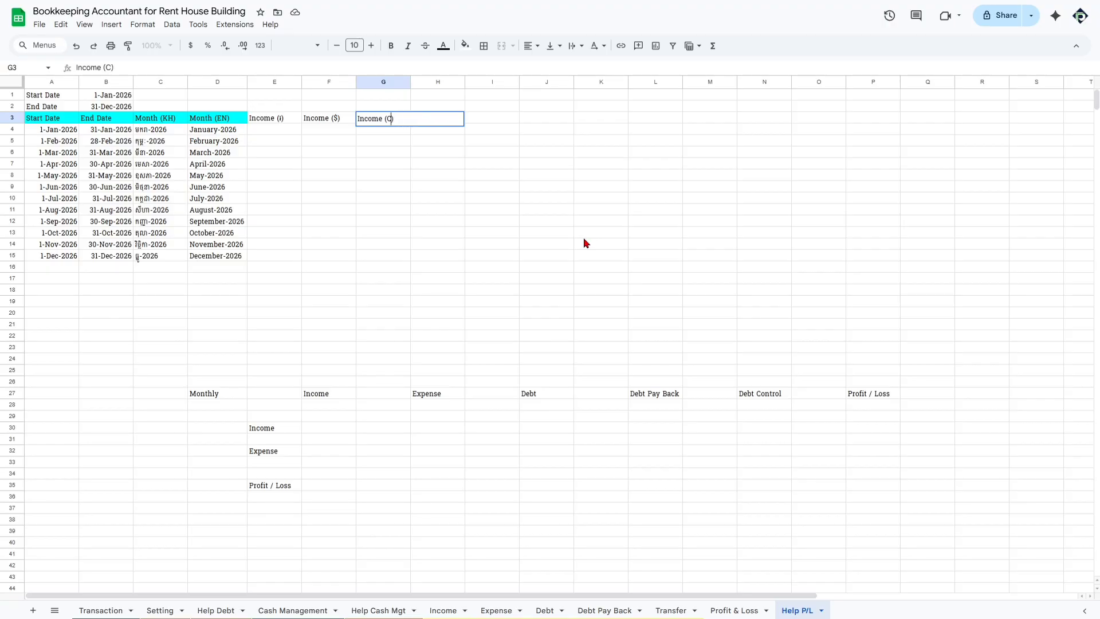
type("nvert")
key("Return")
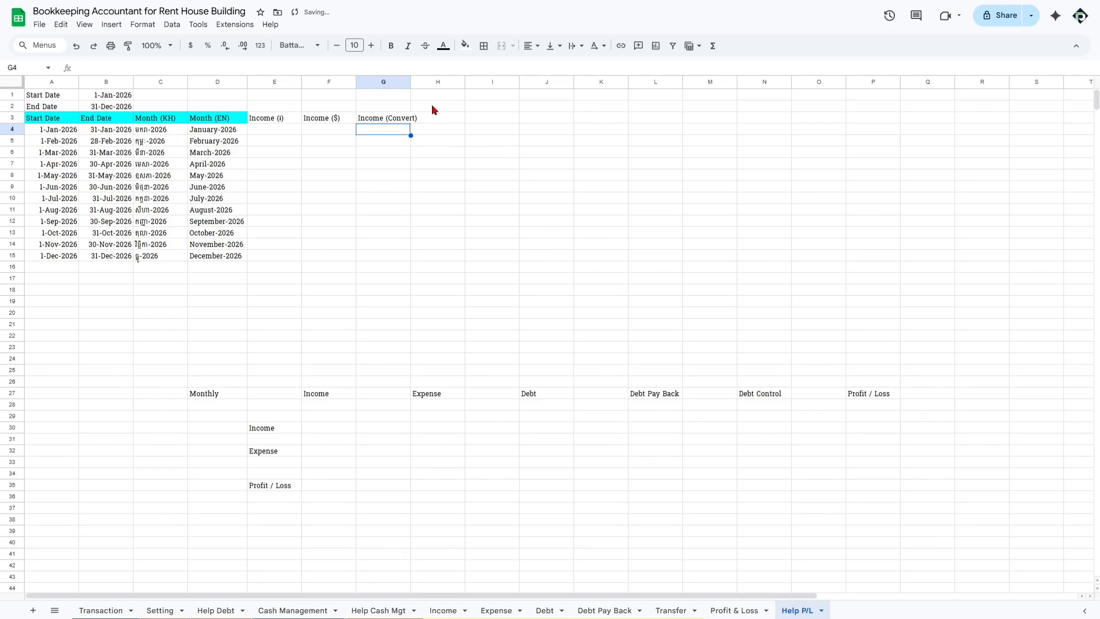
double_click(411, 83)
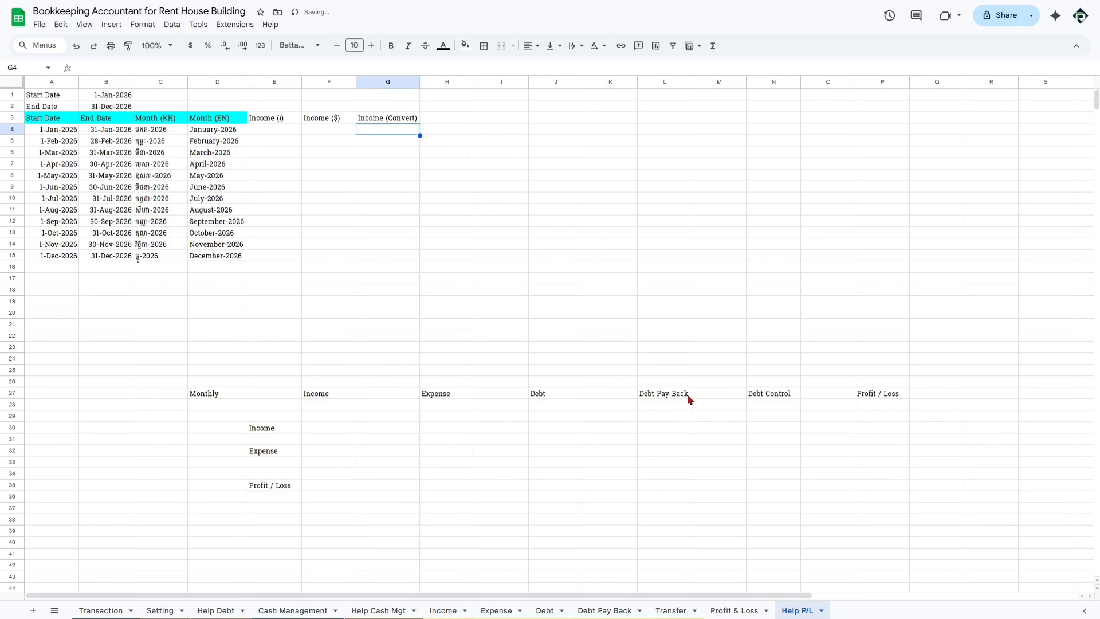
Review the monthly Income and Debt columns and the Income, Expense and Profit / Loss rows on the Profit & Loss sheet
left_click_drag(280, 119, 399, 256)
left_click(399, 261)
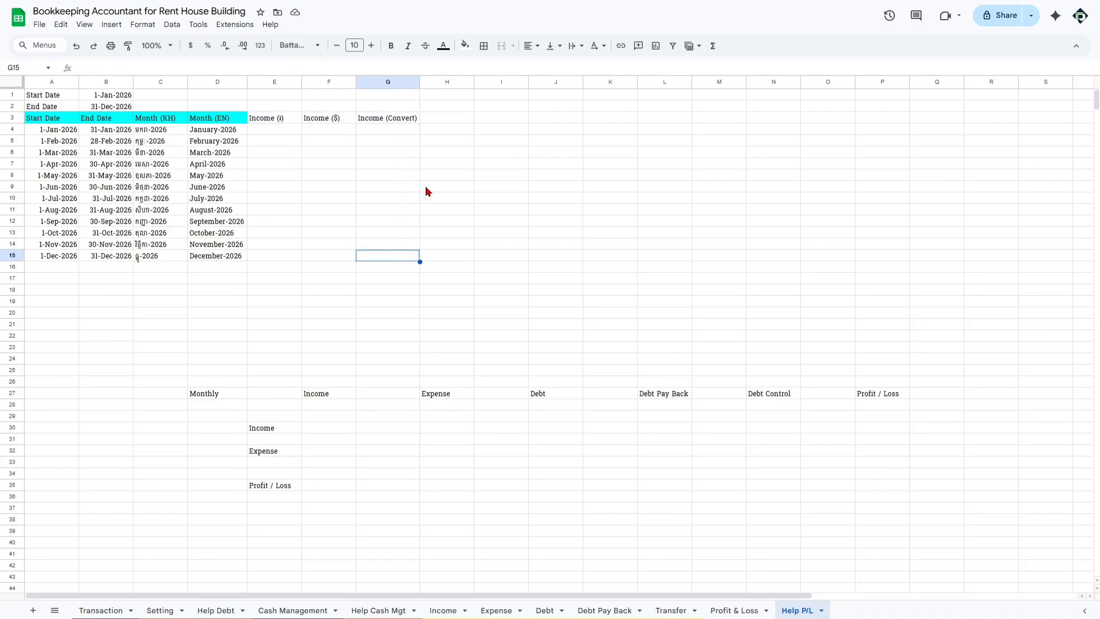
left_click(730, 611)
left_click_drag(239, 441, 243, 583)
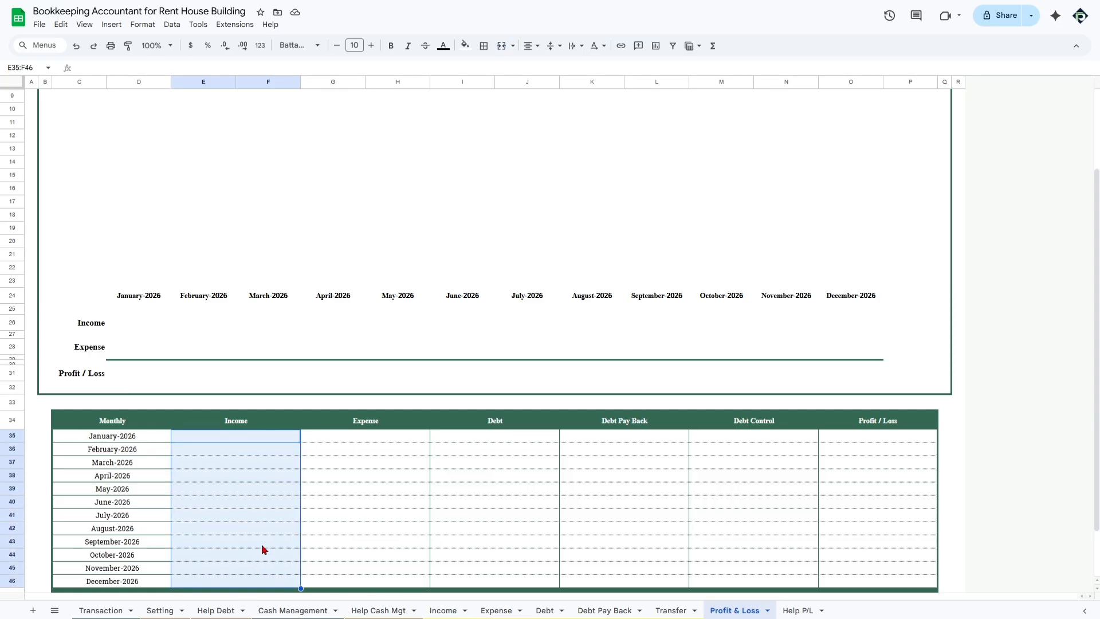
left_click_drag(92, 324, 822, 365)
left_click_drag(499, 432, 499, 559)
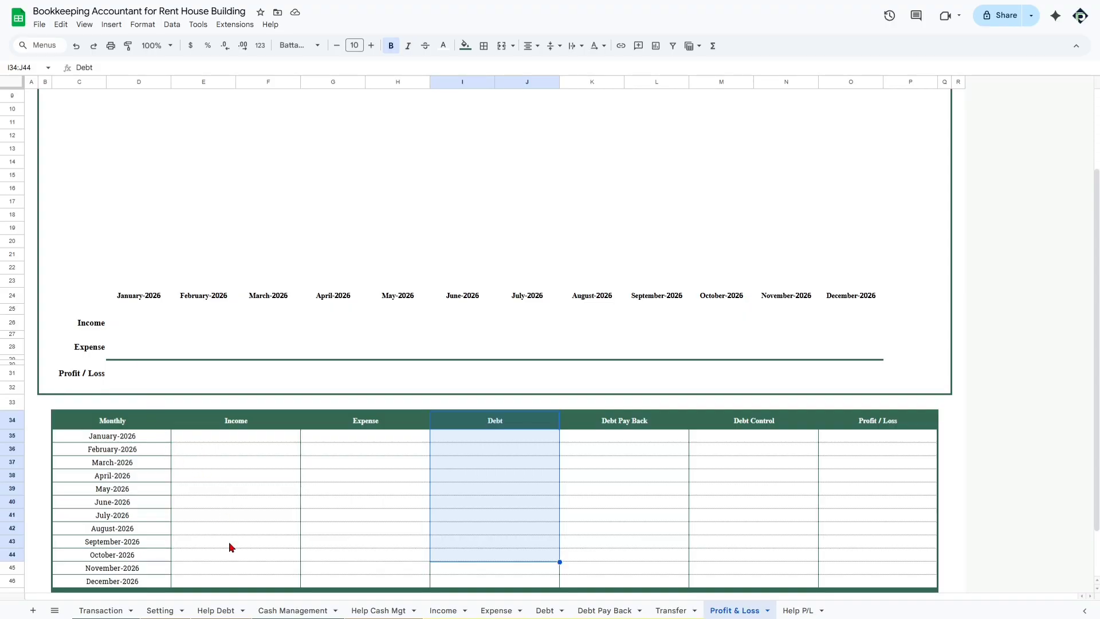
left_click_drag(230, 437, 236, 579)
left_click_drag(497, 436, 503, 546)
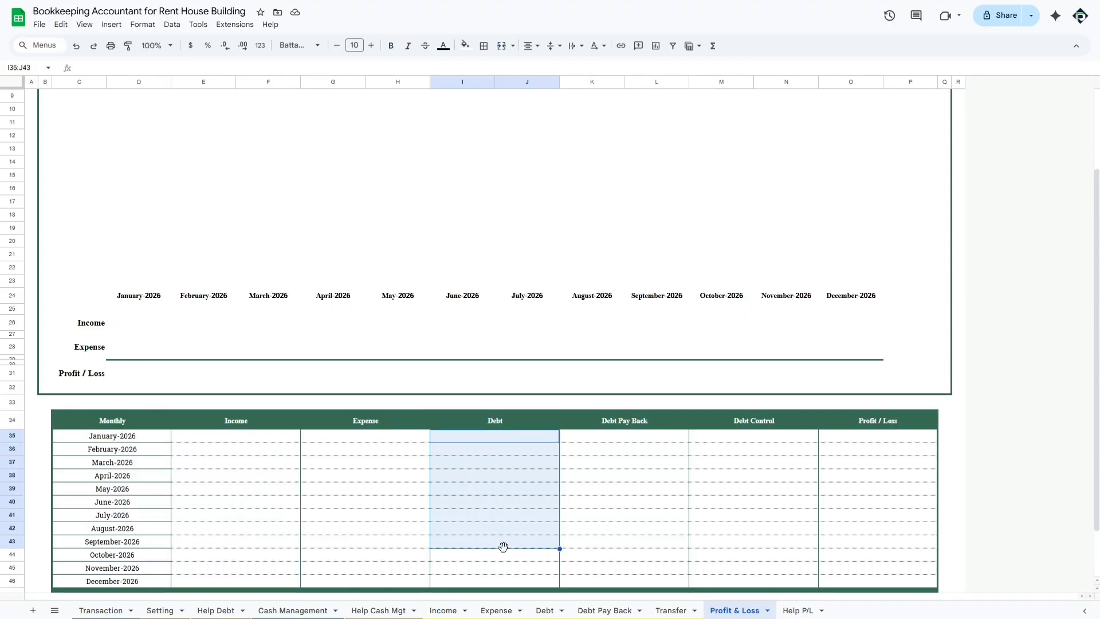
left_click(241, 426)
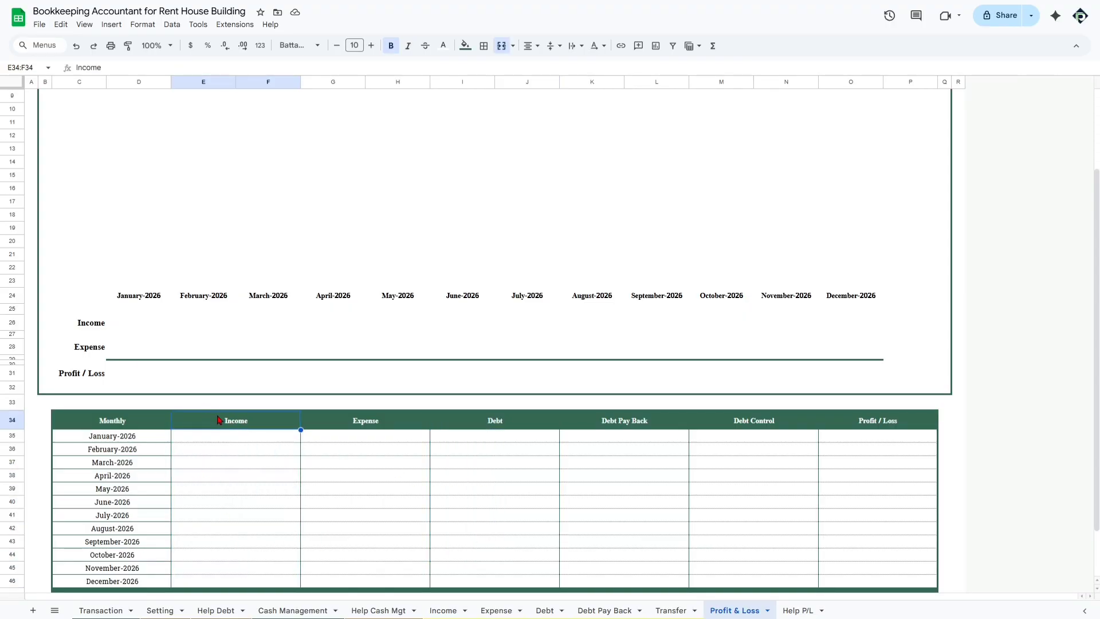
left_click_drag(96, 328, 96, 371)
left_click(384, 405)
key("Down")
key("Left")
left_click(812, 609)
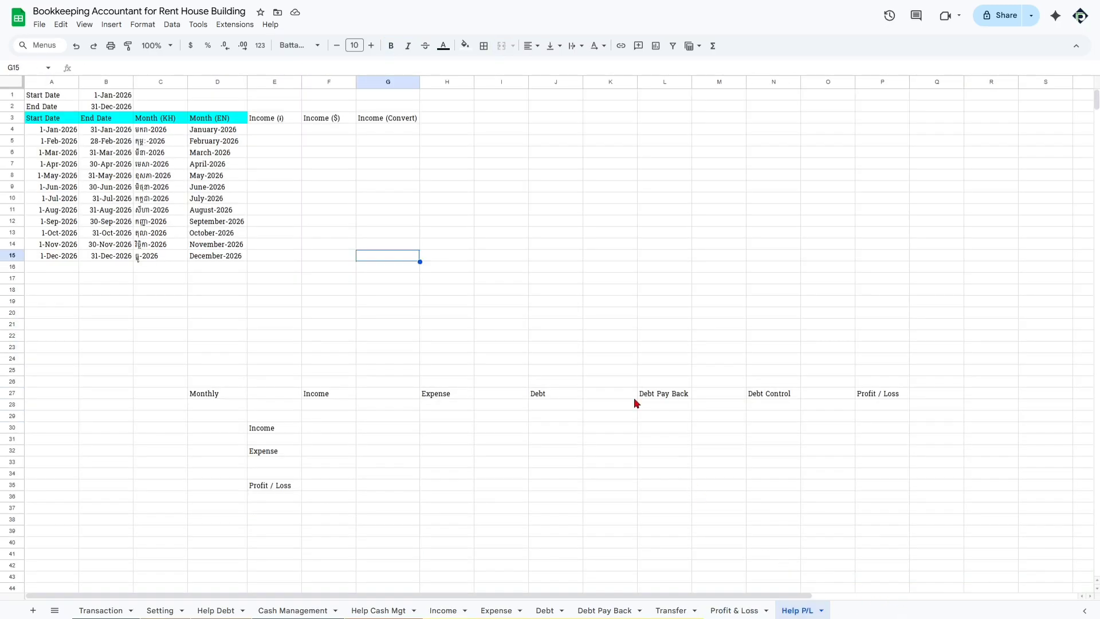
Copy the Expense label from row 27 into H3 and extend it to Expense (៛)
left_click_drag(290, 119, 413, 119)
left_click(450, 117)
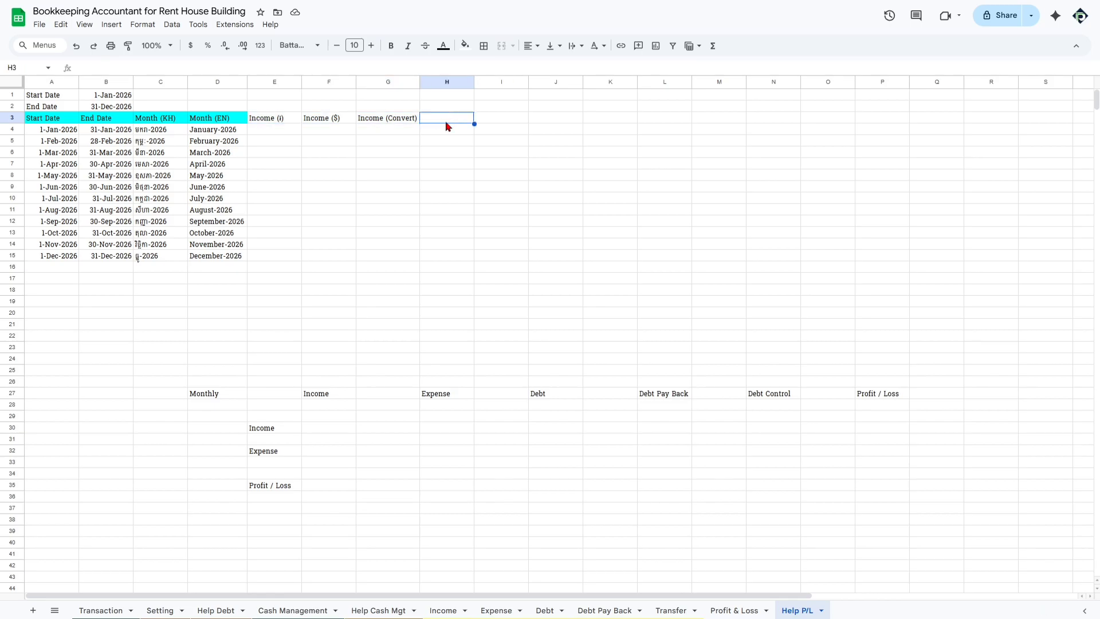
left_click(438, 392)
key("ctrl+c")
left_click(418, 120)
left_click(445, 122)
key("ctrl+v")
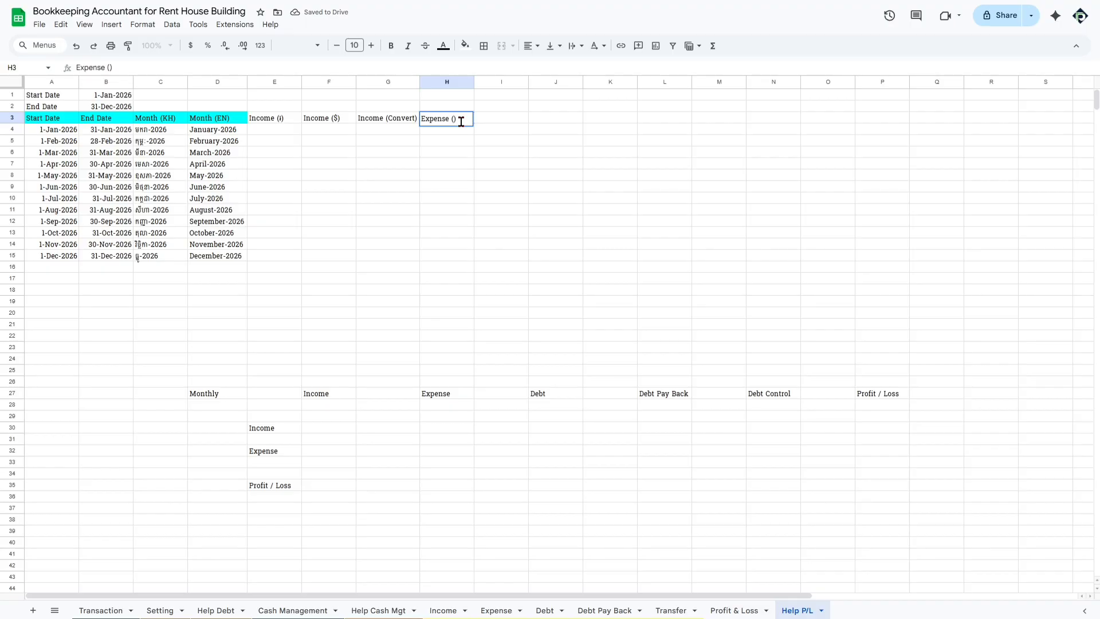
key("BackSpace")
type("៛")
key("Tab")
Duplicate the Expense (៛) heading into I3 and change it to Expense ($)
key("ctrl+r")
key("F2")
key("Left")
key("BackSpace")
type("$")
key("Tab")
Add an Expense (Convert) heading in J3 based on the Expense ($) heading and fit column J to its text
key("ctrl+r")
key("F2")
key("Left")
type("ជ")
key("BackSpace")
key("BackSpace")
type("ជោនវ")
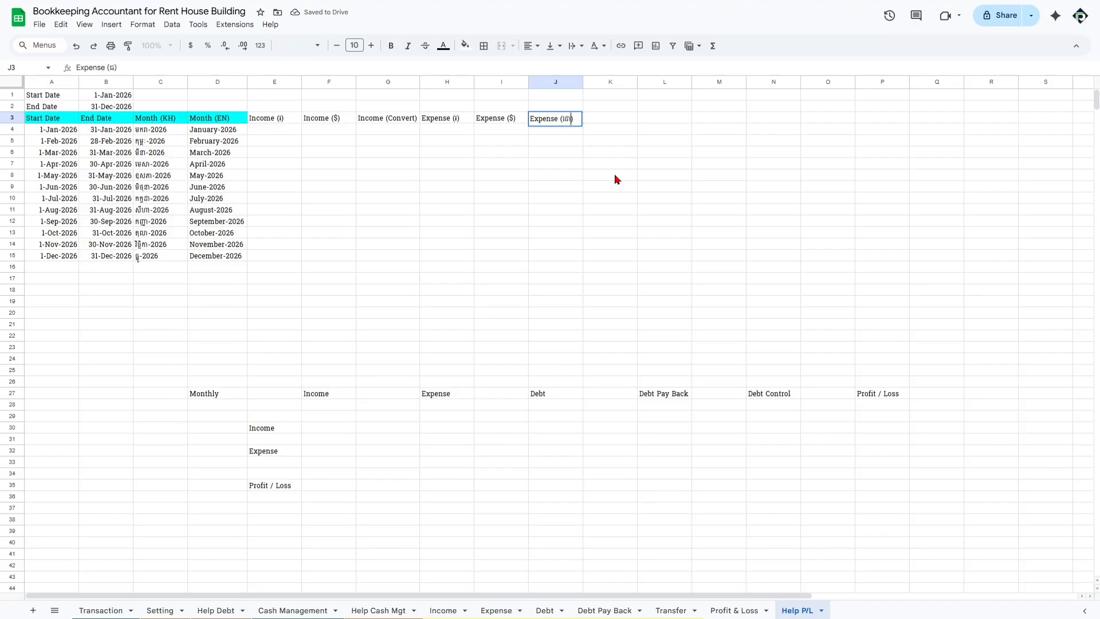
type("េរត")
key("Return")
key("Up")
key("F2")
key("BackSpace")
key("BackSpace")
key("BackSpace")
key("BackSpace")
key("BackSpace")
key("BackSpace")
key("BackSpace")
key("BackSpace")
type("Convert)")
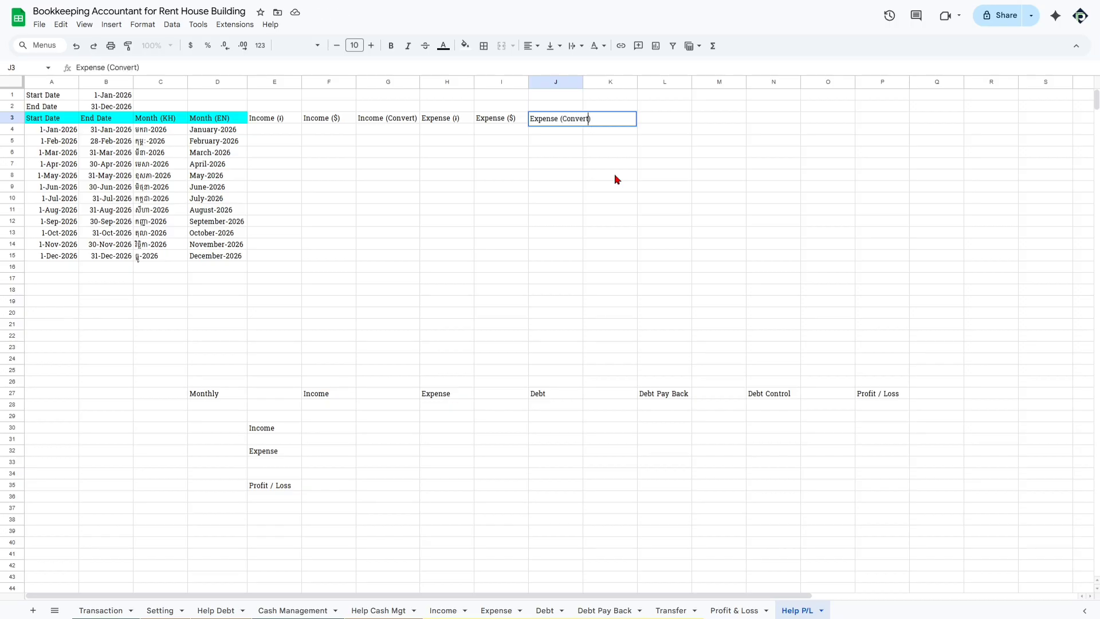
key("Return")
left_click_drag(583, 82, 595, 83)
left_click_drag(270, 82, 549, 85)
left_click(616, 152)
Fill the Income (Convert) and Expense (Convert) headings in row 3 with cyan
left_click_drag(281, 118, 384, 119)
left_click(383, 119)
left_click(465, 45)
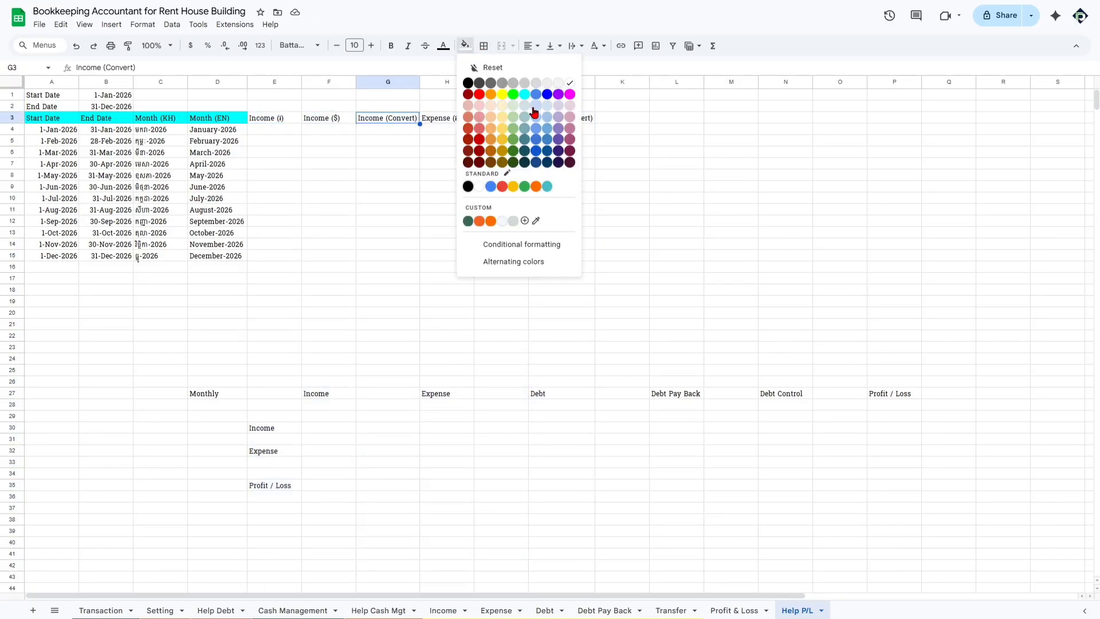
left_click(525, 94)
left_click(562, 118)
left_click(465, 46)
left_click(524, 94)
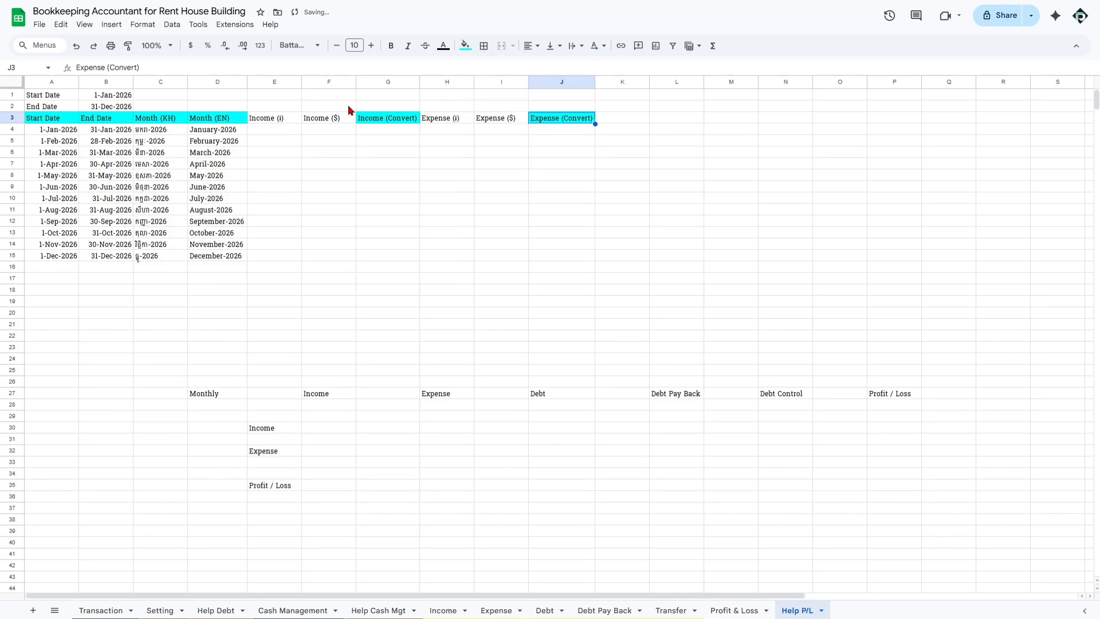
Fill the riel and dollar headings of both Income and Expense in row 3 with yellow
left_click(268, 121)
left_click_drag(331, 125, 338, 121)
left_click(465, 45)
left_click(502, 94)
left_click_drag(441, 119, 501, 120)
left_click(465, 46)
left_click(502, 94)
left_click(655, 200)
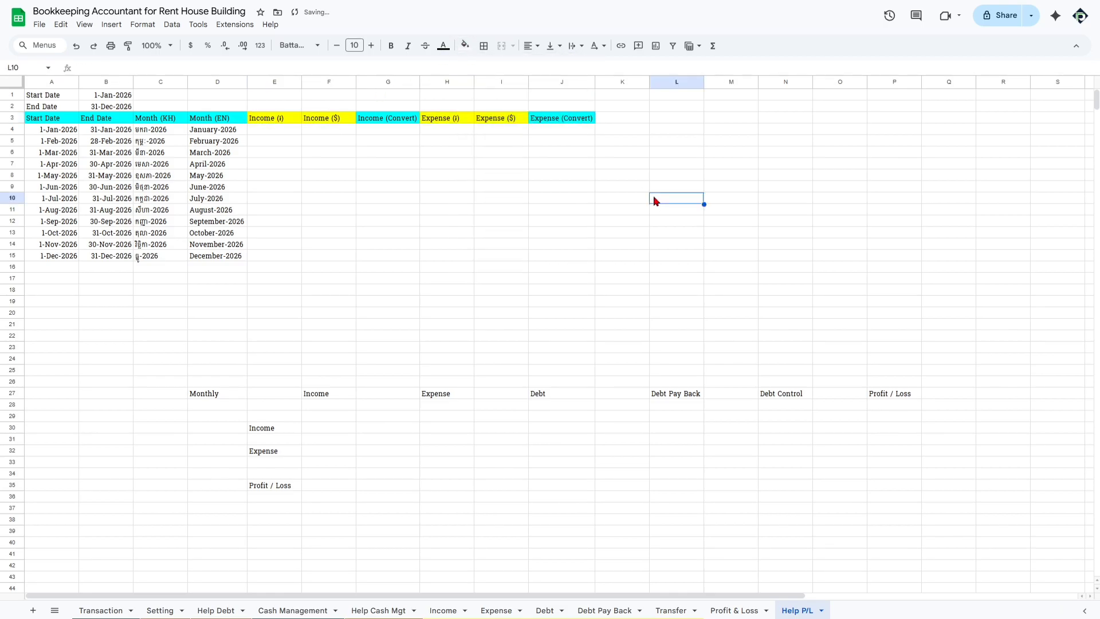
Copy the Debt label from row 27 into K3 and extend it to Debt (៛)
left_click_drag(383, 123, 384, 274)
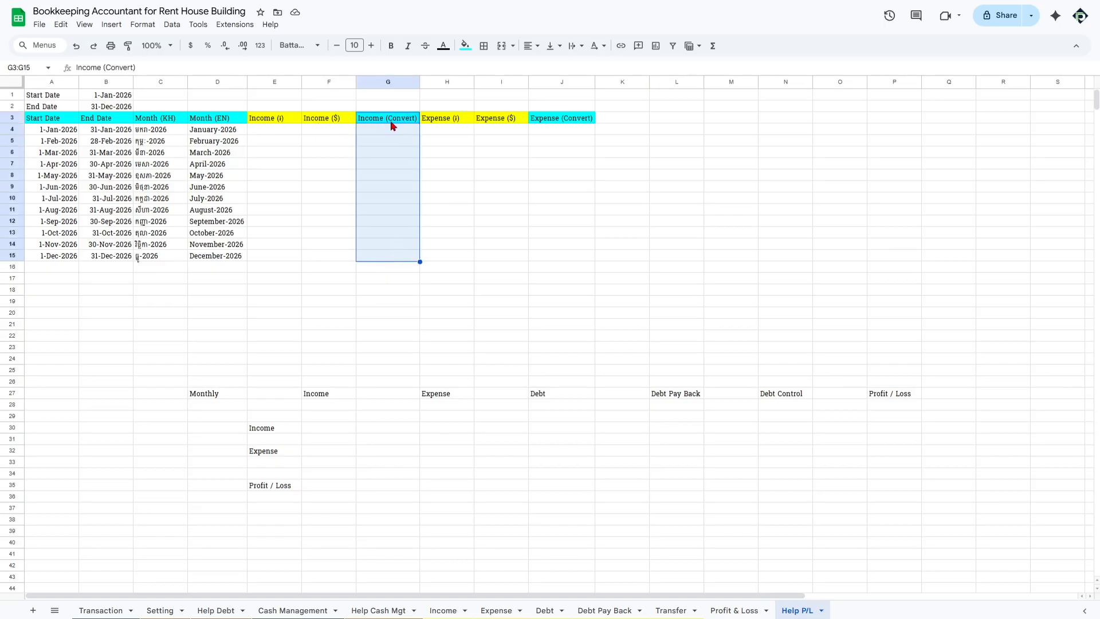
left_click_drag(544, 119, 560, 263)
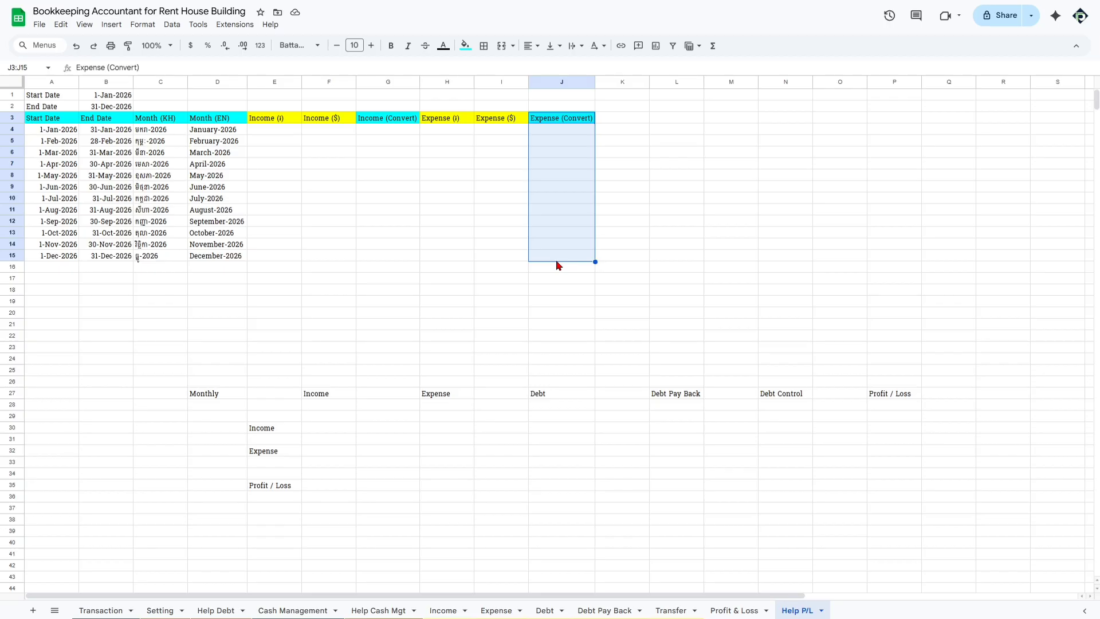
left_click(566, 396)
left_click(623, 122)
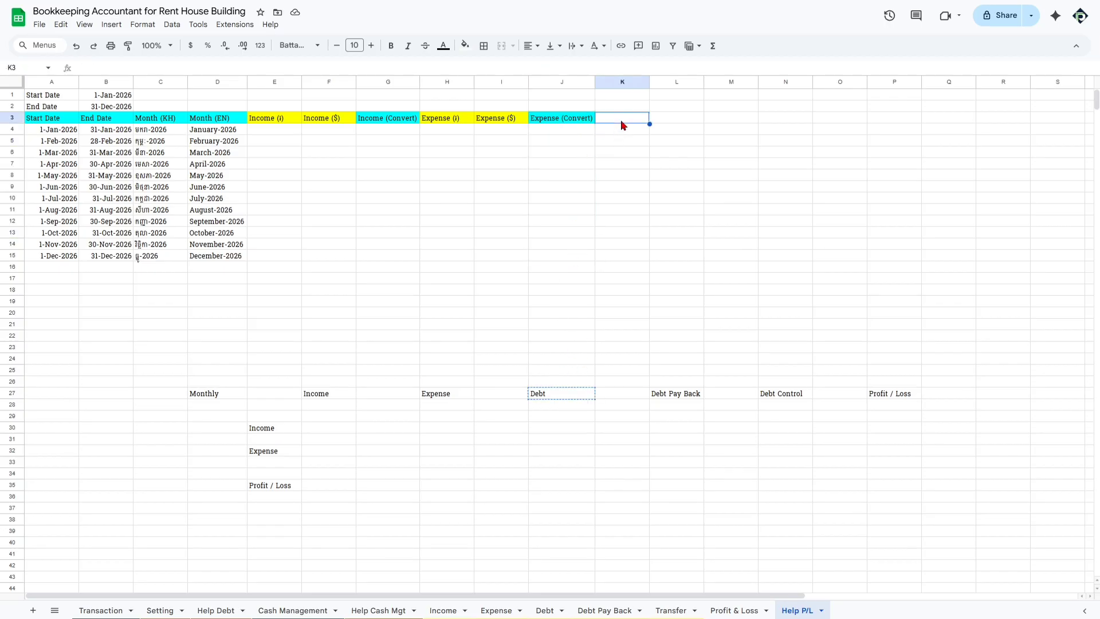
key("ctrl+v")
double_click(638, 120)
type("()")
key("Left")
key("BackSpace")
key("Delete")
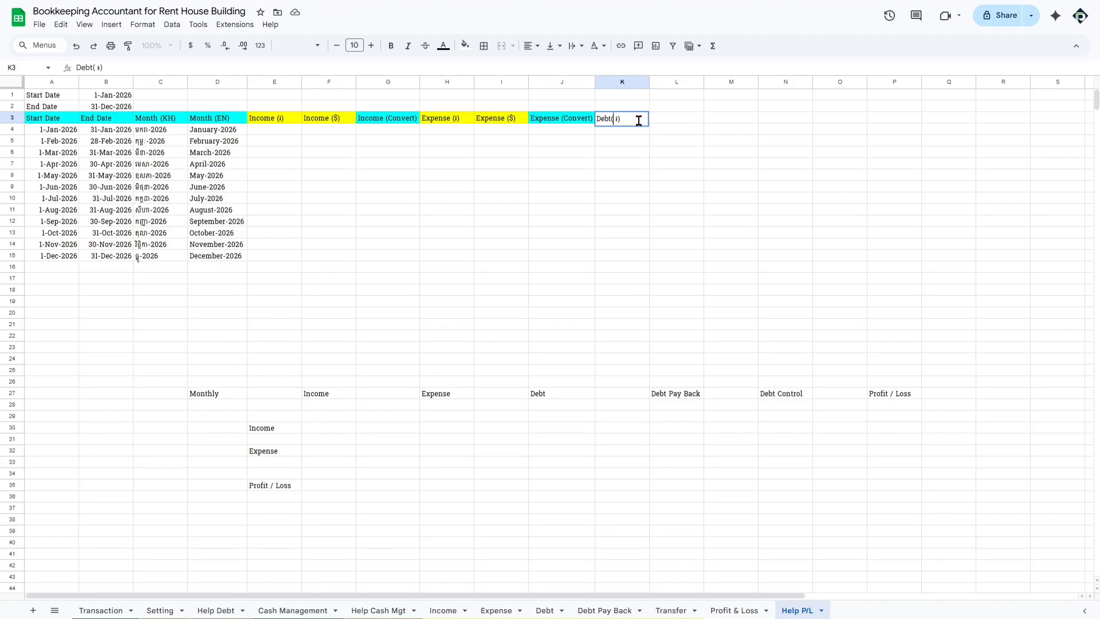
key("Left")
key("Tab")
Duplicate the Debt (៛) heading into L3 and change it to Debt ($)
key("ctrl+r")
key("F2")
type("$")
key("Return")
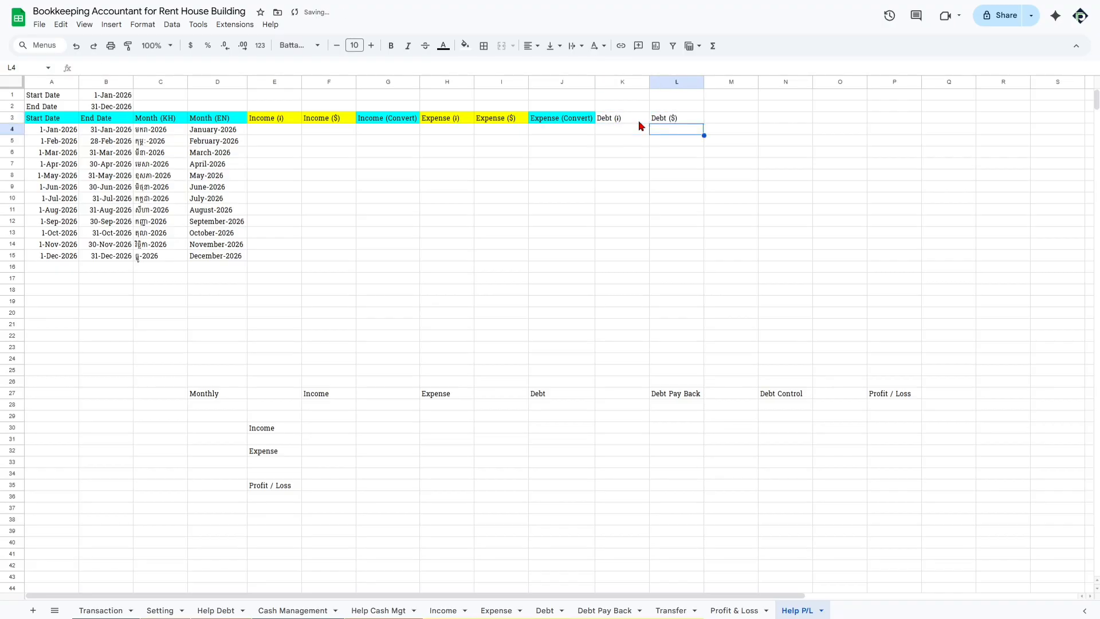
Duplicate the Debt ($) heading into M3 and change it to Debt (Convert)
key("Up")
key("Right")
key("ctrl+r")
key("F2")
key("Left")
key("BackSpace")
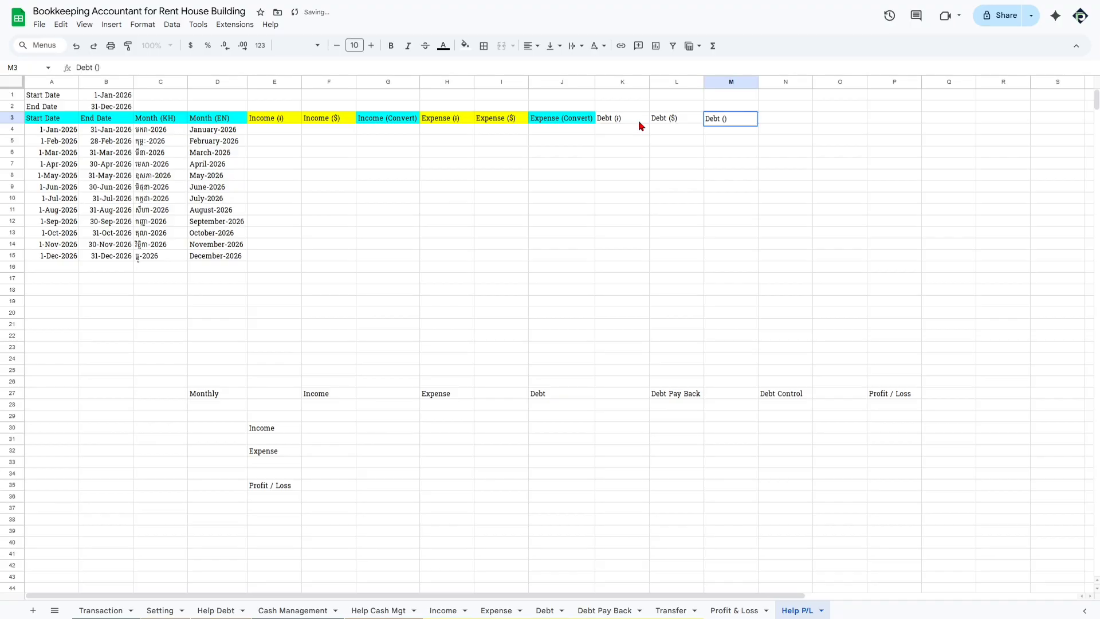
type("C")
key("BackSpace")
type("Conb")
key("BackSpace")
type("vert")
key("Return")
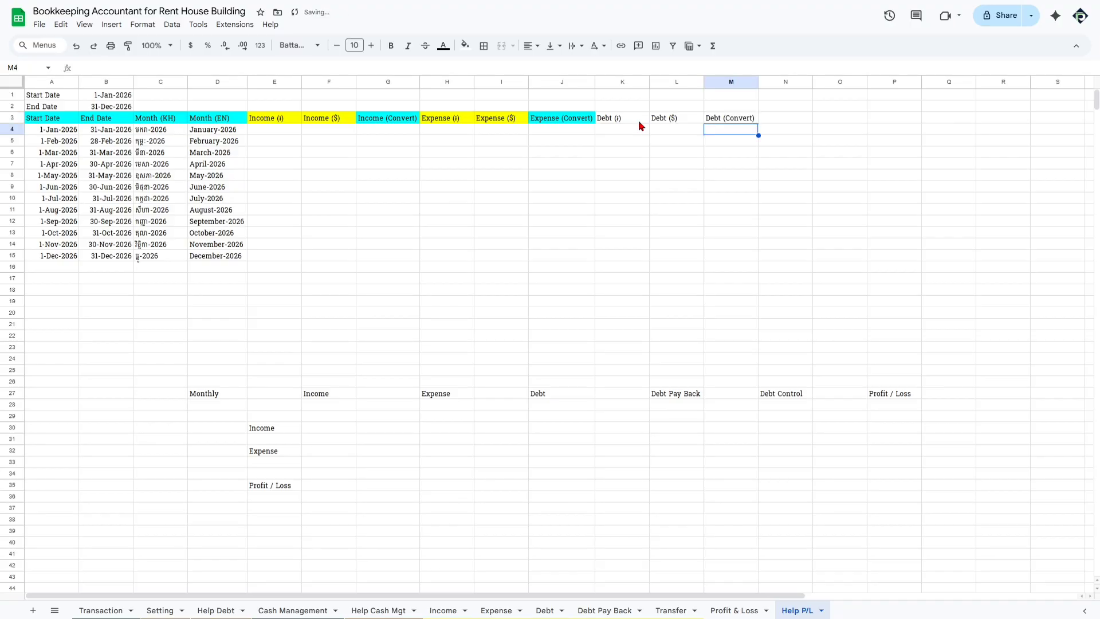
Apply the yellow and cyan formatting of the three Expense headings to the Debt headings in K3:M3
left_click(776, 121)
left_click_drag(457, 118, 582, 118)
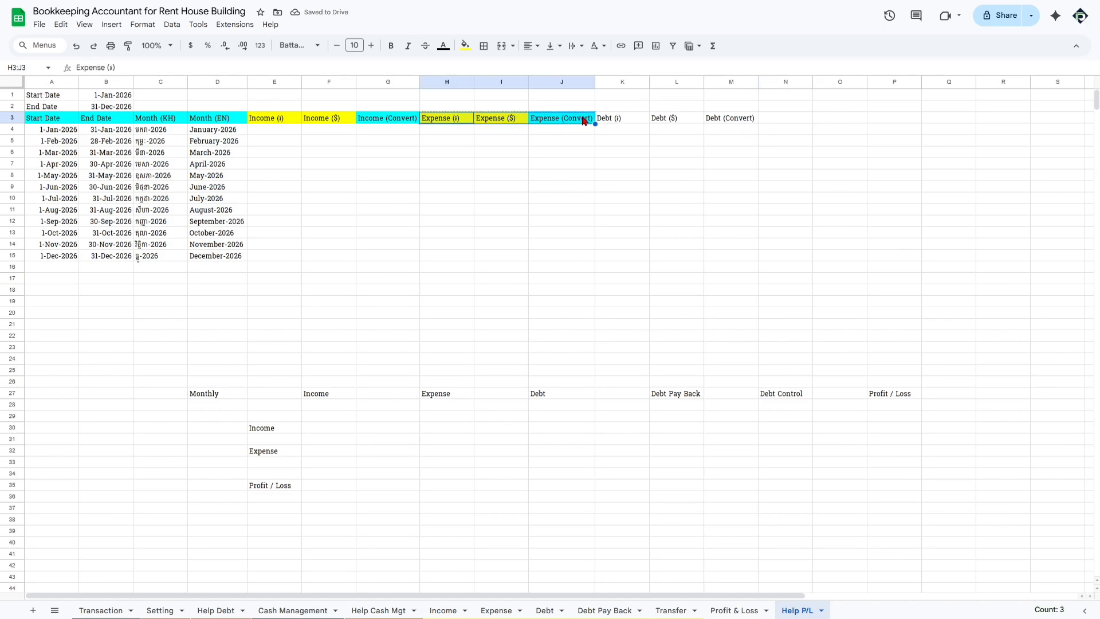
left_click(624, 118)
key("ctrl+alt+v")
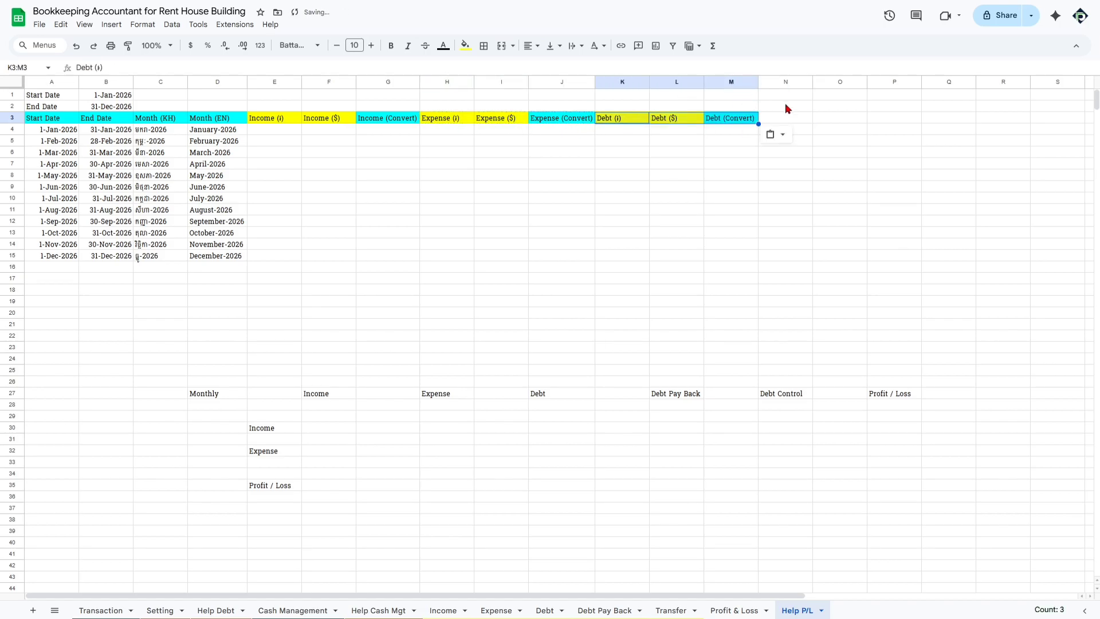
left_click(608, 124)
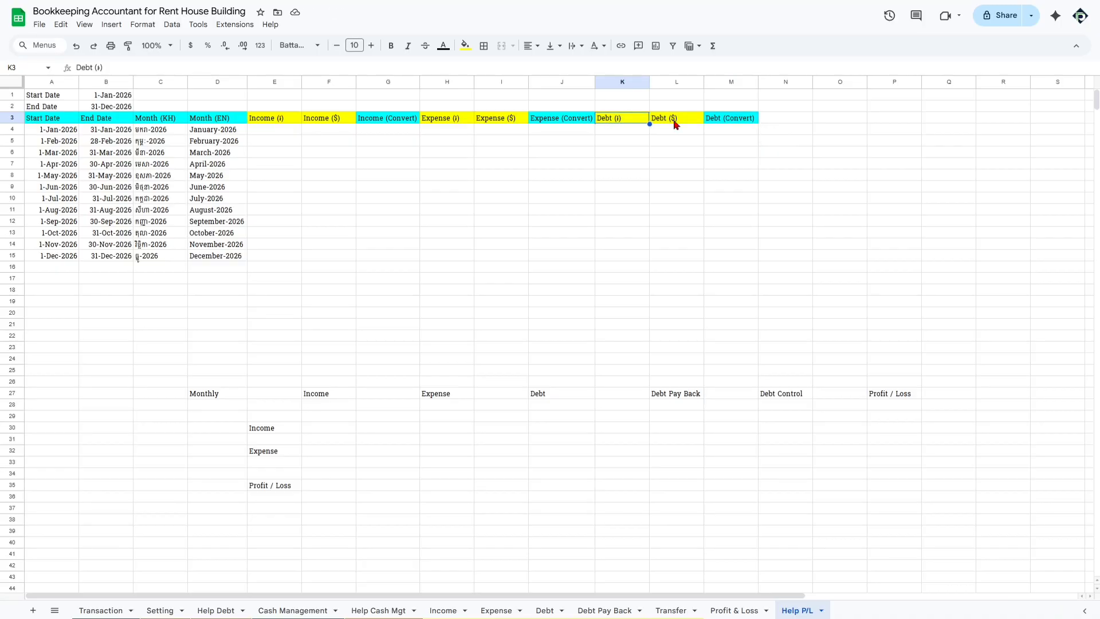
left_click(630, 161)
left_click_drag(618, 119, 729, 120)
left_click(739, 188)
Copy the Debt Pay Back label from row 27 into N3 and extend it to Debt Pay Back (៛)
left_click(778, 115)
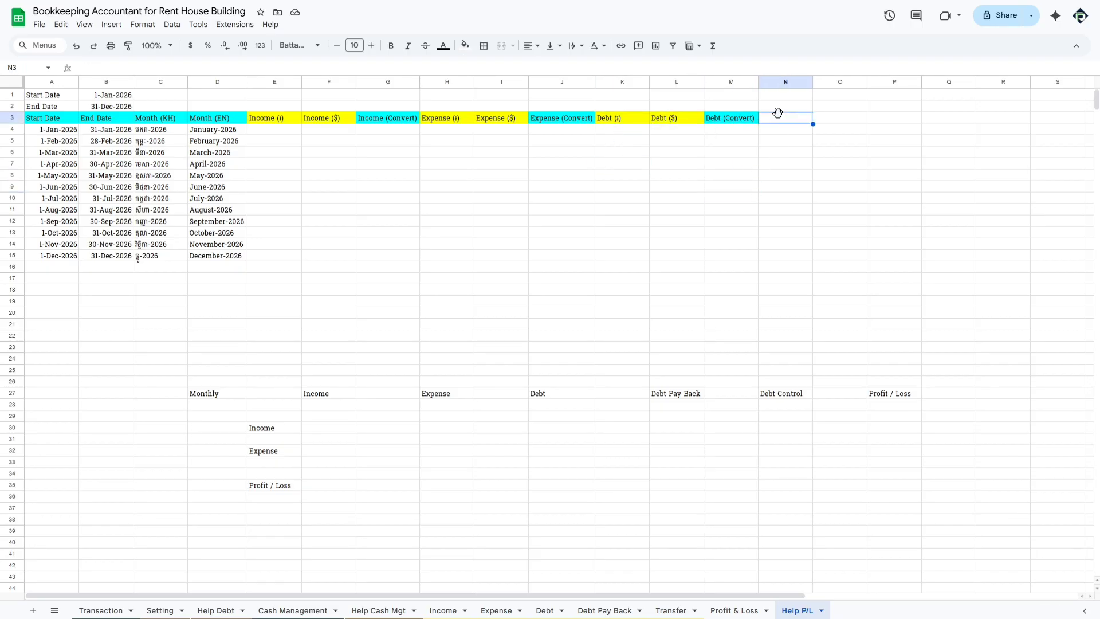
left_click(687, 395)
key("ctrl+c")
left_click(772, 119)
key("ctrl+v")
key("F2")
type("($")
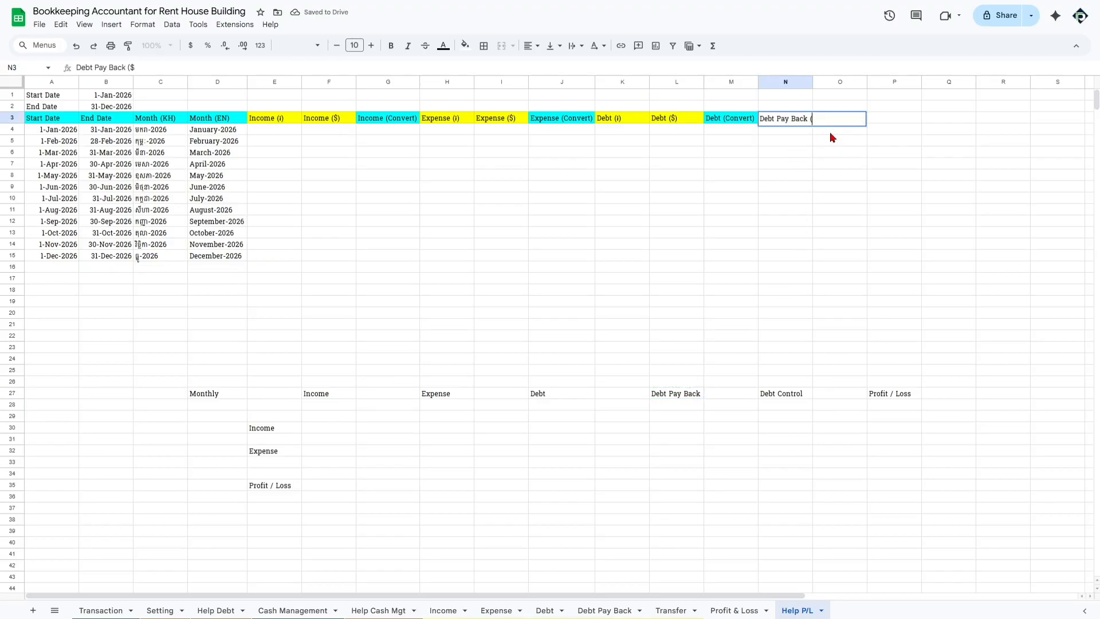
key("BackSpace")
type("៛)")
key("Tab")
Duplicate the Debt Pay Back (៛) heading into O3 and change it to Debt Pay Back ($)
key("F2")
key("Left")
key("BackSpace")
type("$")
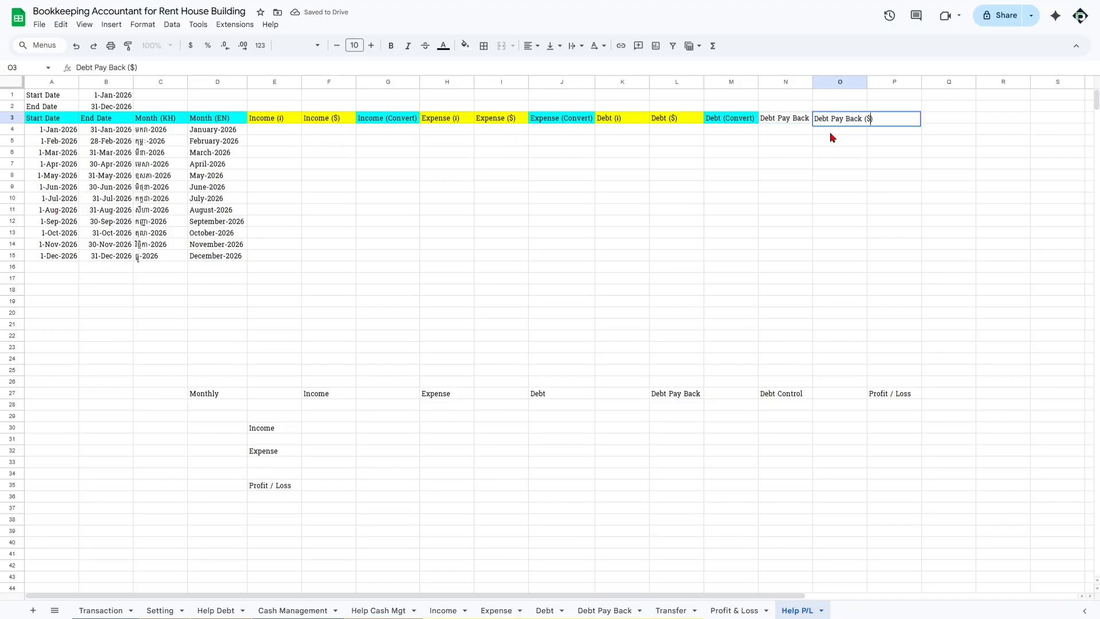
key("Tab")
Duplicate the Debt Pay Back ($) heading into P3 and change it to Debt Pay Back (Convert)
key("ctrl+r")
key("F2")
key("Left")
key("BackSpace")
type("Convert)")
key("Return")
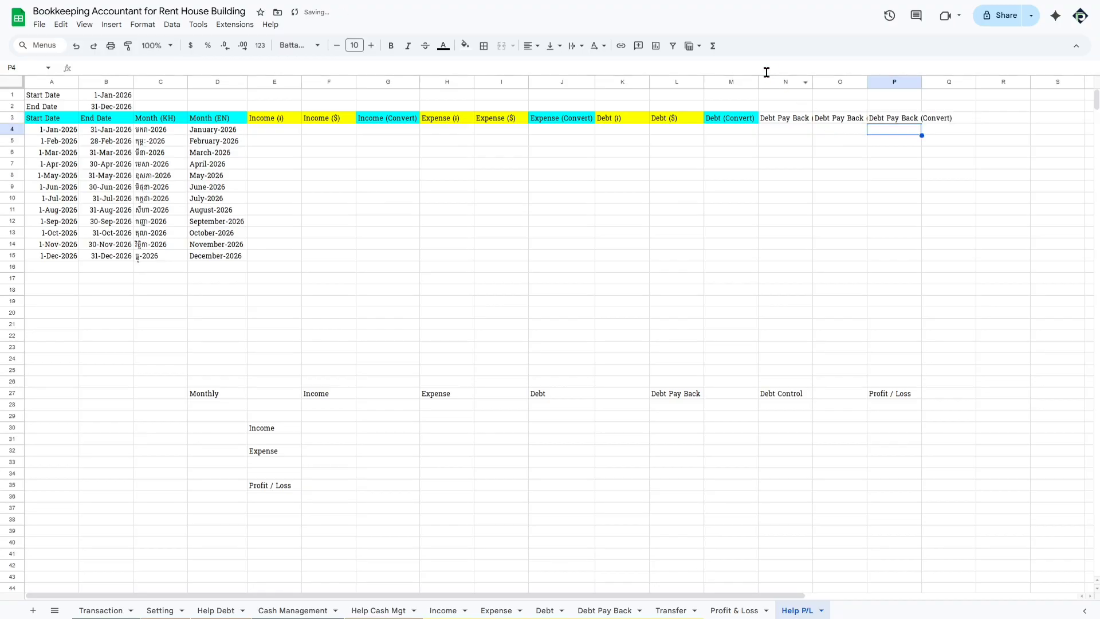
Fit the widths of columns E through Q to their contents
left_click(786, 82)
left_click_drag(945, 82, 274, 82)
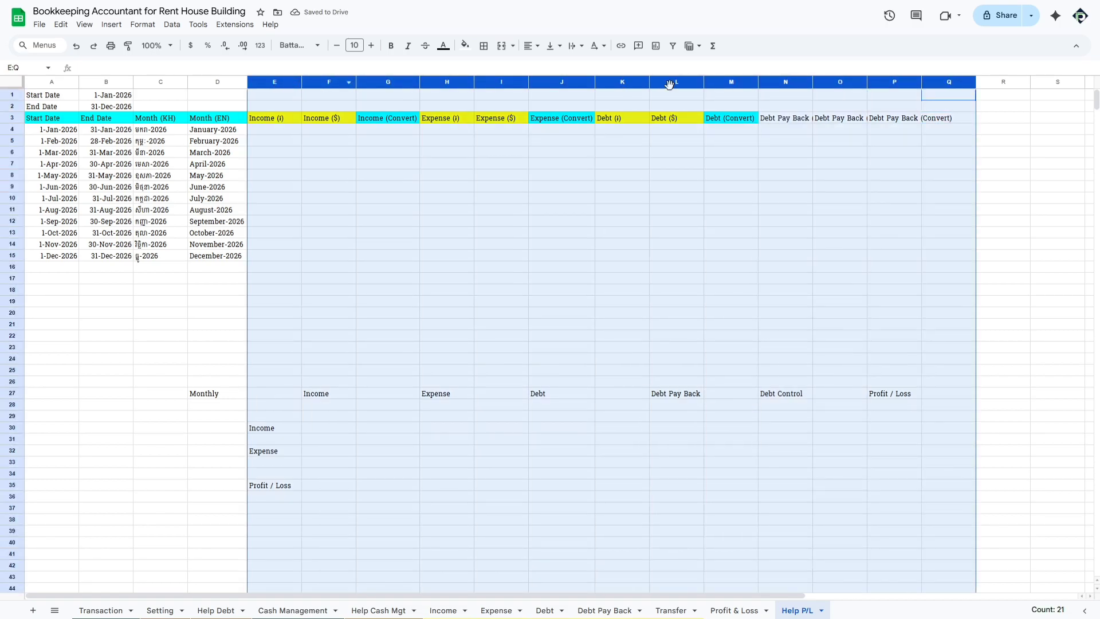
left_click_drag(921, 82, 956, 83)
scroll(698, 210, "right", 5)
scroll(698, 210, "left", 5)
key("ctrl+z")
scroll(672, 206, "right", 4)
double_click(714, 82)
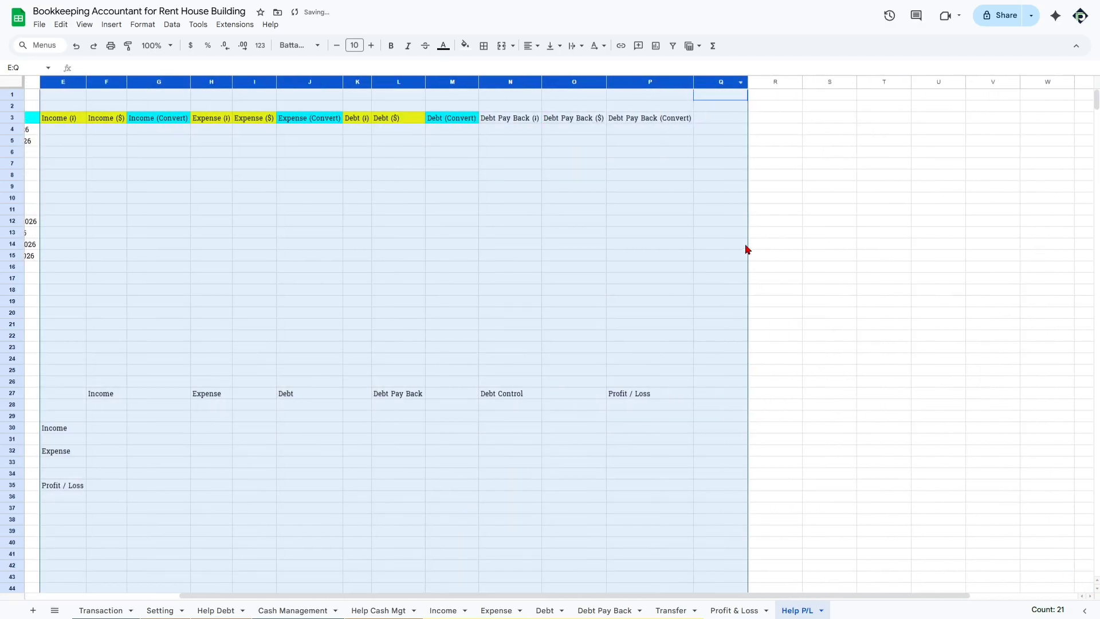
scroll(745, 234, "left", 3)
left_click(660, 233)
Widen column K slightly and apply the formatting of the Debt headings in K3:M3 to the Debt Pay Back headings in N3:P3
left_click_drag(727, 123, 858, 121)
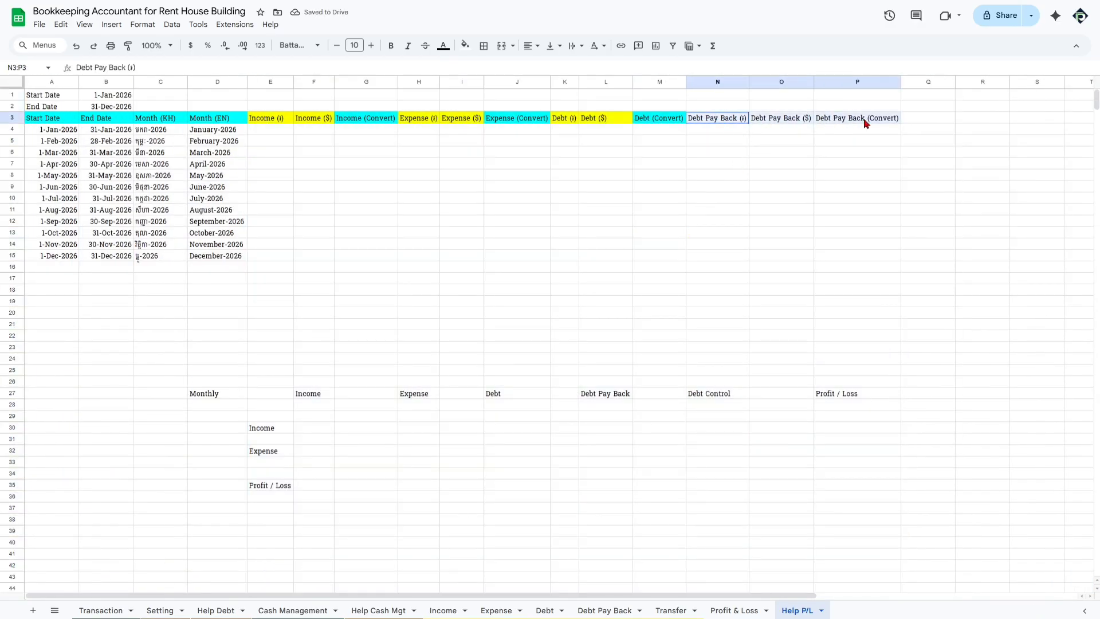
left_click_drag(520, 121, 649, 122)
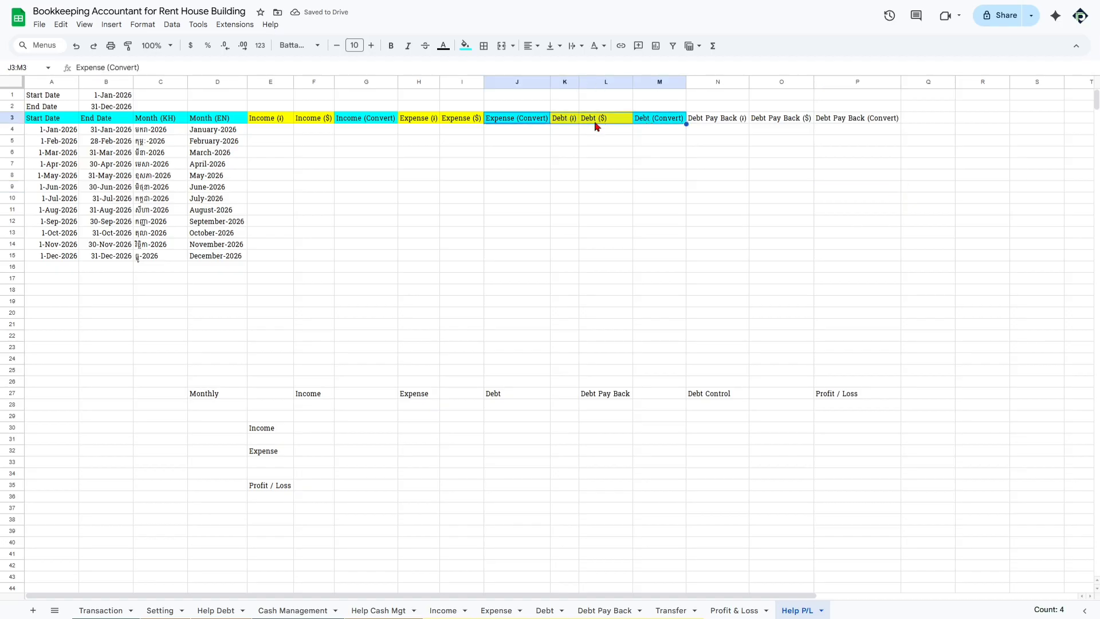
left_click_drag(569, 119, 639, 120)
left_click_drag(578, 82, 596, 82)
left_click_drag(585, 121, 702, 121)
left_click(737, 118)
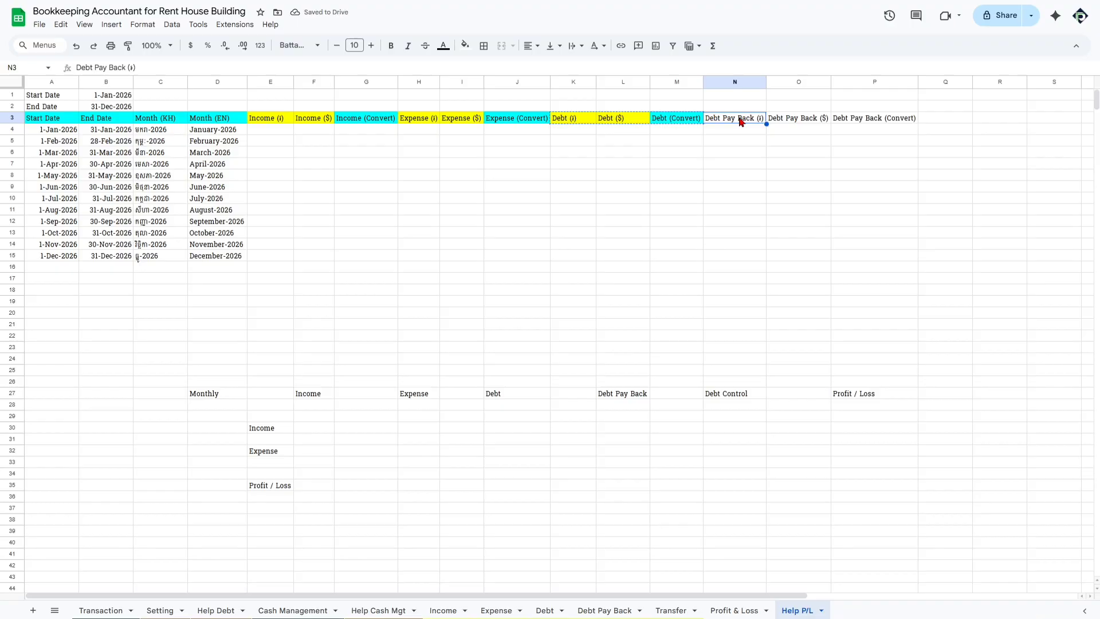
key("ctrl+alt+v")
left_click(805, 132)
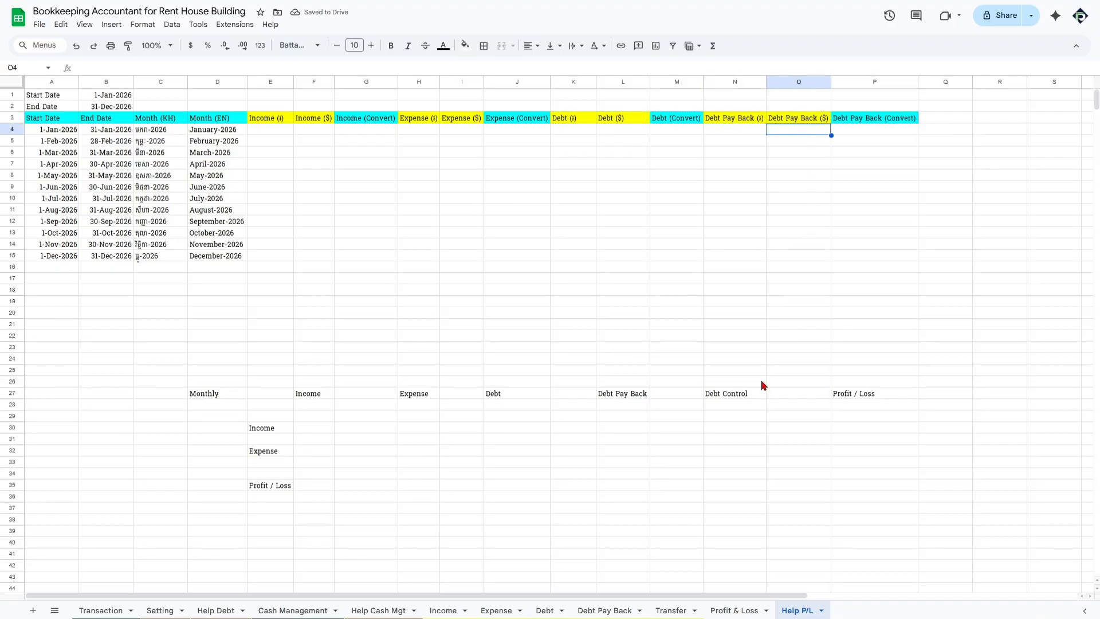
Review the date range columns, the Debt Pay Back headings and the Convert columns against the labels in row 27
left_click_drag(580, 120, 670, 121)
left_click_drag(143, 130, 145, 162)
left_click_drag(71, 133, 120, 257)
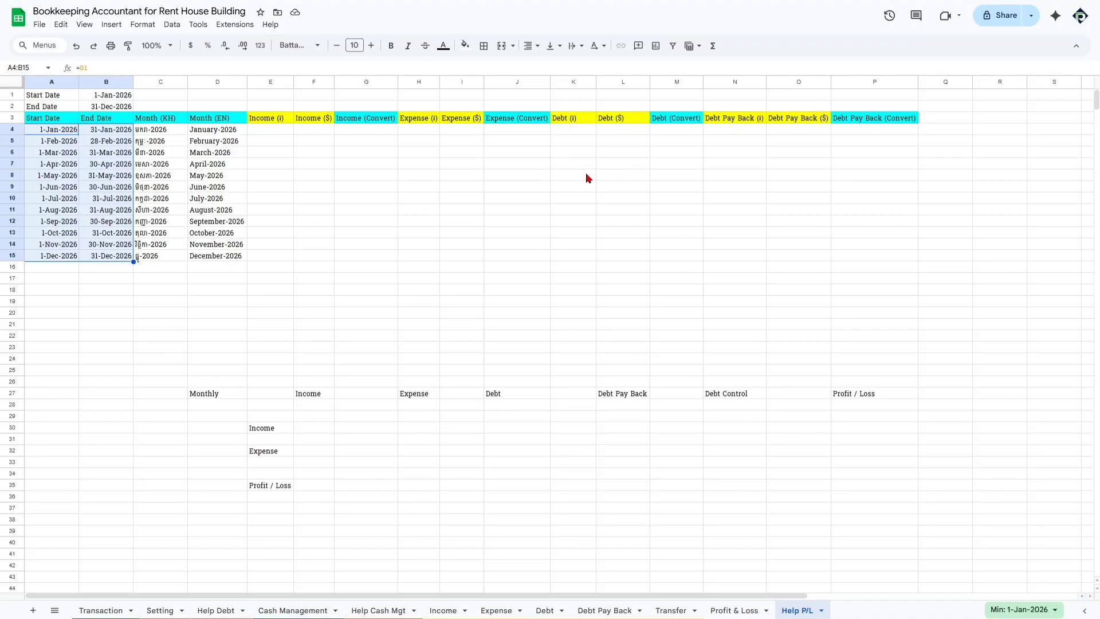
left_click_drag(739, 121, 871, 119)
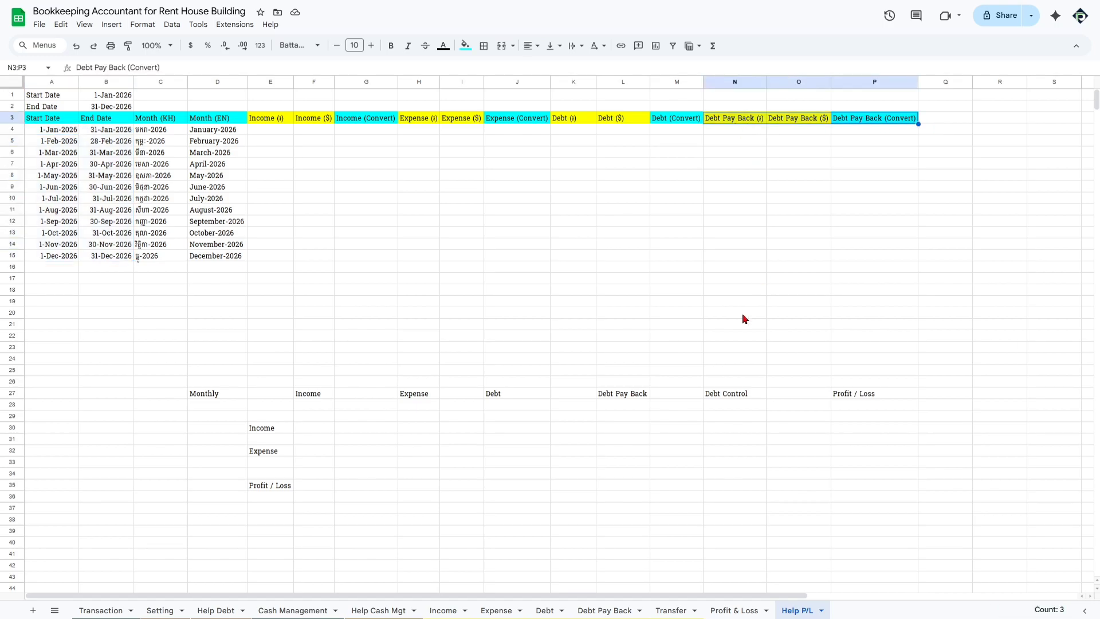
left_click(725, 395)
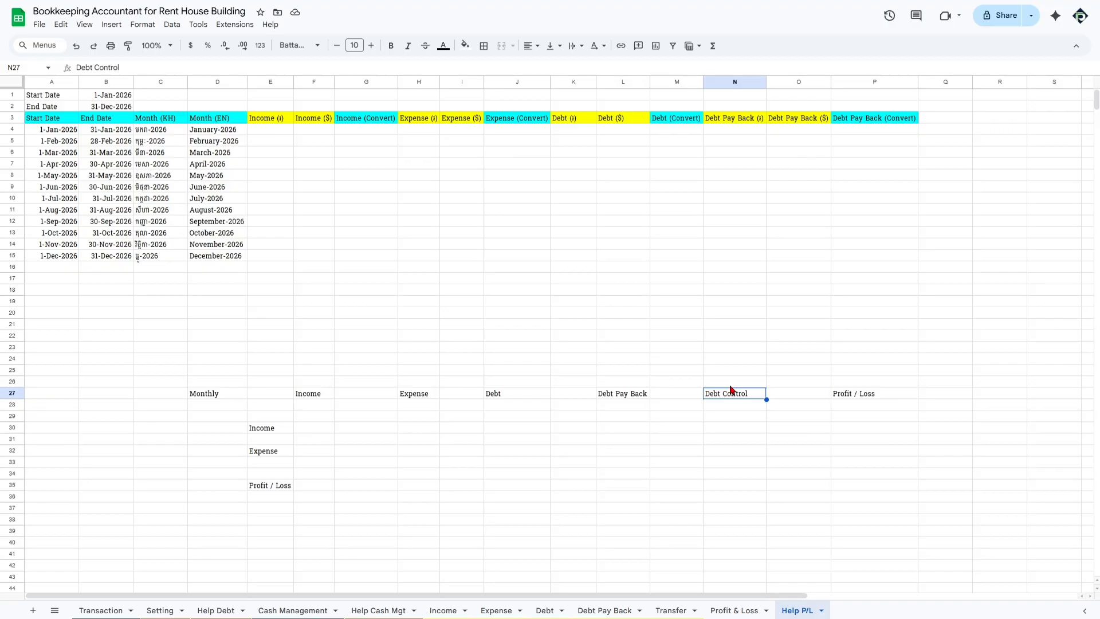
left_click_drag(724, 121, 894, 118)
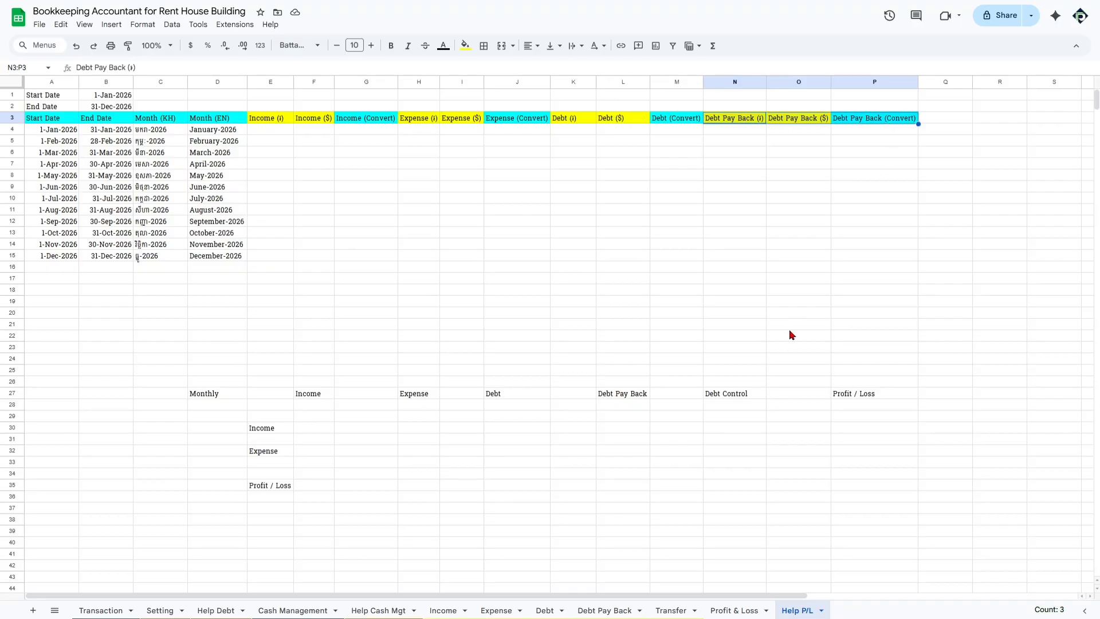
left_click_drag(350, 118, 366, 315)
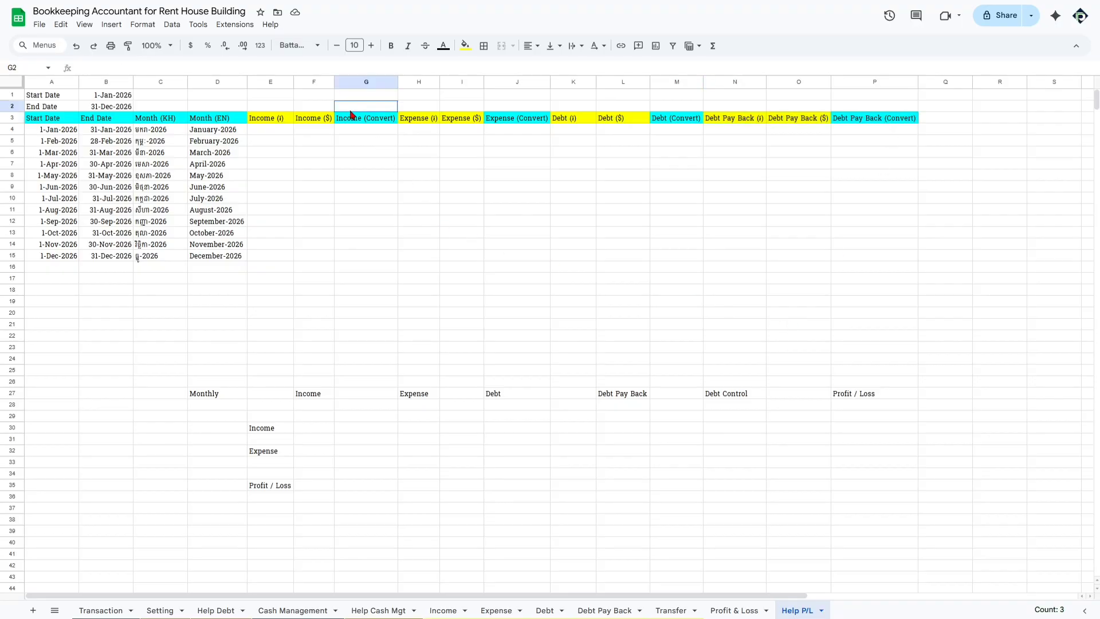
left_click(515, 129)
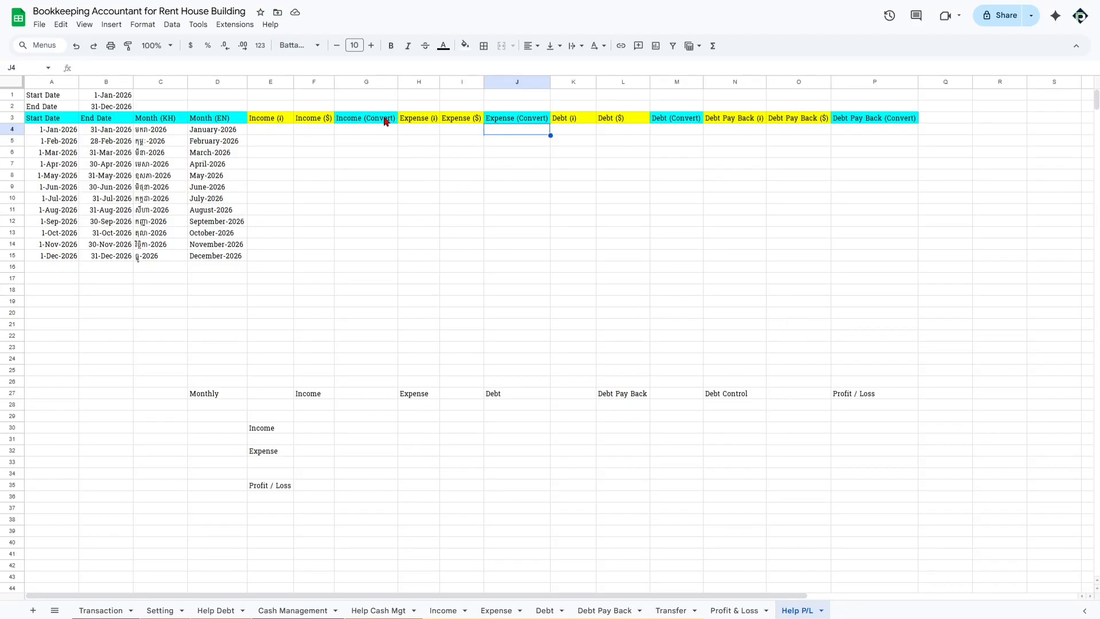
left_click_drag(686, 120, 688, 336)
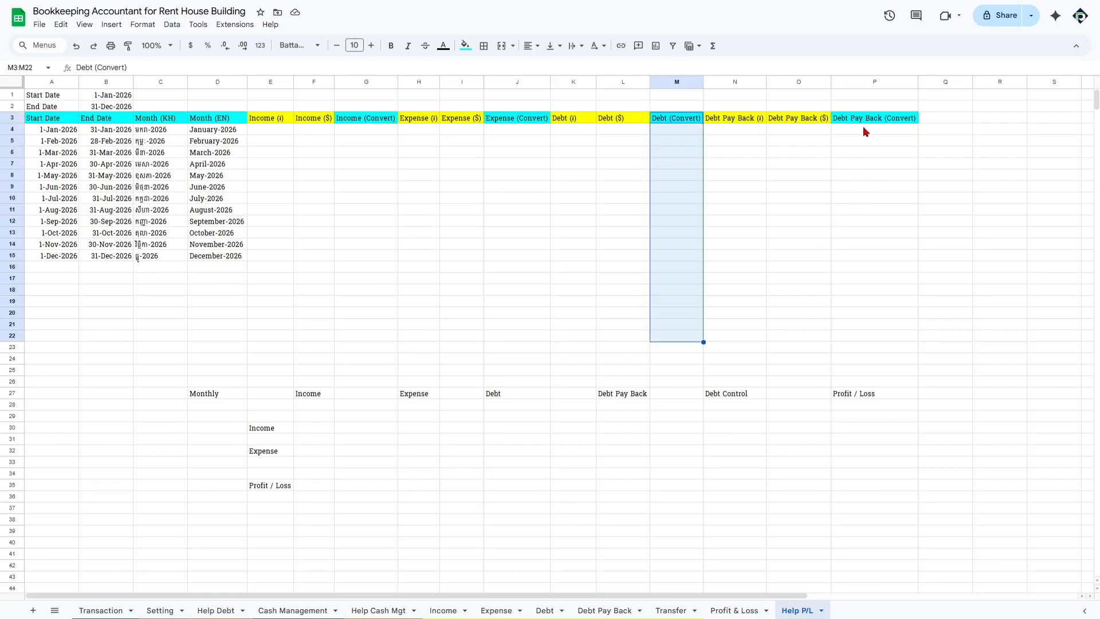
left_click_drag(863, 127, 871, 280)
left_click(874, 313)
left_click_drag(945, 209, 940, 304)
Copy the Debt Control label from row 27 into Q3 and extend it to Debt Control ($)
left_click(625, 393)
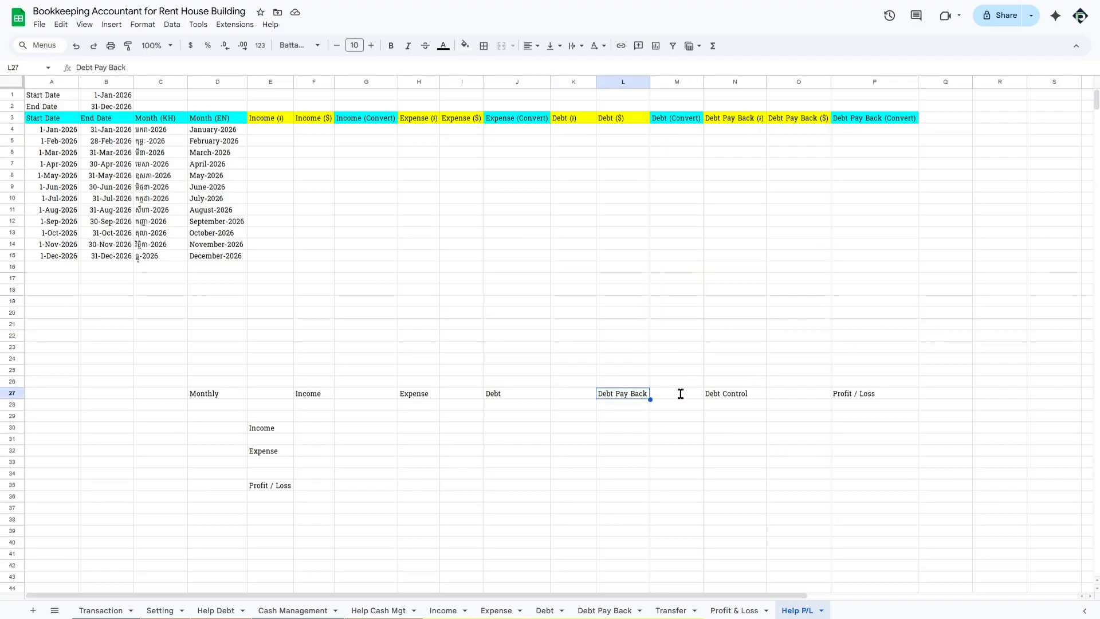
left_click(732, 393)
left_click(948, 119)
key("ctrl+v")
double_click(950, 120)
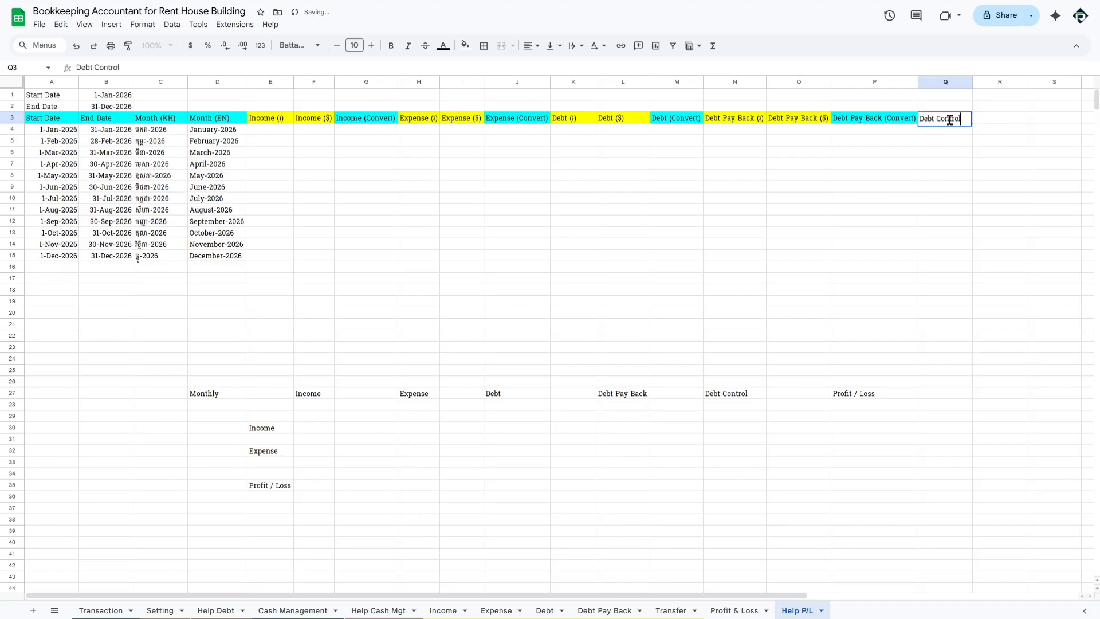
type("($")
key("Return")
Fill the Debt Control ($) heading in Q3 with green and widen column Q slightly
left_click(954, 120)
left_click(465, 45)
left_click(513, 93)
left_click(945, 164)
left_click_drag(972, 82, 979, 82)
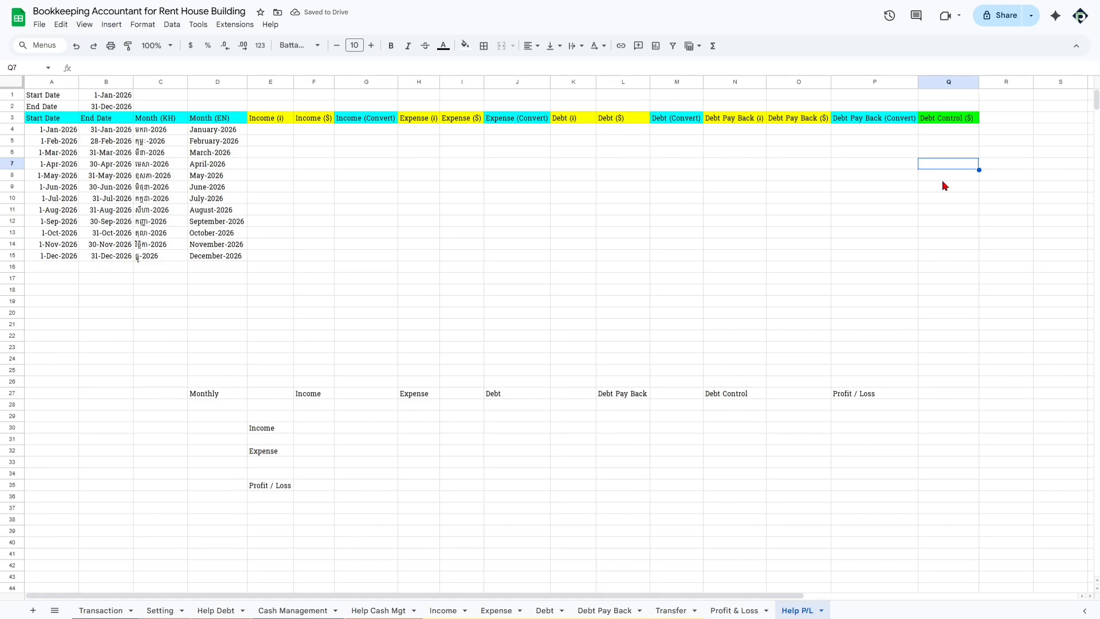
Review the Income, Expense, Debt, Debt Pay Back and Debt Control column groups
left_click_drag(269, 118, 391, 224)
left_click(425, 121)
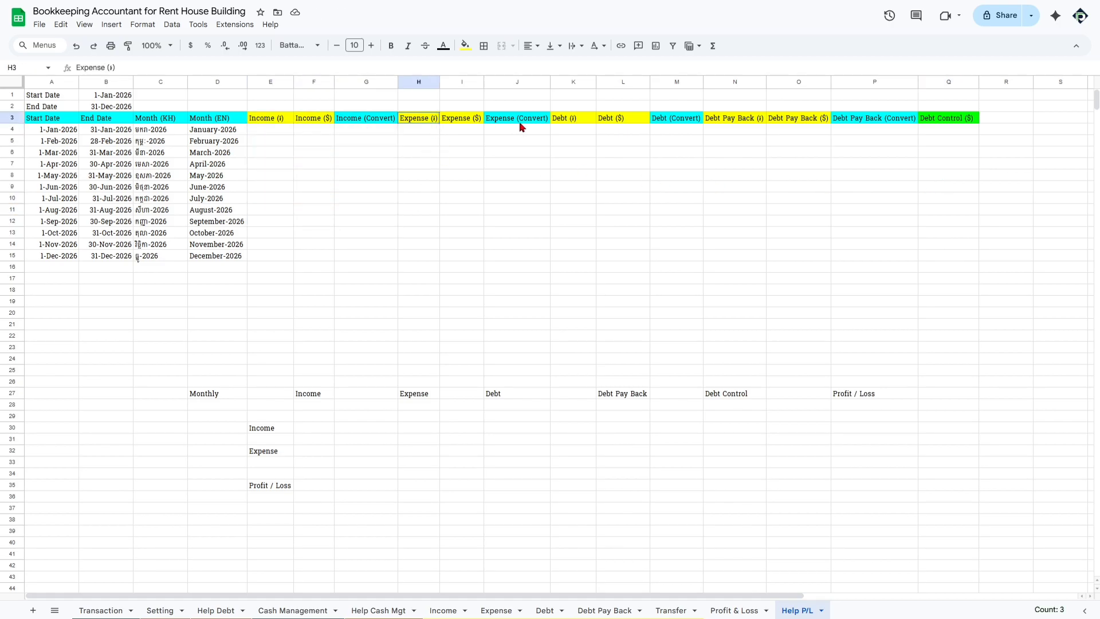
left_click_drag(514, 127, 542, 182)
left_click_drag(565, 123, 681, 234)
left_click_drag(735, 119, 860, 266)
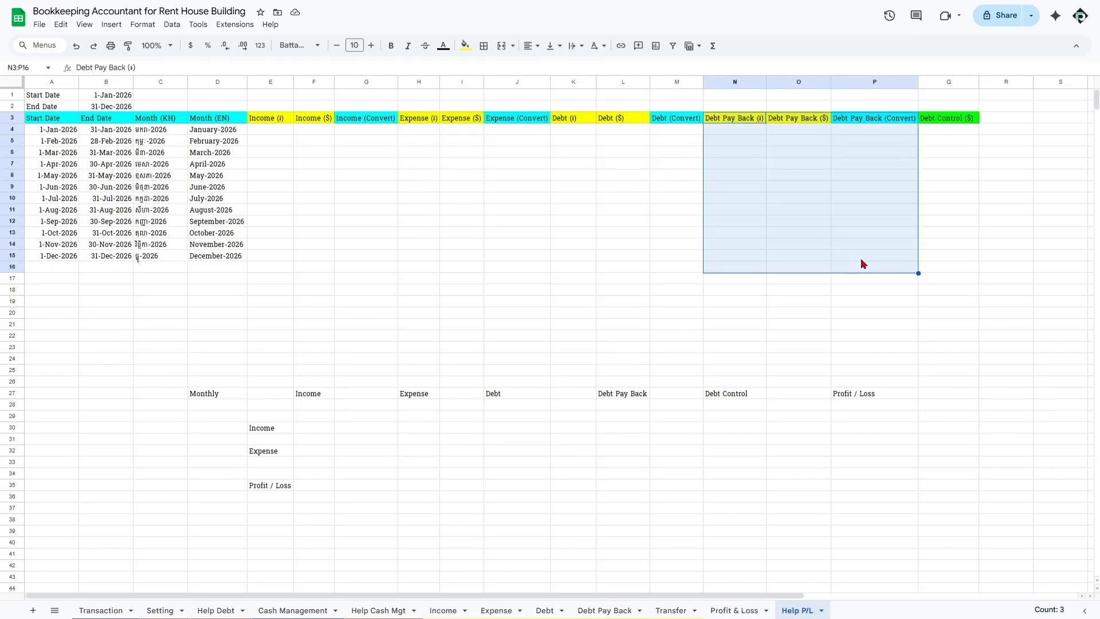
left_click_drag(937, 122, 949, 223)
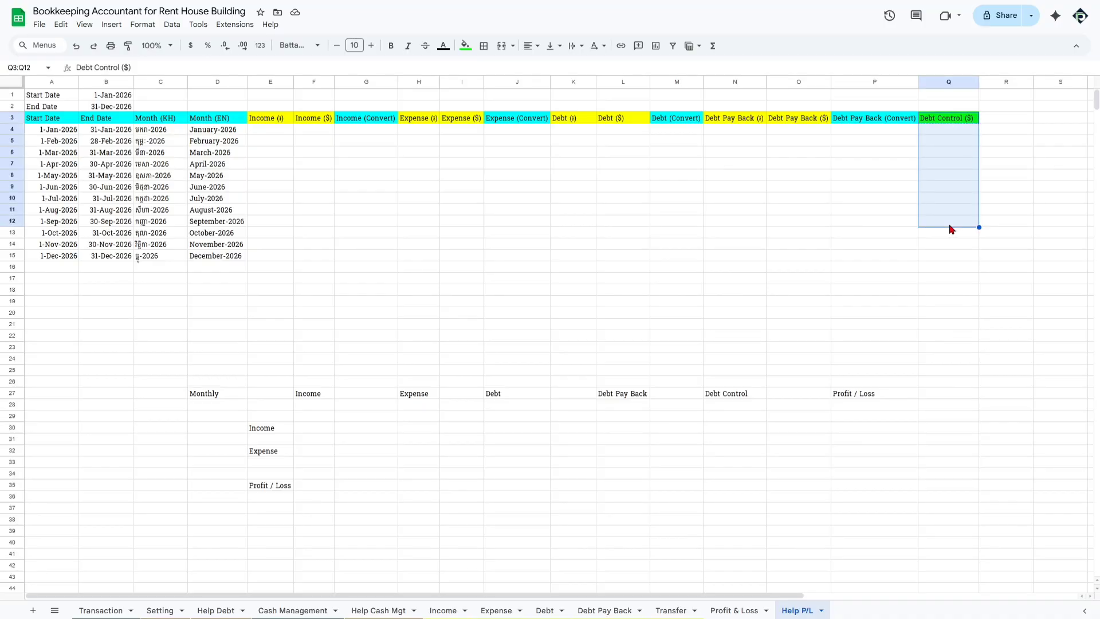
Copy the Income, Expense and Profit / Loss labels in E30, E32 and E35 together
left_click(269, 428)
left_click(269, 451, "ctrl")
left_click(272, 485, "ctrl")
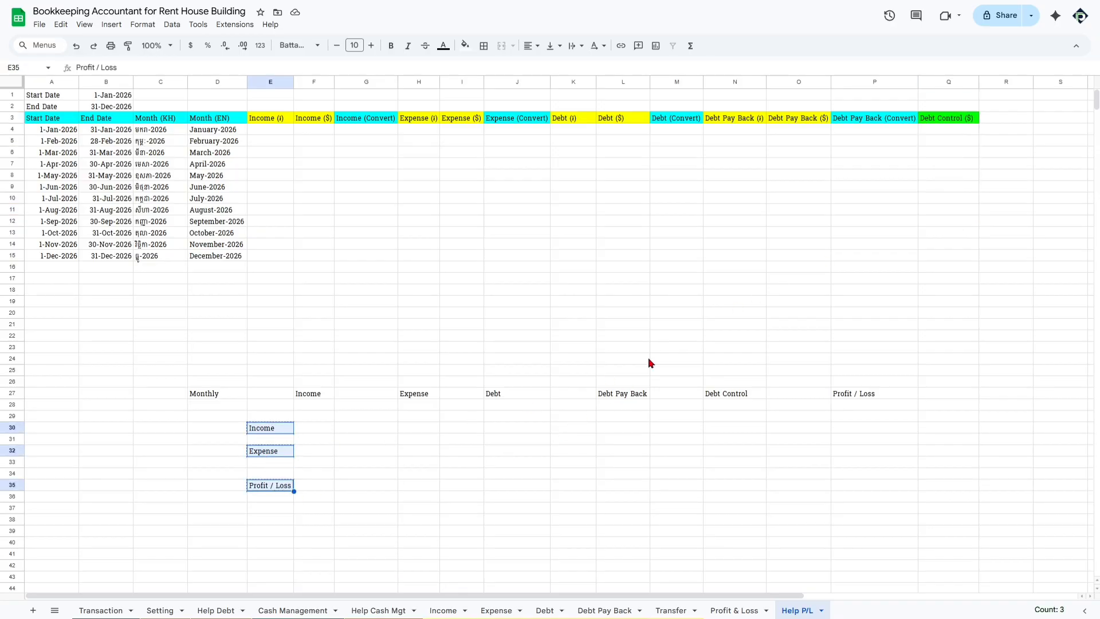
Try to paste the three copied labels transposed, starting at R3
scroll(627, 384, "right", 5)
right_click(632, 119)
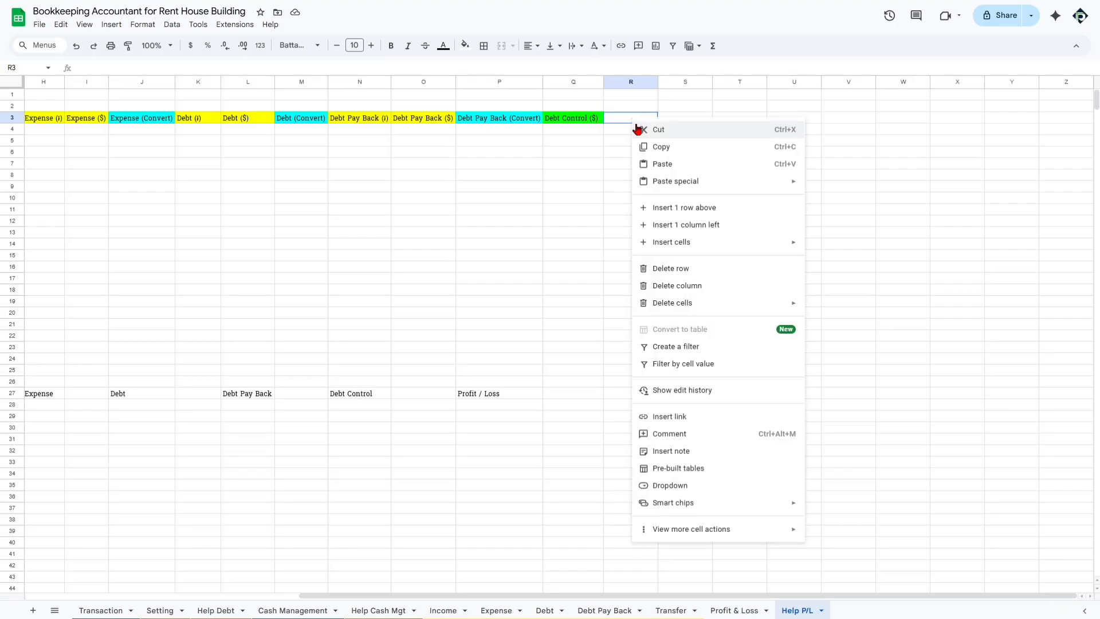
mouse_move(761, 180)
left_click(858, 280)
left_click(531, 315)
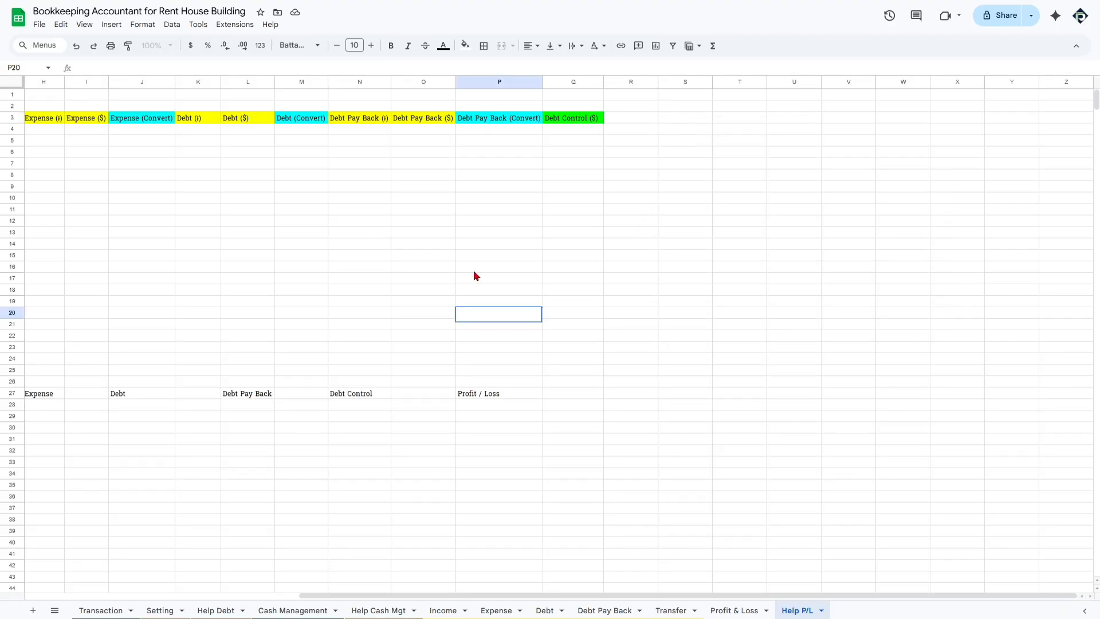
Paste the Income, Expense and Profit / Loss labels as a gapless list in G30:G32
scroll(327, 304, "left", 5)
left_click(211, 439)
left_click(270, 428)
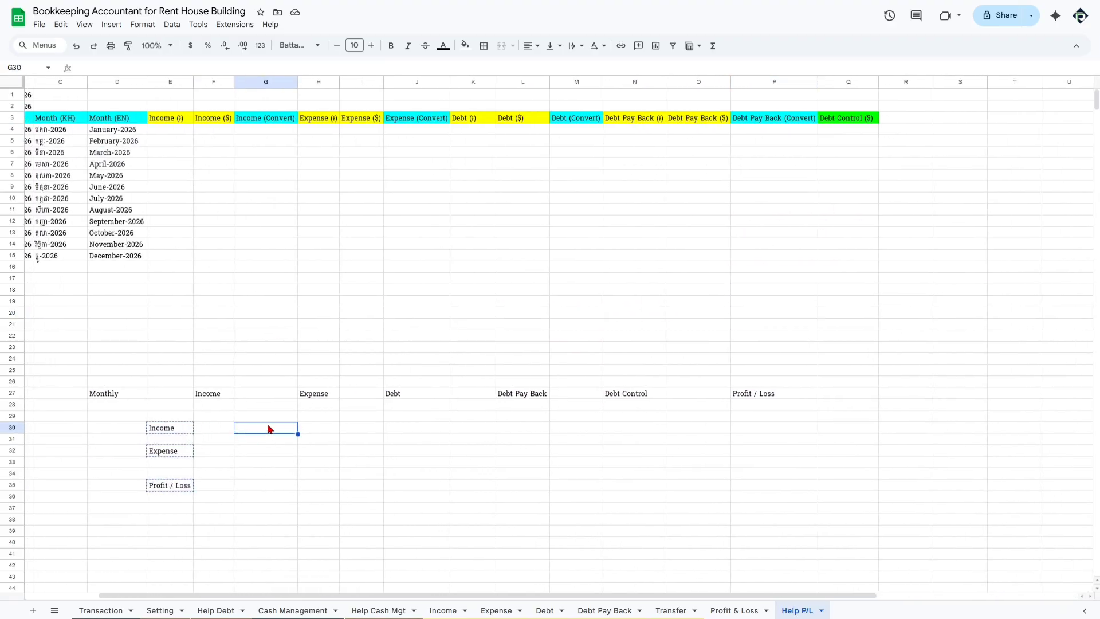
type("Income Expense Profit / Loss")
Paste the label list from G30:G32 transposed into R3:T3 as Income, Expense and Profit / Loss headings
scroll(668, 152, "right", 5)
right_click(645, 116)
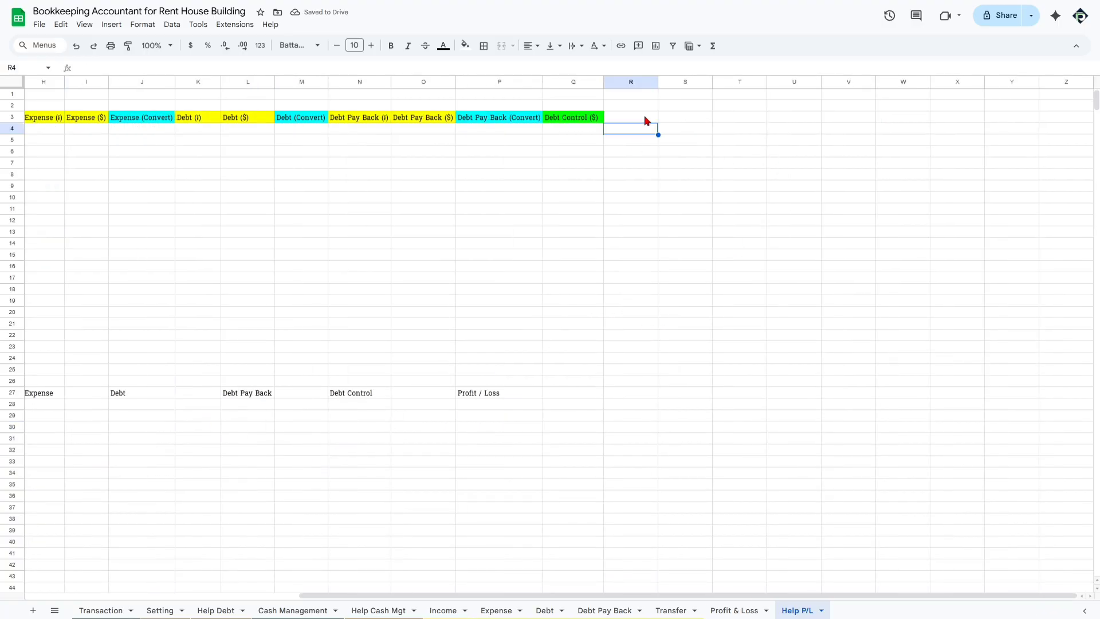
mouse_move(747, 182)
left_click(846, 277)
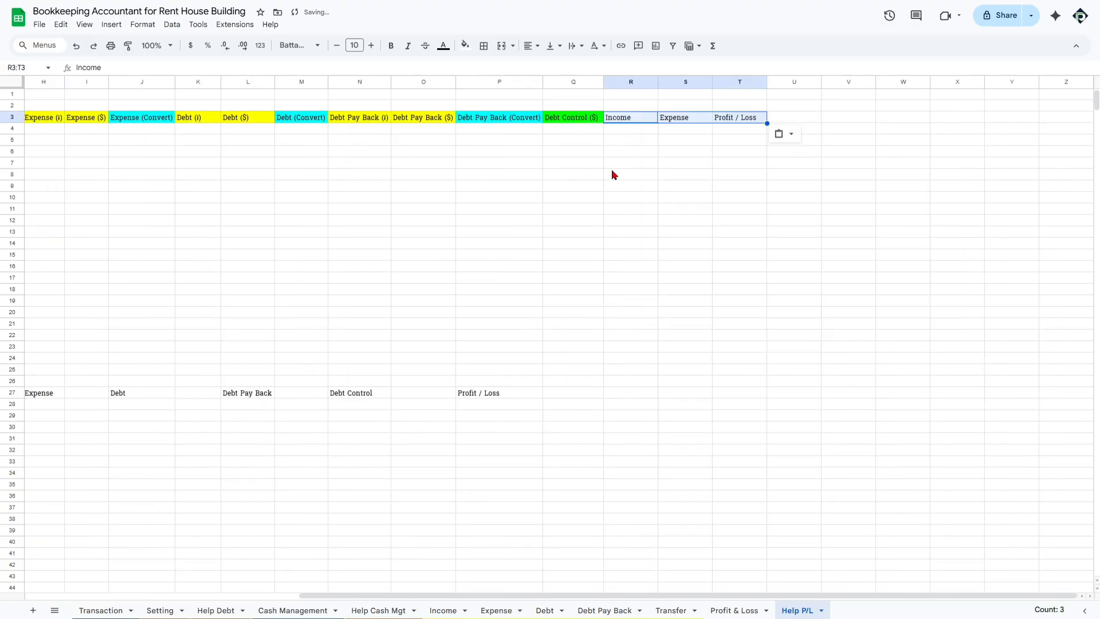
left_click(751, 121, "shift")
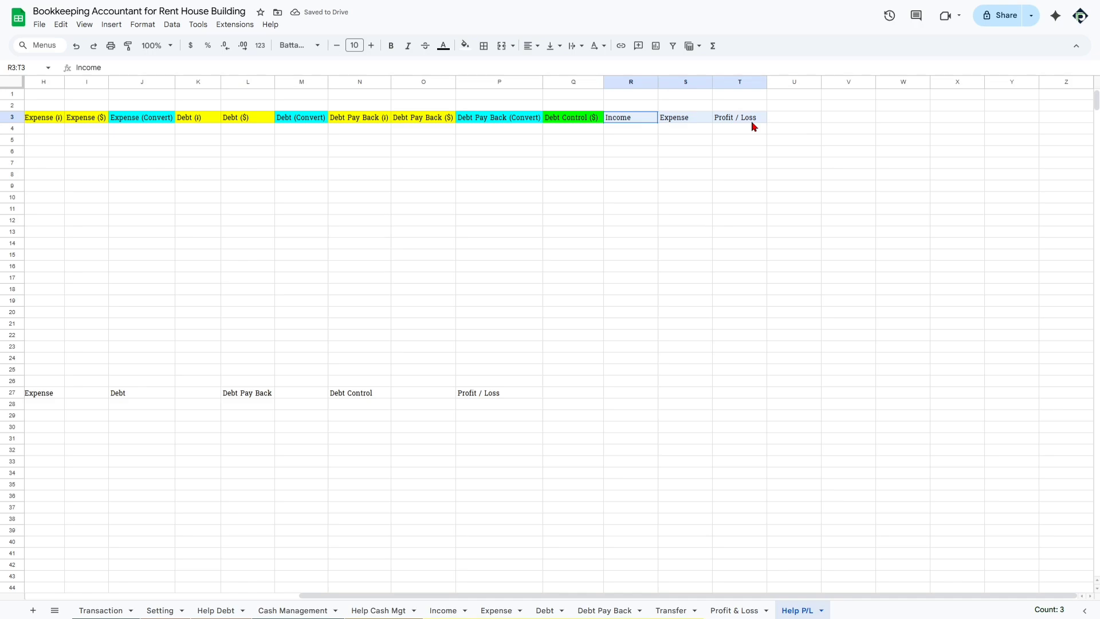
Compare the new headings with the Income, Expense and Profit / Loss row labels on the Profit & Loss sheet
left_click(737, 610)
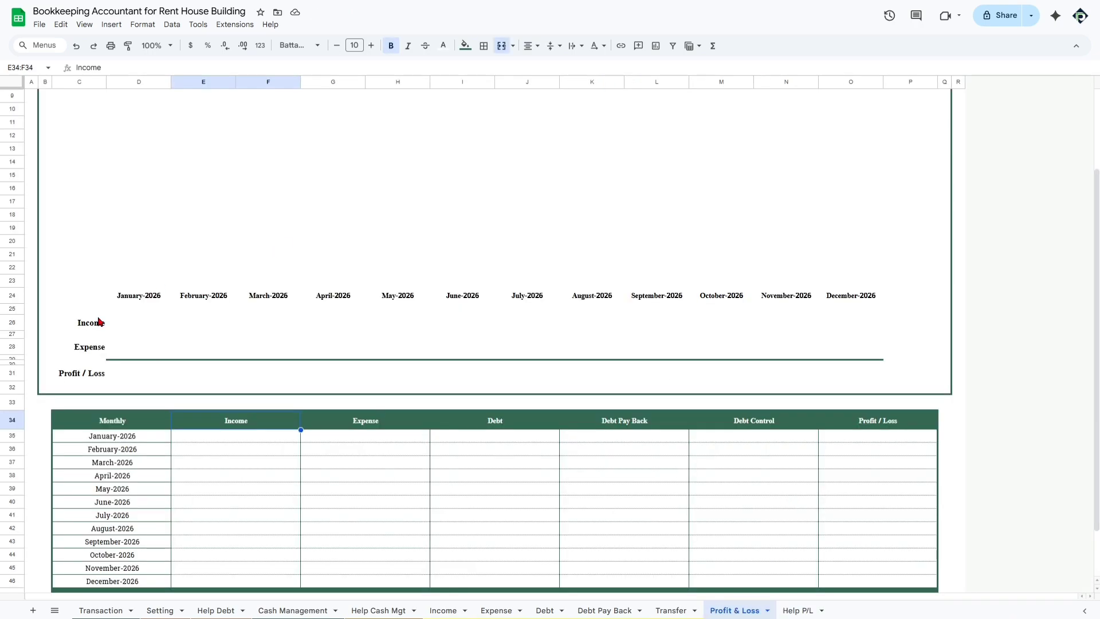
left_click_drag(98, 322, 98, 374)
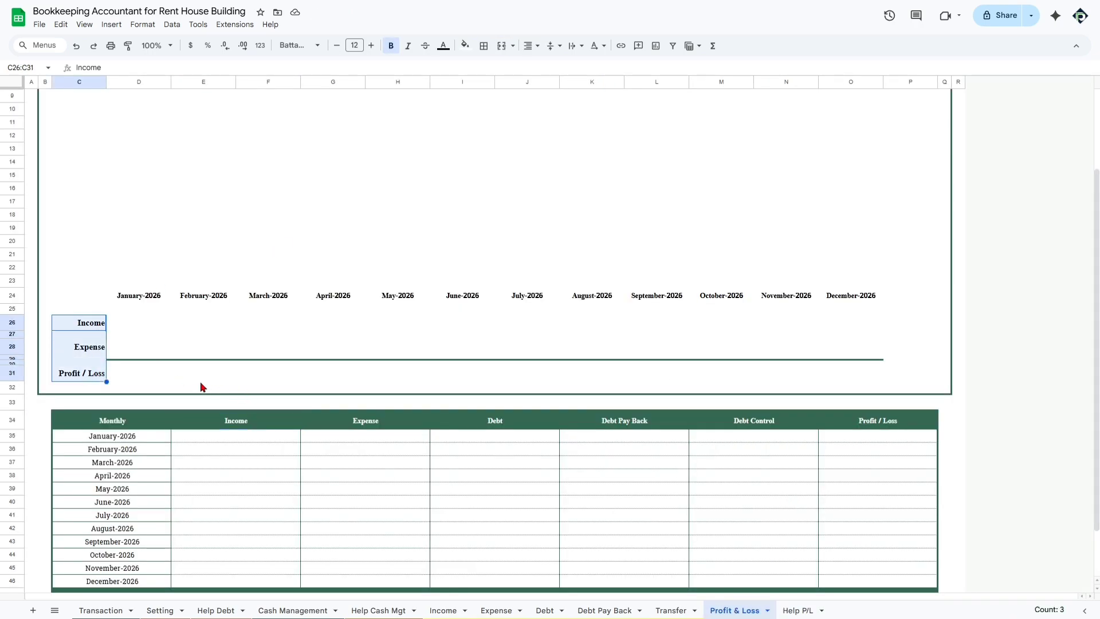
left_click(798, 611)
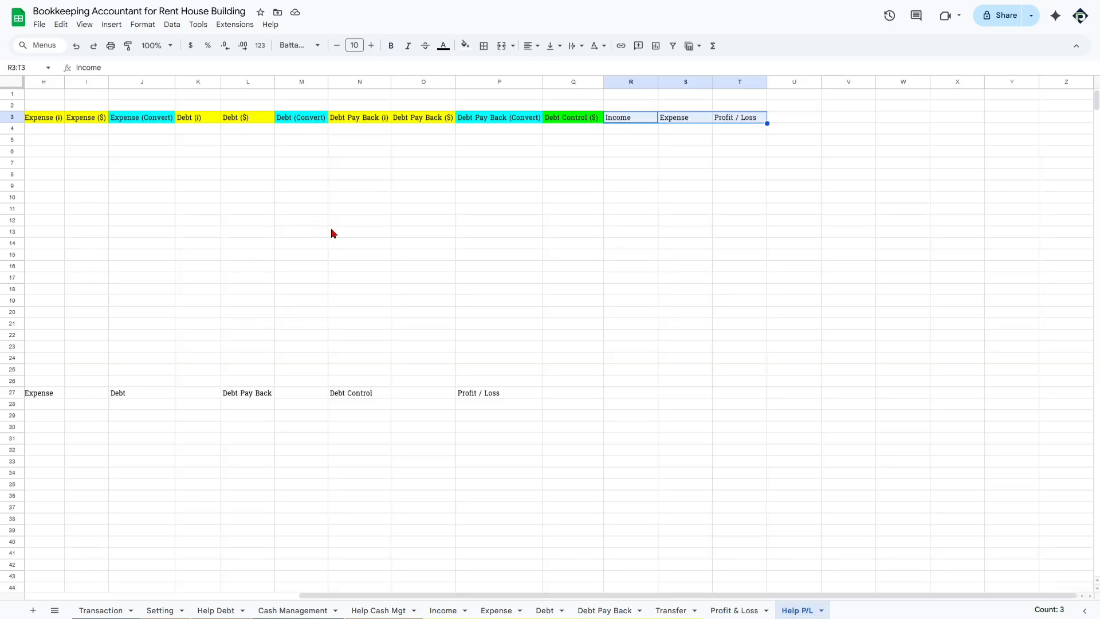
Examine which Help P/L columns, from the Convert columns to Debt Control and Profit / Loss, match the Profit & Loss sheet's monthly table
scroll(329, 229, "left", 5)
left_click_drag(379, 123, 375, 220)
left_click_drag(530, 117, 541, 247, "ctrl")
left_click_drag(686, 111, 690, 198)
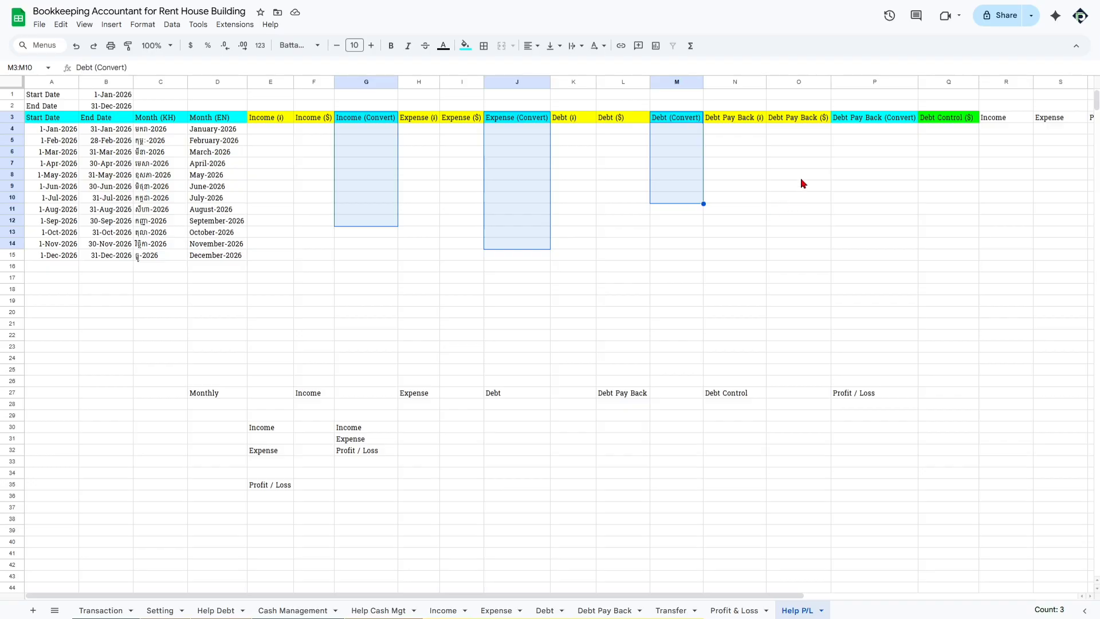
left_click_drag(861, 124, 870, 221, "ctrl")
left_click_drag(720, 118, 726, 179)
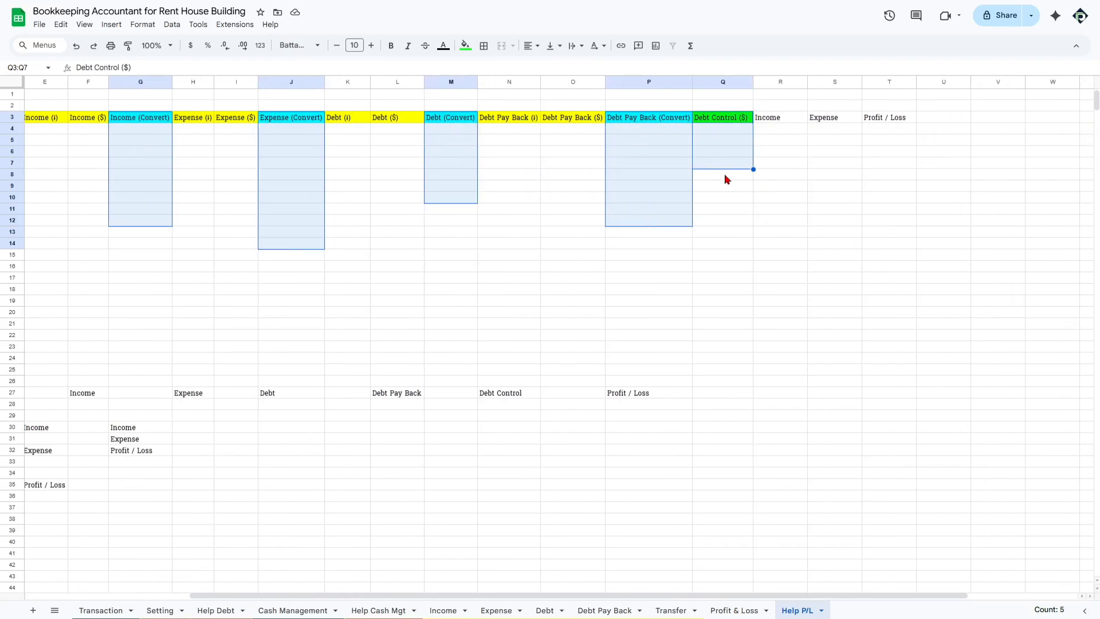
left_click(731, 609)
left_click_drag(113, 425, 845, 541)
left_click_drag(865, 426, 857, 568)
left_click(797, 610)
left_click_drag(893, 118, 902, 223)
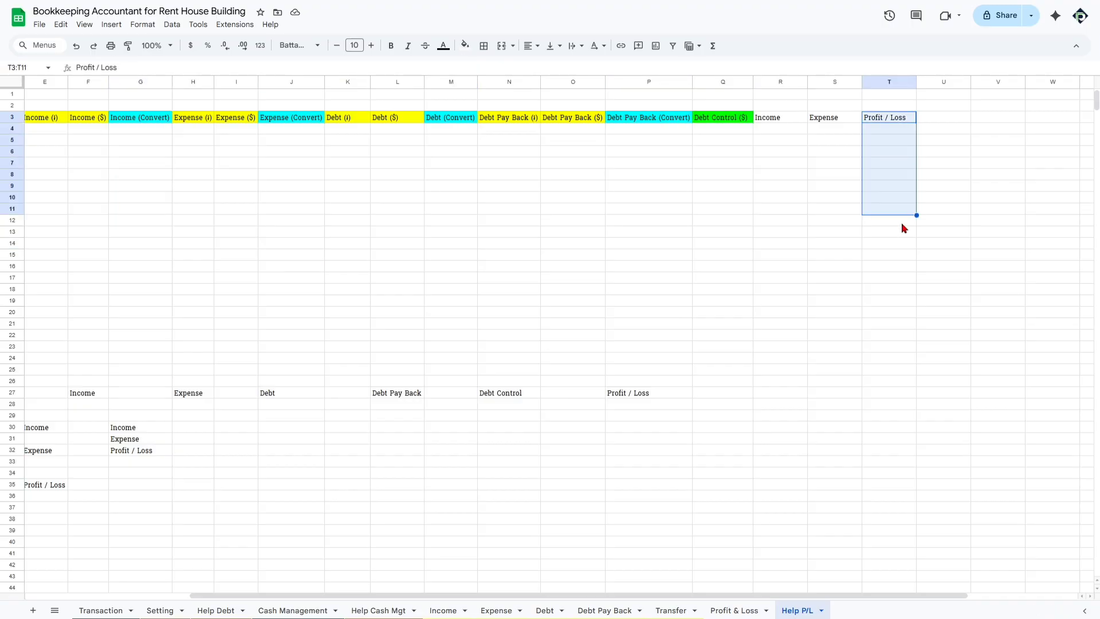
scroll(745, 228, "left", 4)
scroll(956, 133, "right", 4)
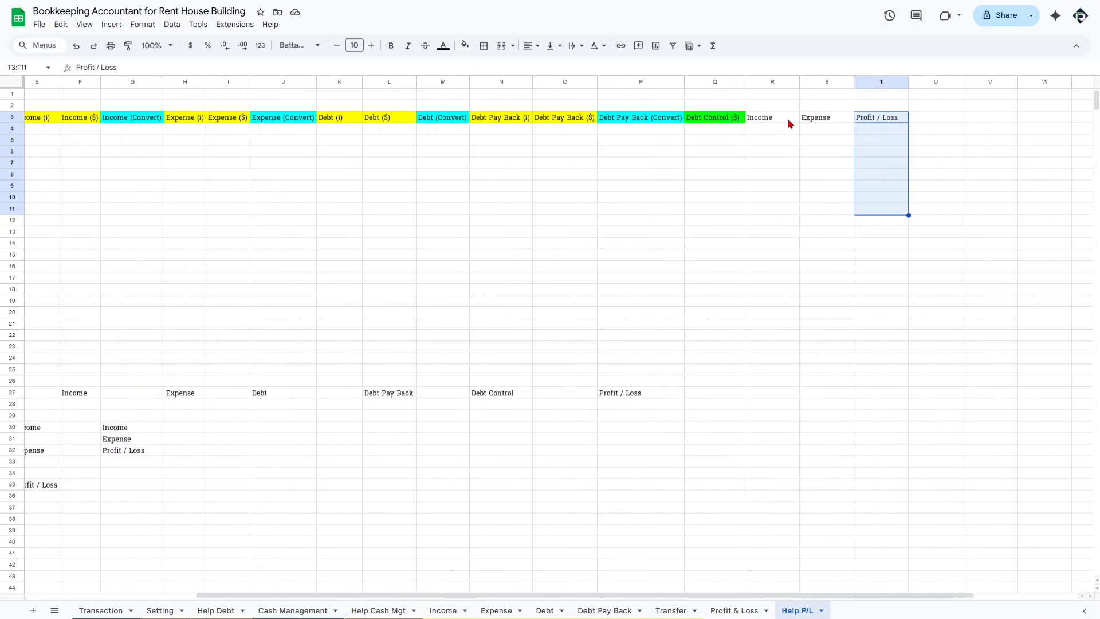
Fill the Income, Expense and Profit / Loss headings in R3:T3 with red and set their text to white
left_click_drag(787, 118, 883, 117)
left_click(465, 45)
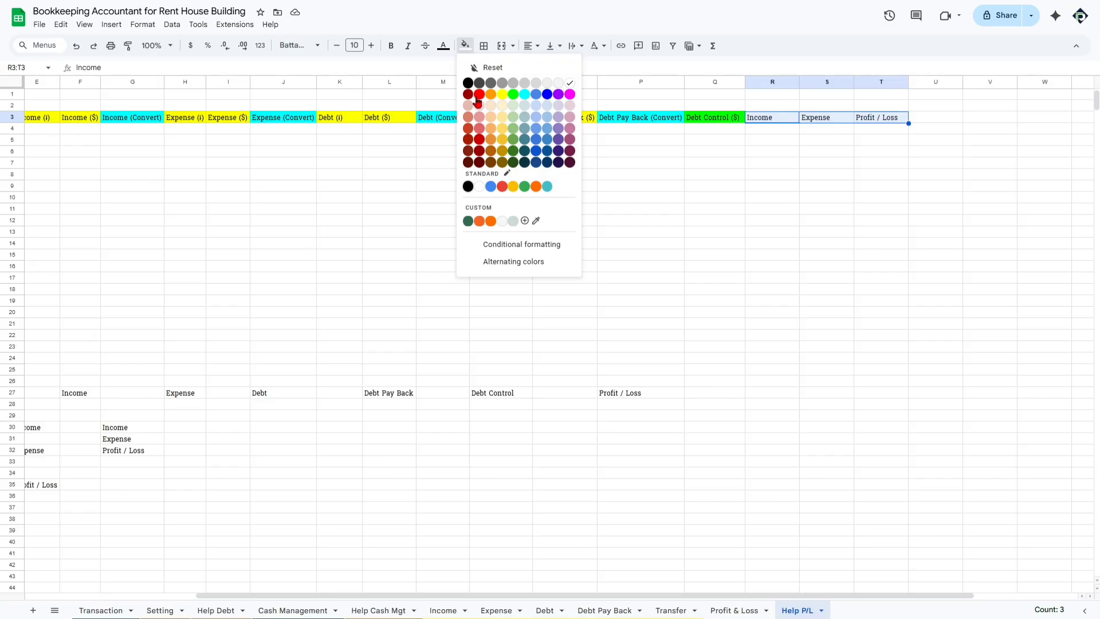
left_click(569, 95)
left_click(465, 45)
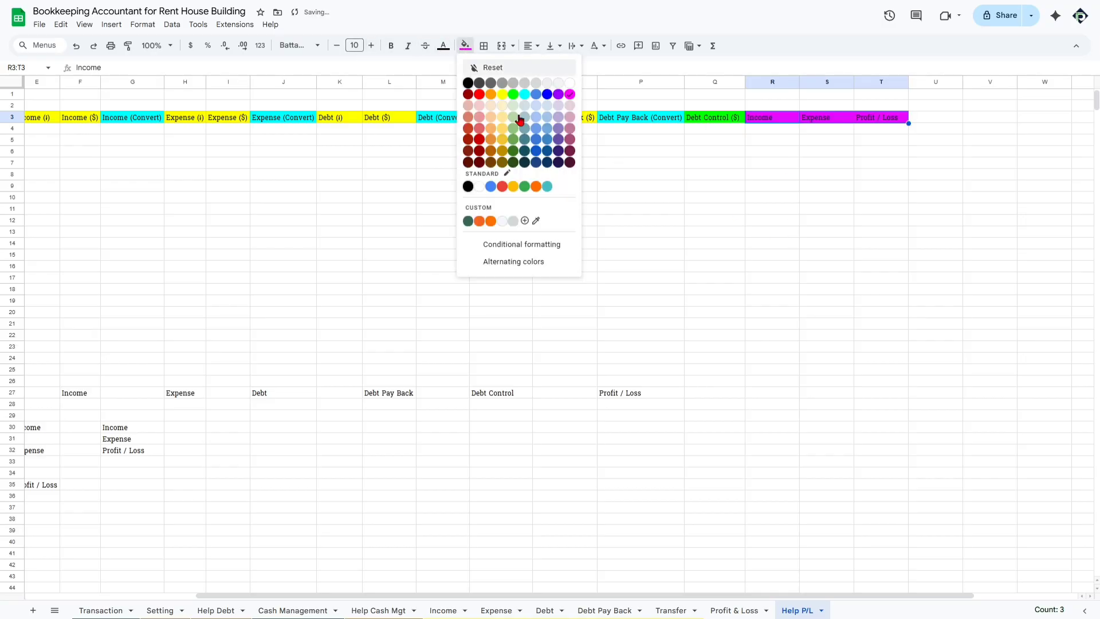
left_click(479, 94)
left_click(443, 46)
left_click(548, 82)
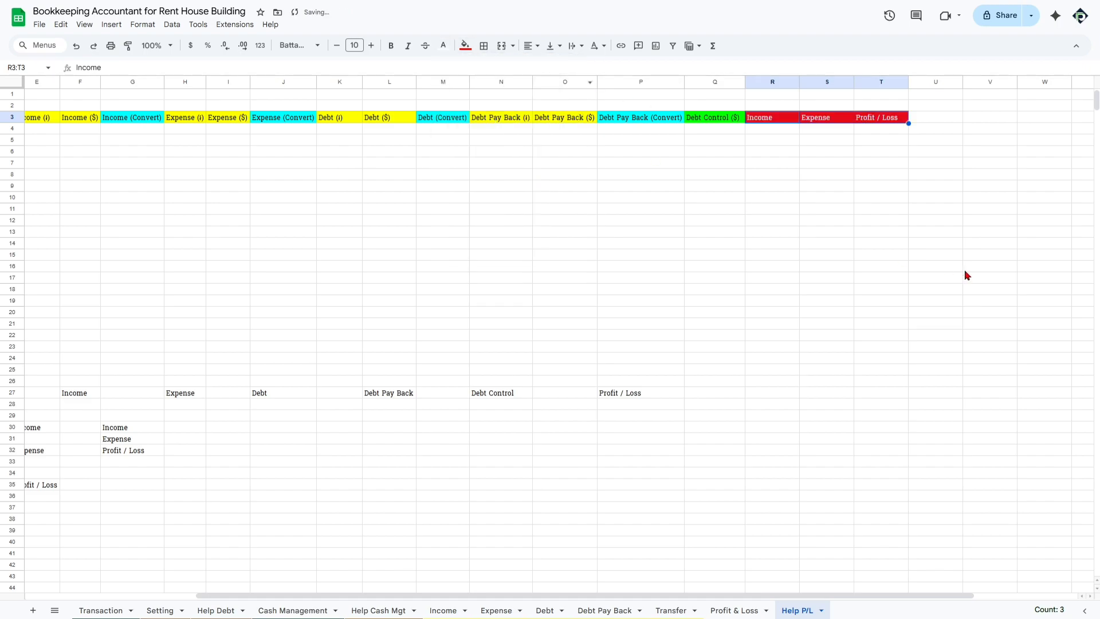
left_click(961, 268)
scroll(940, 272, "right", 3)
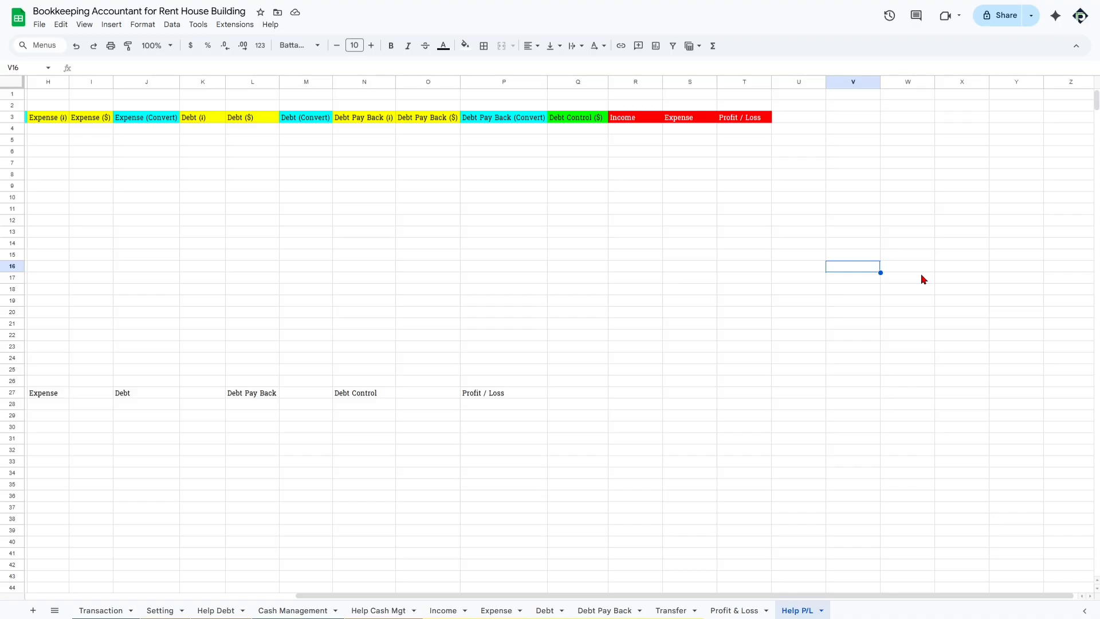
scroll(920, 273, "left", 8)
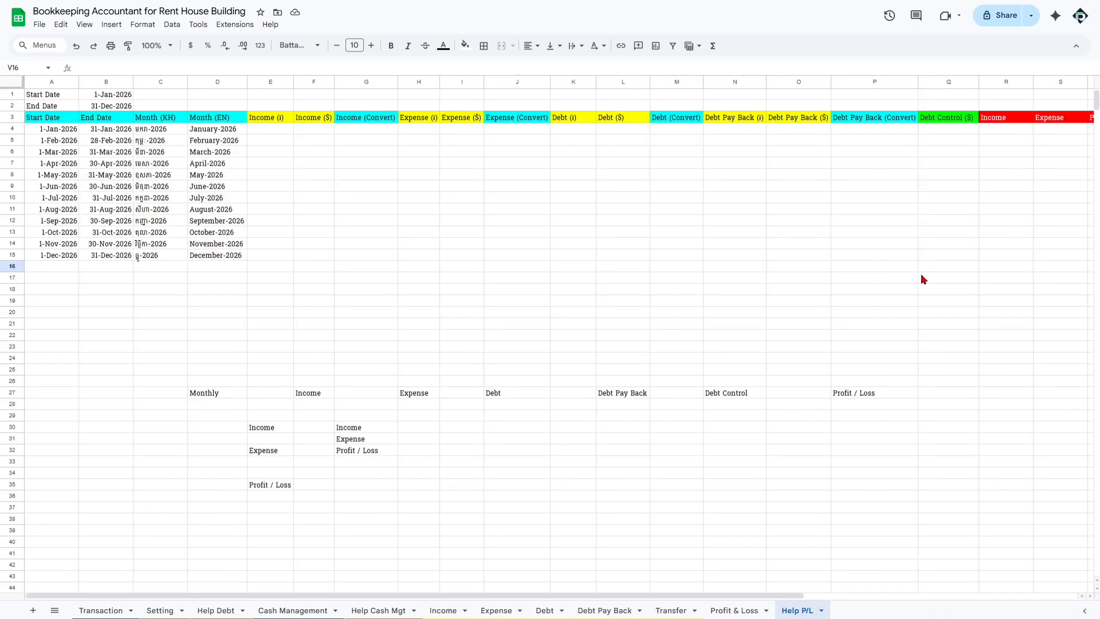
Add a dark green border along the left edge of column E to separate the month columns from the amounts
left_click(271, 82)
left_click(484, 46)
left_click(583, 84)
left_click(601, 121)
left_click(488, 86)
Start a SUMIFS formula in E4 under Income (៛), with its argument help shown and the page enlarged for reading
left_click(280, 132)
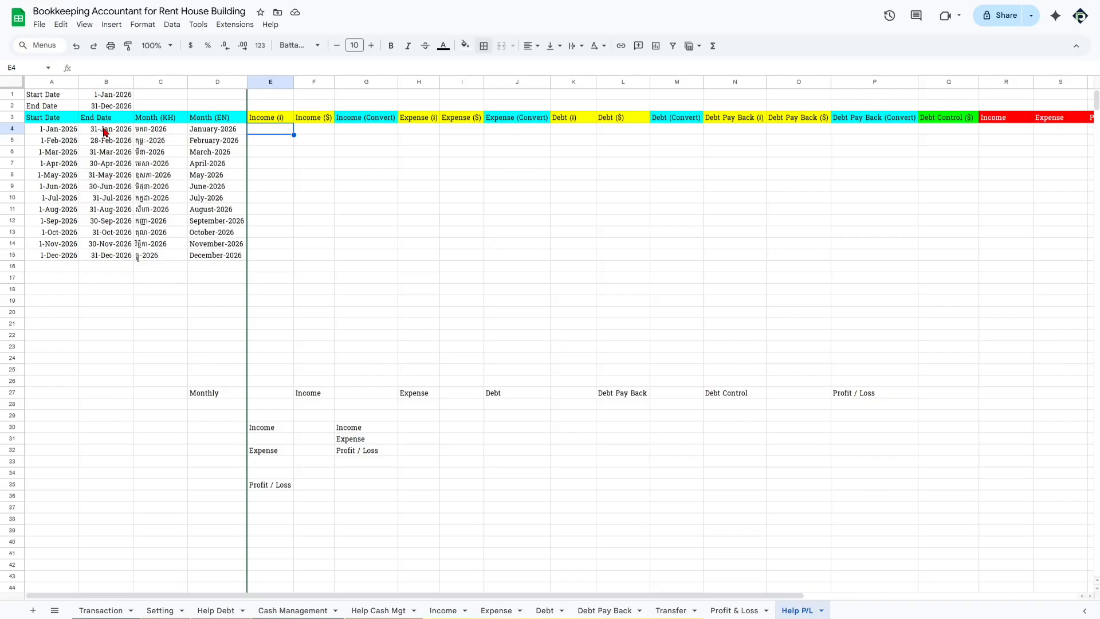
type("=sumi")
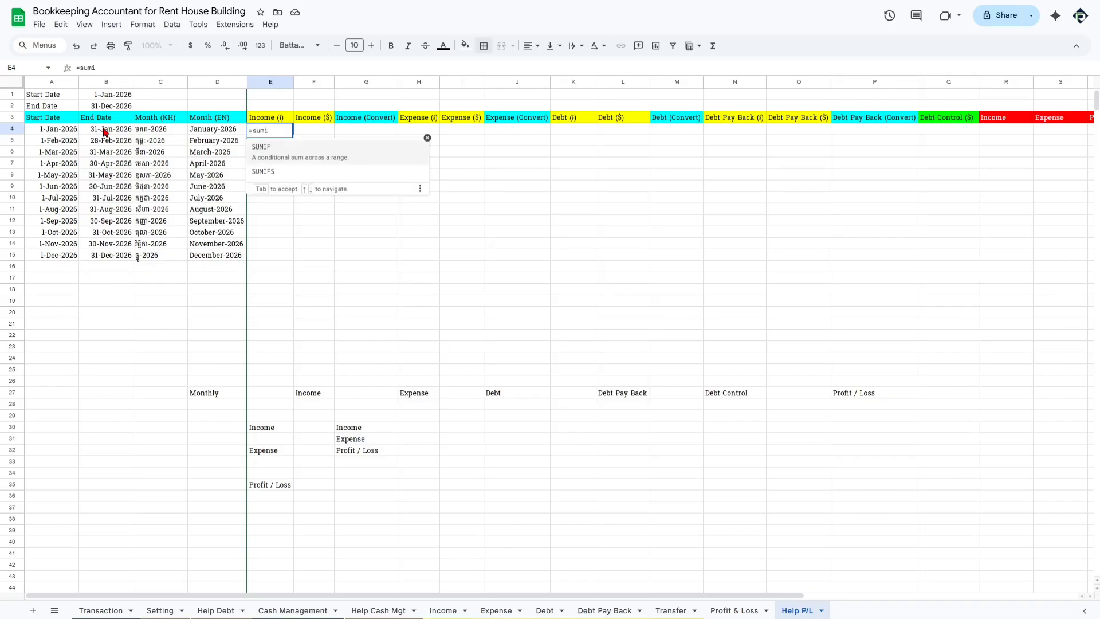
left_click(267, 173)
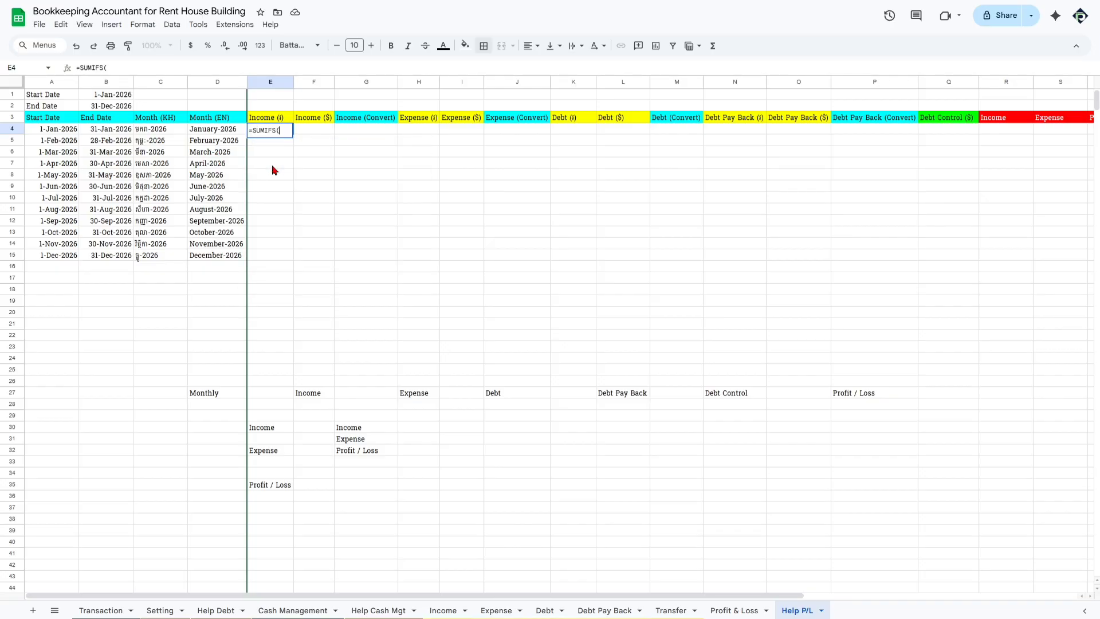
left_click(245, 131)
key("ctrl+plus")
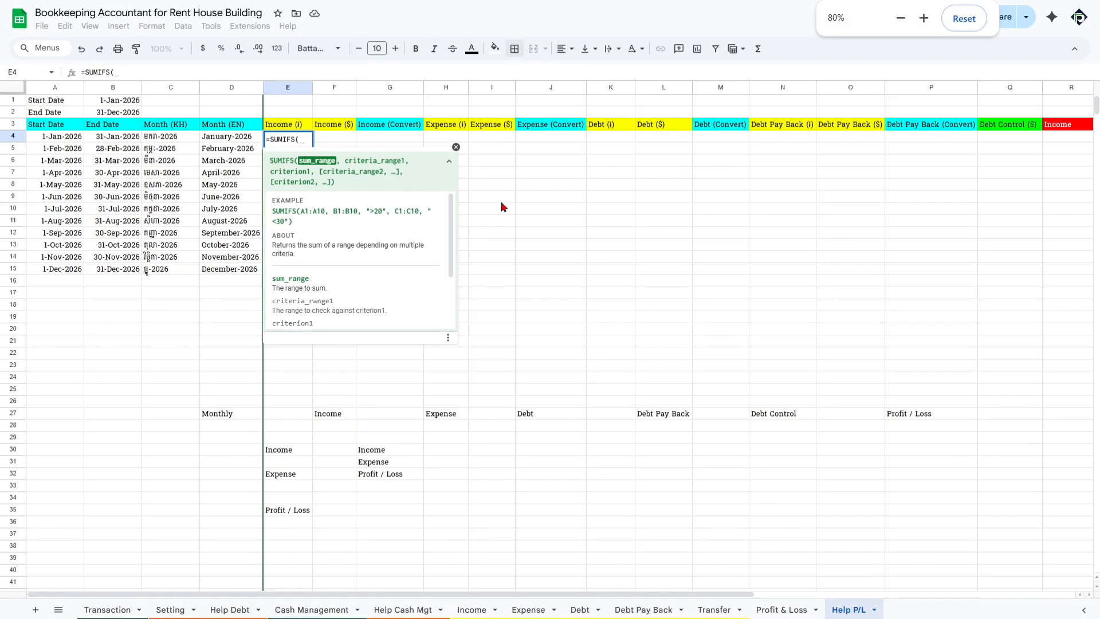
key("ctrl+plus")
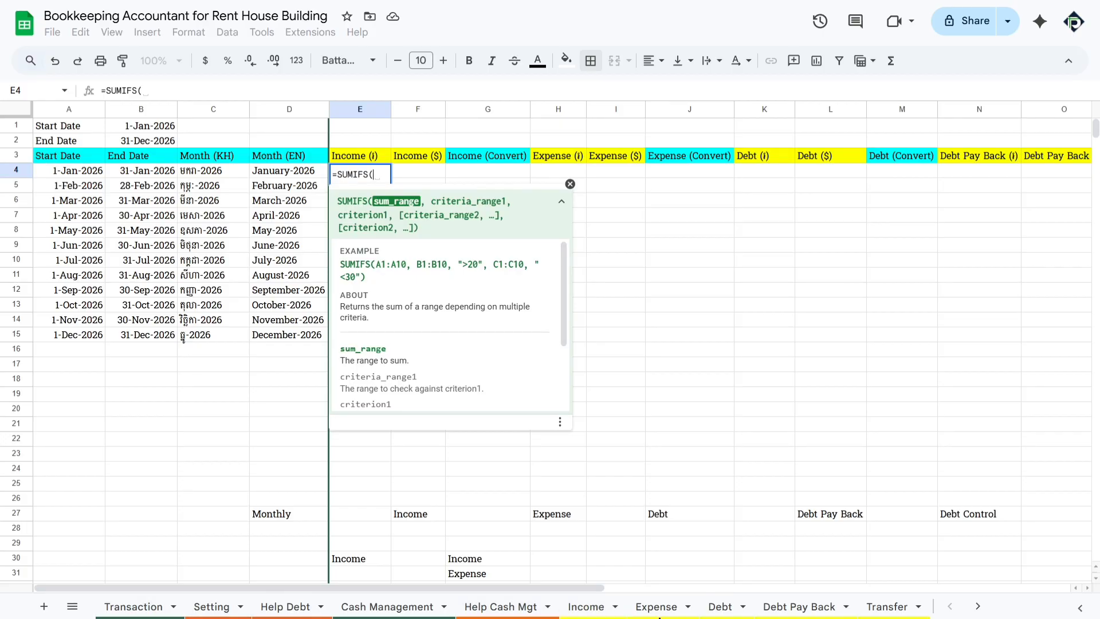
Set the SUMIFS sum range to the Income sheet's riel amount column as the open-ended range Income!E3:E
left_click(592, 612)
scroll(689, 422, "right", 1)
scroll(688, 422, "right", 1)
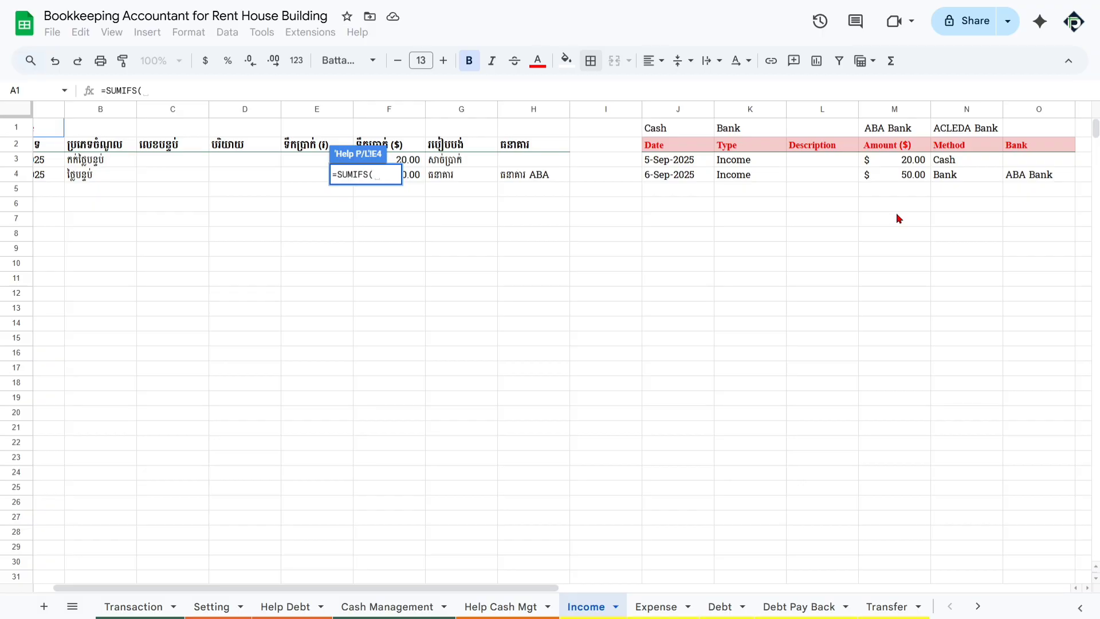
scroll(898, 215, "left", 2)
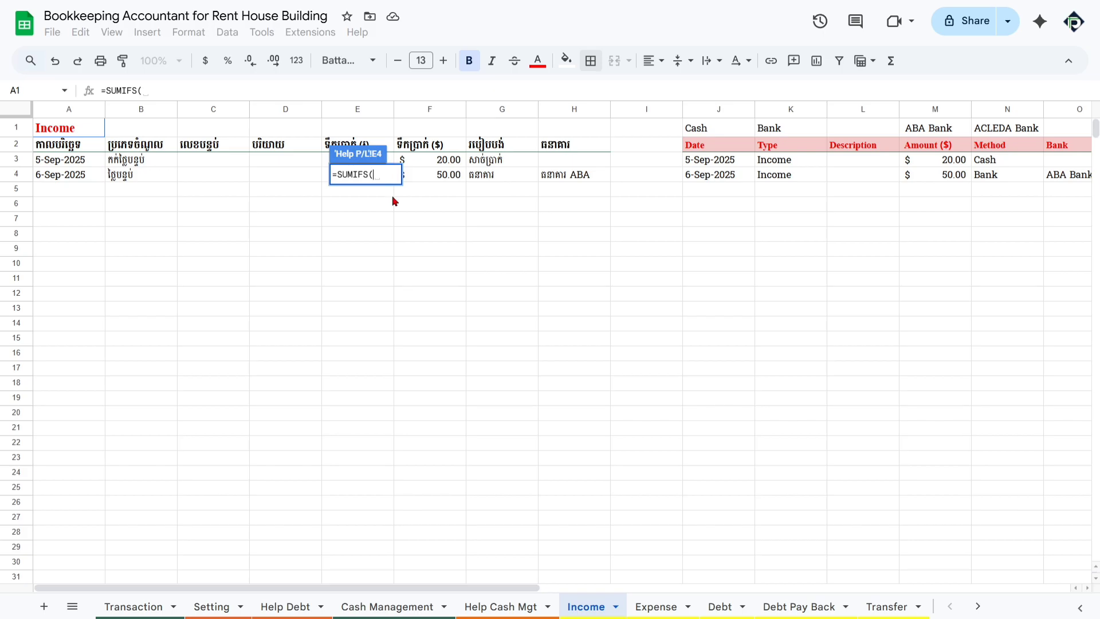
left_click_drag(392, 164, 393, 248)
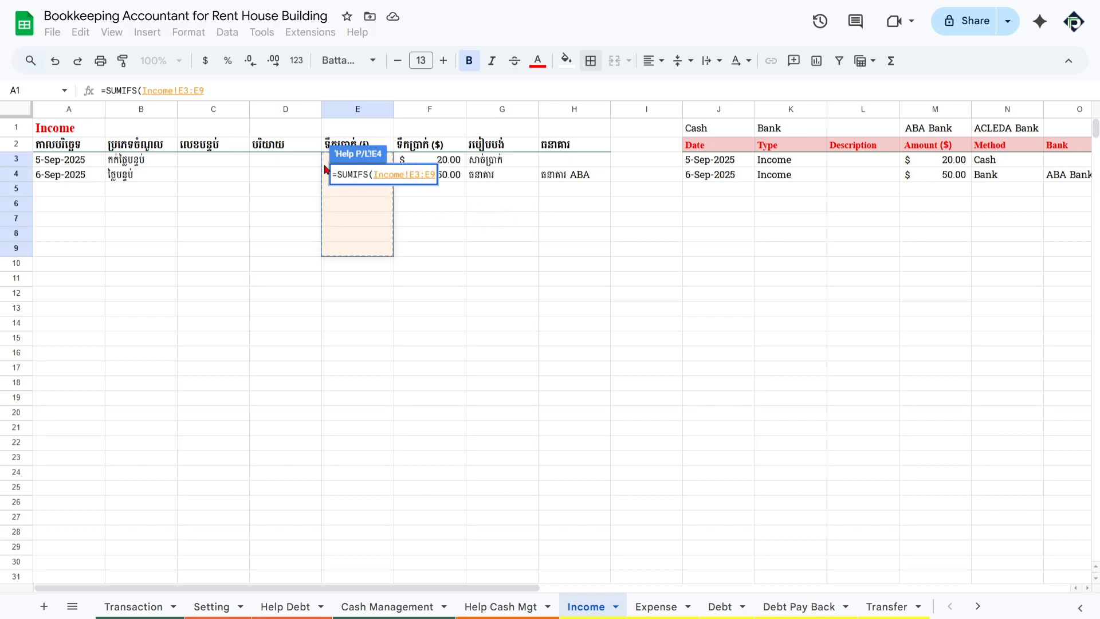
left_click(224, 90)
left_click(340, 103)
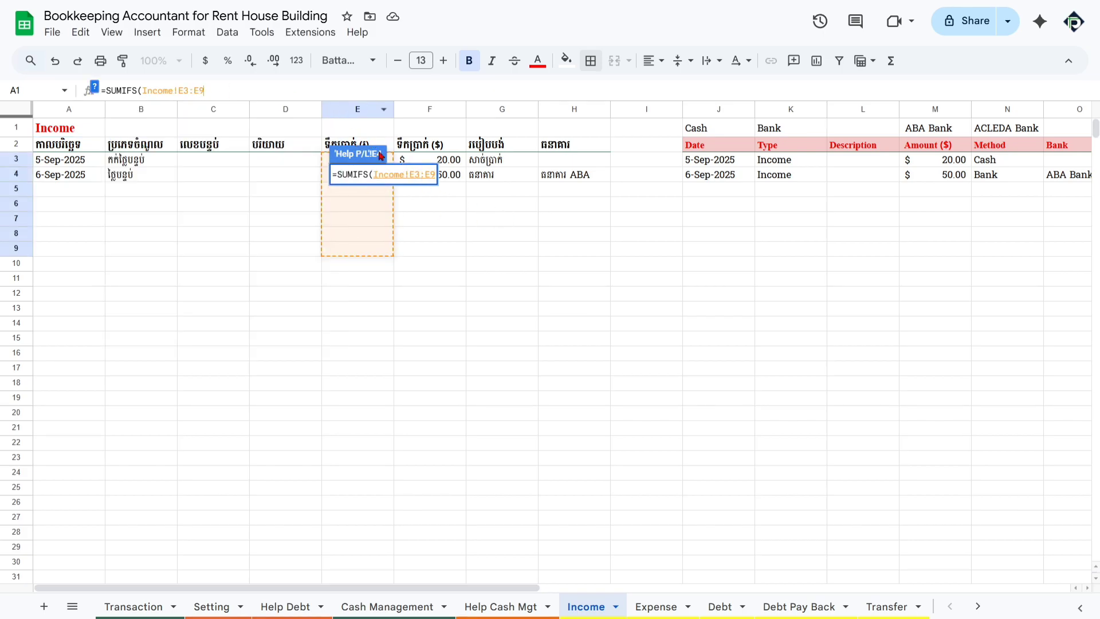
scroll(195, 184, "right", 5)
scroll(196, 183, "left", 2)
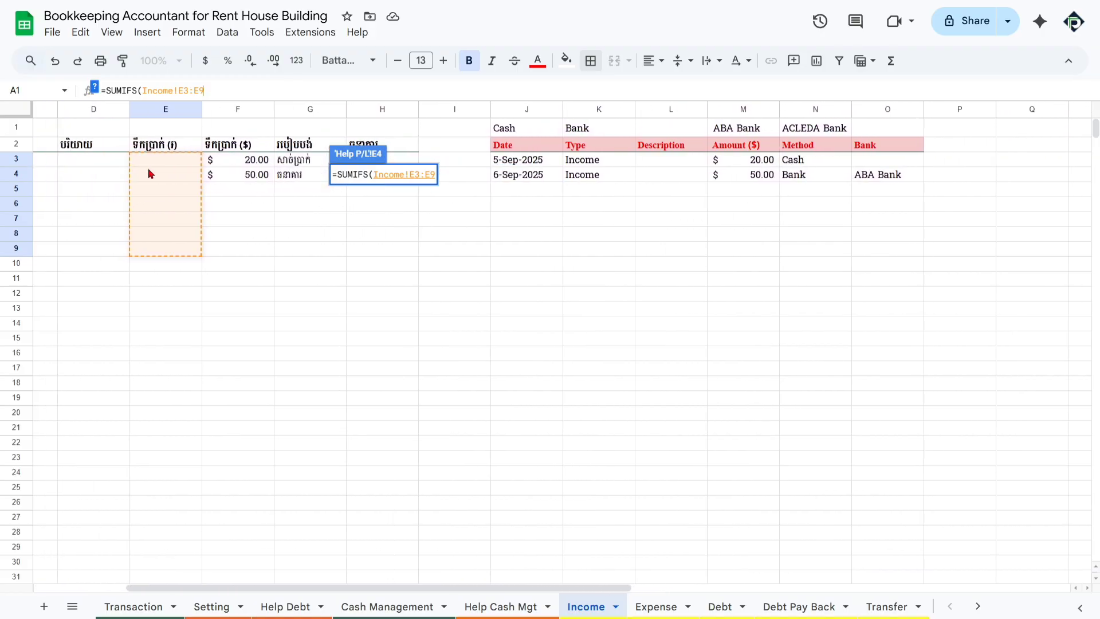
left_click(433, 173)
key("BackSpace")
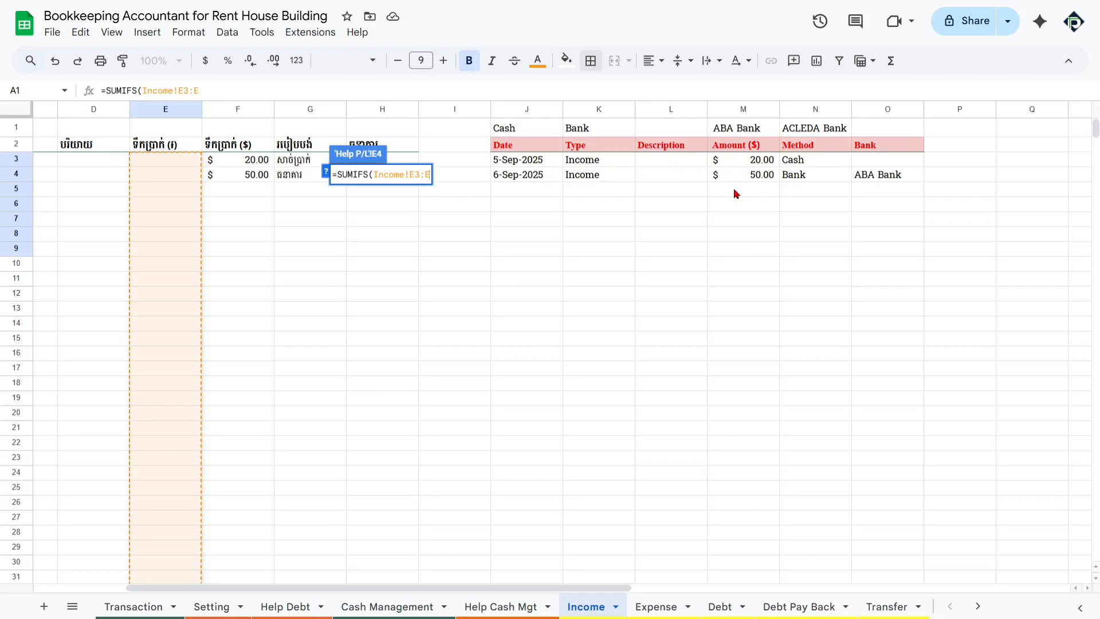
Set the first criteria range to the Income sheet's date column as the open-ended range Income!A3:A
type(",")
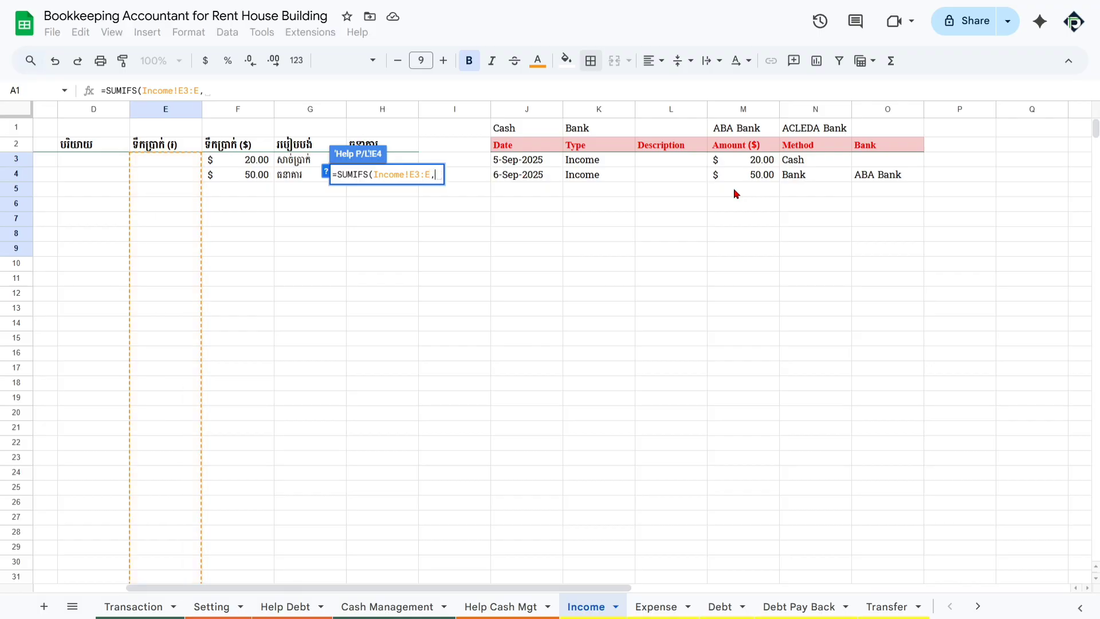
left_click(326, 172)
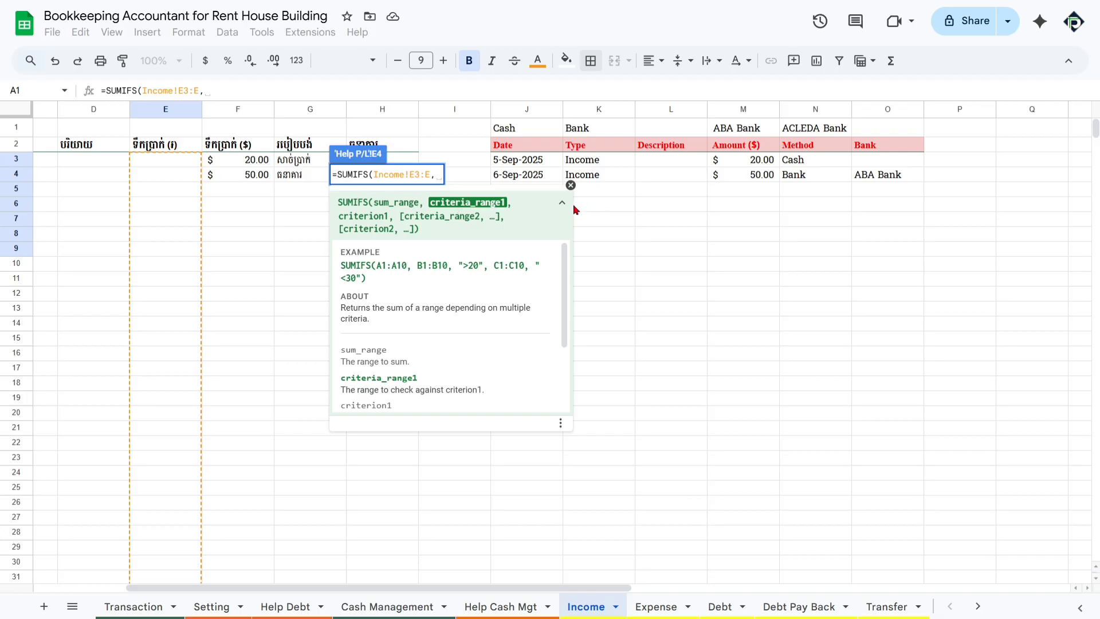
scroll(418, 214, "left", 3)
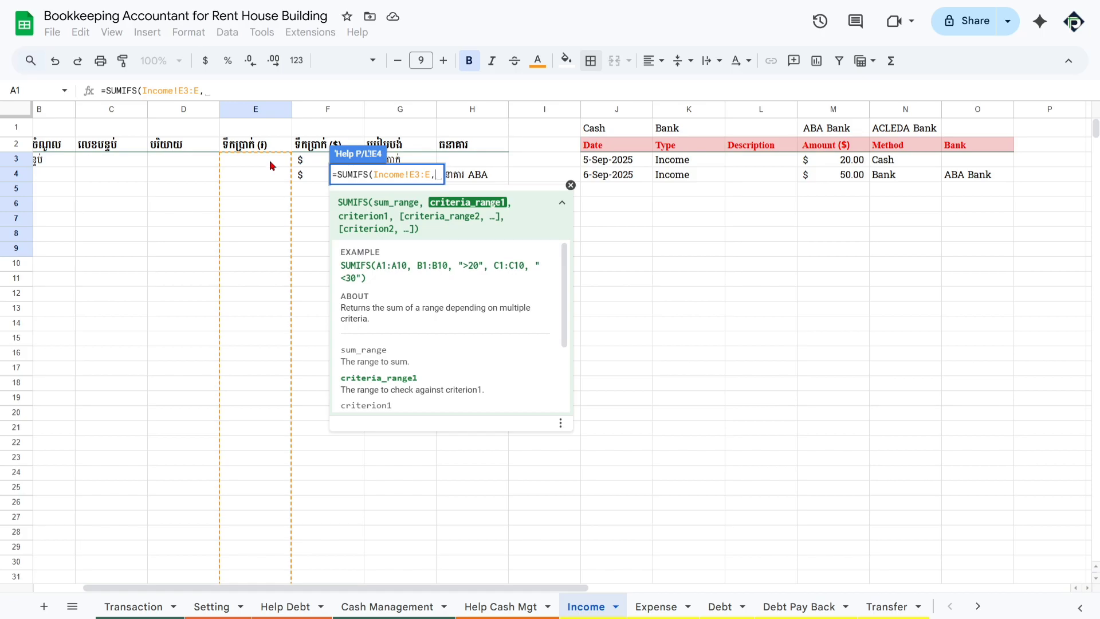
scroll(272, 166, "left", 3)
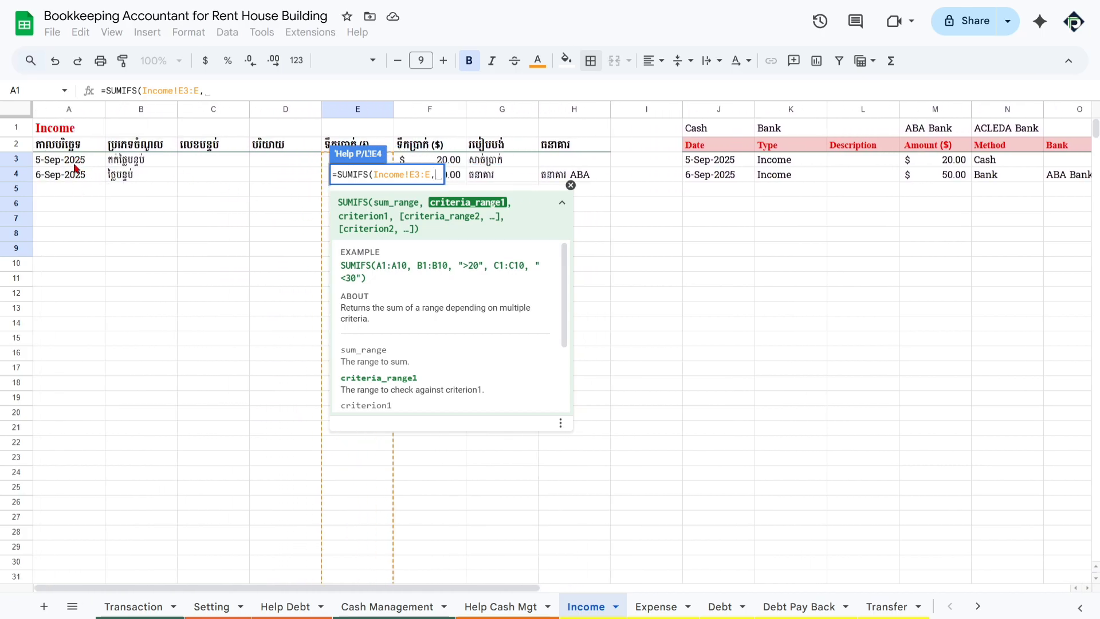
left_click_drag(75, 164, 76, 202)
key("BackSpace")
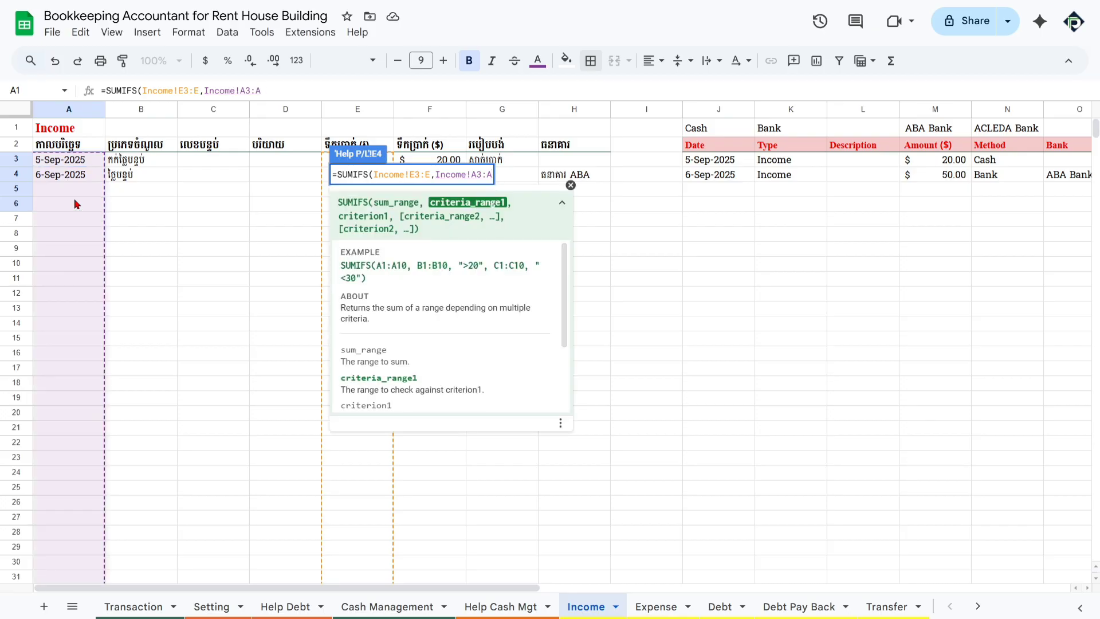
Make both SUMIFS ranges absolute as Income!$E$3:$E and Income!$A$3:$A
left_click(412, 174)
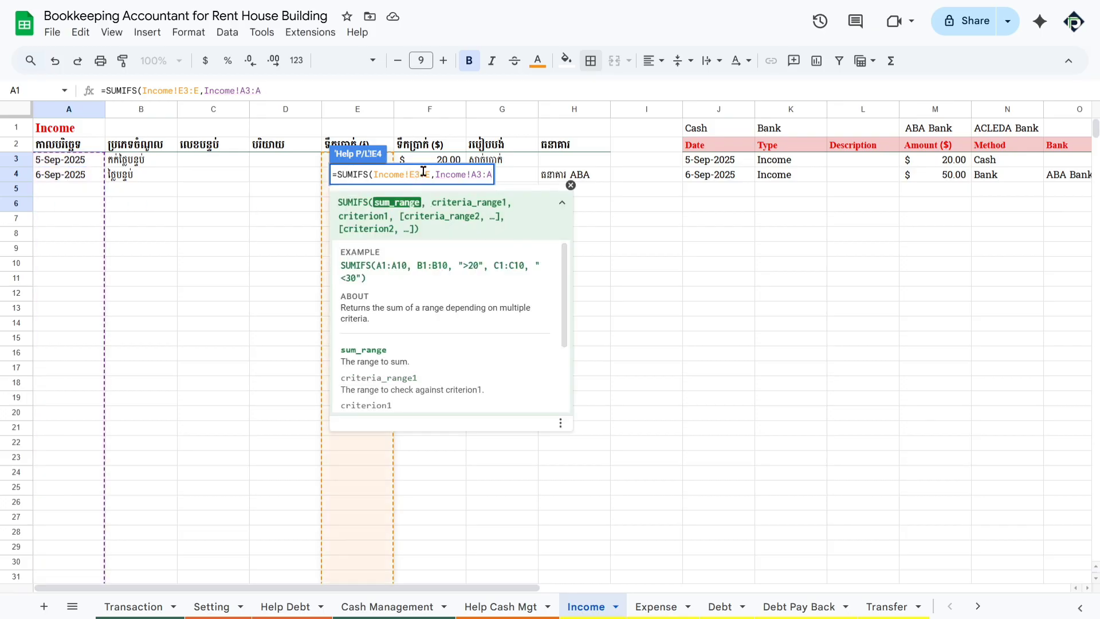
key("F4")
left_click(507, 175)
key("F4")
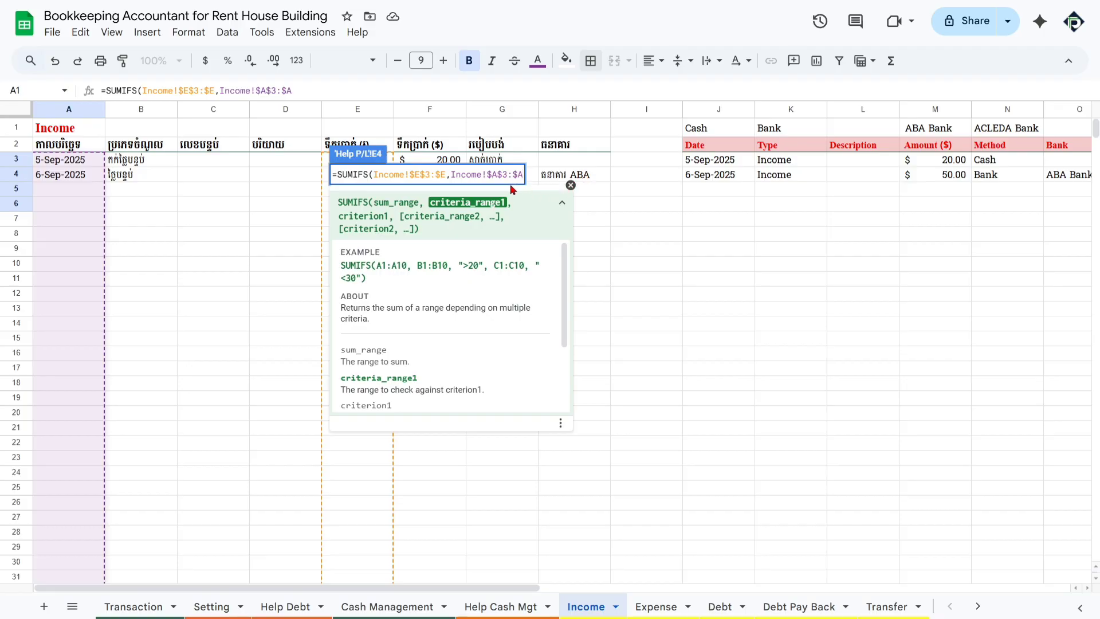
Add an empty quoted text "" as the first criterion and enter the SUMIFS formula in E4 of Help P/L
type(",")
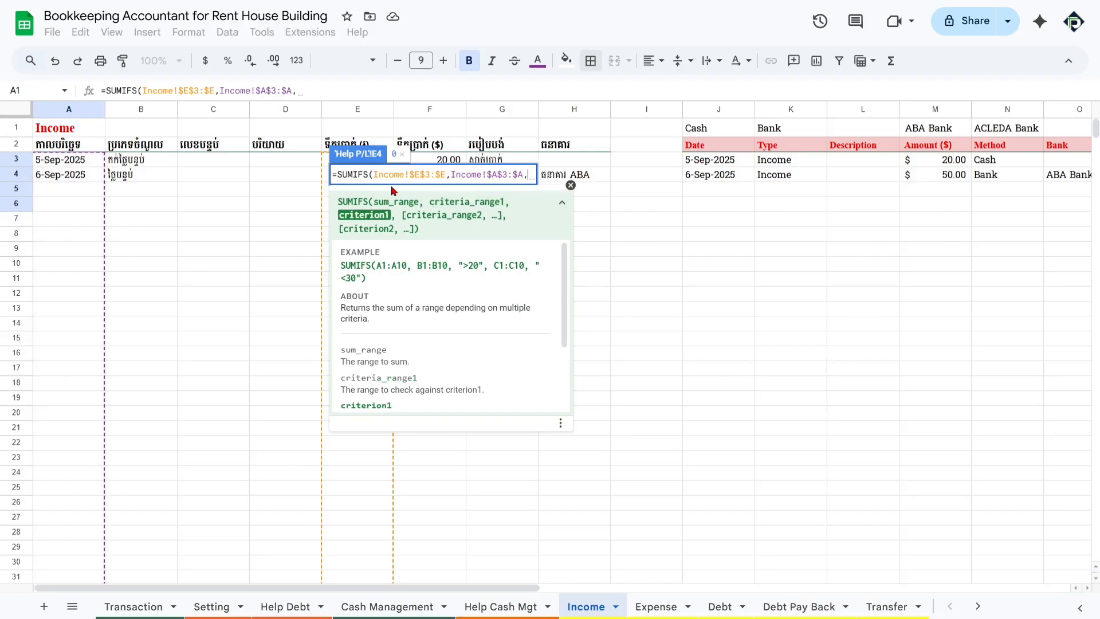
left_click(525, 174)
key("Right")
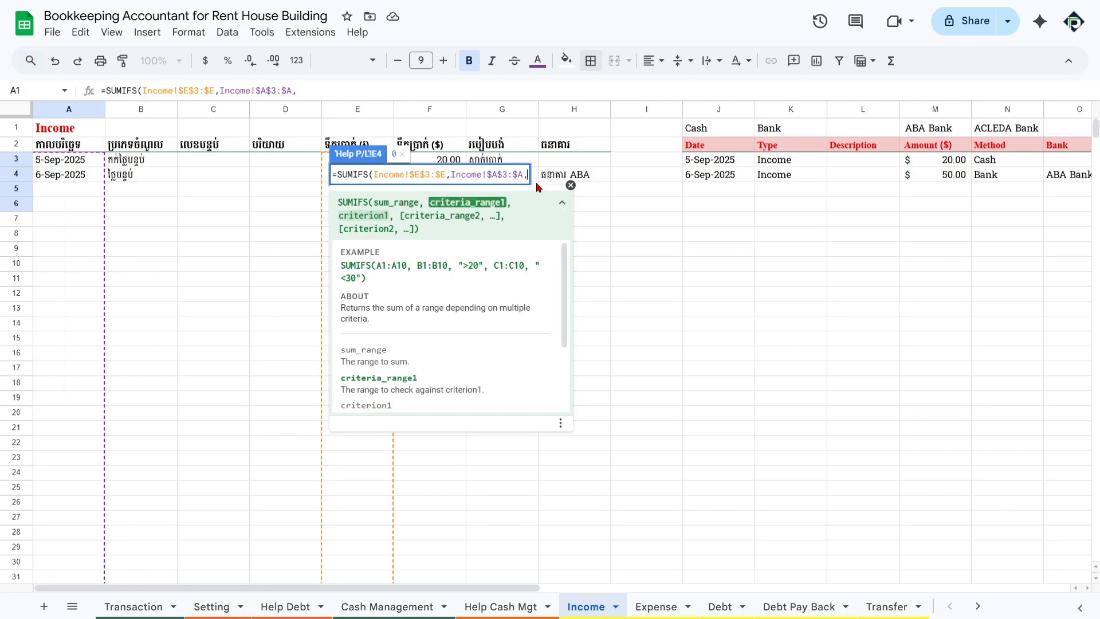
type("\"\"")
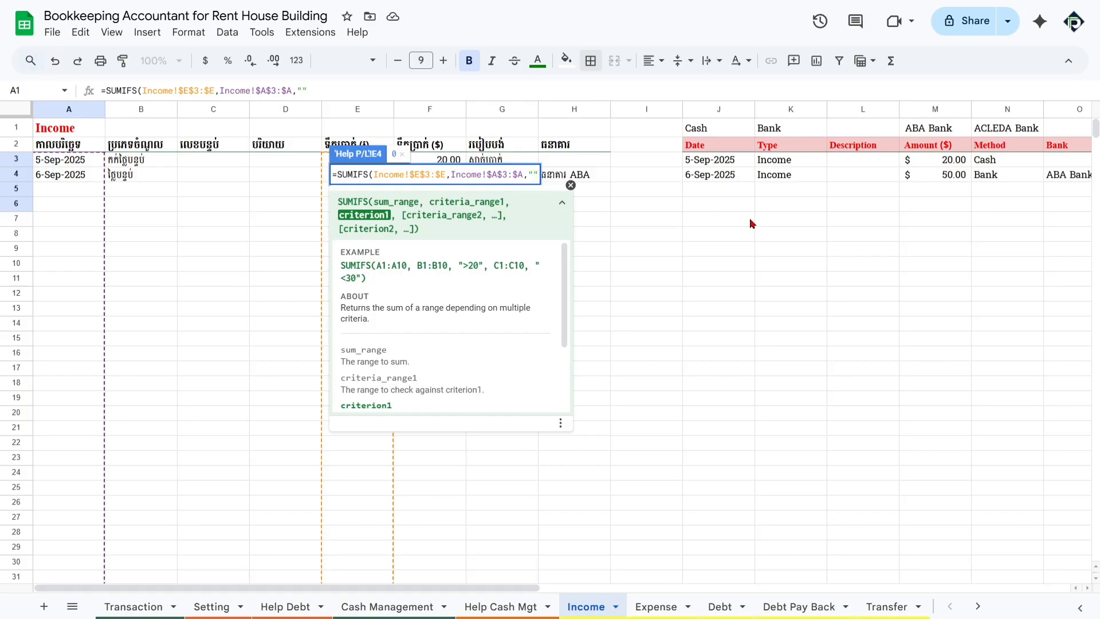
scroll(896, 602, "down", 2)
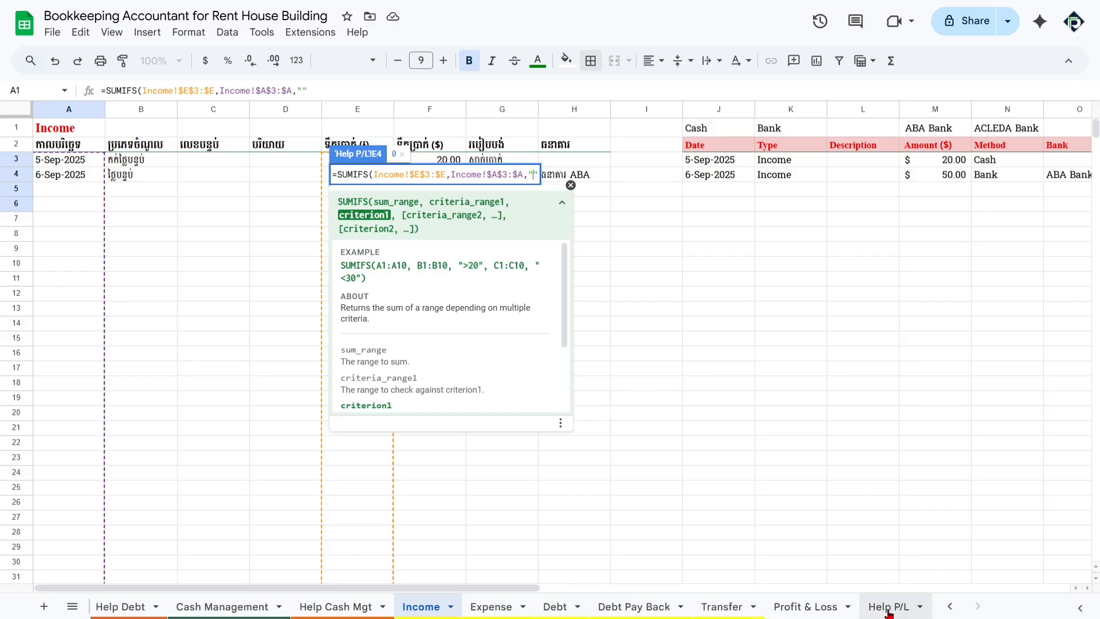
key("Return")
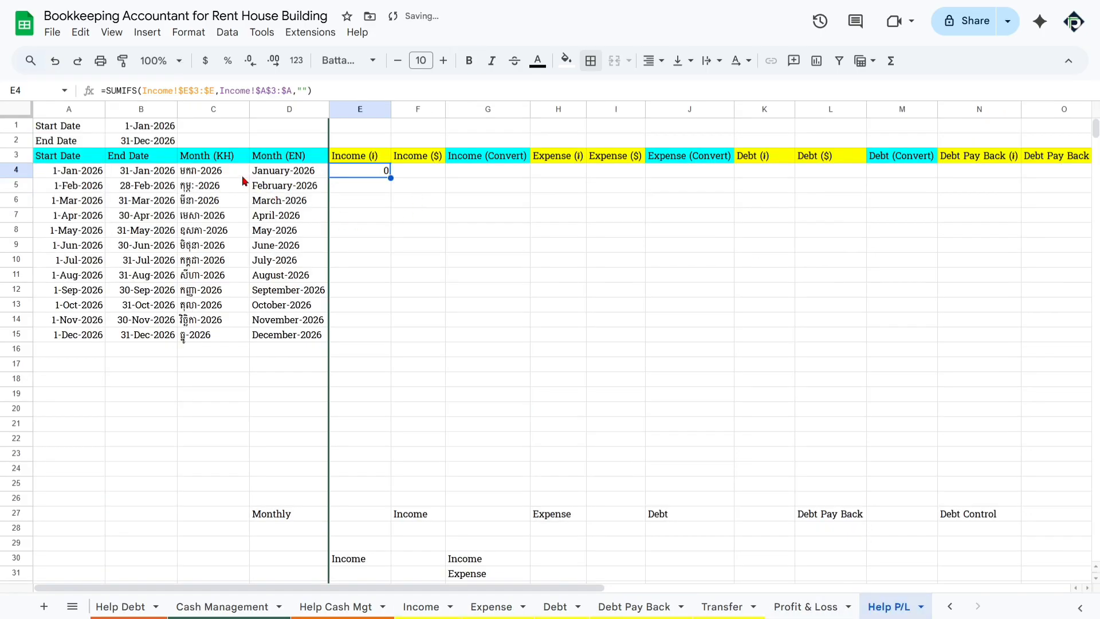
Complete the first criterion of the E4 formula as ">="&$A$4, referring to January's start date
left_click(302, 91)
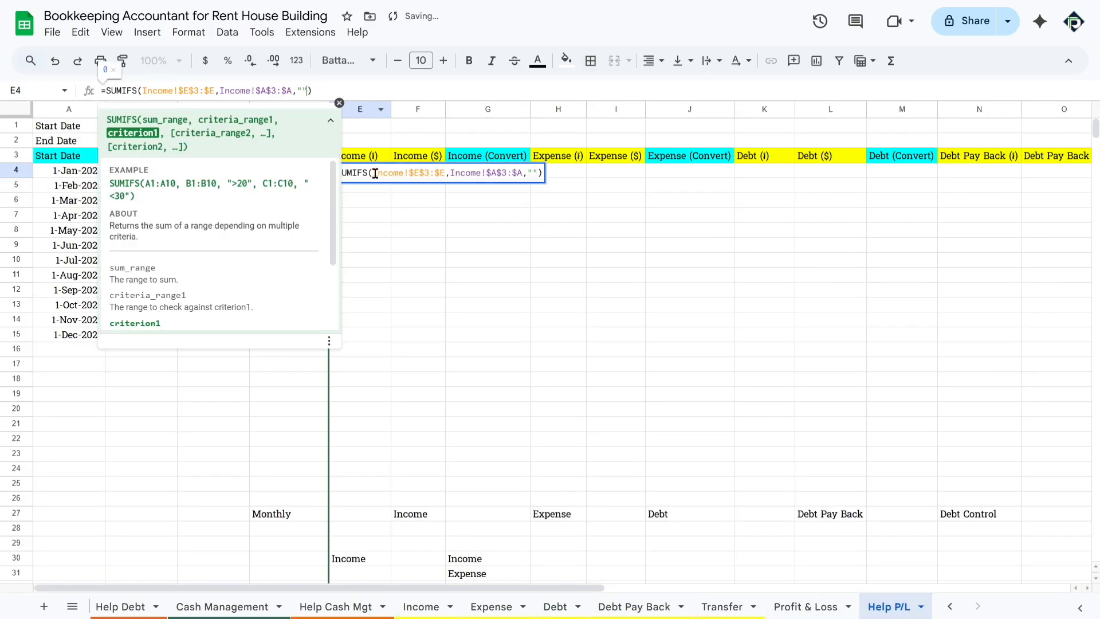
left_click(331, 121)
left_click(339, 103)
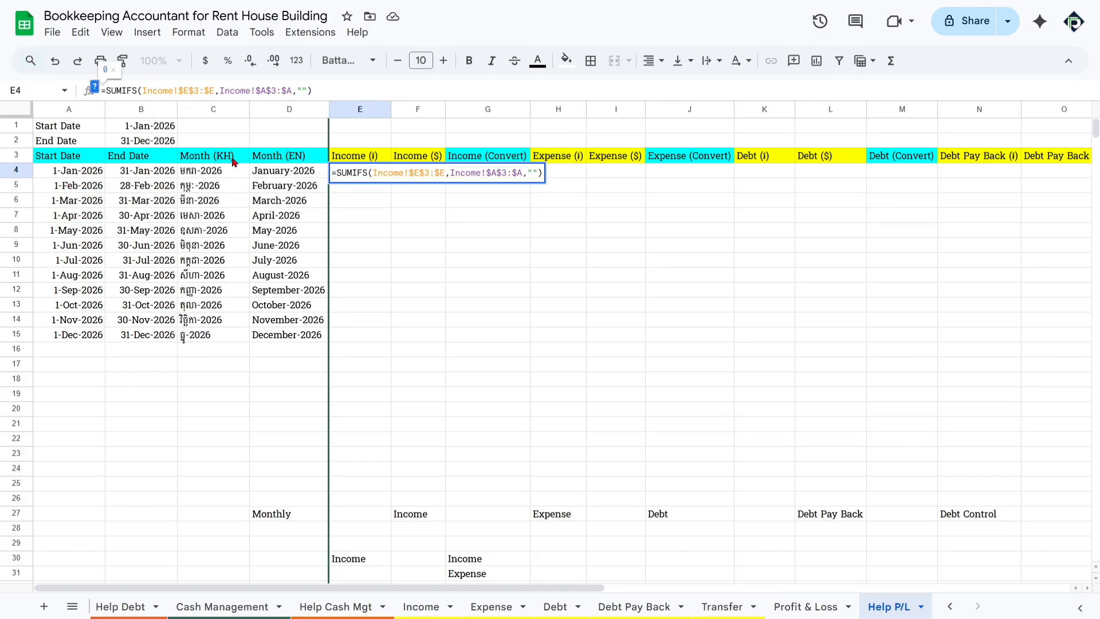
type(">=\"&")
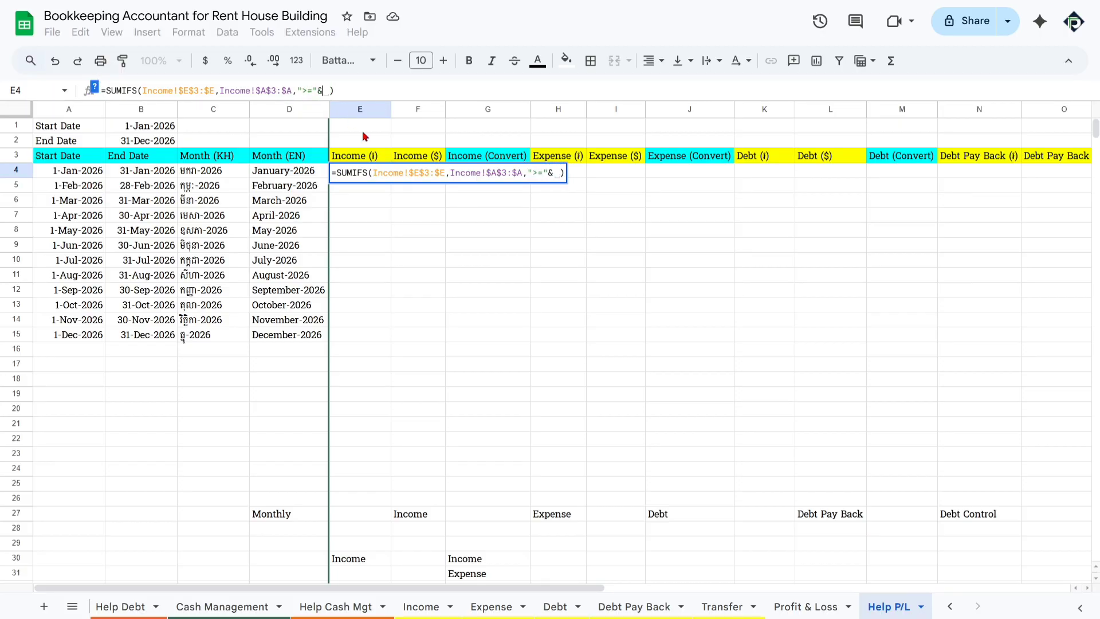
left_click(75, 175)
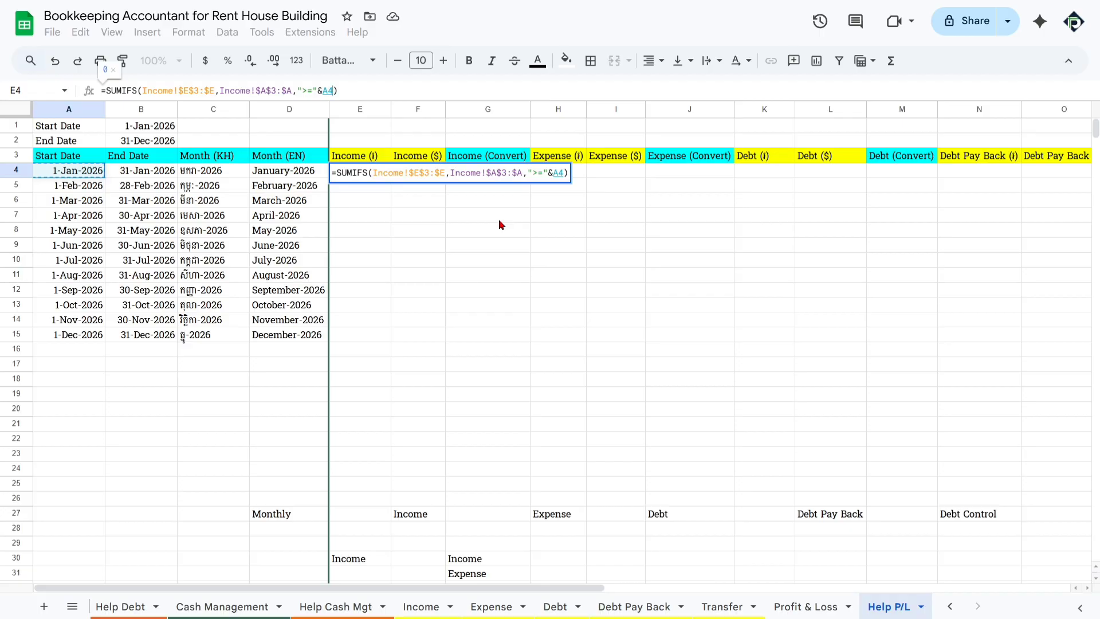
key("F4")
Add the Income sheet's date column as the second criteria range, using the open-ended range Income!A3:A
type(",")
left_click(823, 608)
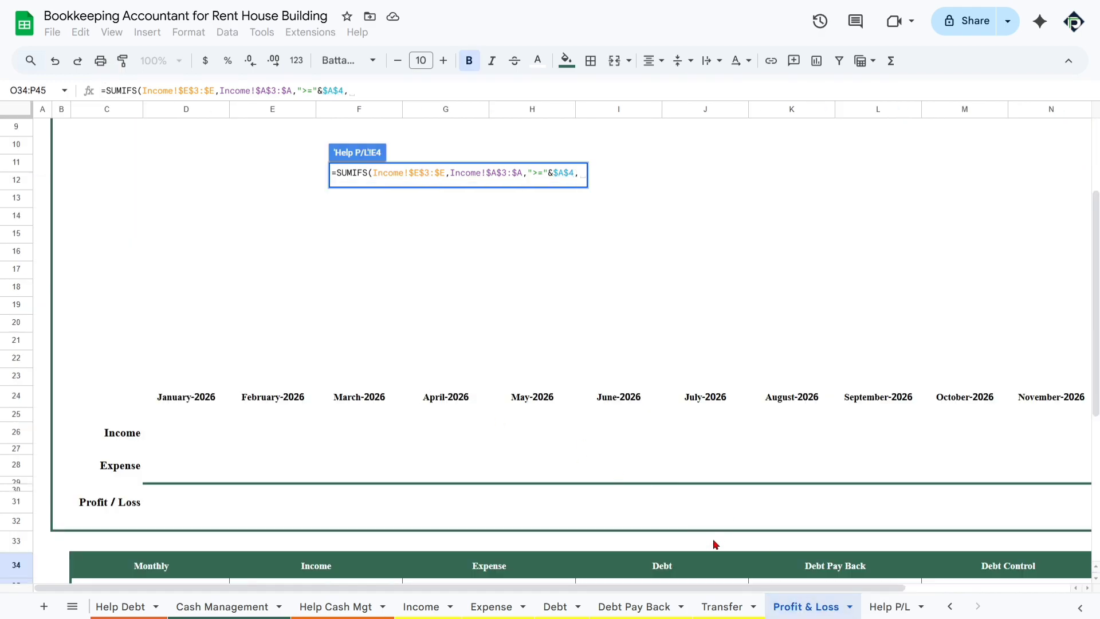
left_click(420, 607)
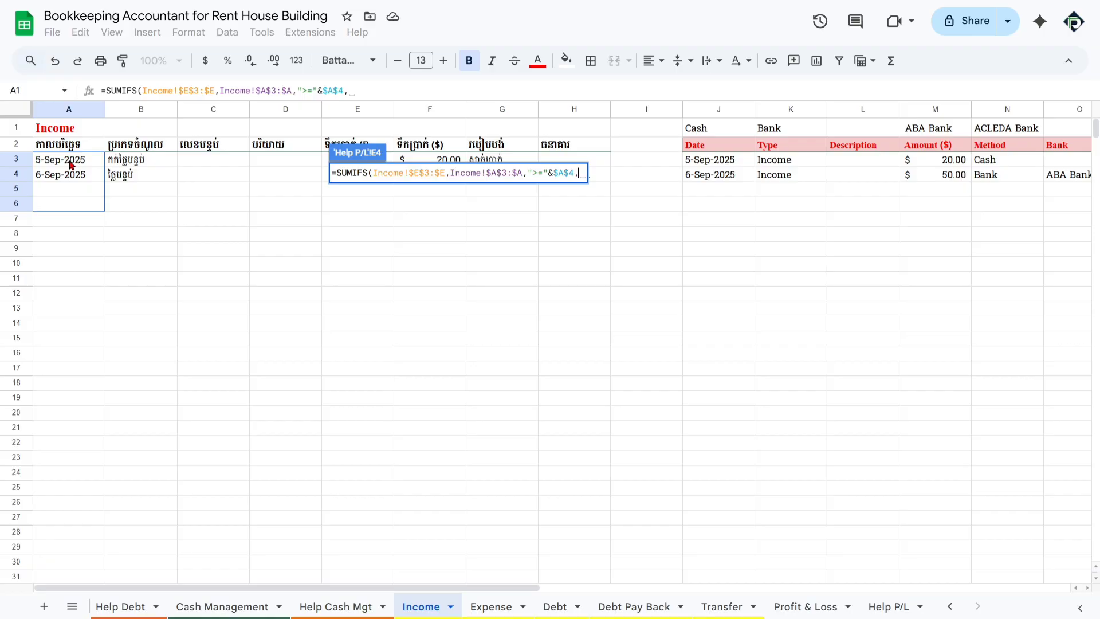
left_click_drag(69, 161, 70, 175)
key("BackSpace")
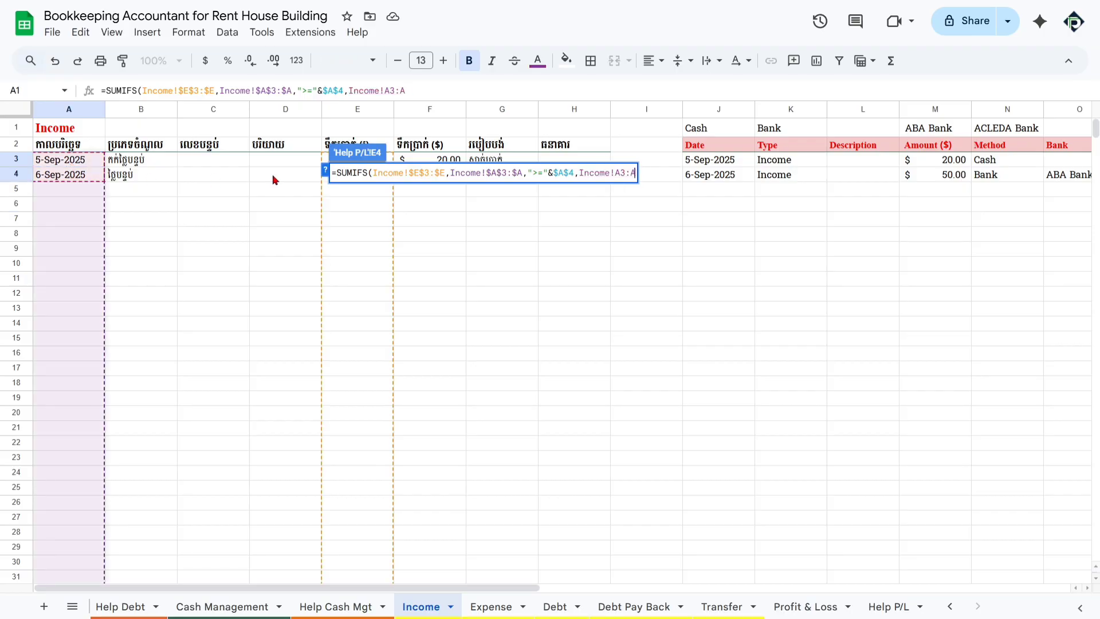
Make the second criteria range absolute, add "<="&$B$4 as its criterion, and enter the January riel income formula in E4
key("F4")
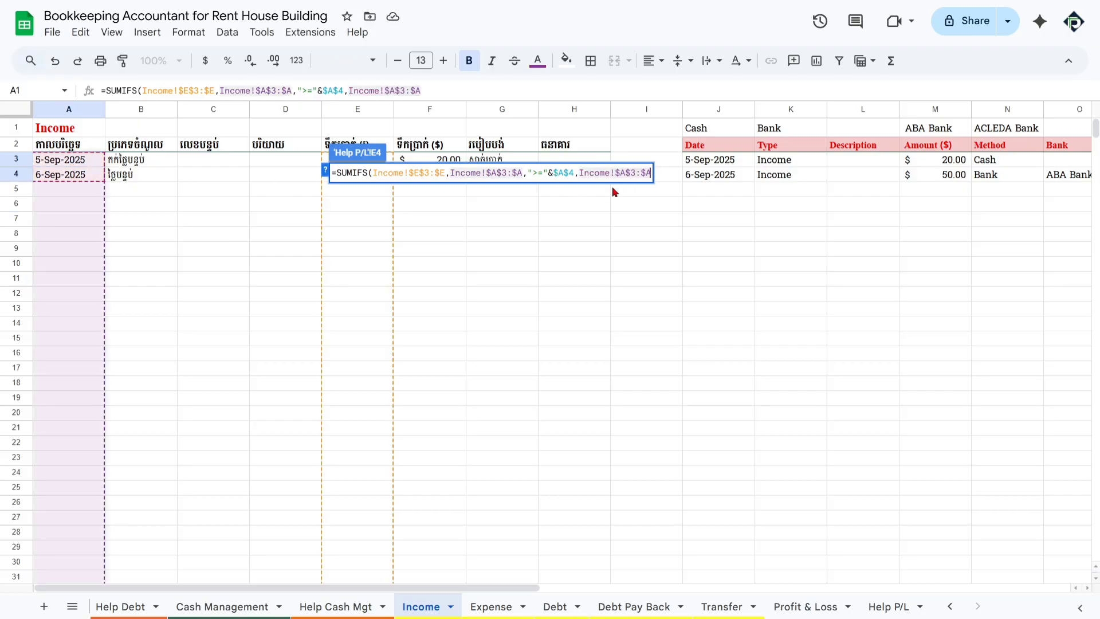
type(",\"<=")
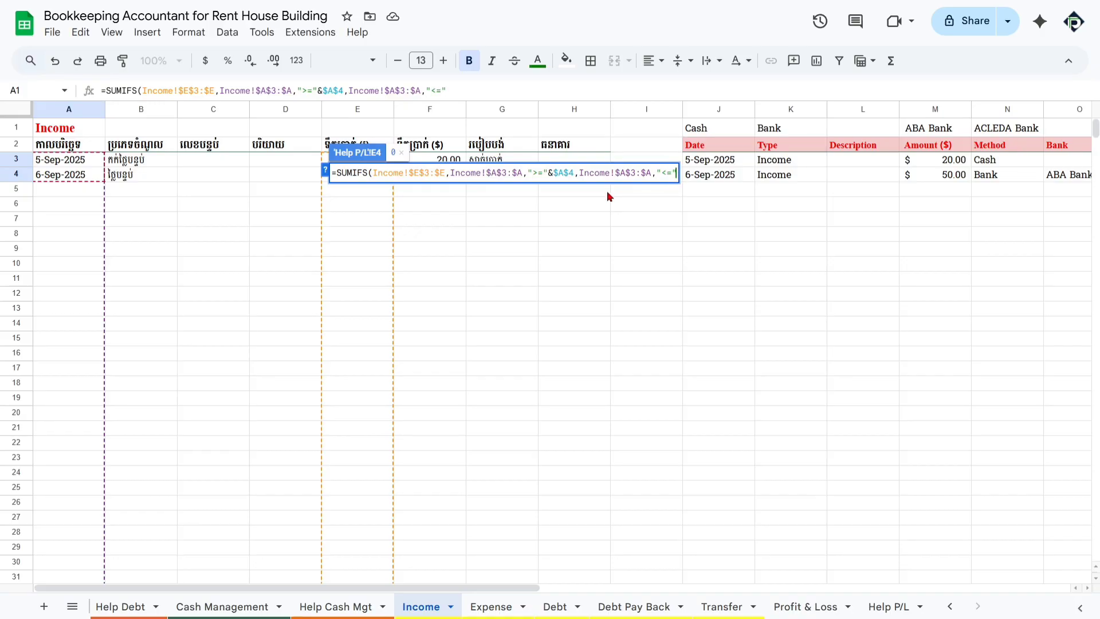
type("\"&")
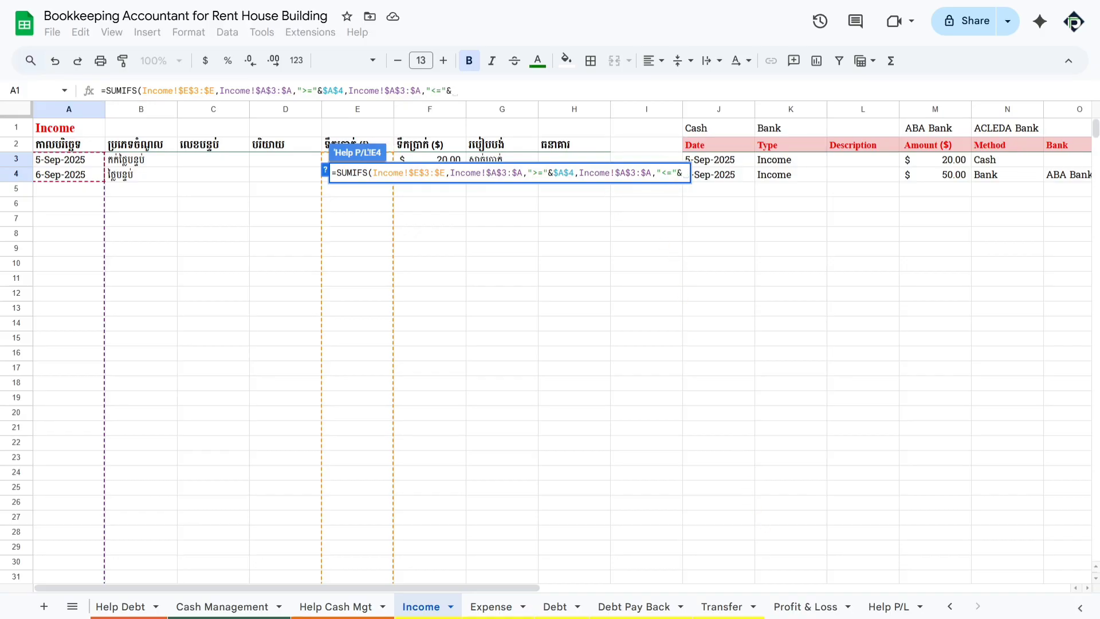
left_click(894, 607)
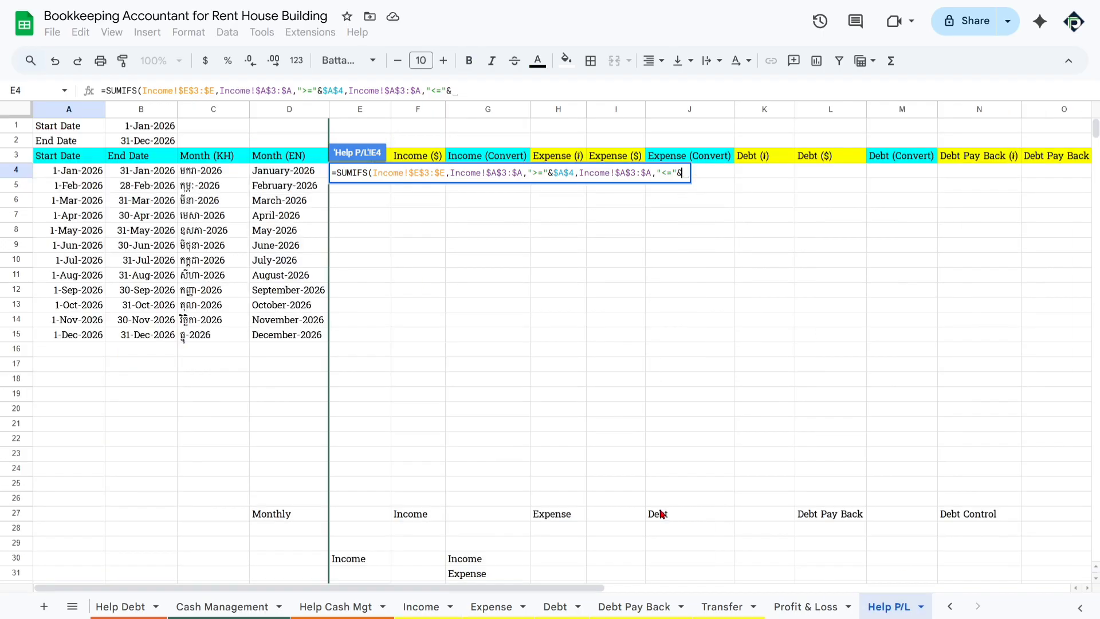
left_click(137, 174)
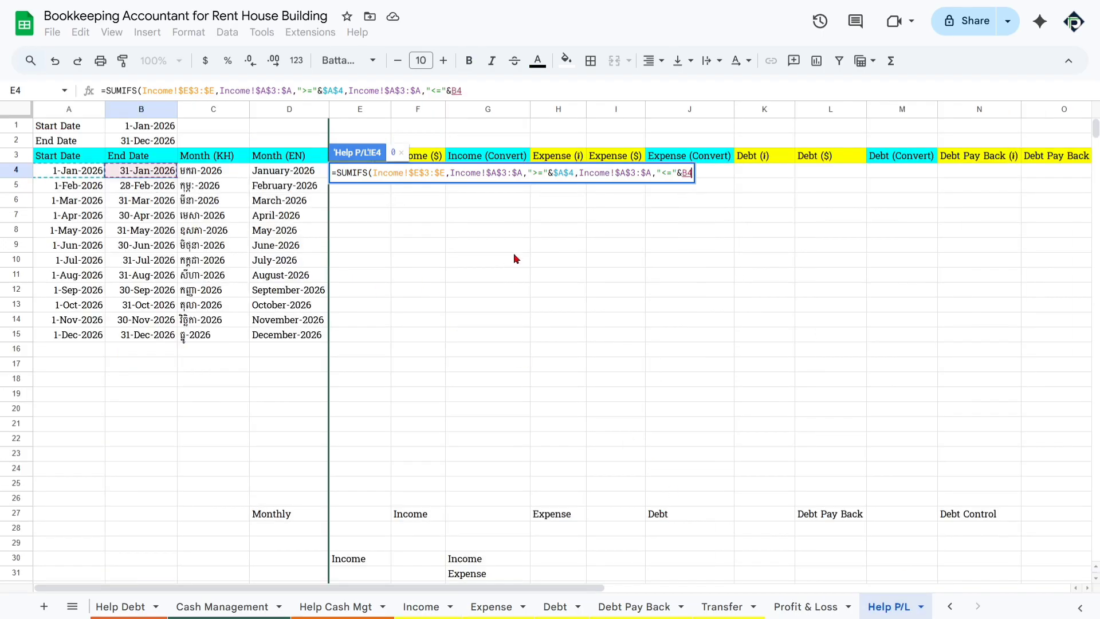
key("F4")
key("Return")
left_click(355, 175)
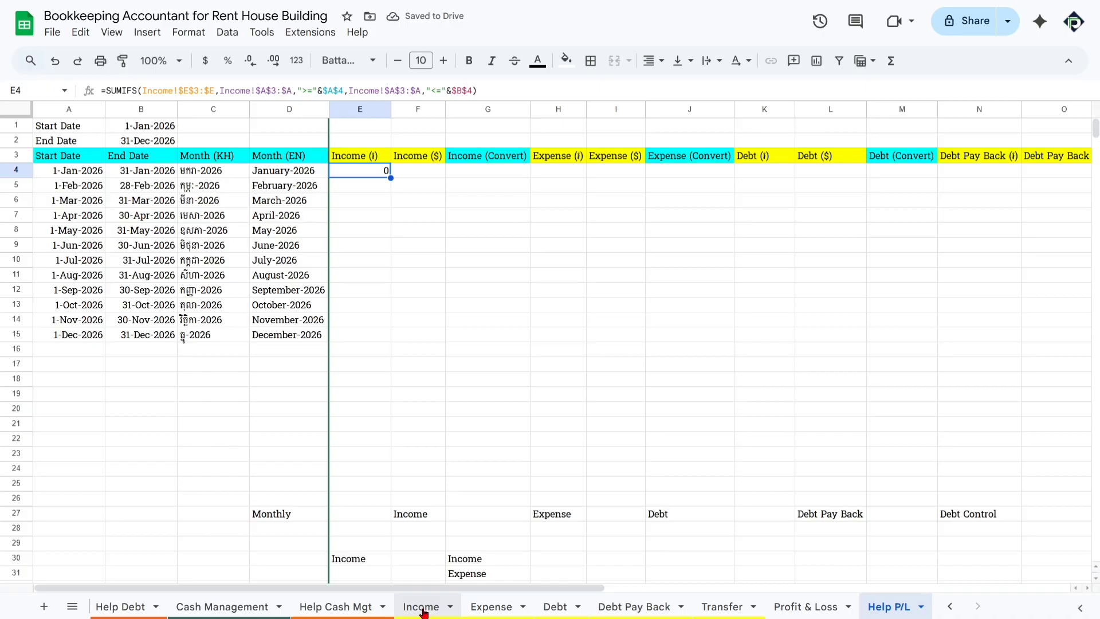
Check the dates of the income records on the Income sheet and in the Transaction sheet's Income table
left_click(423, 607)
left_click_drag(723, 161, 729, 178)
left_click_drag(51, 161, 61, 176)
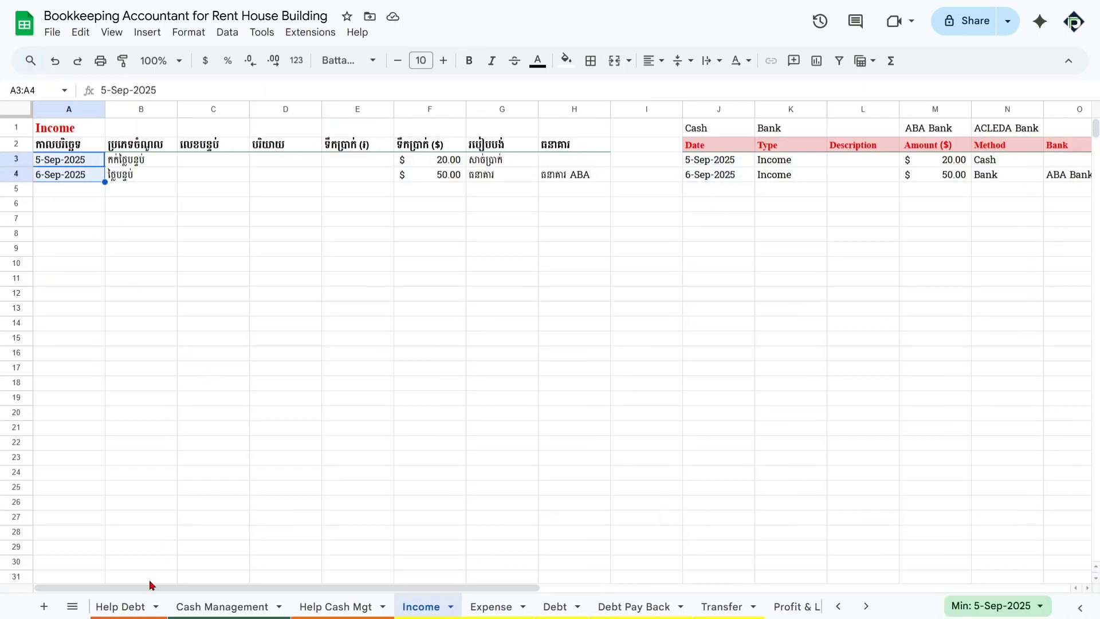
scroll(127, 606, "up", 3)
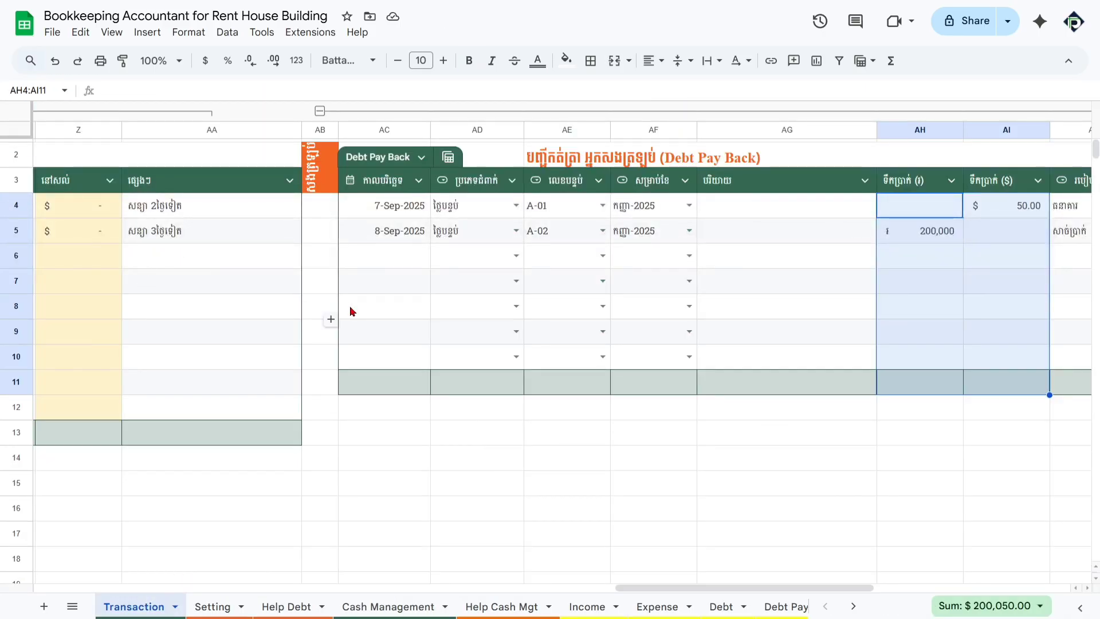
scroll(353, 312, "left", 20)
double_click(129, 208)
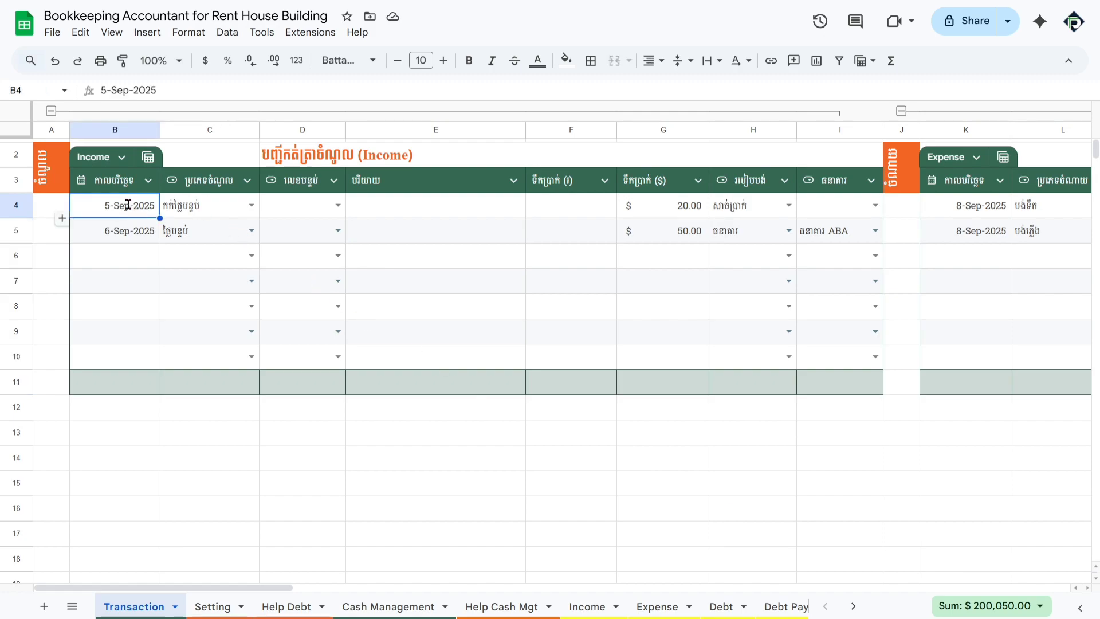
key("BackSpace")
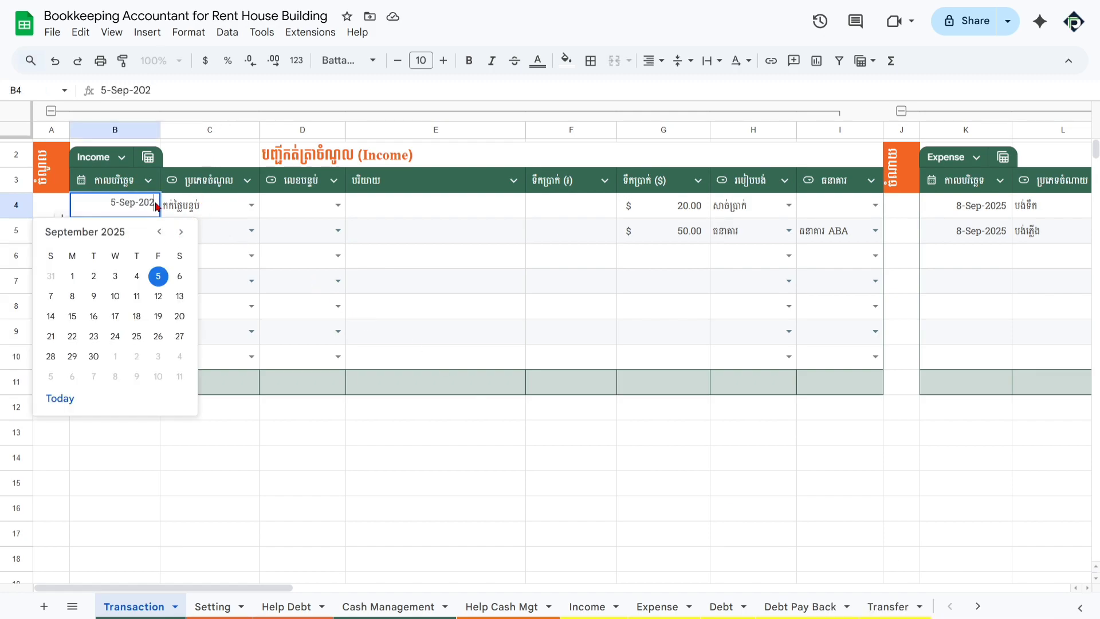
key("Return")
key("Up")
key("ctrl+z")
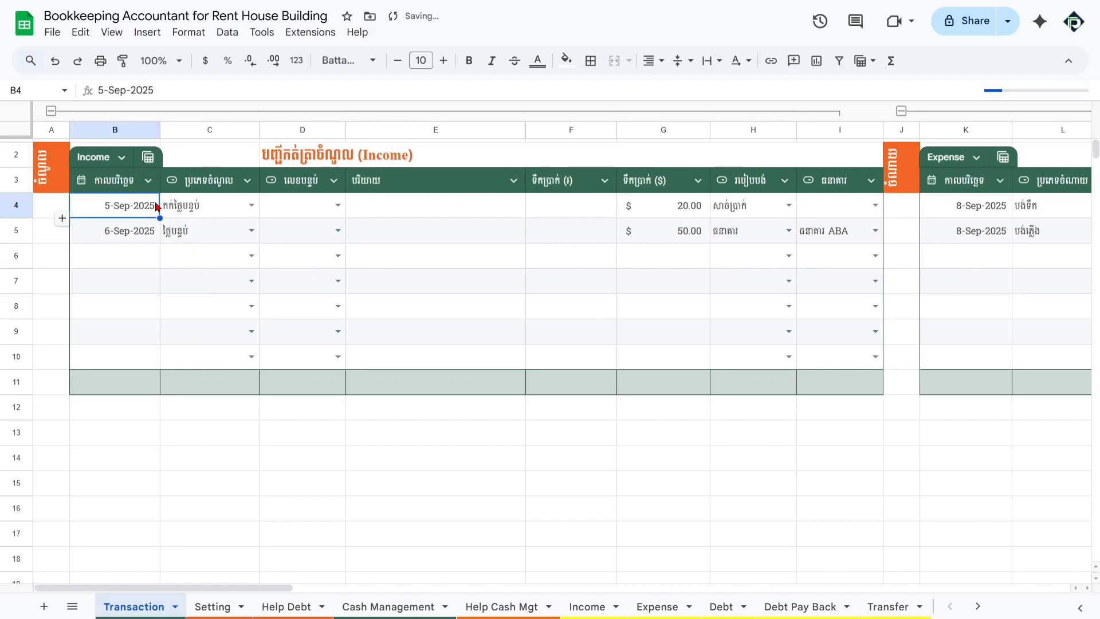
Set the date of the first record in the Transaction sheet's Income table to 2-Jan-2026
double_click(157, 207)
left_click(180, 232)
left_click(181, 231)
left_click(180, 232)
left_click(181, 232)
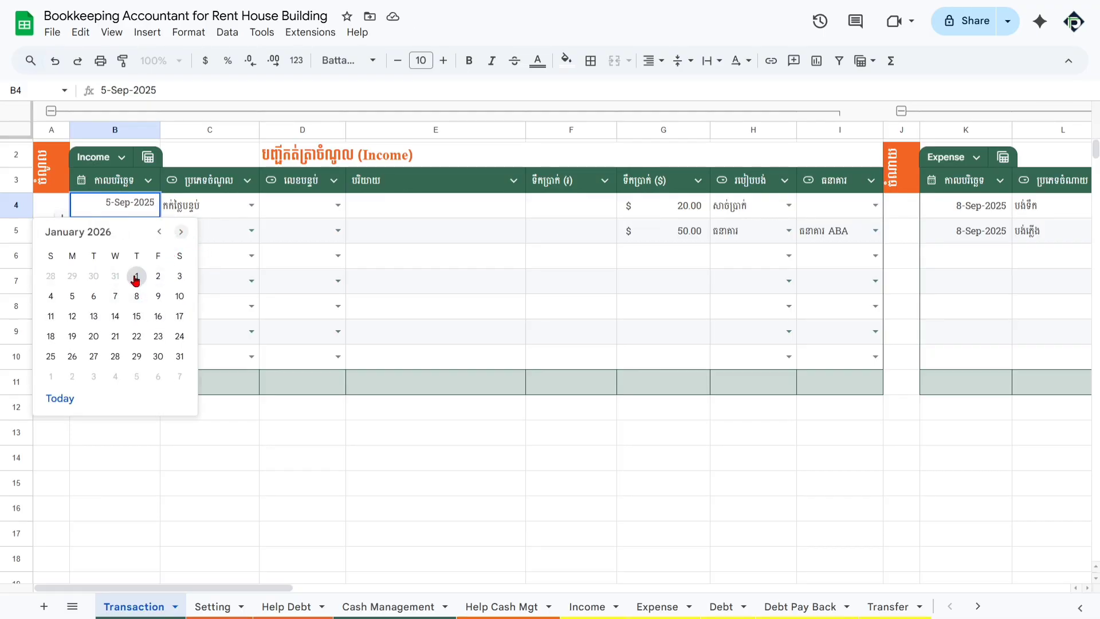
left_click(158, 276)
Set the date of the second record in the Income table to 3-Jan-2026
double_click(142, 238)
left_click(181, 257)
left_click(181, 257)
left_click(181, 257)
left_click(181, 257)
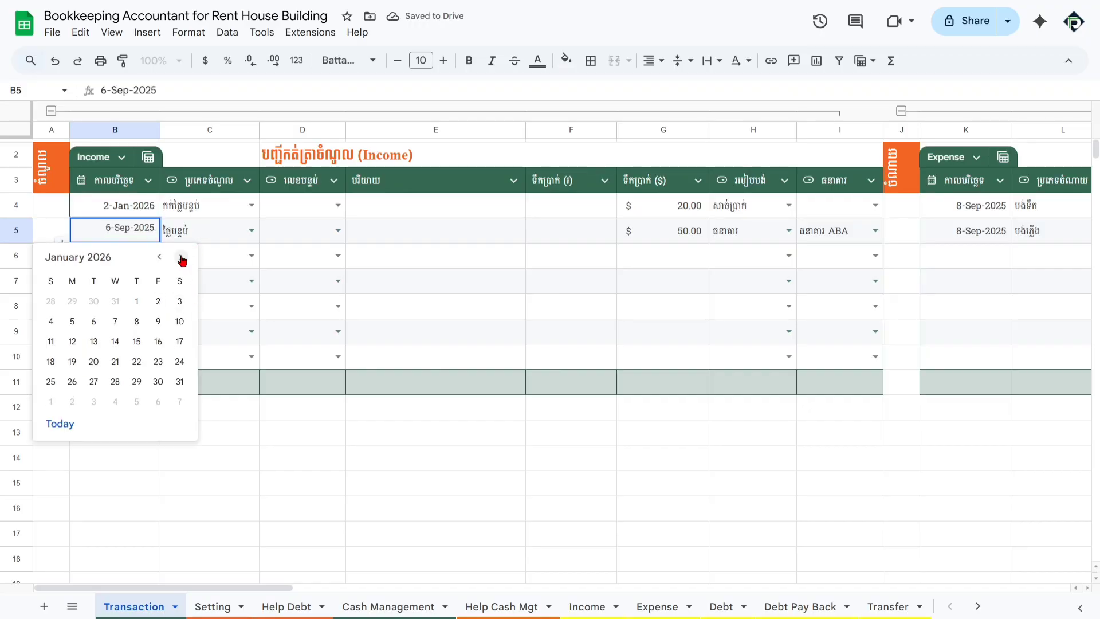
left_click(179, 302)
left_click_drag(136, 216, 137, 232)
Enter riel amounts of 2500 in F4 and 5000 in F5 for the two income records
left_click_drag(684, 232, 608, 233)
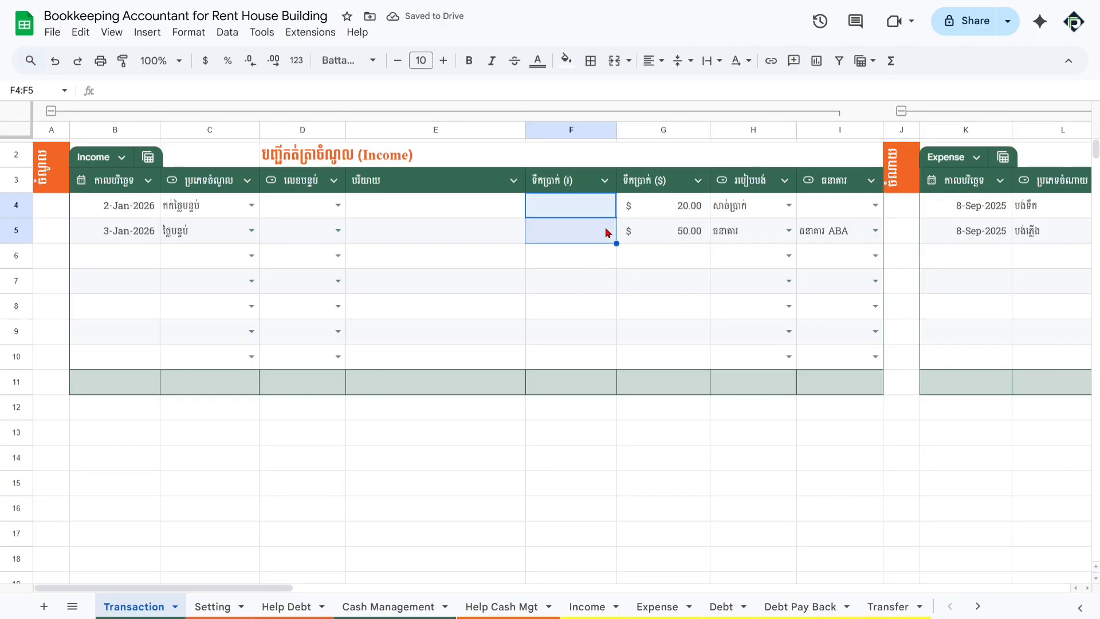
left_click(595, 206)
type("2500")
key("Return")
left_click(596, 205)
left_click(602, 235)
type("5000")
key("Up")
key("shift+Down")
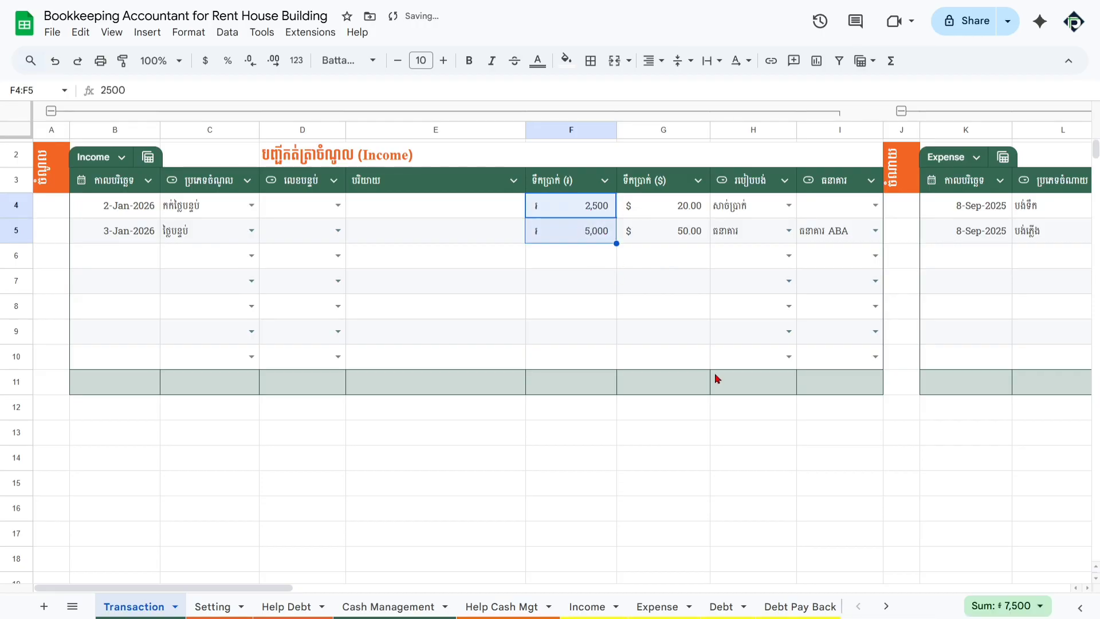
Compare the sum of the two riel amounts with January's riel income on the Help P/L sheet
scroll(802, 602, "down", 3)
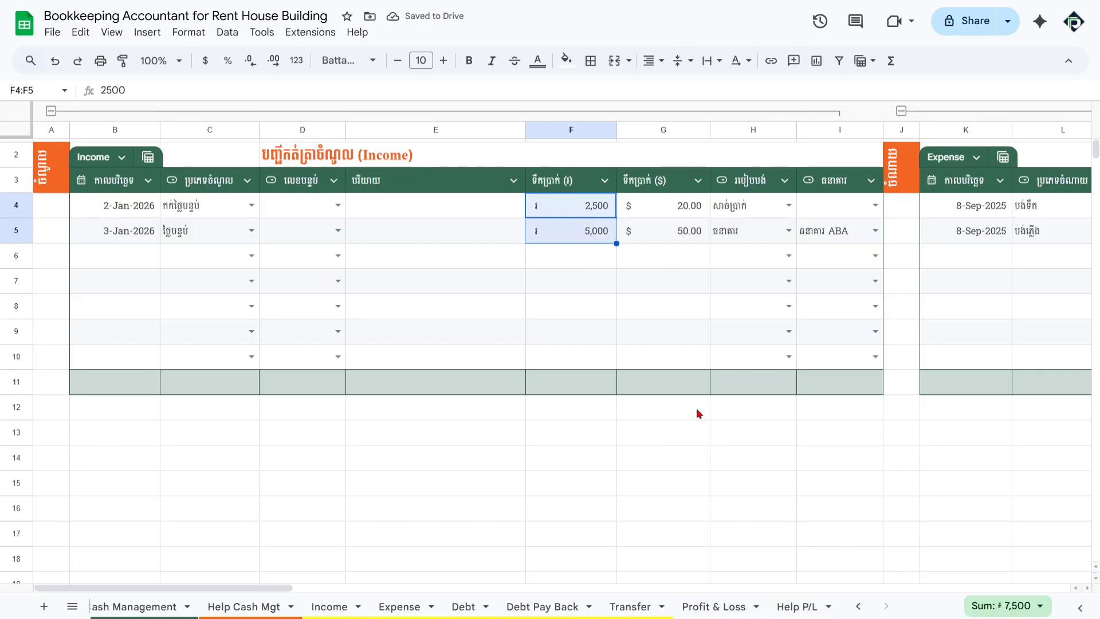
left_click(591, 213)
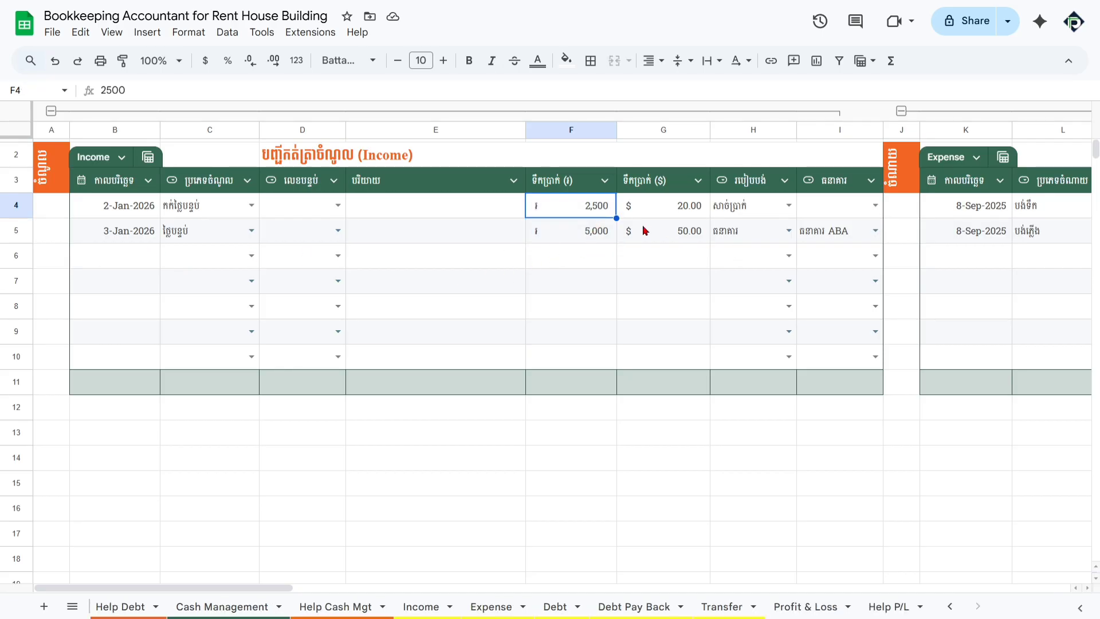
left_click(556, 226)
left_click_drag(573, 214, 573, 232)
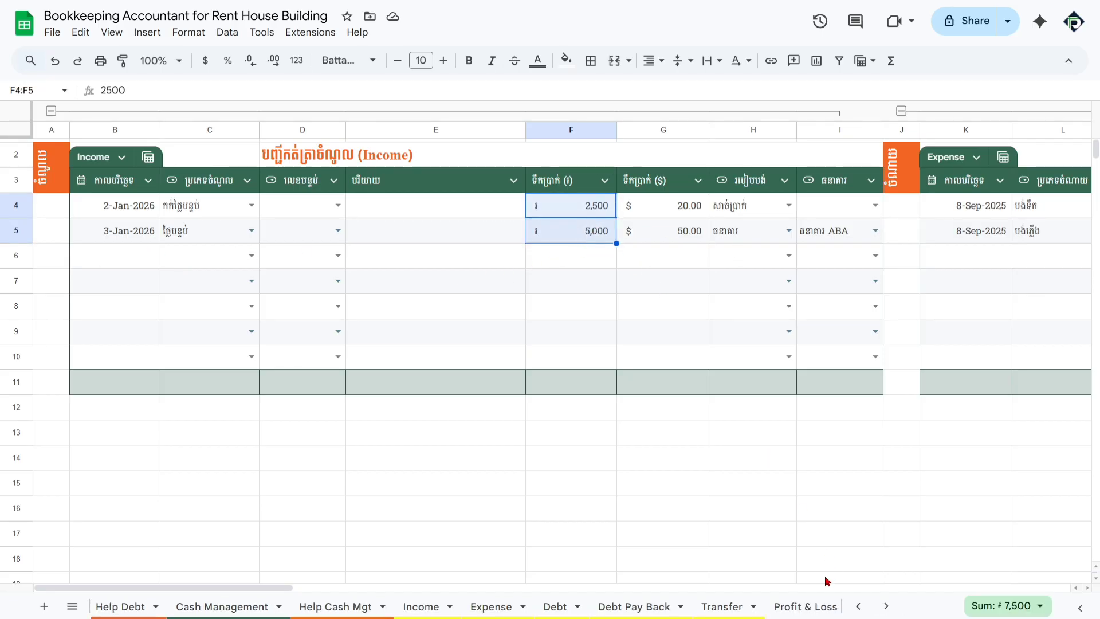
scroll(804, 606, "down", 2)
left_click(803, 607)
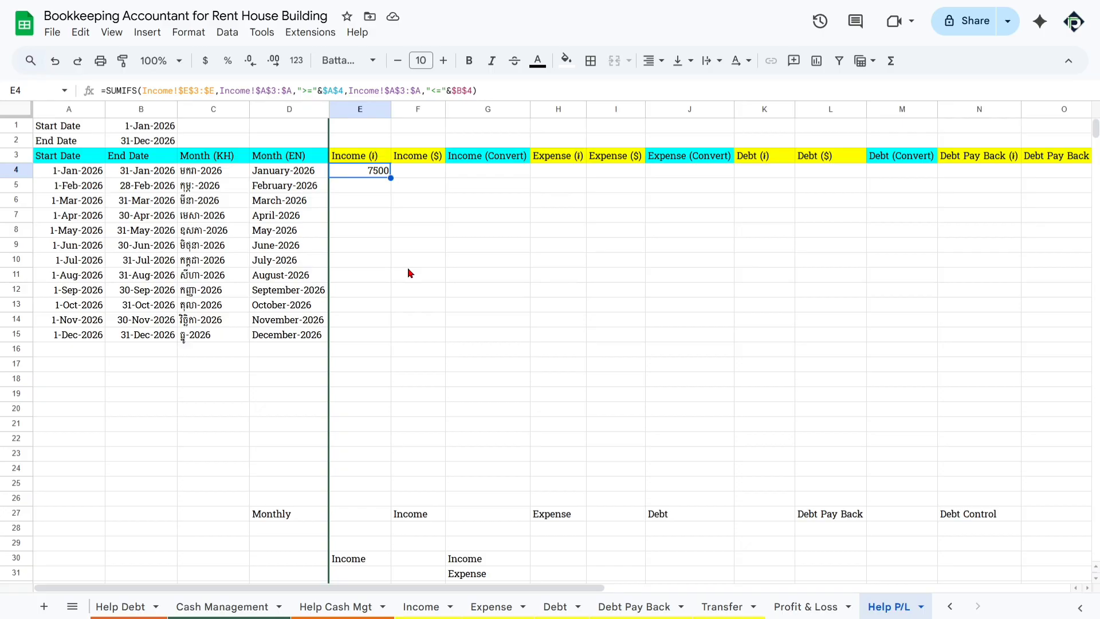
Change E4's criteria references to $A4 and $B4 so their rows are relative, and fill the formula down to E15
key("F2")
key("BackSpace")
left_click(462, 91)
key("BackSpace")
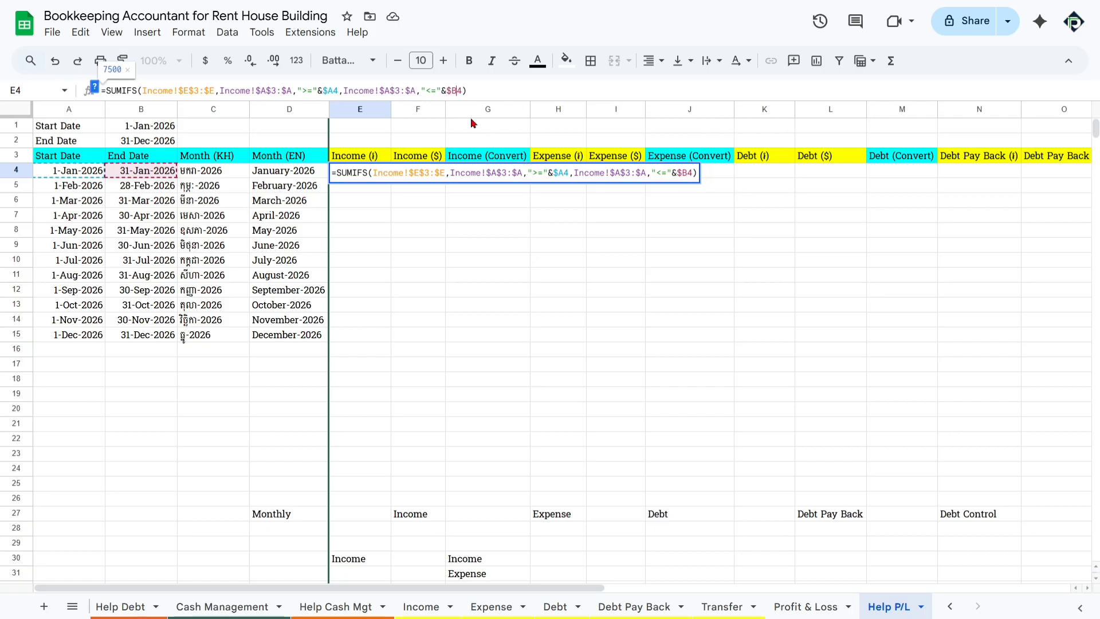
key("Return")
left_click(383, 174)
left_click_drag(391, 178, 395, 338)
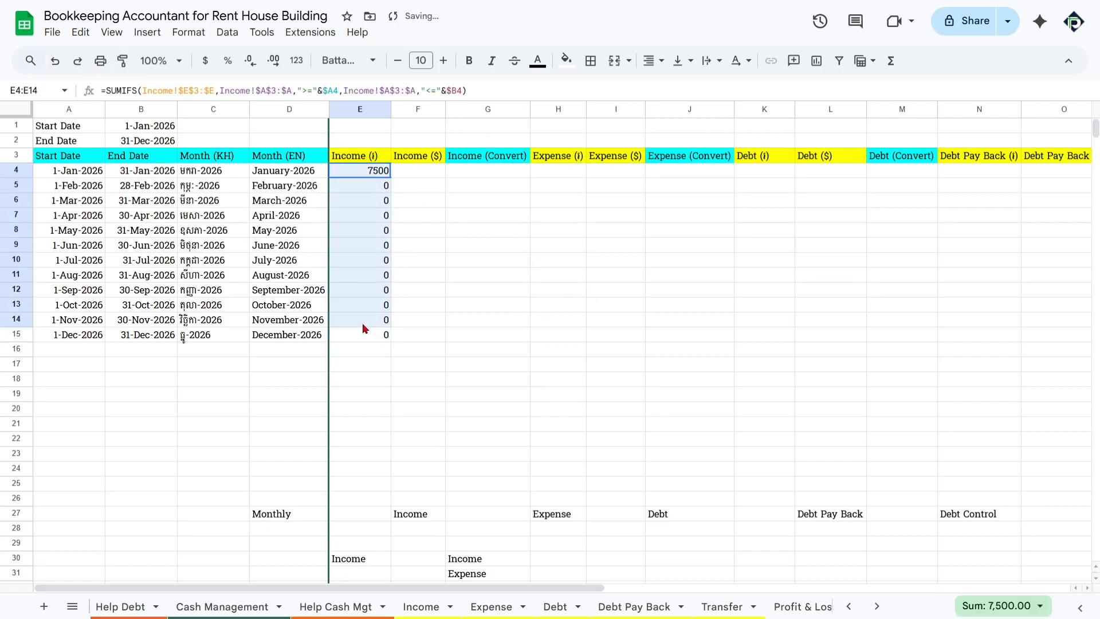
Inspect the formulas from E5 to E15 to check that each refers to its own month's start and end dates
left_click(376, 190)
key("Return")
key("Return")
key("Return")
key("Return")
key("Return")
key("Return")
key("Return")
key("Return")
key("Return")
key("Return")
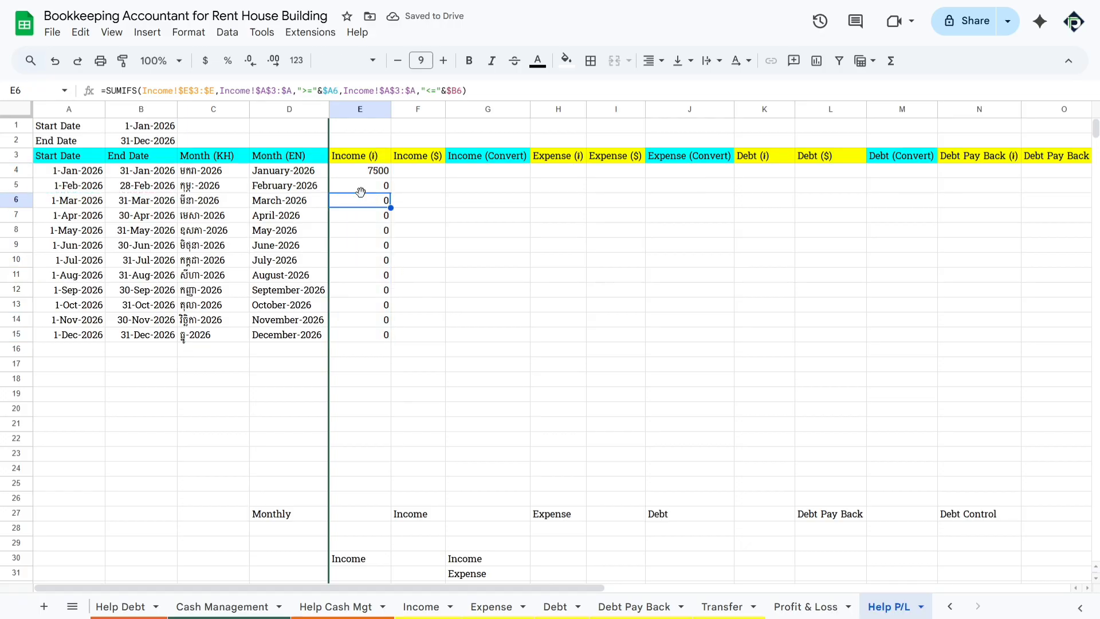
key("Return")
key("Return")
key("Return")
key("Return")
key("Return")
key("Return")
key("Return")
key("Return")
key("Return")
key("Return")
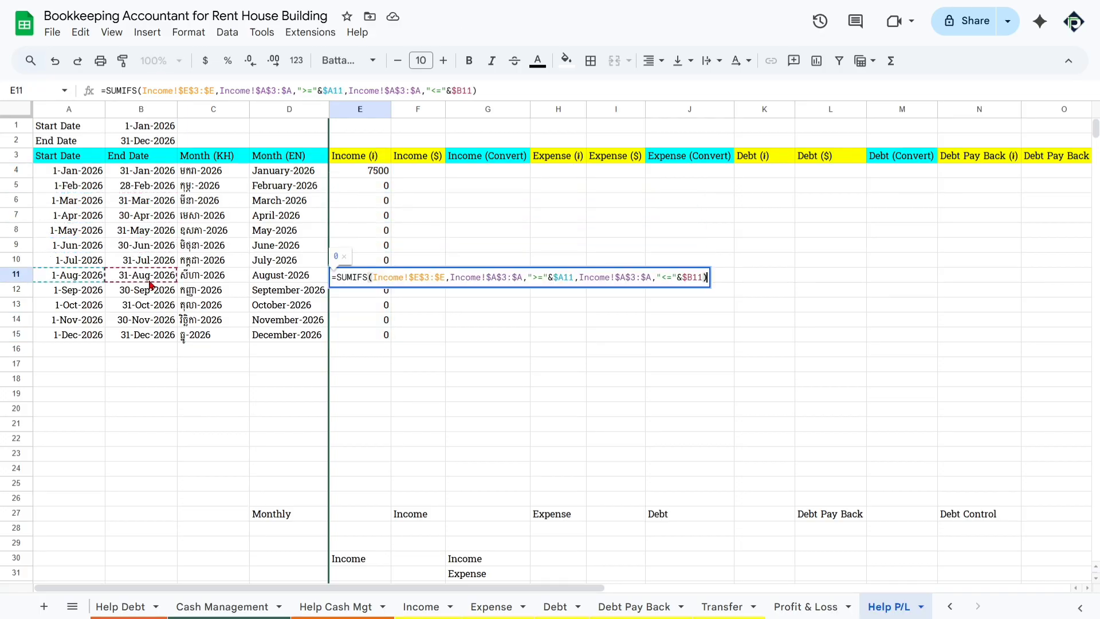
key("Return")
key("Return")
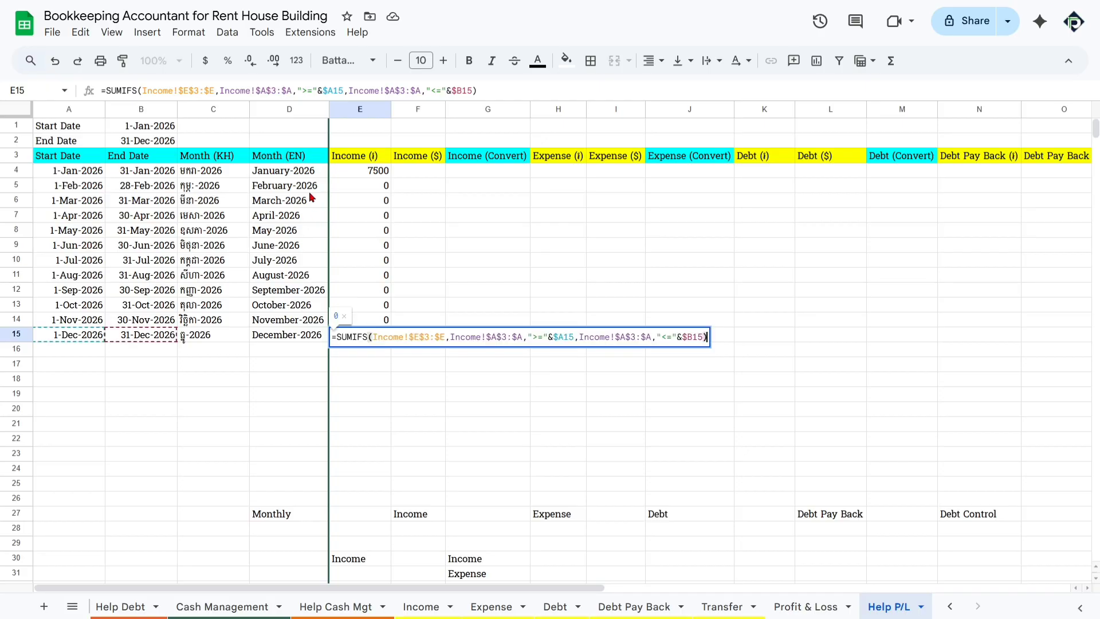
left_click(429, 168)
left_click_drag(428, 168, 425, 260)
left_click(465, 228)
left_click_drag(376, 173, 374, 276)
left_click(471, 289)
Copy the riel income formulas in E4:E15 across into the Income ($) column, F4:F15
left_click(379, 172)
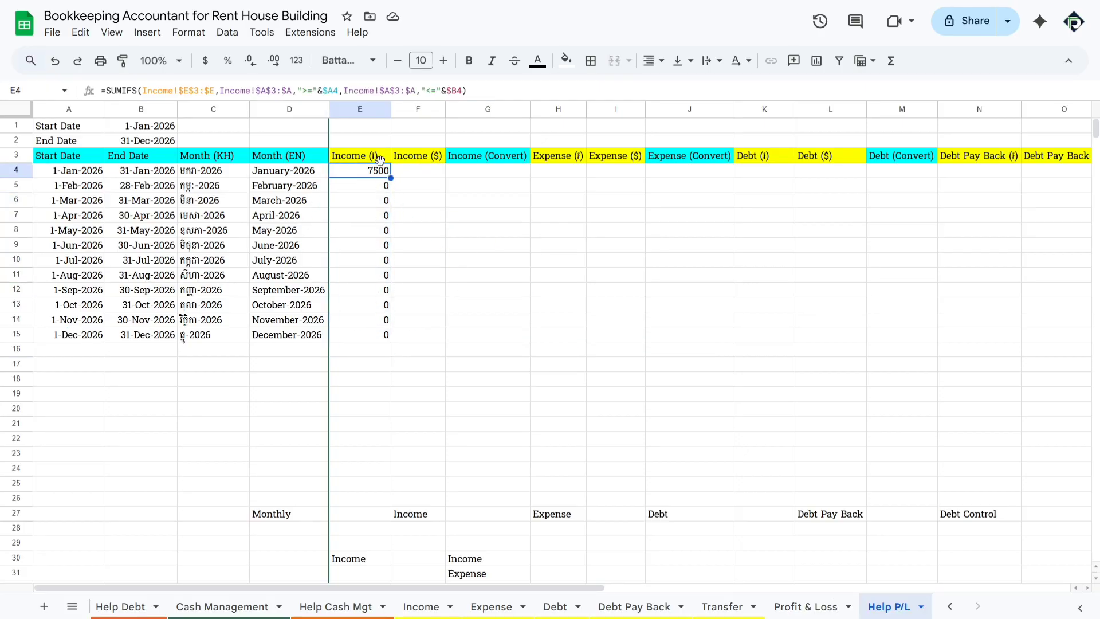
left_click_drag(381, 319, 417, 335)
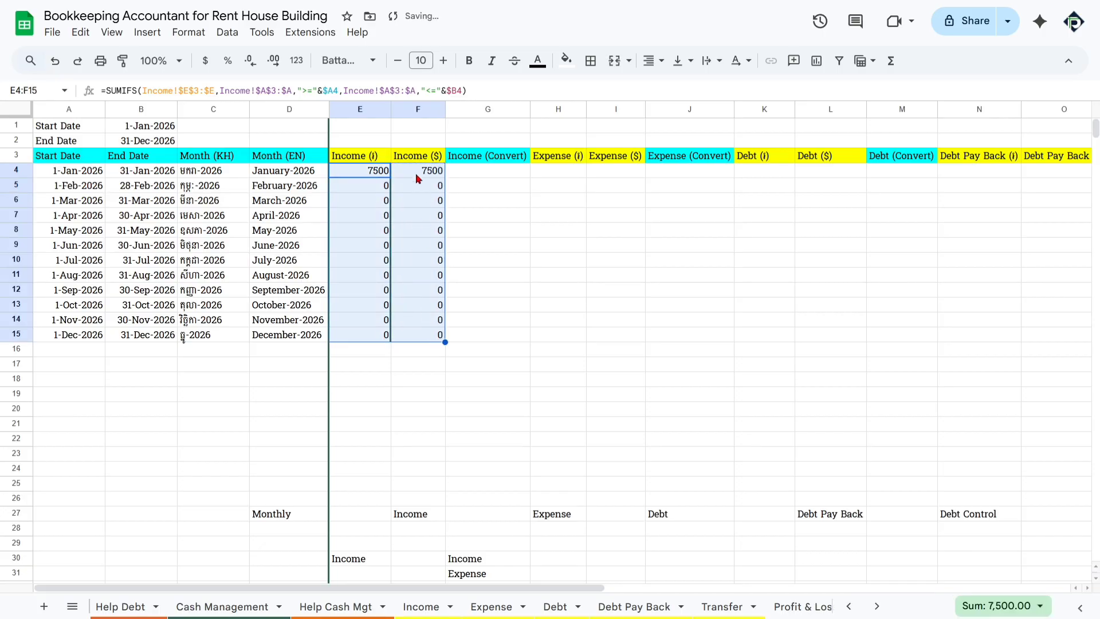
left_click(417, 173)
left_click(465, 229)
left_click(396, 173)
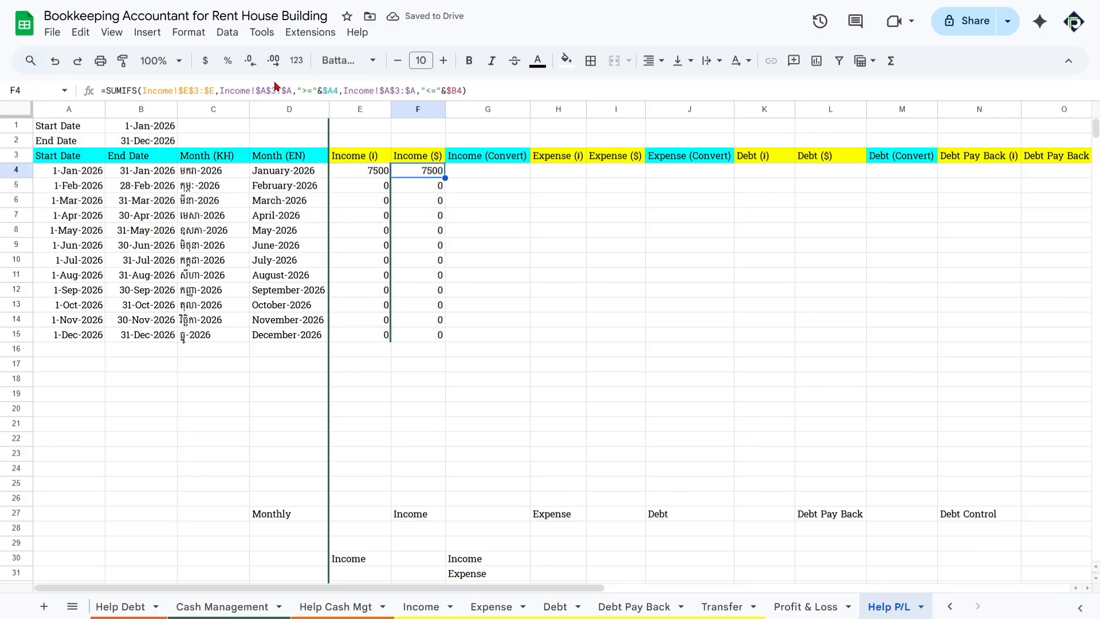
Review F4's formula and check which Income sheet columns hold the riel and dollar amounts
left_click(159, 90)
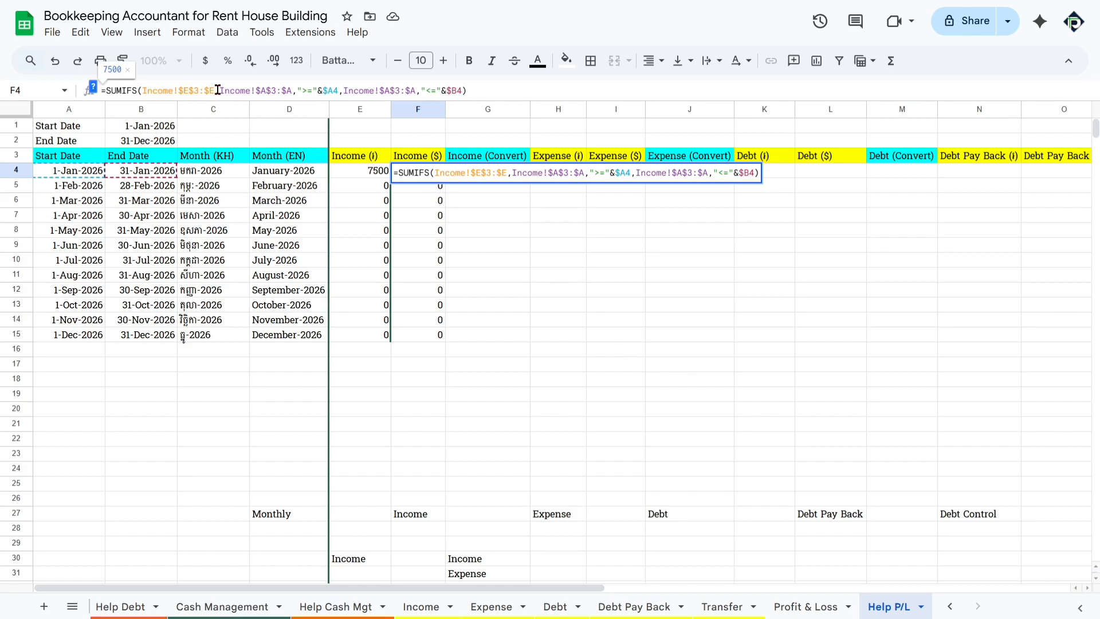
left_click(420, 605)
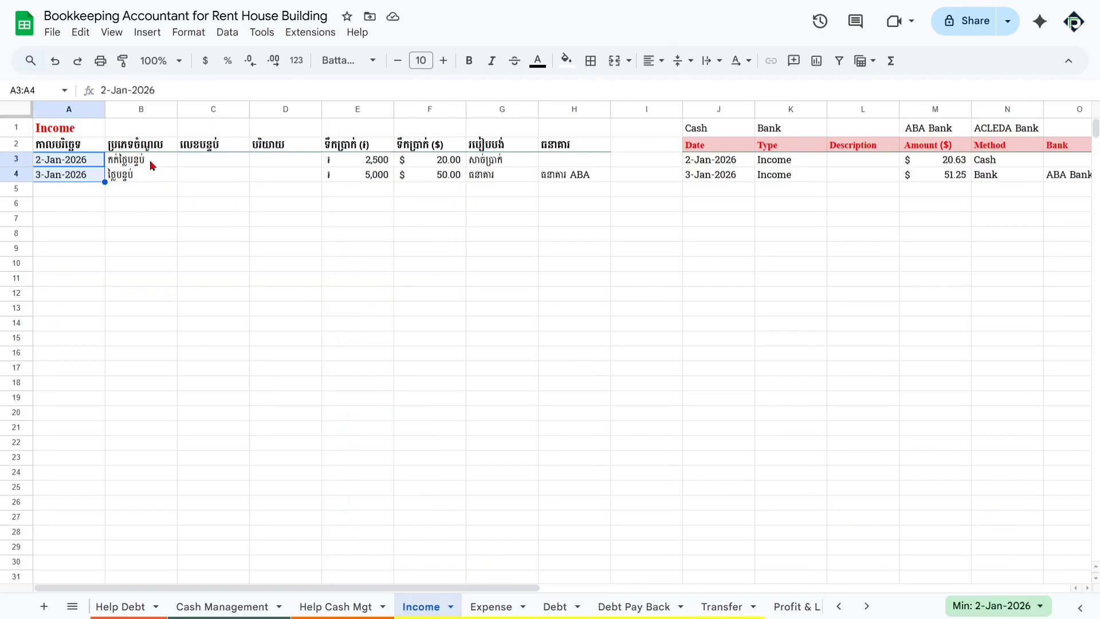
left_click(360, 117)
left_click_drag(359, 160, 376, 216)
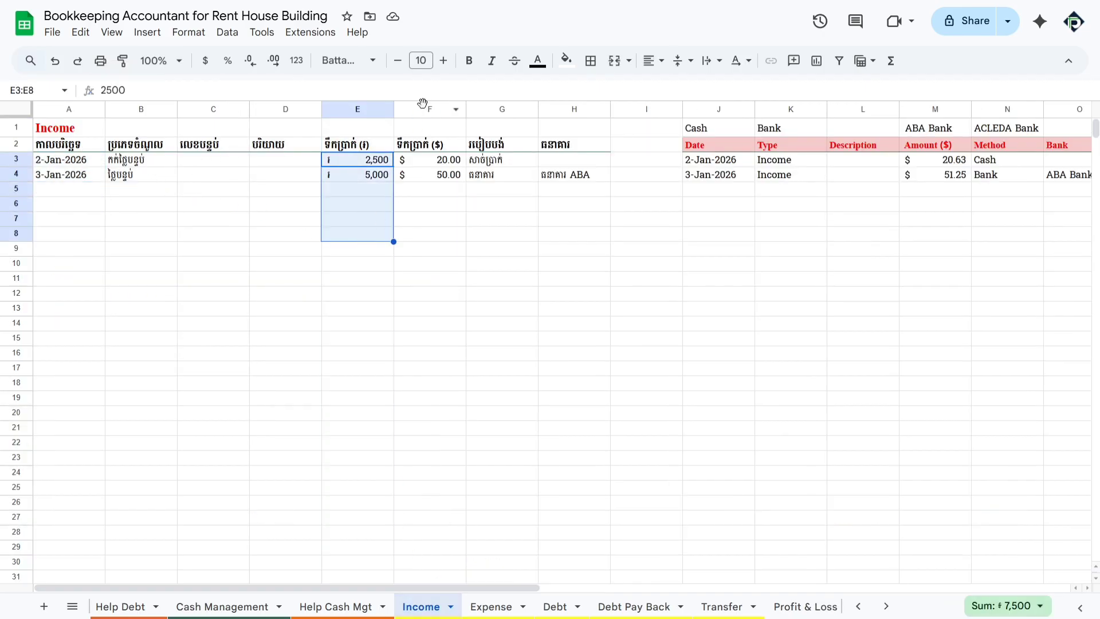
left_click(434, 162)
left_click_drag(433, 162, 431, 208)
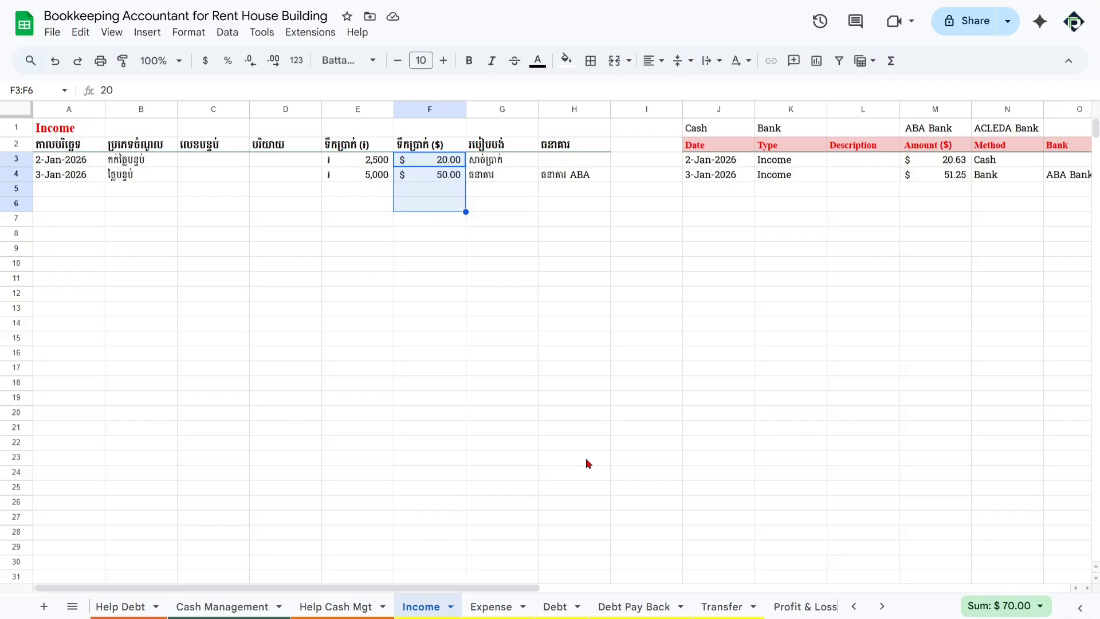
left_click(794, 607)
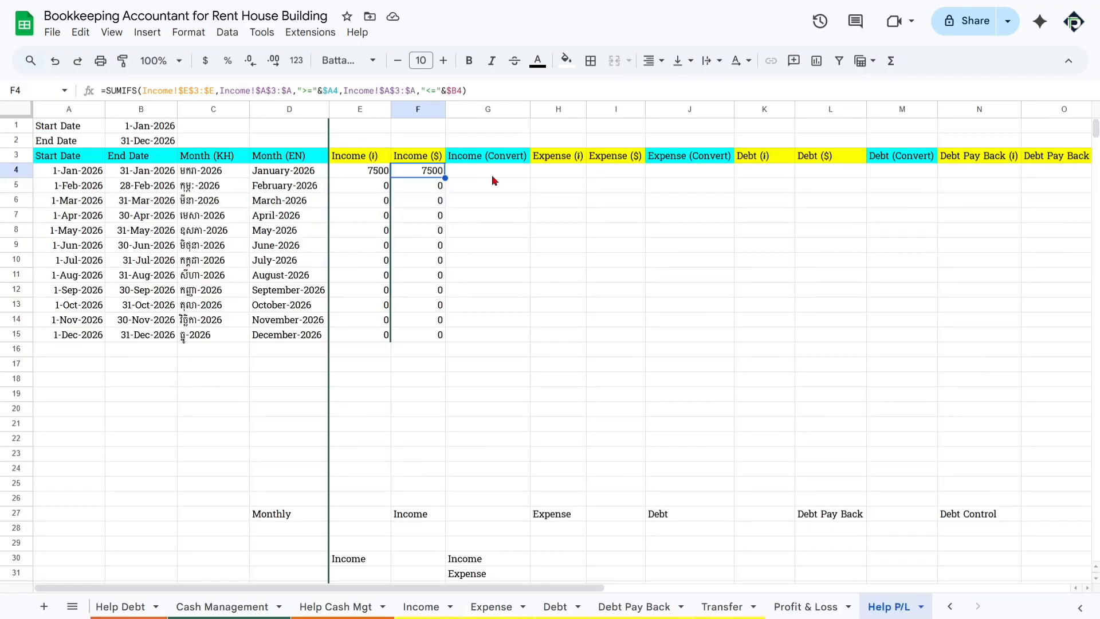
Change the sum range in F4 to Income!$F$3:$F and fill the formula down the Income ($) column to December
left_click(191, 89)
key("BackSpace")
type("F")
key("Right")
key("Delete")
type("F")
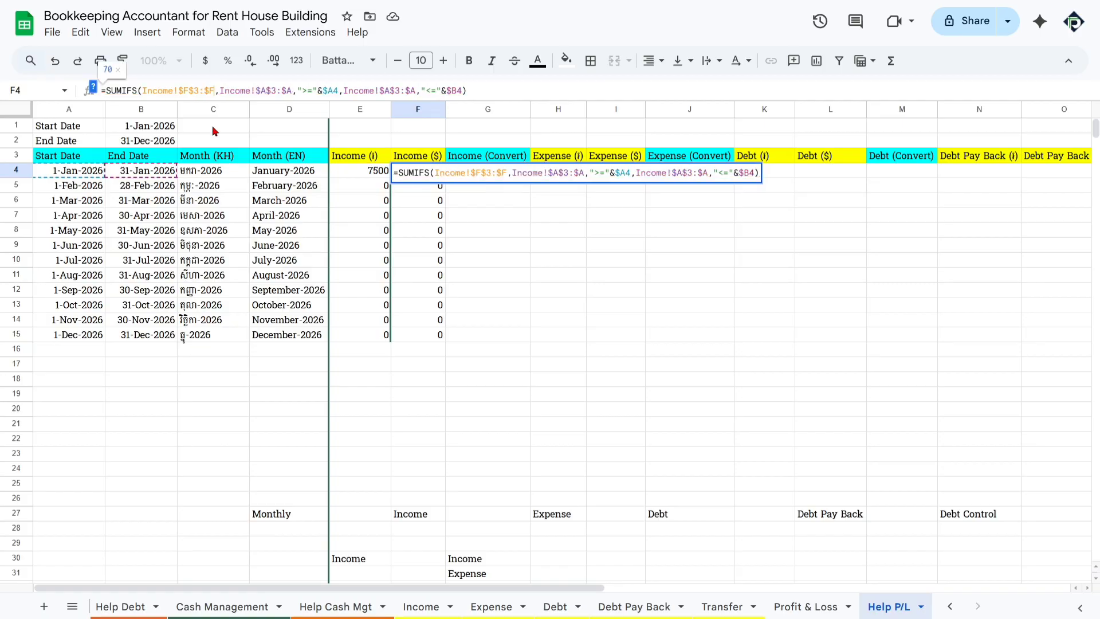
key("Return")
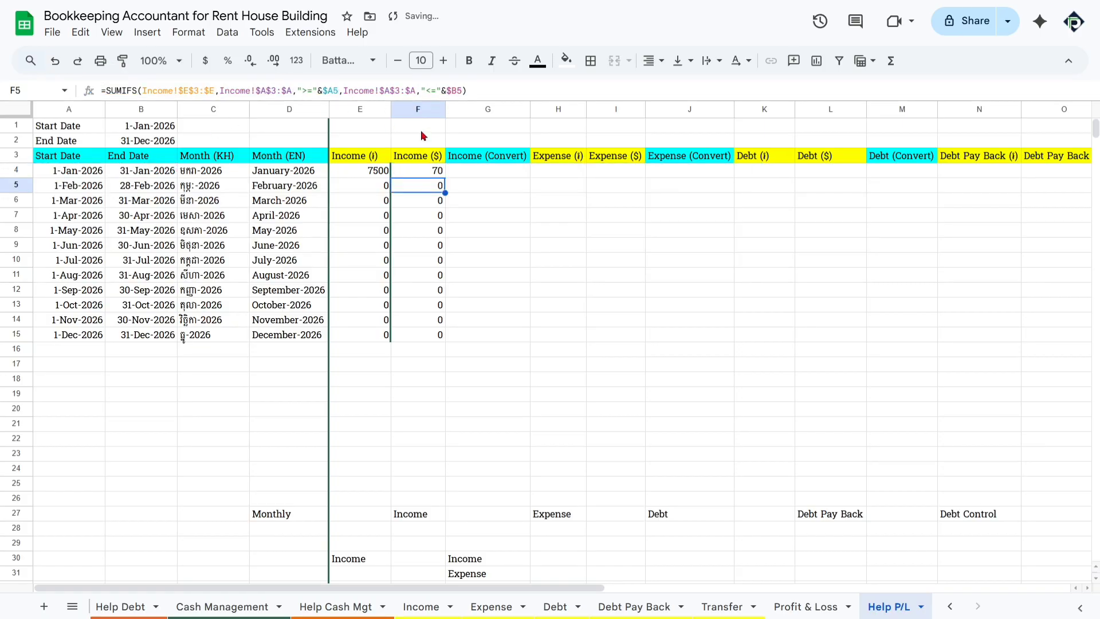
left_click_drag(445, 177, 445, 329)
left_click(595, 294)
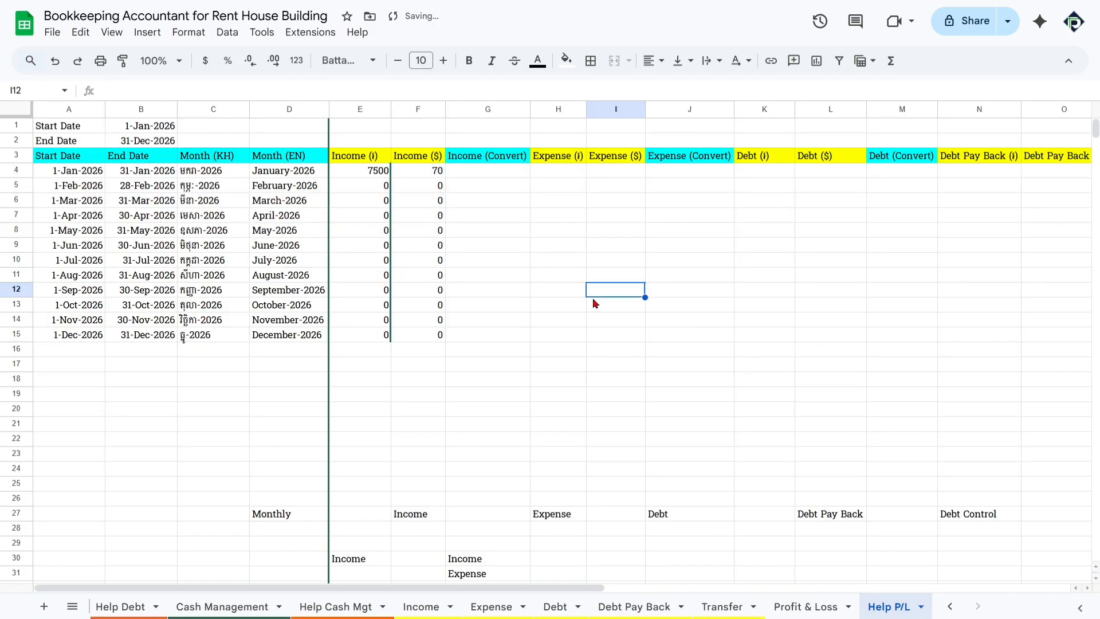
Inspect the Income ($) formulas from F4 down to F15 to check that each refers to its own month's dates
left_click(432, 174)
key("Return")
key("Return")
key("Return")
key("Return")
key("Return")
key("Return")
key("Return")
key("Return")
key("Return")
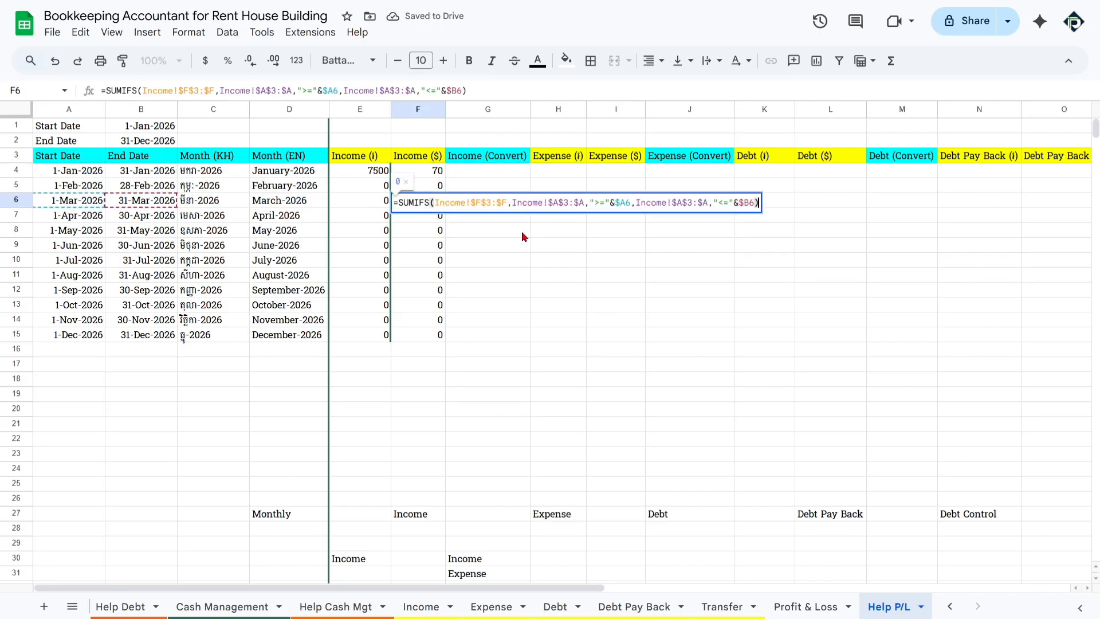
key("Return")
key("Return")
key("Return")
key("Return")
key("Return")
key("Return")
key("Return")
key("Return")
key("Return")
key("Return")
key("Return")
key("Return")
Clear all borders from the riel and dollar income cells E4:F15
left_click_drag(379, 172, 435, 336)
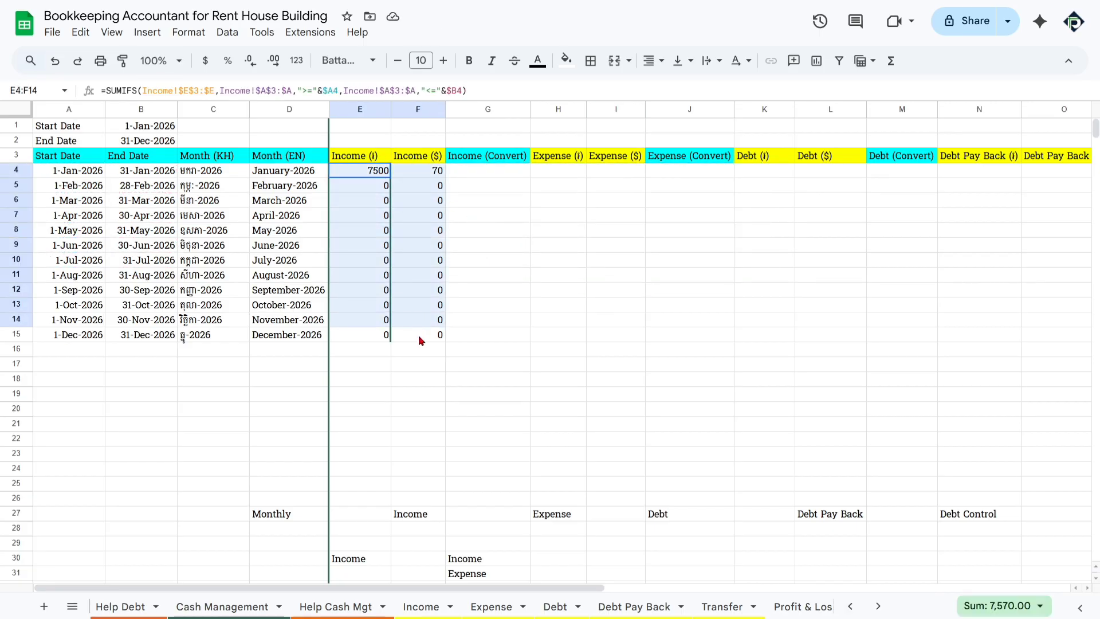
left_click(590, 60)
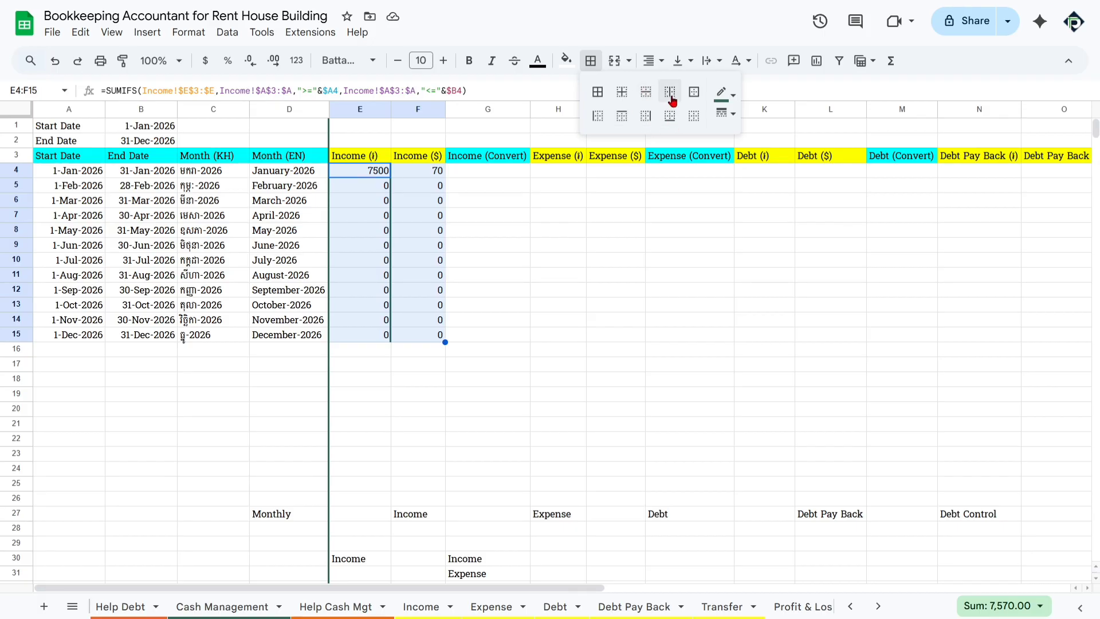
left_click(725, 113)
left_click(694, 121)
left_click(688, 275)
Apply a left border to the Income (៛) column, E3:E15
left_click(347, 157)
left_click_drag(346, 304, 349, 335)
left_click(591, 61)
left_click(597, 115)
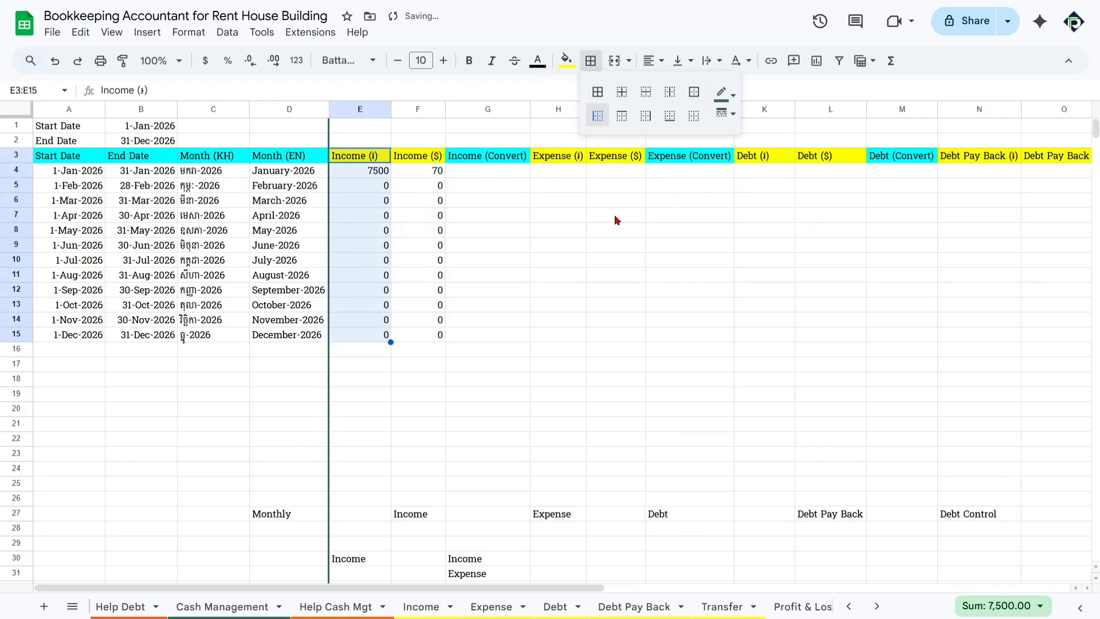
left_click(606, 261)
Review the January riel and dollar income cells E4 and F4 that feed the Income (Convert) column
left_click(512, 176)
left_click_drag(372, 171, 422, 171)
left_click(478, 171)
left_click(375, 172)
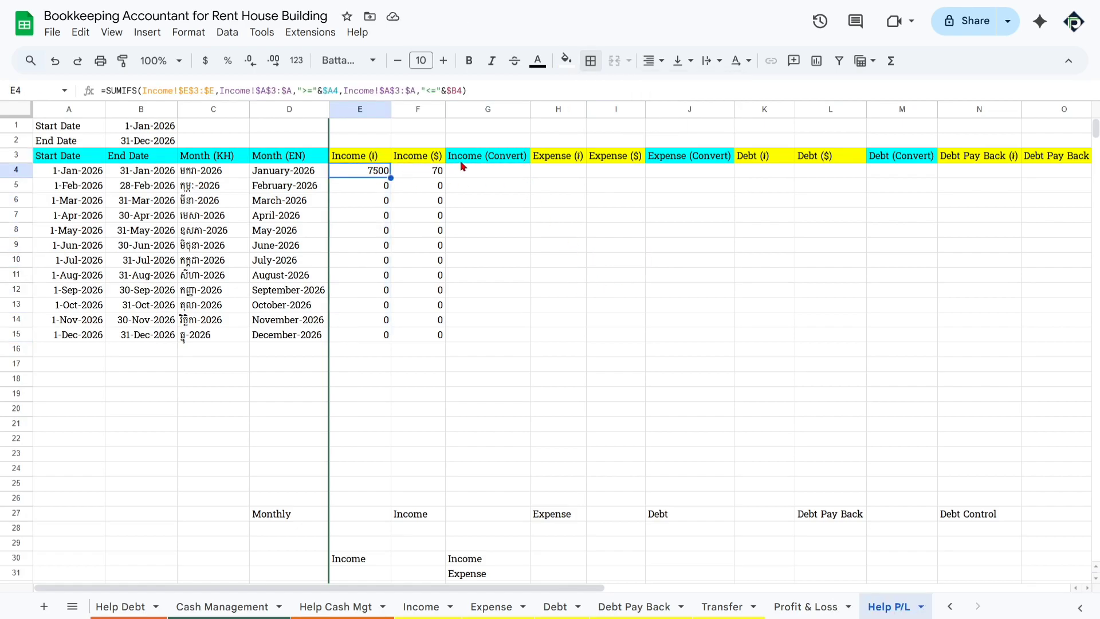
left_click(432, 174)
left_click(378, 171)
left_click(493, 174)
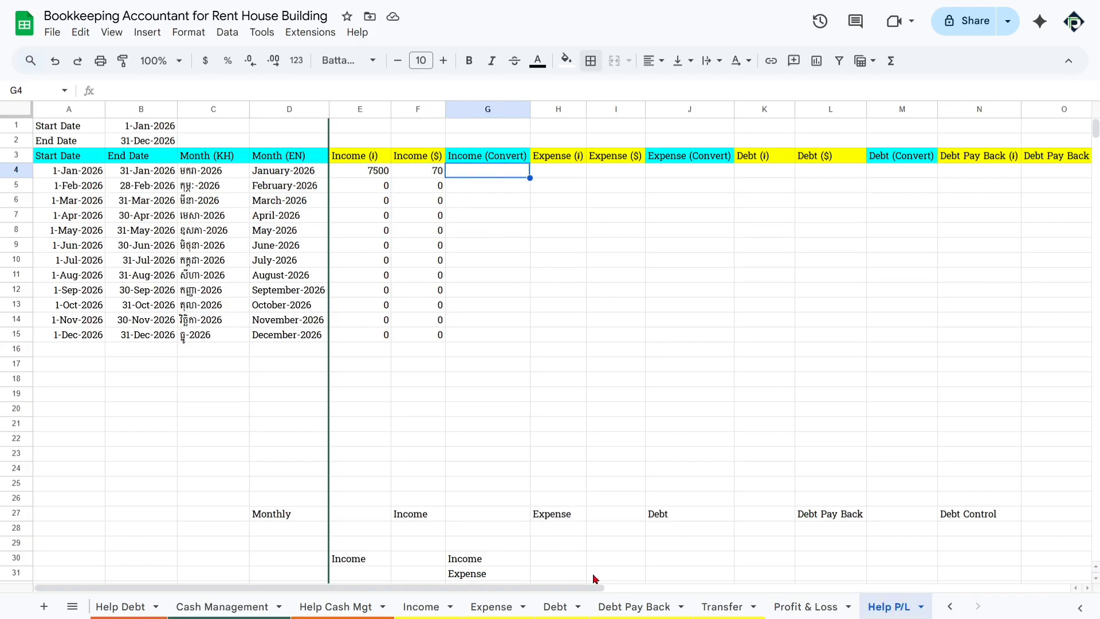
On the Transaction sheet, copy the two income records in B4:I5 into rows 6 and 7 of the Income table
scroll(194, 611, "up", 3)
left_click(138, 606)
left_click_drag(115, 206, 808, 238)
key("ctrl+c")
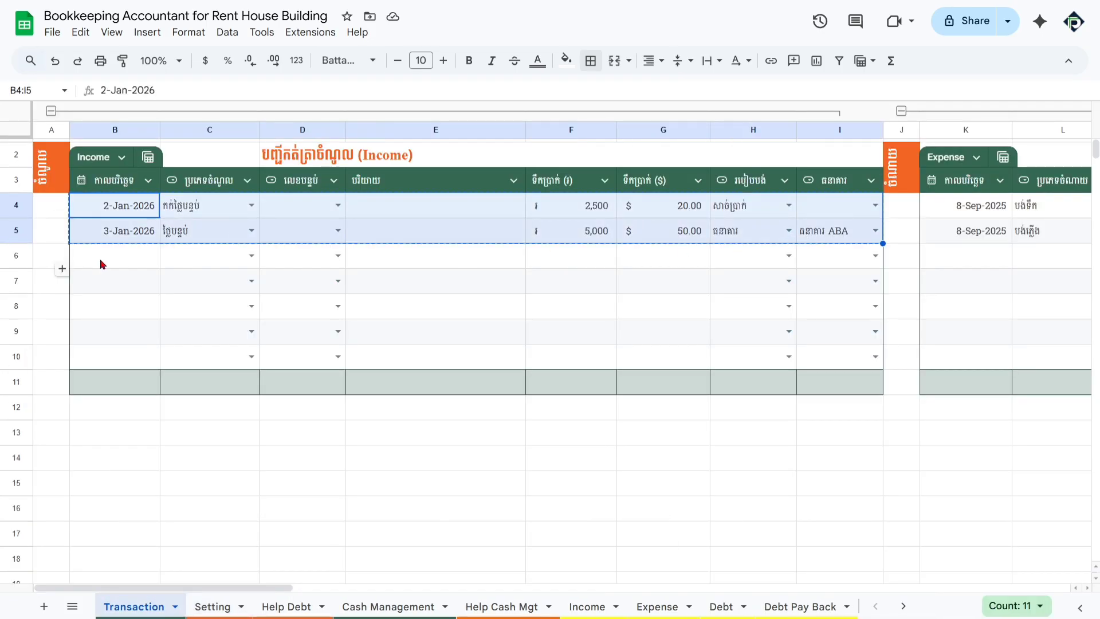
left_click(118, 259)
key("ctrl+v")
left_click(141, 263)
left_click(144, 289)
Delete the riel amounts in F6:F7 and the dollar amounts in G4:G5 so each income record holds one currency
left_click_drag(605, 261, 600, 285)
key("Delete")
key("Delete")
left_click_drag(651, 213, 591, 235)
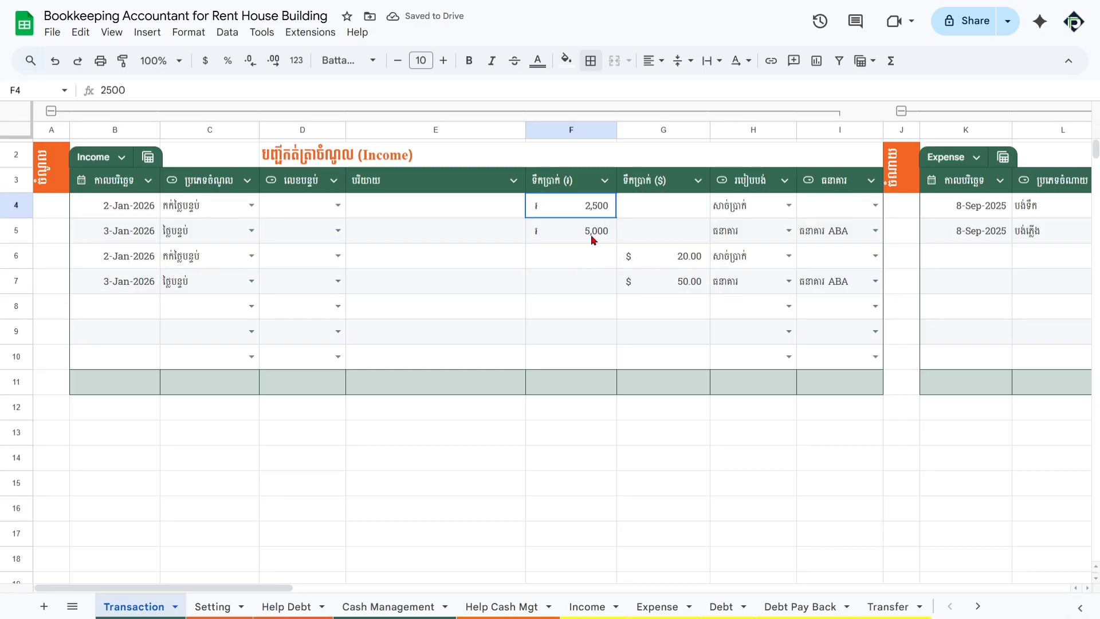
left_click_drag(668, 261, 671, 290)
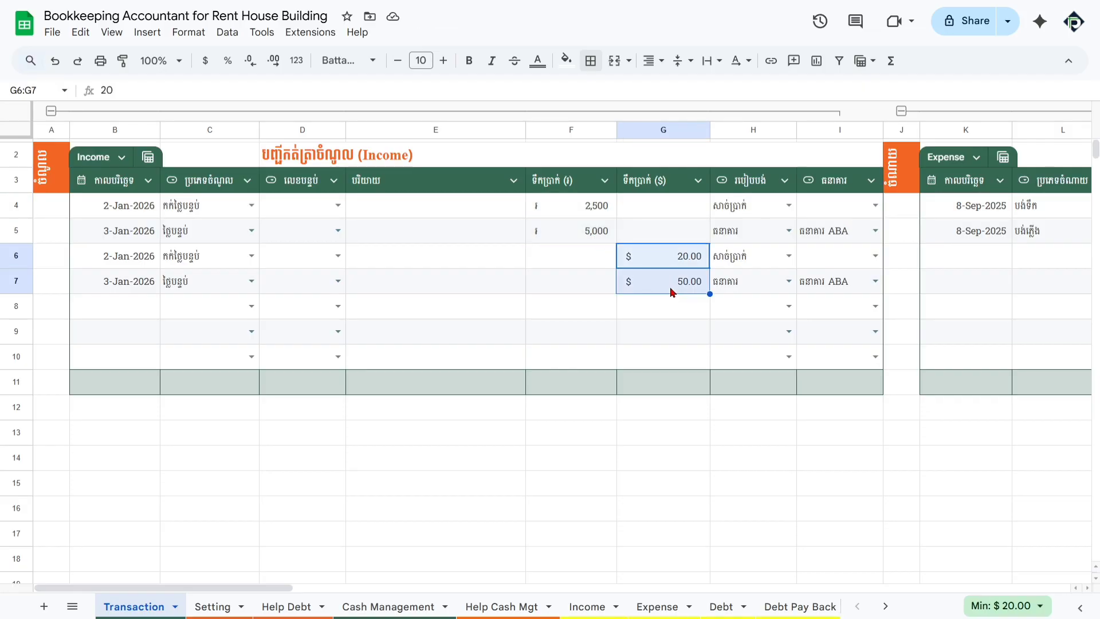
Review the four income records and their separate riel and dollar amounts in F4:G7
left_click_drag(133, 213, 810, 245)
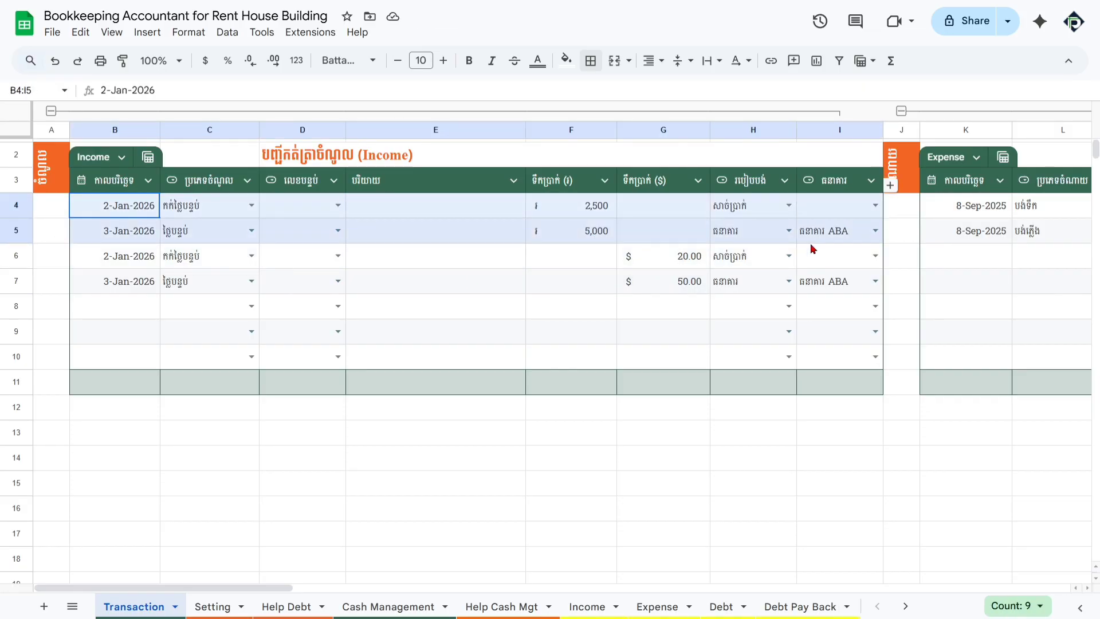
left_click_drag(135, 211, 660, 279)
left_click_drag(578, 210, 668, 298)
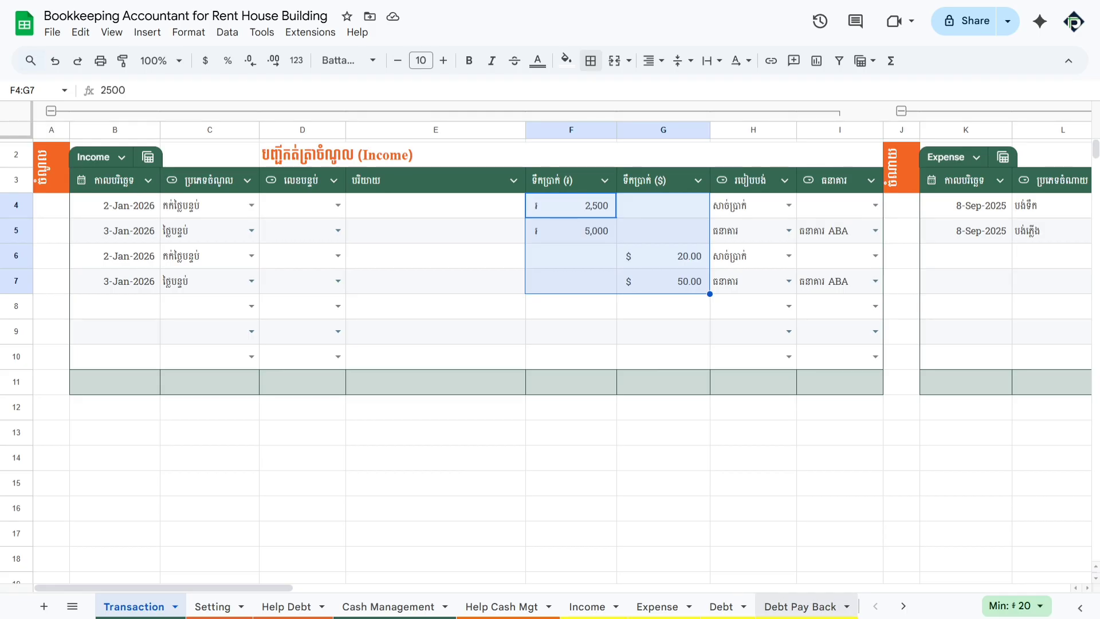
On the Help P/L sheet, enter =(E4/4000)+F4 in Income (Convert) cell G4 to total January's income in dollars
left_click(903, 607)
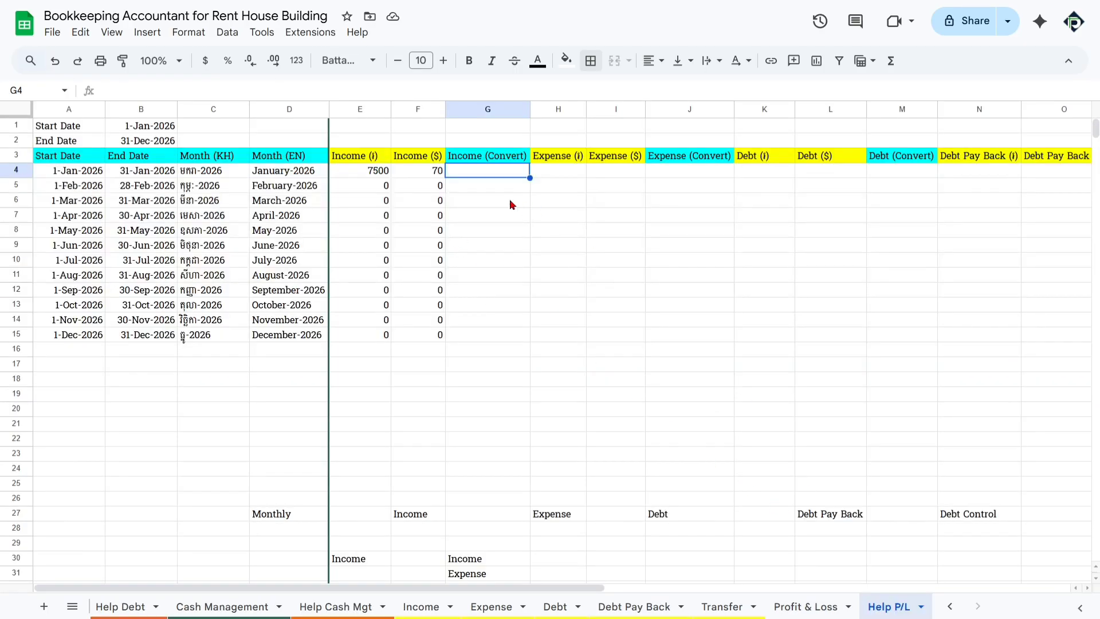
type("=")
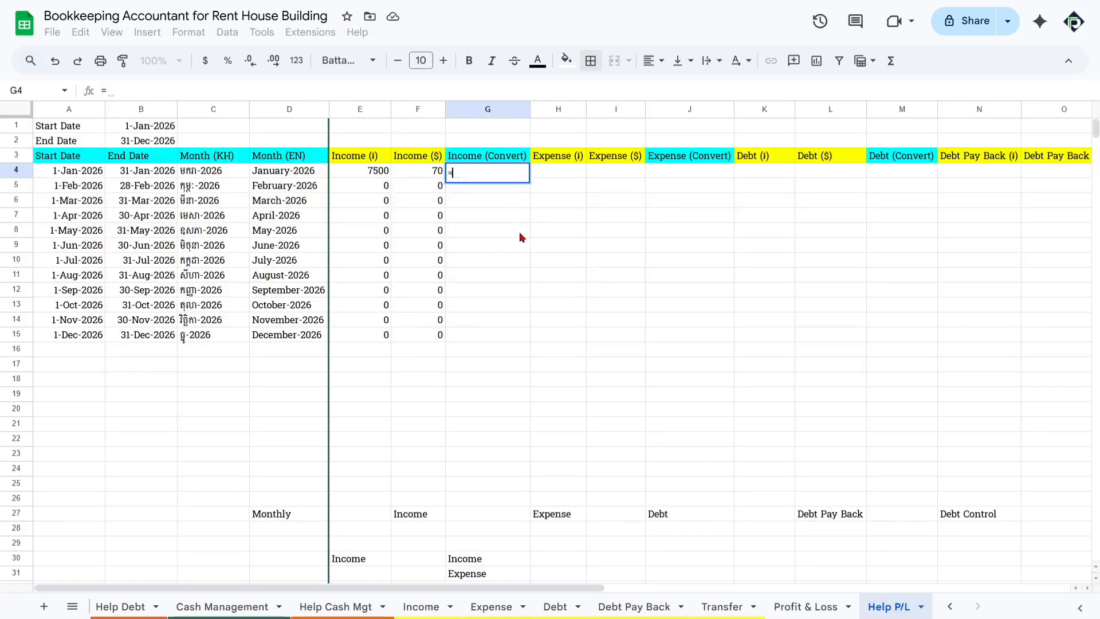
left_click(382, 171)
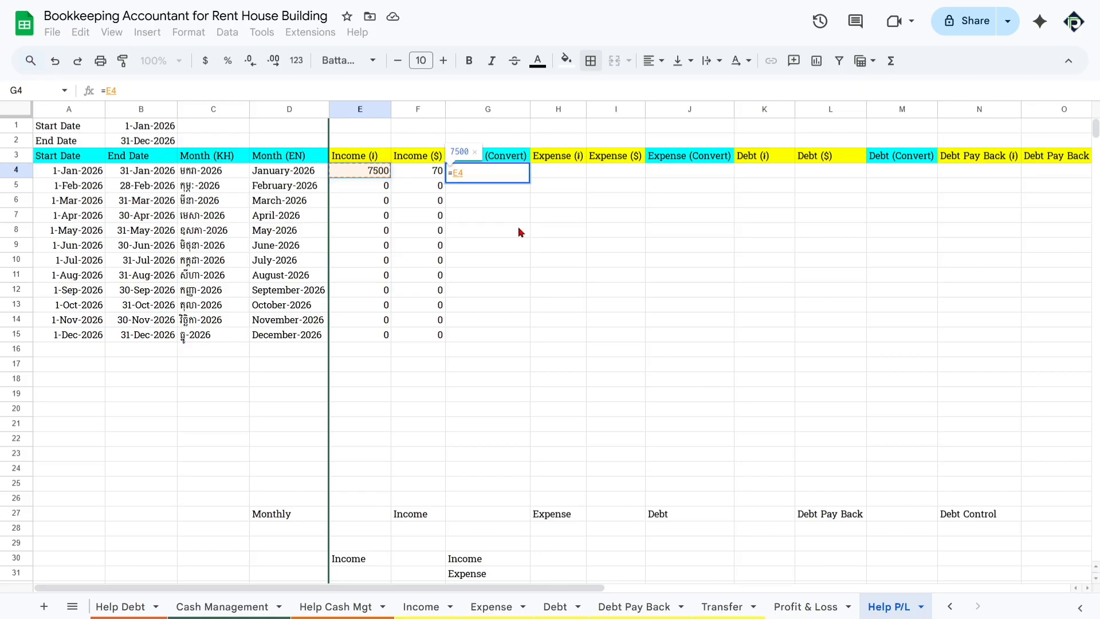
type("/4000")
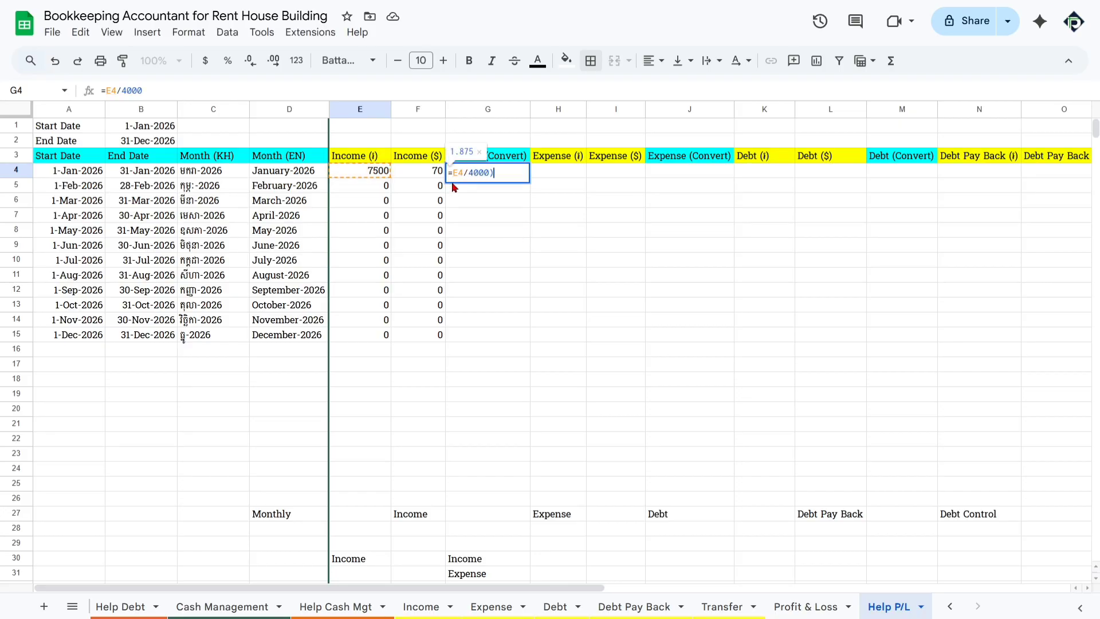
type(")")
key("Home")
key("Right")
type("(")
key("End")
type("+")
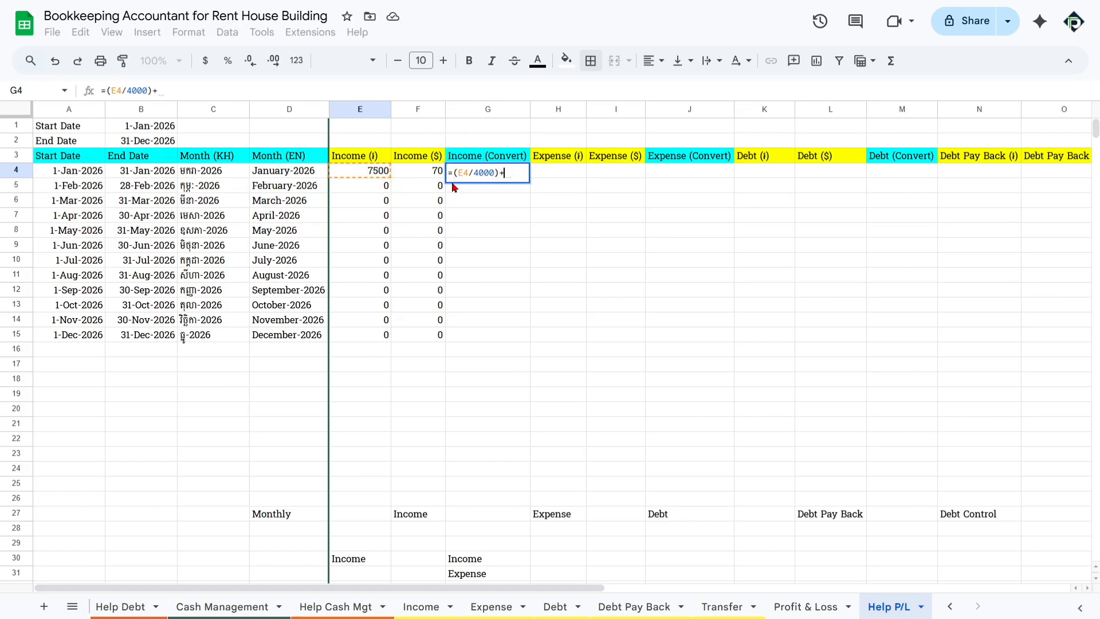
left_click(421, 170)
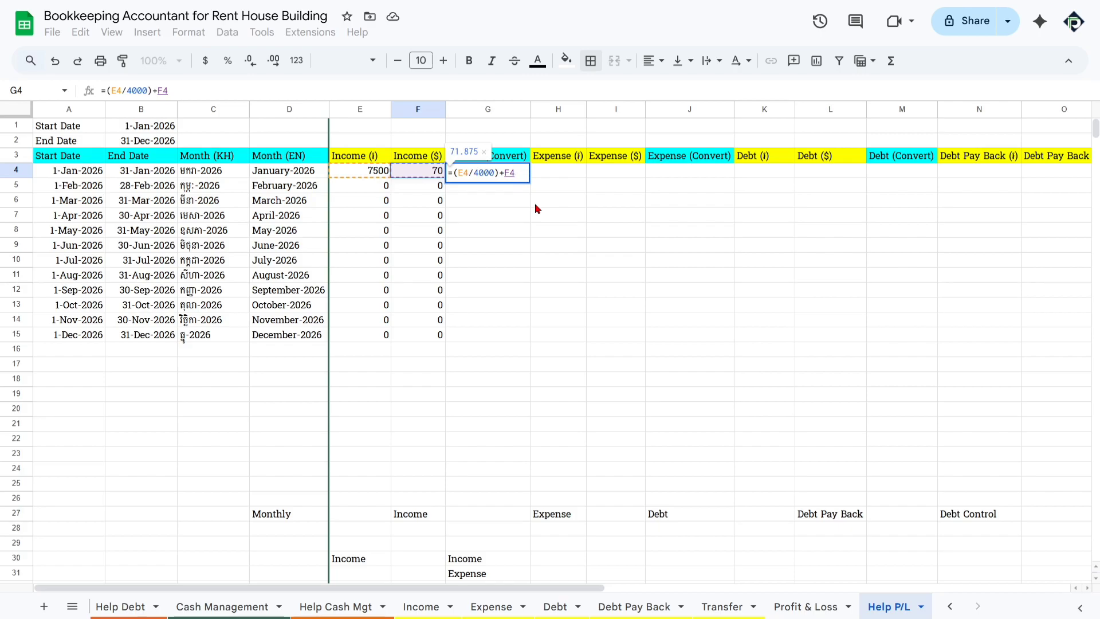
key("ctrl+plus")
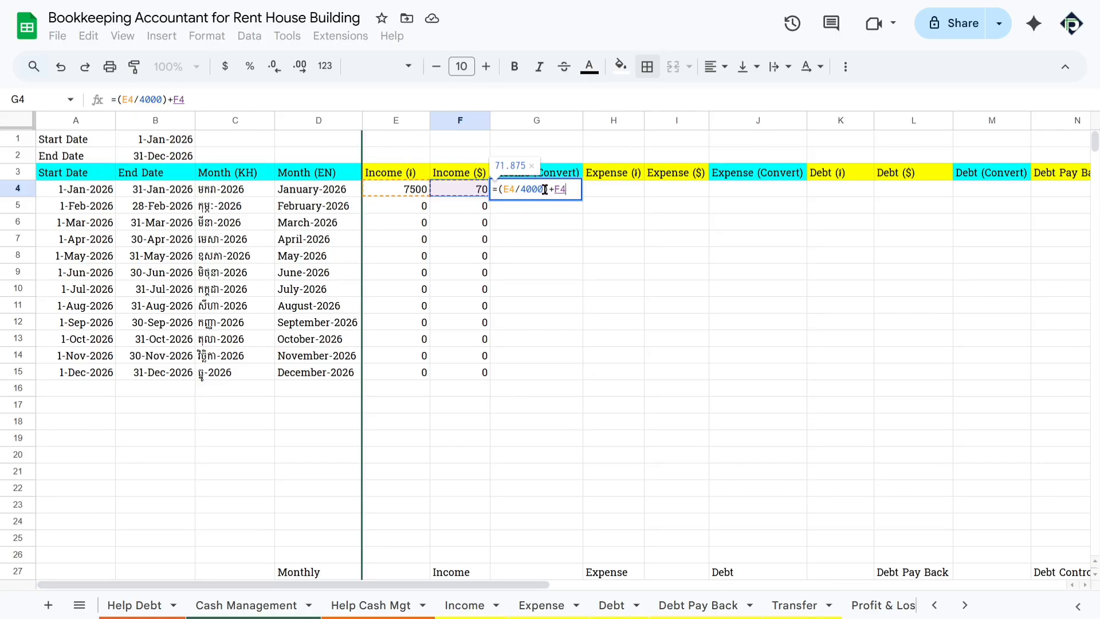
left_click_drag(546, 189, 497, 190)
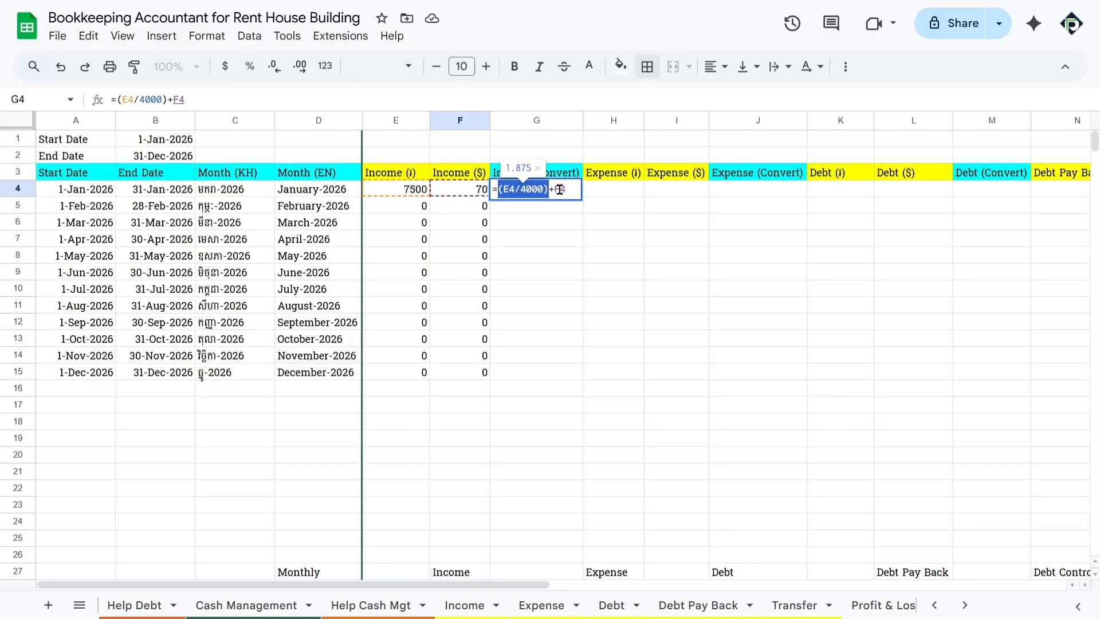
left_click_drag(566, 190, 554, 191)
key("Return")
Fill the G4 conversion formula down the Income (Convert) column to December, G15
left_click(542, 193)
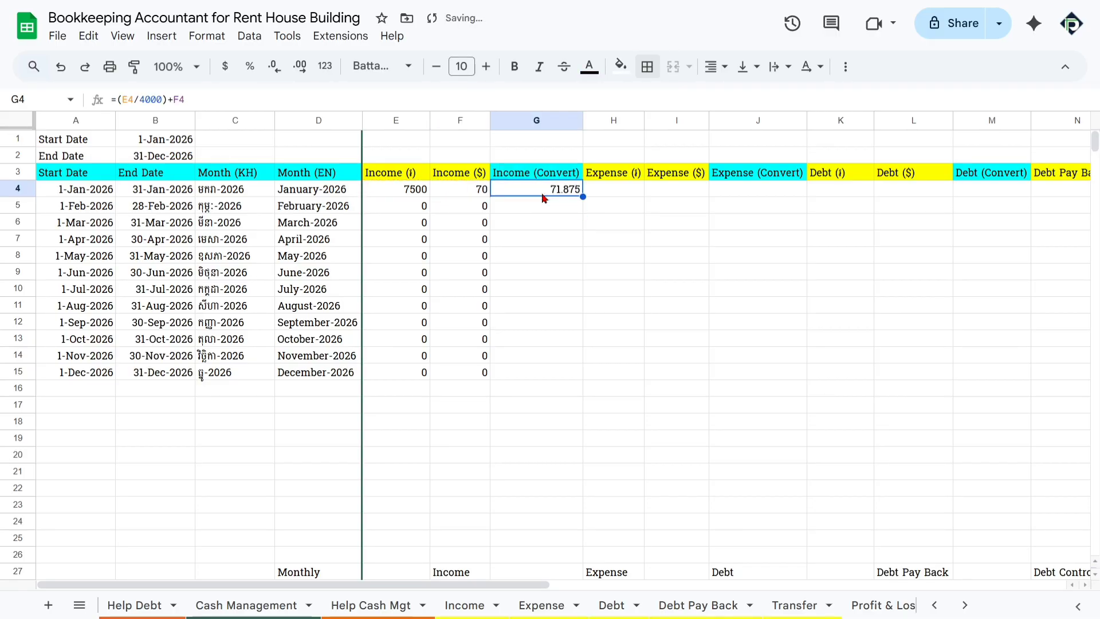
left_click_drag(584, 195, 579, 374)
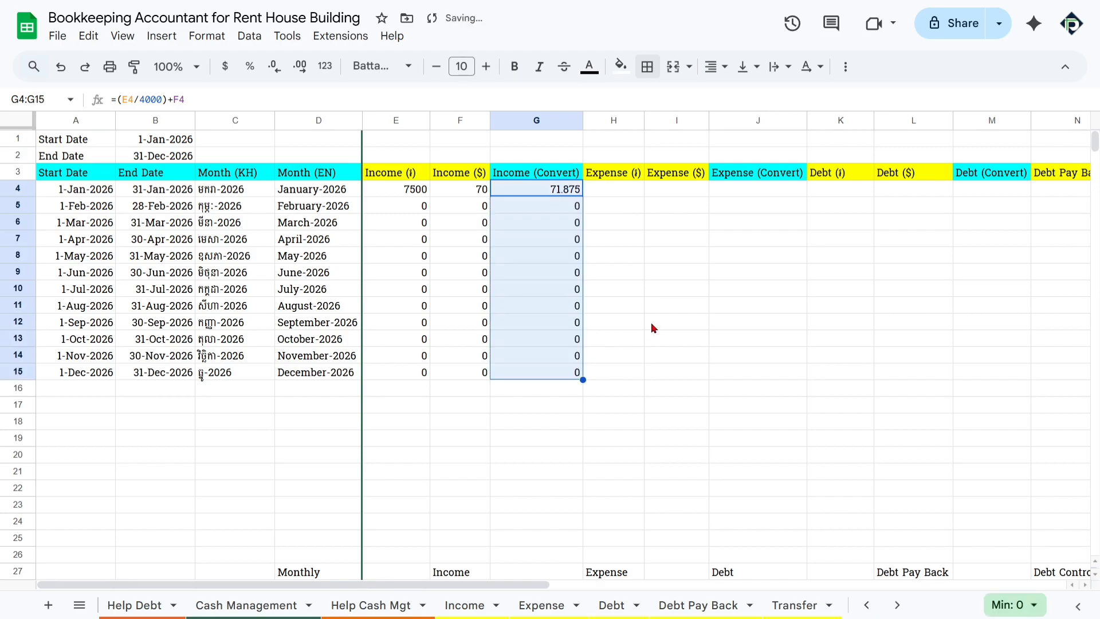
left_click(653, 326)
Inspect the Income (Convert) formulas from G5 to G15 to check that each refers to its own row
left_click(571, 207)
key("Down")
key("Down")
key("Down")
key("Down")
key("Down")
key("Down")
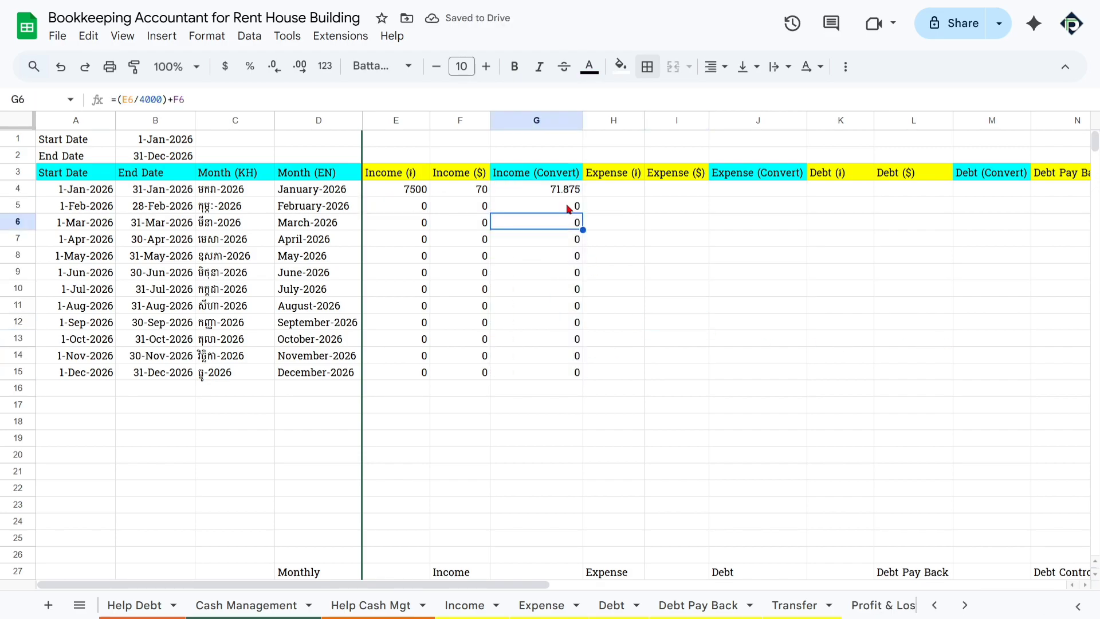
key("Down")
key("Down")
key("Down")
key("Down")
key("Down")
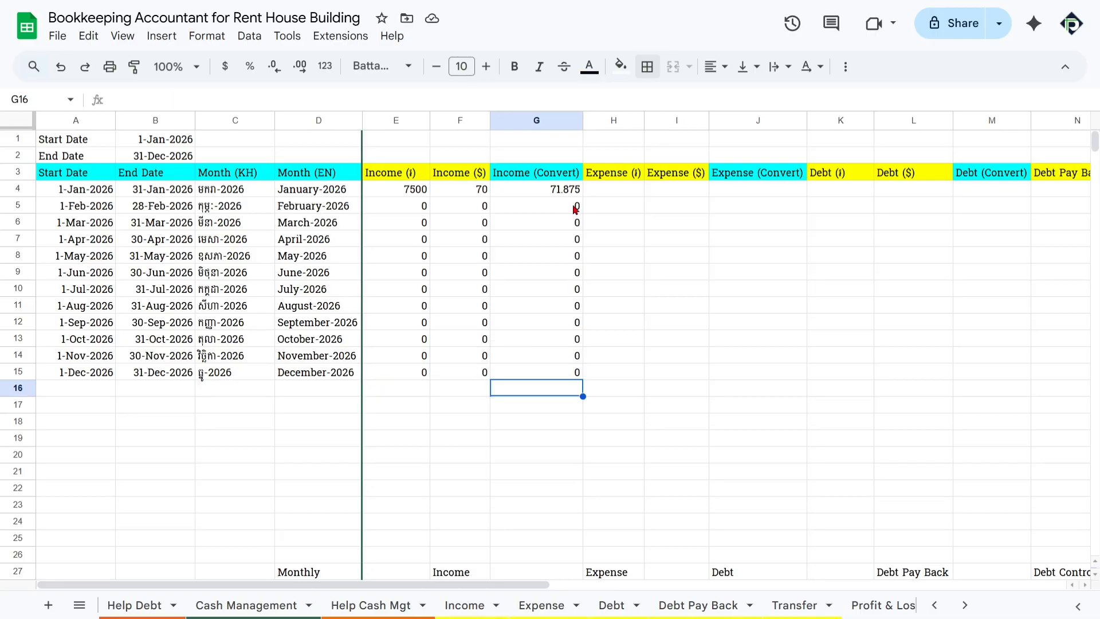
Review E4's formula as a model and start a SUMIFS formula in the January Expense (៛) cell, H4
left_click_drag(628, 191, 770, 382)
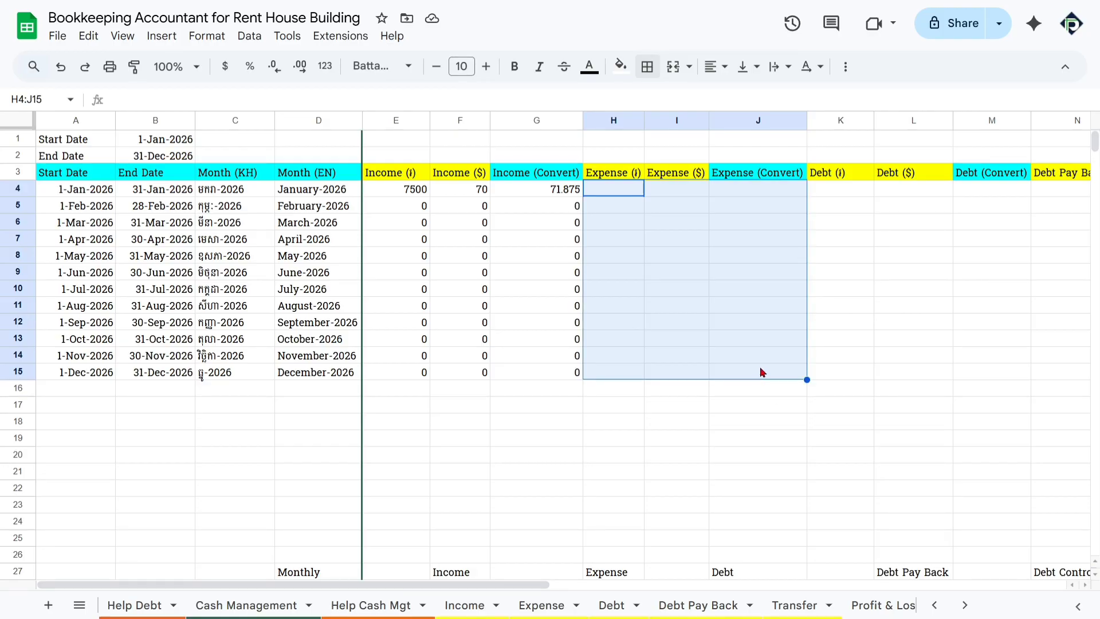
double_click(602, 185)
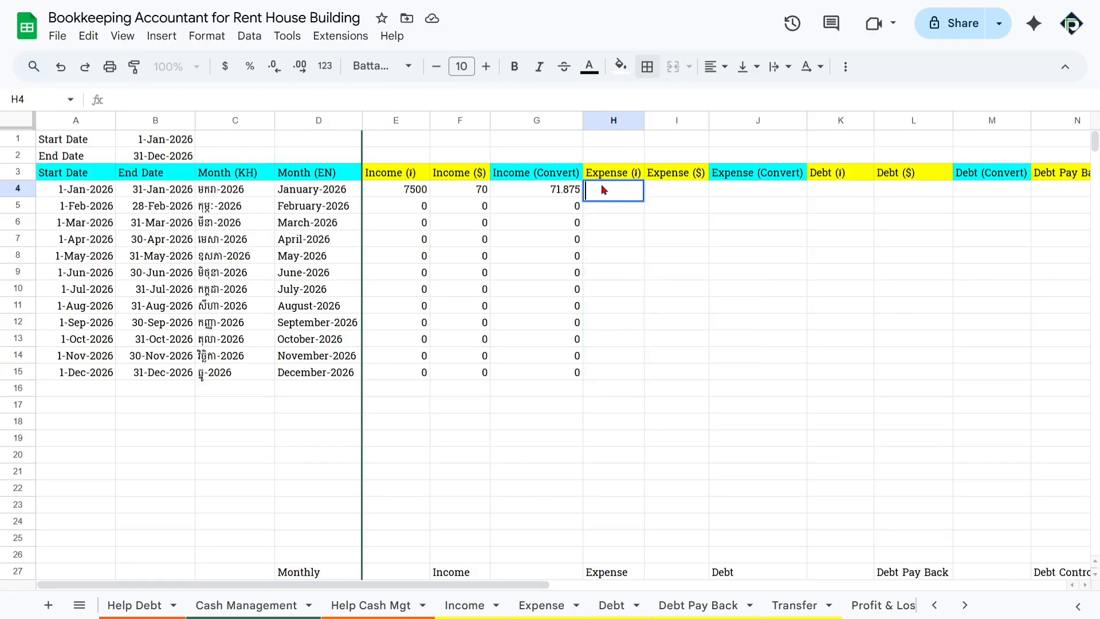
left_click(408, 192)
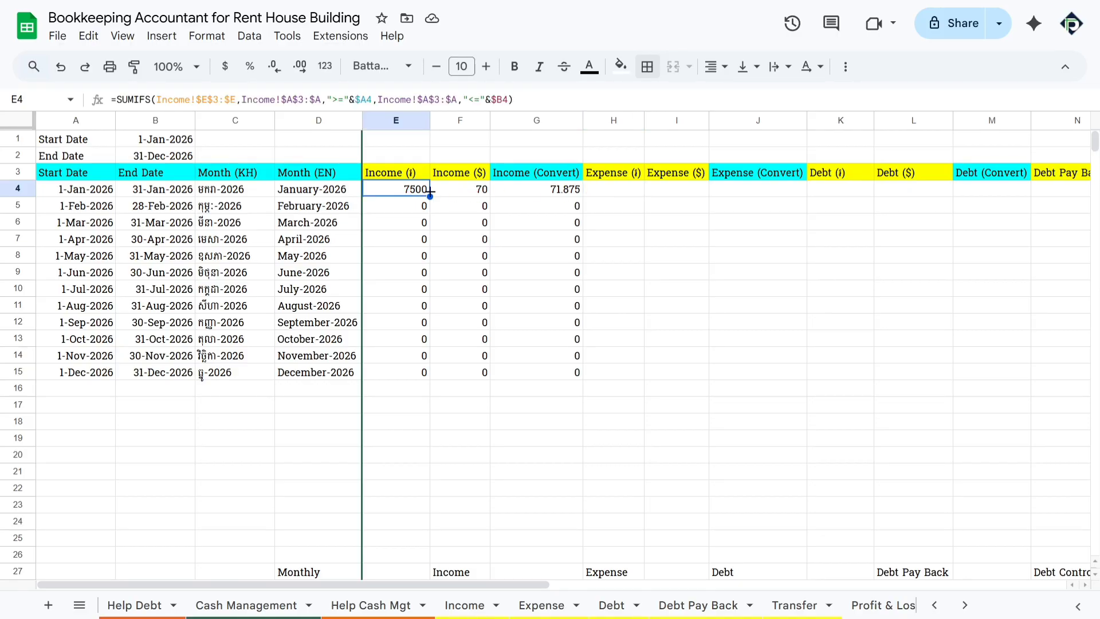
left_click(640, 189)
type("=sum")
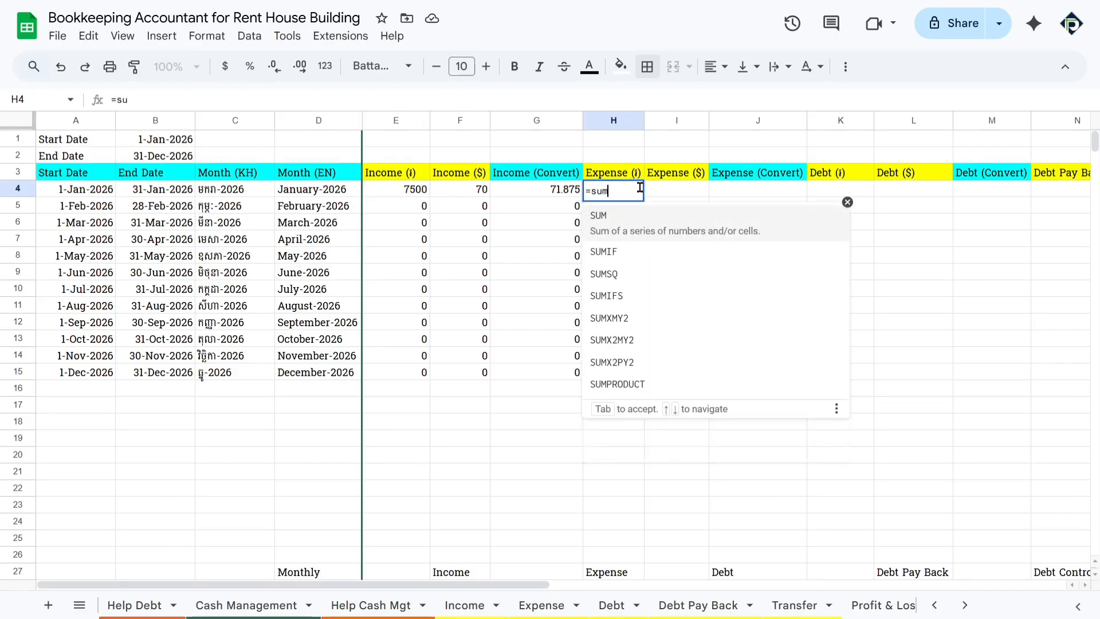
type("if")
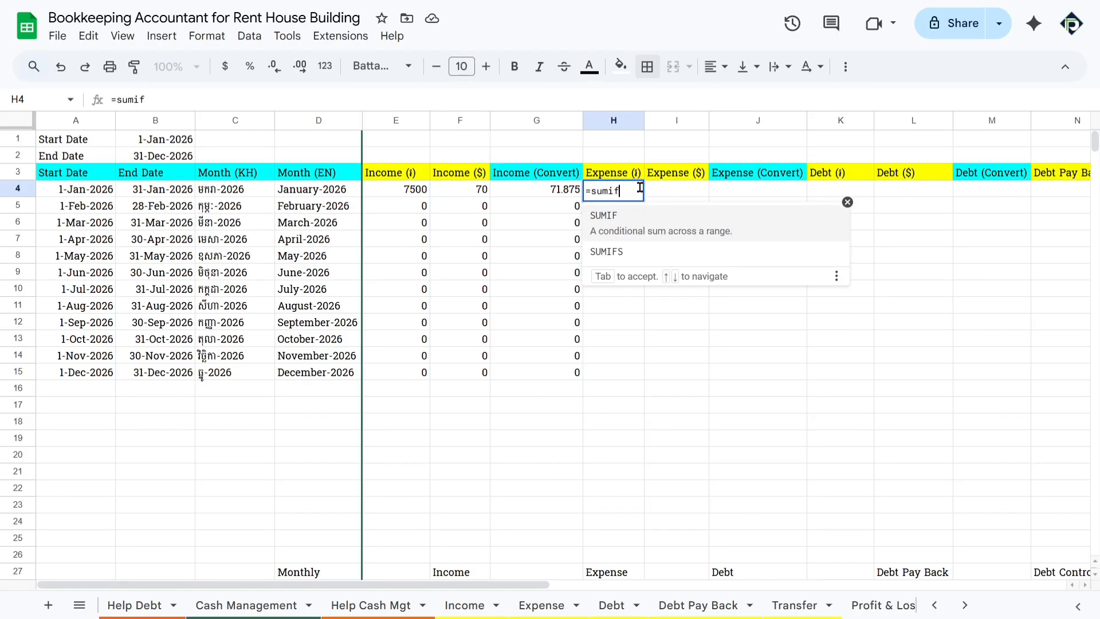
left_click(642, 255)
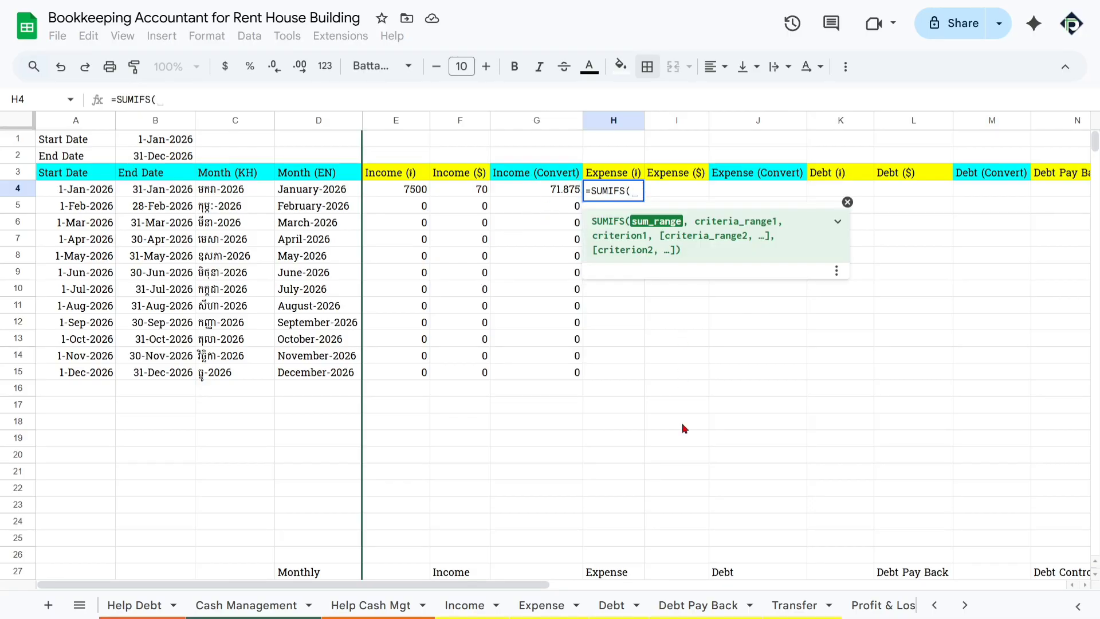
Set the SUMIFS sum range to the Expense sheet's riel amounts as Expense!$D$3:$D
left_click_drag(331, 189, 335, 210)
key("BackSpace")
type(",")
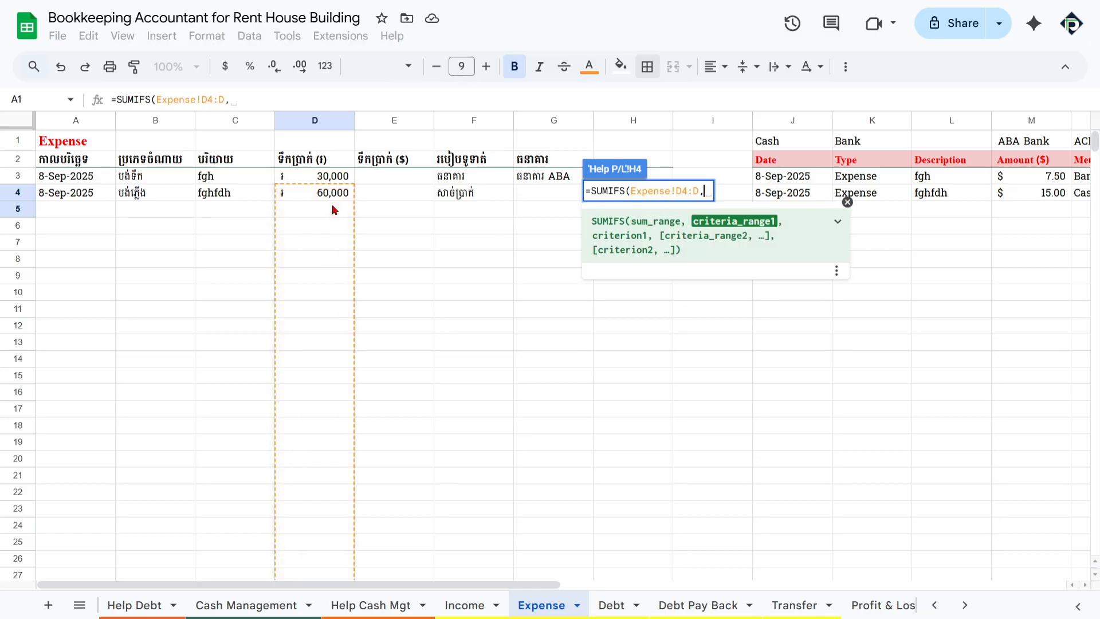
key("BackSpace")
key("F4")
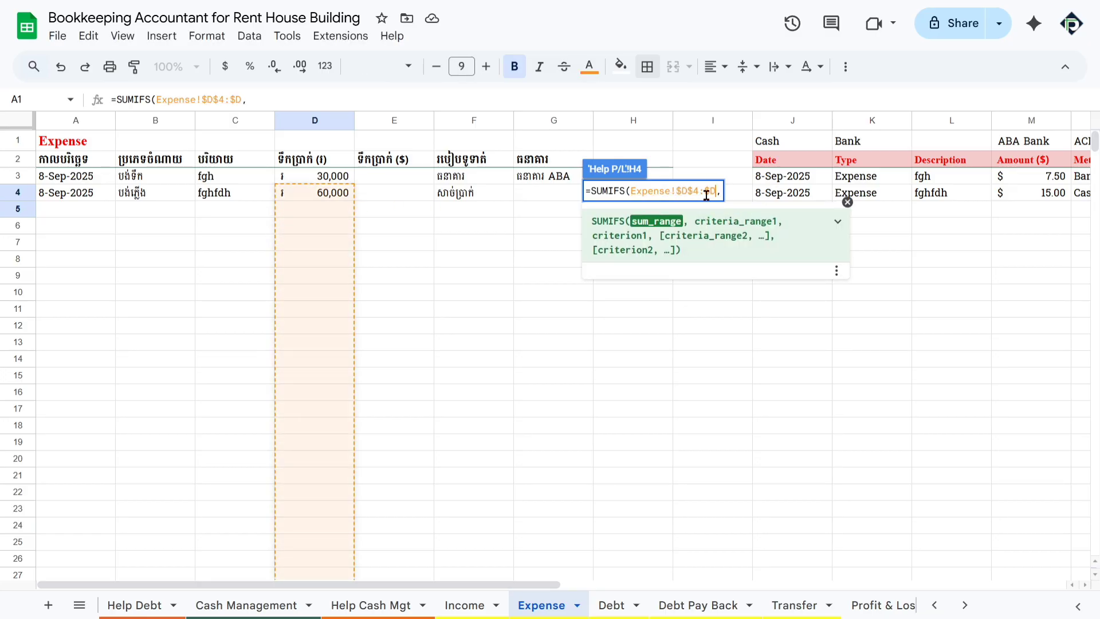
type(",")
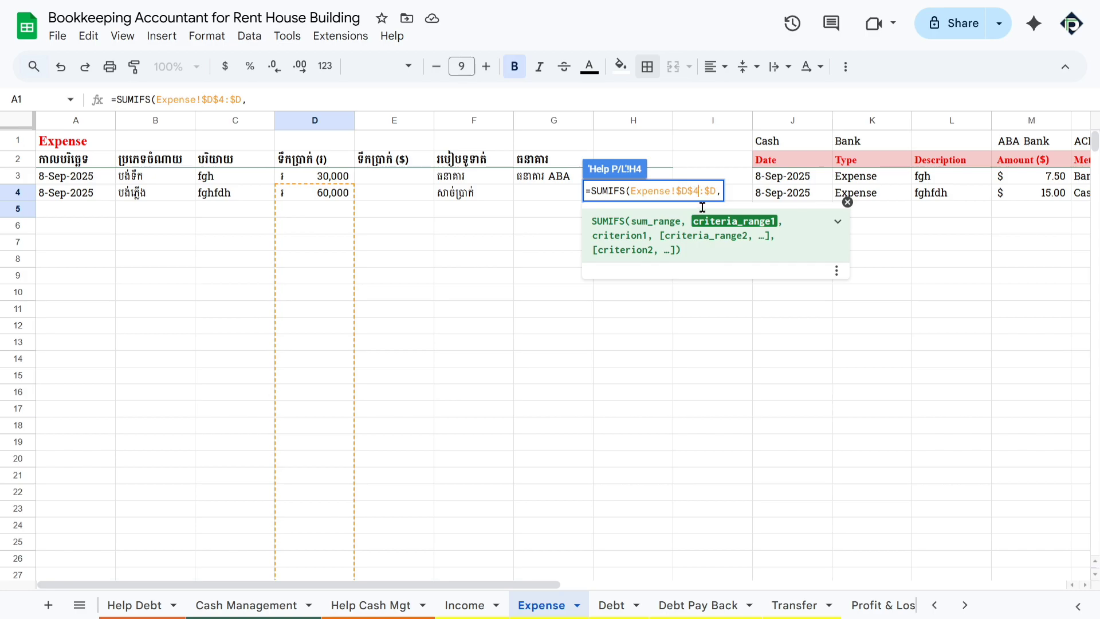
key("Left")
key("Left")
key("Left")
key("Left")
key("BackSpace")
type("3")
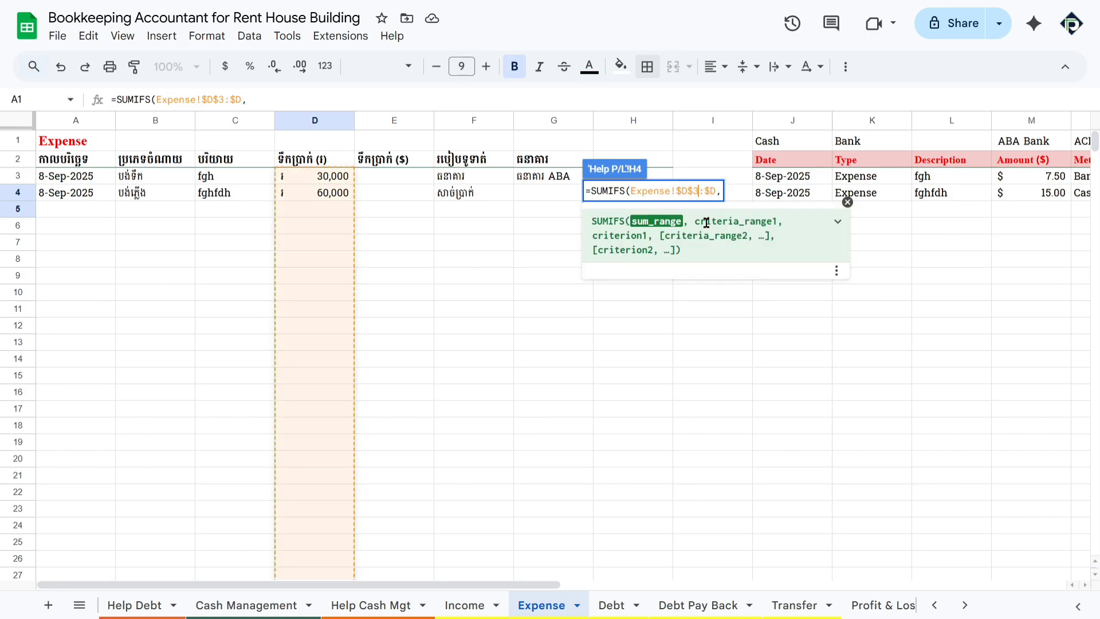
Add the Expense sheet's date column as the first criteria range, Expense!A3:A, in H4's SUMIFS formula
left_click(720, 192)
left_click_drag(90, 179, 90, 214)
key("BackSpace")
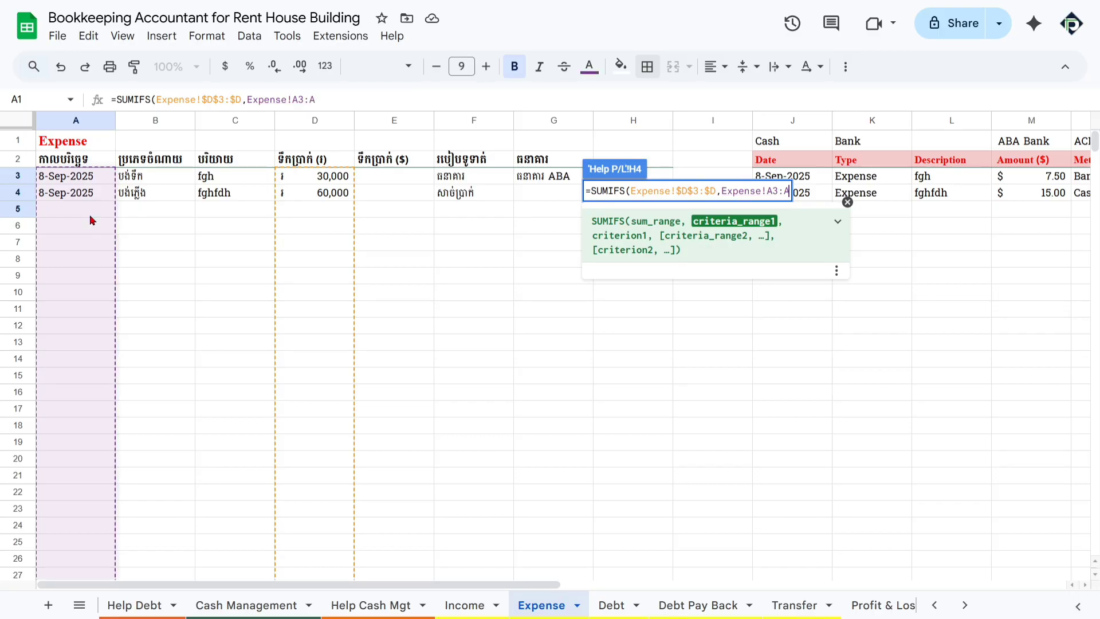
Set the first criterion to ">="&$A4, using January's start date on the Help P/L sheet with its column locked
type(",\"")
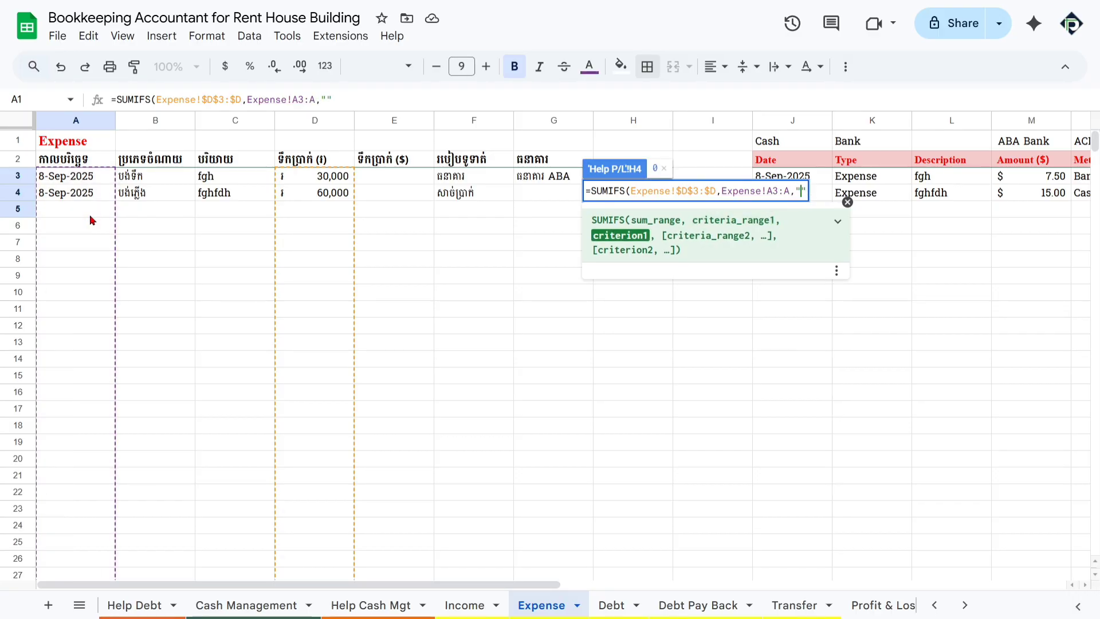
type(">=\"")
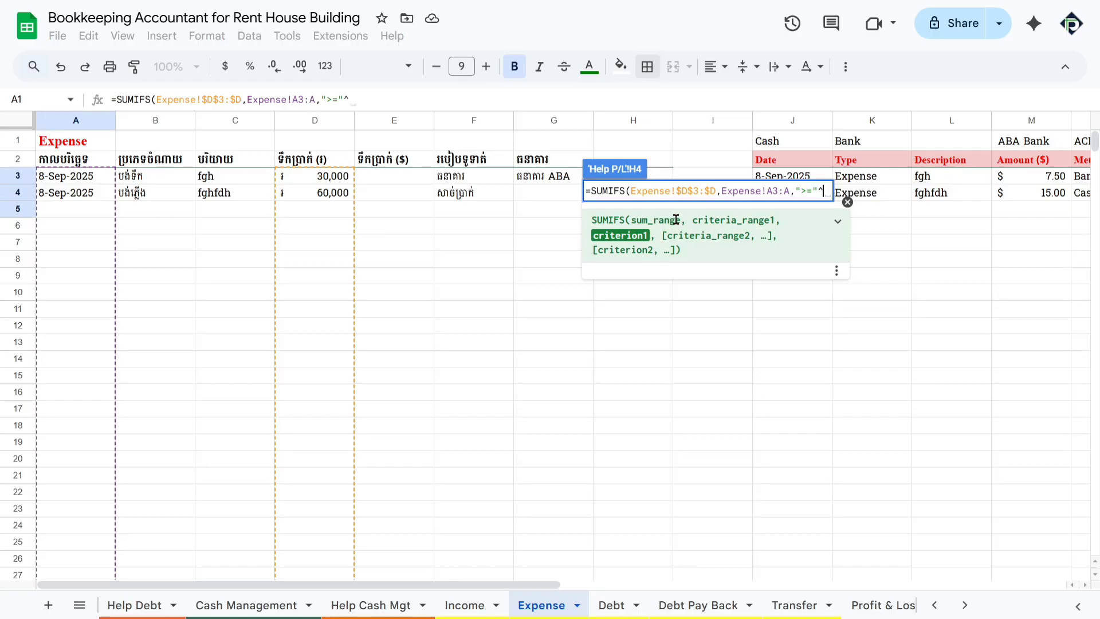
type("&")
scroll(897, 602, "down", 2)
left_click(872, 605)
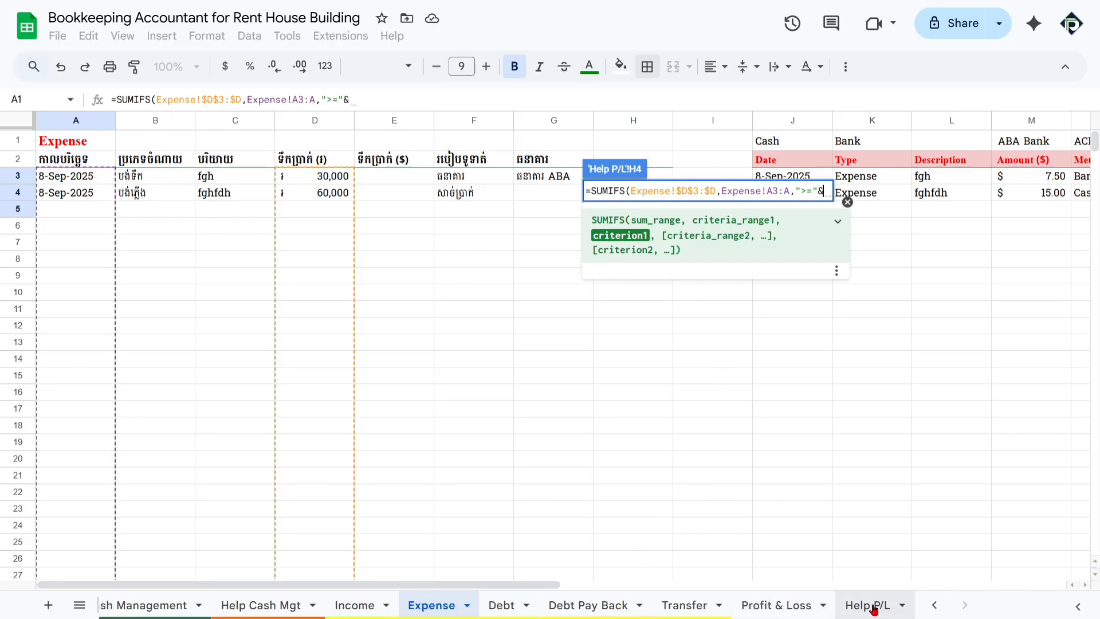
left_click(82, 193)
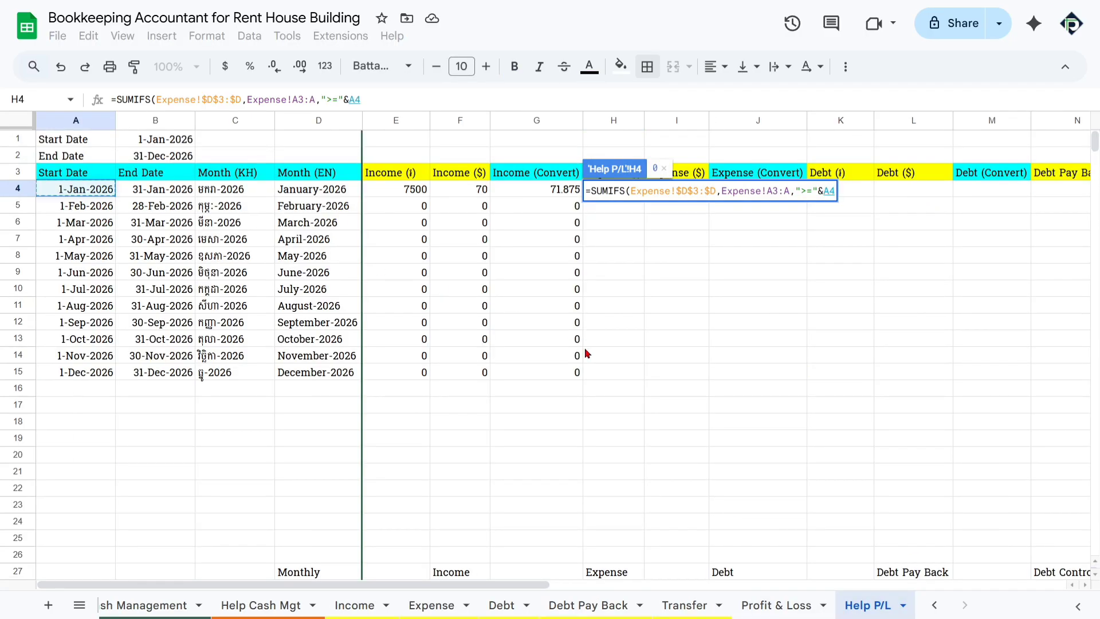
left_click(823, 190)
type("$D")
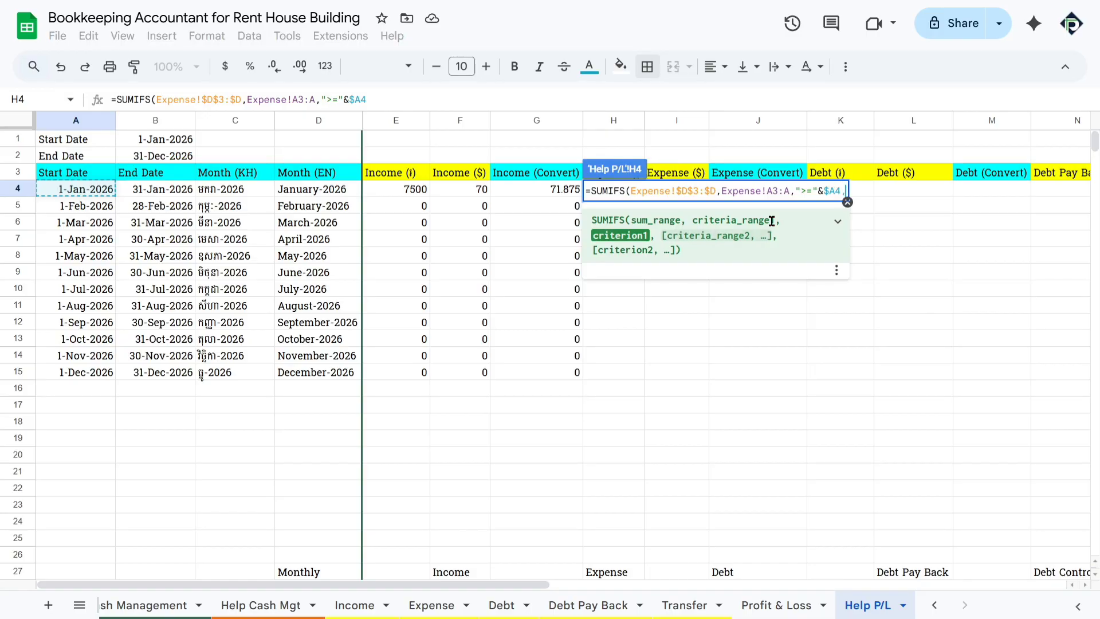
Reuse the Expense date range as the second criteria range and make both date ranges absolute as Expense!$A$3:$A
type(",")
left_click_drag(725, 191, 790, 191)
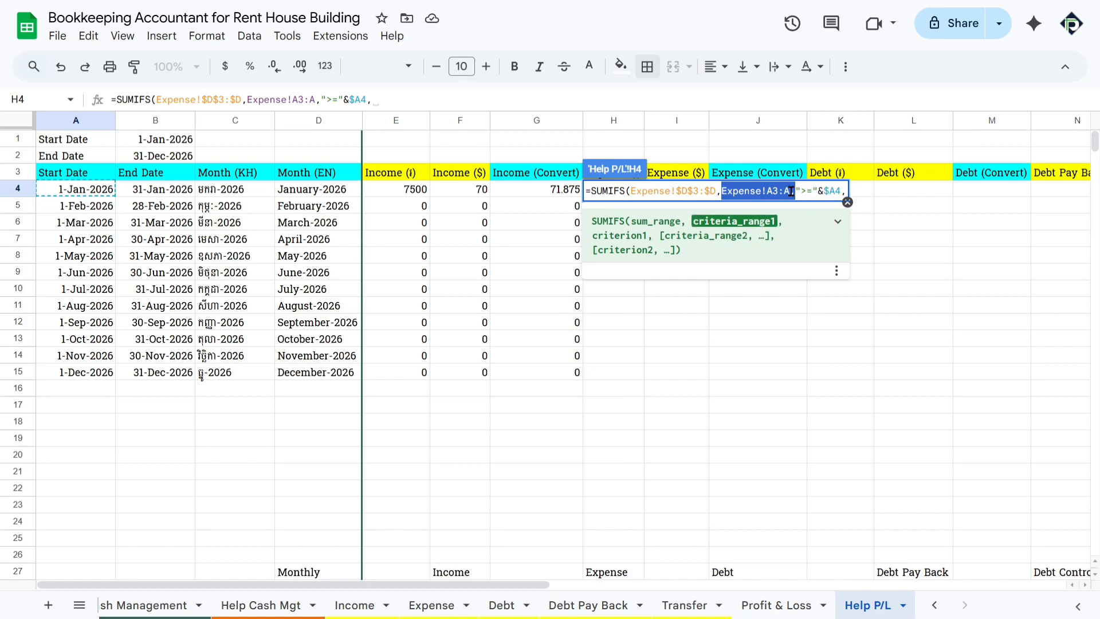
key("ctrl+c")
left_click(845, 191)
key("ctrl+v")
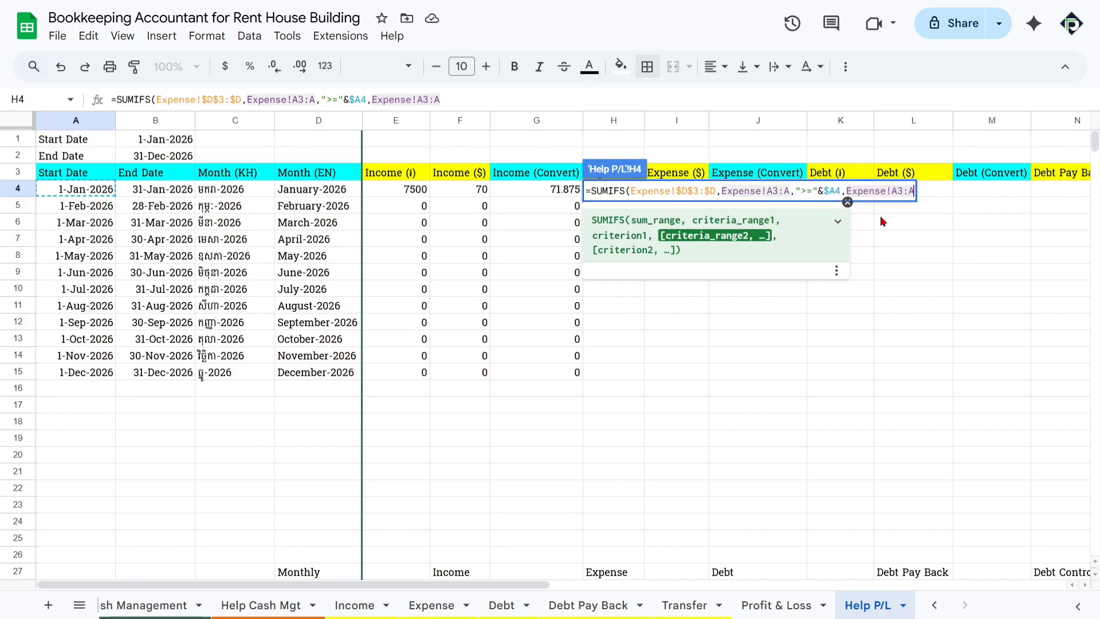
key("F4")
left_click(791, 191)
key("F4")
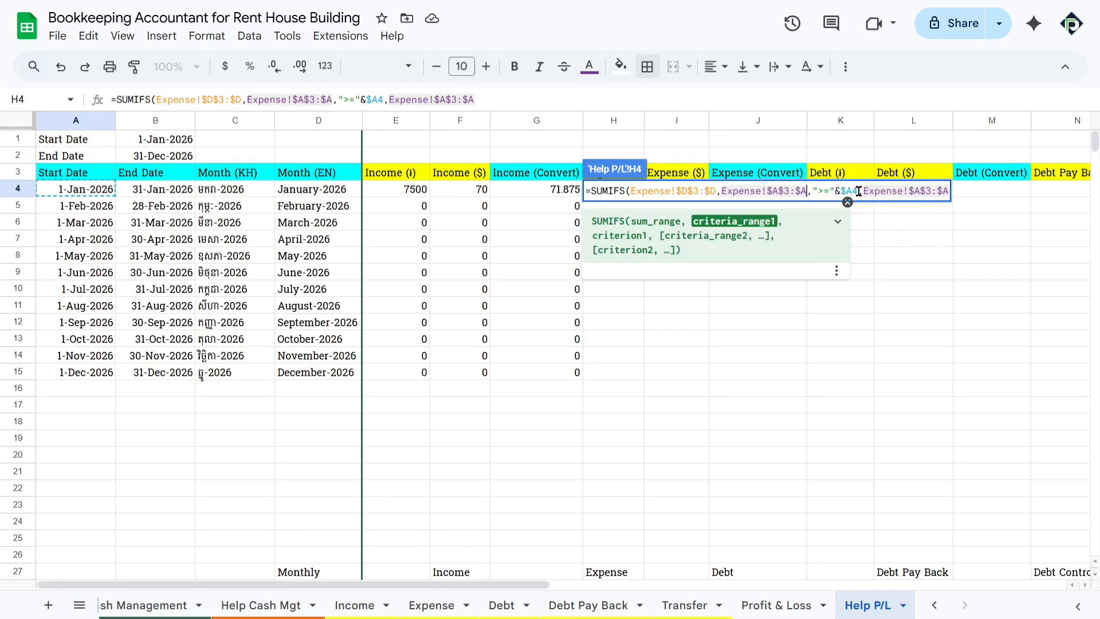
Set the second criterion to "<="&B4, using January's end date, and complete the SUMIFS formula in H4
left_click(949, 192)
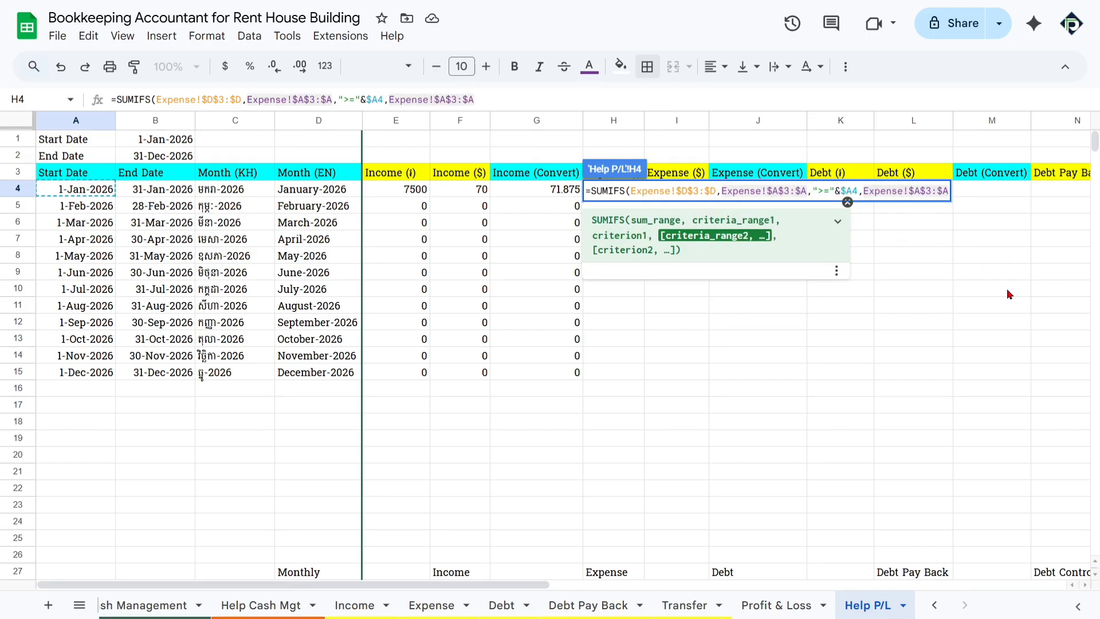
type(",")
type("\"<=\"")
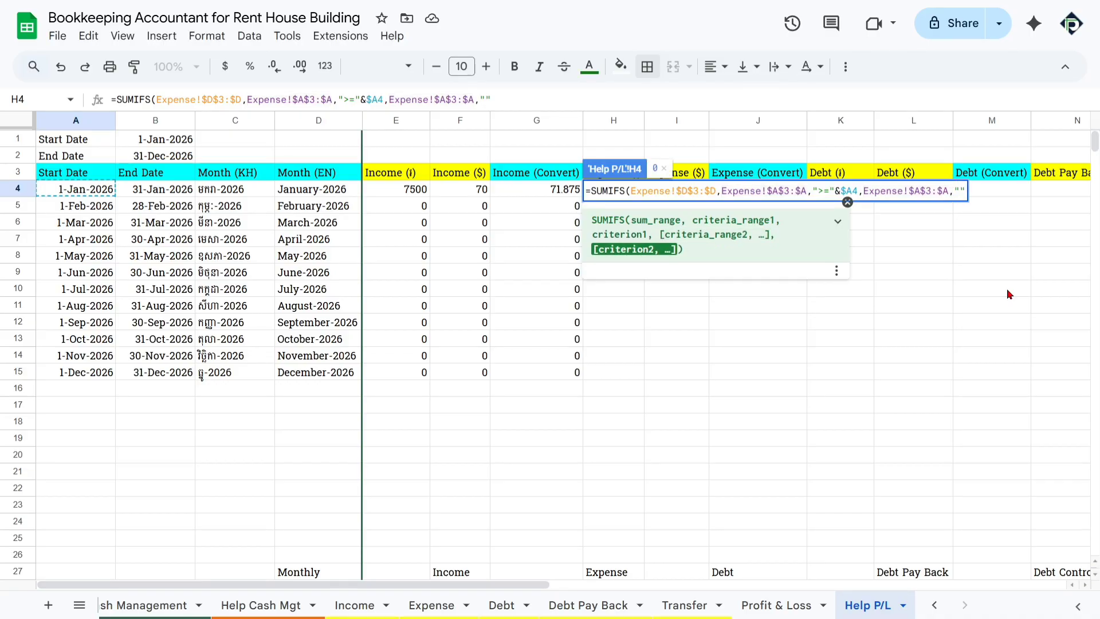
type("&")
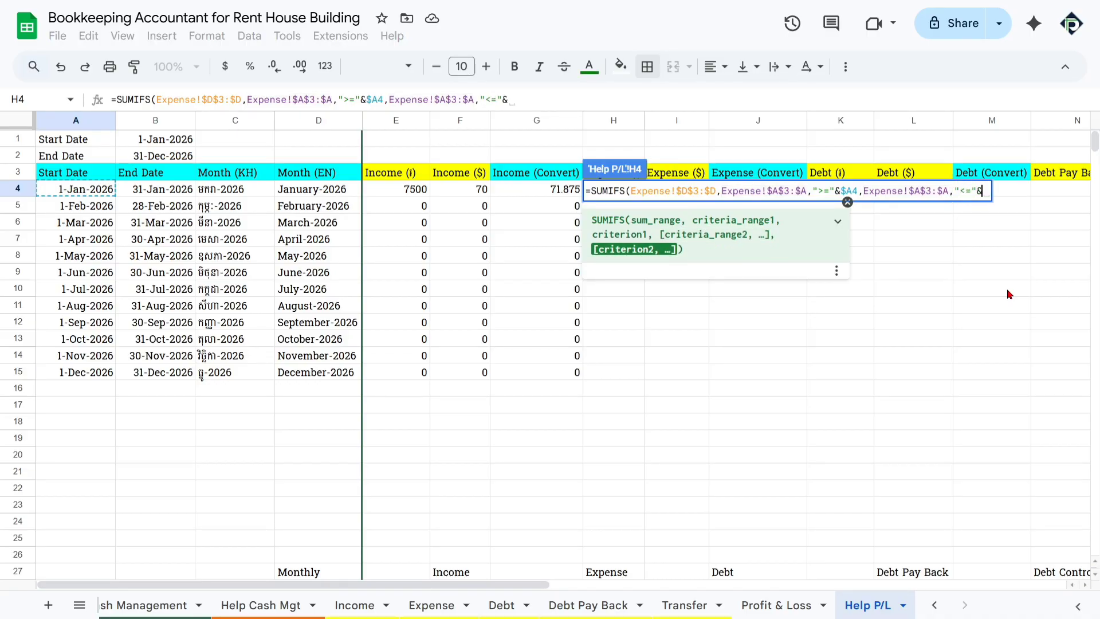
left_click(190, 197)
key("Return")
left_click(611, 191)
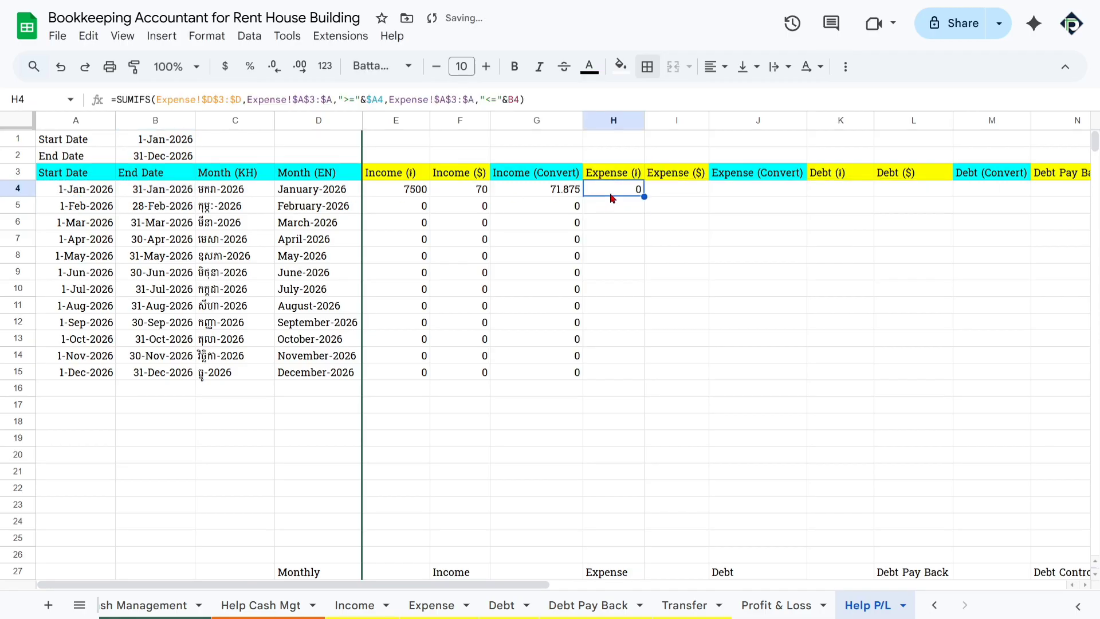
Lock the end date reference in H4 as $B4 and fill the formula down the Expense (៛) column to December, H15
left_click(504, 101)
type("$")
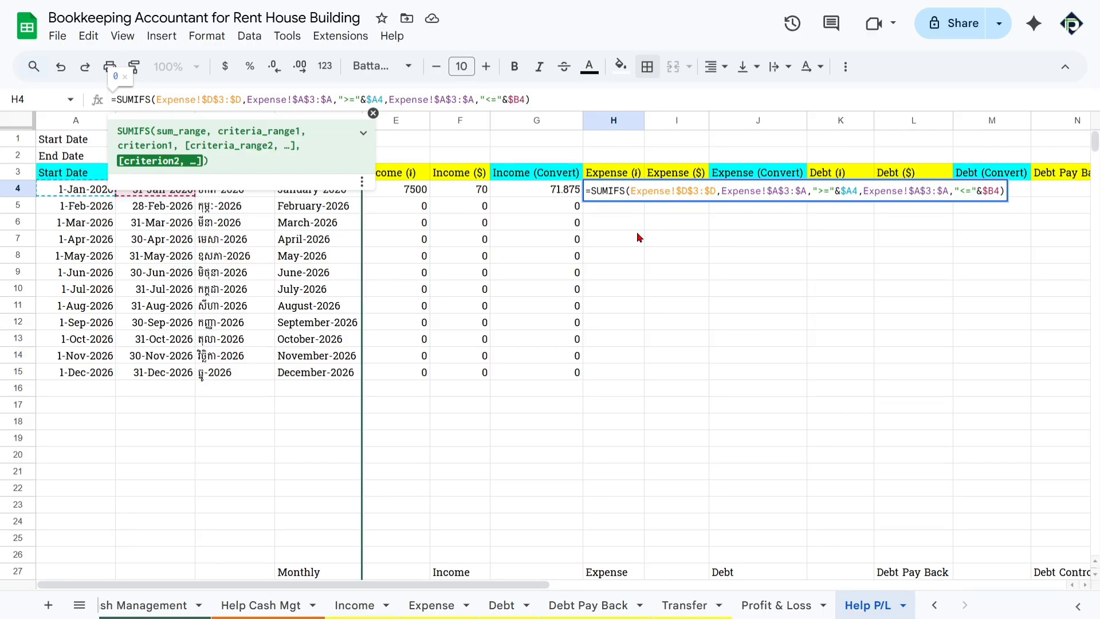
key("Return")
key("Up")
left_click_drag(643, 197, 651, 373)
Inspect the Expense (៛) formulas from H6 to H14 to check that each uses its own row's start and end dates
double_click(613, 223)
key("Return")
key("Return")
key("Return")
key("Return")
key("Return")
key("Return")
key("Return")
key("Return")
key("Return")
key("Return")
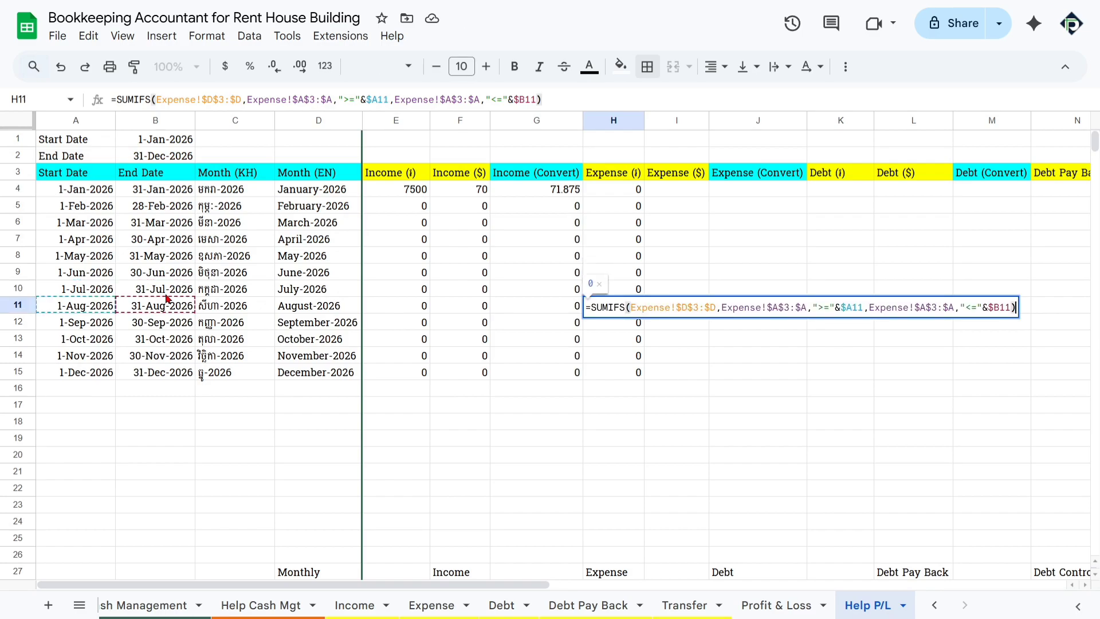
key("Return")
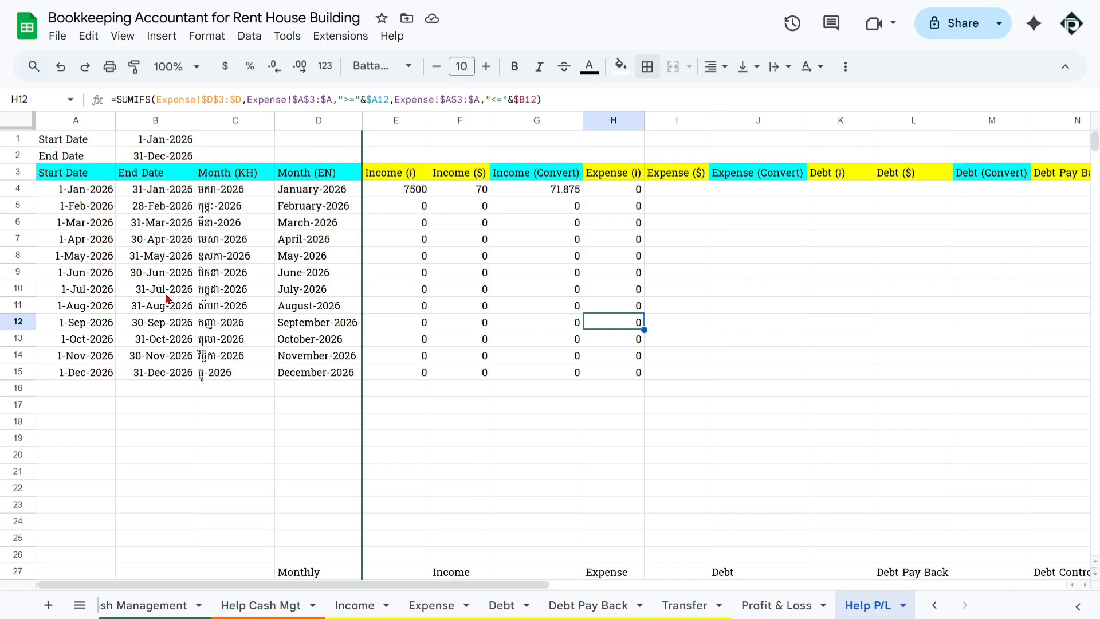
key("Return")
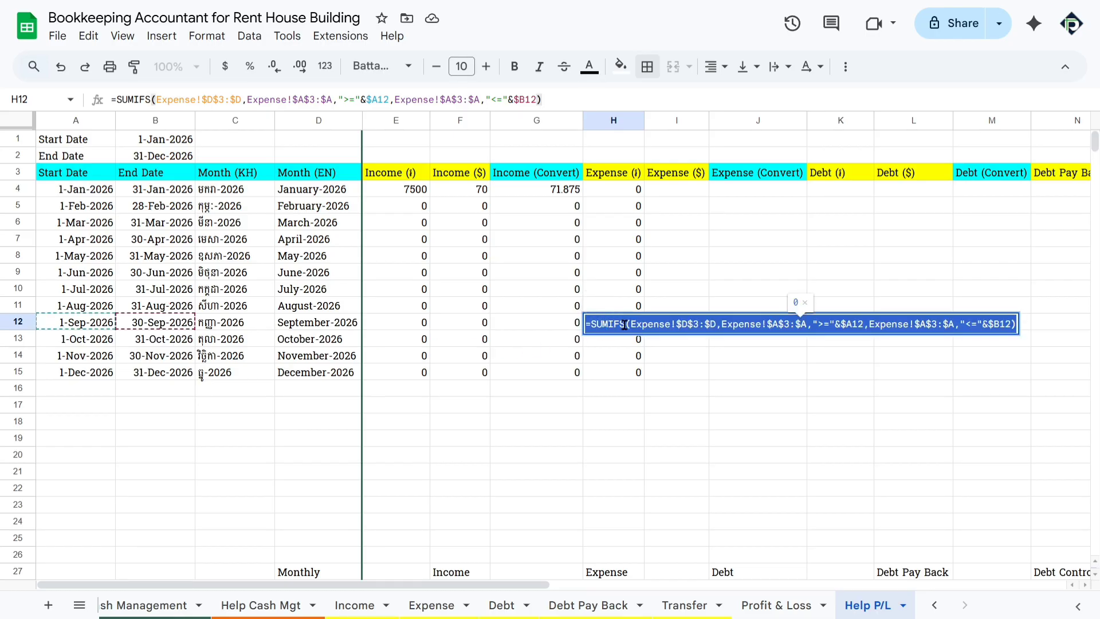
key("Return")
key("Return")
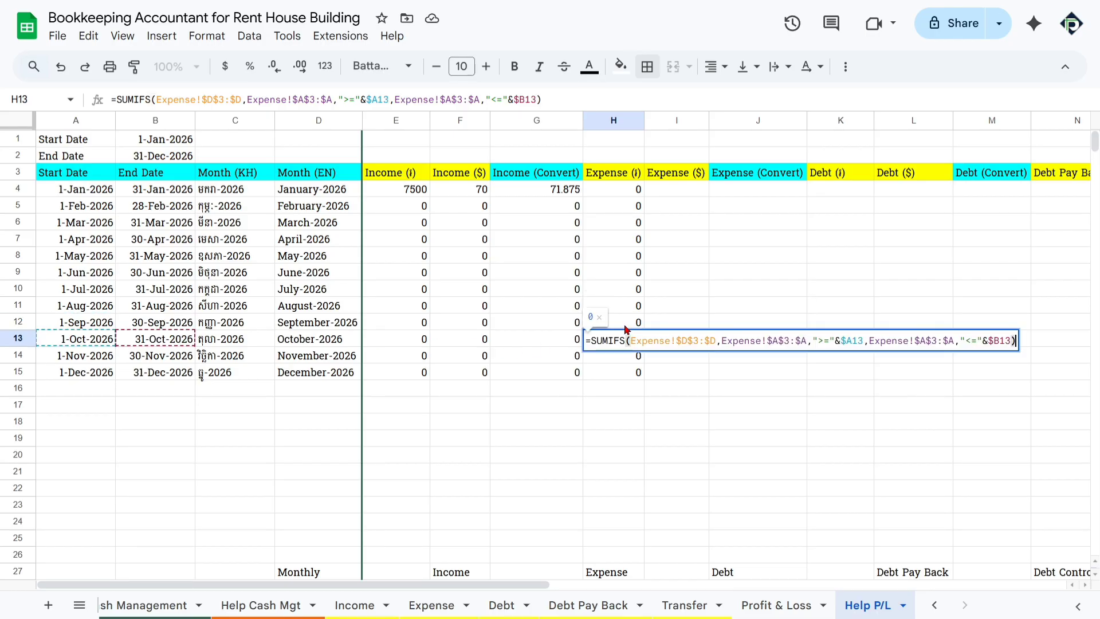
key("Return")
key("Return")
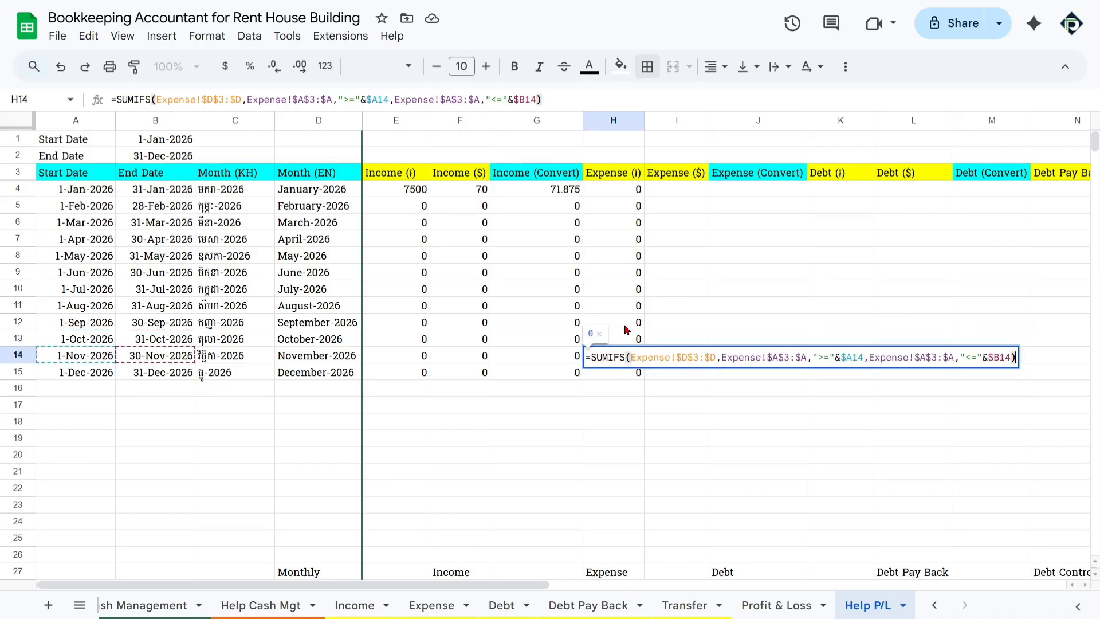
key("Return")
Copy the H4 formula into the January Expense ($) cell, I4, and set its sum range to Expense!$E$3:$E
left_click(623, 195)
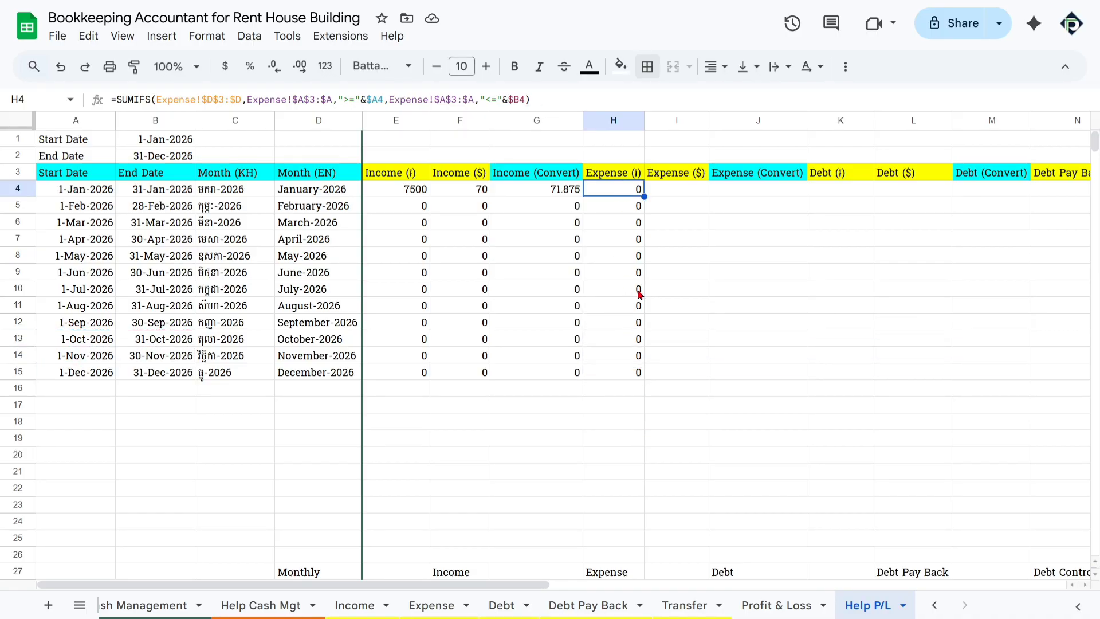
left_click(665, 201)
left_click(642, 194)
left_click_drag(682, 200, 682, 198)
left_click(351, 103)
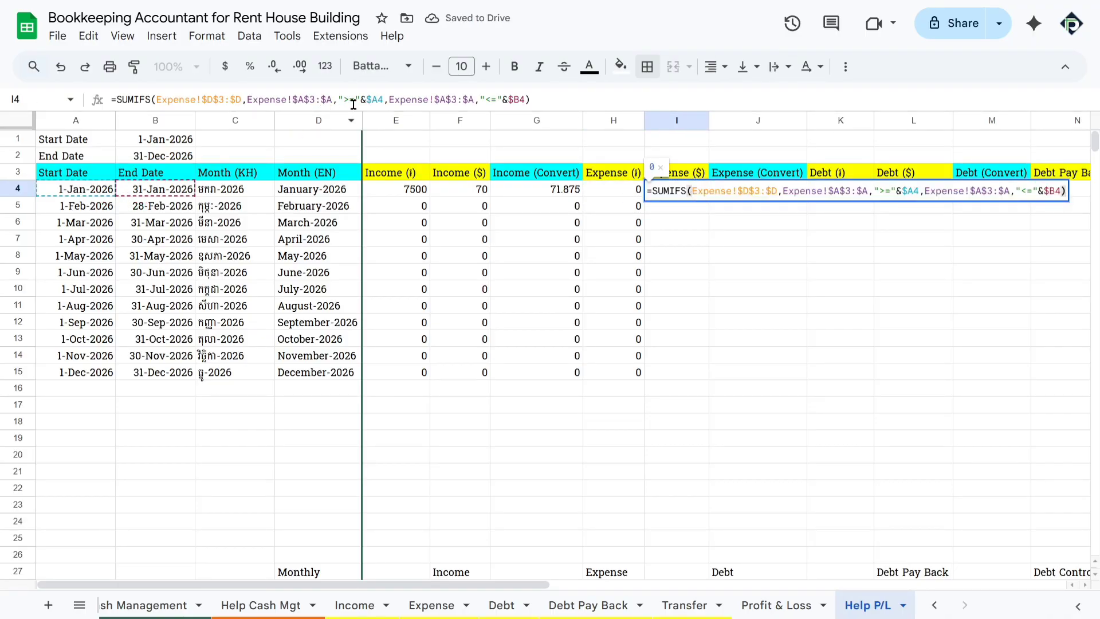
left_click(214, 103)
key("BackSpace")
type("E")
key("BackSpace")
type("E")
key("Return")
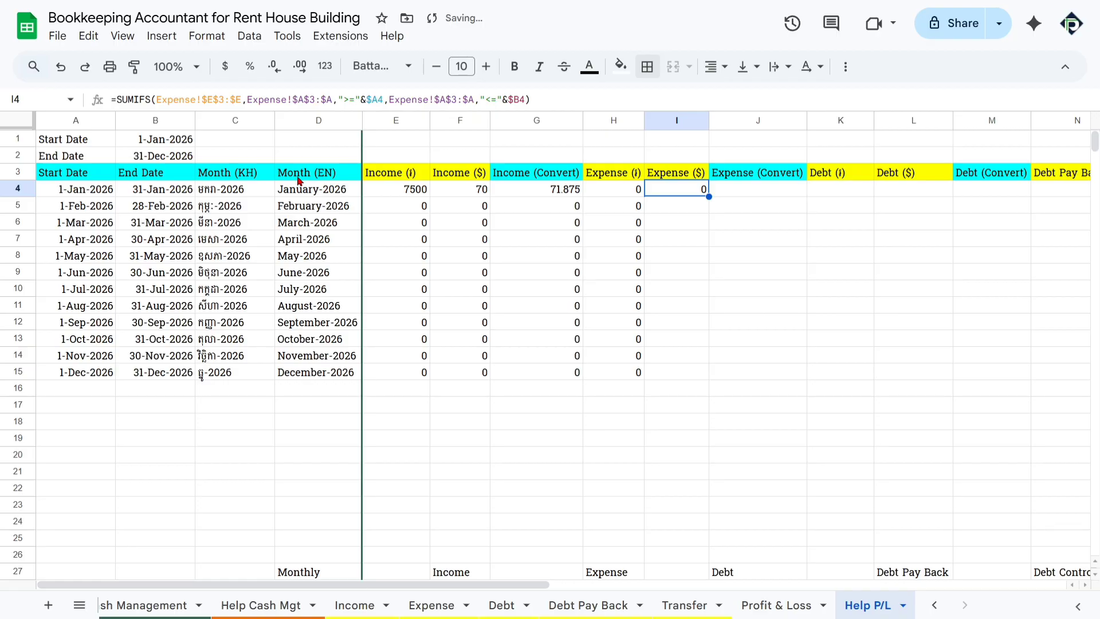
Verify the dollar amount column on the Expense sheet and fill the I4 formula down the Expense ($) column to December, I15
left_click(431, 605)
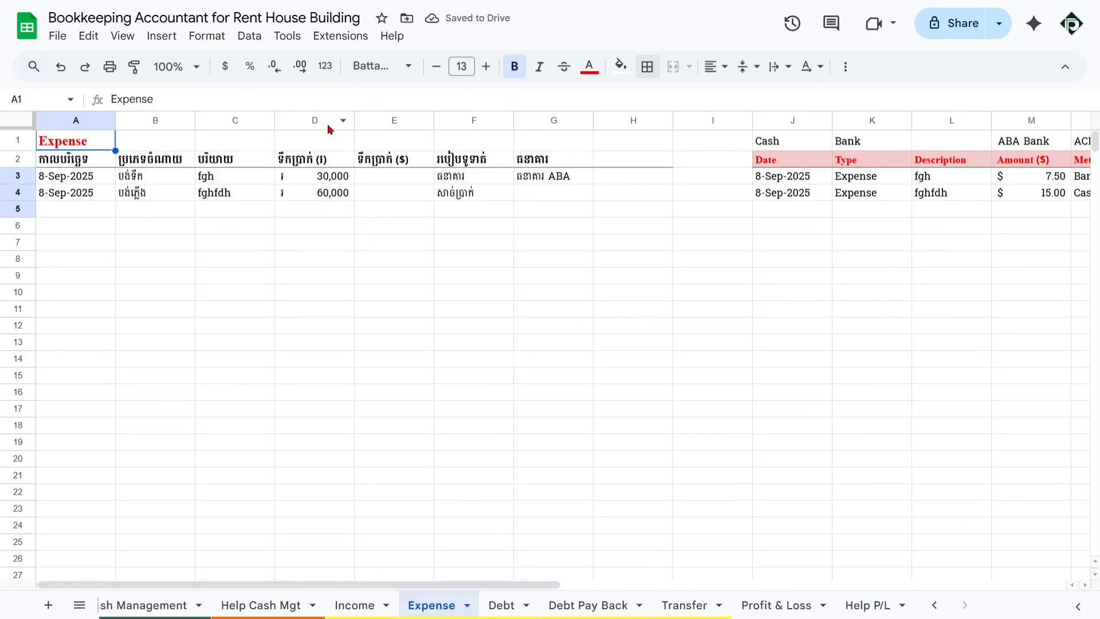
left_click(331, 126)
left_click(394, 122)
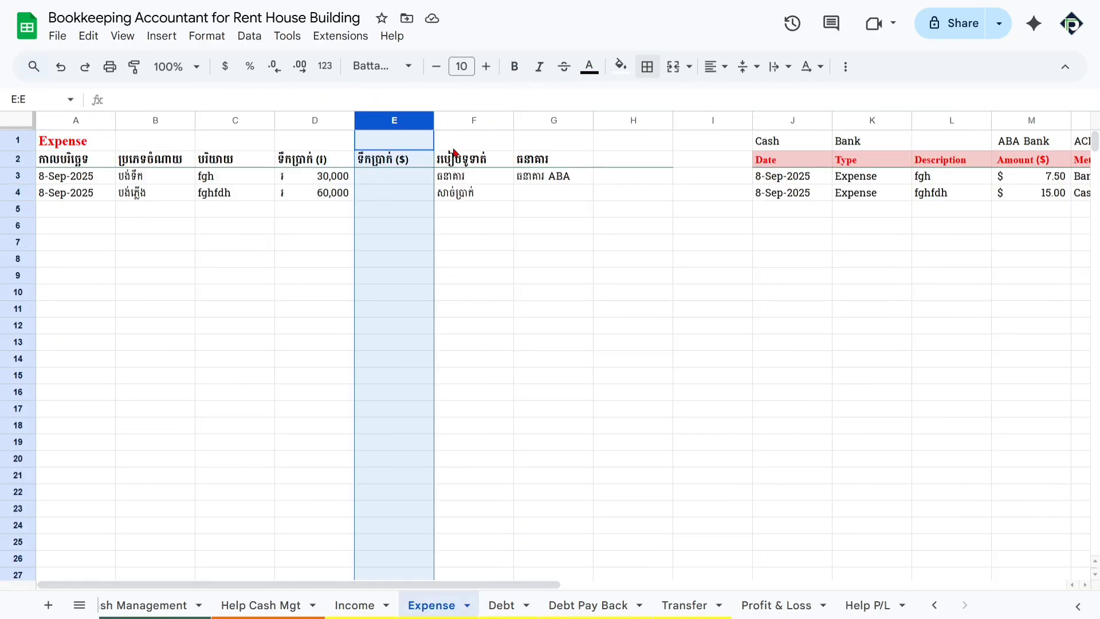
left_click(871, 605)
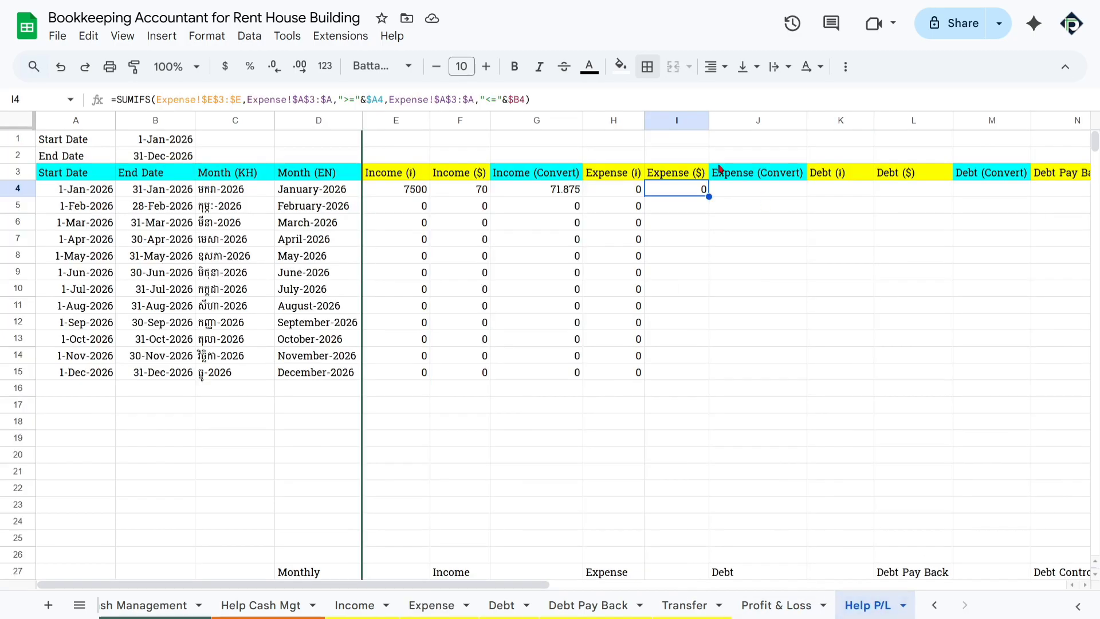
left_click_drag(710, 192, 707, 376)
Inspect the Expense ($) formulas from January down to June to check that each row refers to its own dates
key("Return")
key("Return")
key("Return")
key("Return")
key("Return")
key("Return")
key("Return")
key("Return")
key("Return")
key("Return")
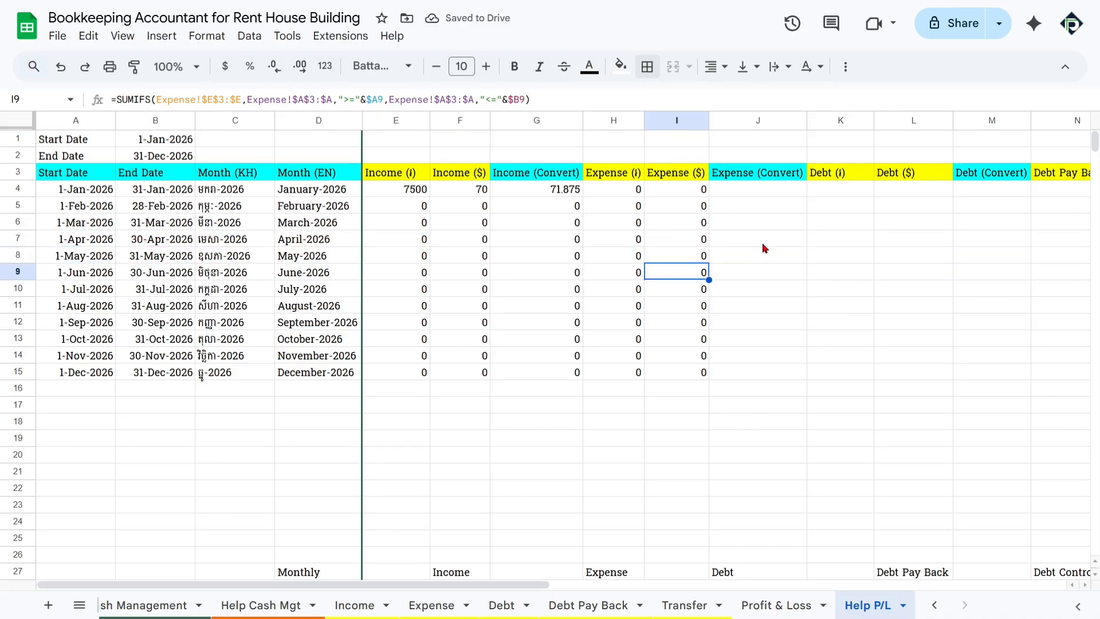
Copy the G4 conversion formula into the January Expense (Convert) cell, J4, and fill it down to December, J15
scroll(768, 245, "right", 3)
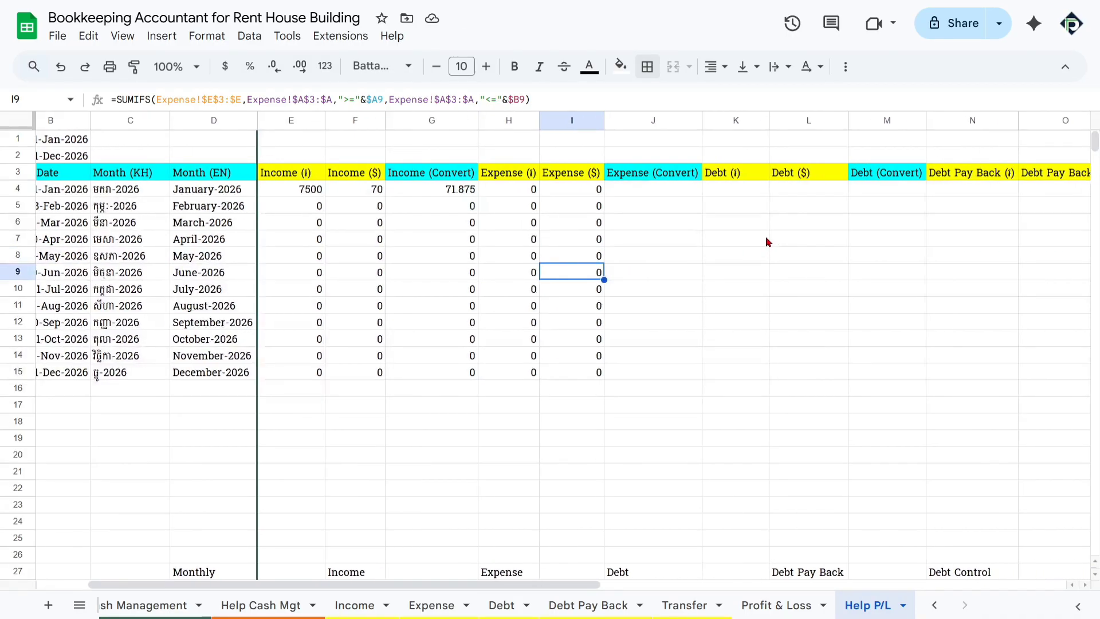
left_click(648, 198)
key("Left")
key("Left")
key("Left")
key("ctrl+c")
left_click(668, 192)
key("ctrl+v")
double_click(669, 195)
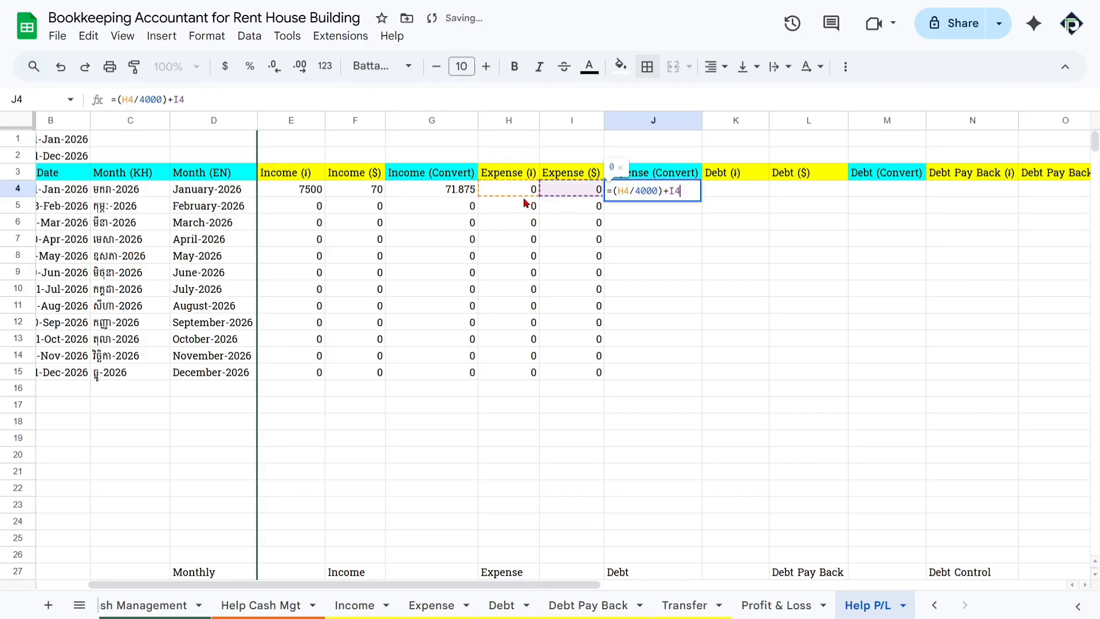
key("Return")
left_click(697, 194)
left_click_drag(701, 193, 702, 373)
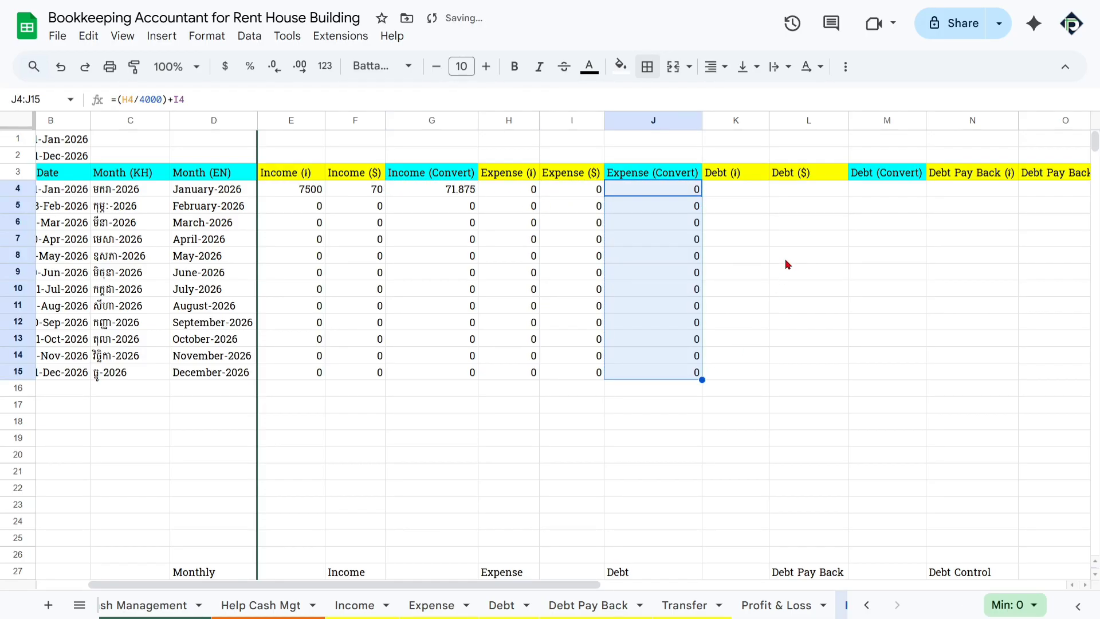
Review the empty Debt and Debt Pay Back columns and select the January Debt (៛) cell, K4
scroll(786, 263, "right", 4)
left_click_drag(484, 191, 623, 376)
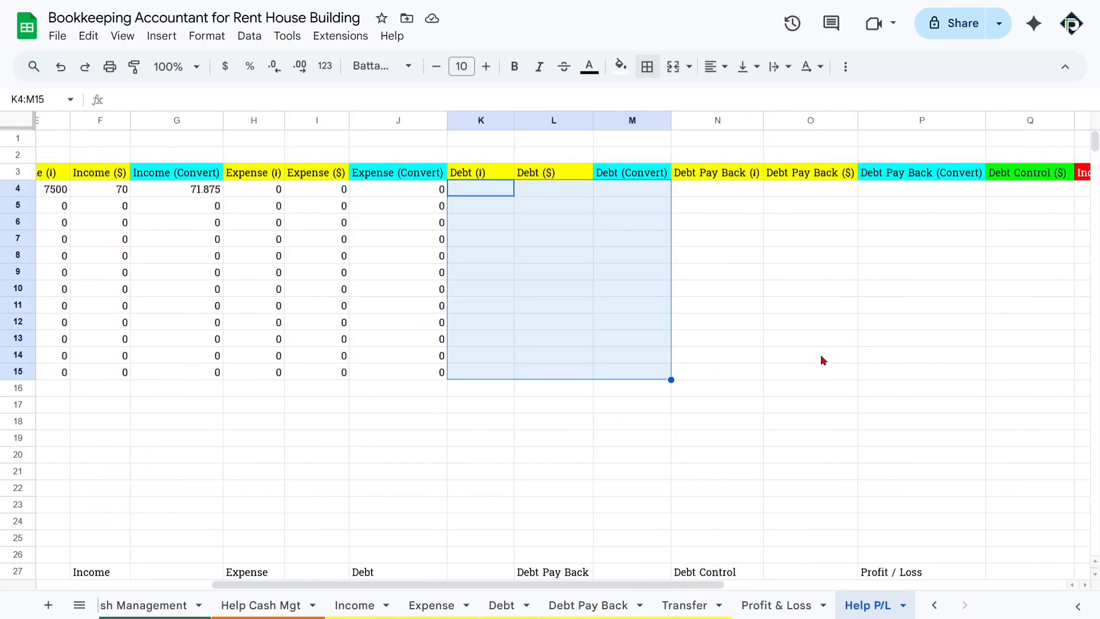
scroll(819, 347, "right", 5)
scroll(819, 347, "left", 5)
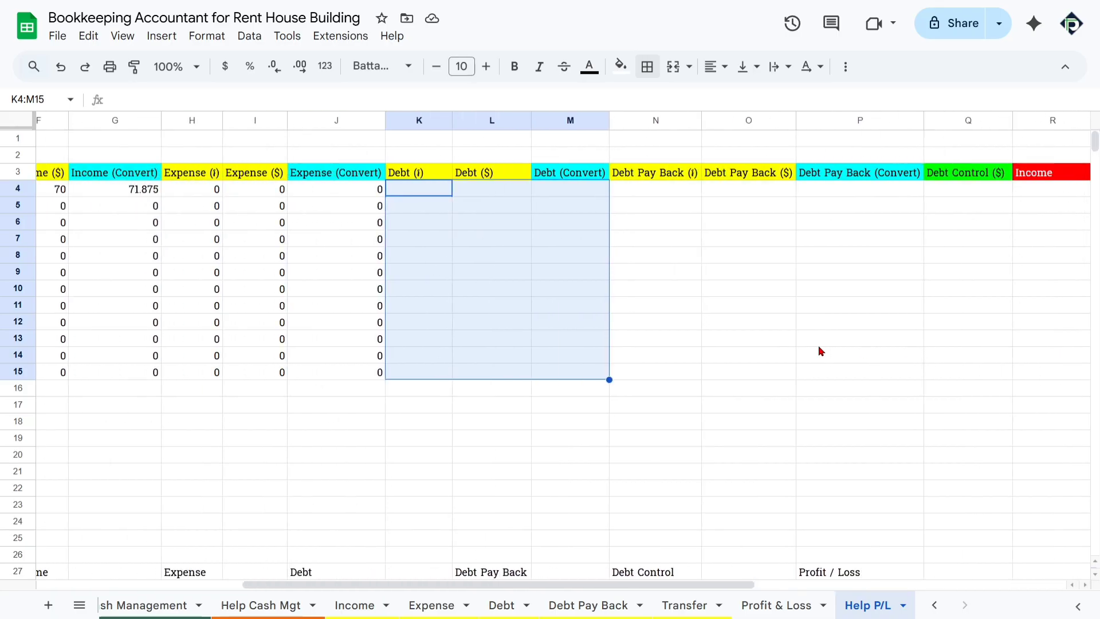
scroll(733, 331, "left", 5)
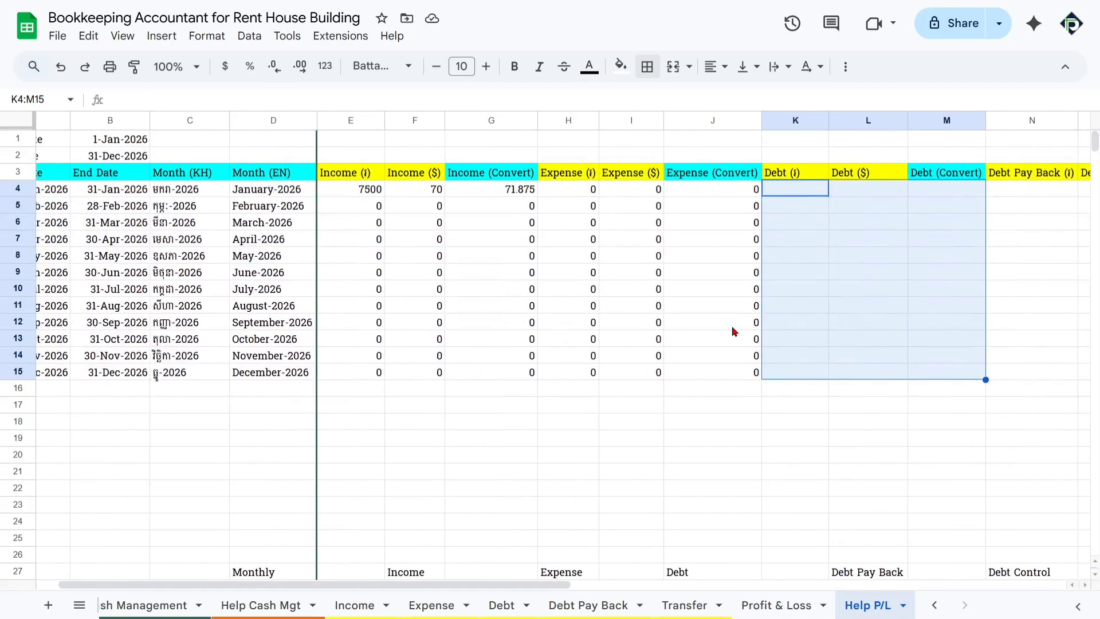
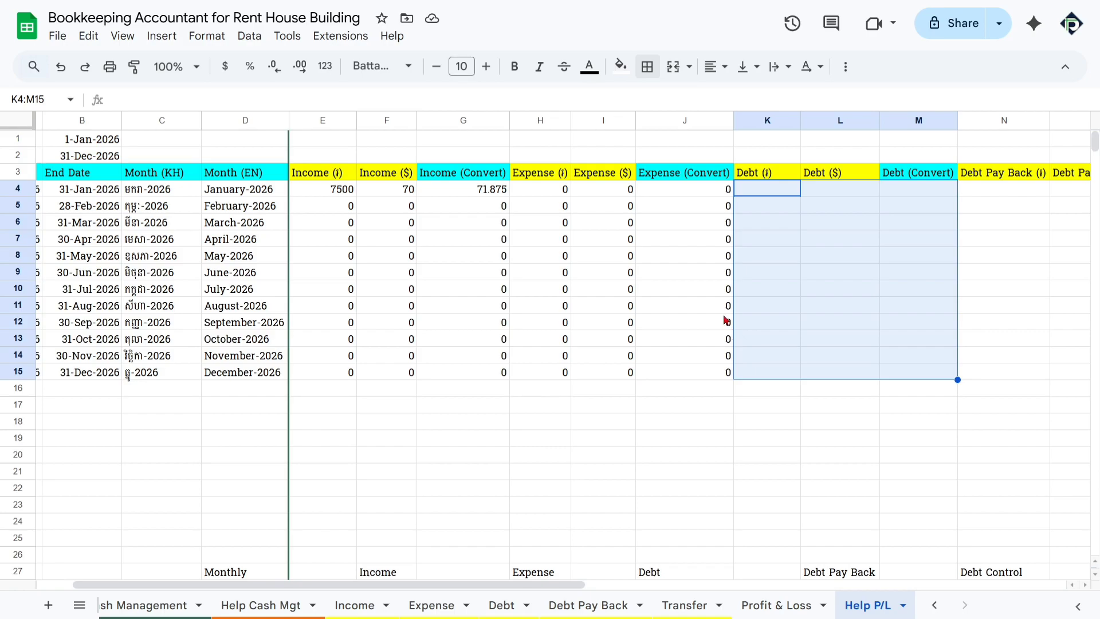
scroll(725, 320, "right", 3)
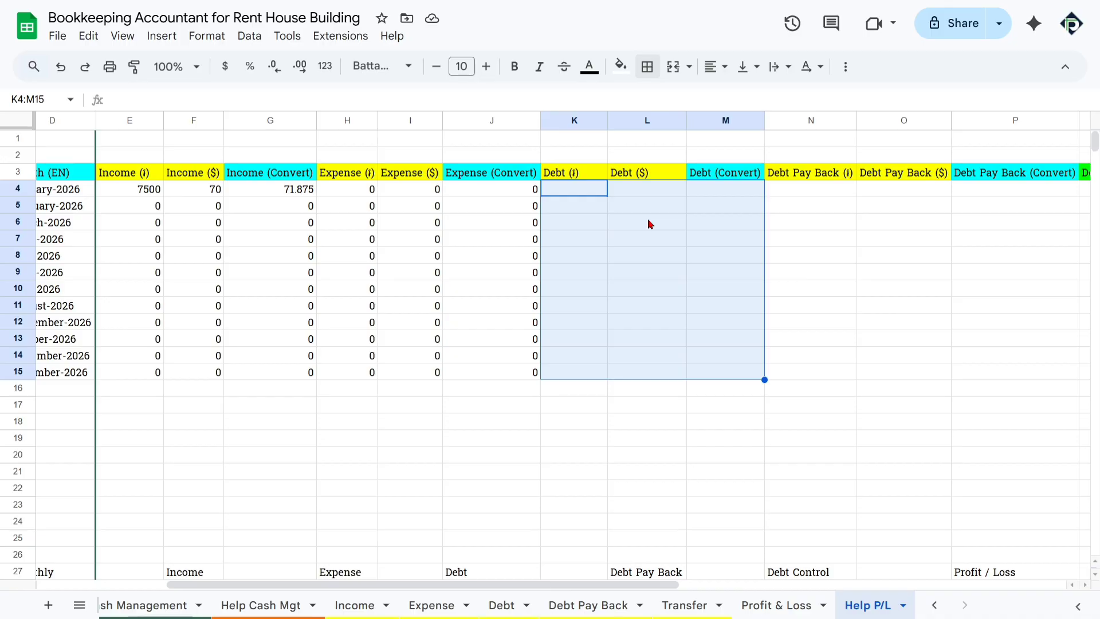
left_click(580, 190)
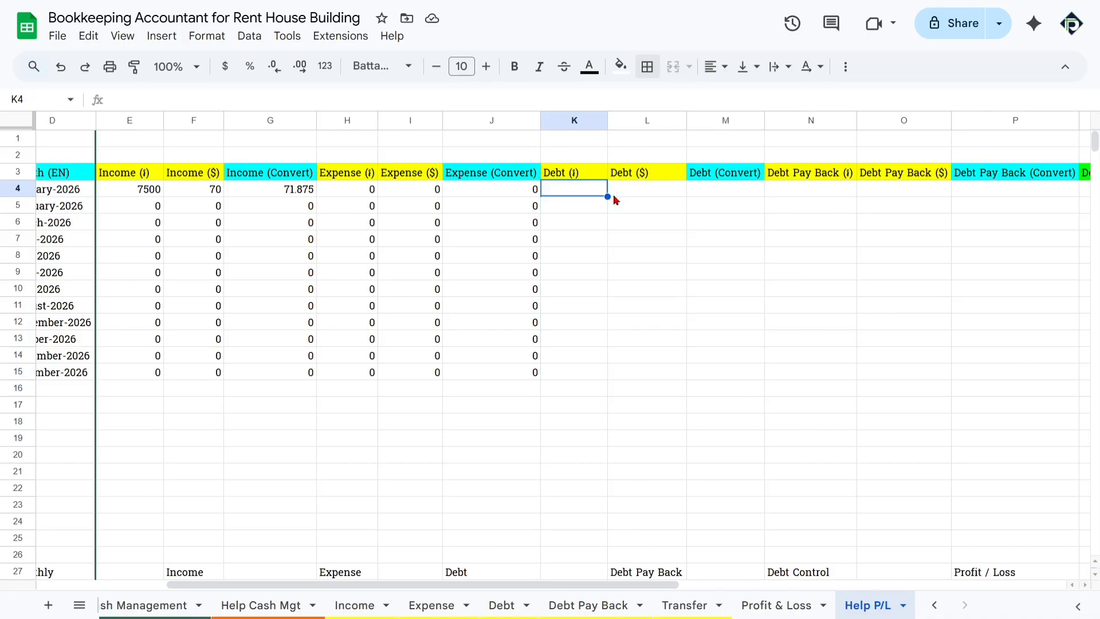
Start a SUMIFS formula in the January Debt (៛) cell, K4, with Debt!$F$3:$F as the sum range
left_click(725, 177)
left_click_drag(819, 174, 1024, 358)
left_click(581, 193)
type("=sumi")
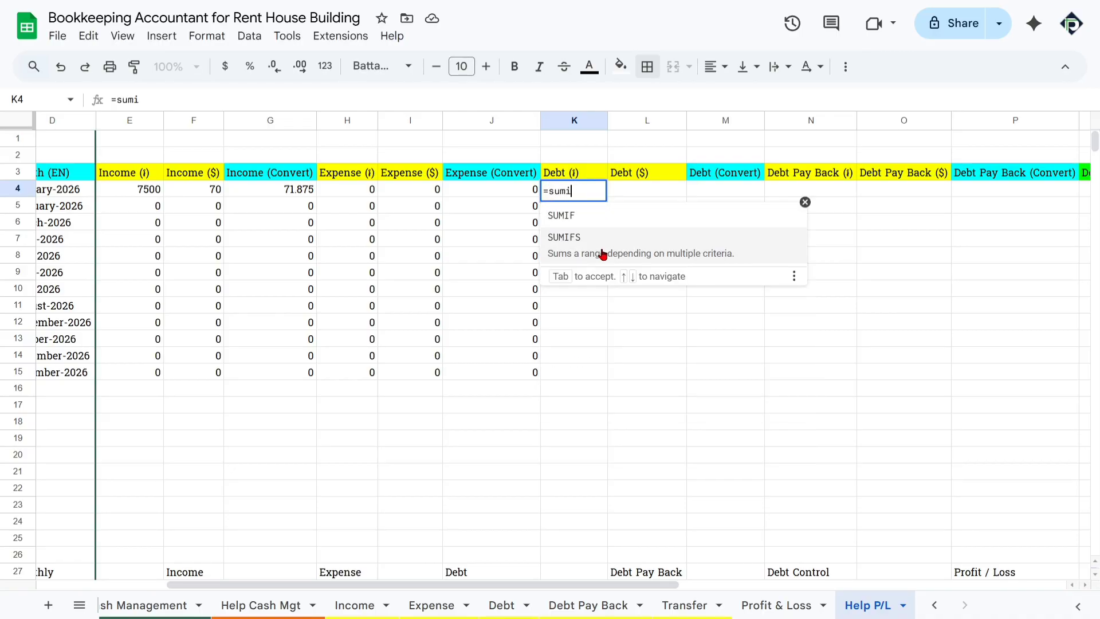
left_click(603, 255)
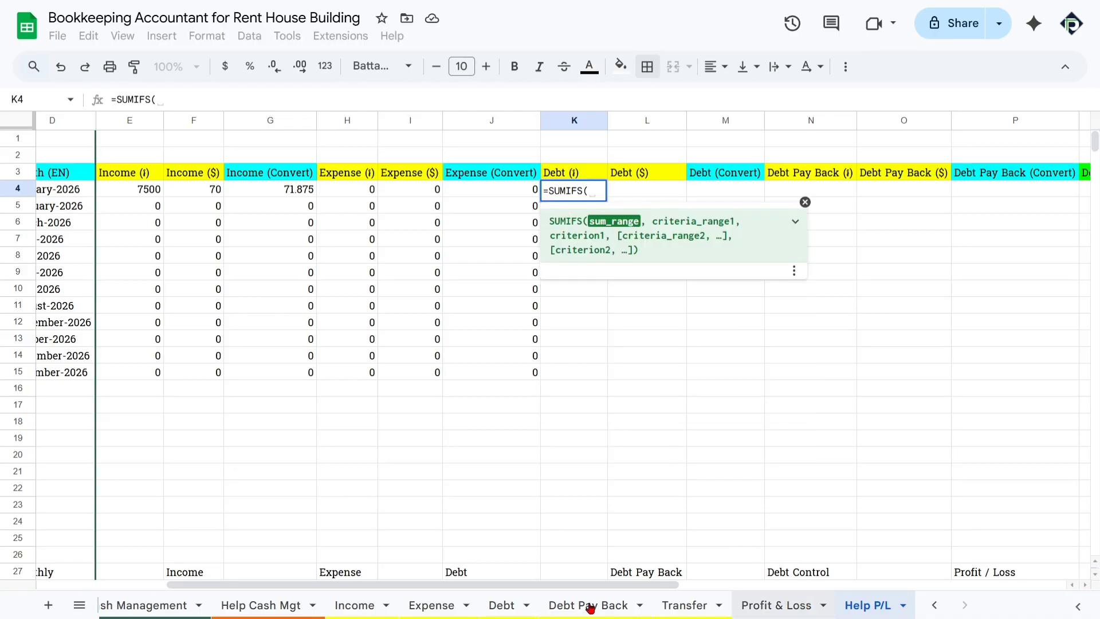
left_click(504, 606)
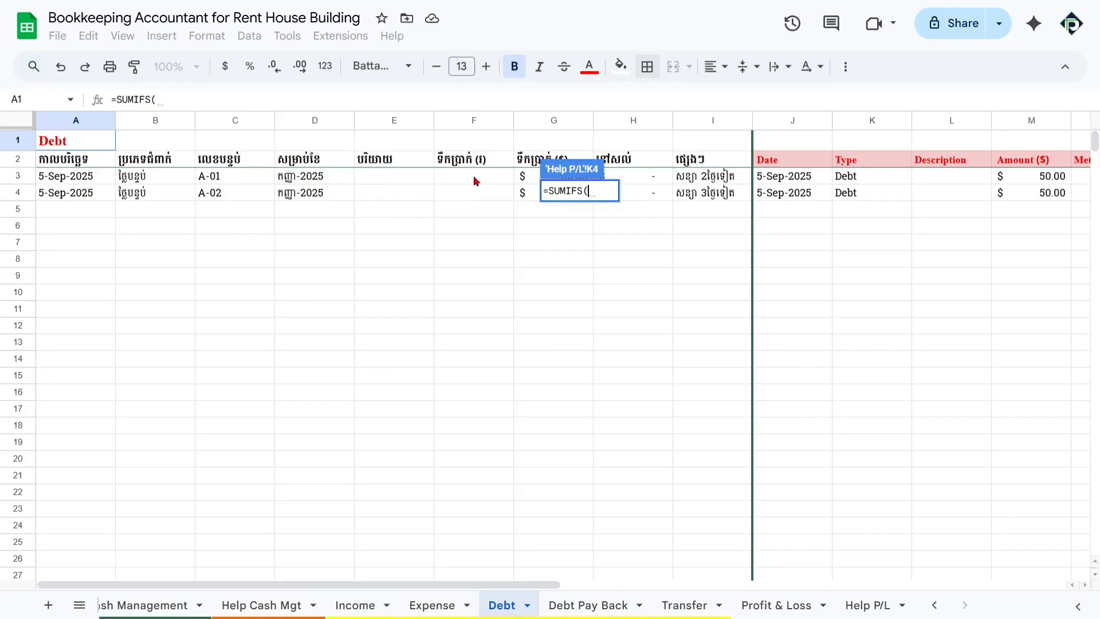
left_click_drag(447, 178, 480, 227)
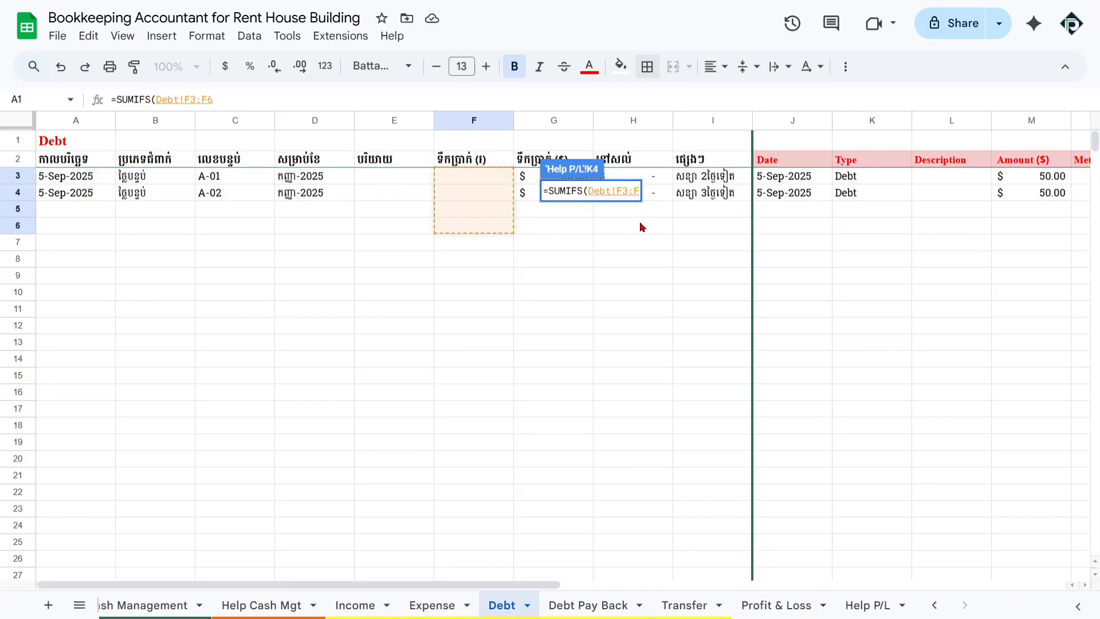
key("BackSpace")
key("F4")
type(",")
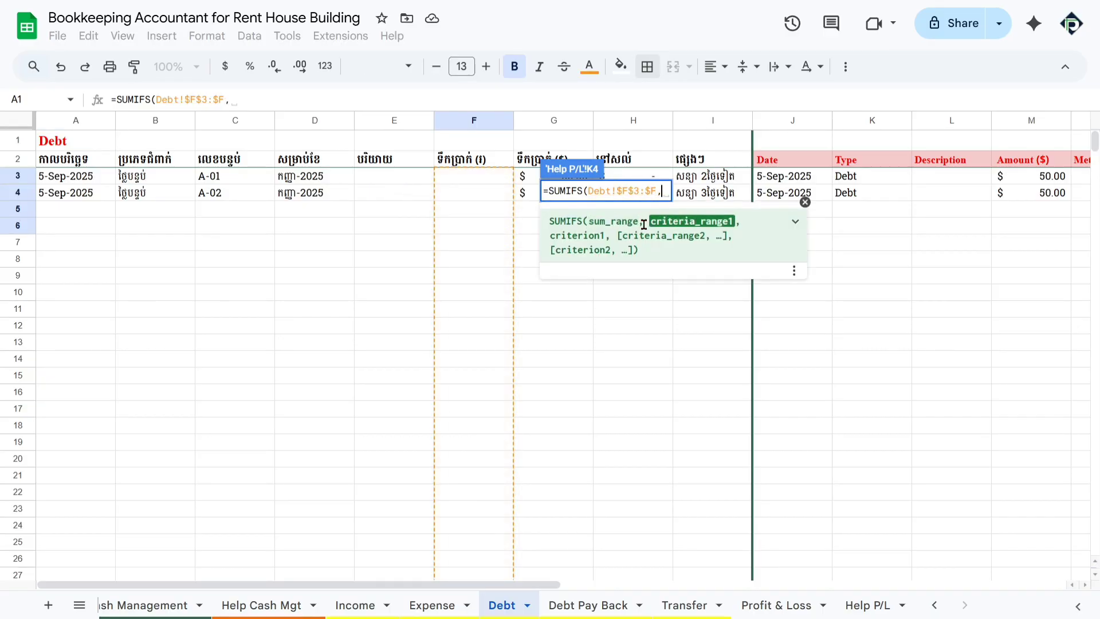
Add the first criterion to the K4 formula: Debt!$A$3:$A on or after the month's start date, ">="&$A4
left_click_drag(69, 175, 81, 242)
key("BackSpace")
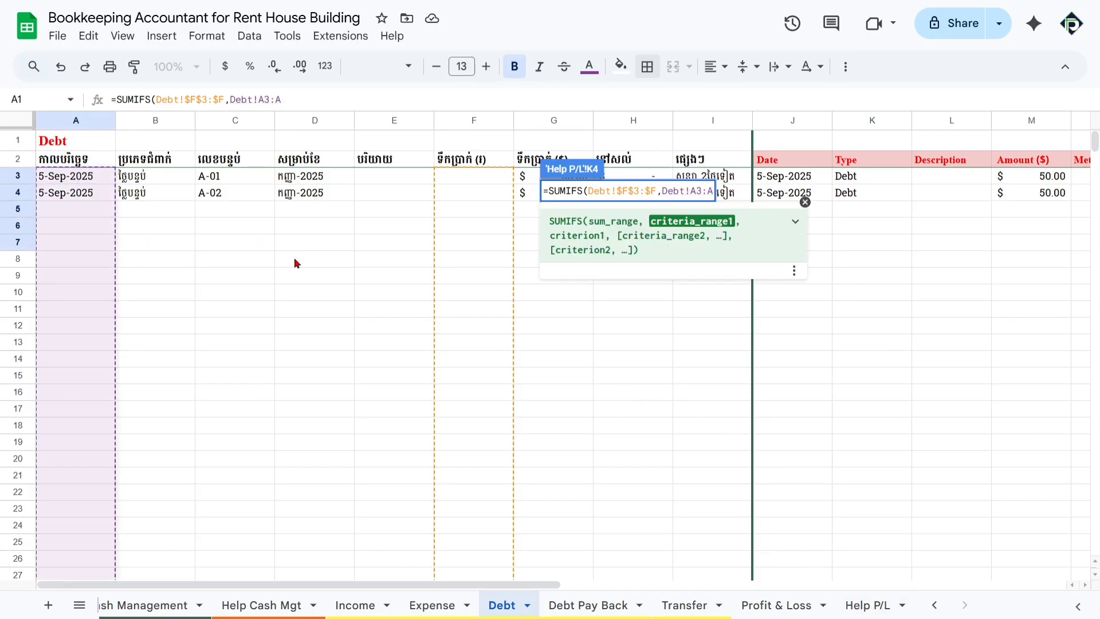
key("F4")
type(",\"\"")
type(">=")
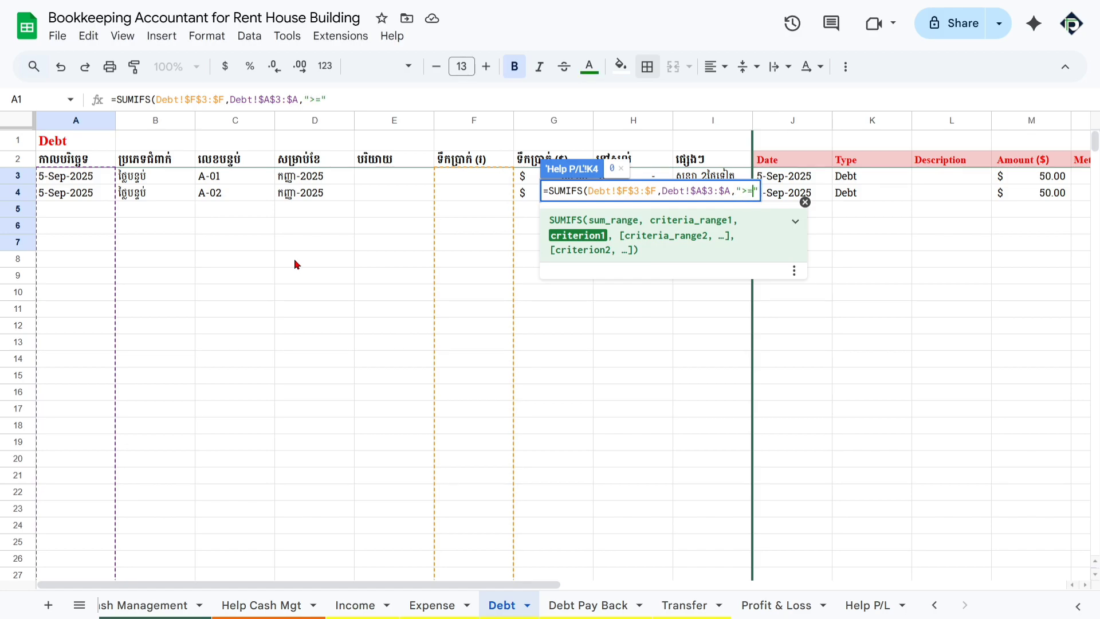
type("&")
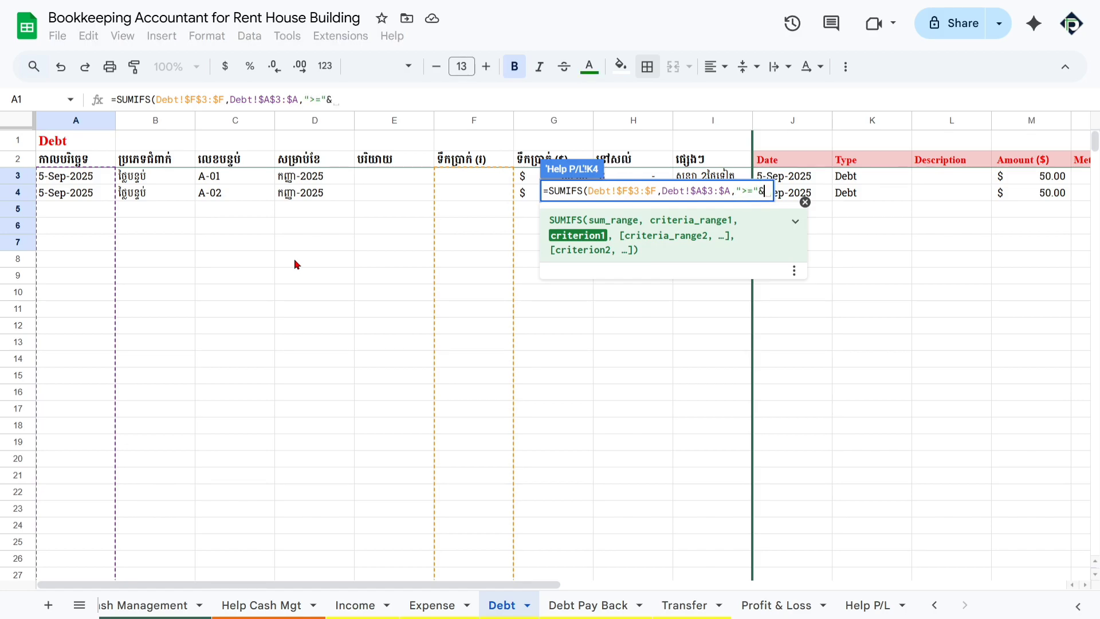
left_click(868, 606)
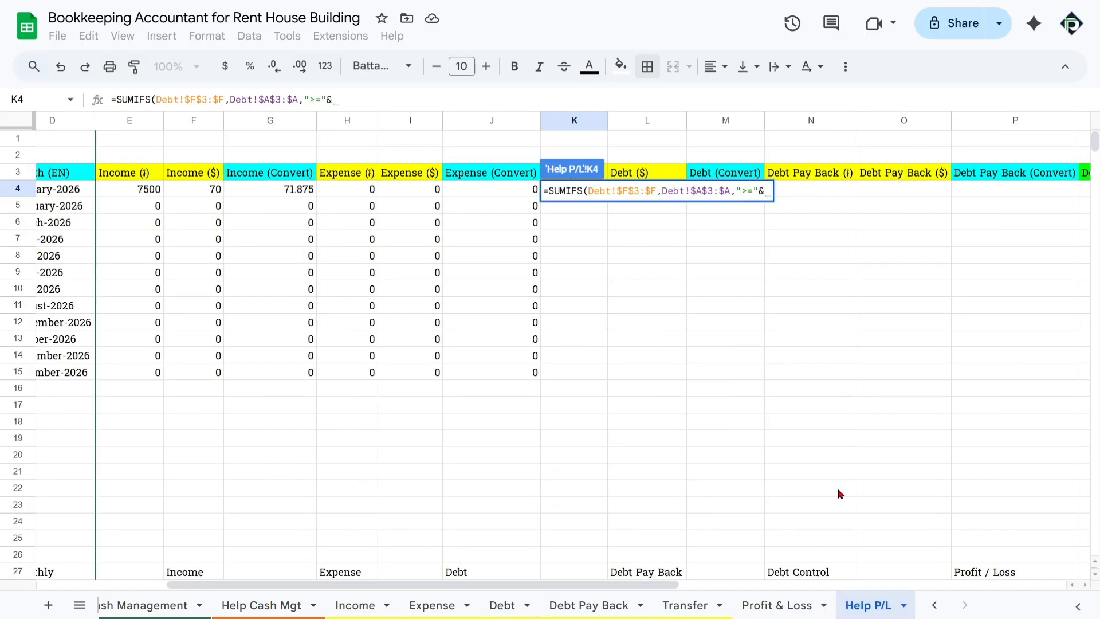
scroll(200, 222, "left", 3)
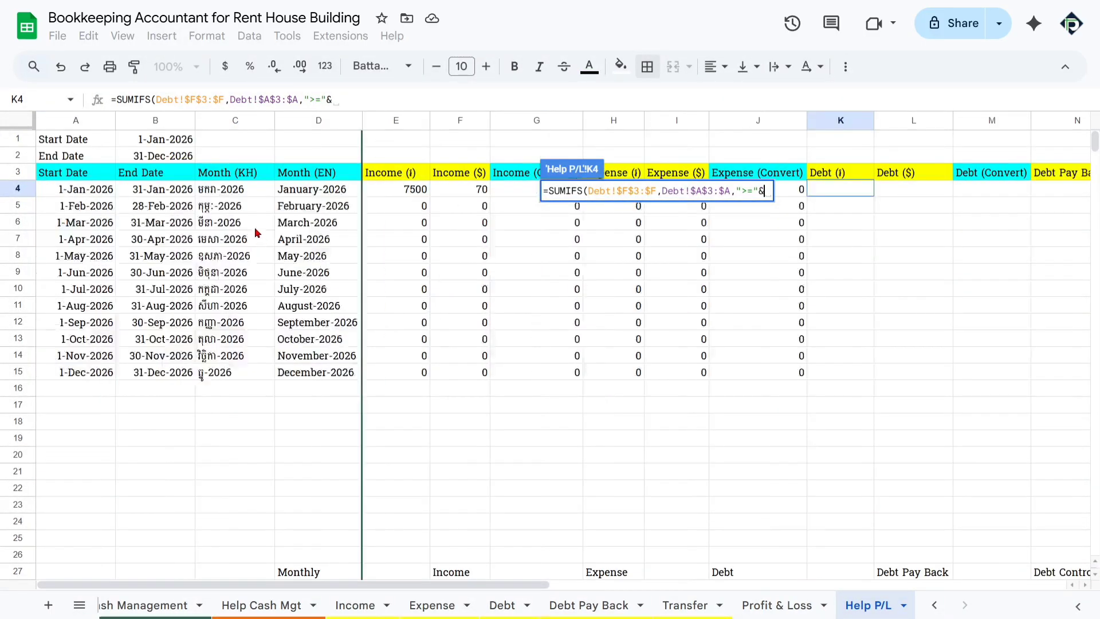
left_click(109, 193)
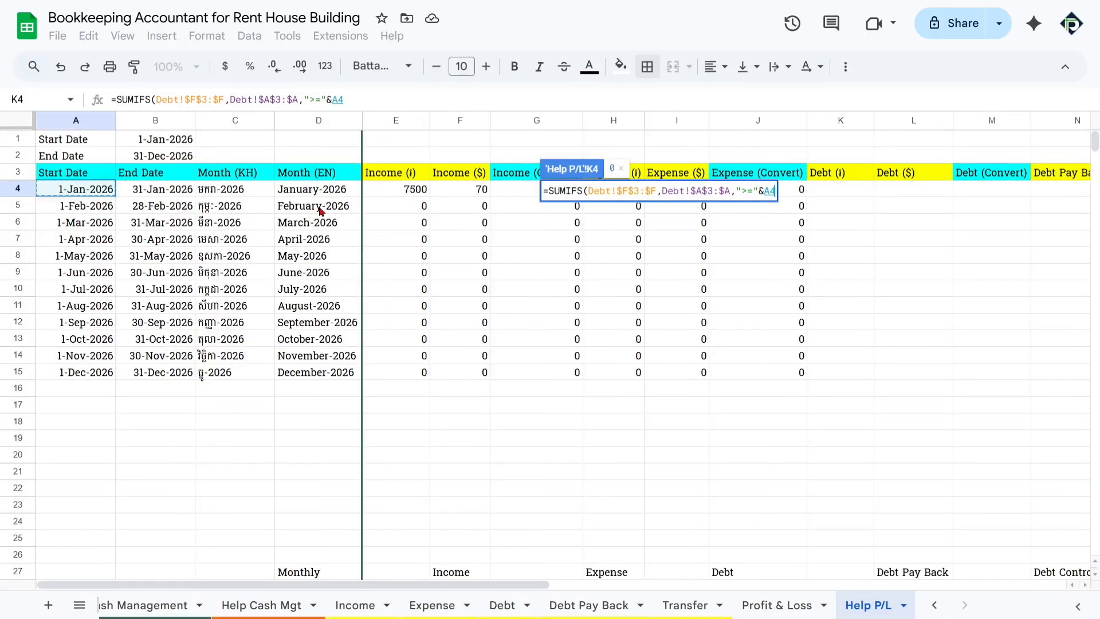
left_click(769, 190)
type("$F")
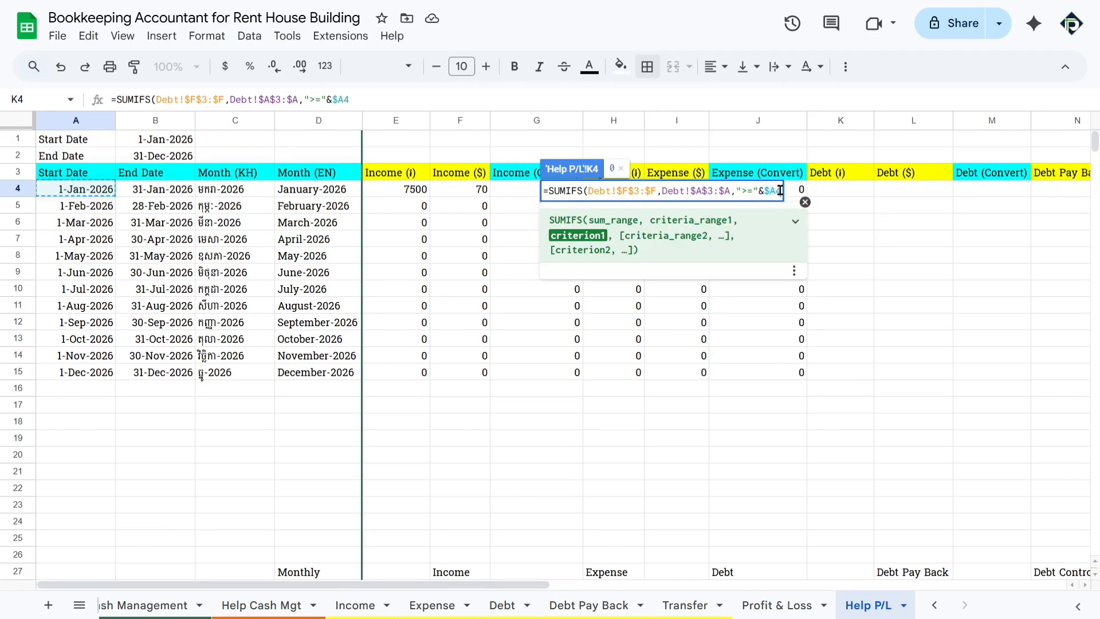
Complete the K4 formula with a second criterion, Debt!$A$3:$A on or before the month's end date, "<="&$B4
type(",")
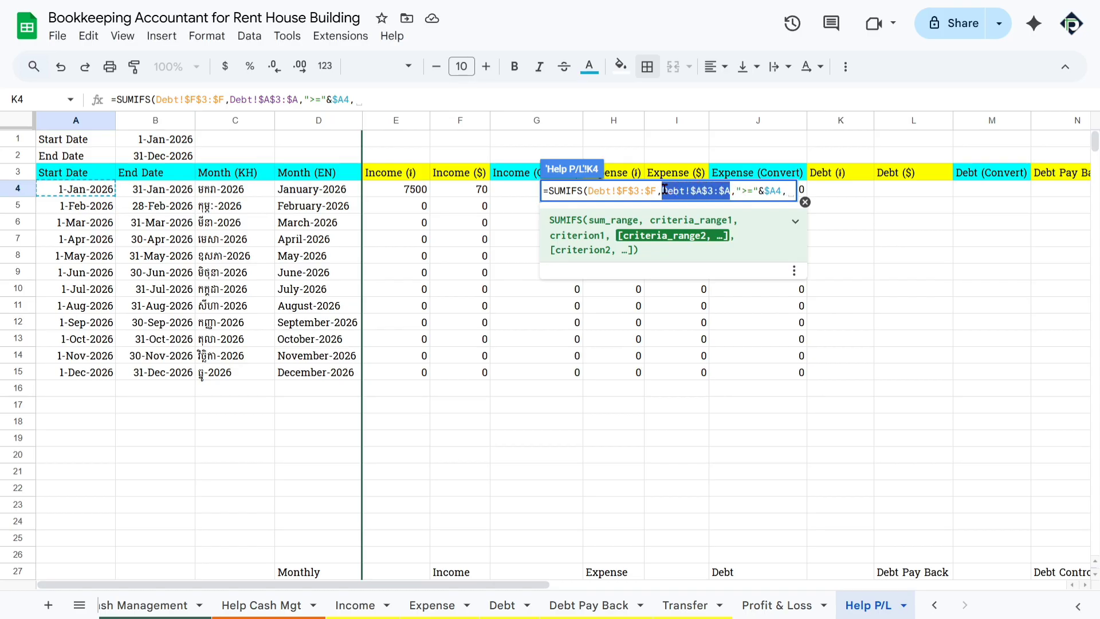
type("Debt!$A$3:$A")
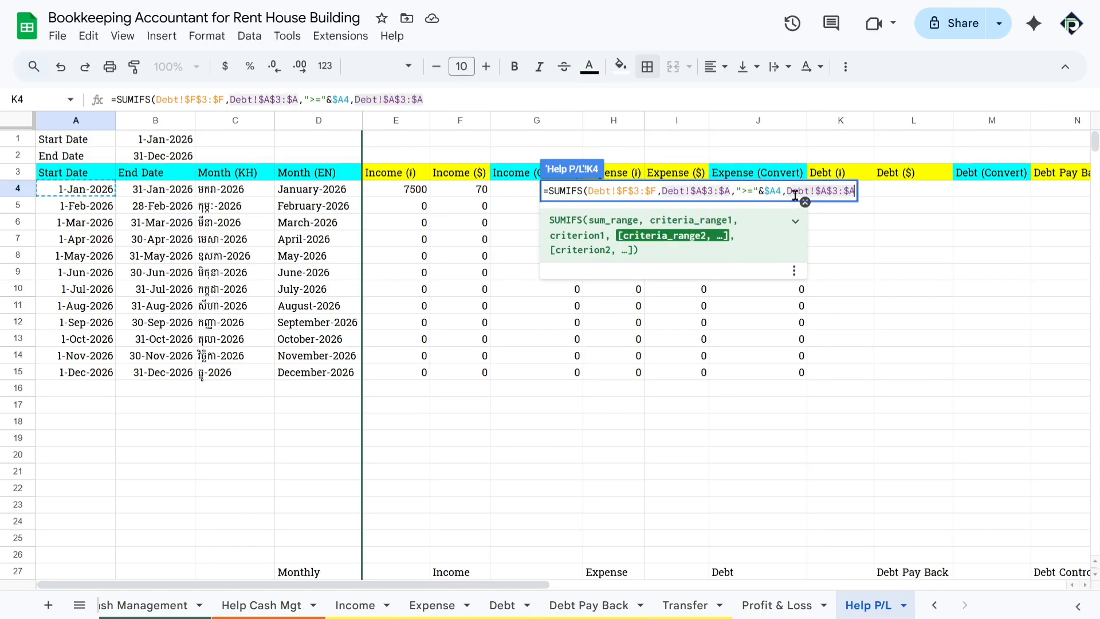
type(",\"<=\"&")
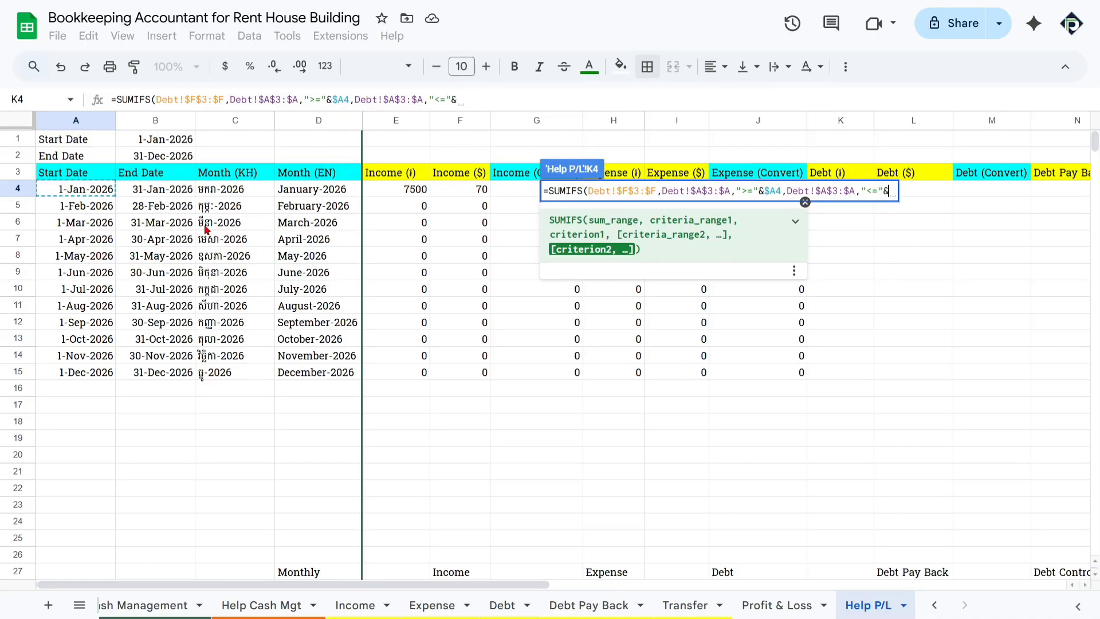
left_click(177, 192)
key("Return")
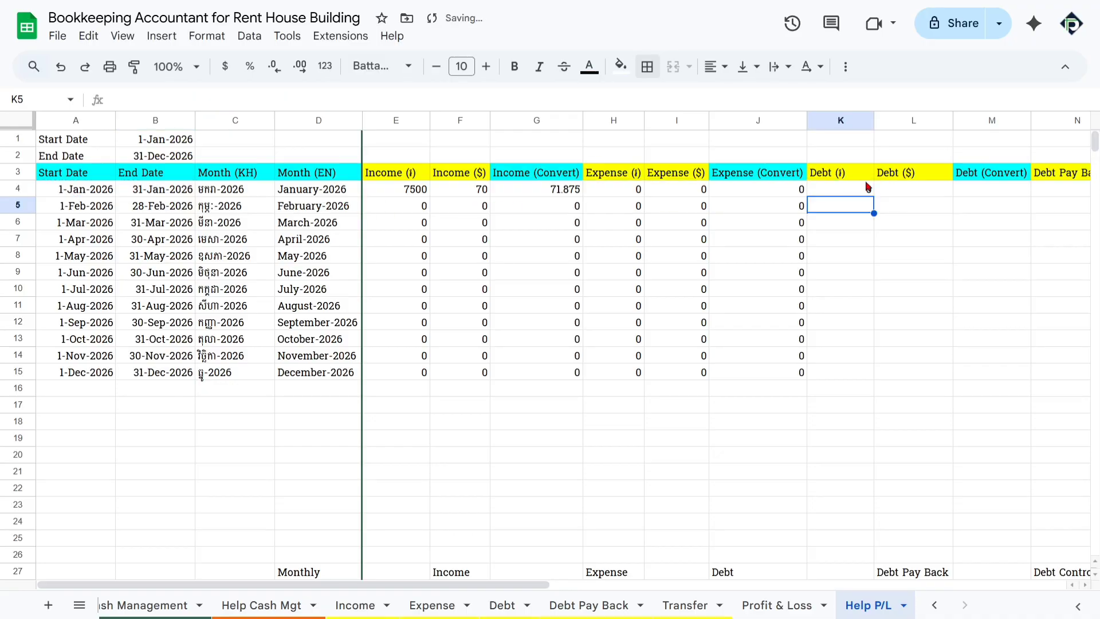
left_click(829, 192)
left_click(460, 99)
type("$")
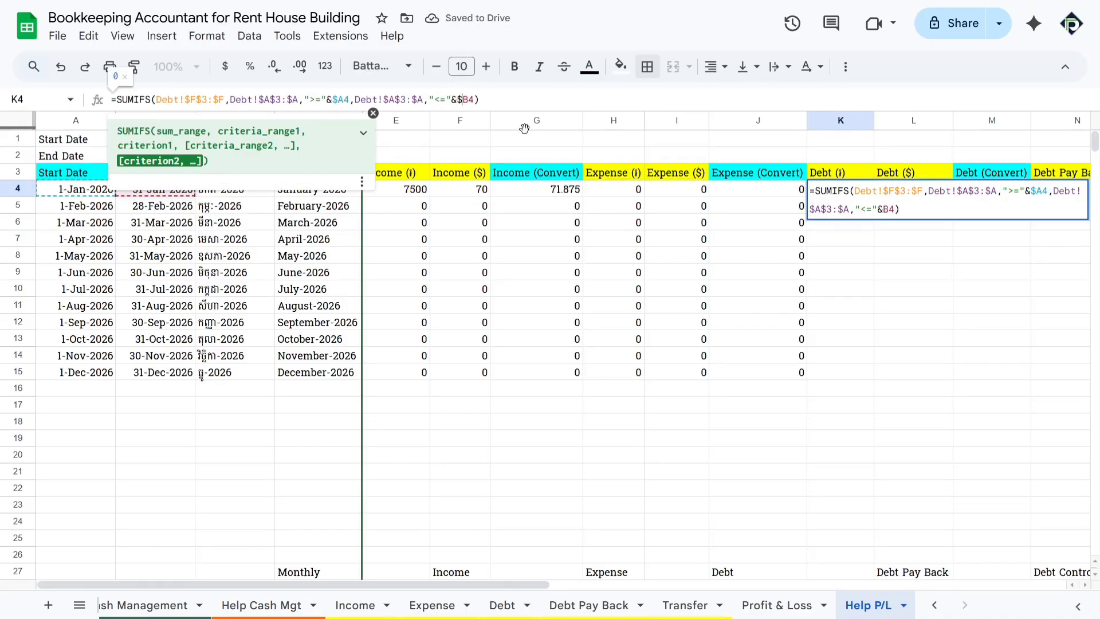
key("Return")
Fill the K4 formula down the Debt (៛) column to December, K15, and check the formulas in the following rows
left_click(859, 190)
left_click_drag(874, 197, 873, 372)
left_click(862, 222)
double_click(863, 222)
key("Return")
key("Return")
key("Return")
key("Return")
key("Return")
Fill the K4 formula across into the January Debt ($) cell, L4
left_click(869, 194)
left_click_drag(874, 197, 911, 193)
left_click(911, 193)
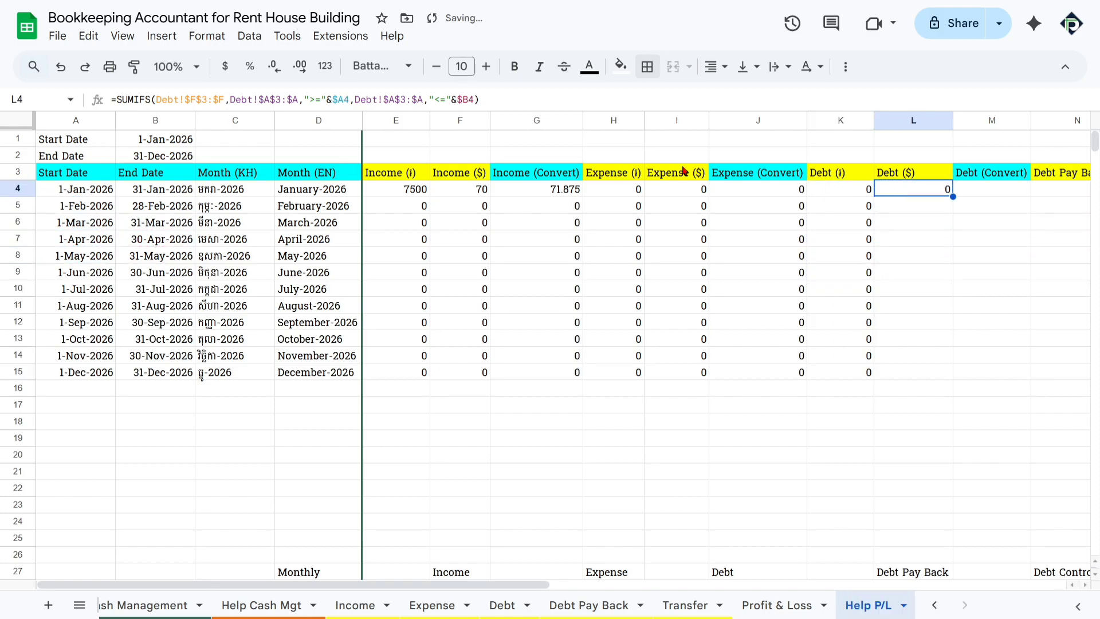
left_click(201, 99)
key("BackSpace")
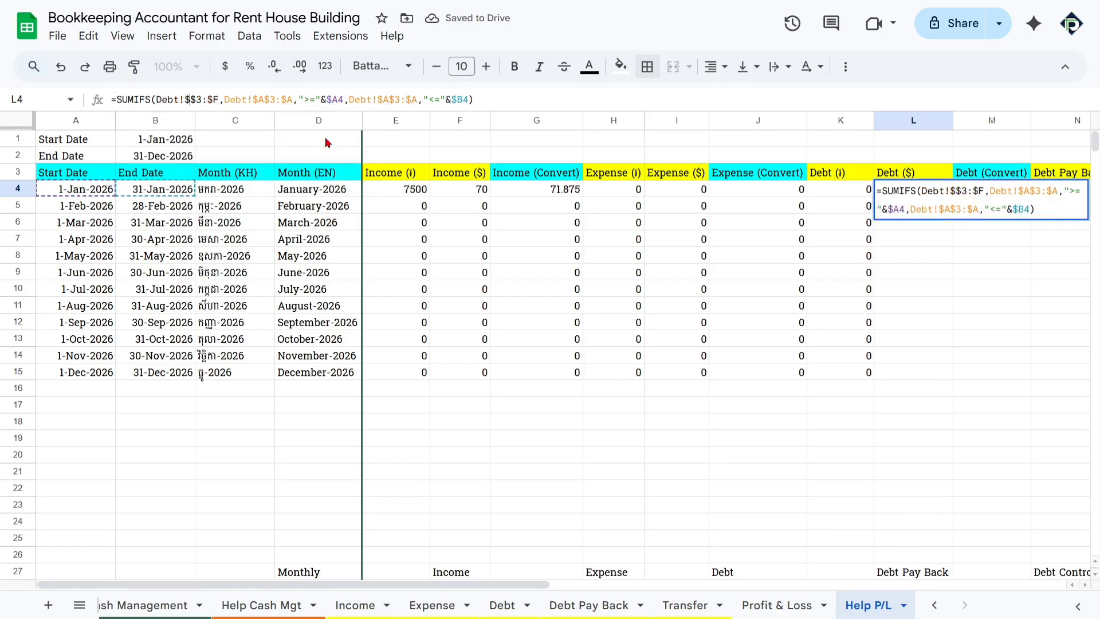
key("Return")
key("ctrl+z")
Change the sum range in the January Debt ($) formula, L4, to Debt!$G$3:$G
key("F2")
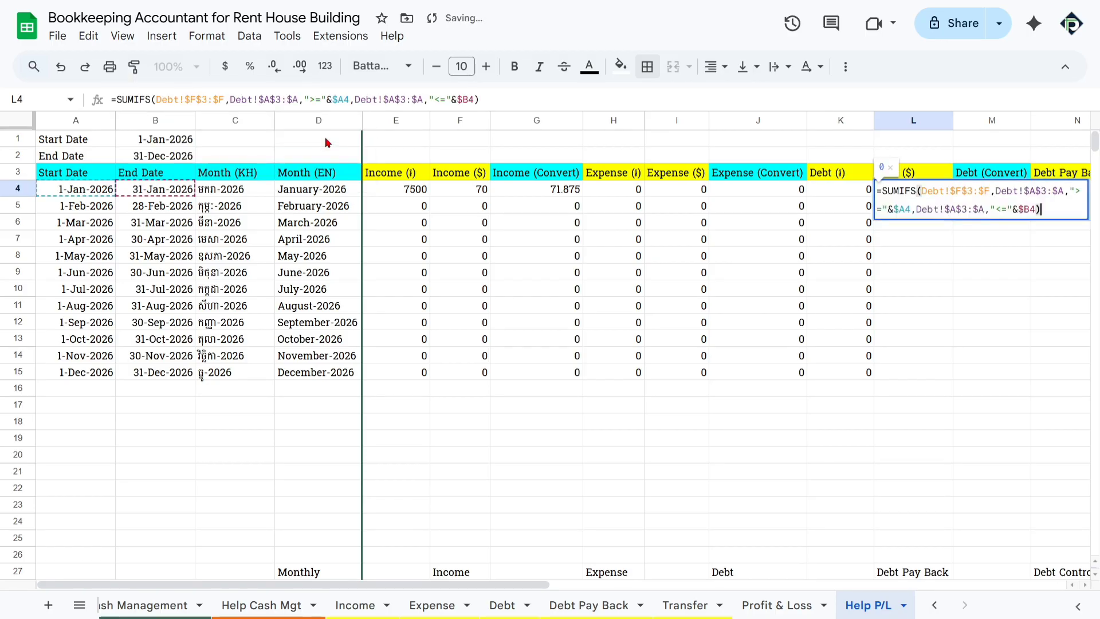
left_click(197, 100)
key("BackSpace")
type("G")
key("Right")
key("Right")
key("Right")
key("Right")
key("Right")
key("BackSpace")
type("G")
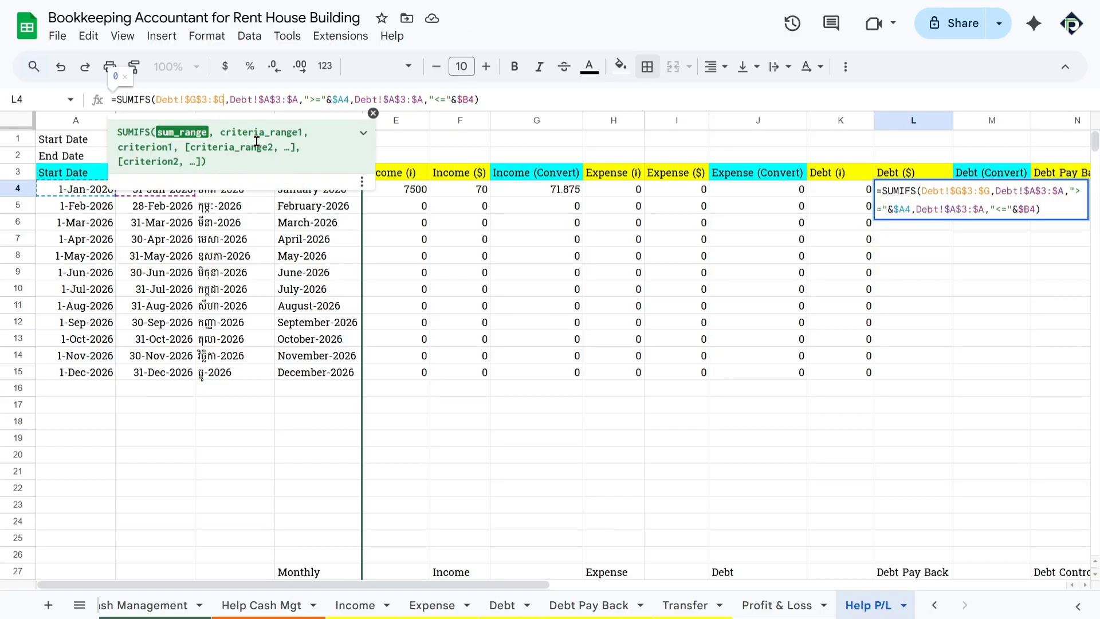
key("Return")
Verify the dollar amount column on the Debt sheet and fill the L4 formula down the Debt ($) column to December, L15
left_click(502, 605)
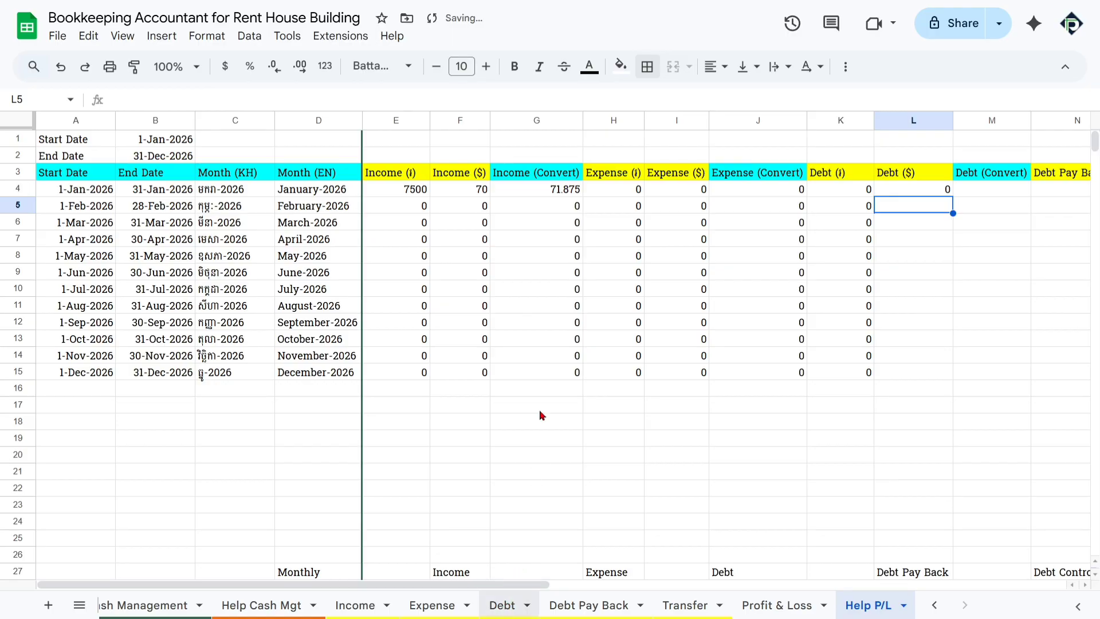
left_click(479, 122)
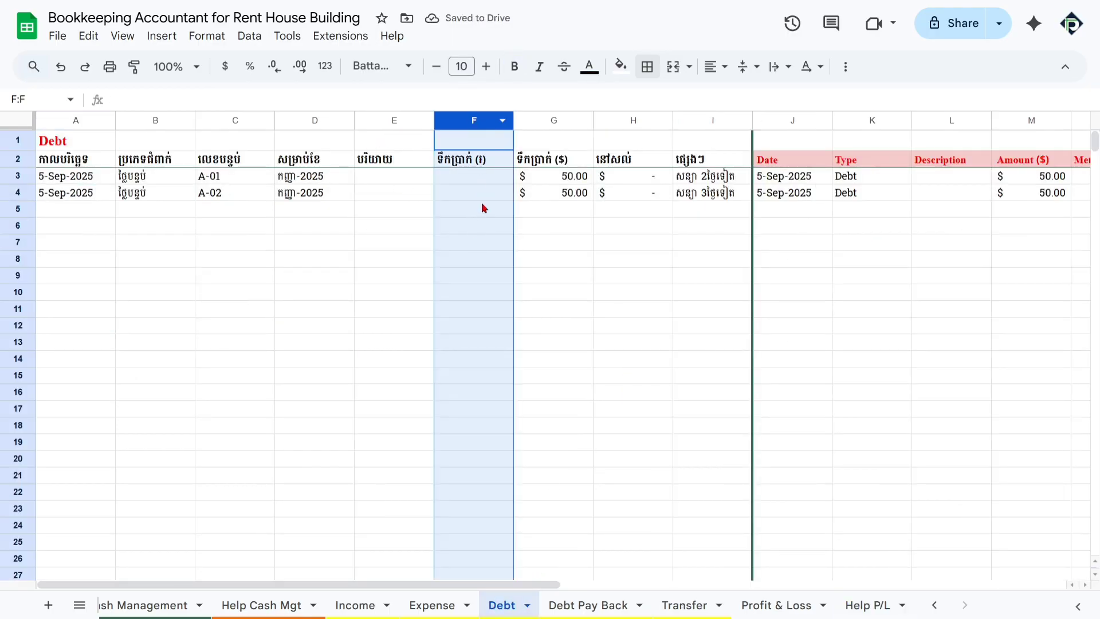
left_click(547, 124)
scroll(758, 603, "down", 2)
left_click(759, 604)
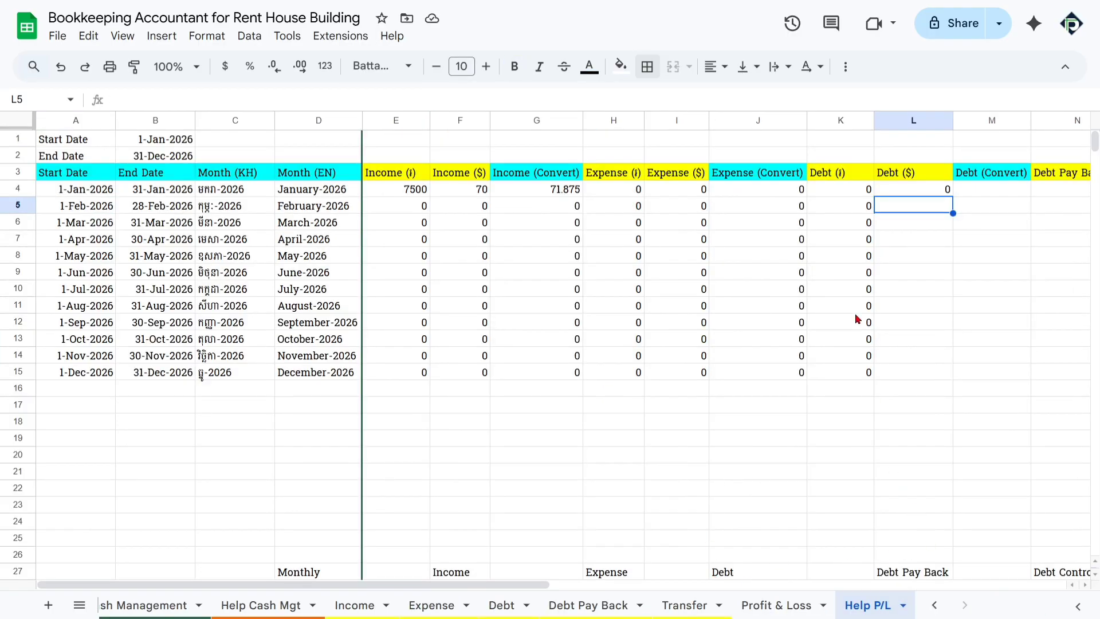
left_click(918, 194)
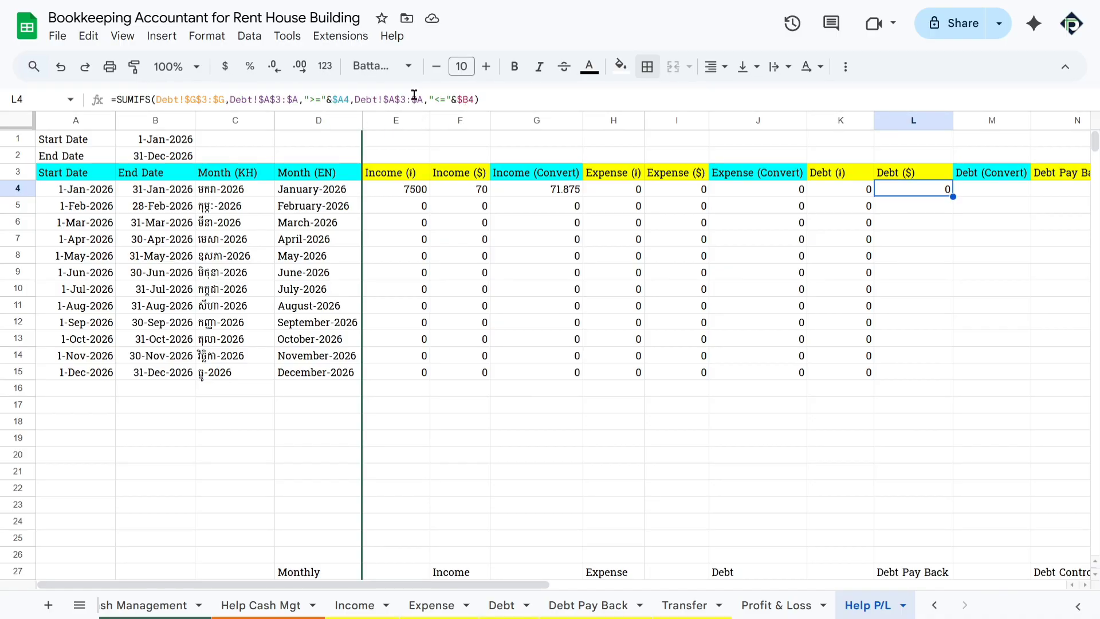
left_click(911, 256)
left_click(928, 190)
left_click_drag(953, 196, 950, 369)
Inspect the Debt ($) formulas from February down to September to check that each row refers to its own dates
scroll(863, 278, "right", 2)
left_click(790, 203)
key("Return")
key("Return")
key("Return")
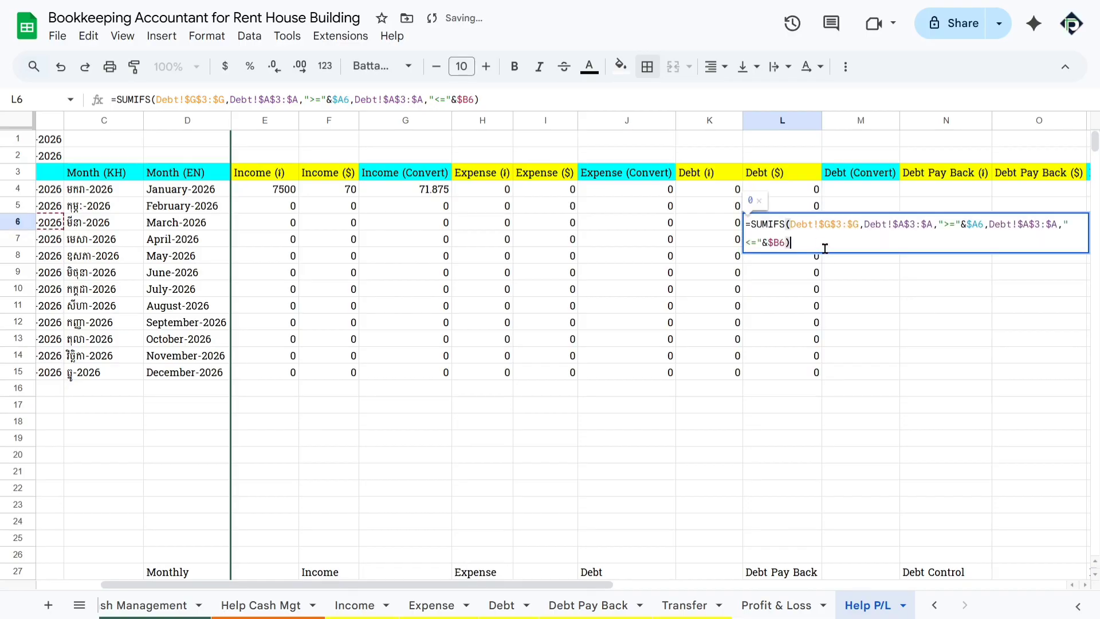
key("Return")
key("Return")
key("Return")
scroll(675, 289, "left", 2)
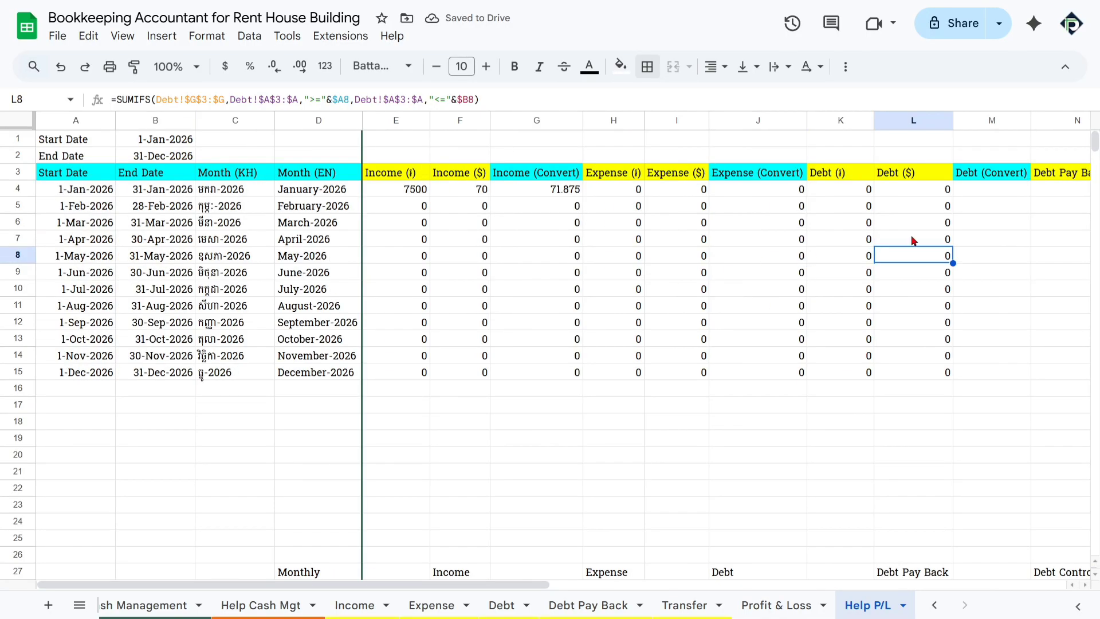
key("Return")
key("Return")
key("Return")
key("Return")
key("Return")
key("Return")
key("Return")
key("Return")
key("Return")
key("Return")
key("Return")
key("Return")
key("Return")
key("Return")
key("Return")
key("Return")
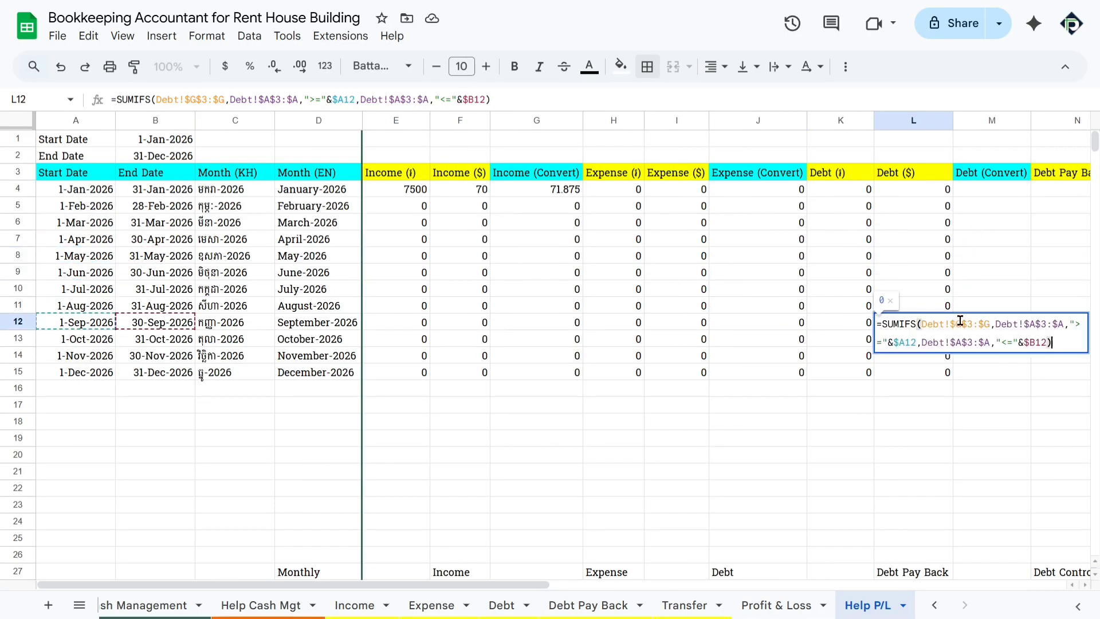
Copy the J4 conversion formula into the January Debt (Convert) cell, M4, and fill it down to December, M15
left_click(796, 190)
key("ctrl+c")
left_click(984, 191)
key("ctrl+v")
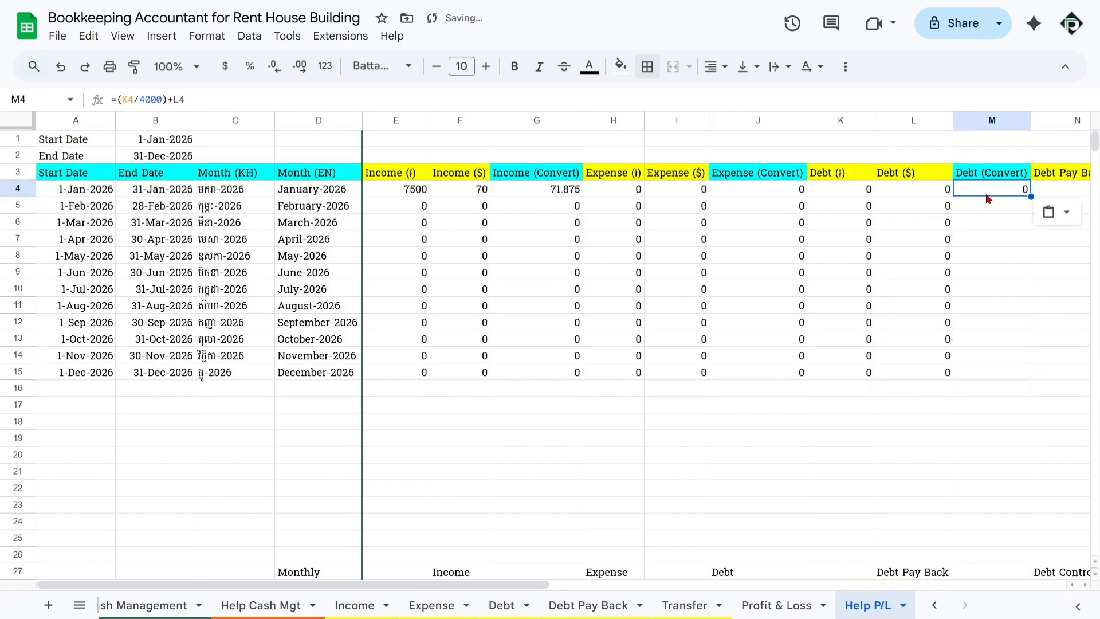
key("Return")
key("Return")
double_click(990, 194)
key("Return")
left_click(1023, 189)
left_click_drag(1032, 196, 1014, 373)
Review the empty Debt Pay Back columns and the Profit & Loss monthly table, and select the January Debt Pay Back (៛) cell, N4
scroll(786, 314, "right", 4)
scroll(785, 318, "right", 5)
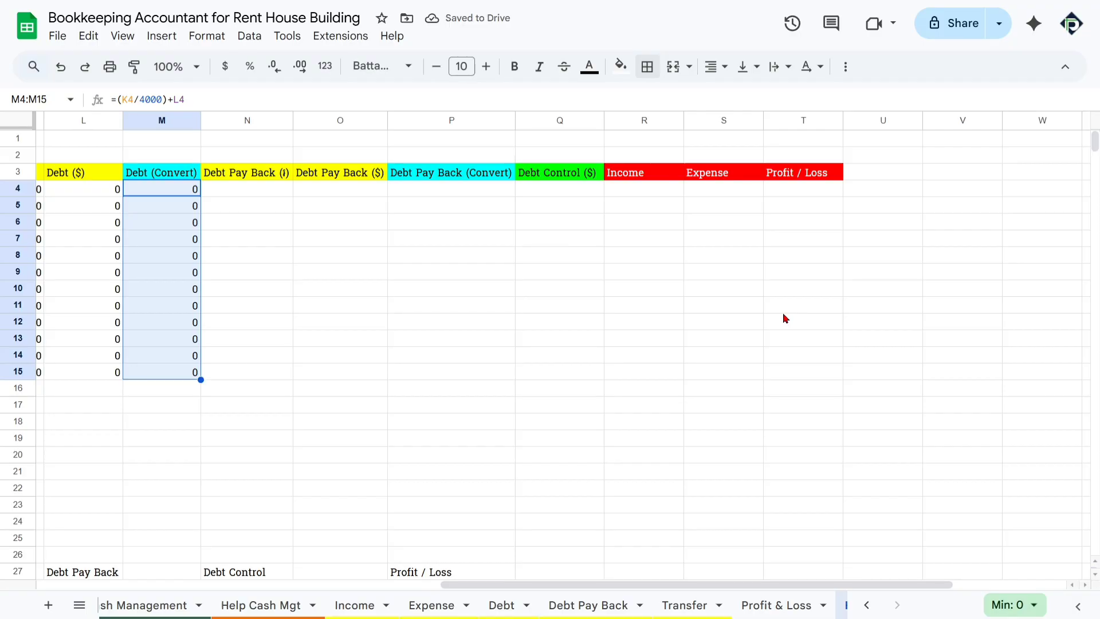
scroll(783, 314, "left", 3)
left_click_drag(476, 178, 705, 375)
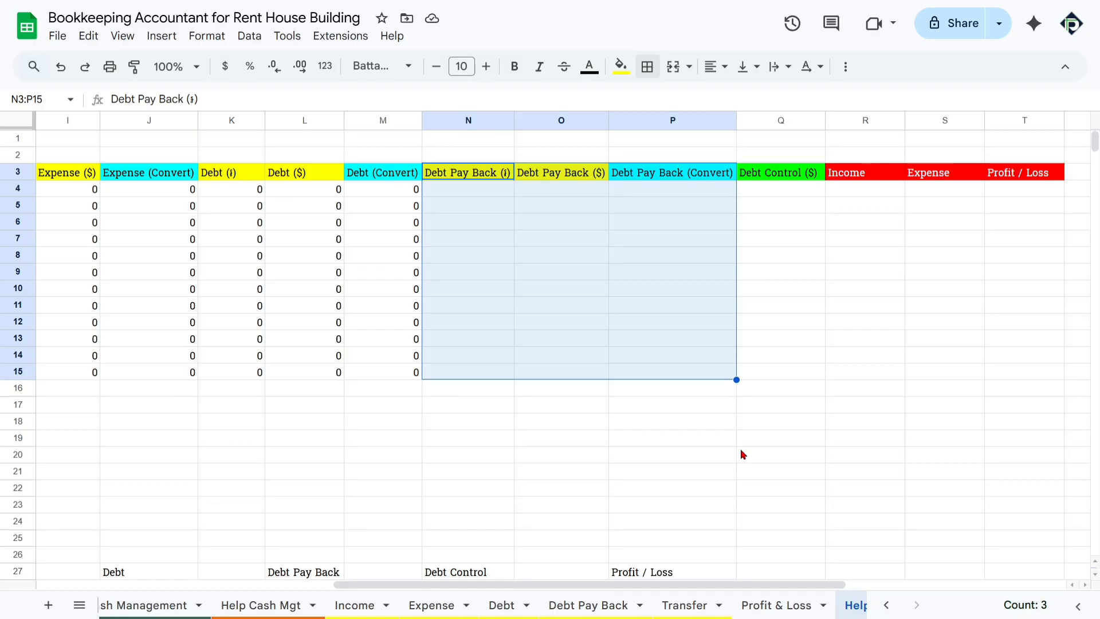
left_click(799, 607)
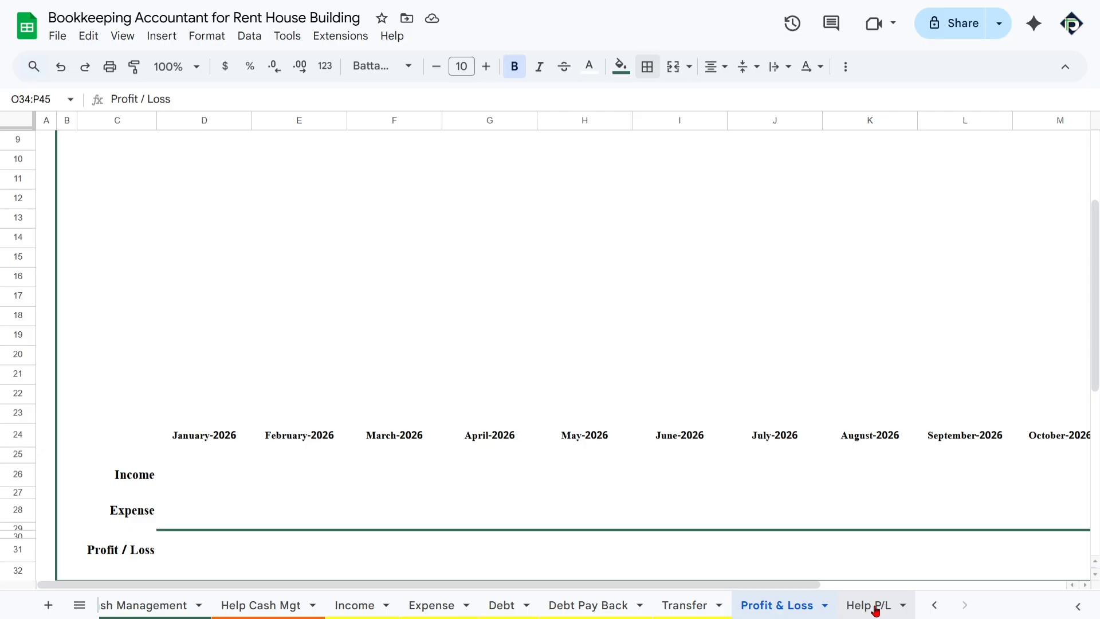
scroll(376, 263, "up", 3)
scroll(516, 321, "down", 9)
scroll(717, 383, "up", 8)
scroll(833, 460, "down", 8)
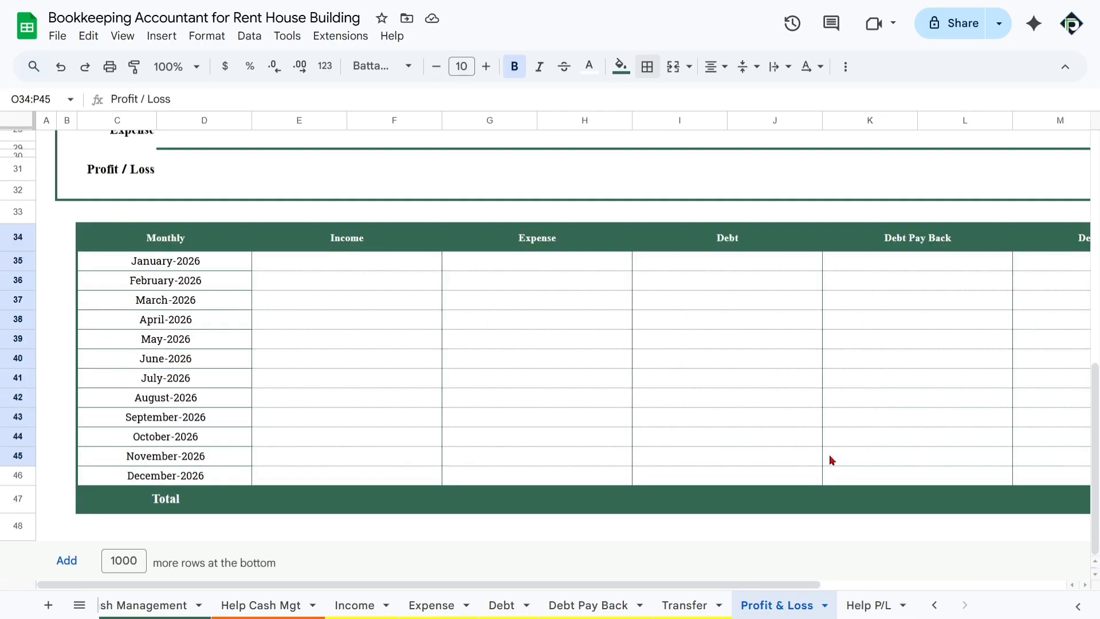
left_click(868, 605)
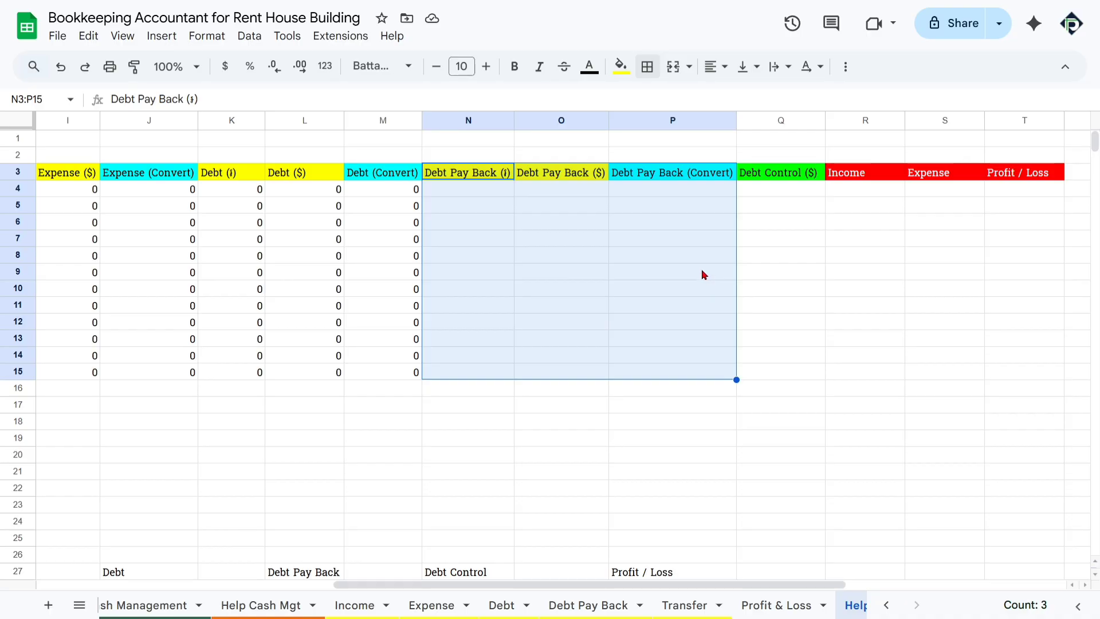
left_click(474, 194)
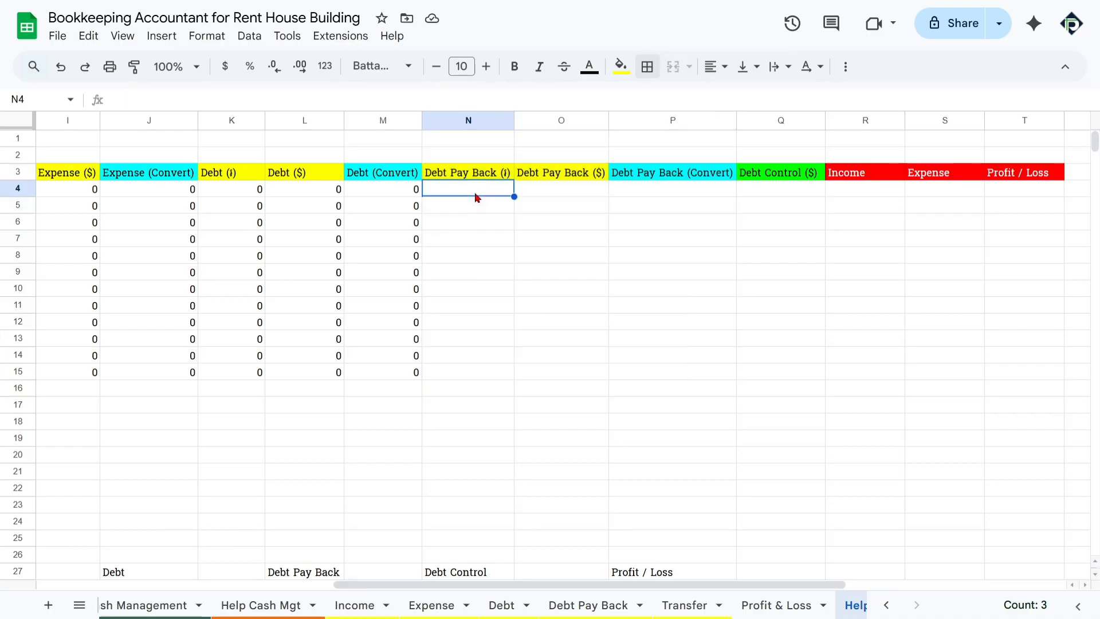
Start a SUMIFS formula in N4 with the absolute sum range 'Debt Pay Back'!$F$3:$F
type("=")
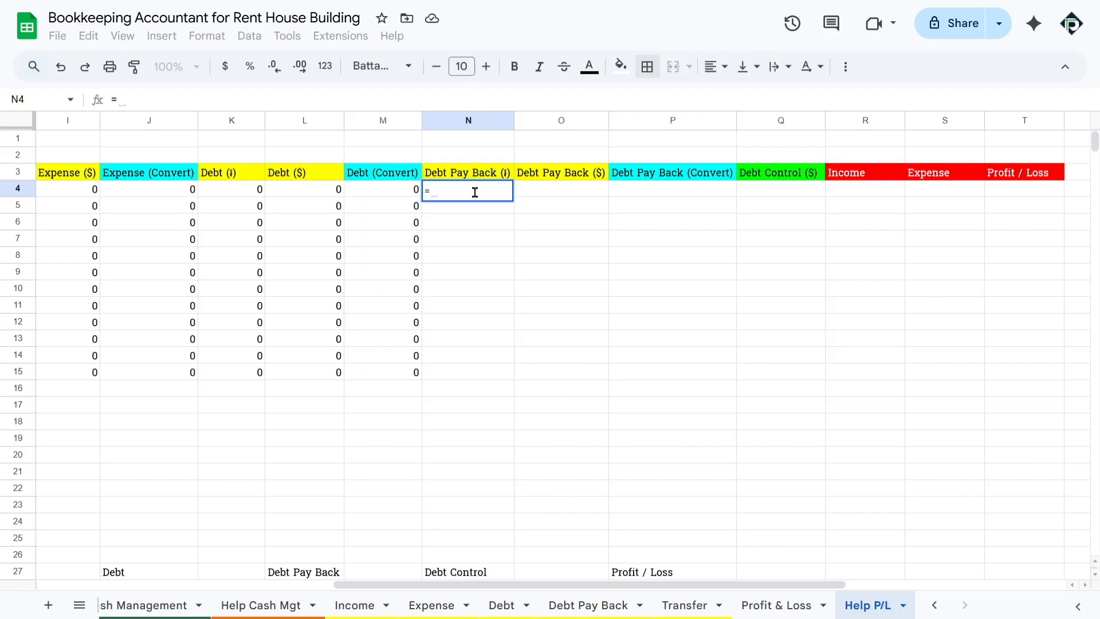
type("sumi")
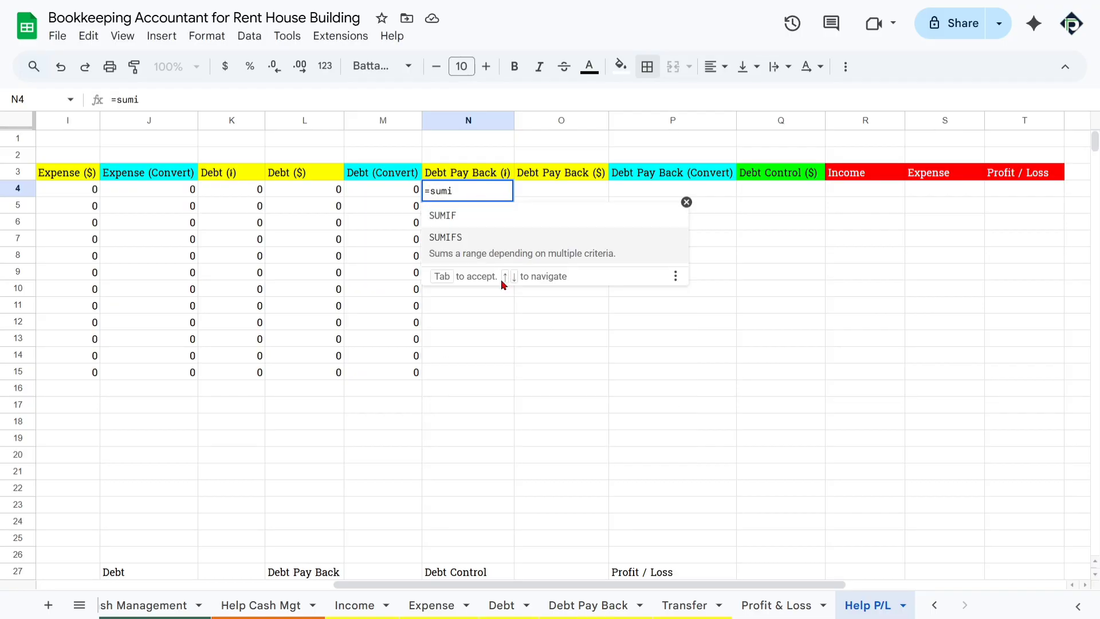
left_click(458, 242)
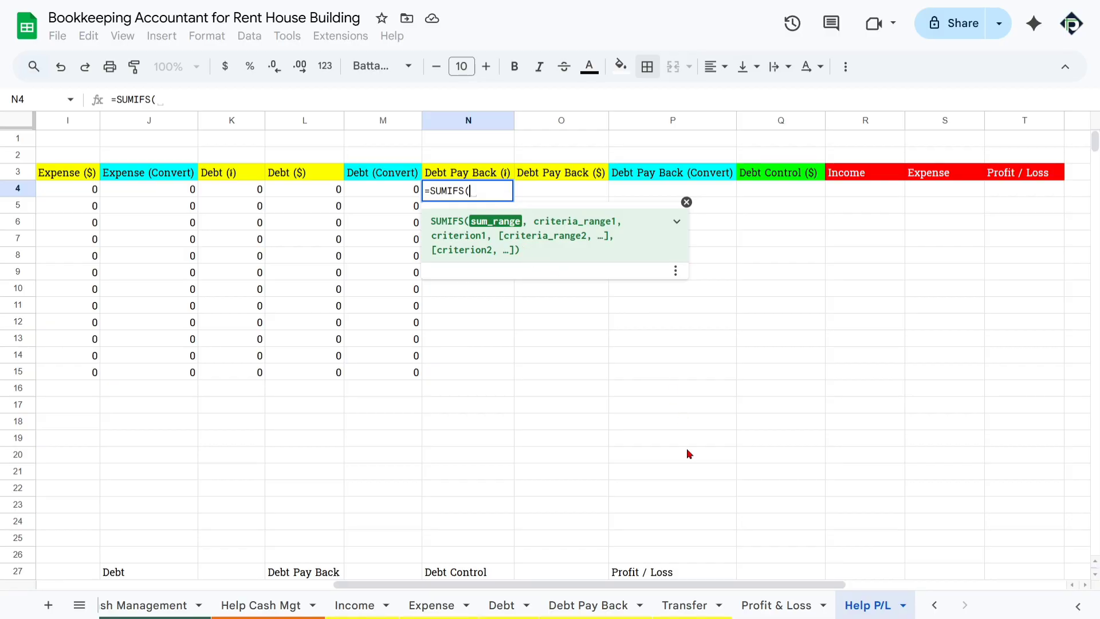
left_click(590, 606)
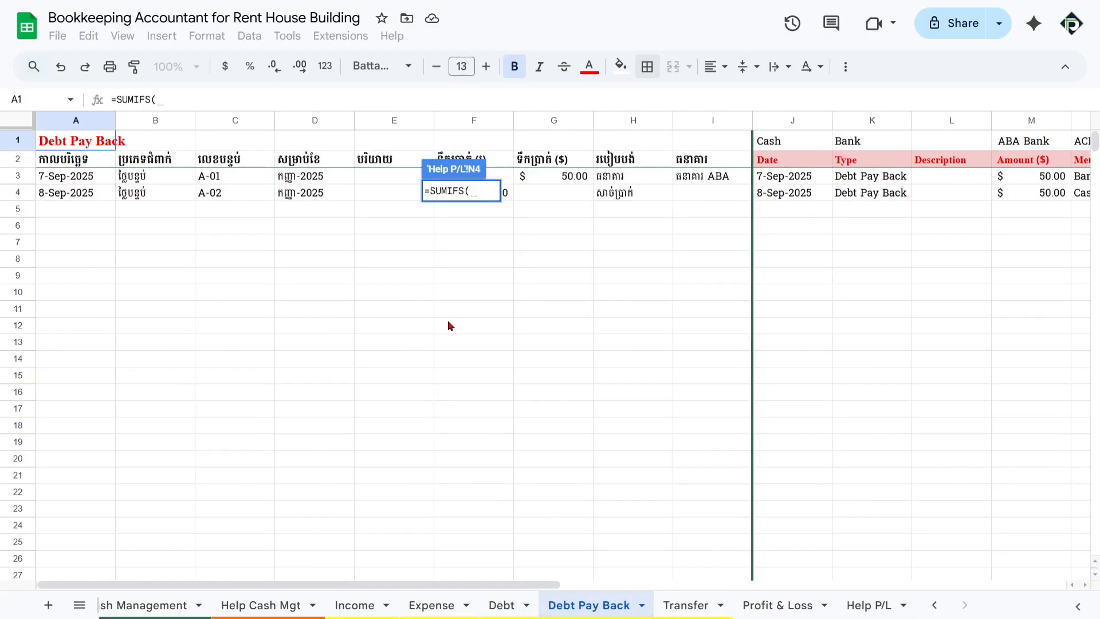
left_click(512, 174)
key("ctrl+shift+Down")
type(",")
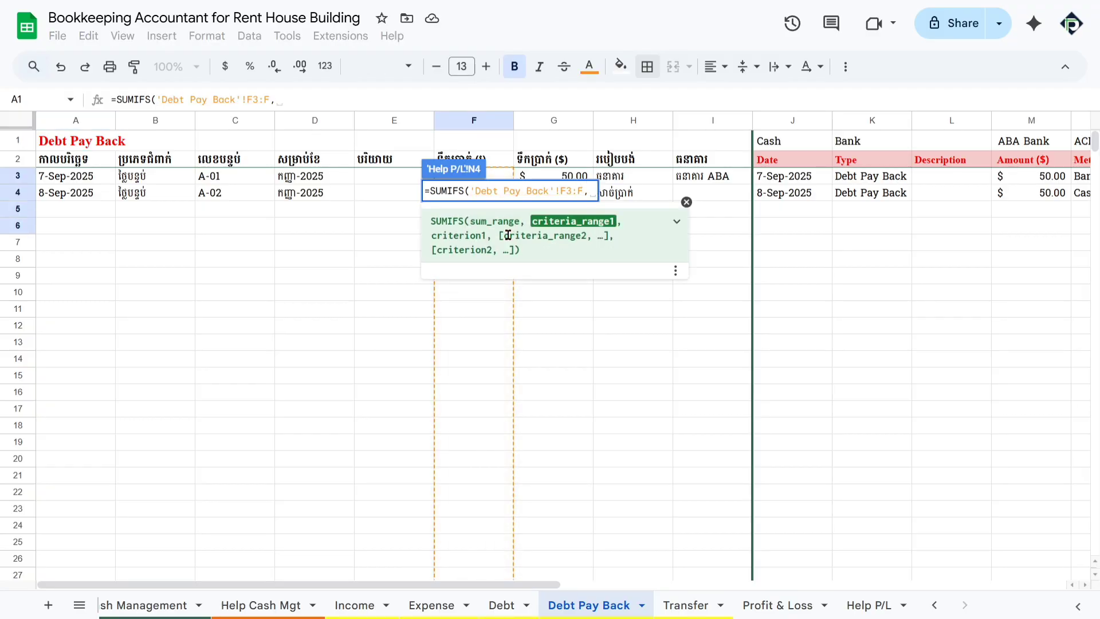
left_click(571, 196)
key("F4")
left_click(605, 191)
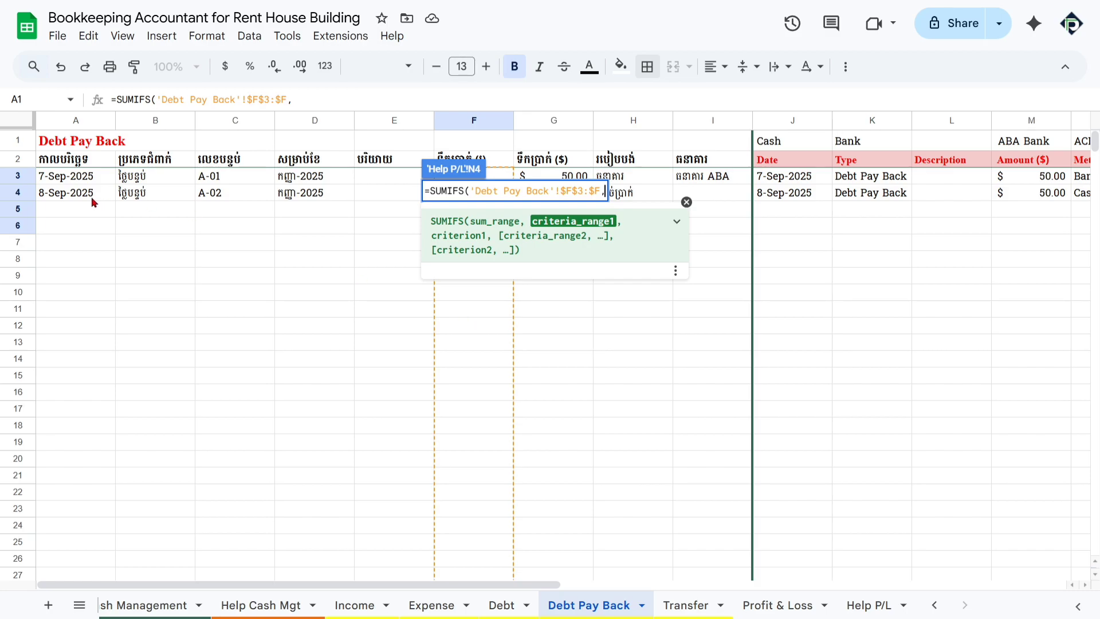
Add the date column 'Debt Pay Back'!$A$3:$A as the first criteria range of the N4 formula
left_click_drag(98, 183, 98, 252)
key("BackSpace")
key("F4")
type(",")
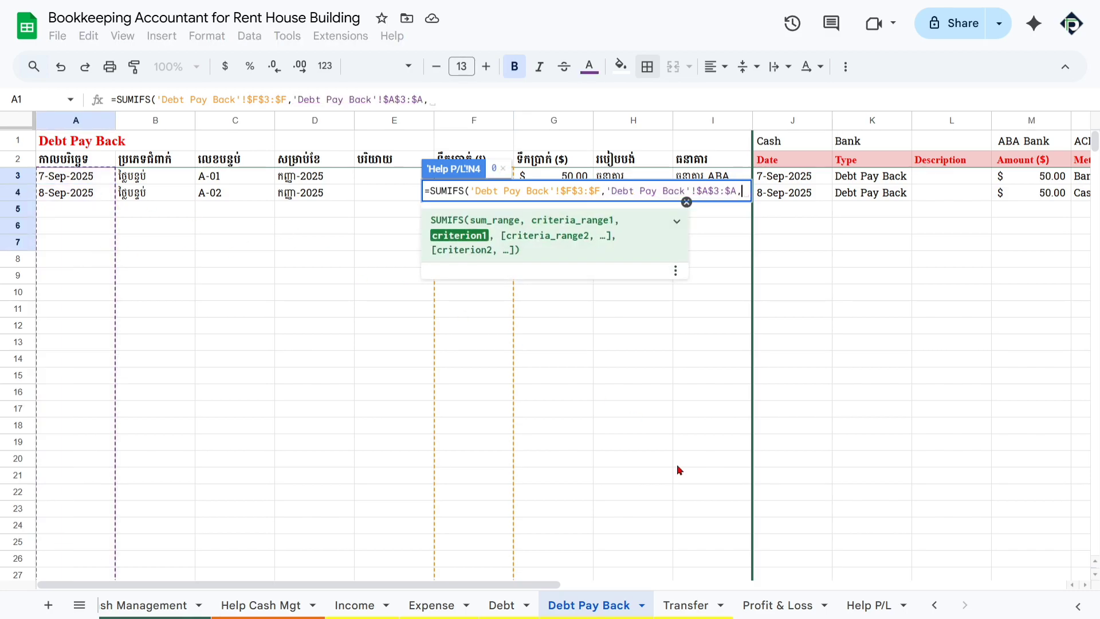
Enter ">=" with the January start date from Help P/L, column-locked as $A4, as the first criterion
type("\"\">=")
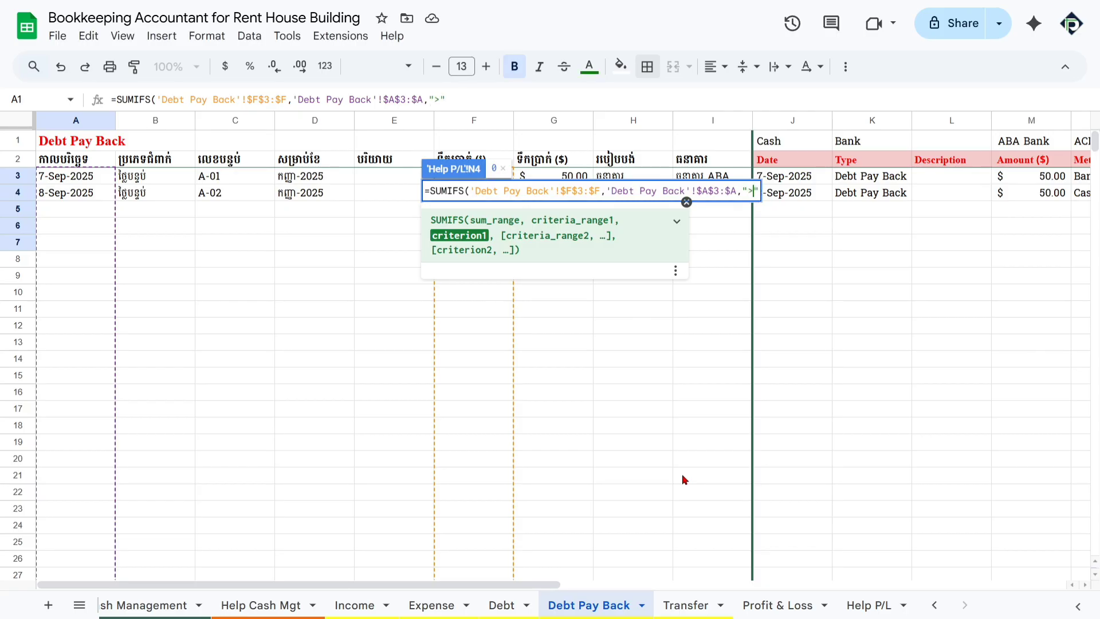
type("&")
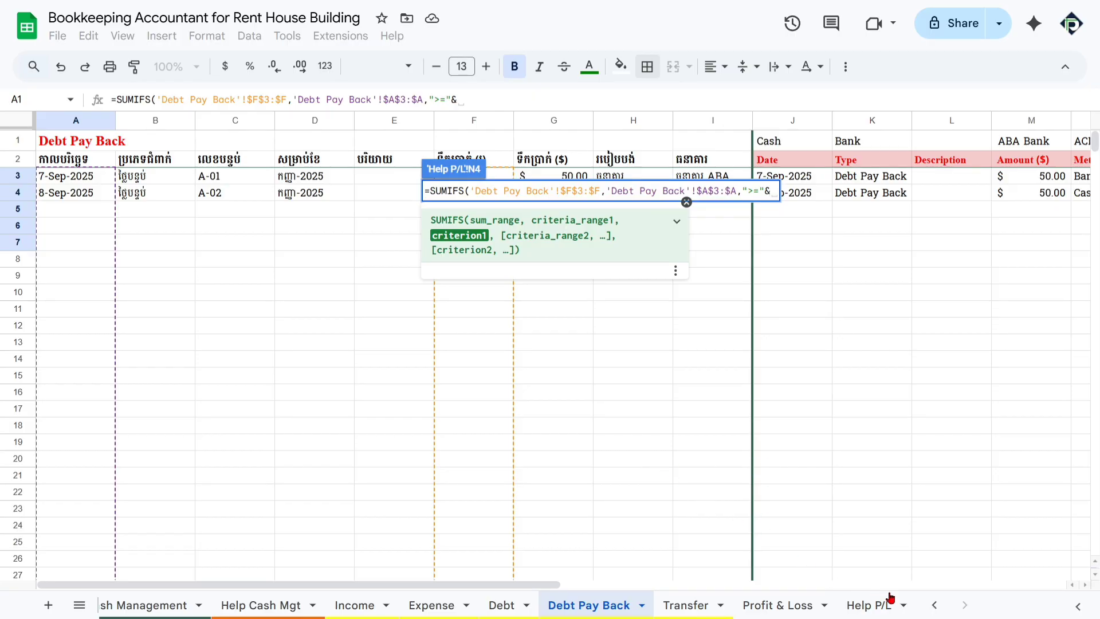
left_click(861, 603)
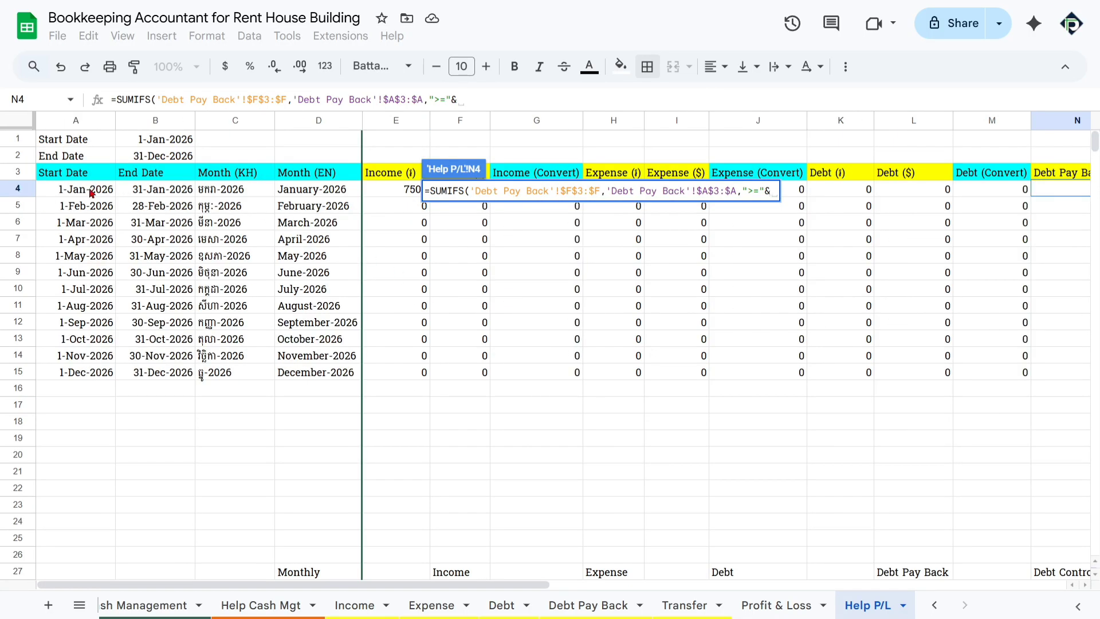
left_click(96, 193)
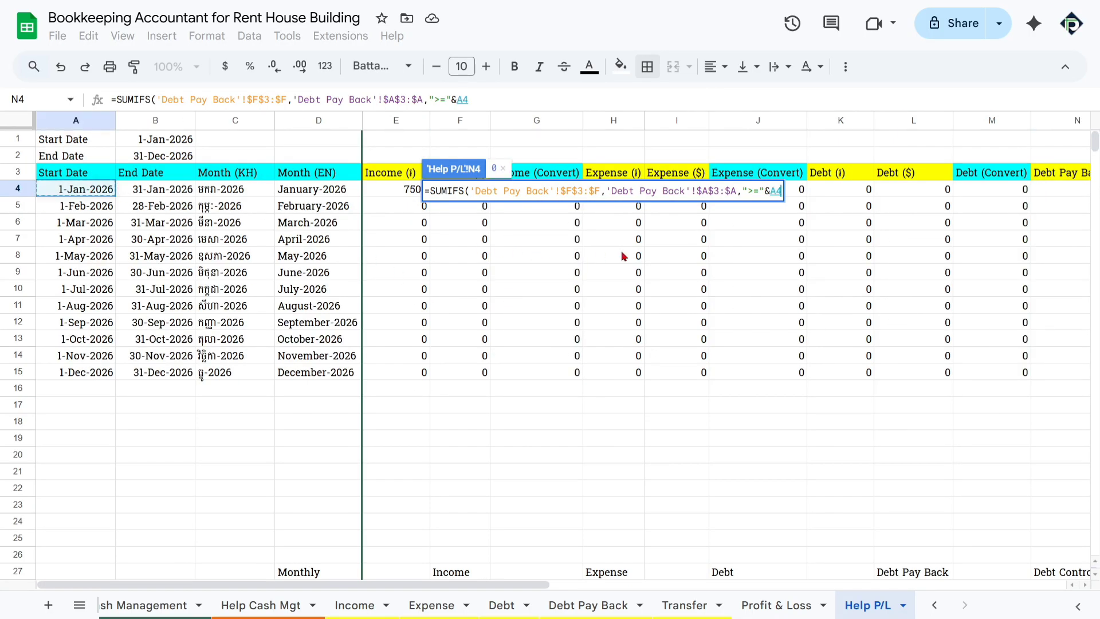
left_click(770, 186)
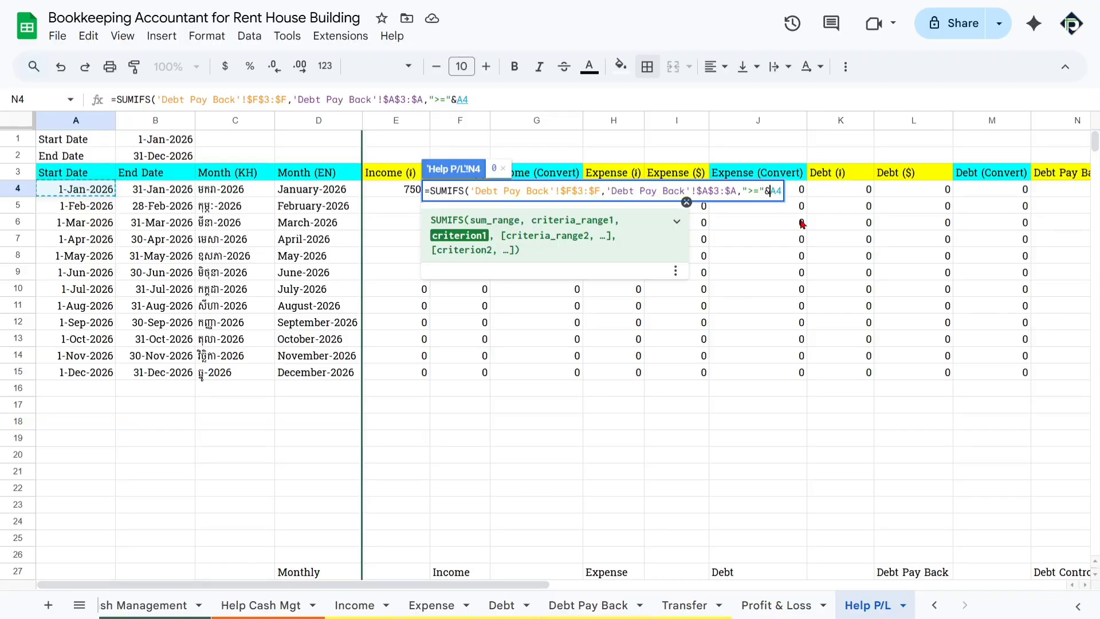
left_click(770, 191)
key("BackSpace")
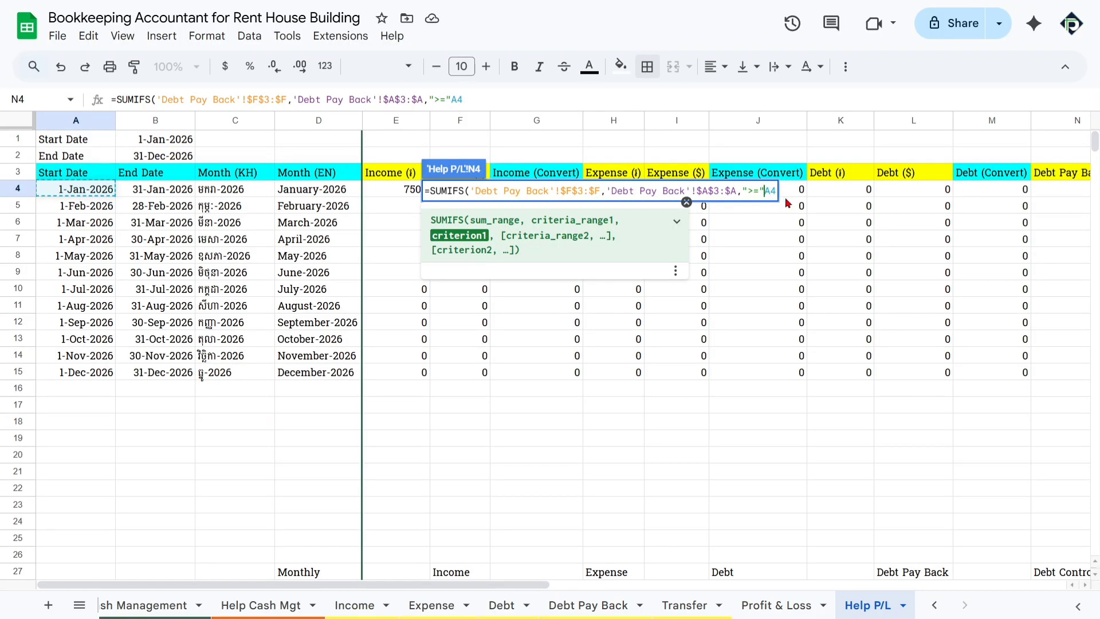
type("$F,")
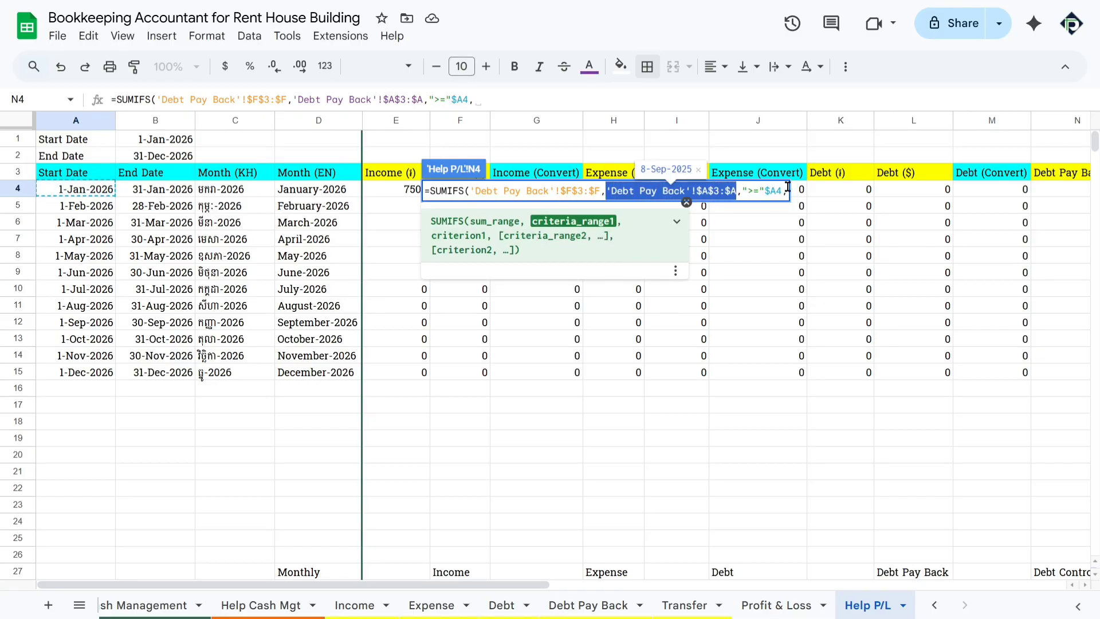
Add the second criteria range 'Debt Pay Back'!$A$3:$A with the criterion "<="&B4 and complete the N4 formula
key("ctrl+v")
type(",\">=")
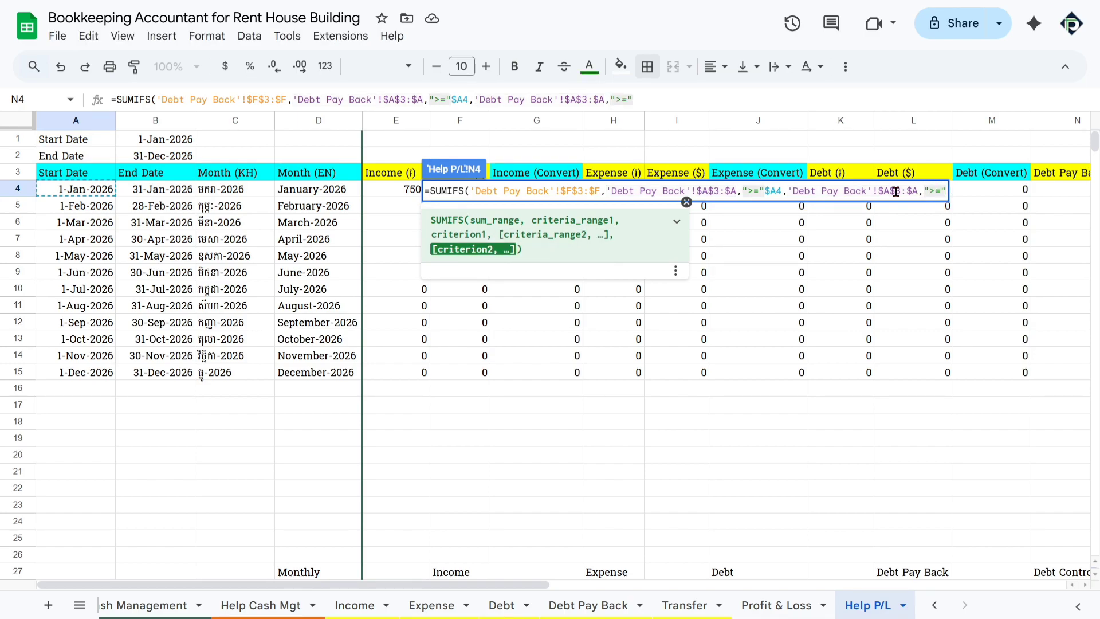
key("Left")
key("BackSpace")
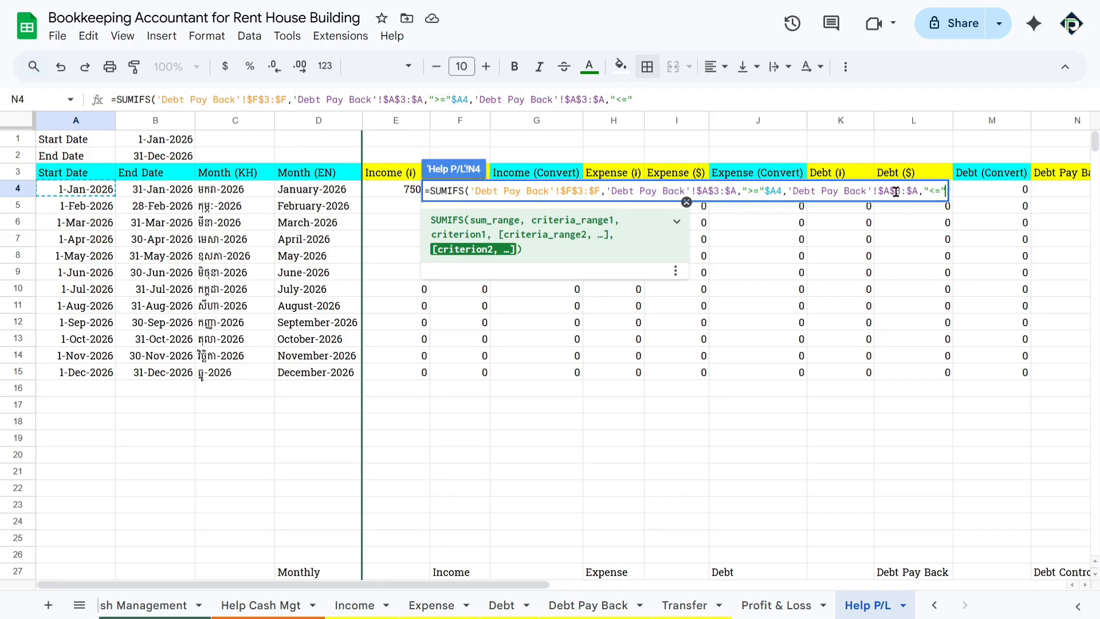
type("&")
left_click(178, 196)
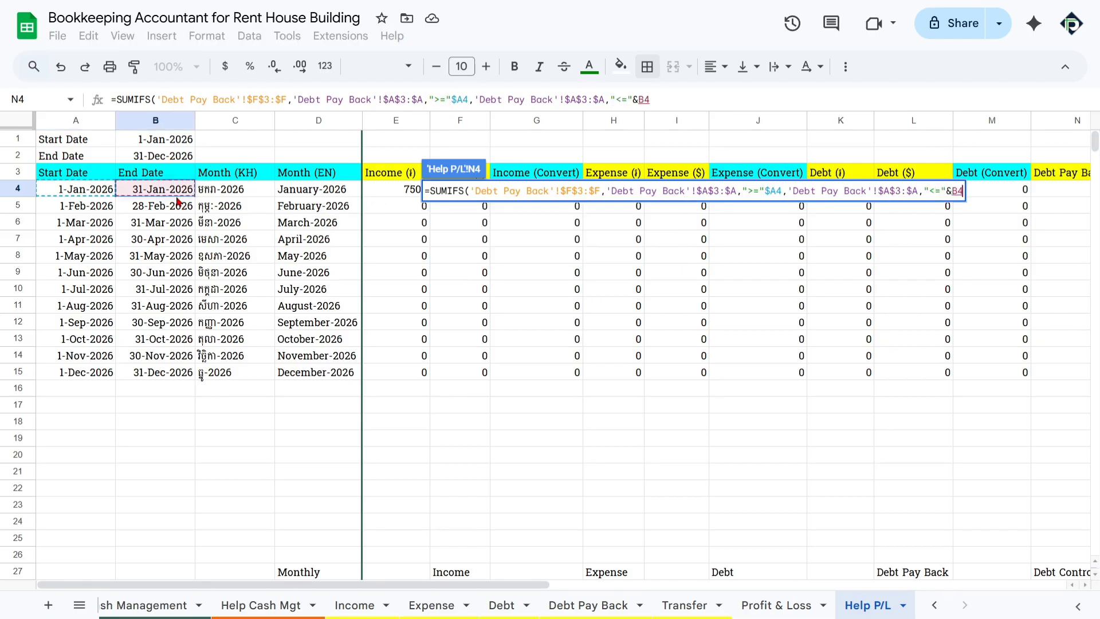
key("Return")
Lock the column of the end date reference in the N4 formula, making it $B4
left_click(699, 195)
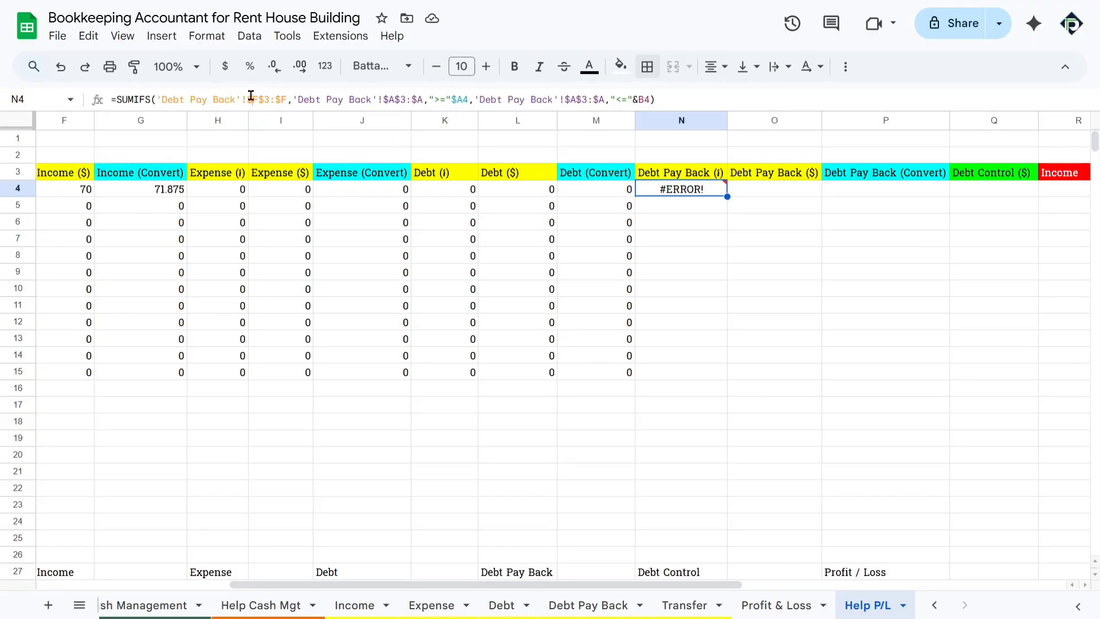
left_click(327, 99)
left_click(456, 100)
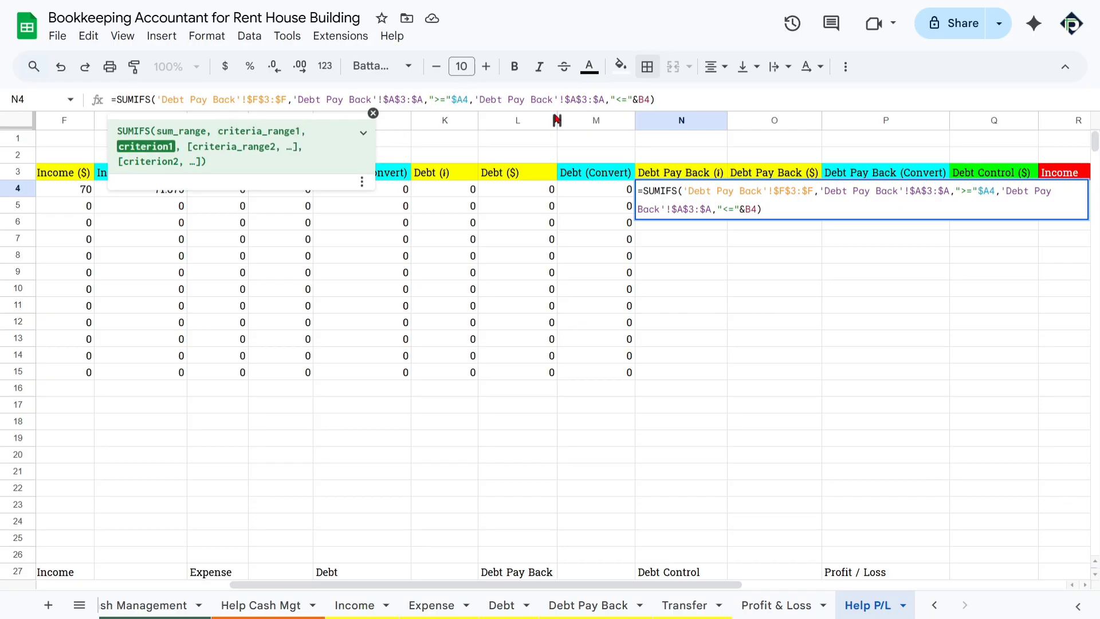
left_click(531, 99)
left_click(633, 100)
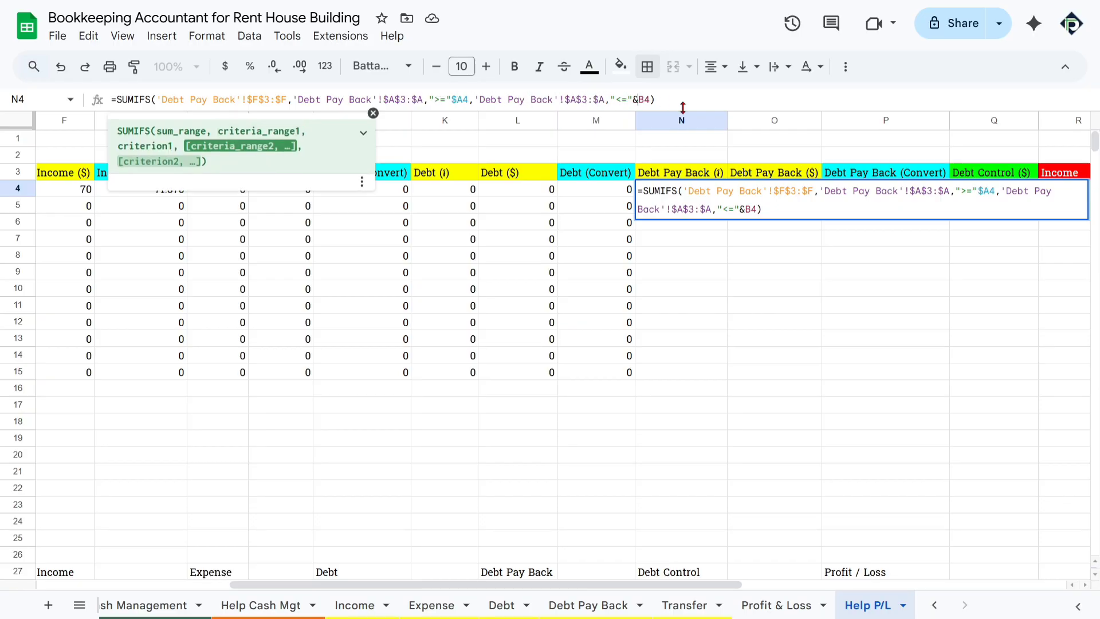
type("$")
key("Return")
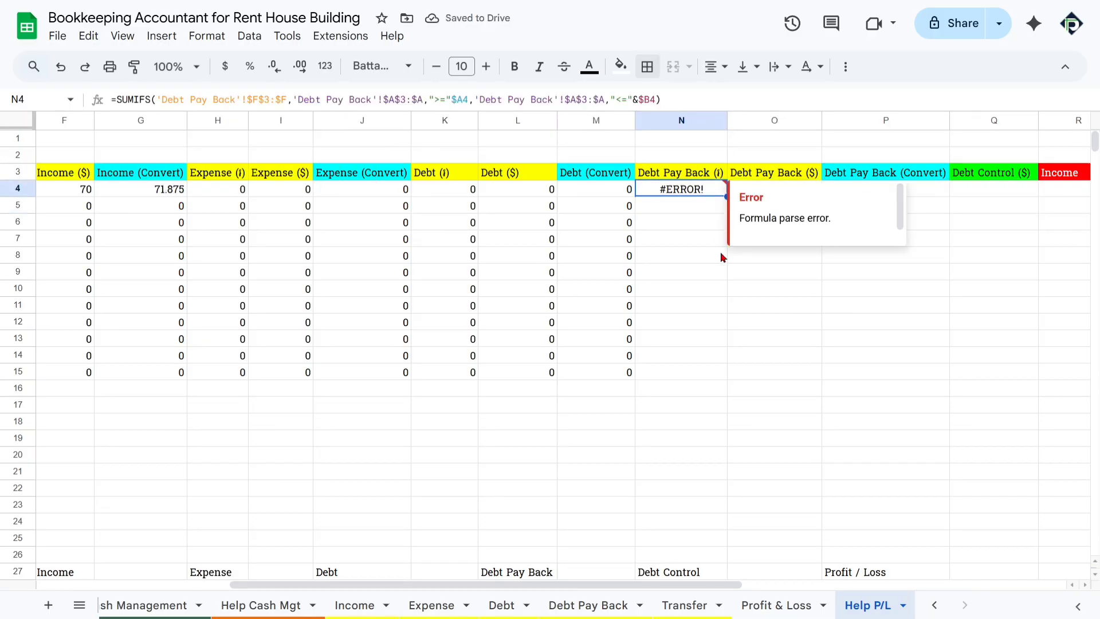
Correct the start date criterion in N4 to ">="&$A4 and fill the formula down to December, N15
scroll(591, 247, "left", 5)
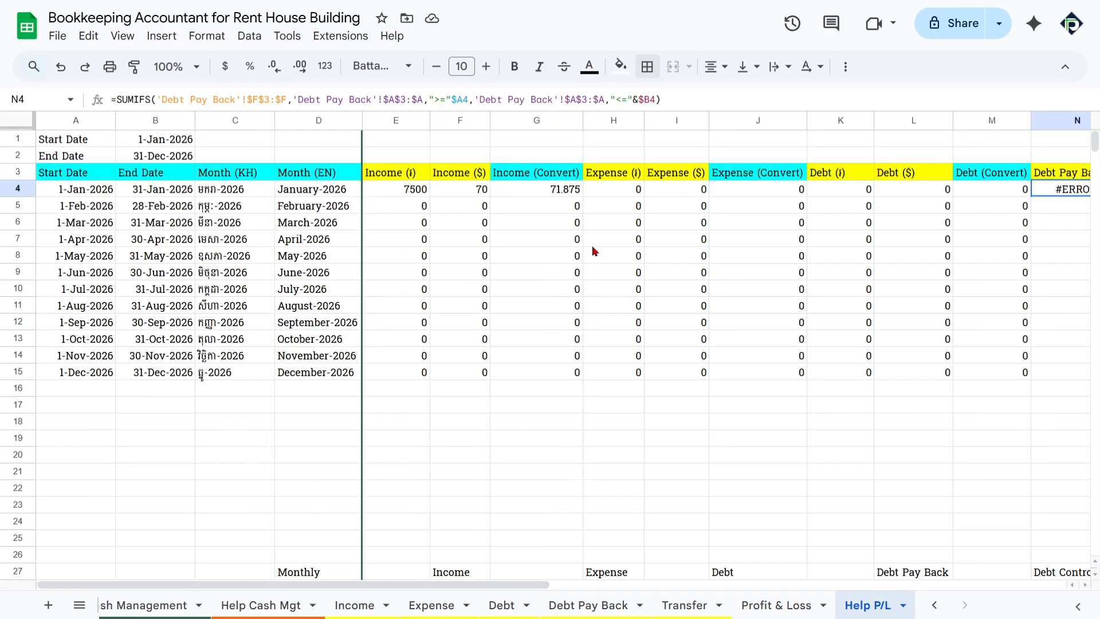
scroll(654, 241, "right", 6)
double_click(625, 193)
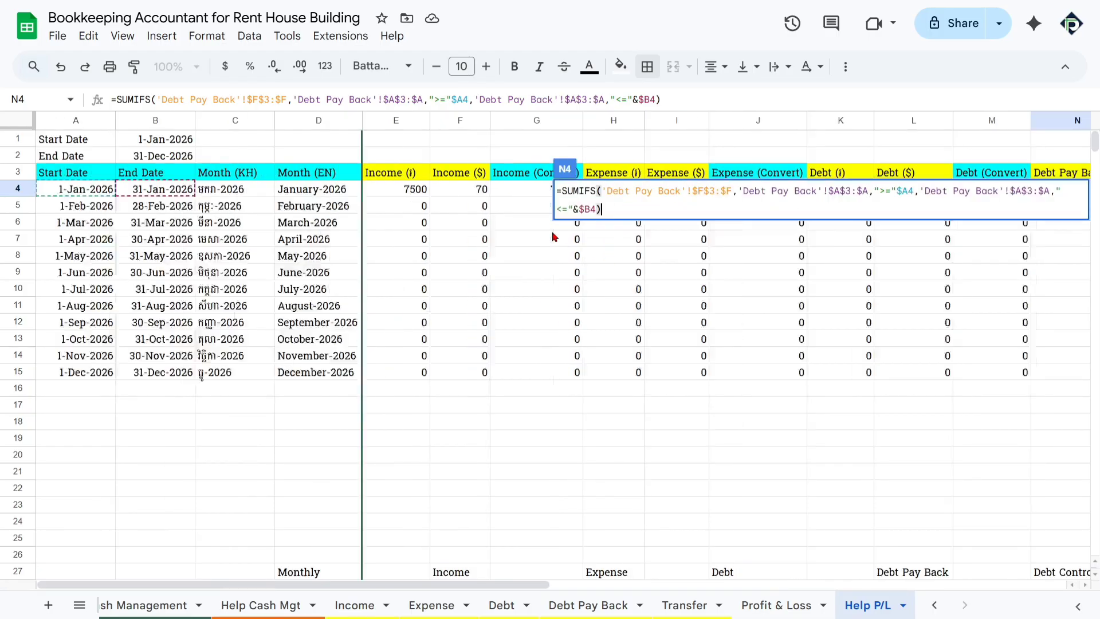
left_click(452, 95)
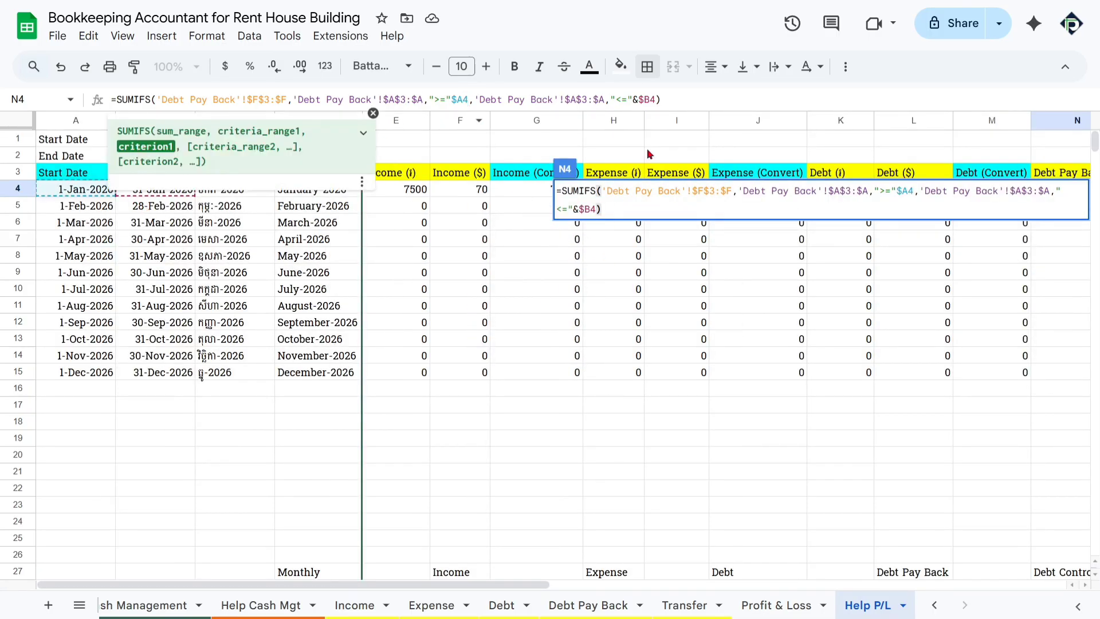
left_click(649, 99)
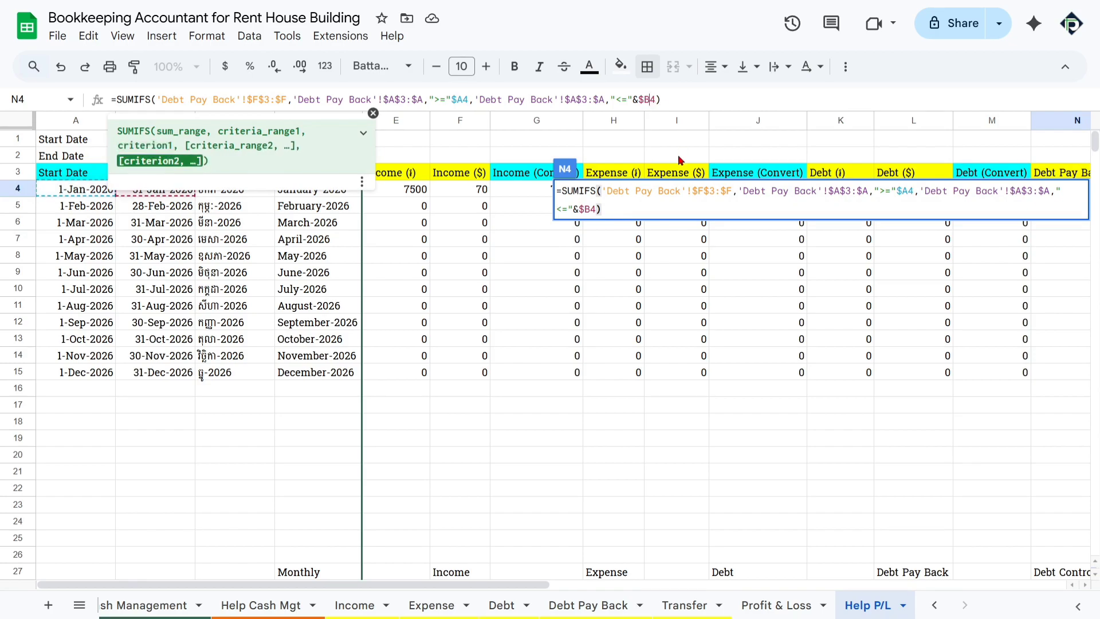
key("Return")
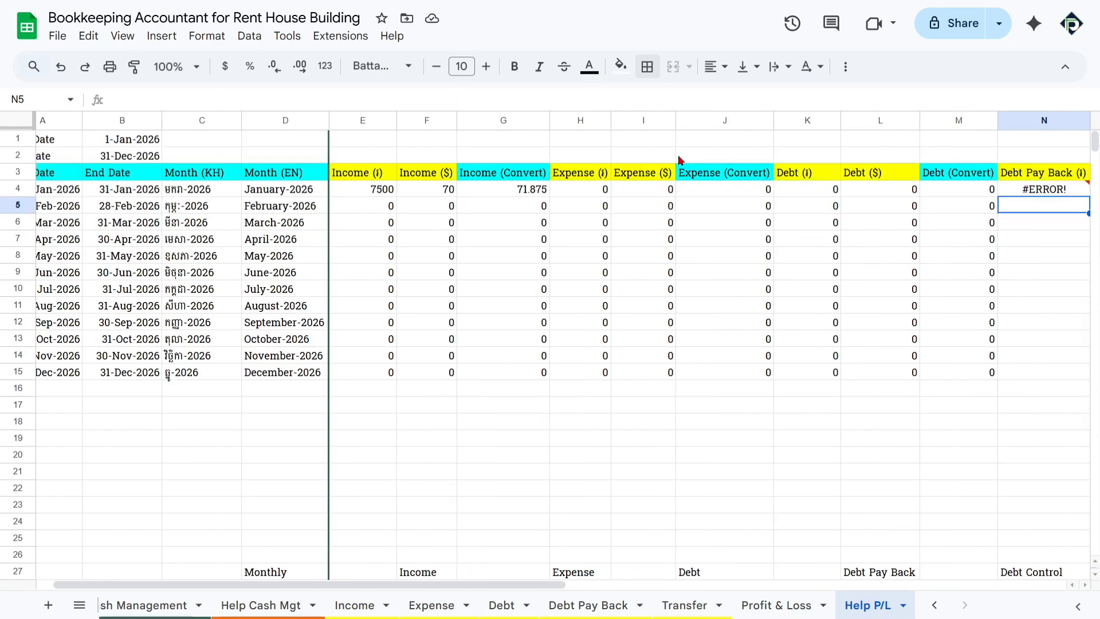
scroll(892, 207, "right", 3)
key("Up")
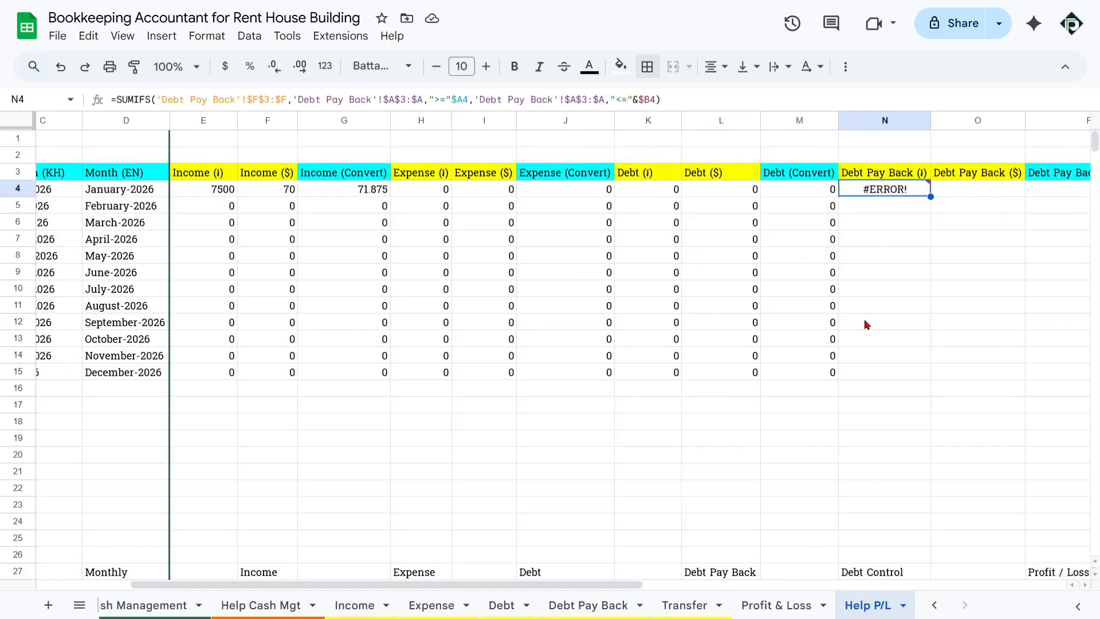
left_click(452, 100)
type("&")
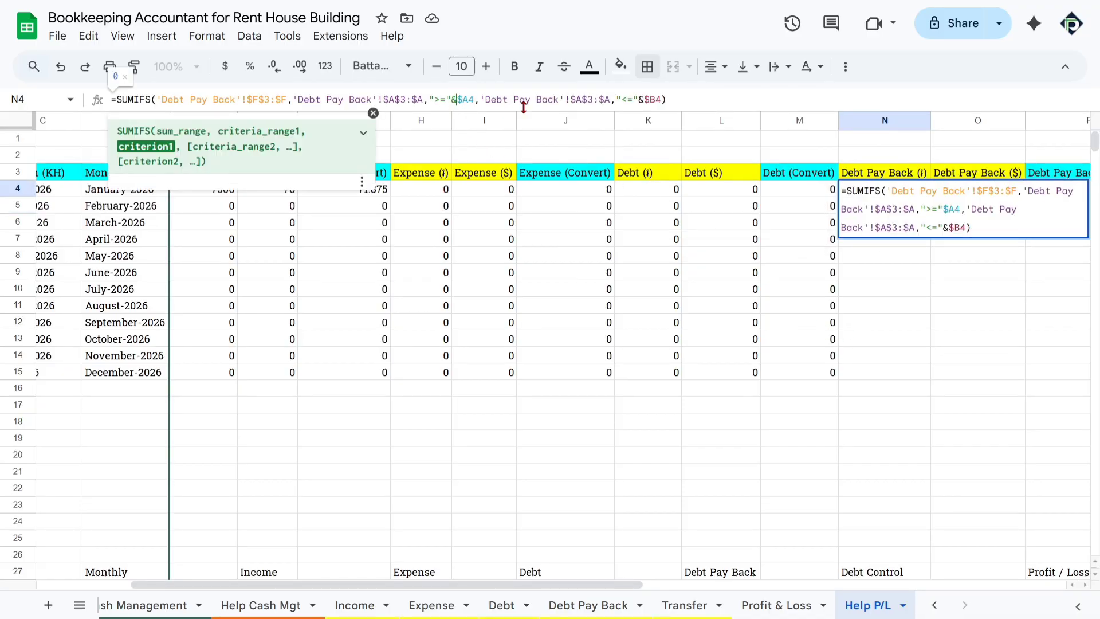
key("Return")
left_click(895, 190)
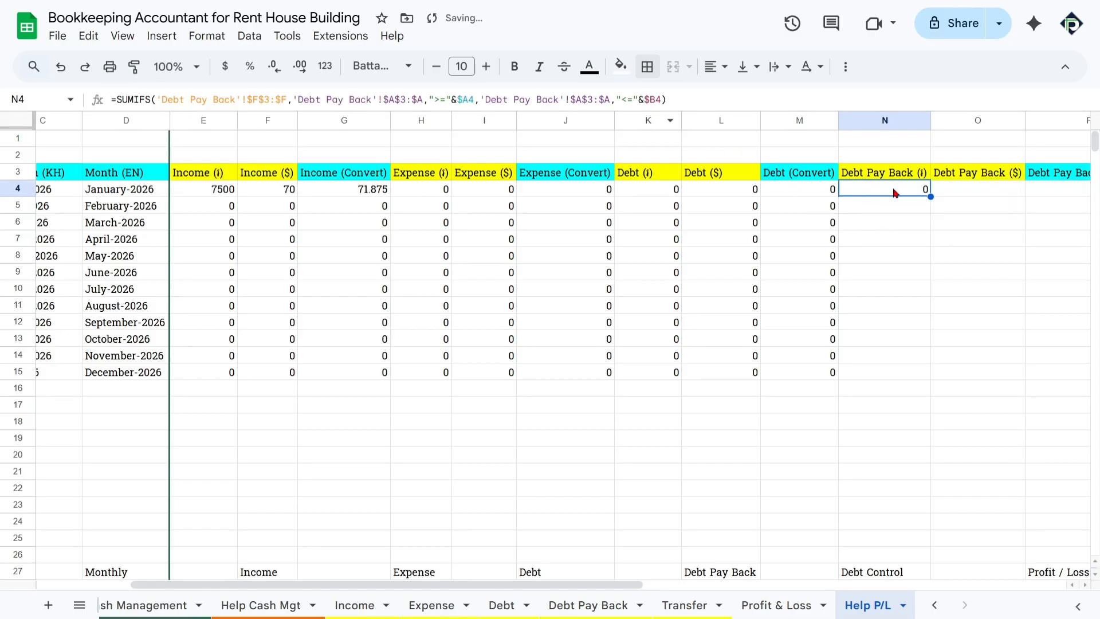
left_click_drag(931, 197, 922, 373)
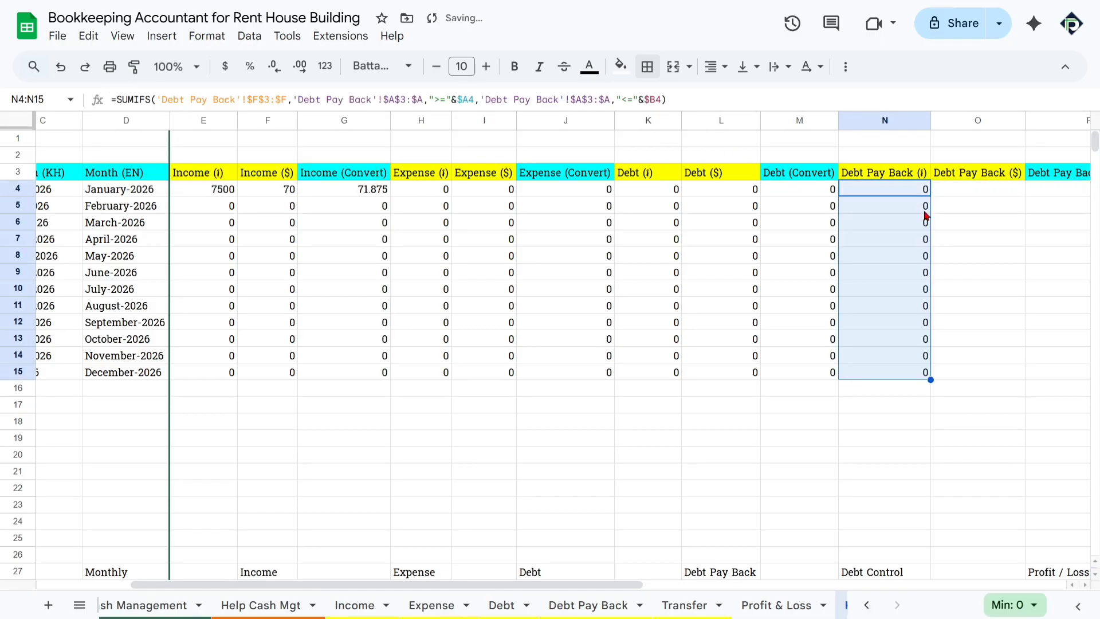
Inspect the Debt Pay Back (៛) formulas from February downward to check that each row refers to its own dates
key("Down")
scroll(542, 319, "left", 3)
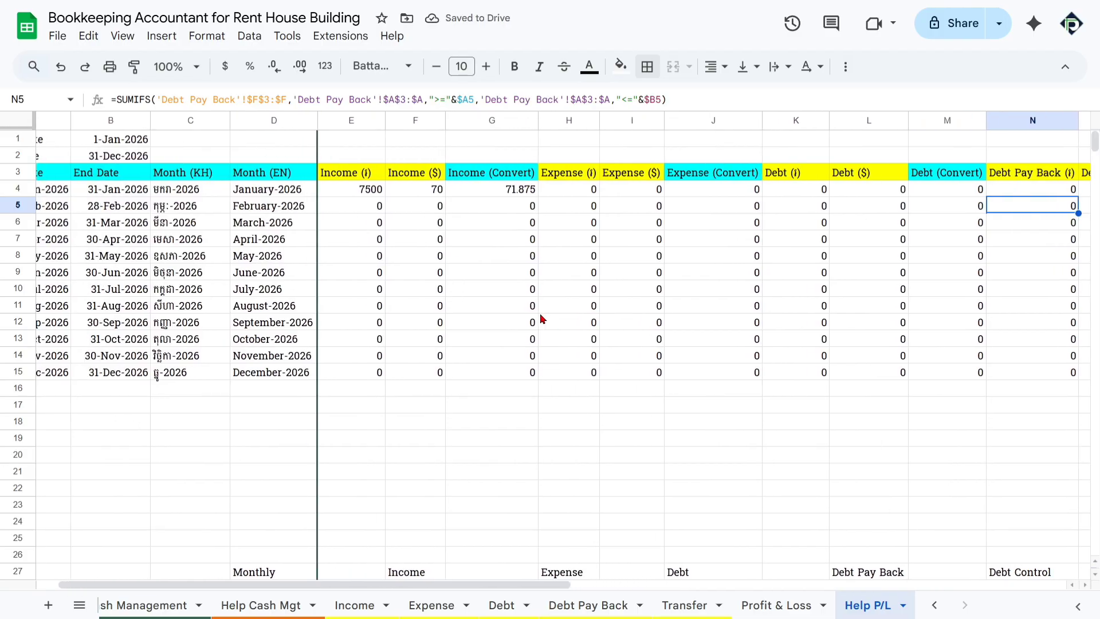
key("Down")
key("Down")
key("Down")
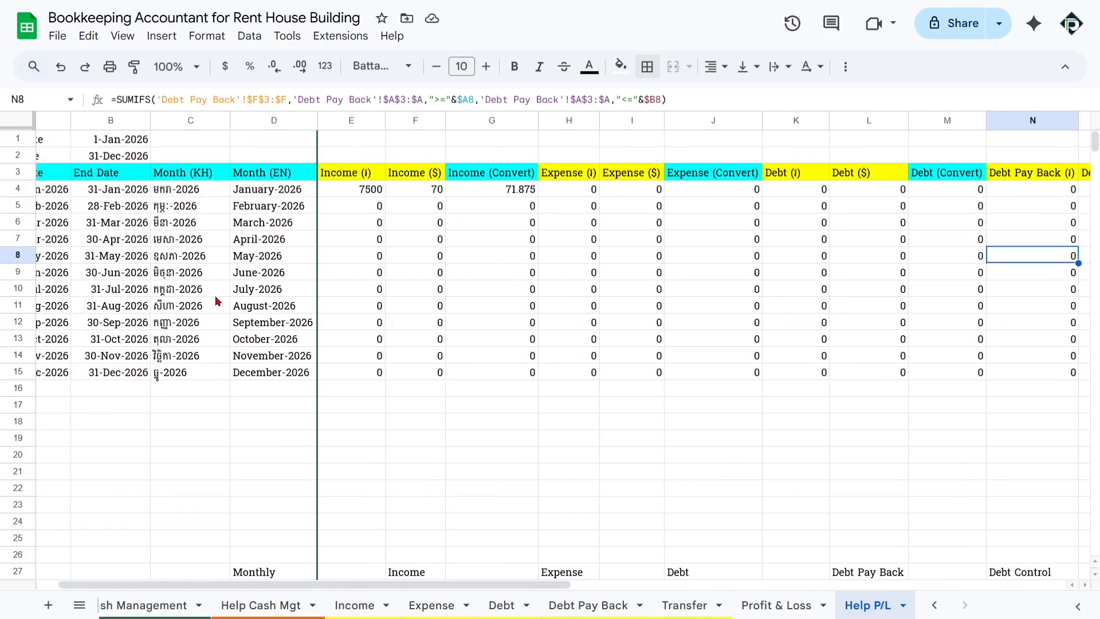
scroll(237, 289, "down", 8)
key("Return")
key("Return")
key("Return")
key("Return")
key("Return")
key("Return")
key("Return")
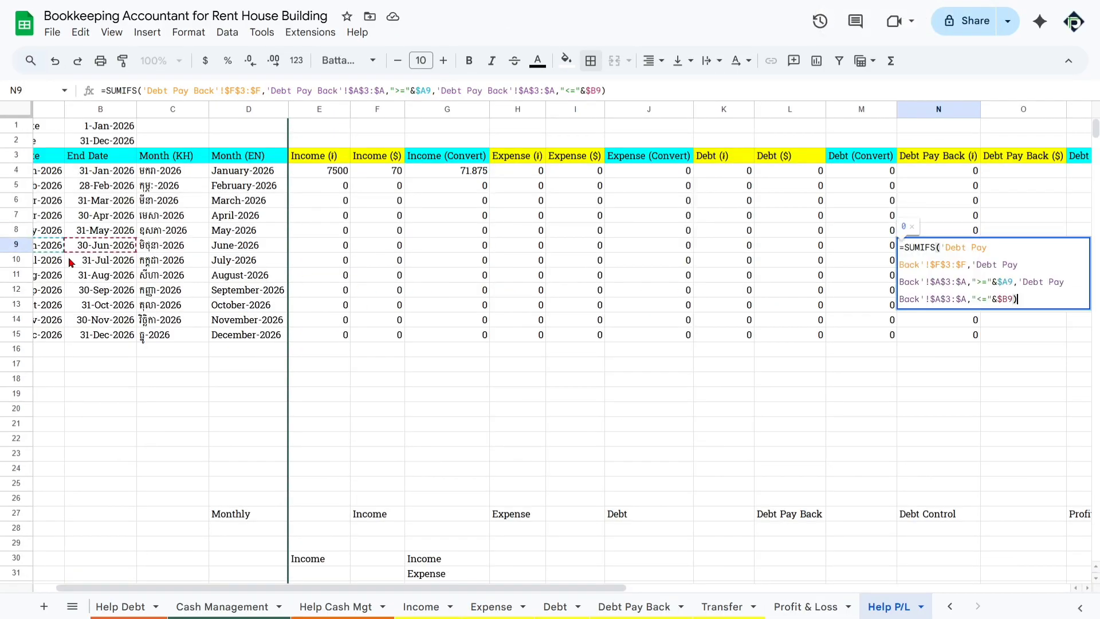
key("Return")
key("Return")
key("Return")
key("Return")
key("Down")
key("Down")
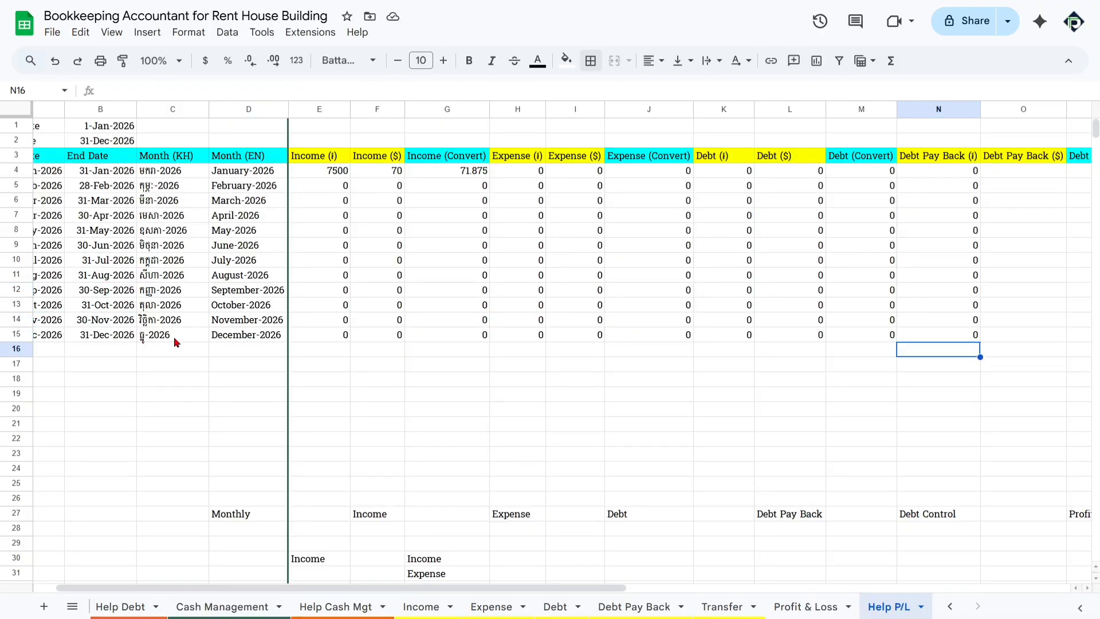
scroll(884, 323, "right", 3)
scroll(885, 324, "left", 3)
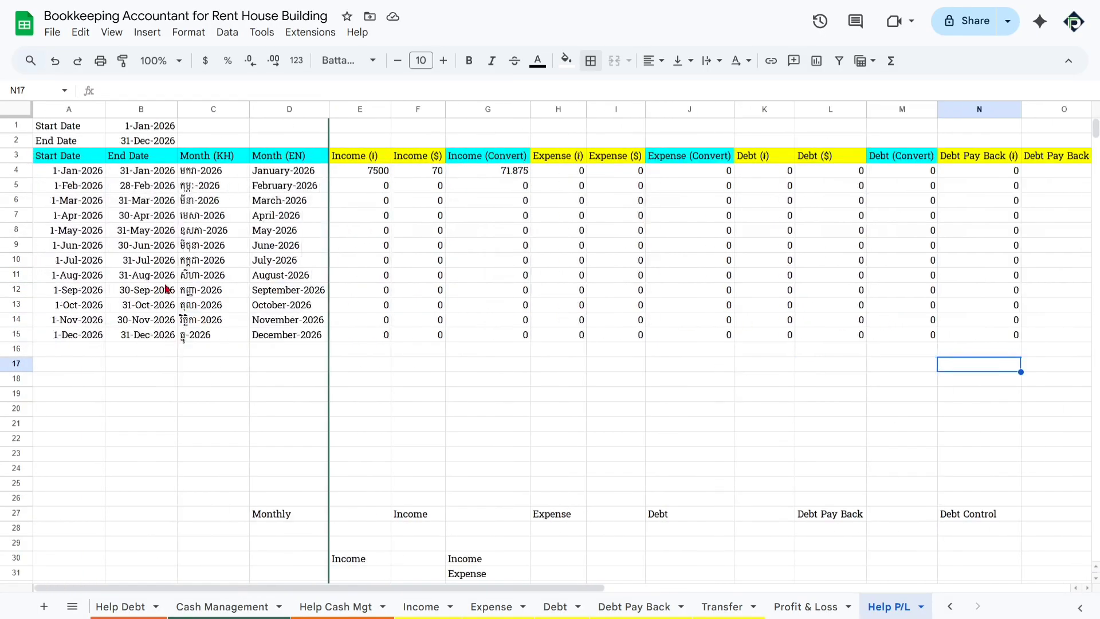
left_click_drag(17, 335, 20, 171)
scroll(745, 391, "right", 2)
scroll(745, 392, "left", 2)
left_click_drag(86, 366, 143, 454)
scroll(677, 394, "right", 2)
scroll(573, 344, "right", 5)
scroll(476, 240, "left", 1)
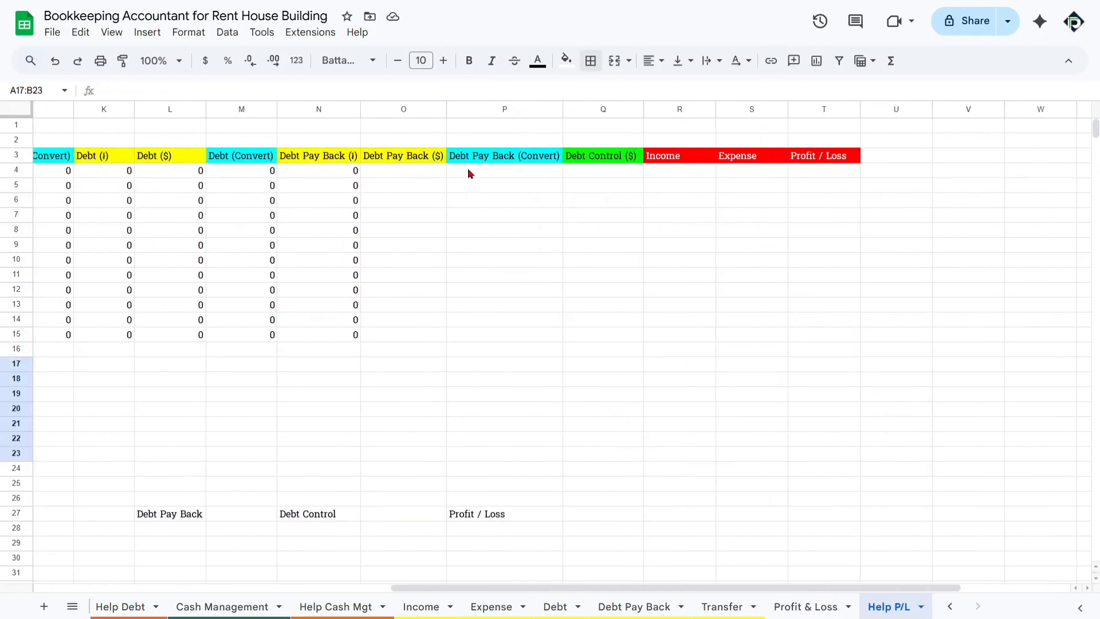
Copy the N4 formula into O4, change its sum range to column G, and fill it down to December, O15
left_click(355, 171)
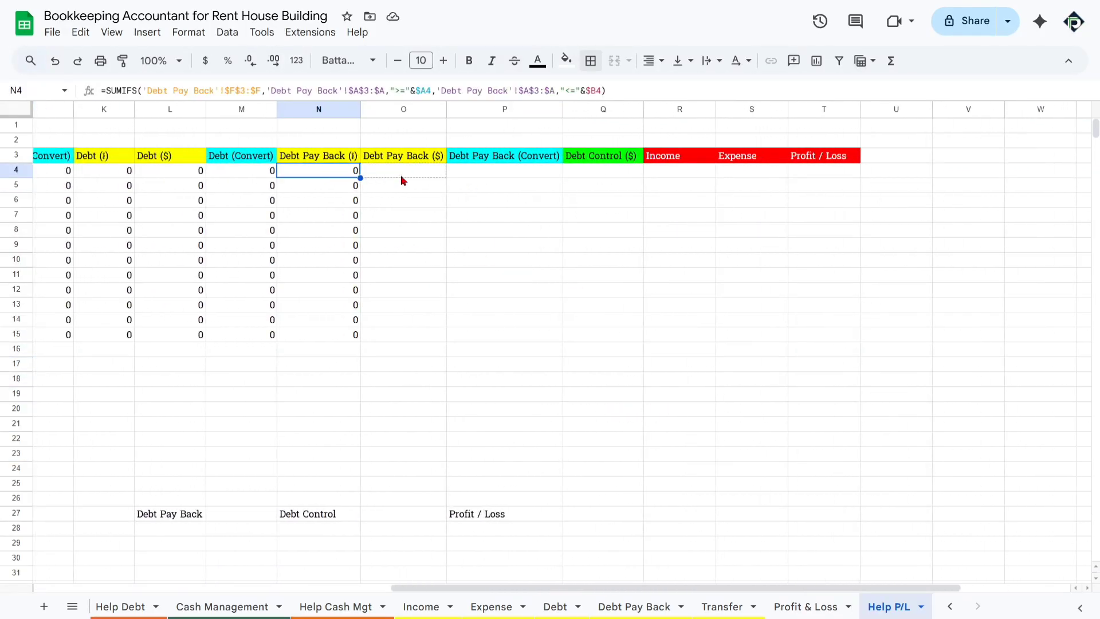
left_click_drag(401, 183, 401, 183)
left_click(237, 89)
key("BackSpace")
type("G")
key("Delete")
key("Delete")
type("$G")
key("Return")
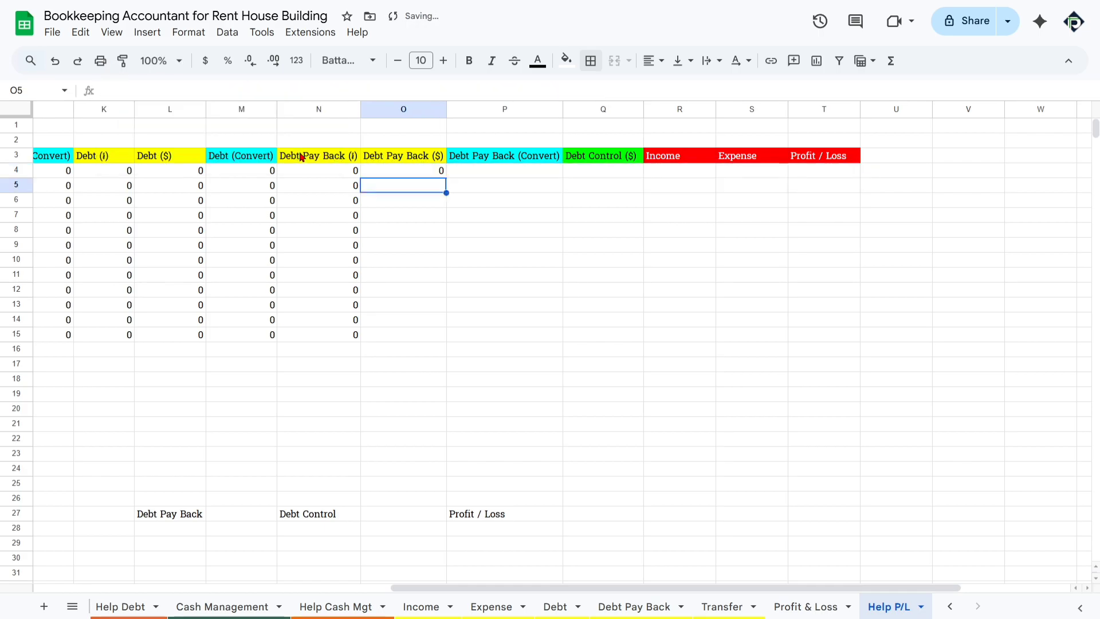
left_click_drag(446, 178, 449, 334)
Copy the M4 conversion formula into the January Debt Pay Back (Convert) cell, P4, and fill it down to December, P15
left_click(236, 180)
key("ctrl+c")
left_click(542, 173)
key("ctrl+v")
key("Down")
key("Down")
left_click(551, 176)
left_click_drag(561, 179, 564, 338)
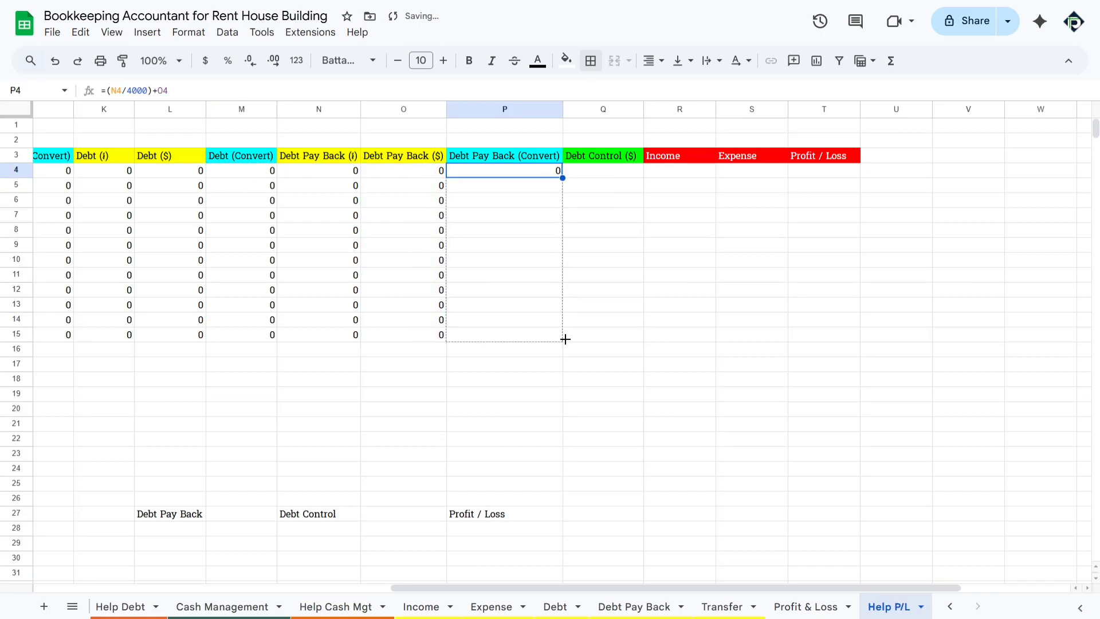